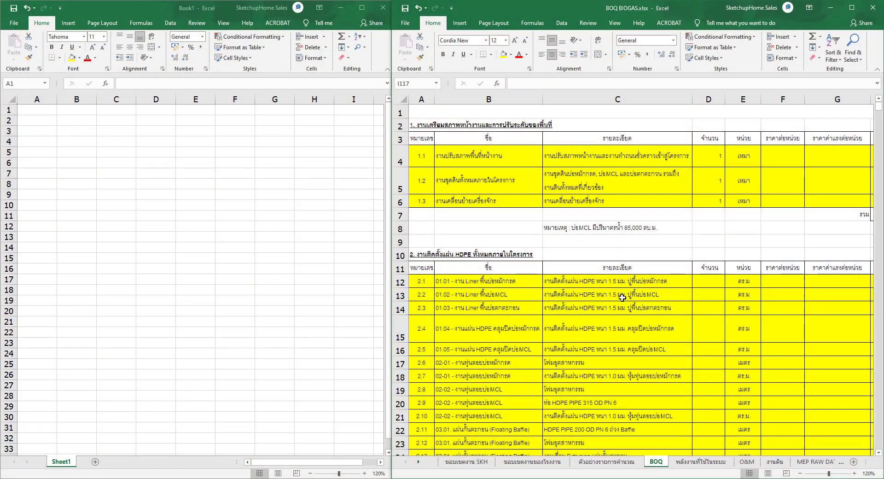
Scroll down through the current sheet of the biogas workbook
scroll(622, 297, down, 1)
scroll(622, 296, down, 1)
scroll(622, 297, down, 1)
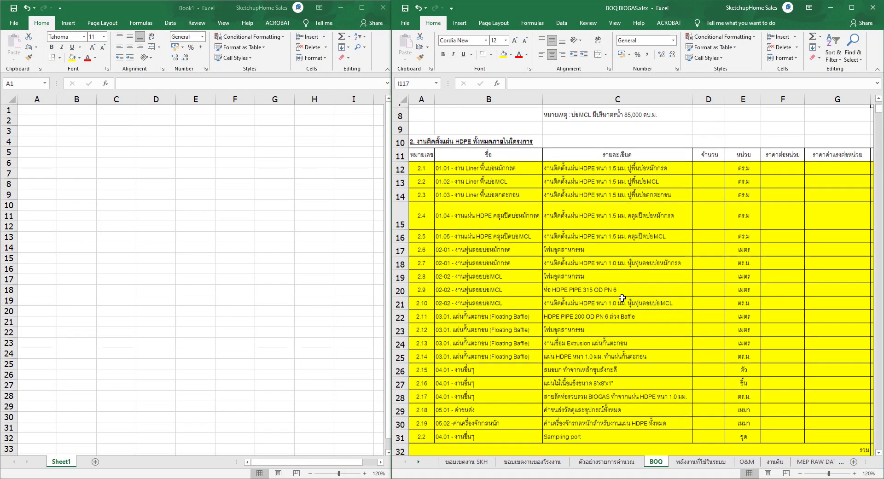
scroll(622, 298, down, 1)
scroll(622, 298, down, 1)
scroll(622, 298, down, 1)
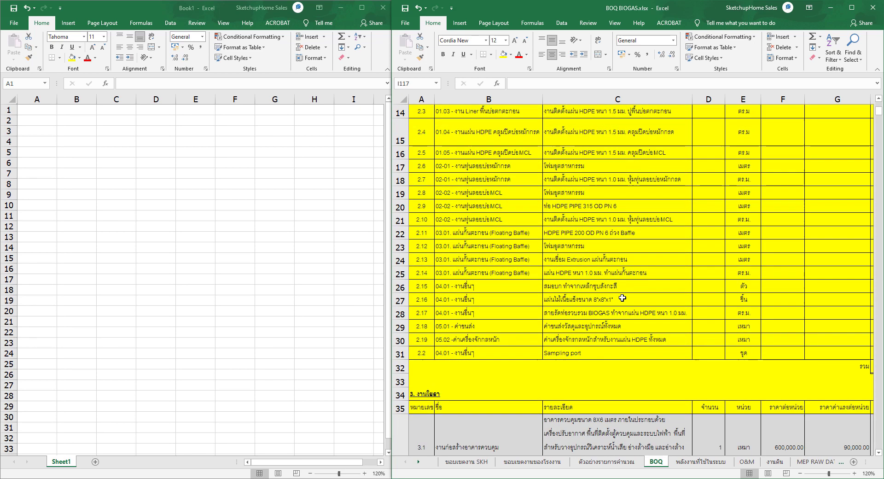
scroll(622, 297, down, 1)
scroll(622, 298, down, 1)
scroll(622, 298, down, 1)
scroll(622, 298, down, 1)
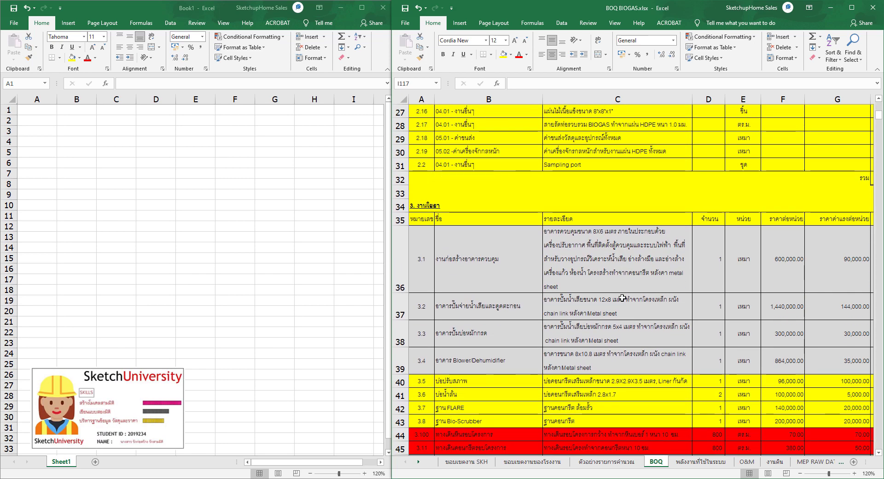
scroll(622, 298, down, 1)
scroll(622, 298, down, 1)
scroll(622, 298, down, 1)
scroll(622, 298, down, 1)
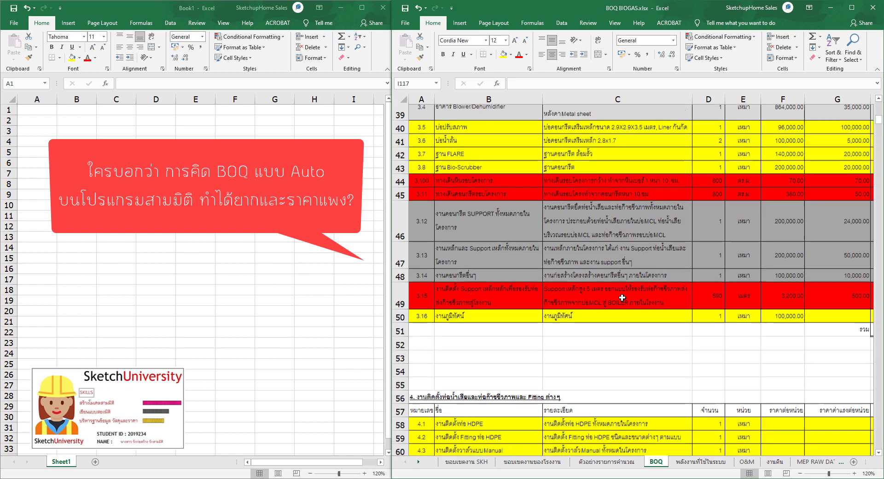
scroll(622, 298, down, 1)
scroll(622, 298, down, 1)
scroll(622, 298, down, 1)
scroll(622, 298, down, 1)
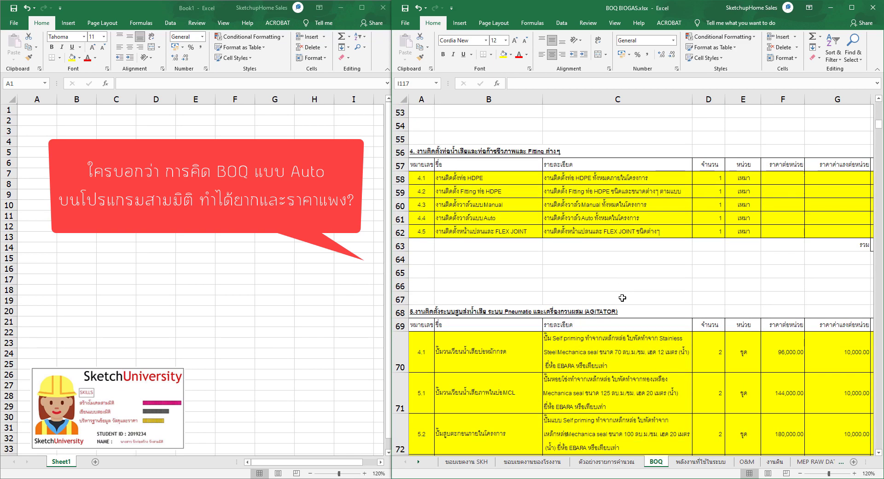
scroll(622, 298, down, 1)
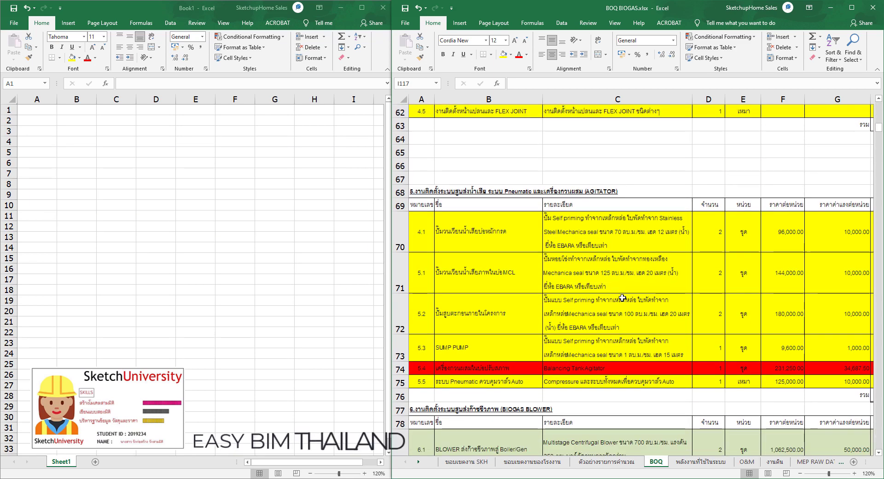
scroll(622, 298, down, 2)
scroll(622, 298, down, 1)
scroll(622, 297, down, 1)
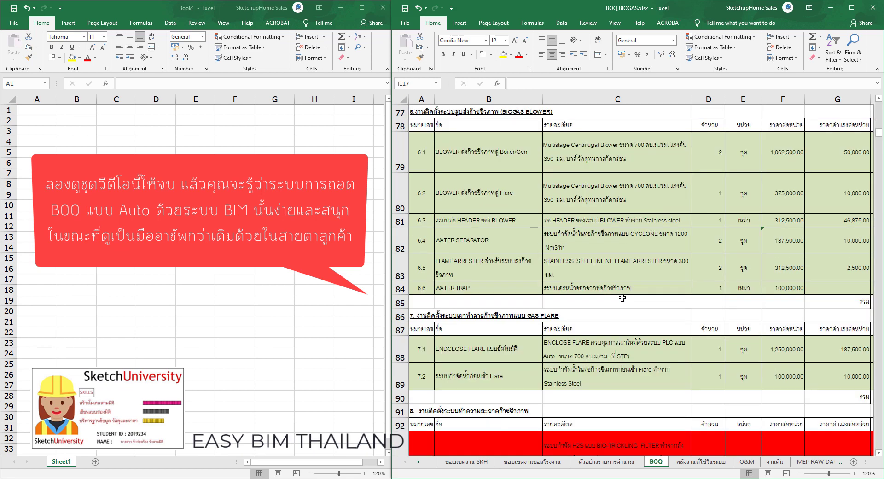
scroll(622, 298, down, 1)
scroll(622, 298, down, 1)
scroll(622, 298, down, 1)
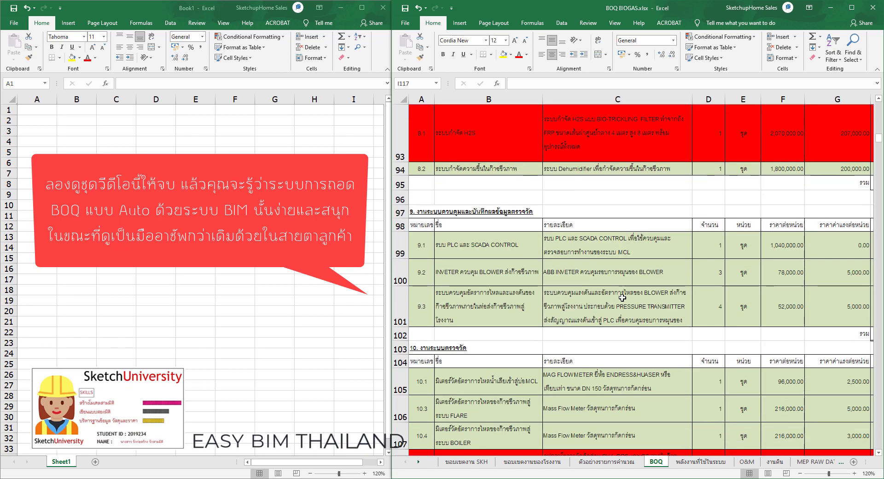
scroll(622, 298, down, 2)
scroll(622, 298, down, 1)
scroll(622, 298, down, 2)
scroll(622, 298, down, 1)
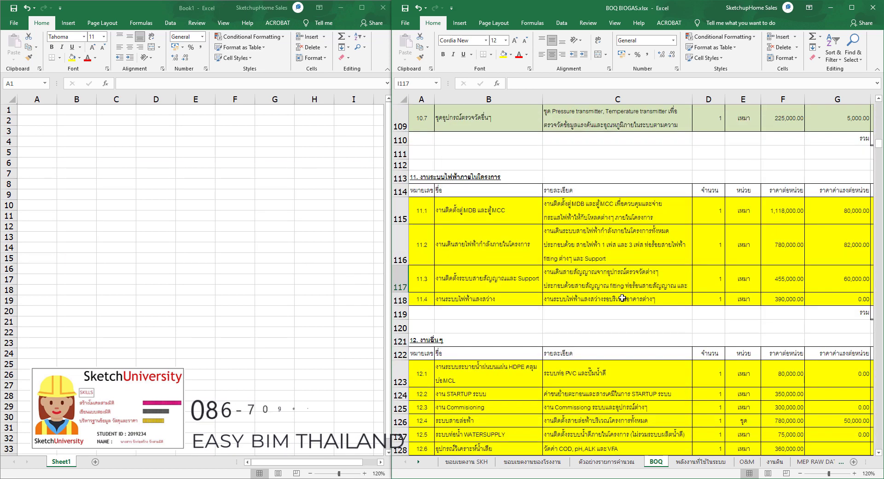
scroll(622, 298, down, 1)
scroll(622, 298, down, 1)
scroll(622, 298, down, 2)
scroll(622, 297, down, 1)
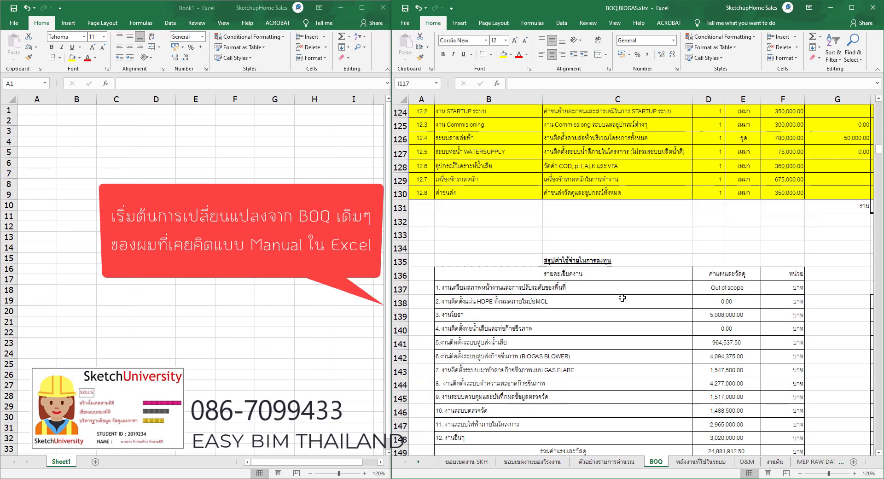
scroll(622, 298, down, 1)
scroll(622, 298, down, 1)
scroll(622, 298, down, 1)
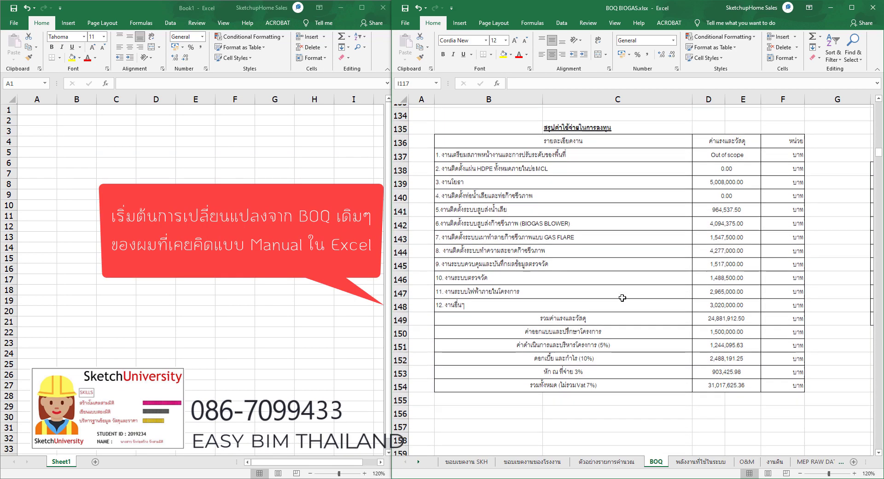
scroll(622, 298, down, 1)
scroll(622, 298, down, 1)
scroll(622, 298, down, 1)
scroll(622, 298, down, 1)
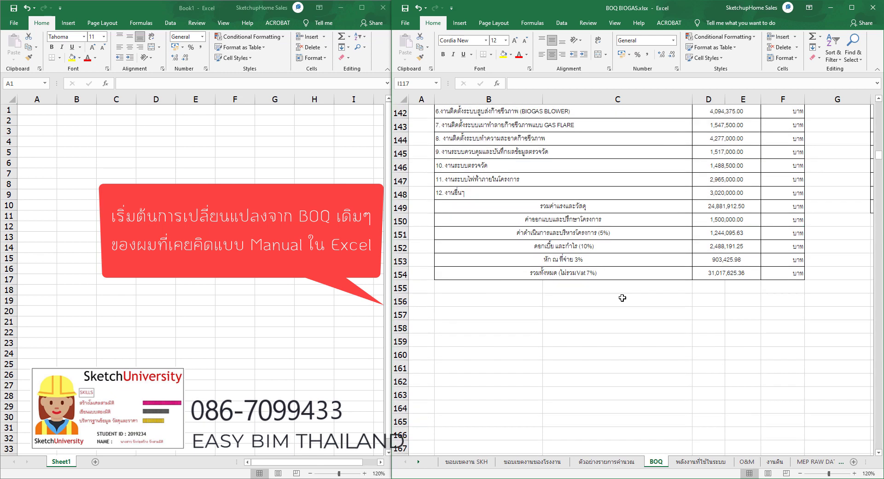
scroll(622, 298, down, 1)
scroll(622, 297, down, 2)
scroll(622, 297, down, 1)
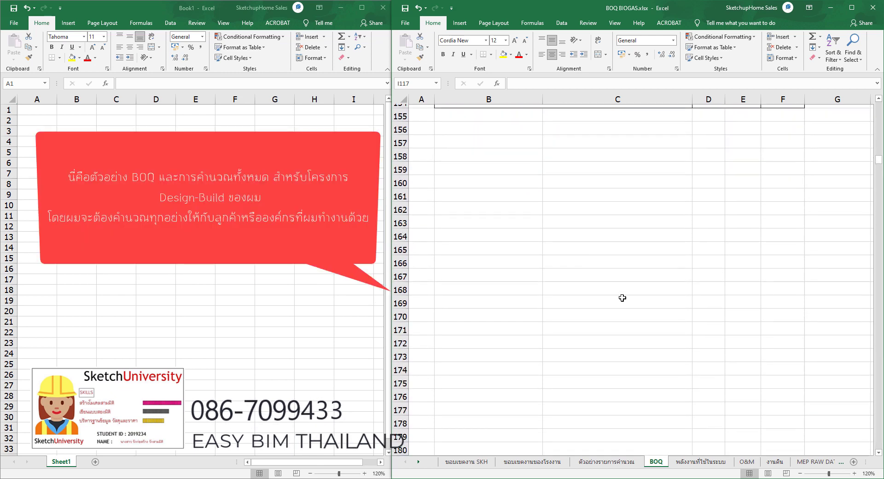
Browse the SKH and owner scope-of-work, sample calculation and BOQ sheets
click(457, 462)
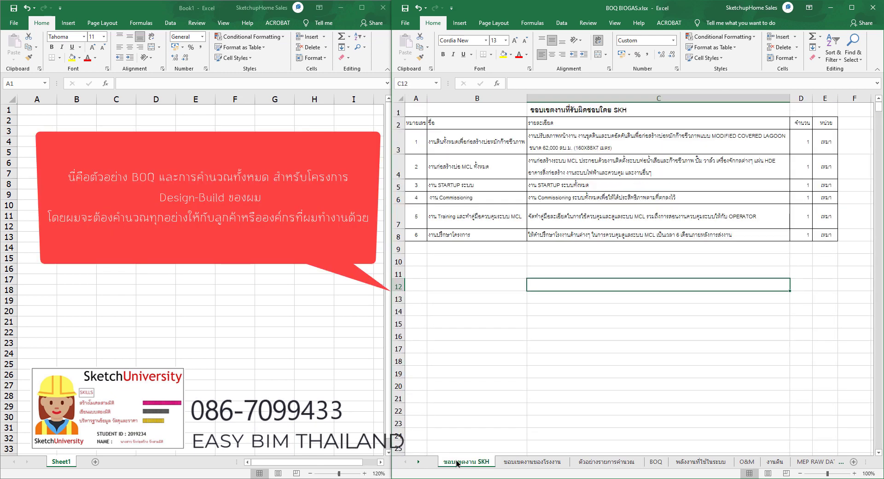
click(511, 462)
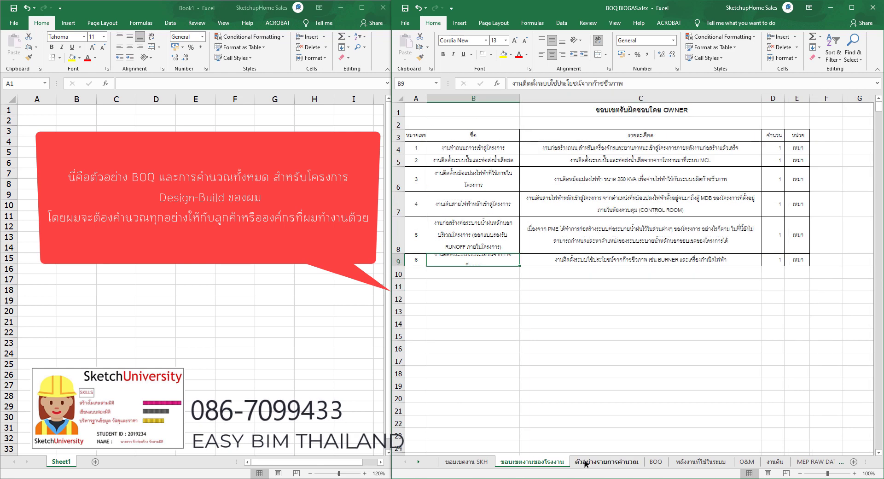
click(617, 461)
scroll(587, 248, up, 2)
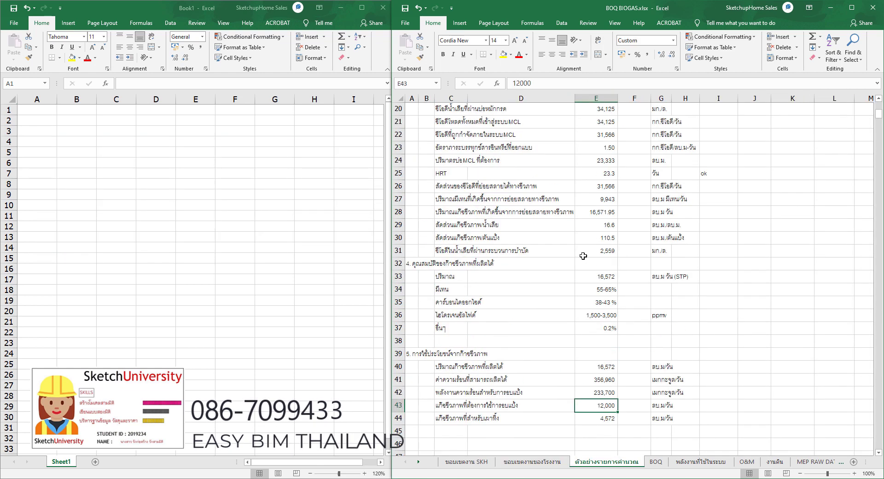
scroll(585, 253, up, 2)
scroll(583, 255, up, 2)
scroll(583, 256, up, 3)
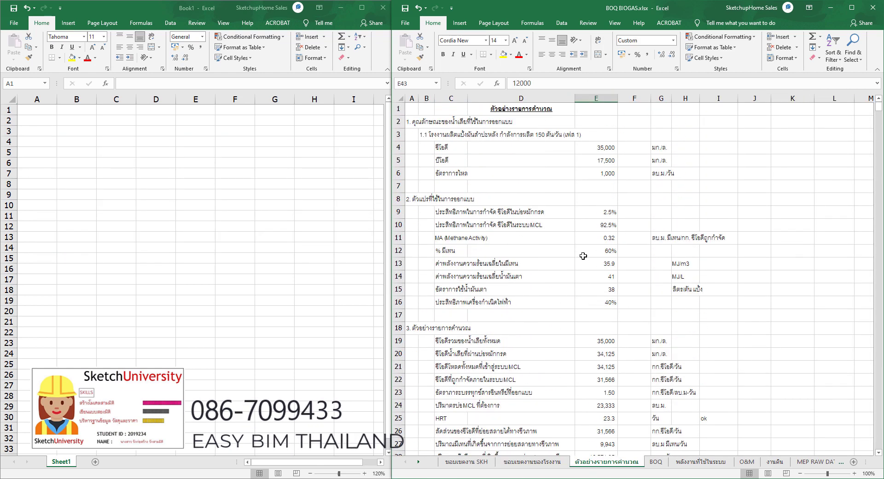
click(655, 461)
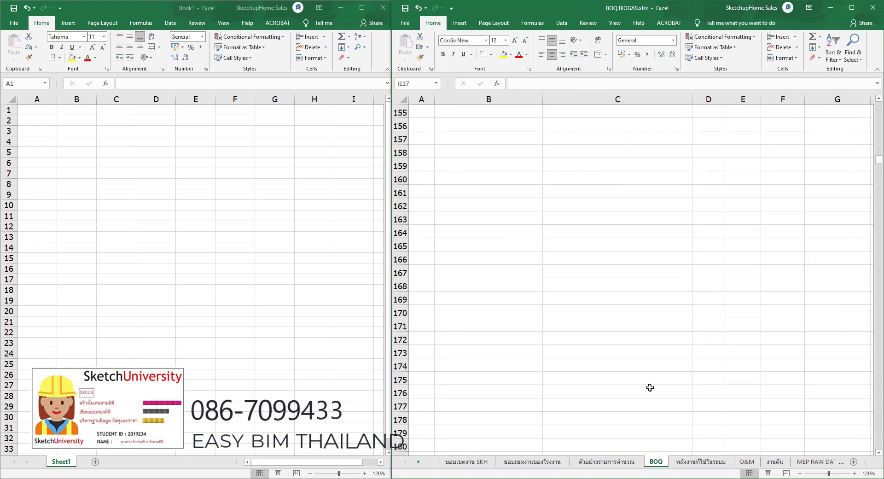
scroll(650, 388, up, 4)
scroll(649, 387, up, 2)
scroll(649, 387, up, 1)
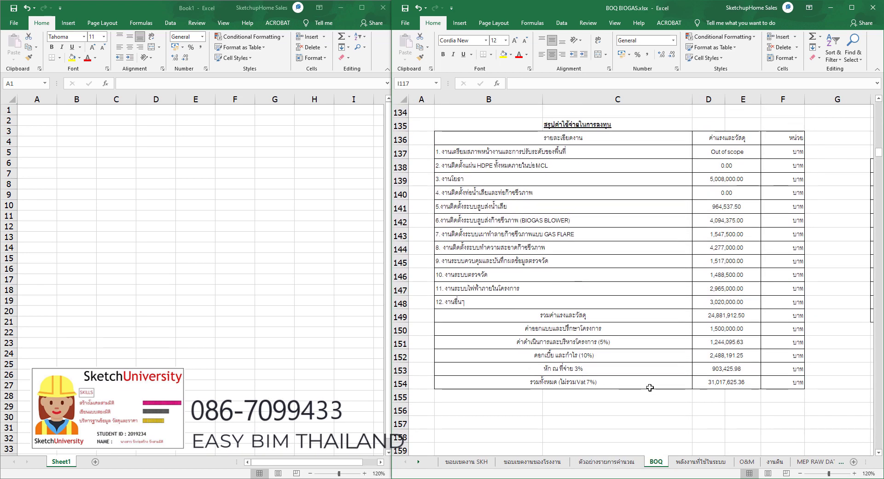
Look through the power consumption, O&M cost and pond earthwork volume sheets
click(701, 461)
scroll(668, 389, up, 1)
scroll(667, 391, up, 2)
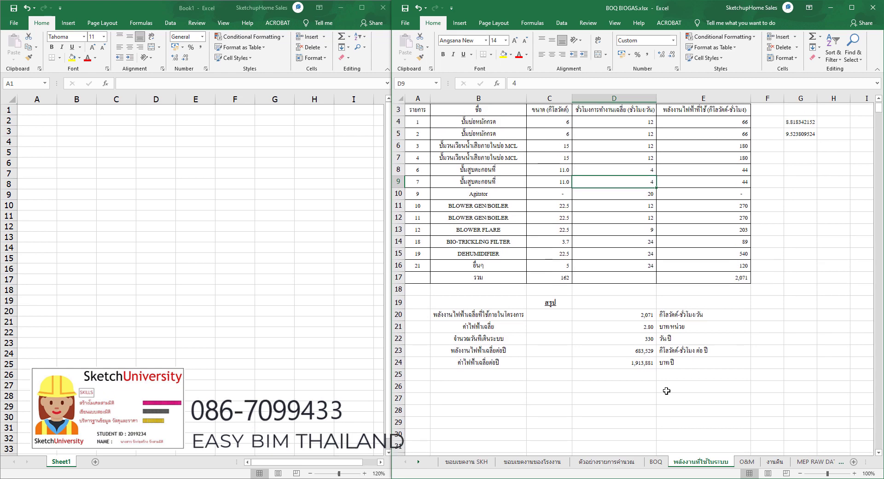
scroll(666, 390, up, 1)
click(744, 462)
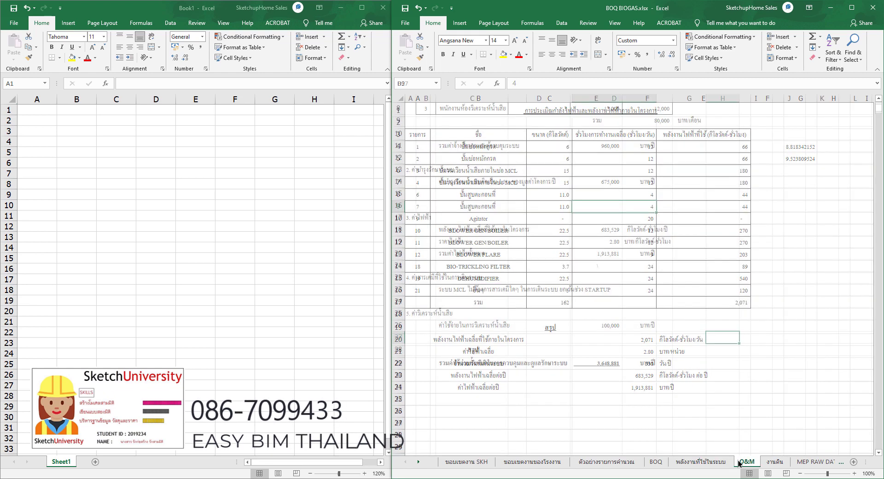
scroll(721, 398, up, 2)
scroll(718, 401, up, 1)
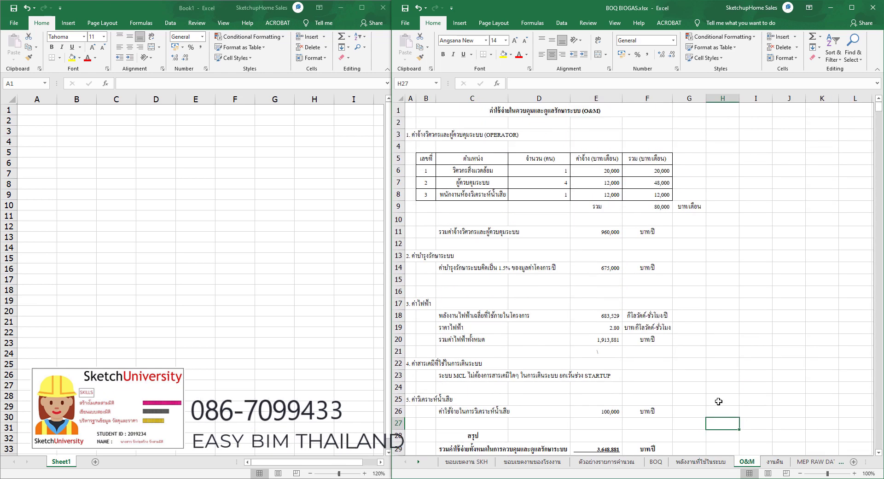
click(775, 463)
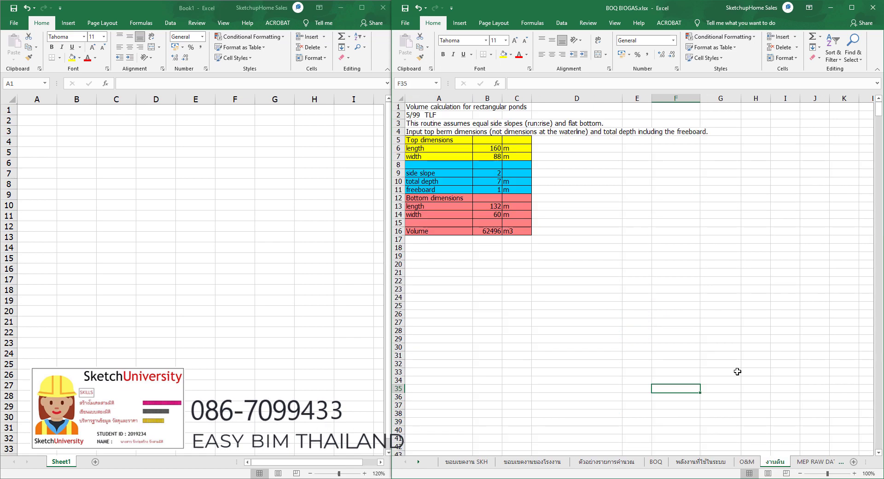
Show the MEP RAW DATA sheet down to its HDPE fittings and pipes
click(813, 461)
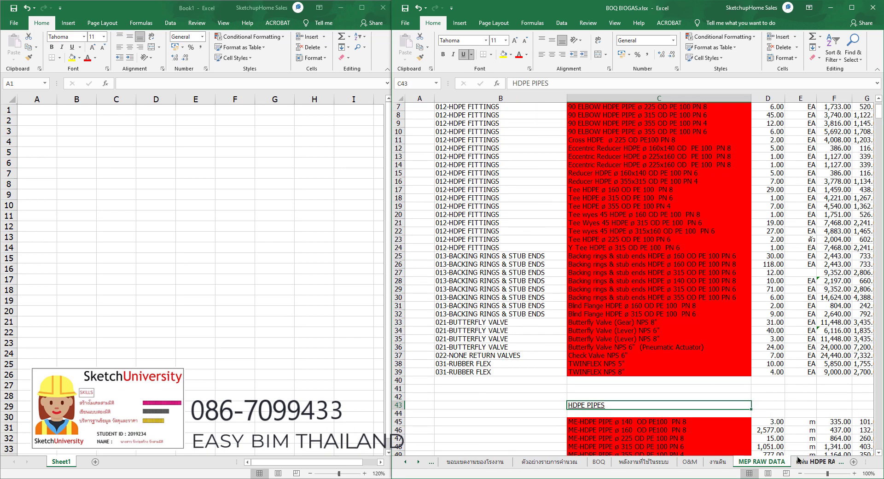
scroll(716, 391, up, 4)
scroll(717, 392, down, 4)
scroll(717, 392, down, 1)
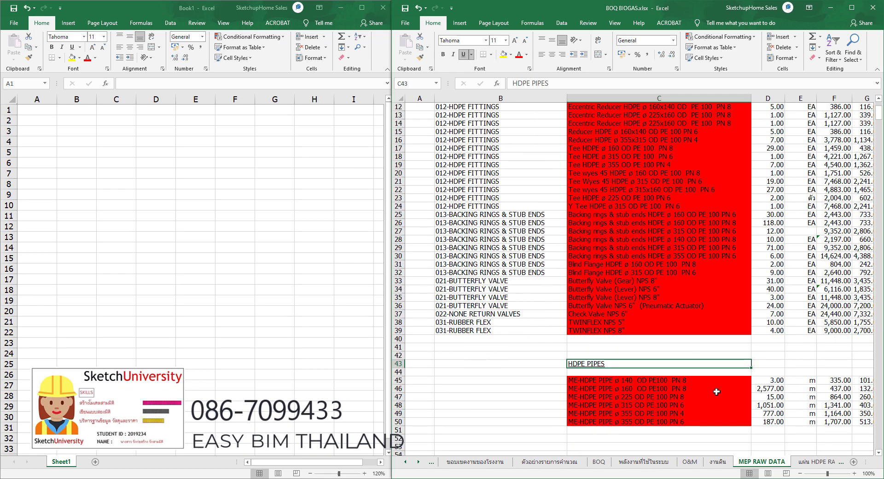
scroll(717, 392, down, 1)
View the HDPE RAW DATA, L01.0 pipe and L01 fittings and valves sheets
click(418, 462)
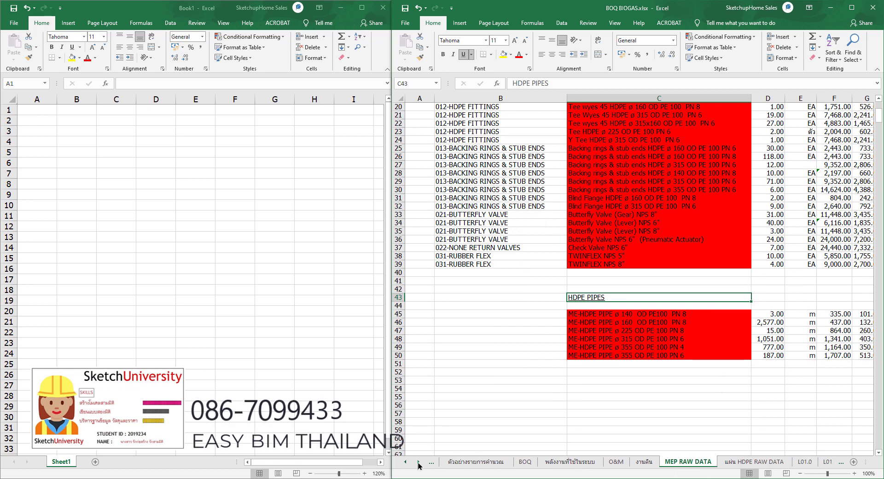
click(418, 463)
click(418, 463)
click(418, 462)
click(585, 462)
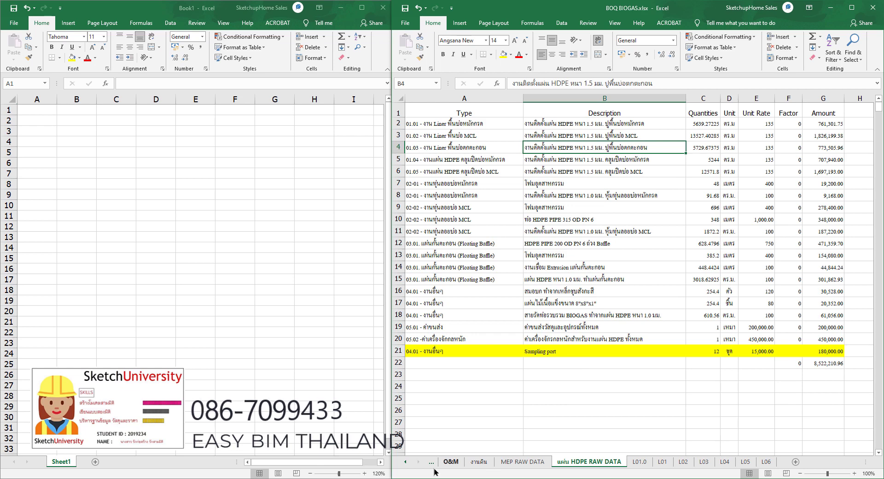
click(646, 462)
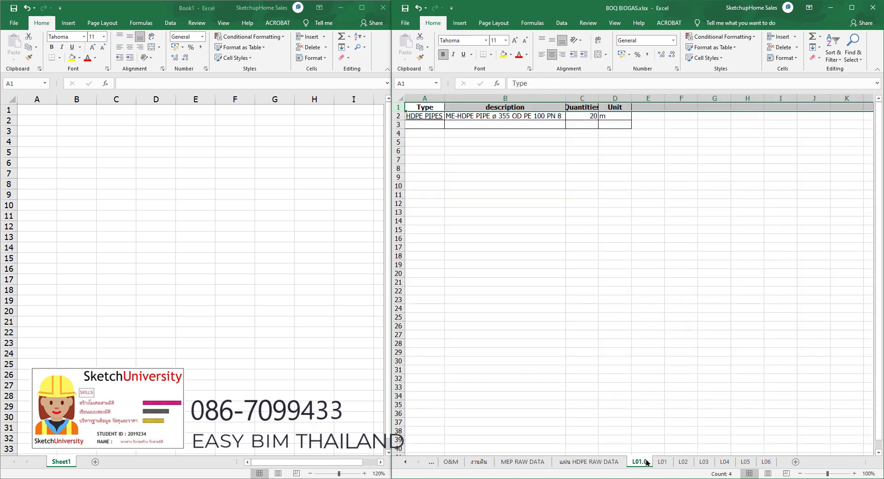
click(663, 463)
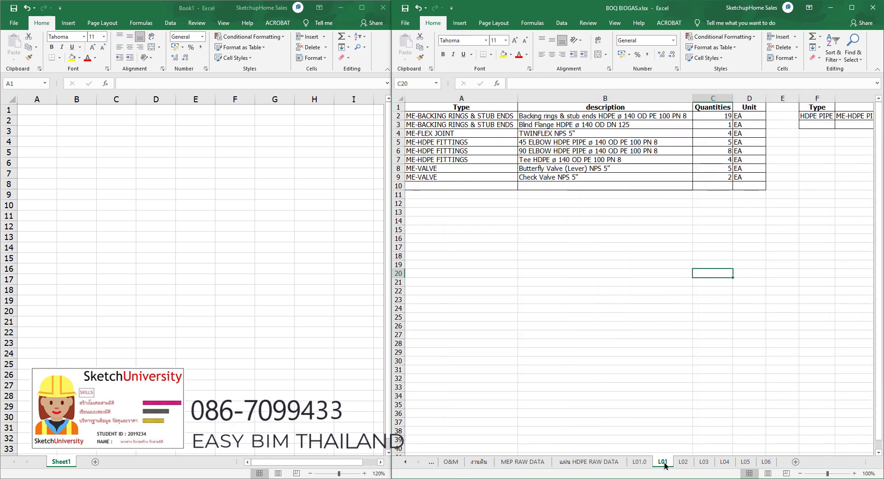
Step through the L02, L03, L04, L05 and L06 item sheets
click(683, 462)
click(704, 463)
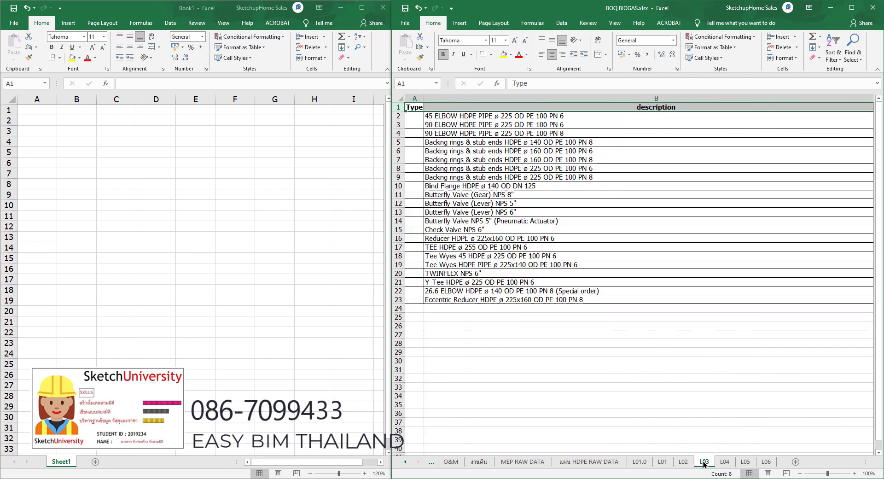
click(723, 462)
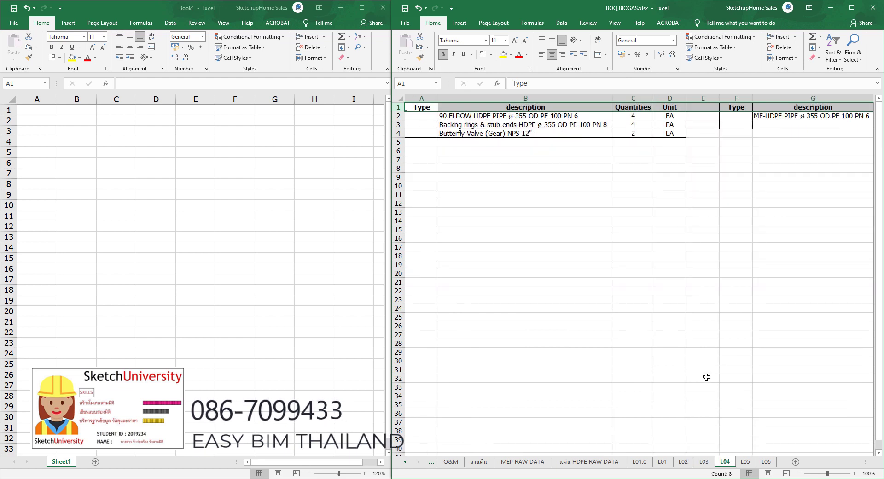
click(746, 461)
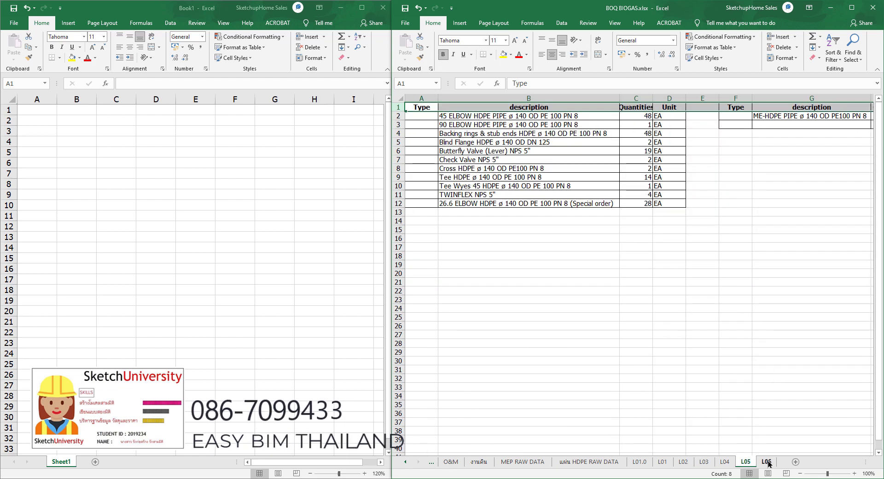
click(767, 462)
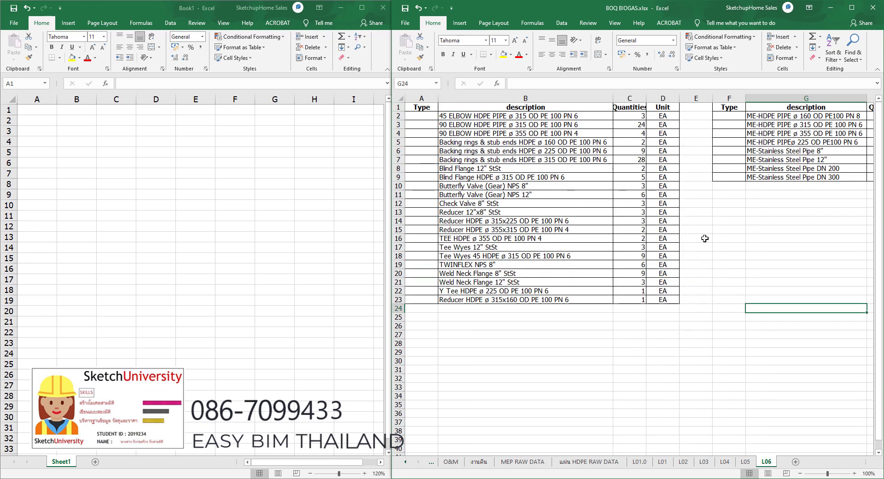
Return to the BOQ sheet and bring its first rows into view
click(403, 463)
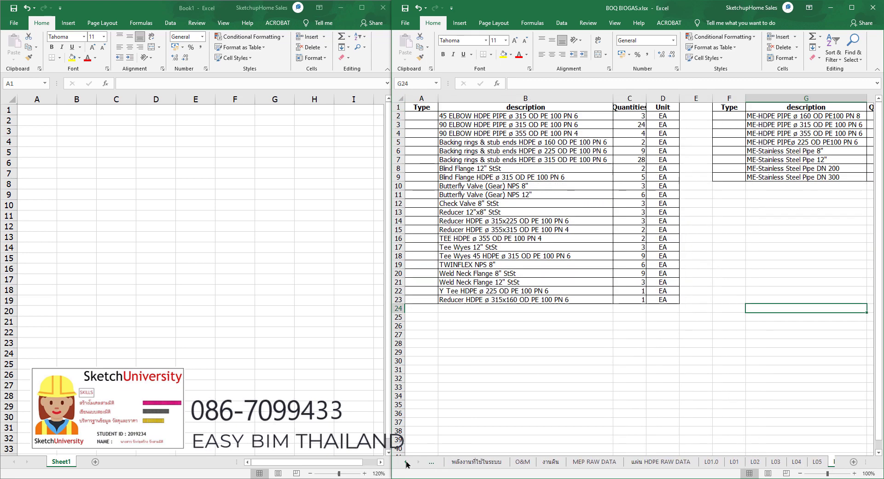
click(403, 463)
click(403, 463)
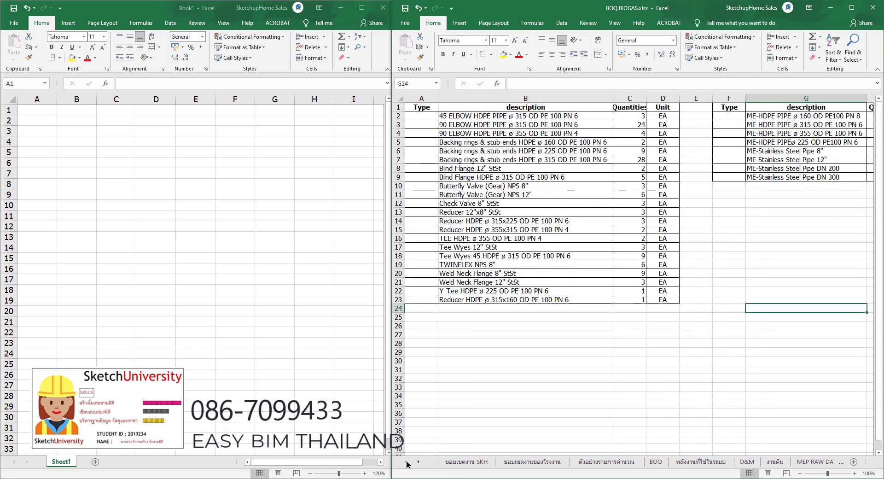
click(656, 461)
scroll(638, 403, up, 2)
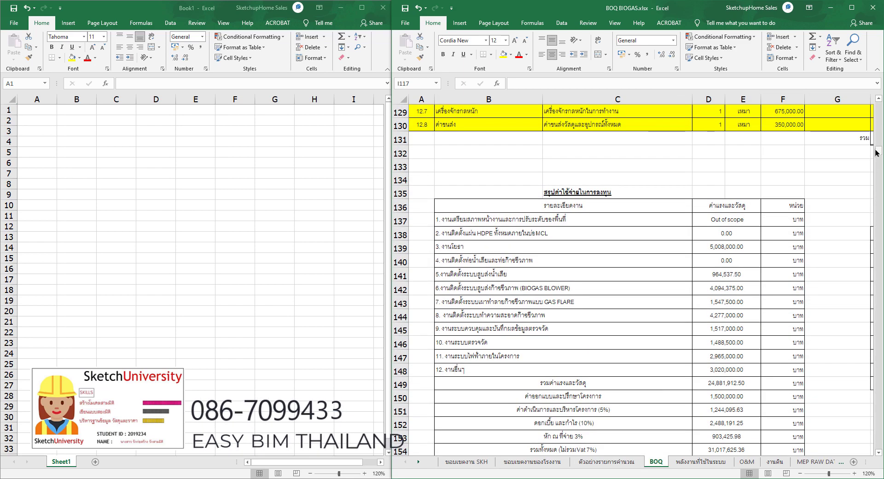
drag(877, 153, 878, 108)
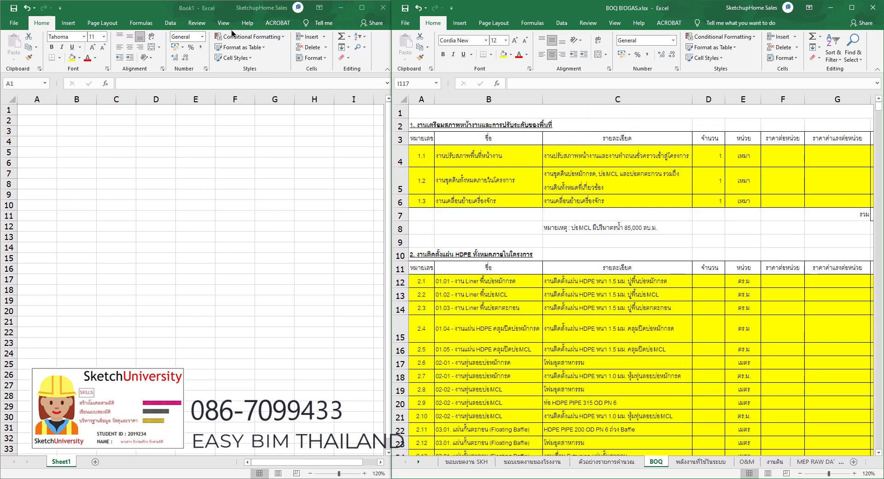
In Book1, enter headings 'code' in A1 and 'level 1' in B1, widening column A
click(42, 109)
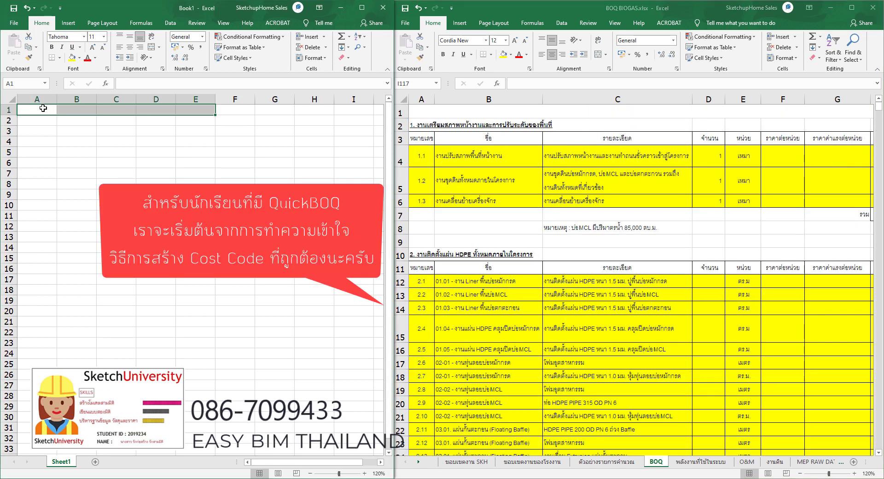
click(43, 108)
text(CODE)
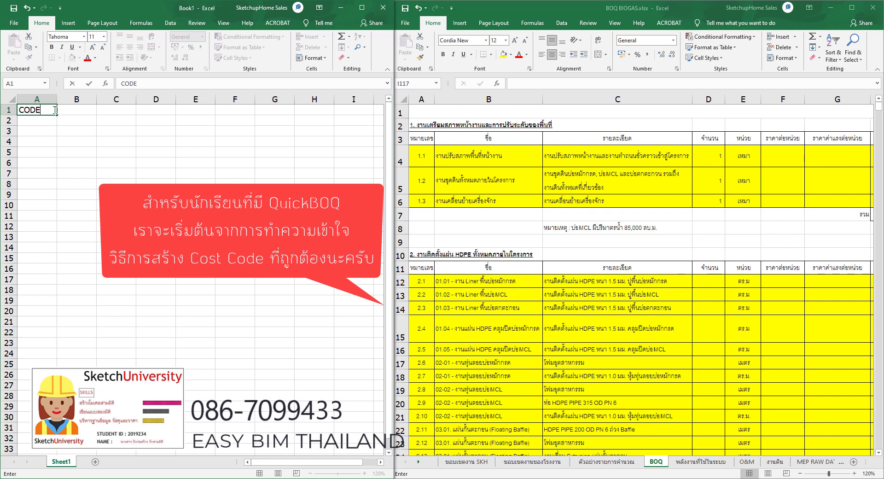
key(BackSpace)
key(BackSpace)
key(BackSpace)
key(BackSpace)
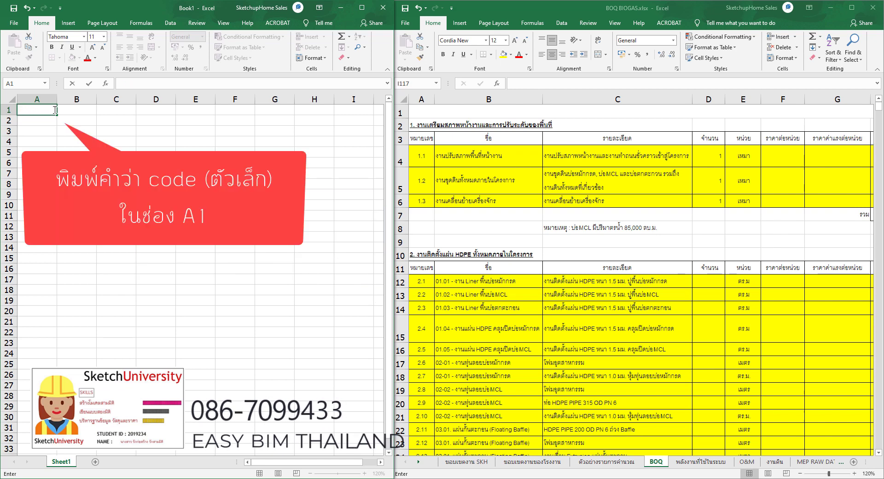
text(code)
click(116, 162)
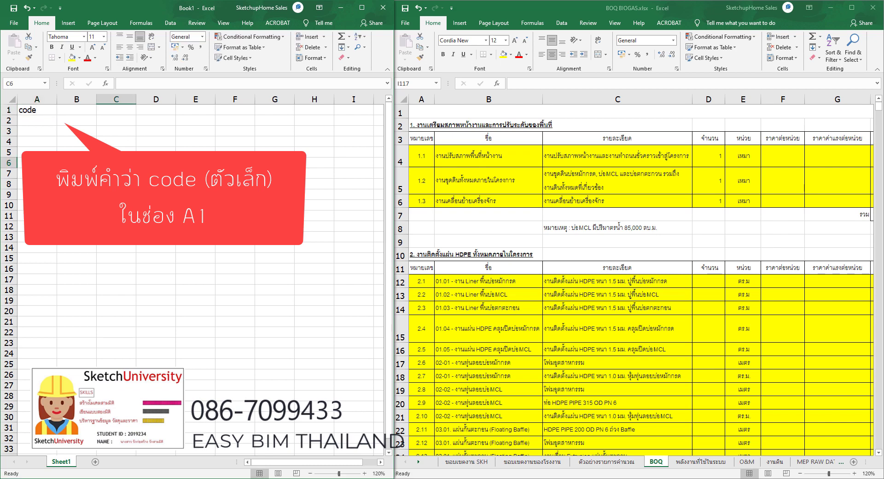
drag(58, 100, 235, 100)
click(122, 109)
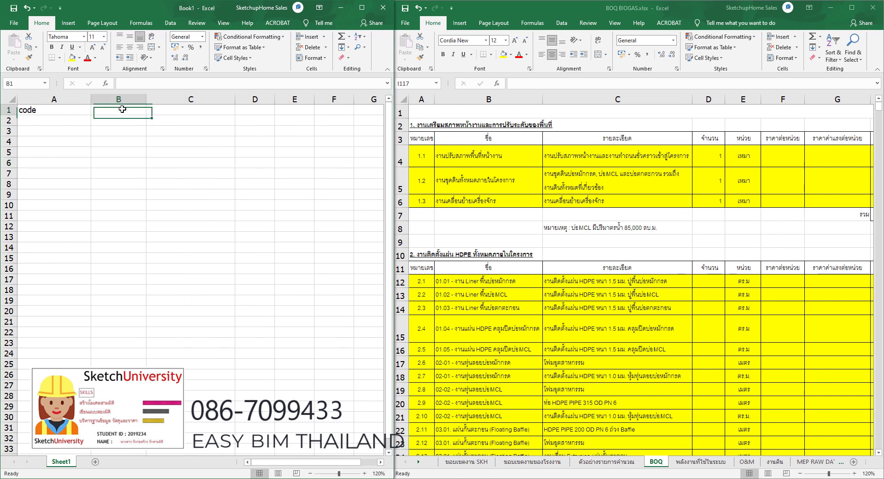
text(I)
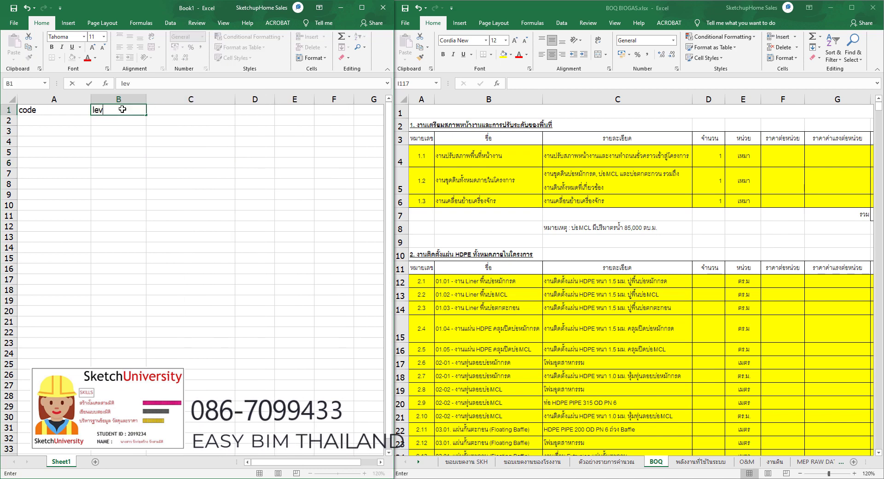
text(el 1)
click(184, 152)
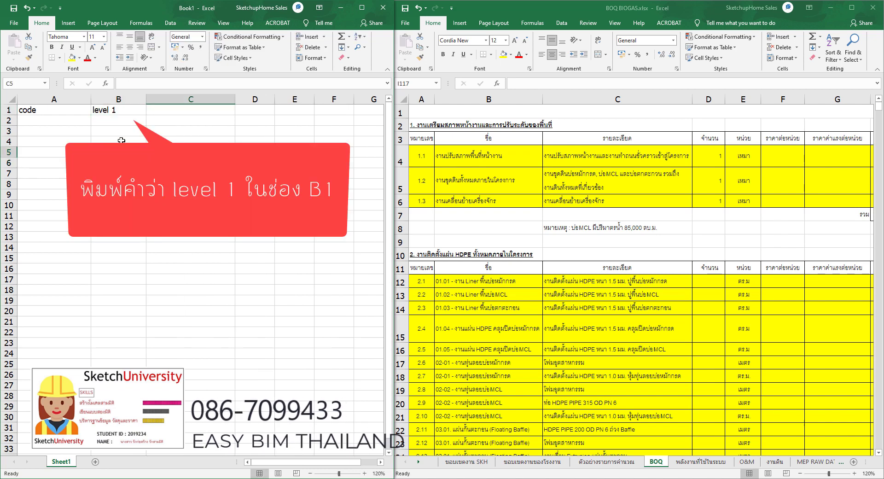
List codes 101, 102 and 103 in A2:A4 and widen column B
click(42, 119)
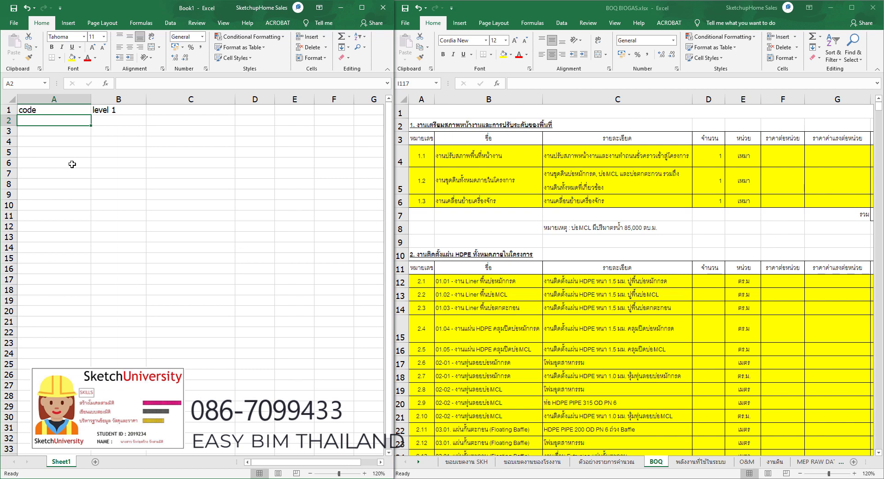
text(101)
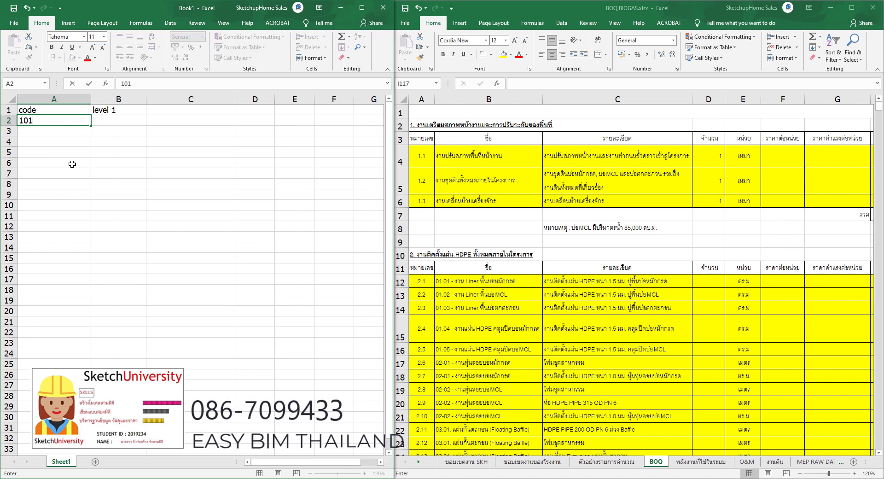
key(Return)
text(10201)
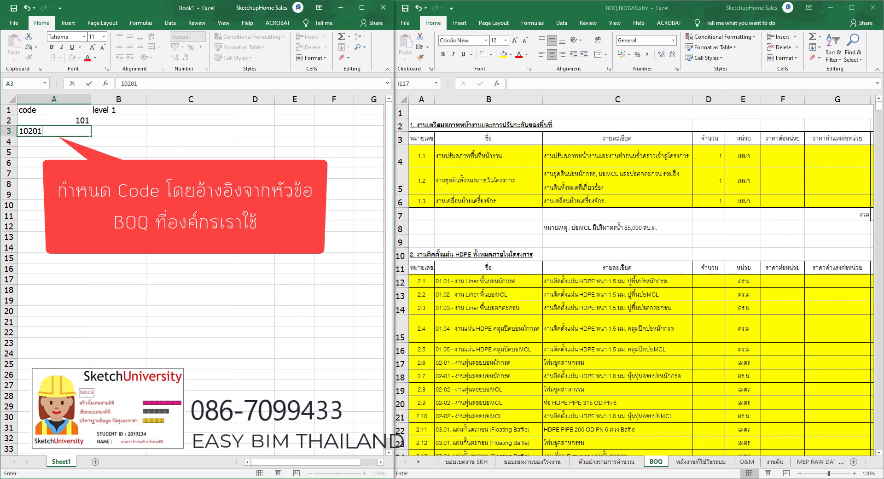
key(BackSpace)
key(BackSpace)
key(Return)
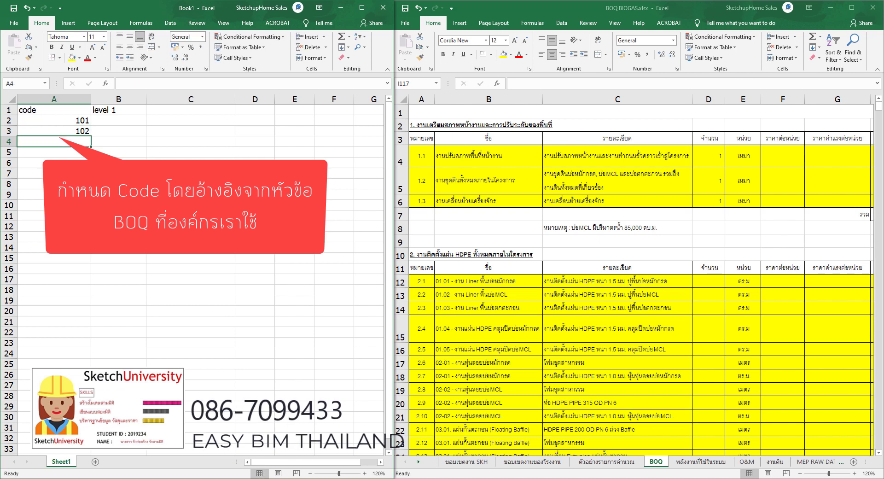
text(103)
key(Return)
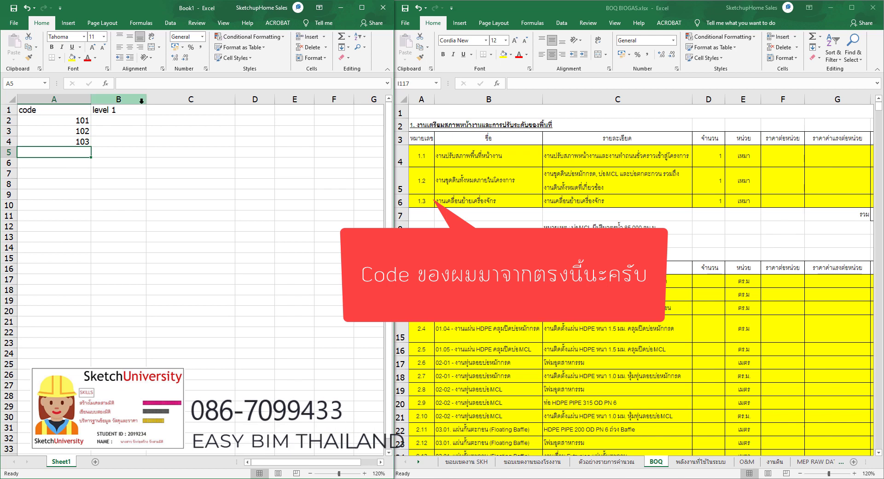
click(131, 120)
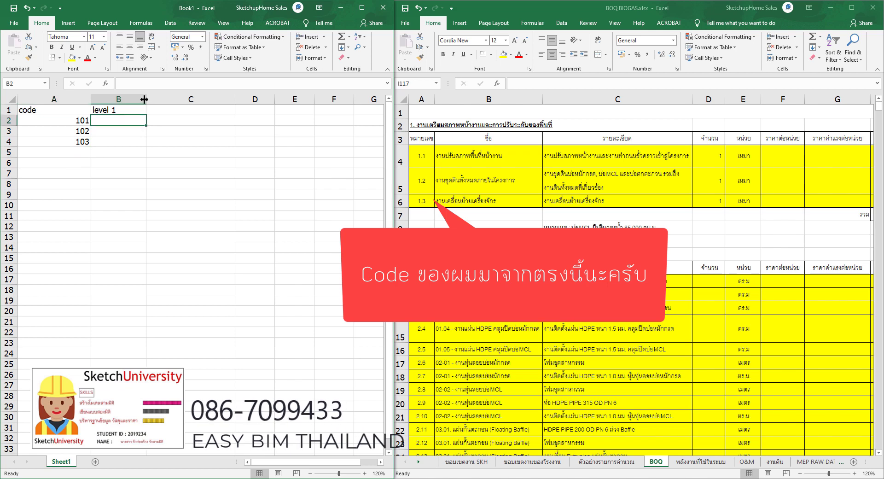
drag(147, 99, 160, 99)
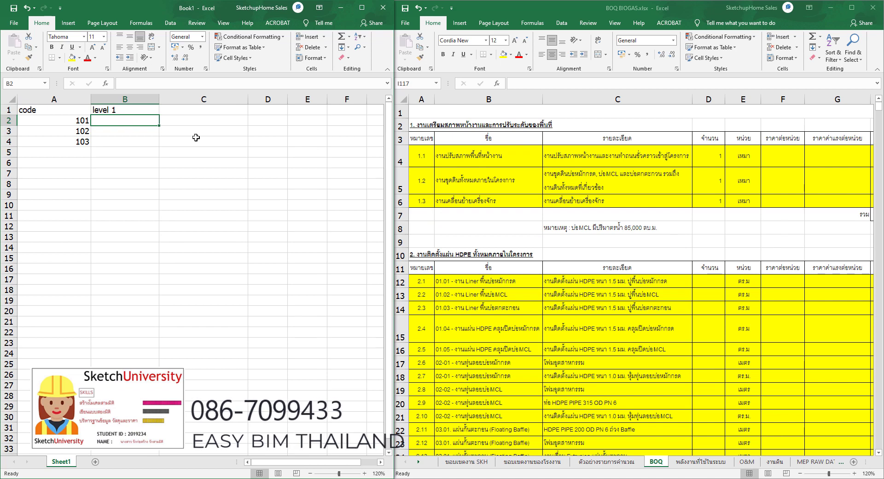
Copy the first BOQ work-item name into B2 as code 101's level 1 name
click(470, 154)
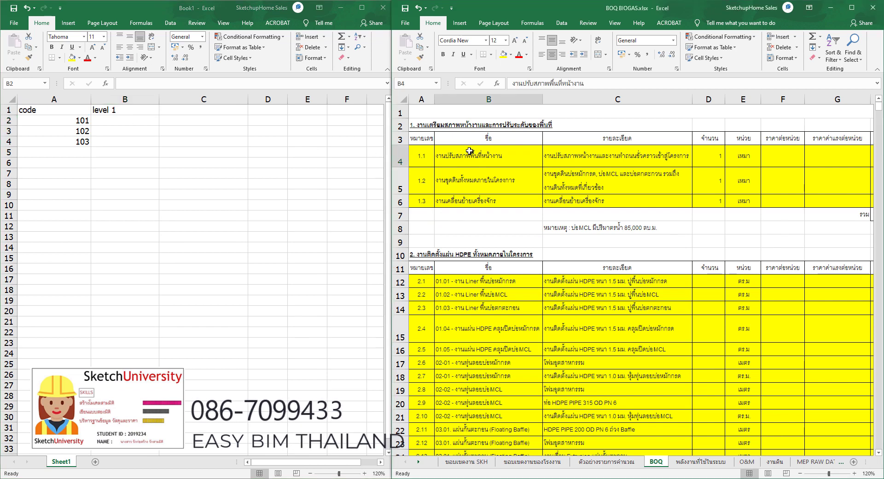
double_click(514, 155)
drag(511, 155, 430, 155)
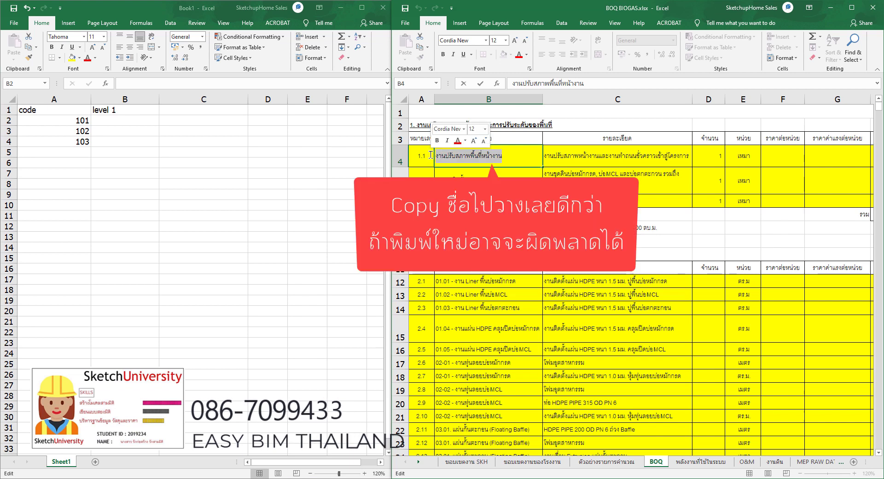
key(ctrl+c)
click(131, 118)
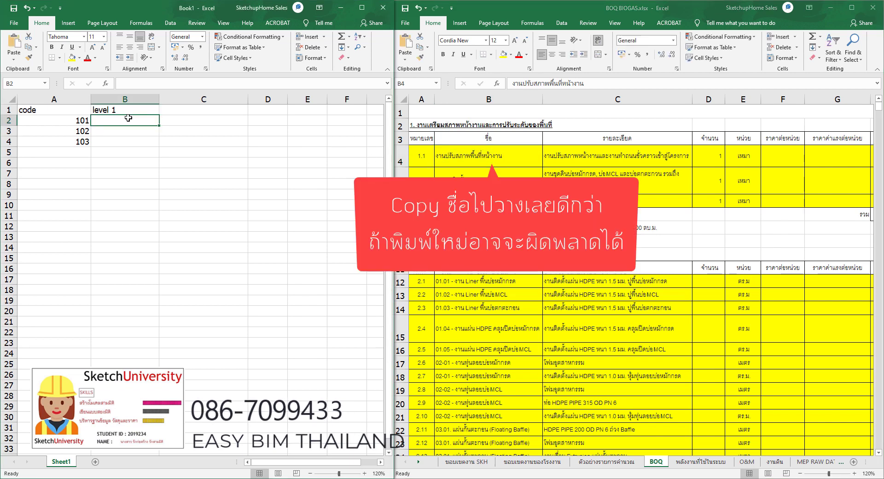
key(ctrl+v)
click(192, 164)
click(192, 174)
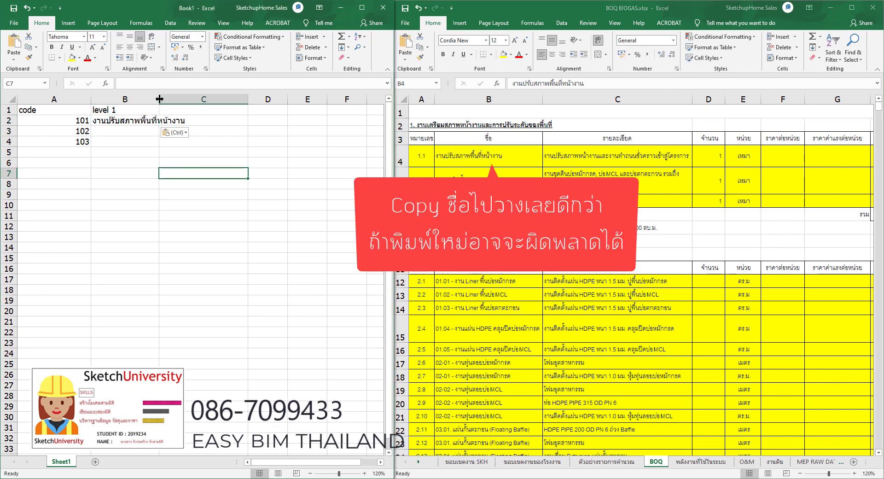
double_click(159, 99)
Copy the second BOQ work-item name into B3 and autofit column B
click(461, 177)
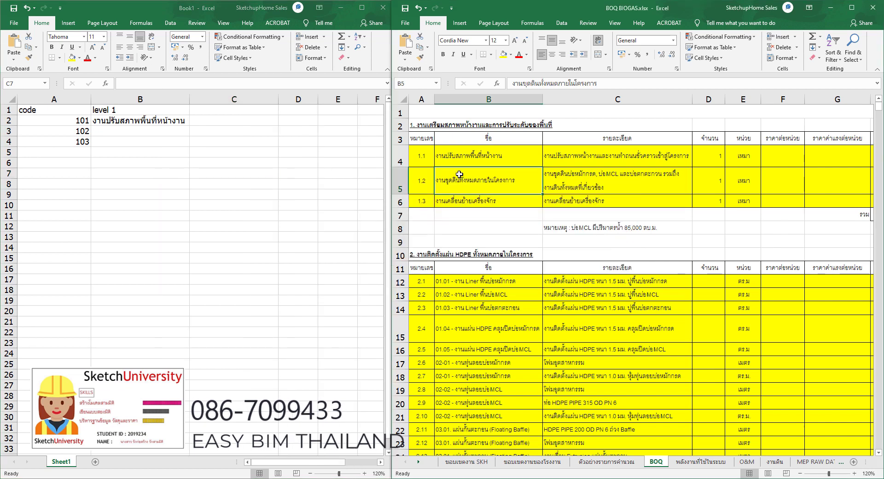
double_click(512, 174)
drag(512, 174, 428, 177)
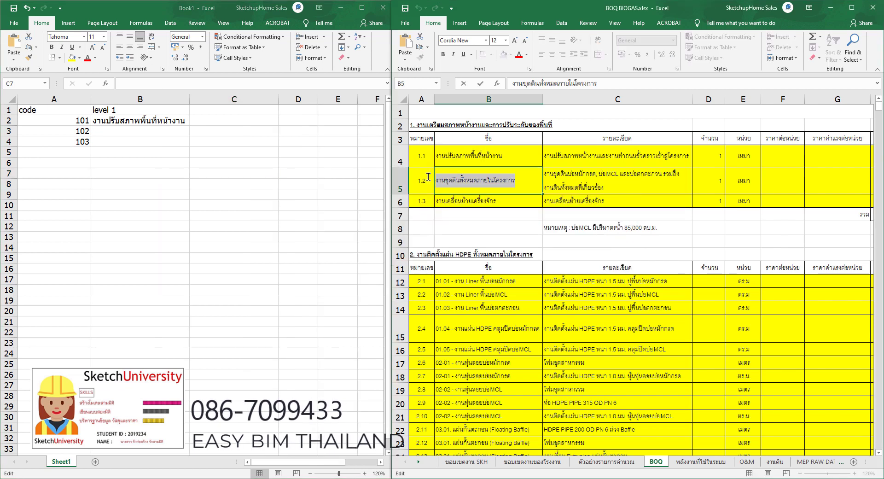
click(148, 133)
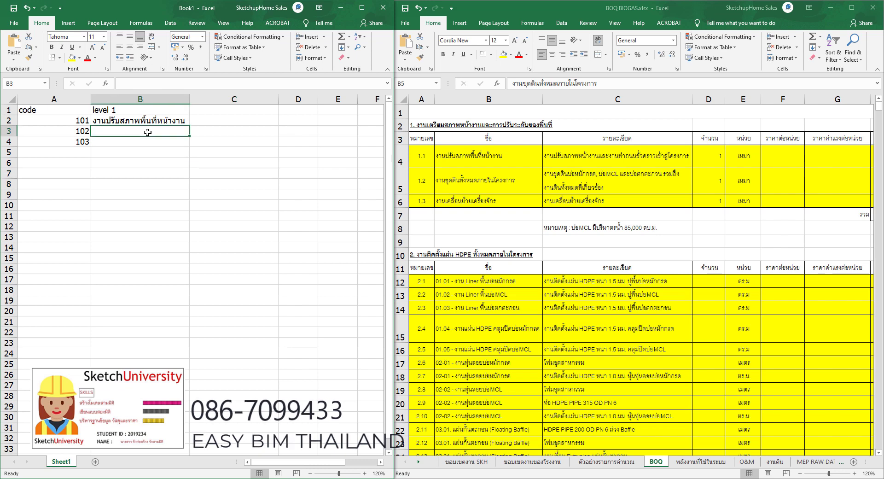
double_click(148, 132)
key(ctrl+v)
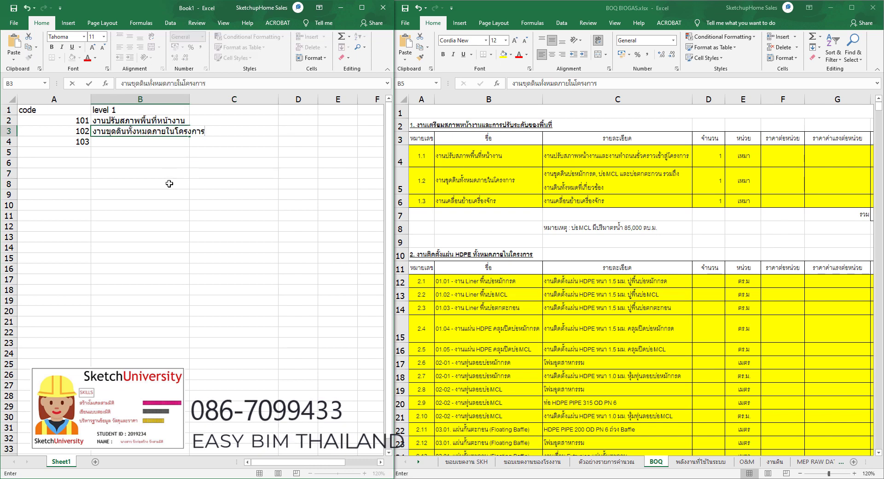
click(170, 183)
double_click(189, 99)
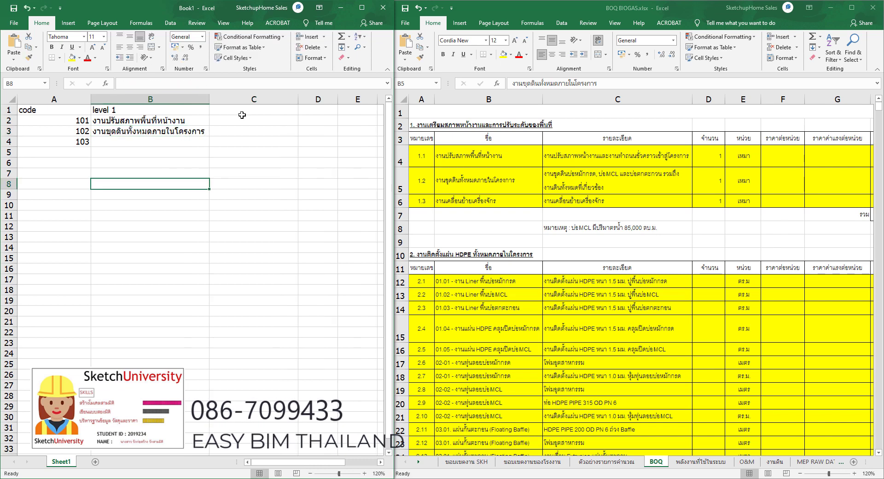
Copy the item name from BOQ cell B6 into B4 beside code 103
click(457, 199)
click(460, 200)
double_click(460, 201)
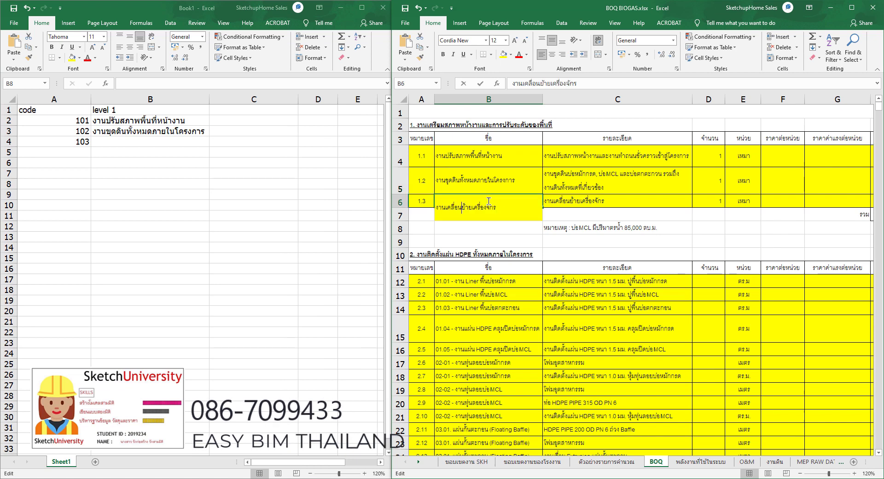
drag(507, 205, 419, 203)
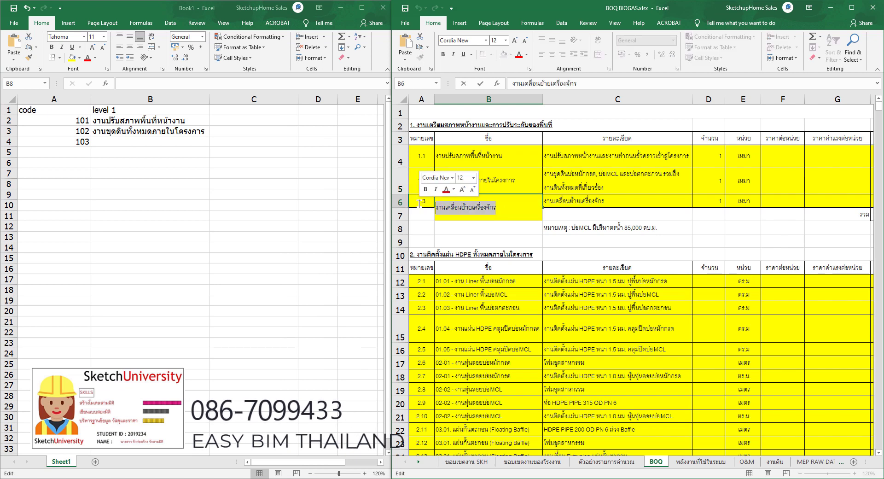
click(246, 212)
click(124, 144)
double_click(124, 145)
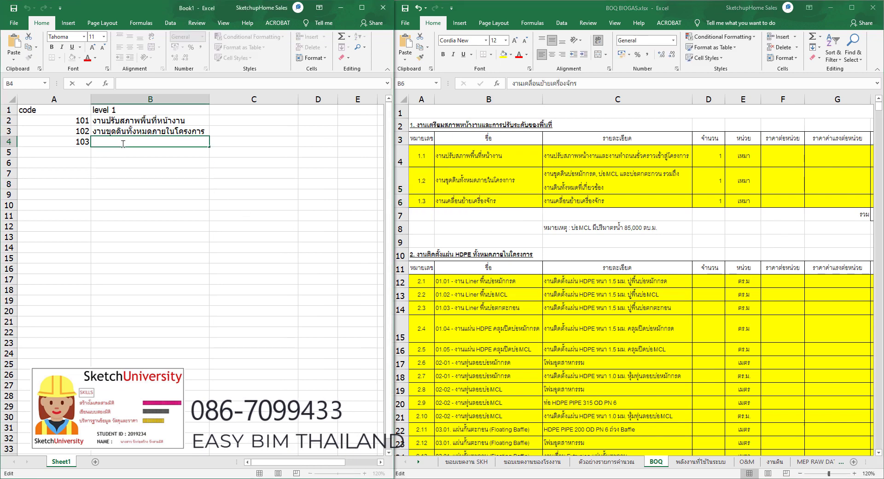
key(ctrl+v)
click(174, 215)
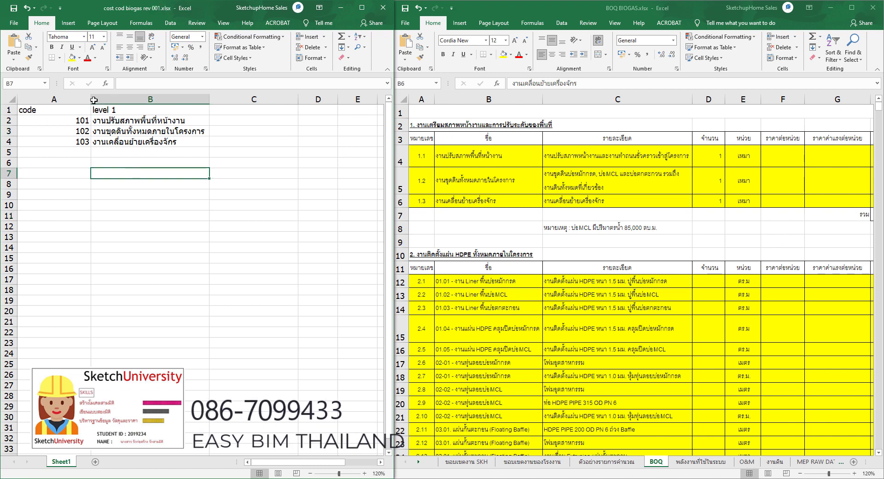
Save the workbook as 'cost cod biogas rev 001.xlsx' on the Desktop
click(14, 23)
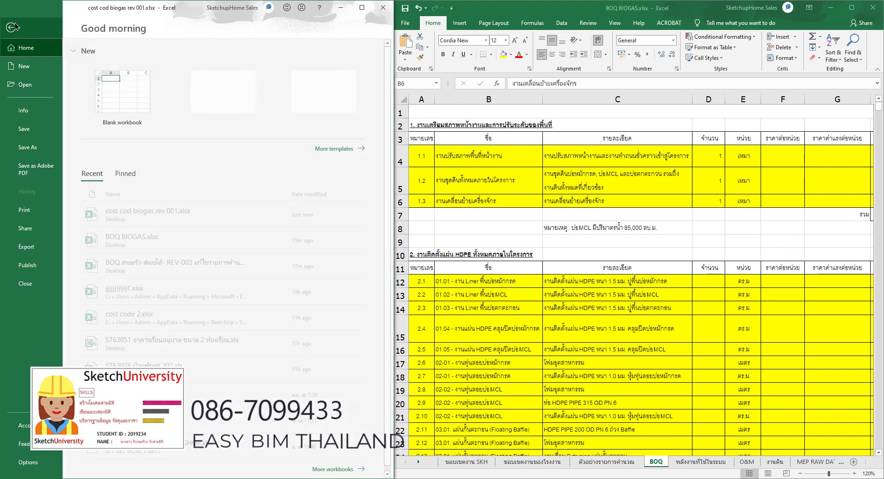
click(32, 131)
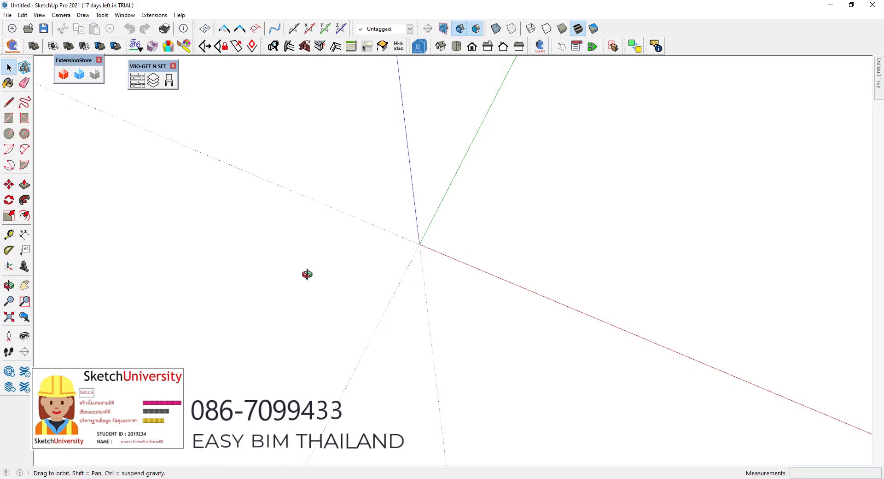
middle_drag(306, 274, 369, 159)
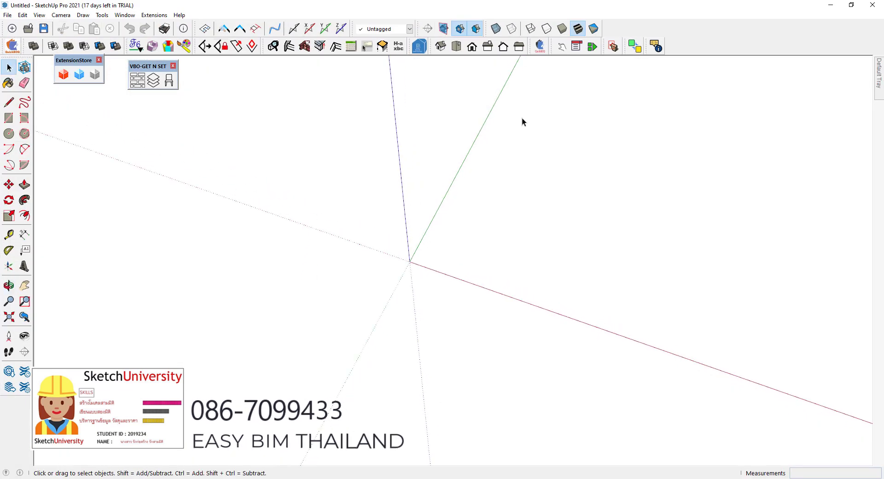
Float the BIM tool toolbar, sign in to the BIM tool, and open the QuickBOQ report
drag(530, 52, 648, 77)
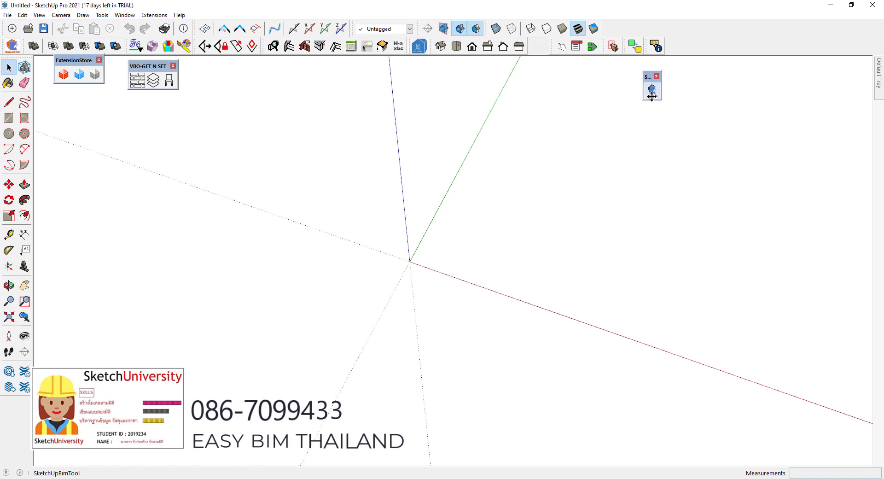
click(652, 92)
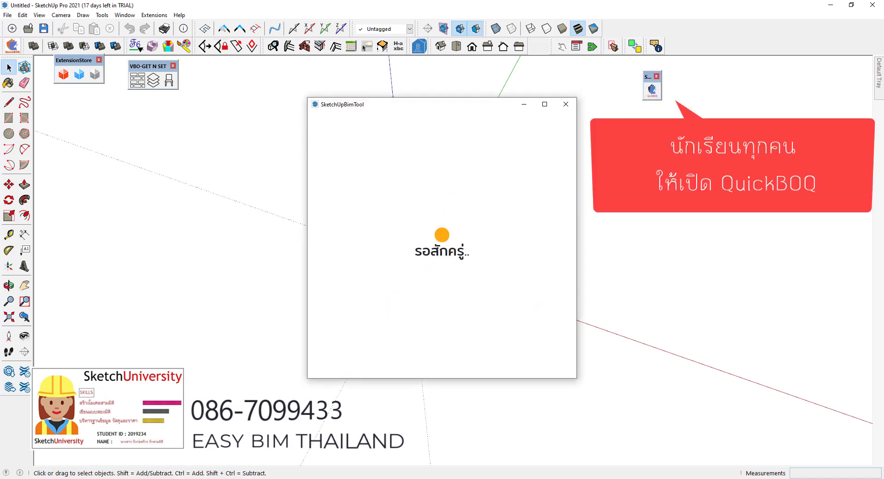
click(566, 104)
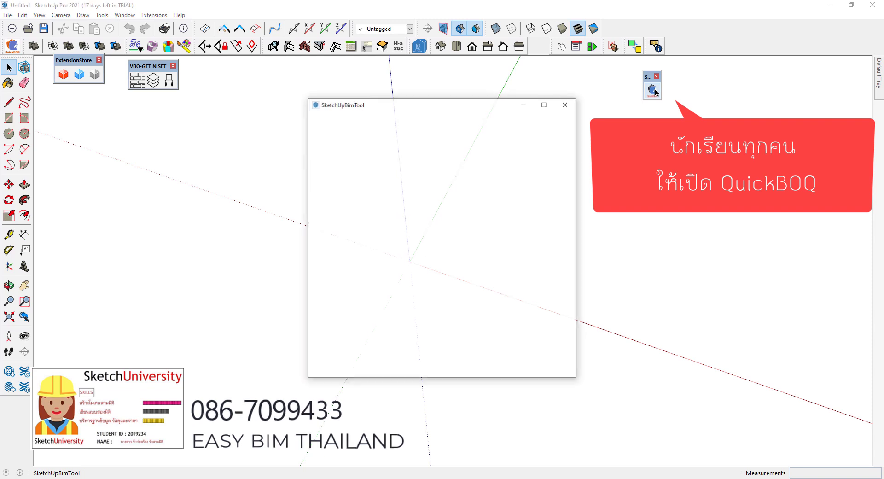
click(467, 248)
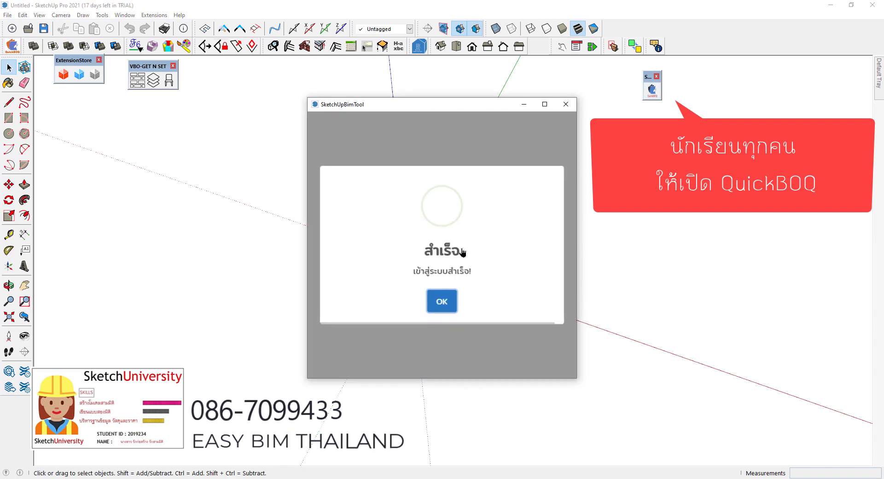
click(443, 300)
click(395, 182)
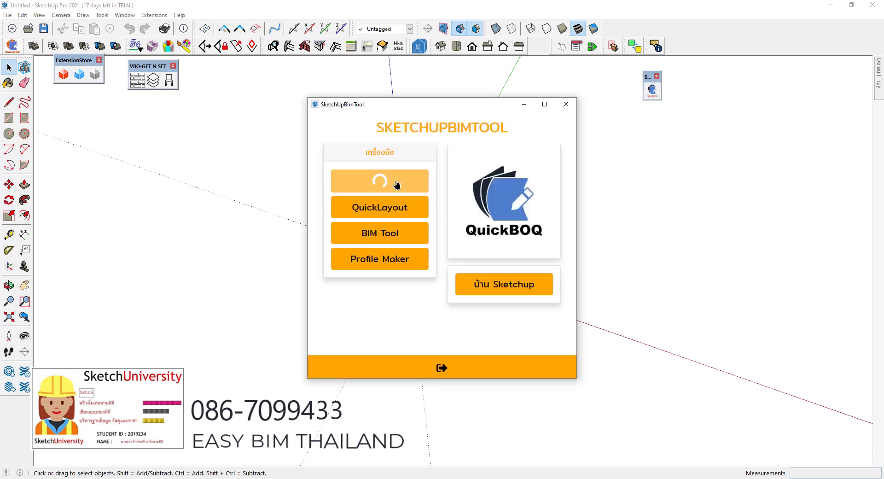
Reposition the QuickBOQ window and widen it to both the left and right
drag(579, 65, 585, 177)
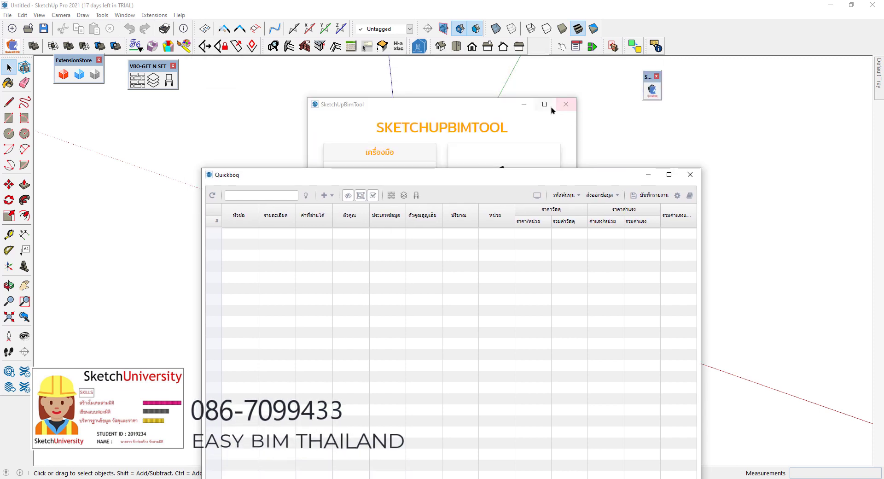
click(523, 106)
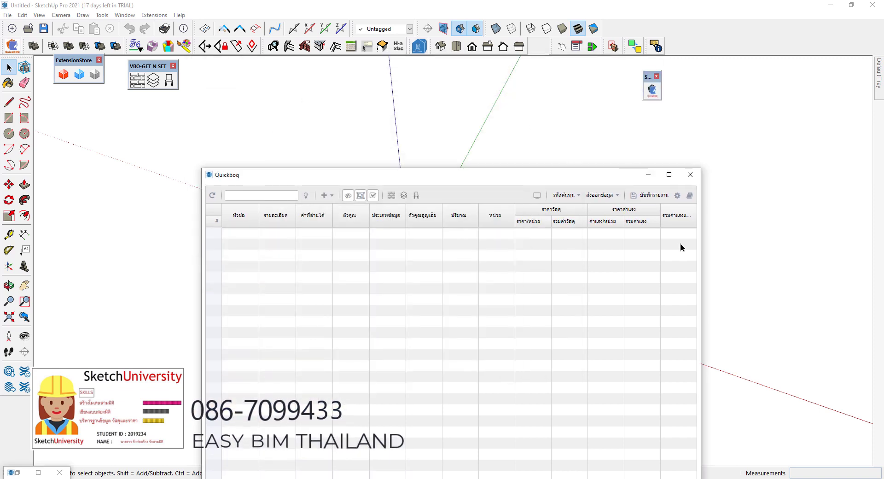
drag(701, 268, 843, 268)
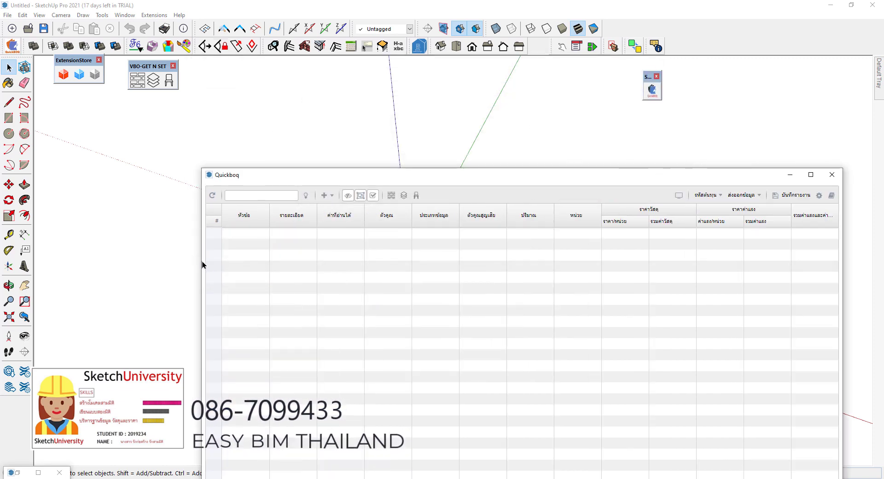
drag(199, 259, 59, 260)
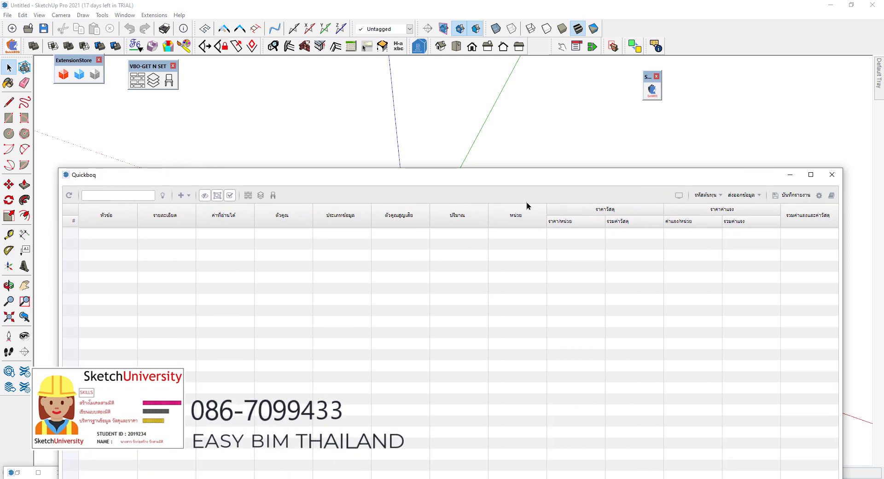
drag(529, 179, 508, 149)
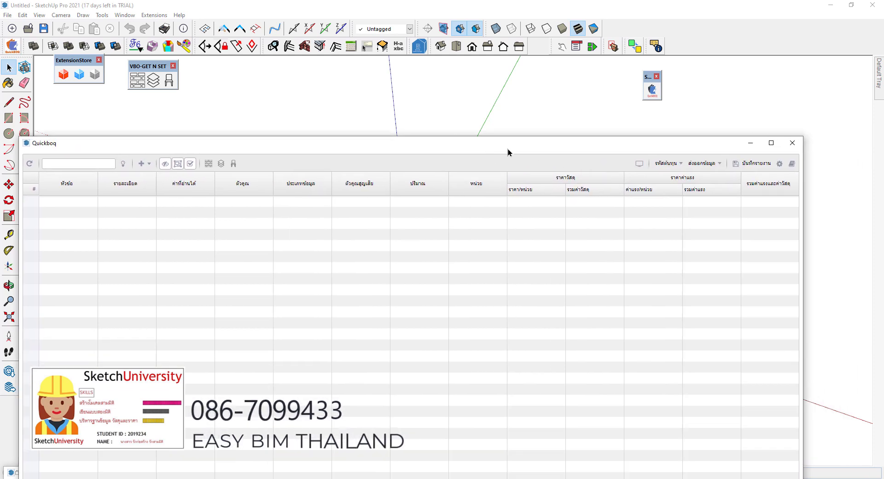
Keep ภาษาไทย as the QuickBOQ language in Options, apply, and show the รหัสต้นทุน choices
click(780, 165)
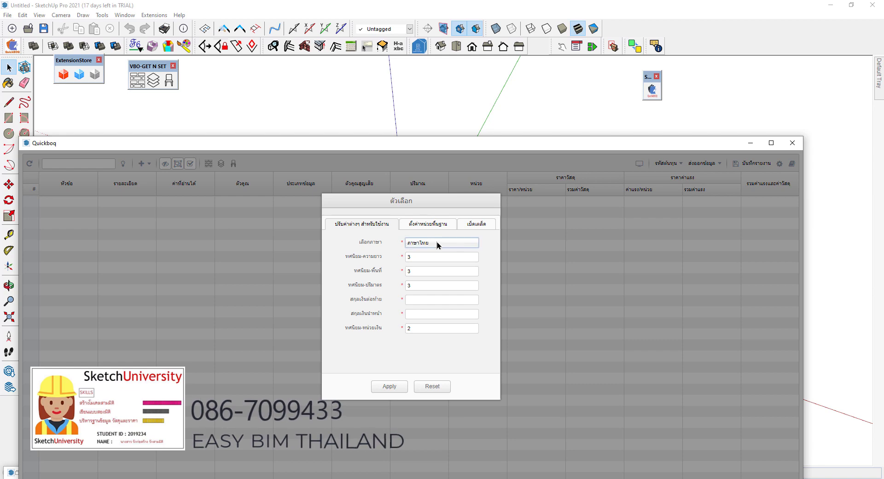
click(438, 242)
click(425, 274)
click(389, 386)
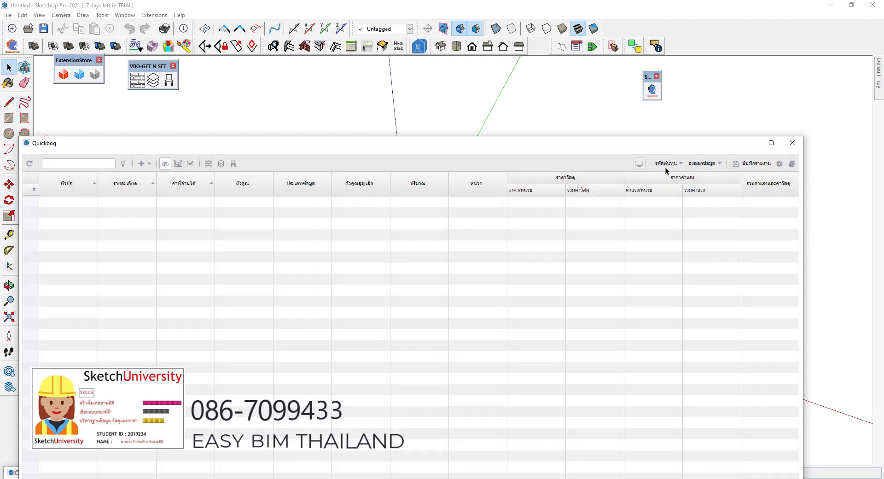
click(679, 169)
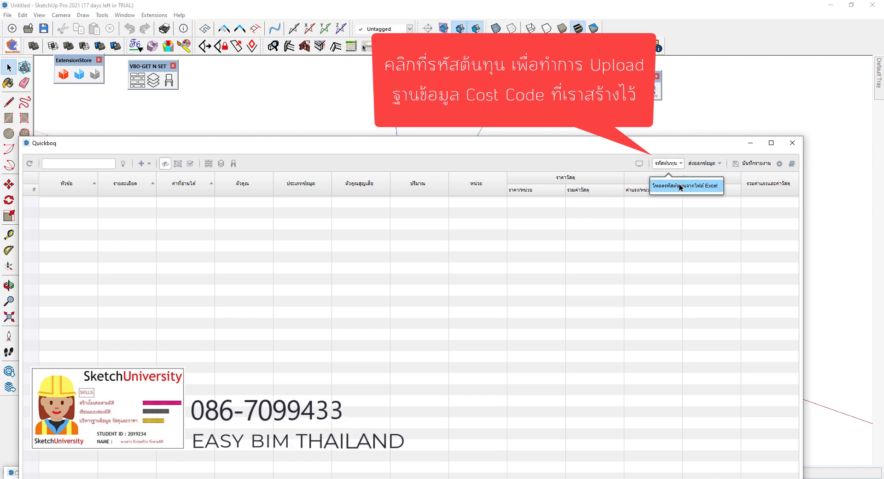
Choose loading cost codes from Excel, then preview and close the example Thai government cost code file
click(680, 186)
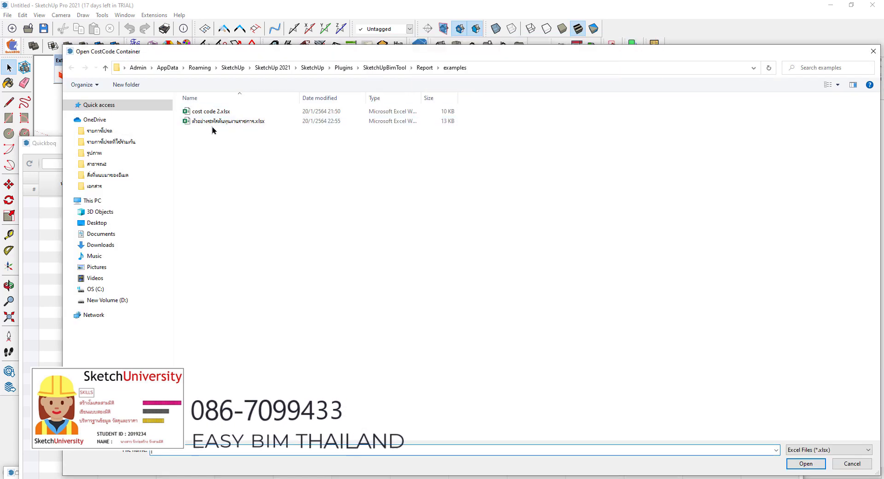
click(212, 123)
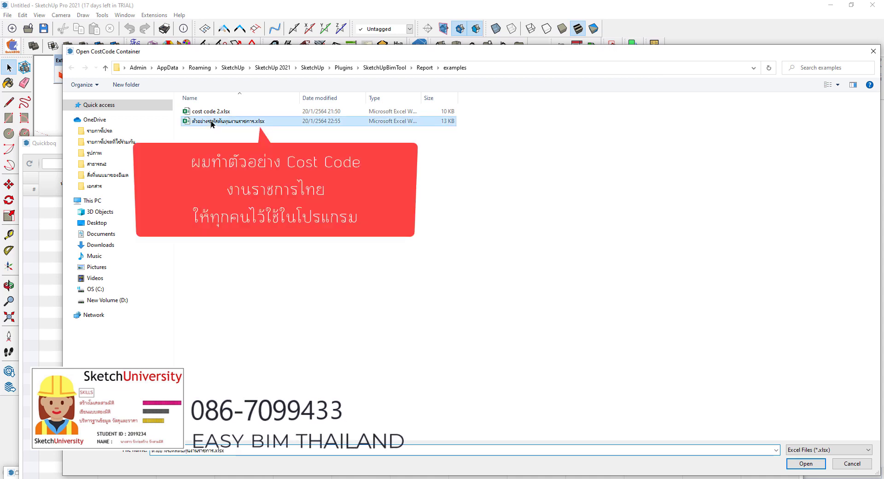
right_click(212, 123)
click(234, 139)
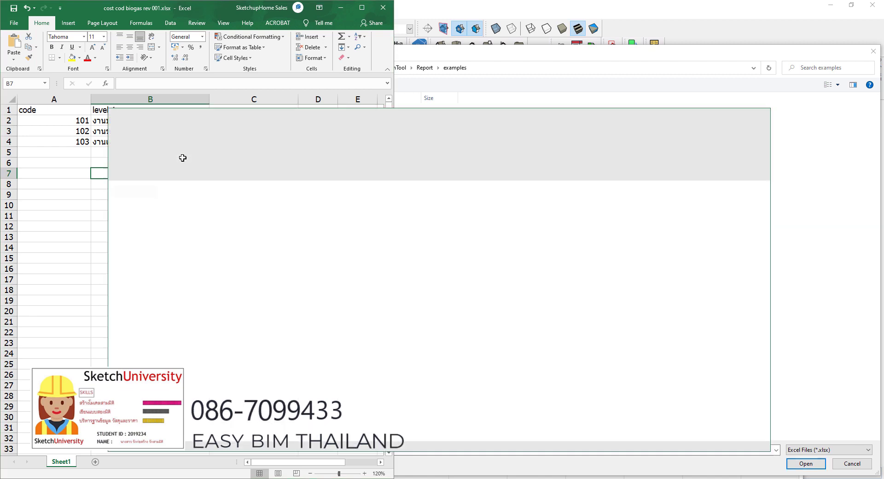
scroll(280, 277, down, 2)
scroll(281, 278, down, 2)
scroll(280, 277, down, 1)
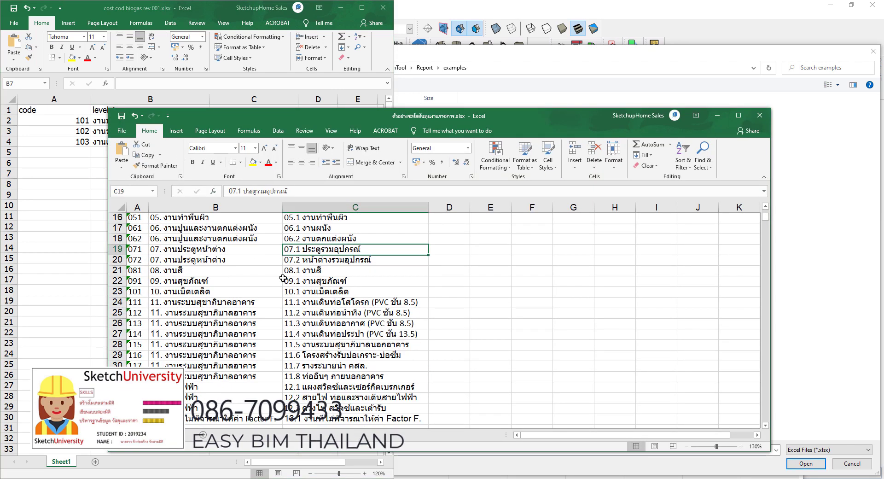
click(760, 115)
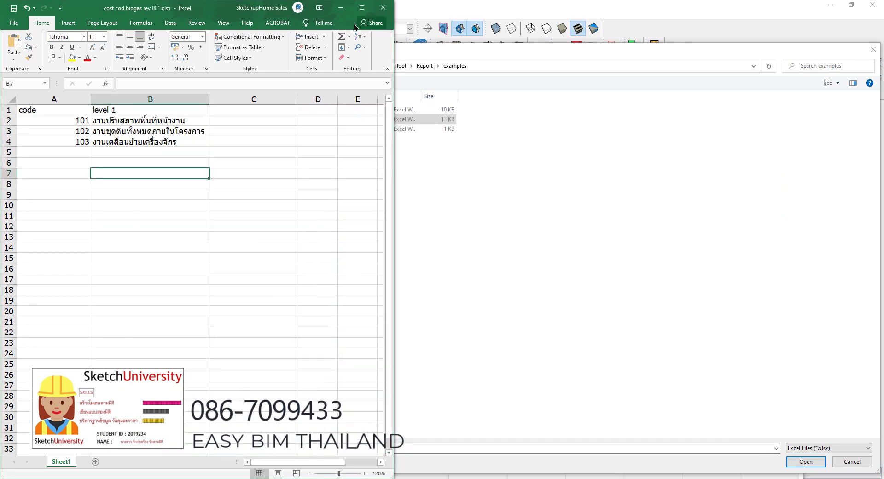
Open cost cod biogas rev 001.xlsx from the Desktop as the cost code file
click(533, 137)
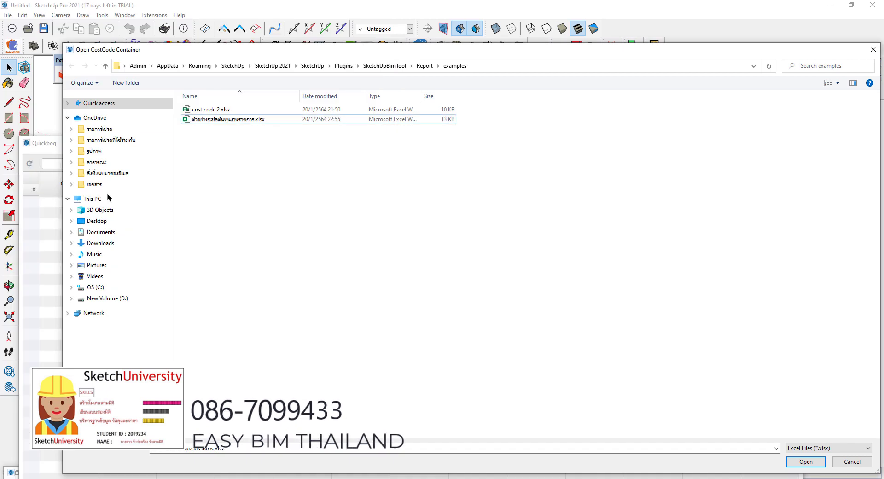
click(93, 222)
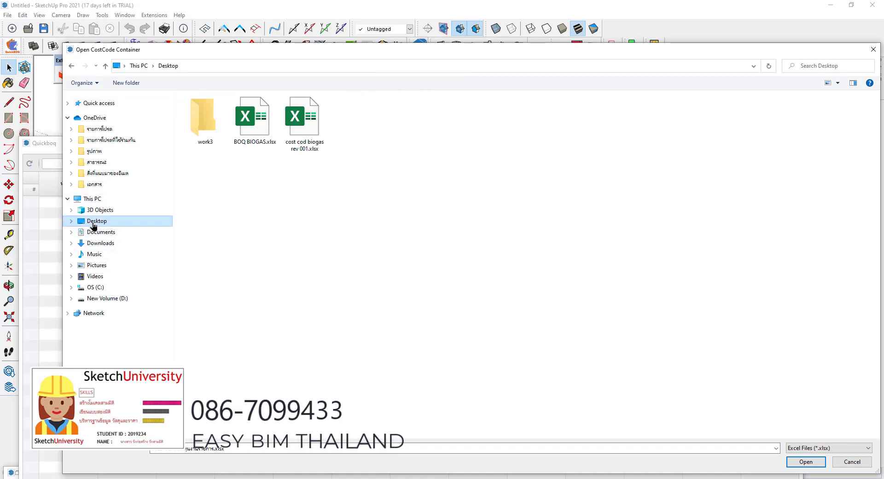
click(303, 120)
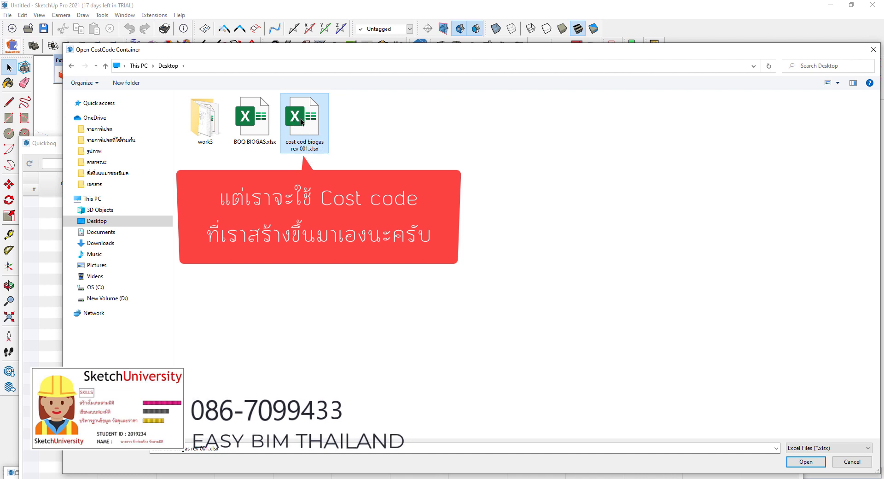
right_click(302, 121)
click(327, 138)
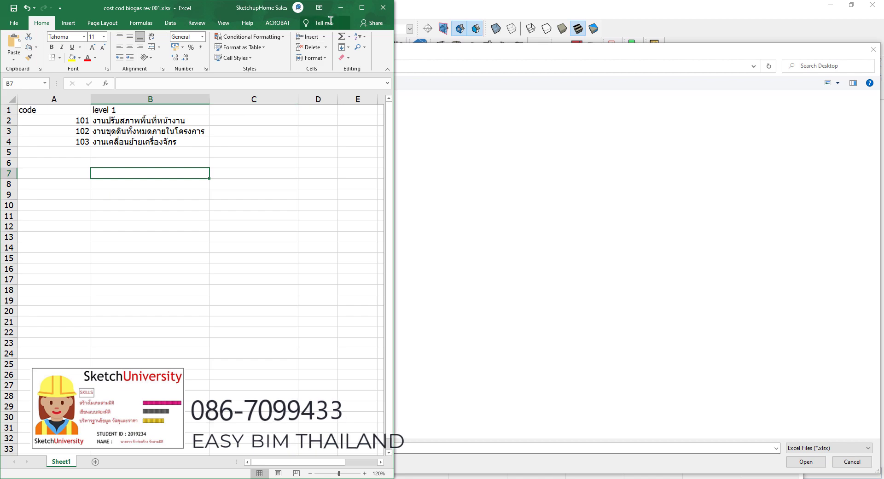
click(415, 111)
double_click(297, 122)
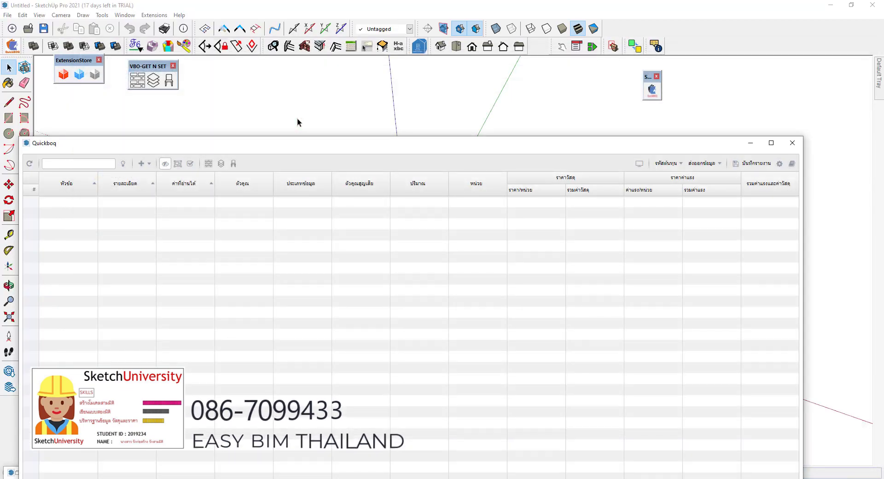
Move the Quickboq window down, sketch a trial rectangle, then undo it
drag(299, 147, 366, 170)
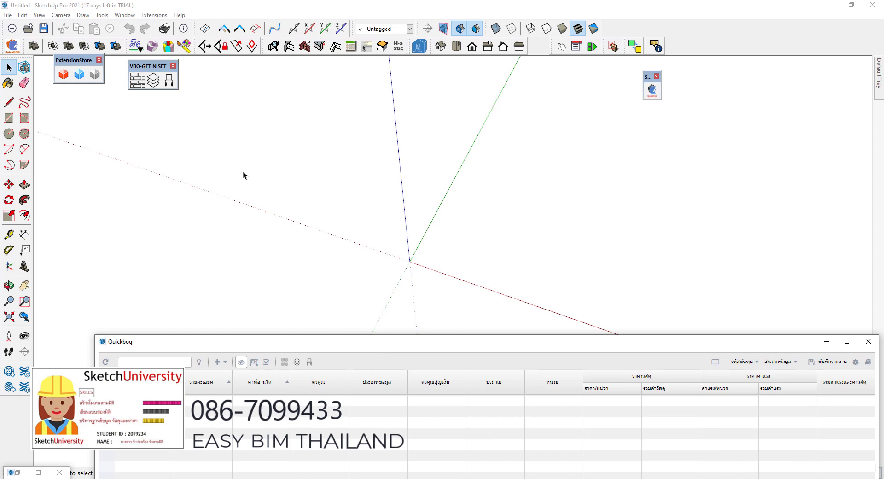
mouse_move(242, 174)
middle_down()
mouse_move(290, 203)
mouse_move(264, 159)
mouse_move(374, 257)
mouse_move(302, 241)
middle_up()
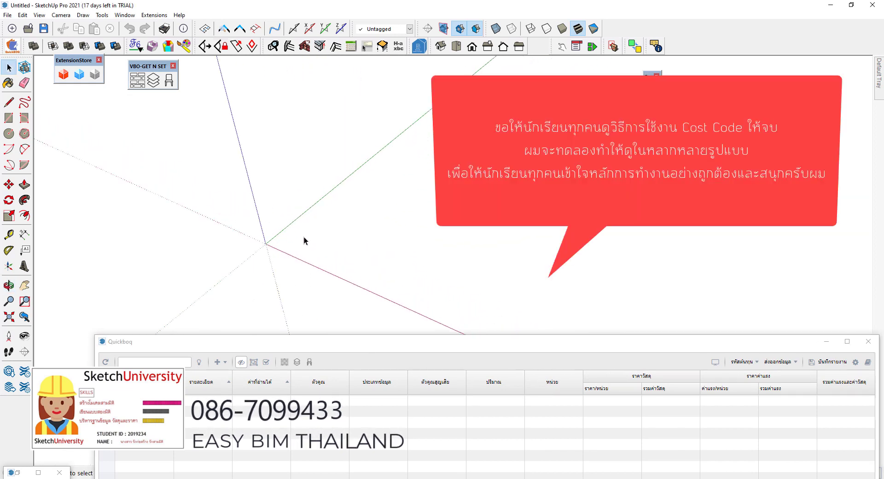
key(r)
click(279, 240)
click(391, 223)
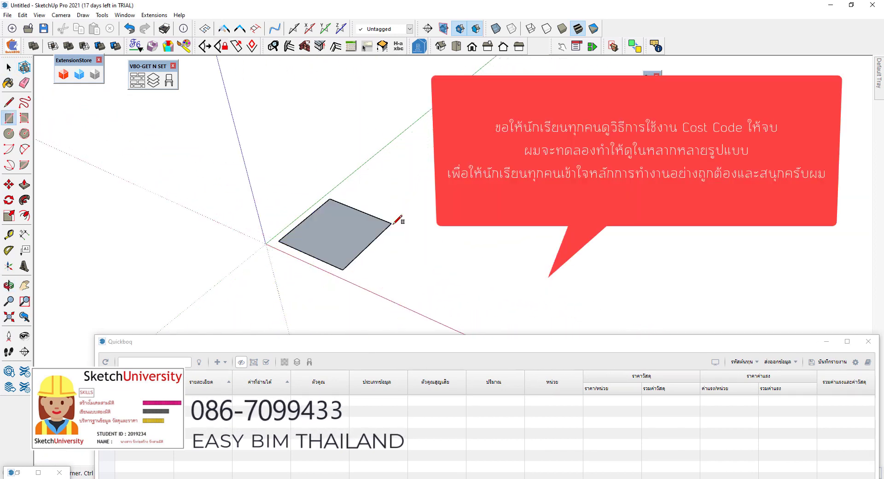
scroll(351, 242, down, 3)
key(p)
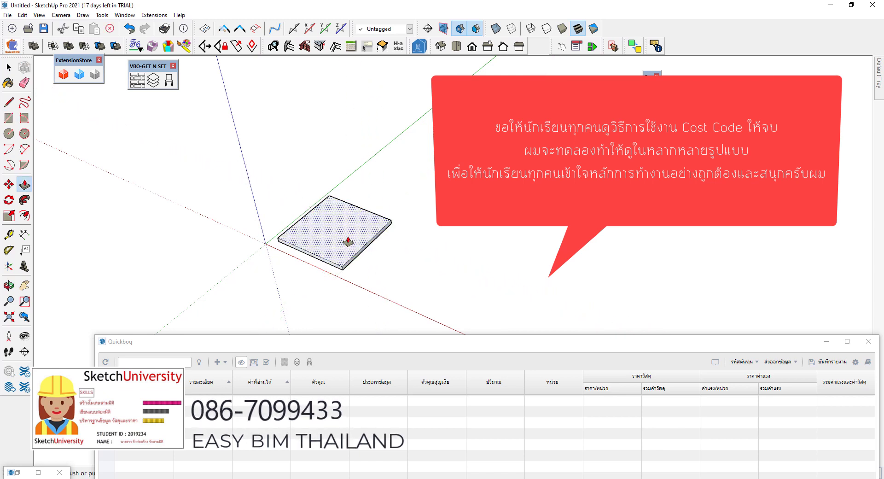
key(ctrl+z)
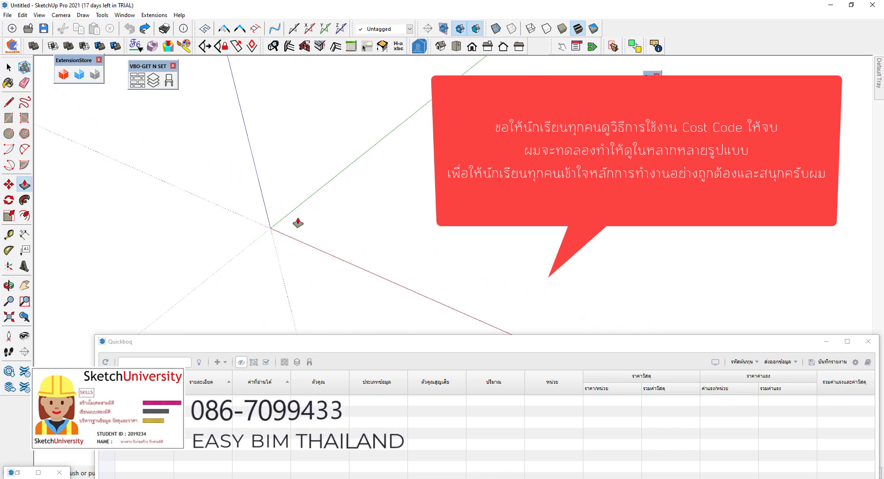
Draw a new rectangle on the ground plane beside the origin and select its face
key(r)
click(302, 221)
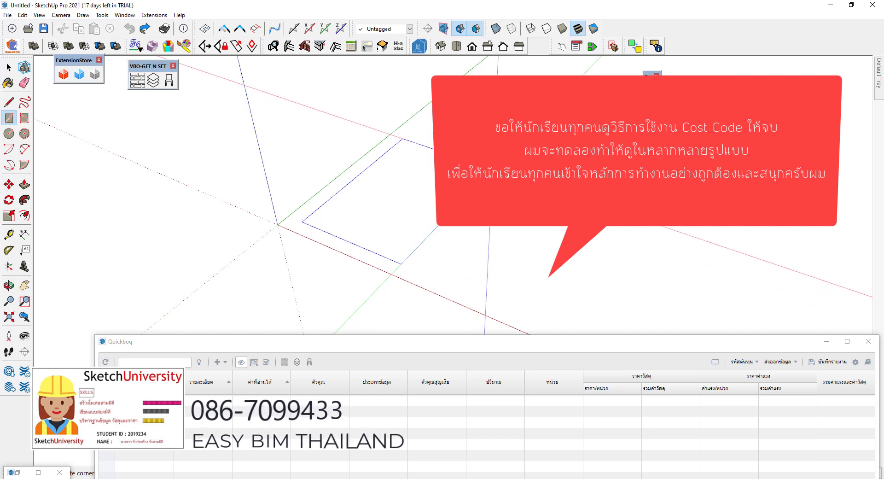
click(494, 167)
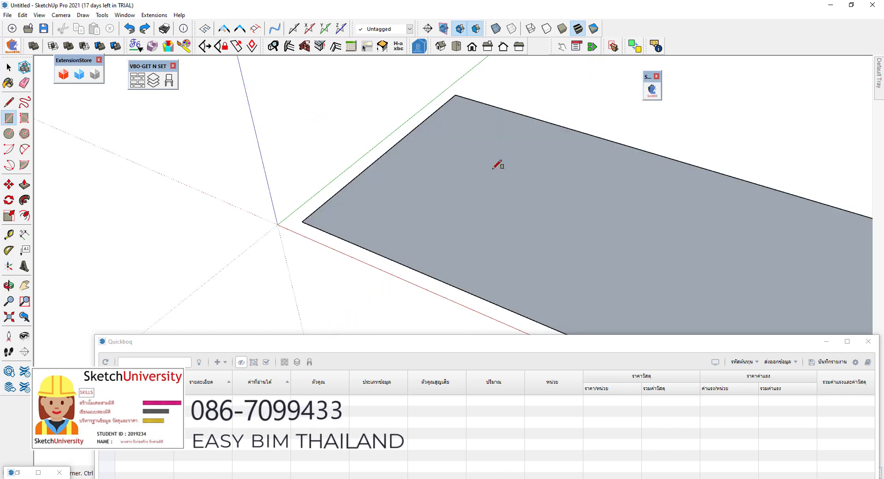
key(space)
scroll(233, 164, down, 3)
scroll(351, 196, down, 2)
click(351, 197)
scroll(400, 230, up, 2)
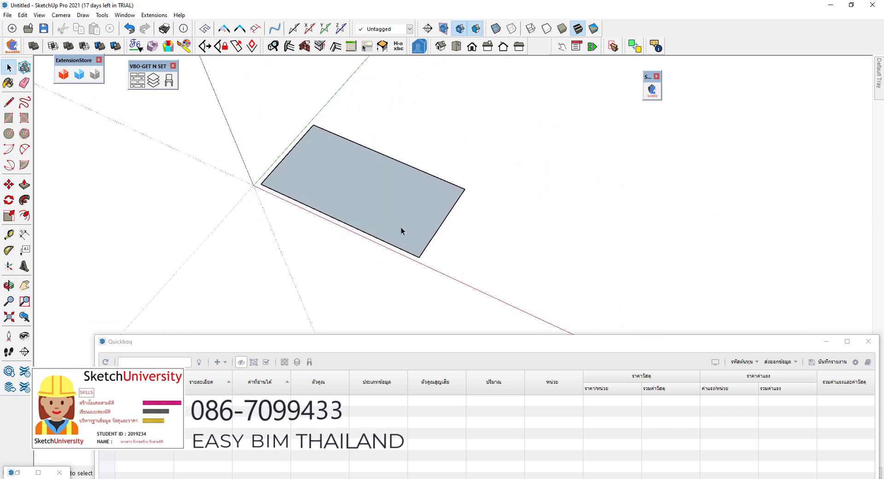
scroll(405, 223, up, 2)
Offset the rectangle outline inward and drop the inner face to form a sloped pit
key(f)
click(455, 217)
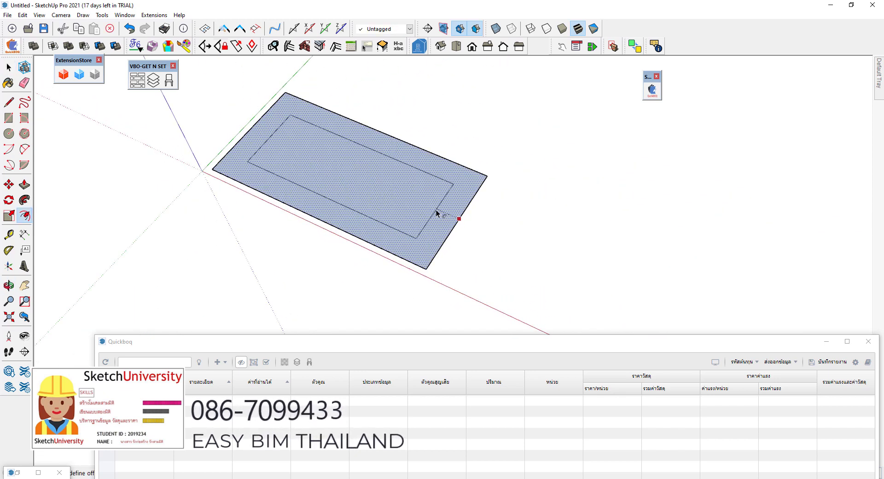
click(436, 213)
key(space)
click(385, 191)
middle_drag(364, 179, 346, 172)
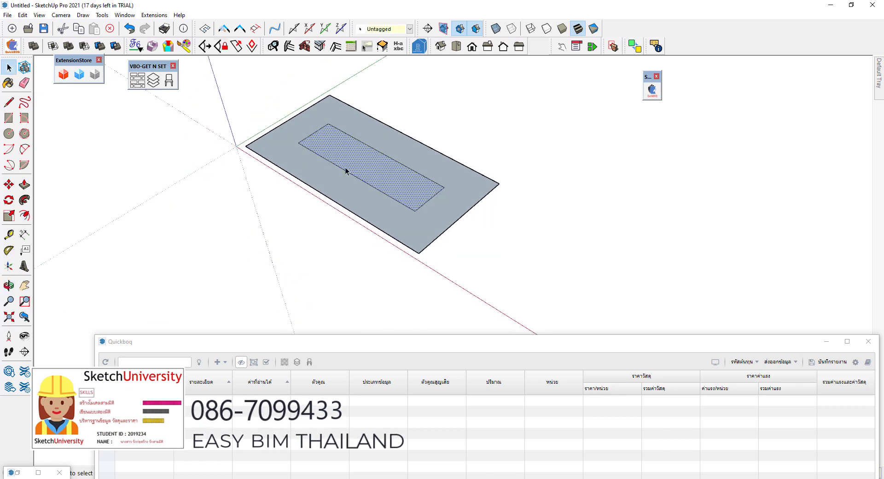
key(m)
click(370, 169)
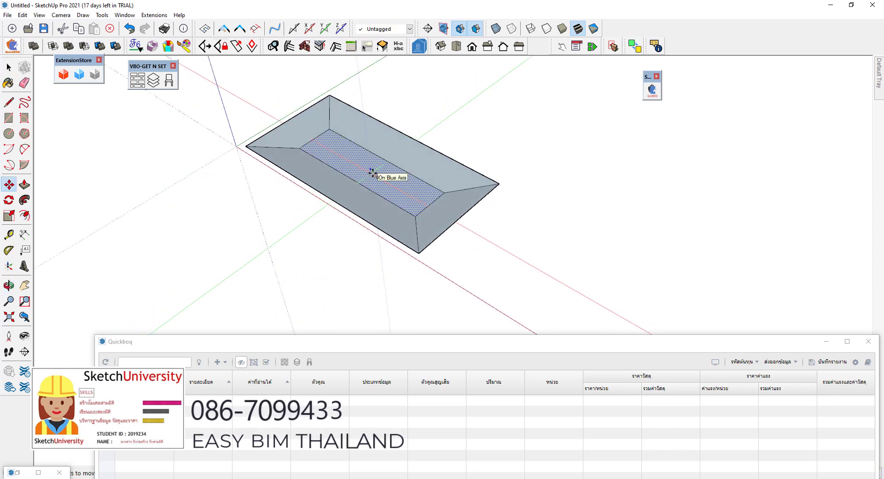
click(373, 173)
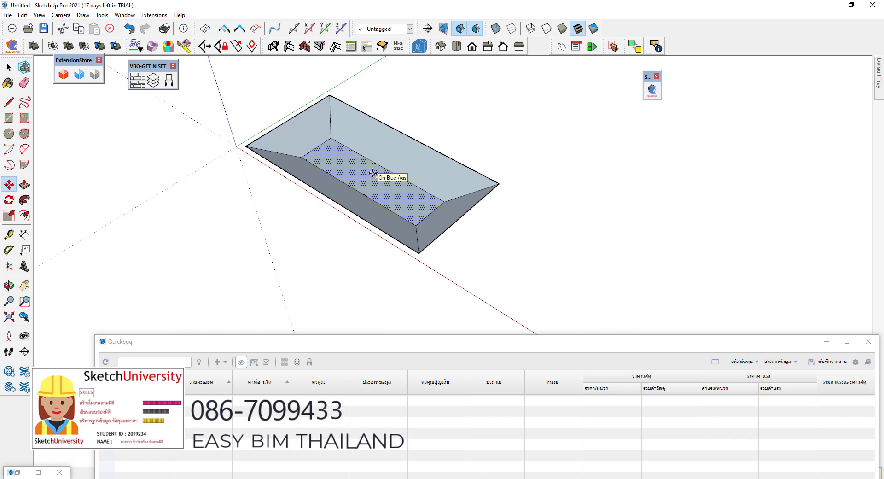
Undo the pit edits to return to the flat rectangle
key(l)
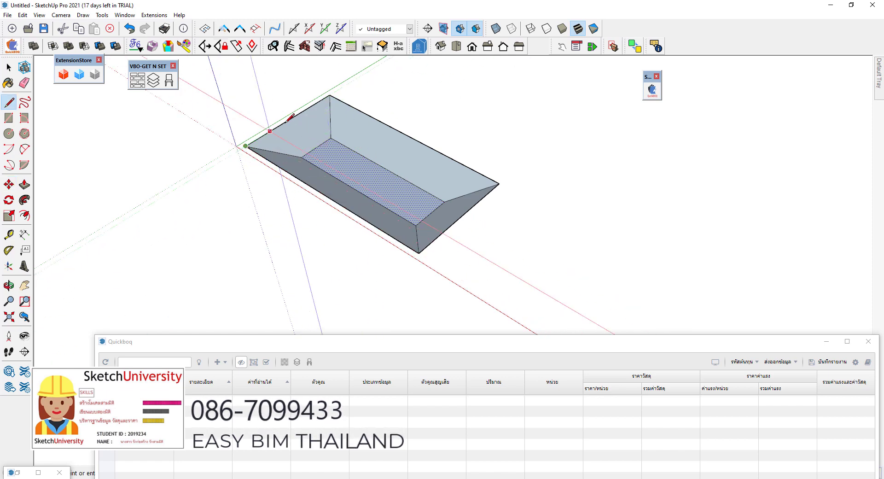
key(ctrl+z)
key(ctrl+z)
key(space)
Make the rectangle a component named งานขุดดินบ่อ MCL
double_click(324, 124)
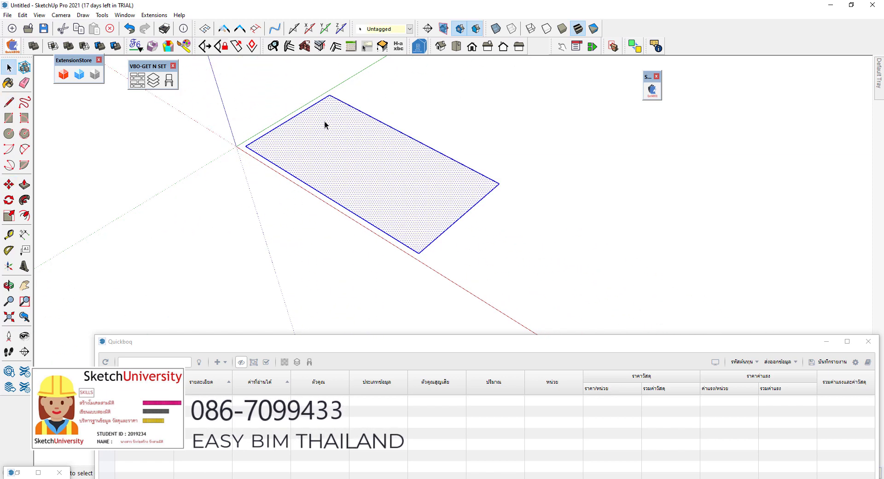
right_click(325, 122)
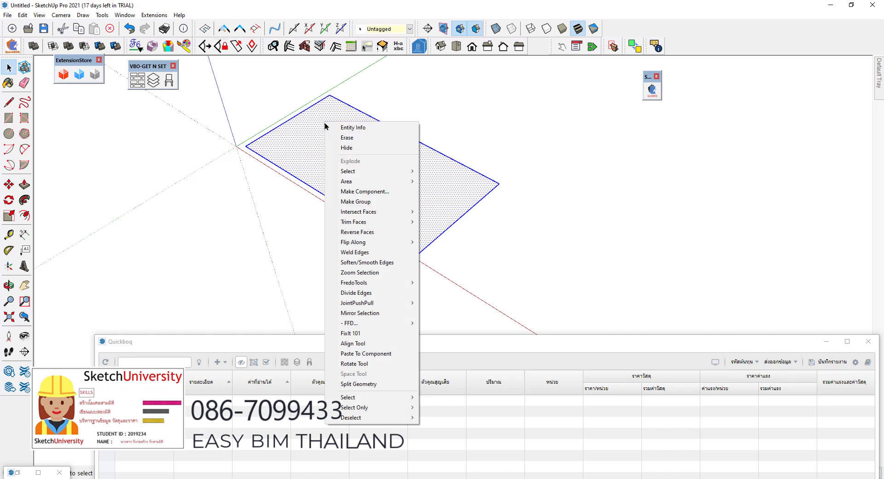
click(366, 194)
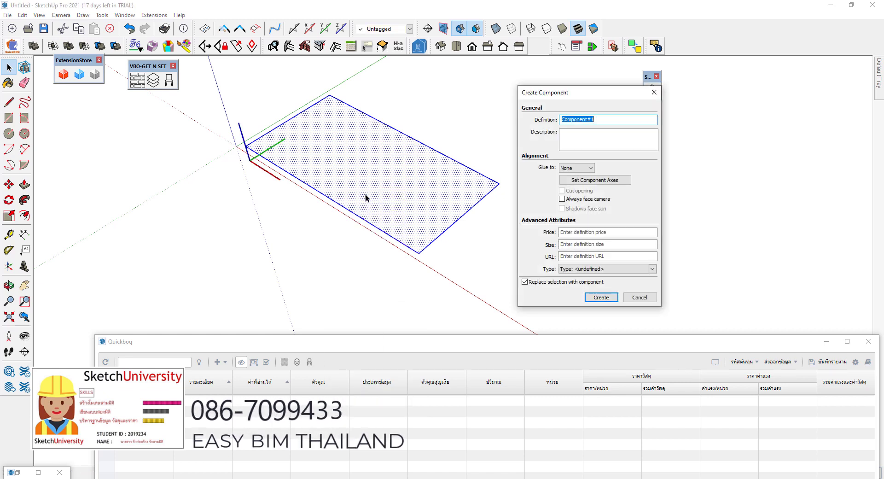
key(BackSpace)
key(Return)
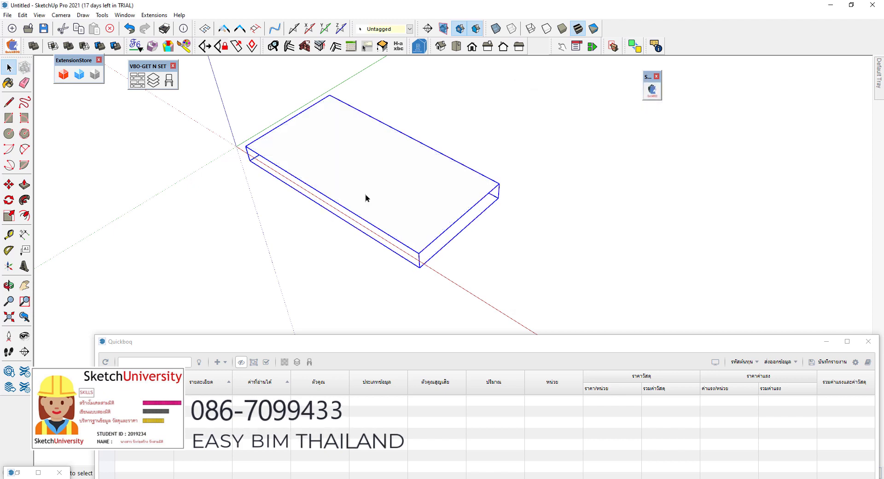
click(342, 236)
middle_drag(341, 236, 343, 182)
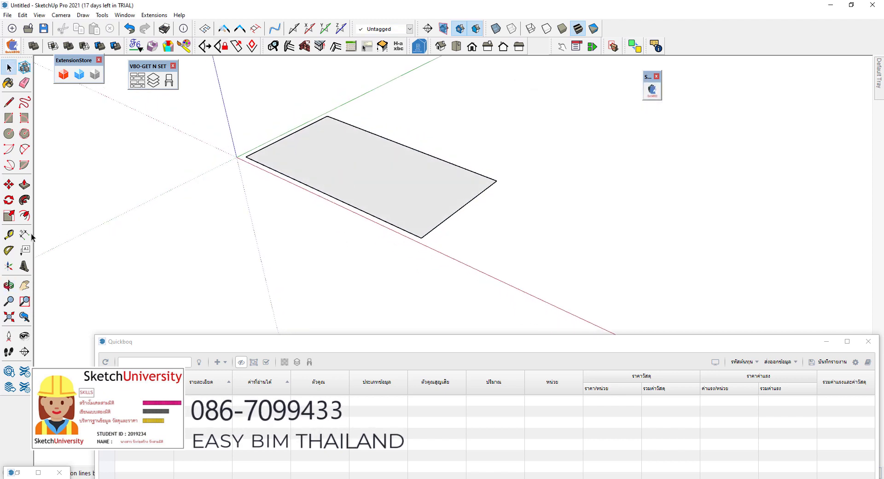
Add a leader text label showing งานขุดดินบ่อ MCL and raise the Quickboq window
click(25, 250)
click(374, 166)
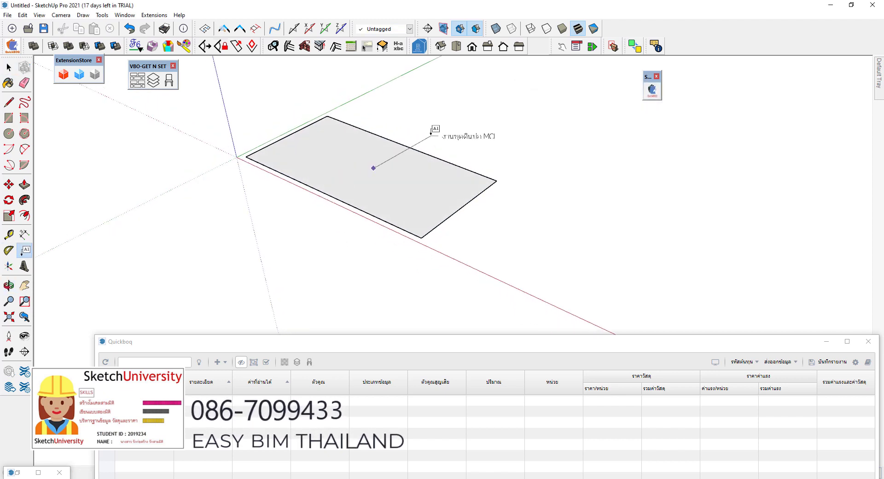
click(431, 135)
click(438, 113)
key(space)
mouse_move(338, 183)
middle_down()
mouse_move(410, 129)
mouse_move(369, 152)
middle_up()
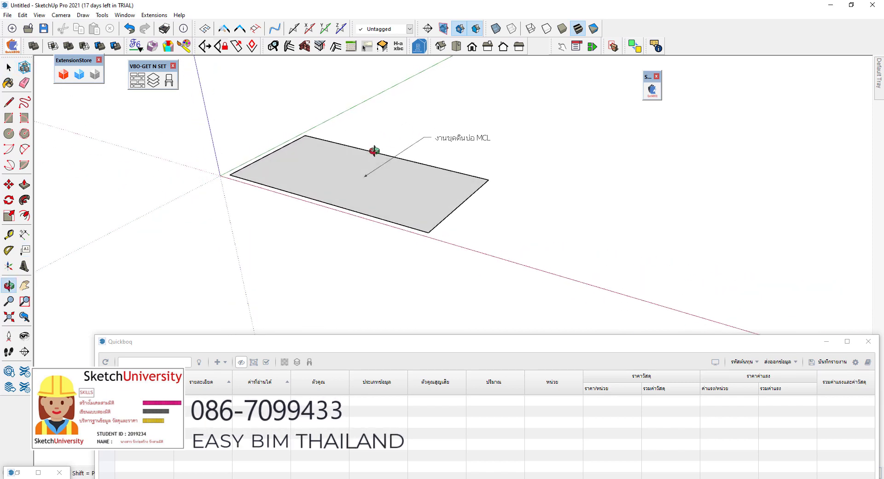
drag(362, 349, 358, 216)
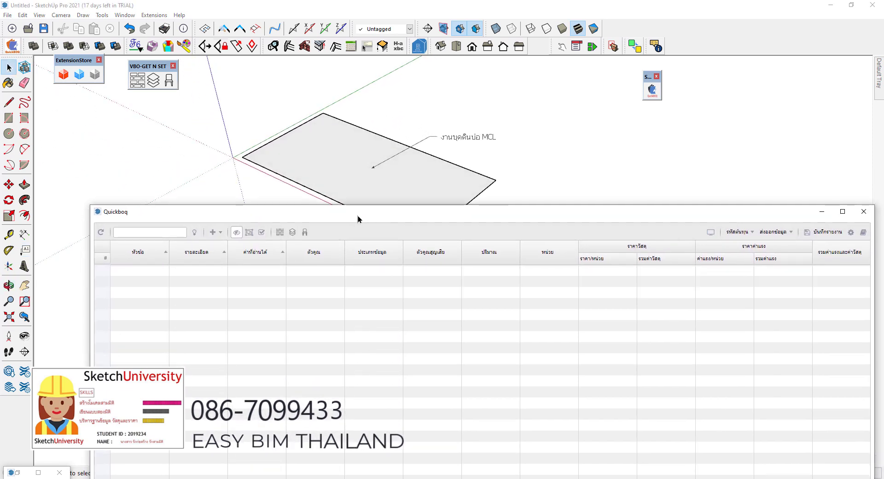
Add the selected งานขุดดินบ่อ MCL component to Quickboq as a Counting row, quantity 1 E/A
click(393, 198)
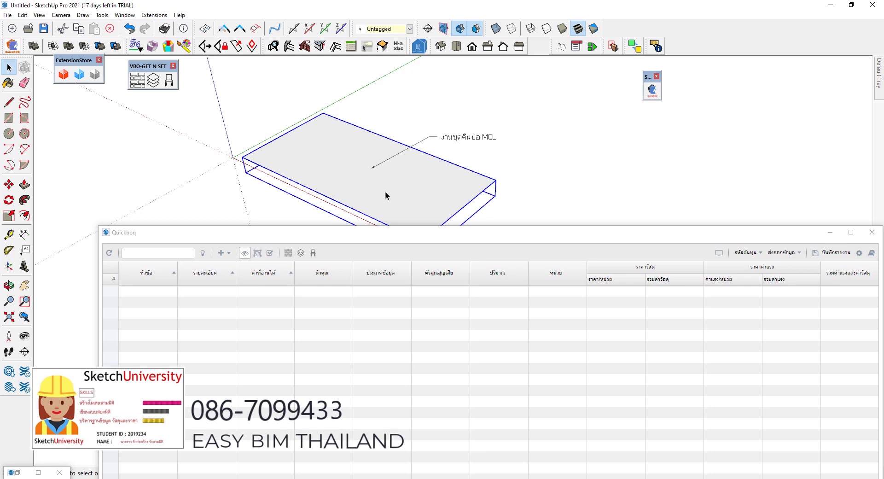
click(227, 253)
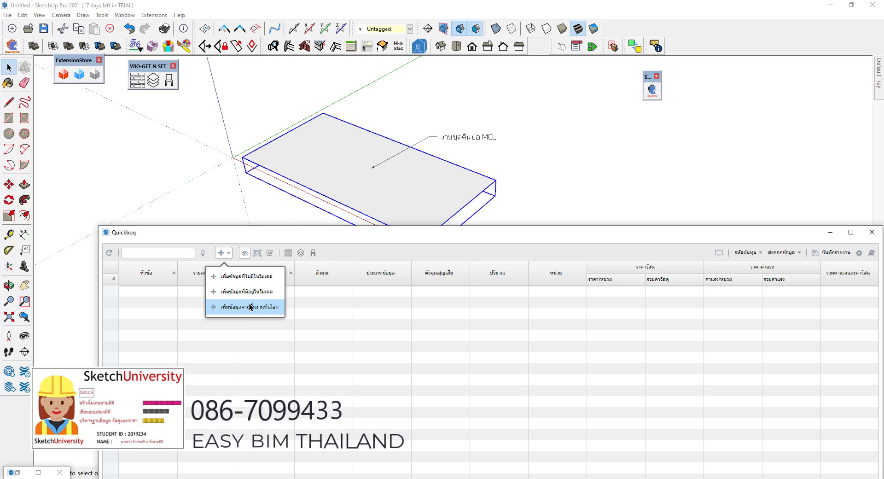
click(229, 256)
click(229, 254)
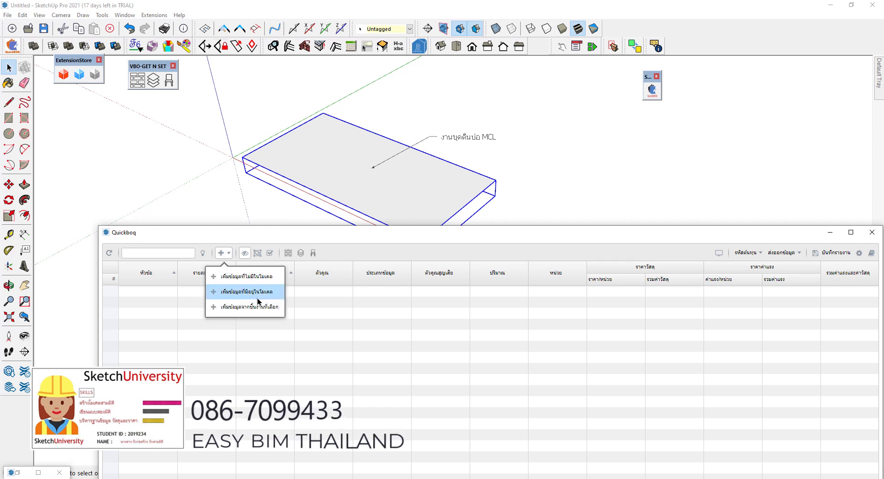
click(259, 303)
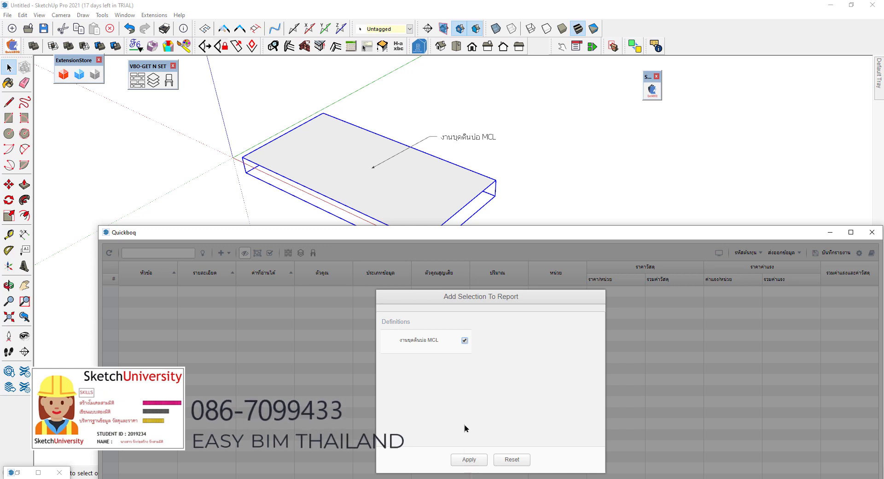
click(469, 459)
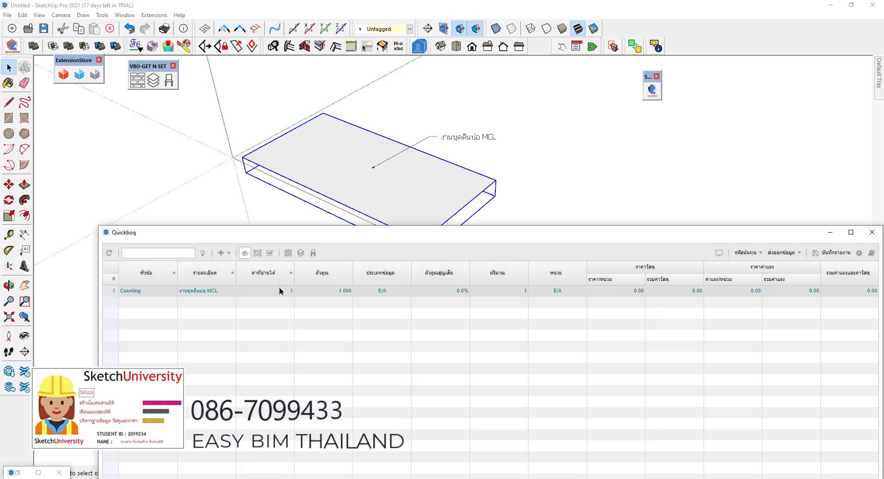
Assign cost code 102 as the excavation row heading and widen the หัวข้อ and รายละเอียด columns
drag(192, 233, 200, 172)
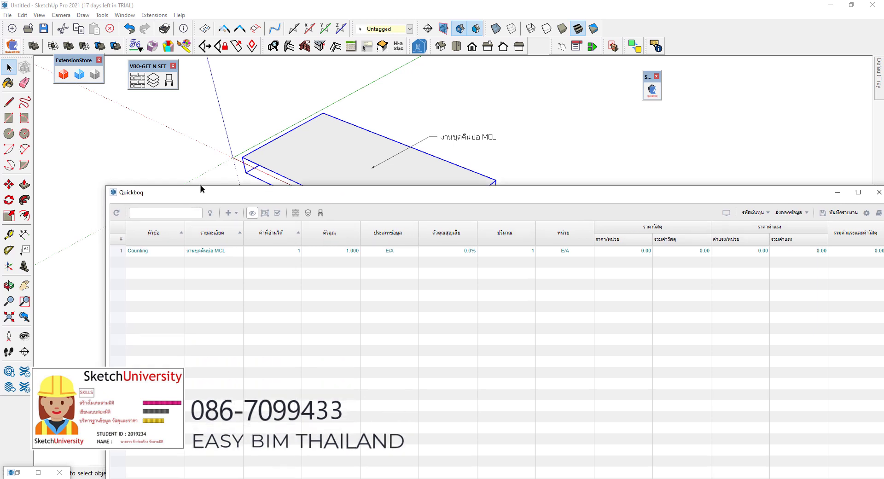
click(160, 234)
click(162, 234)
drag(161, 230, 114, 230)
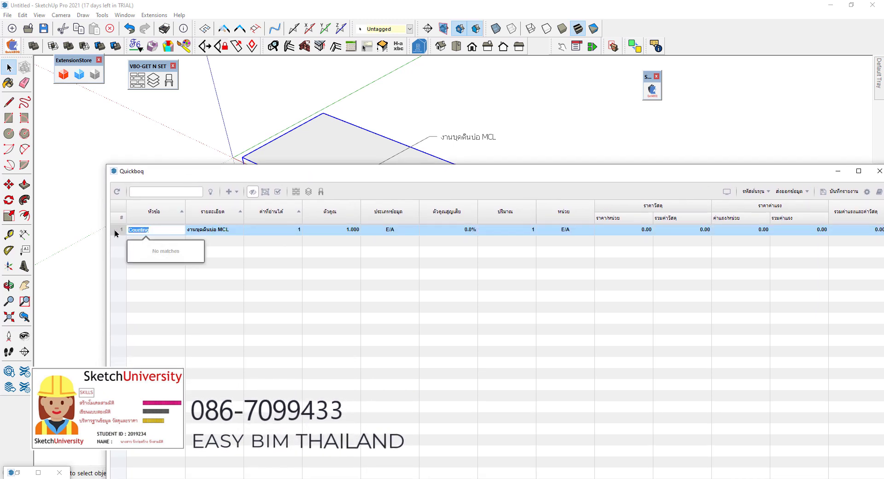
text(1)
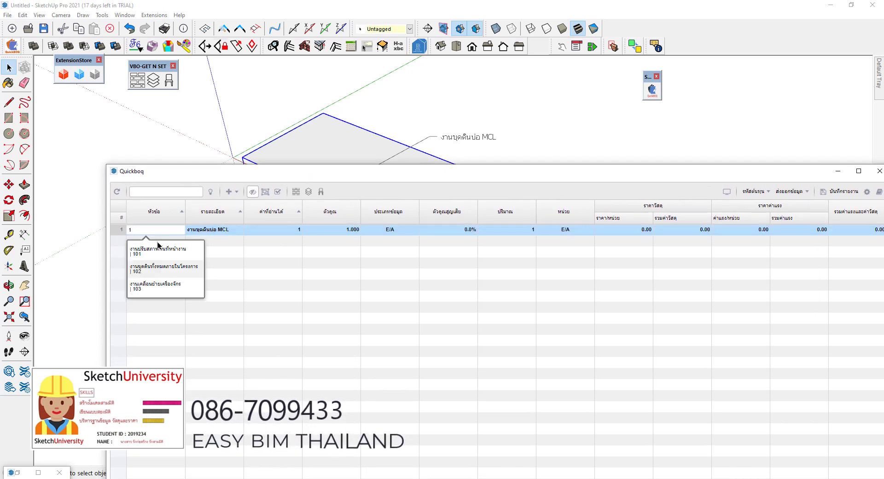
click(159, 268)
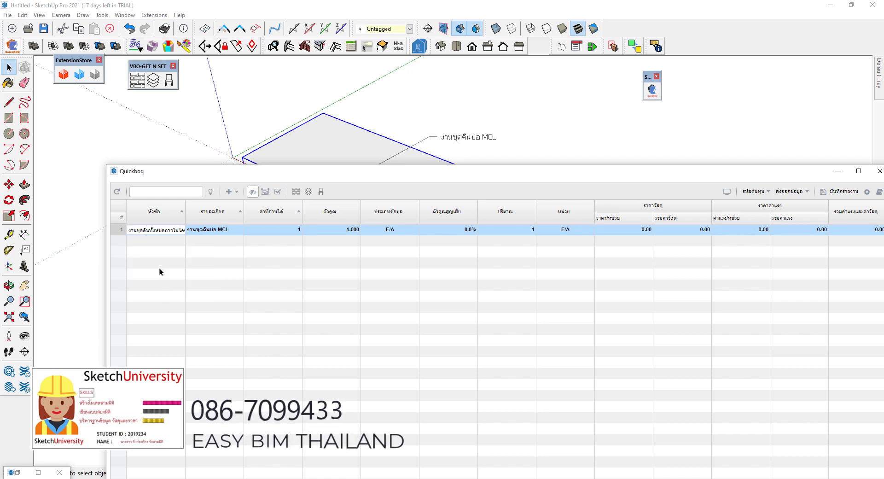
double_click(185, 211)
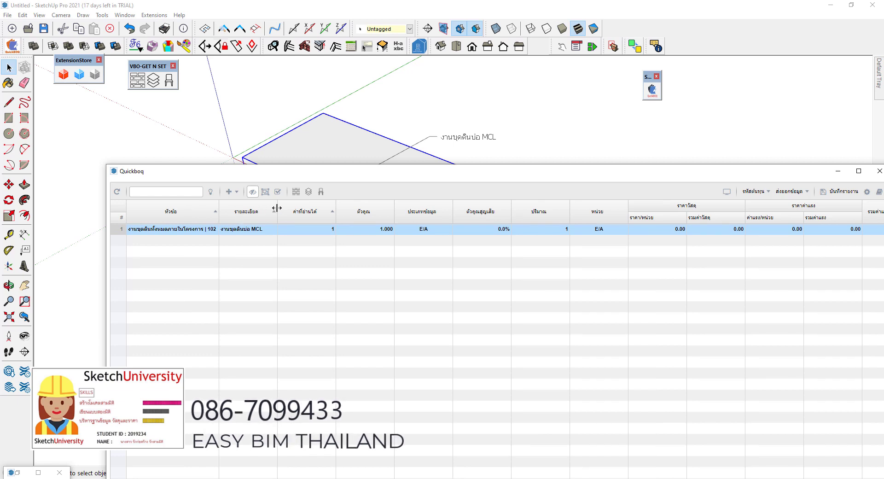
drag(277, 210, 275, 210)
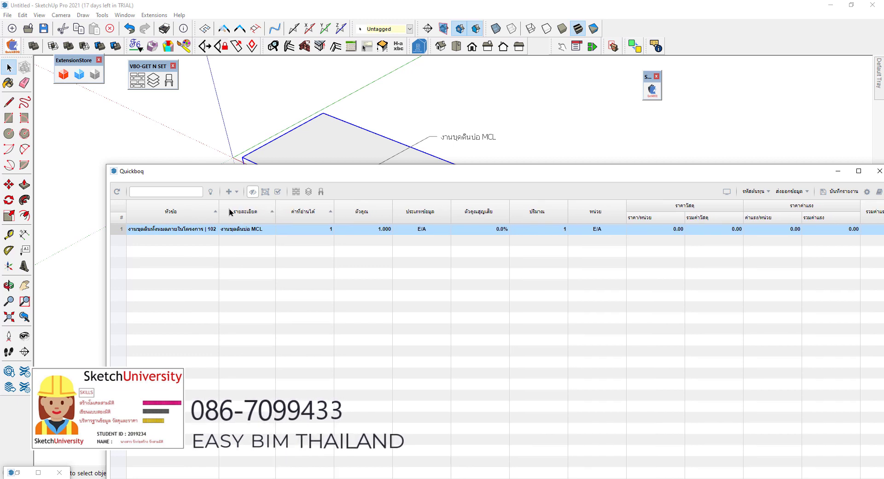
drag(218, 209, 224, 210)
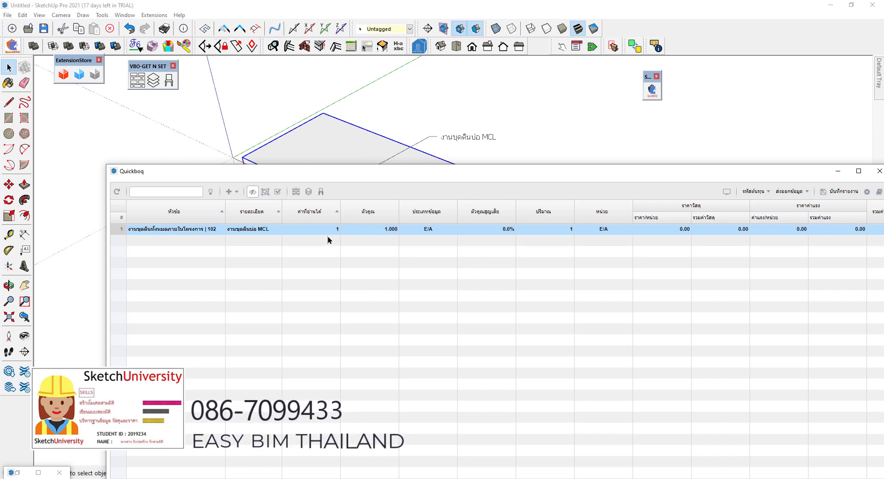
Switch the excavation row's unit to m³ so it reads 23530.667, and lower the report window
click(432, 229)
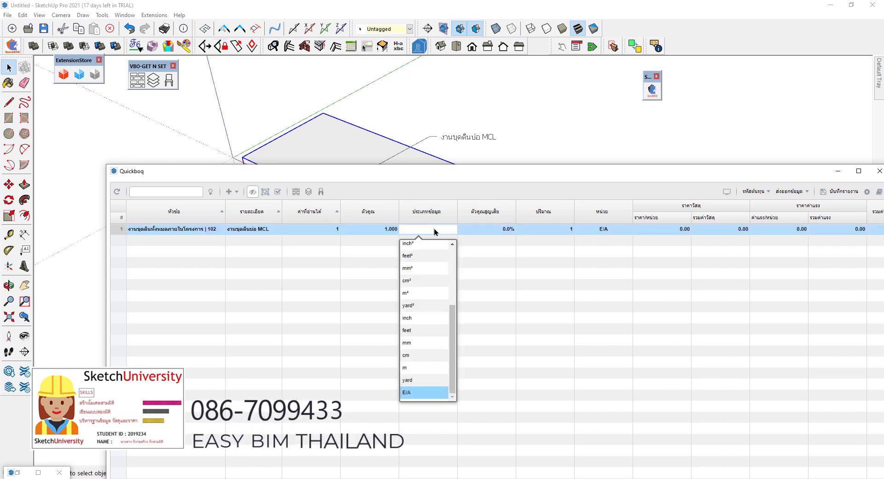
text(M)
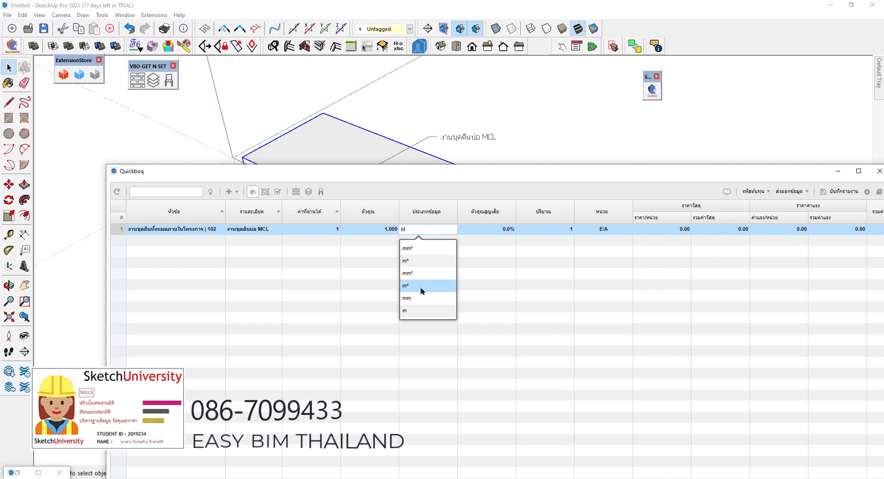
click(413, 264)
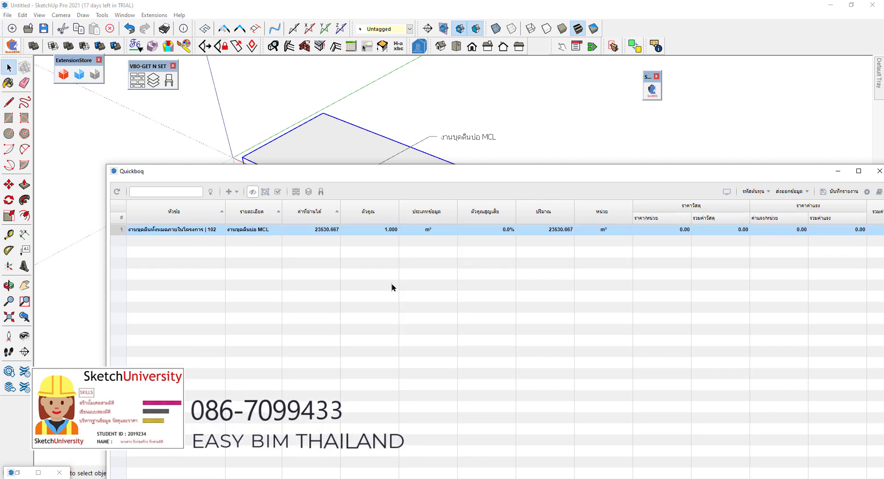
drag(348, 175, 350, 238)
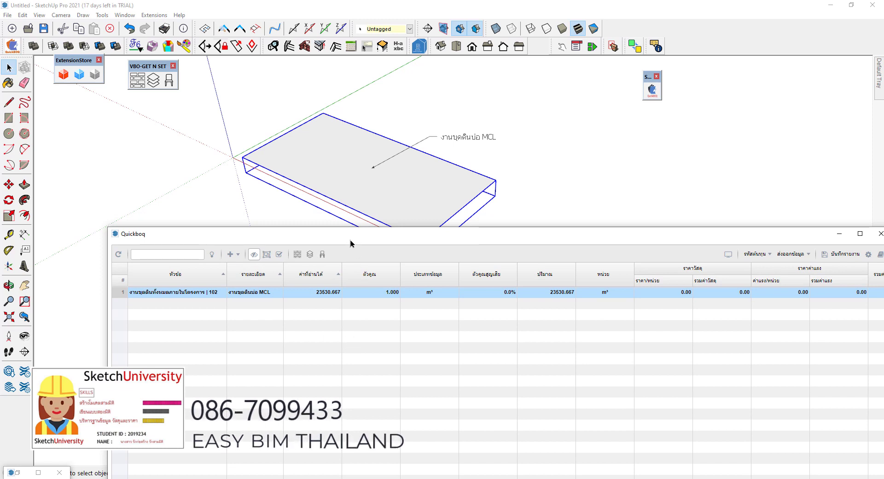
drag(351, 243, 351, 297)
Draw a rectangle beside the excavation face and push/pull it into a thin slab
mouse_move(351, 297)
middle_down()
mouse_move(339, 245)
mouse_move(309, 192)
mouse_move(428, 76)
mouse_move(383, 158)
middle_up()
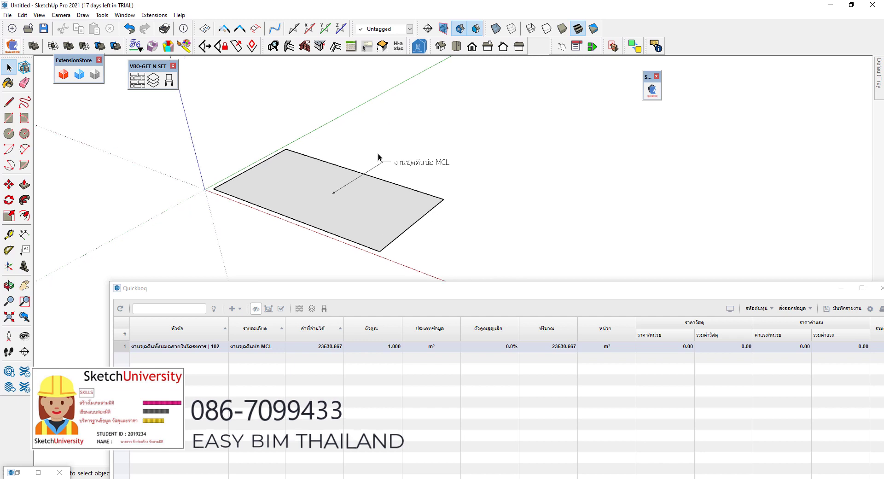
scroll(291, 163, down, 1)
key(r)
click(385, 232)
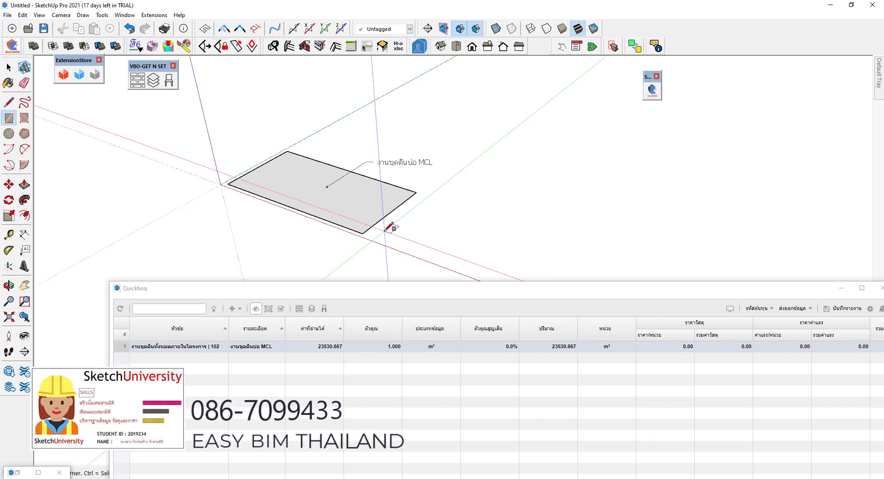
click(507, 214)
key(p)
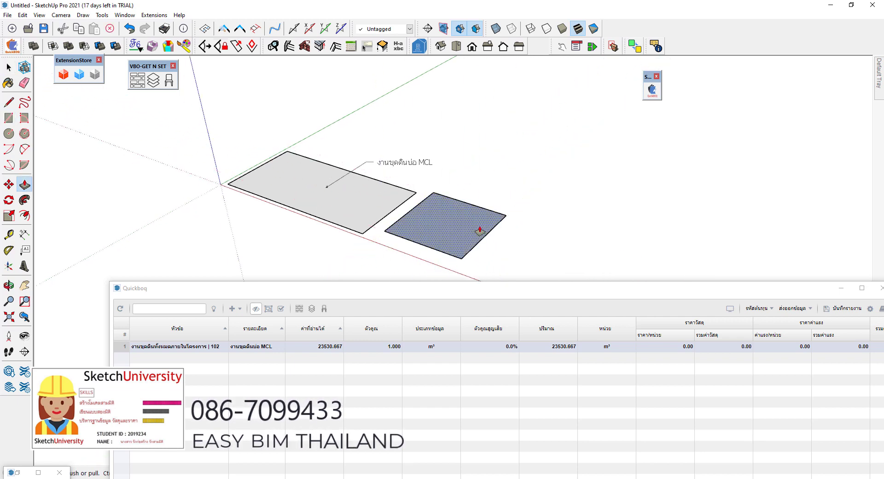
click(479, 229)
key(space)
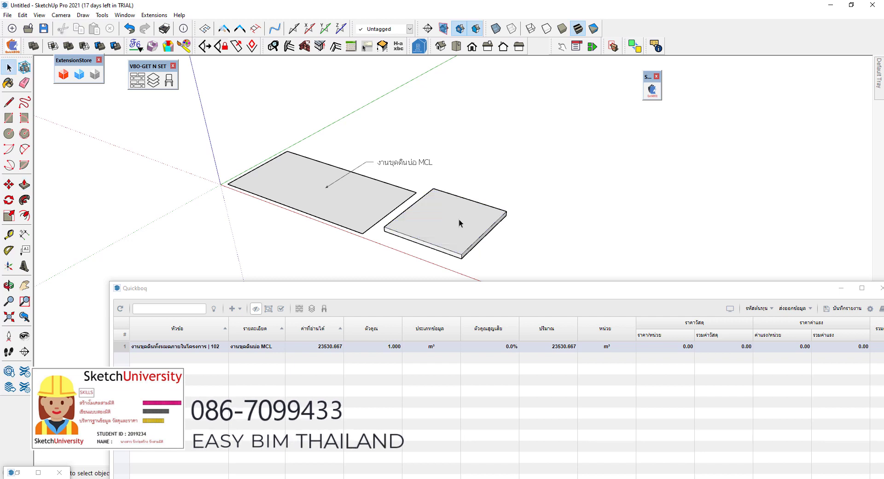
Make the slab a component named งานถมและบดอัดดิน 90% Standard proctor
click(457, 223)
right_click(456, 220)
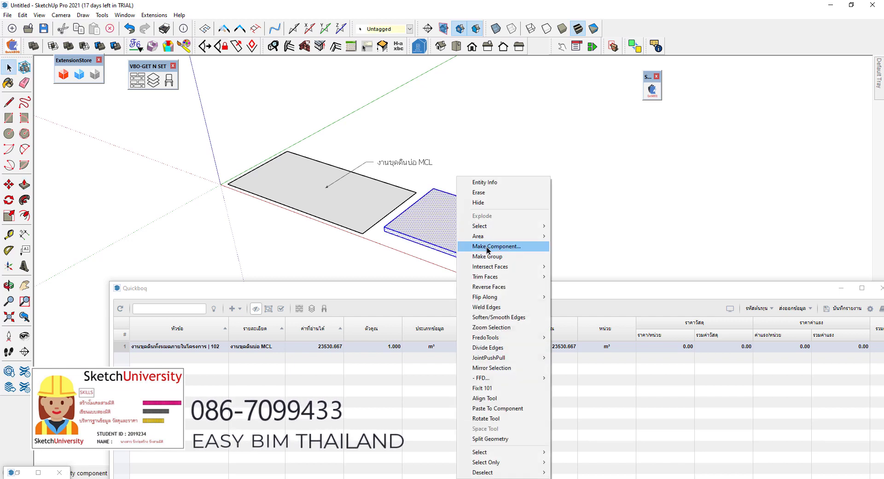
click(487, 247)
key(BackSpace)
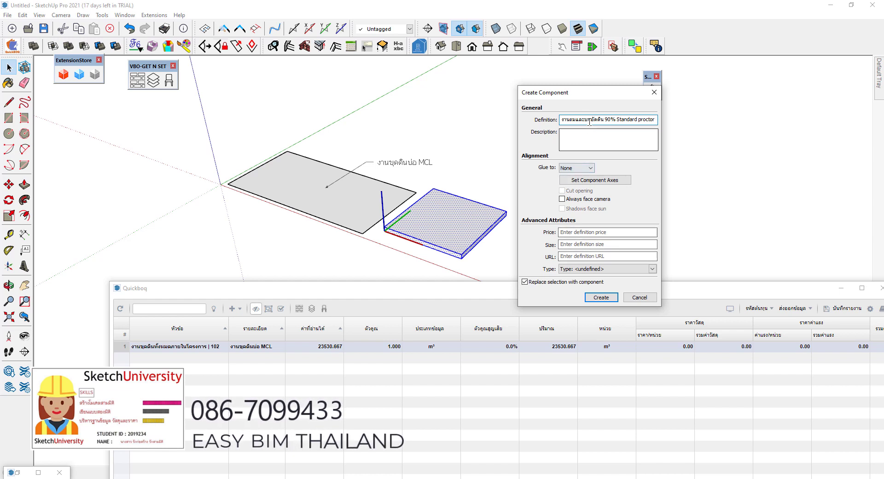
key(BackSpace)
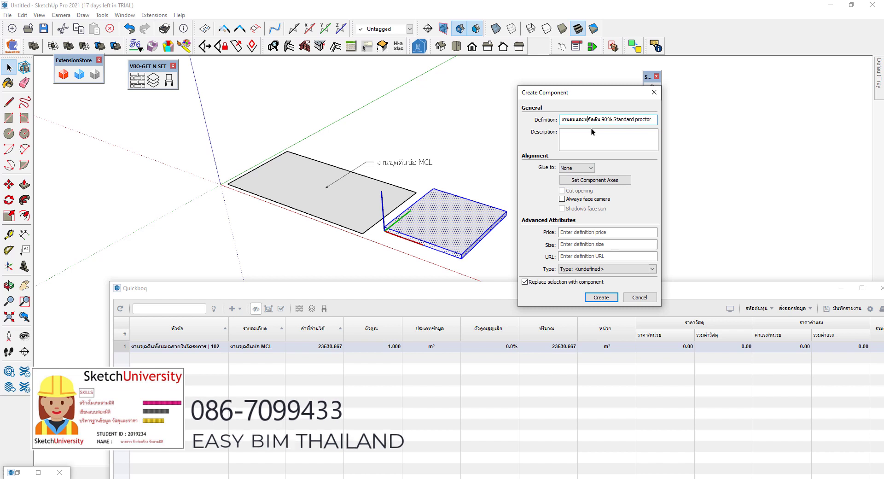
text(ด)
key(BackSpace)
text(ด)
key(BackSpace)
text(ด)
key(Return)
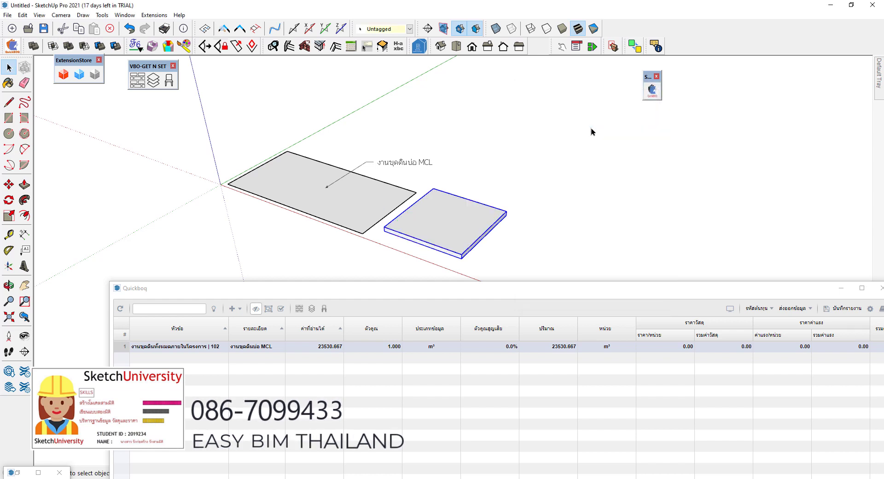
click(489, 172)
click(24, 250)
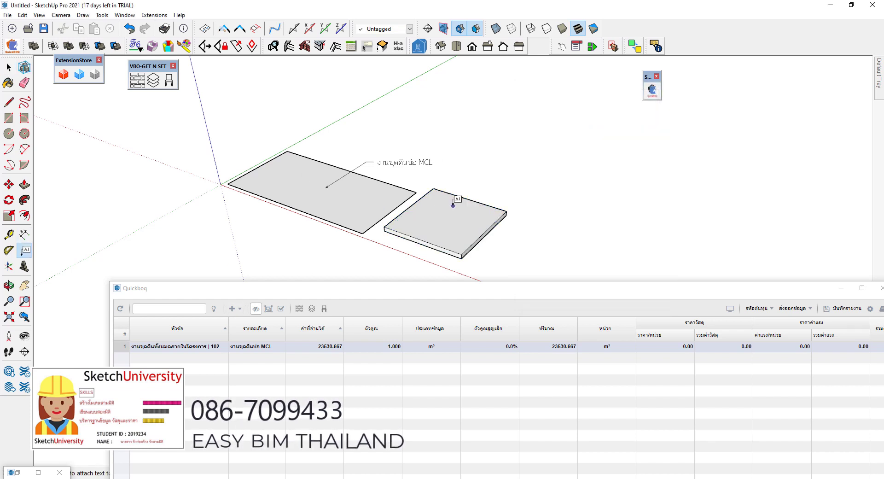
Attach a leader text label to the new fill slab
click(453, 204)
click(499, 188)
click(497, 150)
key(o)
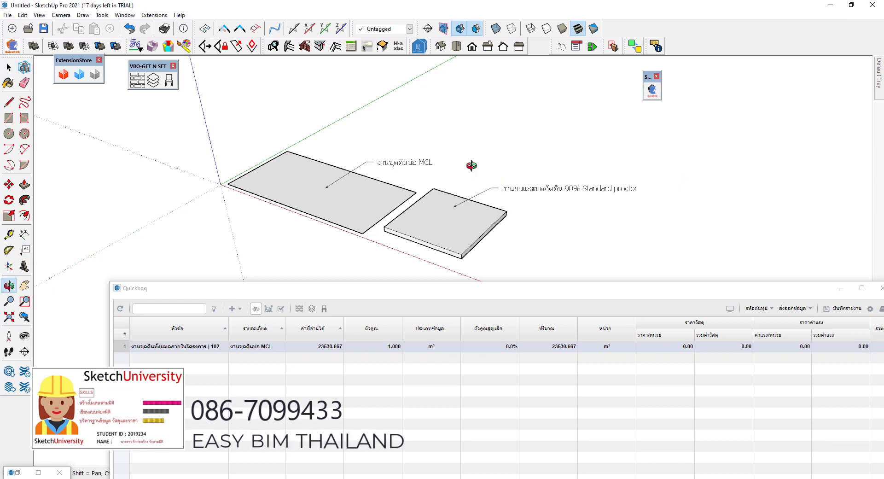
drag(471, 165, 480, 122)
key(space)
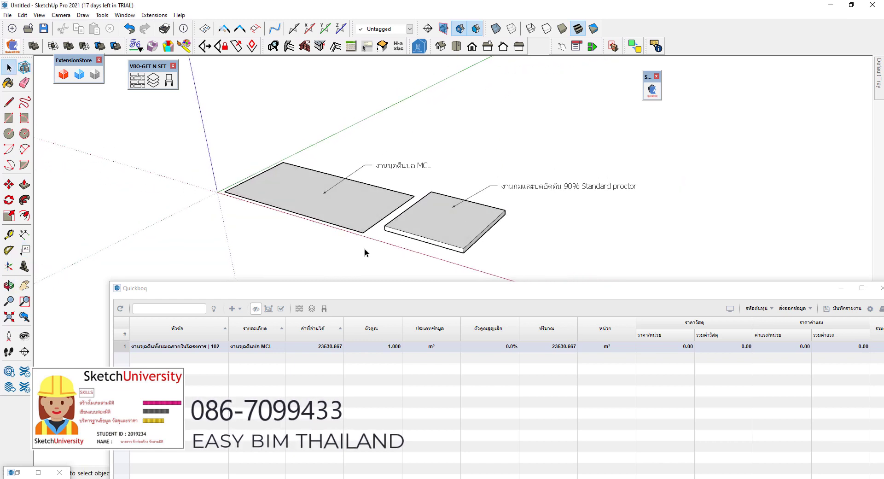
Add the 90% Standard proctor definition to Quickboq as a Volume row (5804.662 m³) and widen รายละเอียด
click(240, 310)
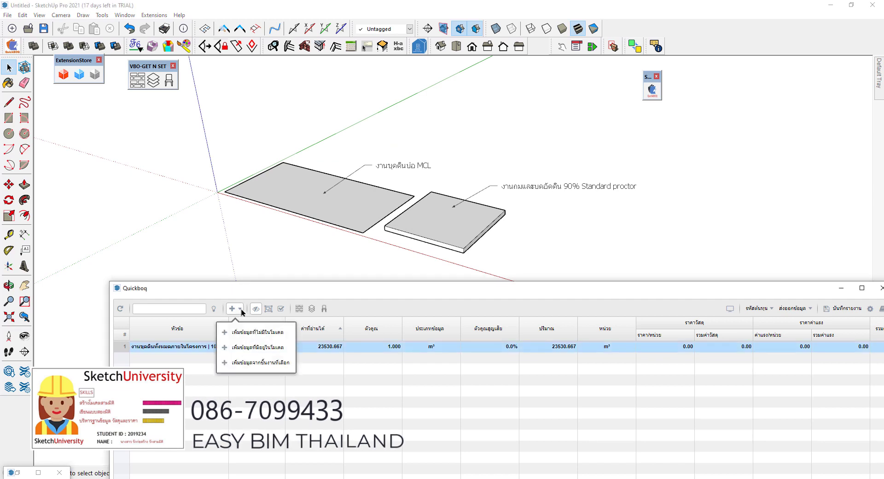
click(260, 348)
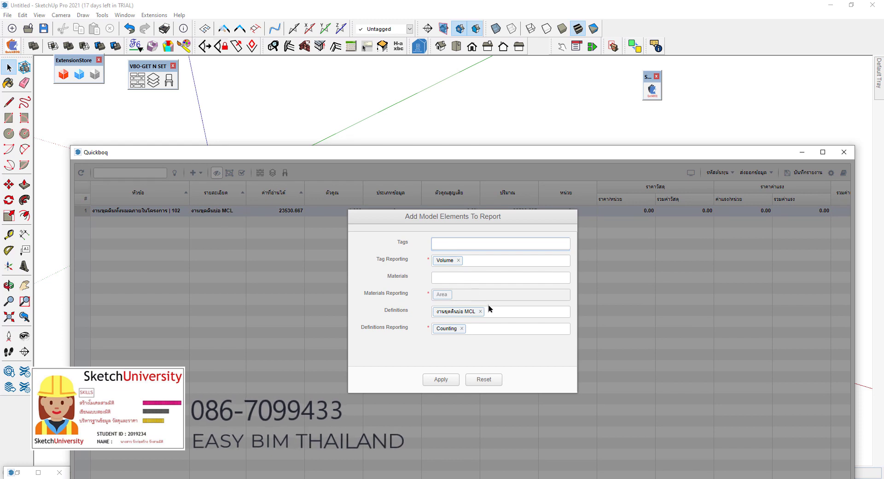
click(461, 328)
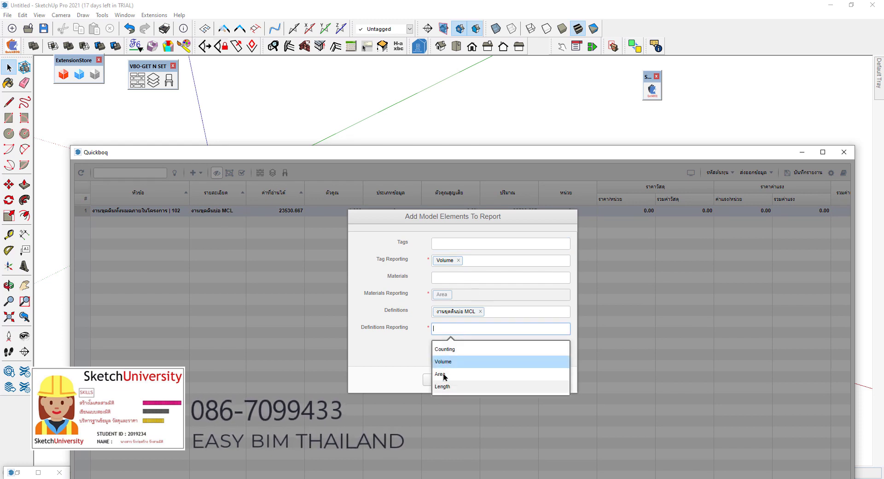
click(442, 363)
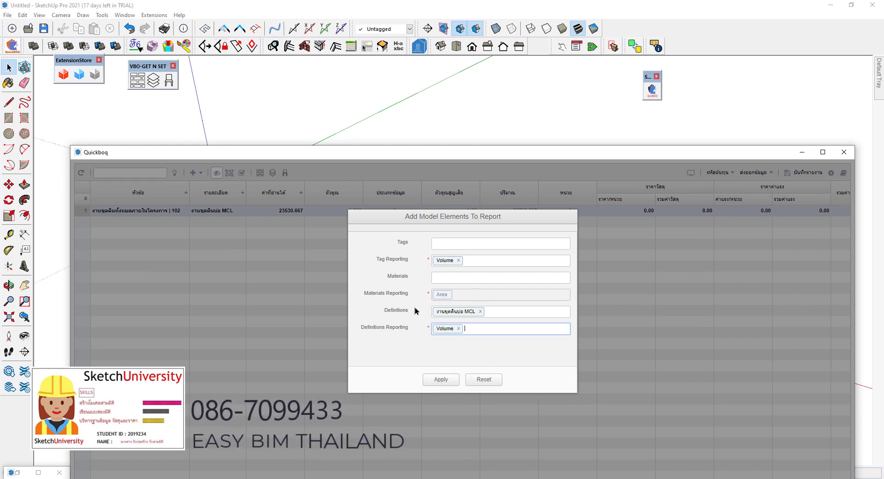
click(498, 310)
click(486, 332)
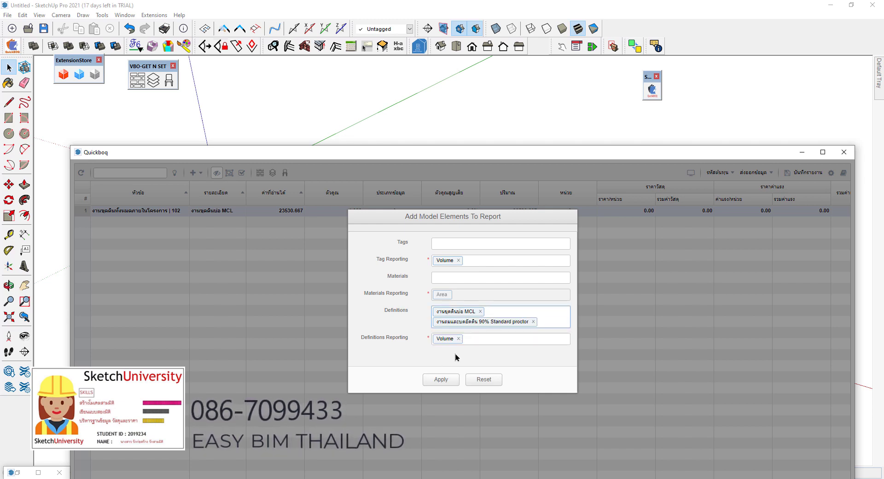
click(444, 379)
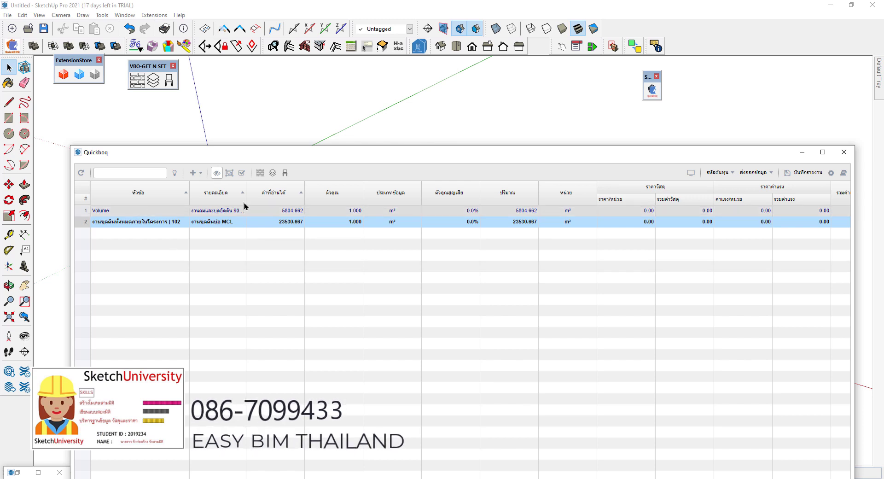
drag(246, 192, 287, 192)
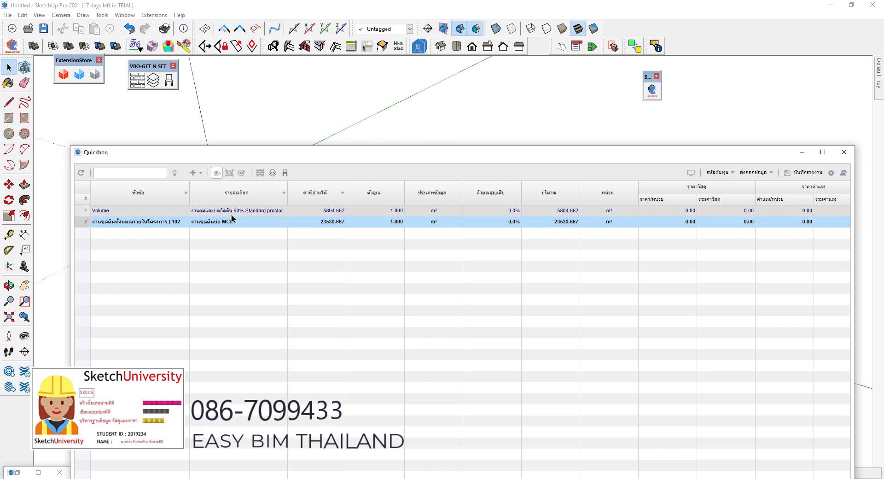
mouse_move(536, 449)
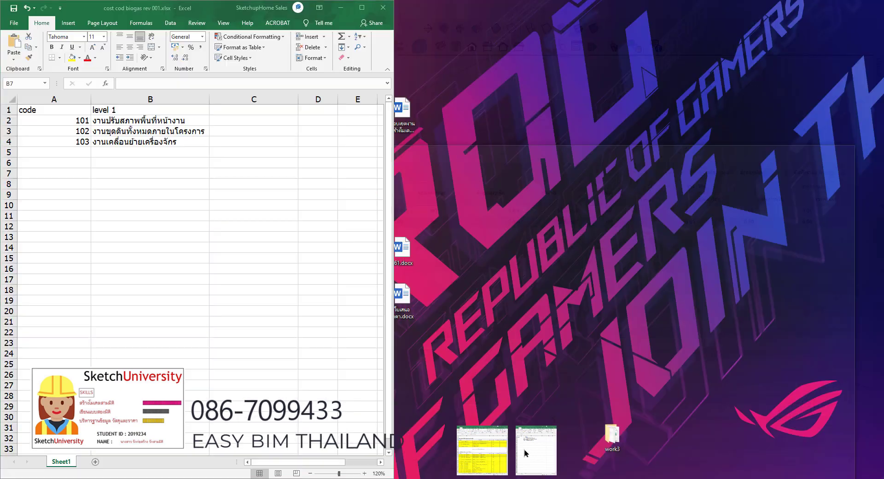
Change cell B3 in cost cod biogas rev 001.xlsx to งานดินทั้งหมดภายในโครงการ and save the workbook
click(525, 453)
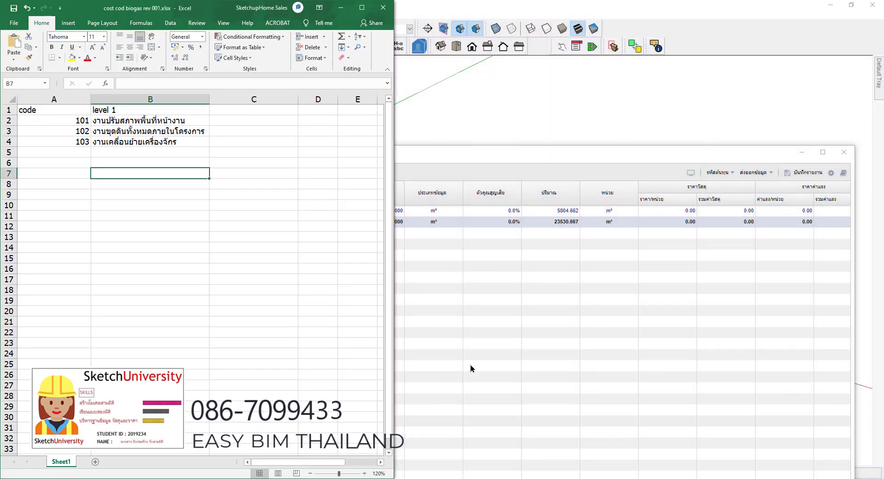
click(480, 436)
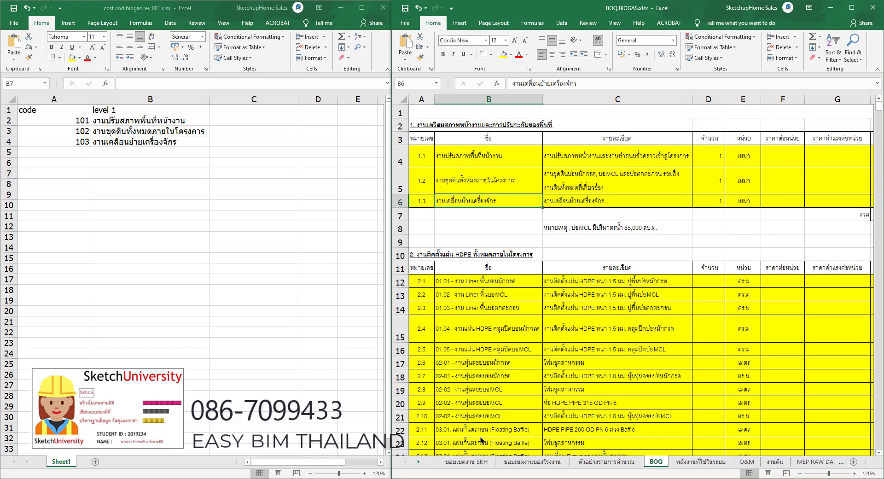
key(alt+Tab)
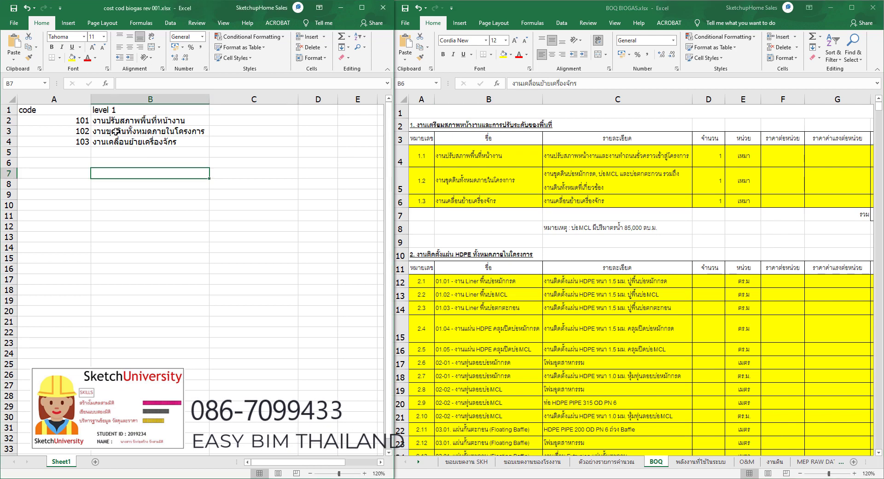
double_click(116, 131)
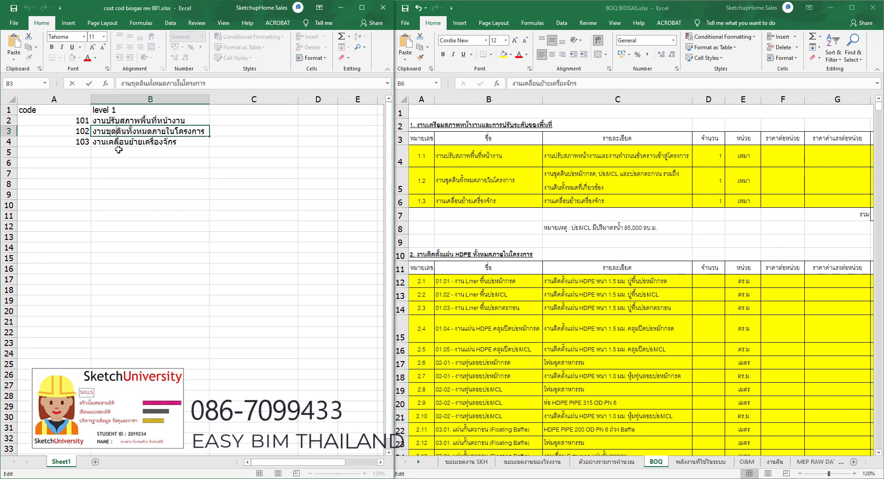
key(BackSpace)
key(BackSpace)
key(BackSpace)
click(159, 233)
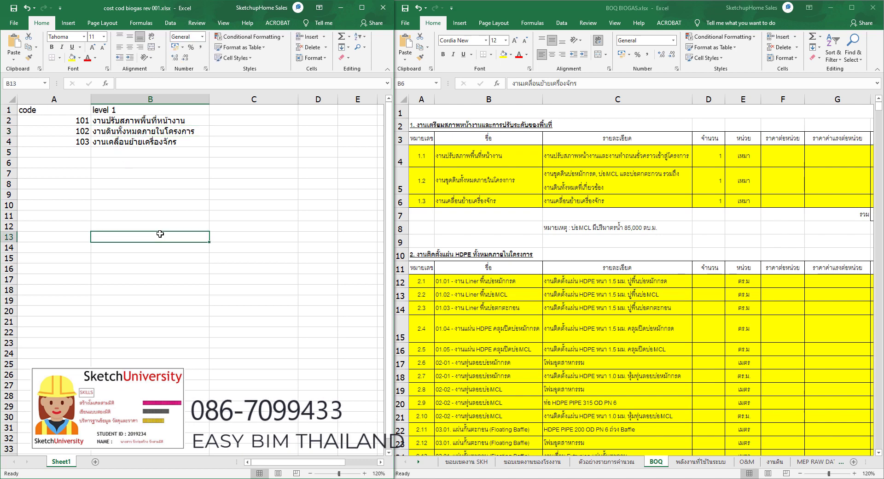
click(14, 9)
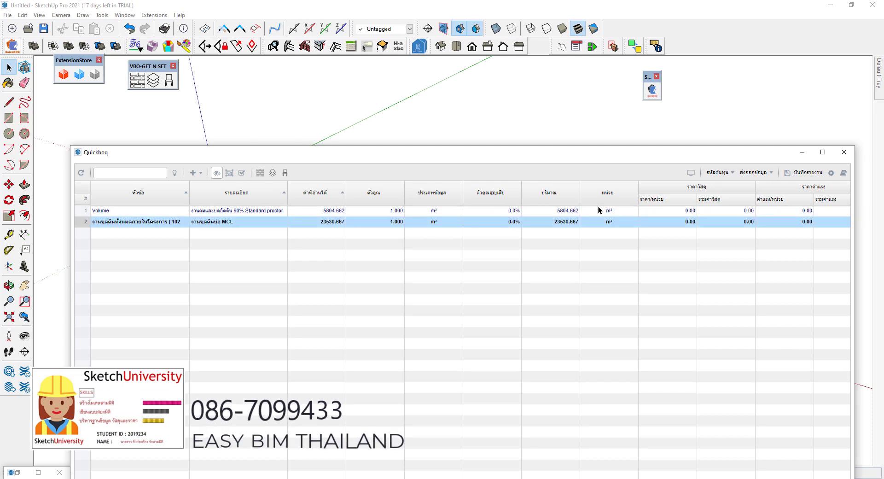
Load QuickBOQ cost codes from Excel by opening 'cost cod biogas rev 001.xlsx' on the Desktop
click(728, 172)
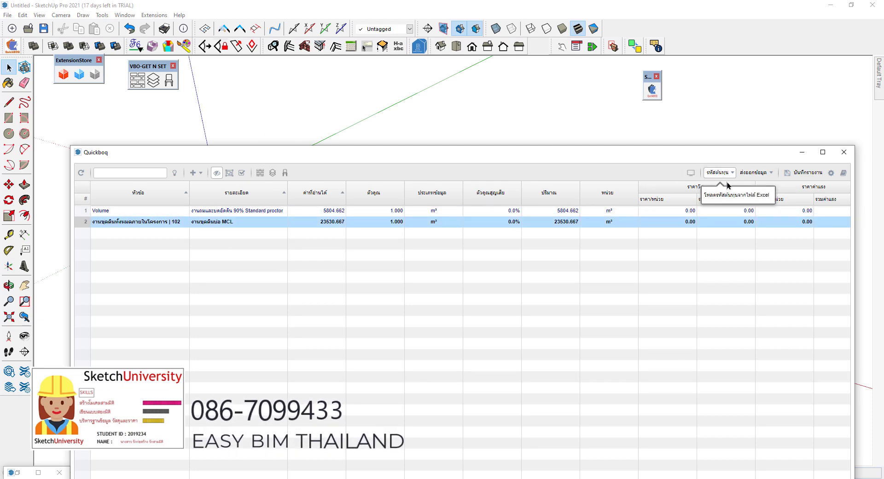
click(727, 192)
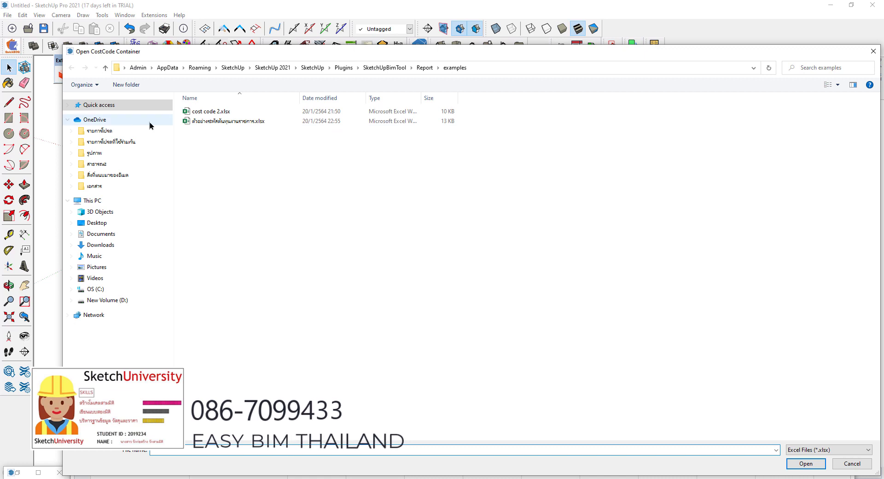
click(99, 224)
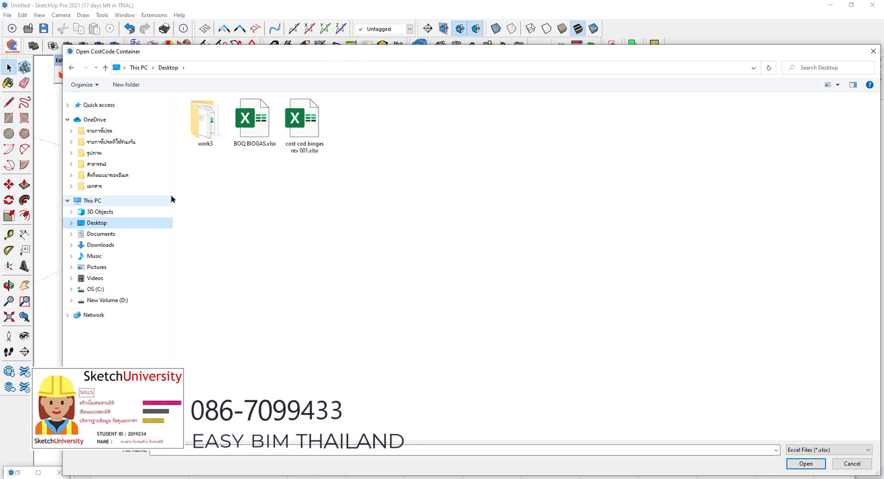
click(299, 123)
right_click(300, 124)
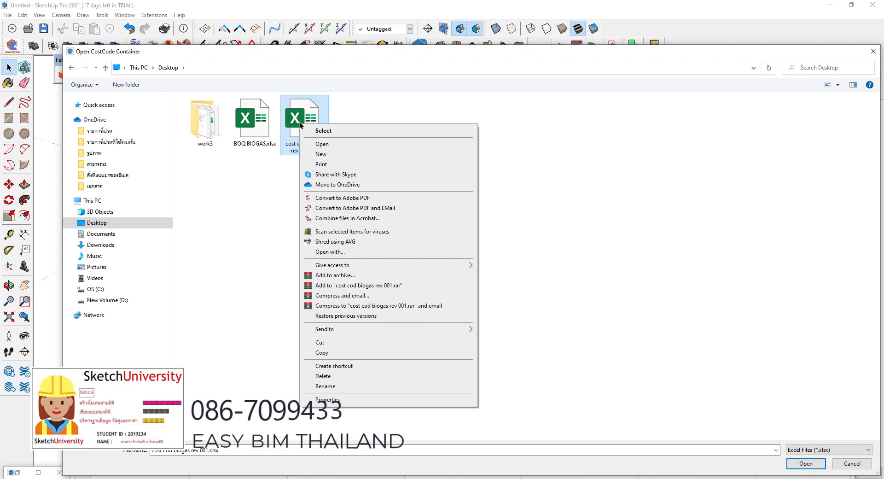
click(295, 115)
double_click(295, 114)
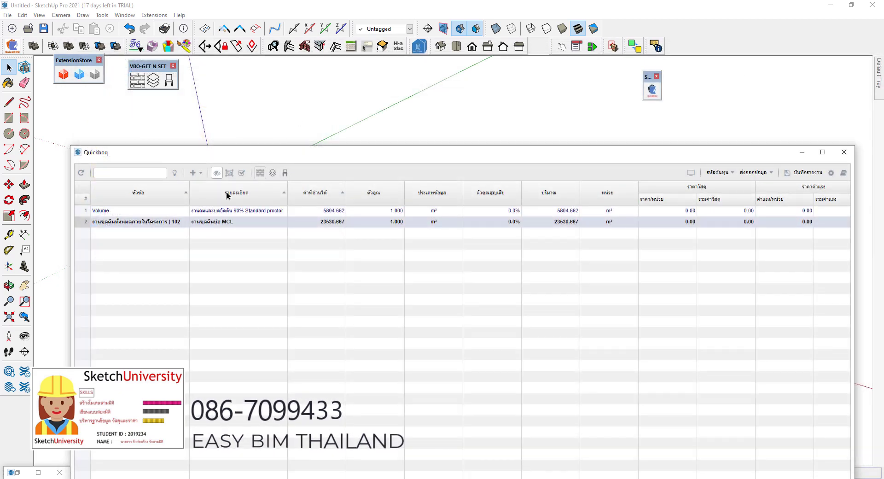
Give both the Volume row and the fill row cost code 102, then autofit the detail column
double_click(123, 209)
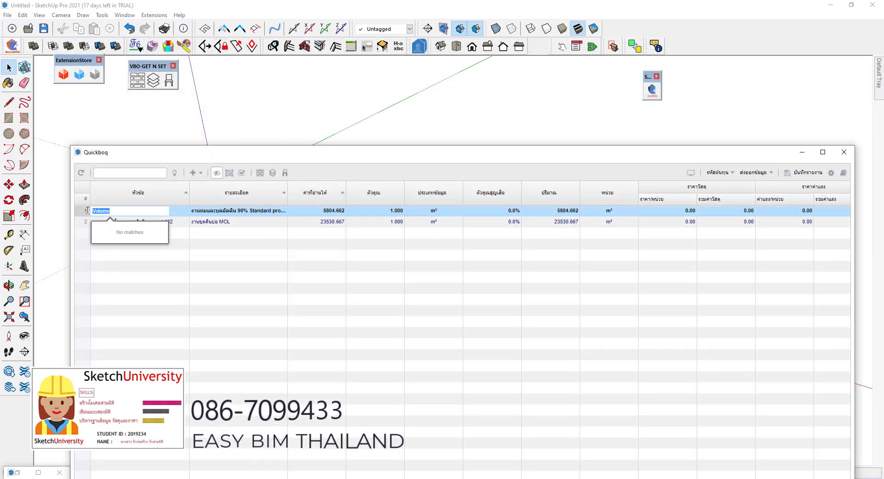
text(า)
text(1)
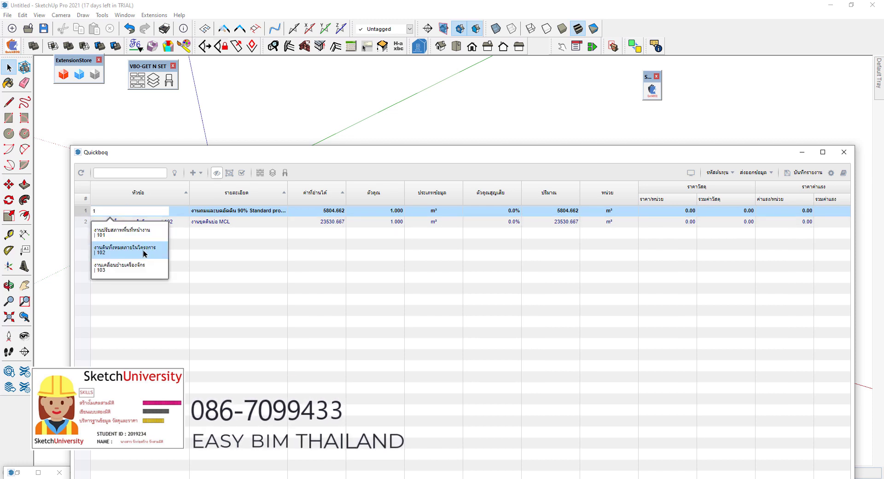
click(143, 251)
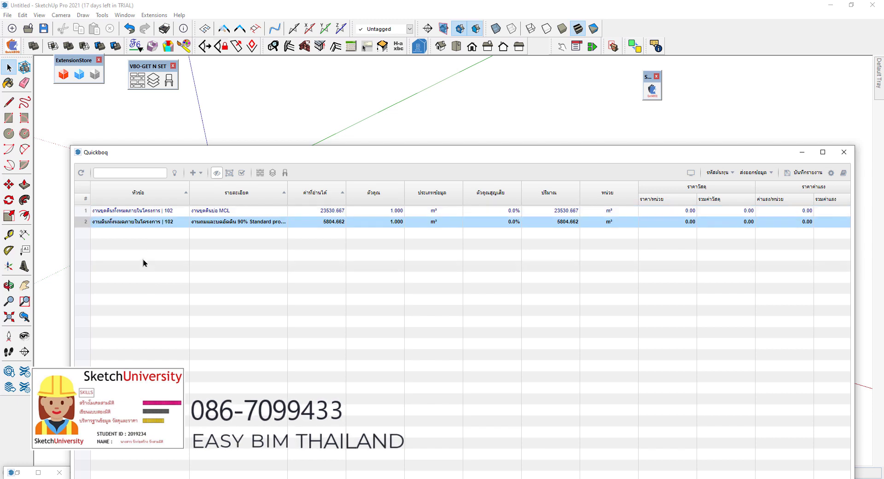
double_click(142, 220)
text(1)
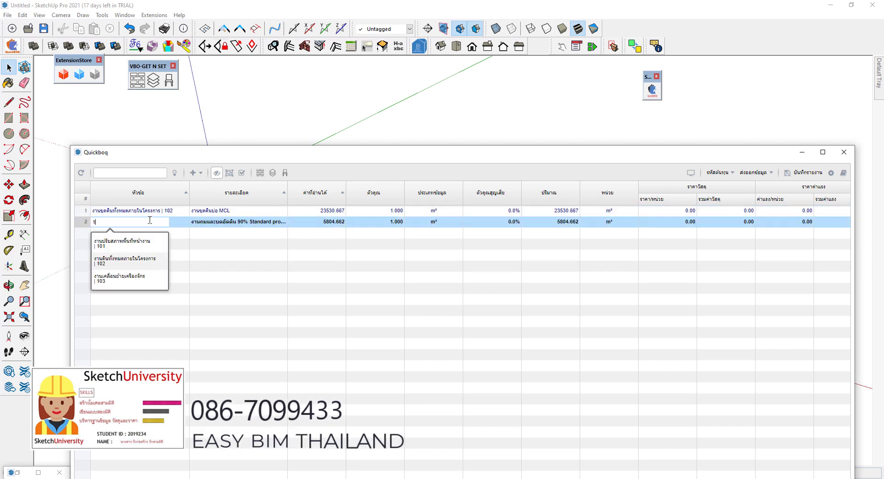
click(134, 264)
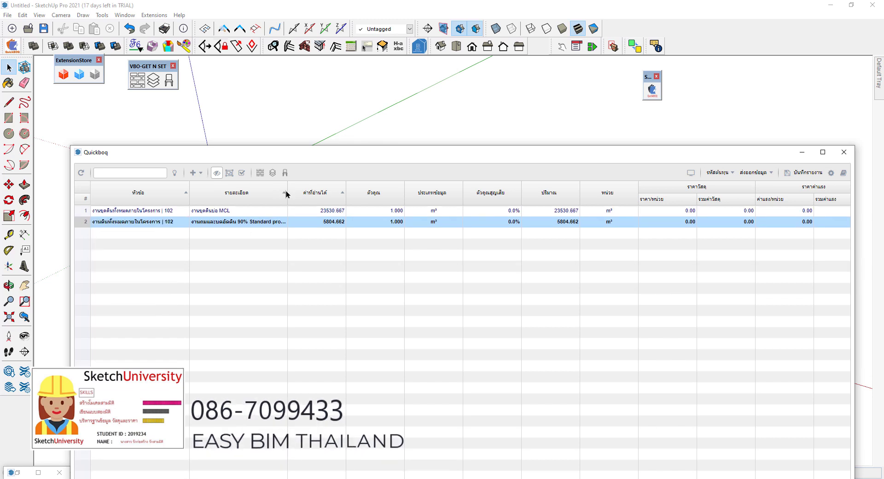
double_click(287, 194)
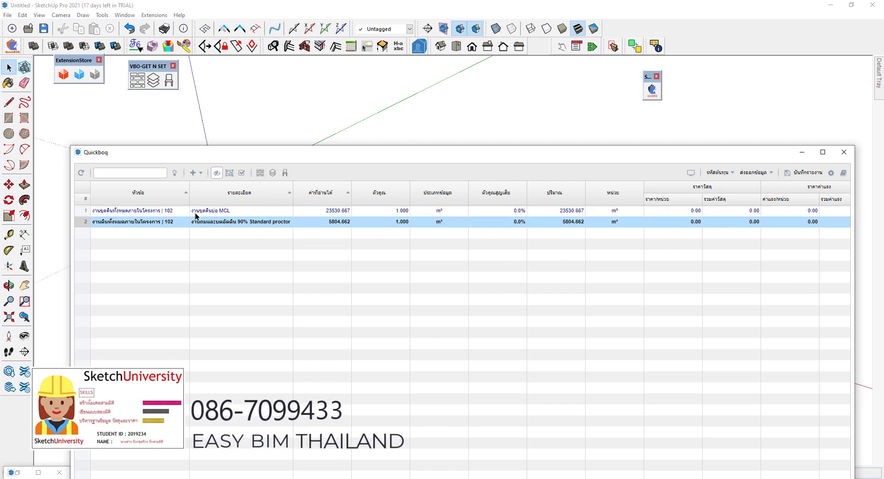
click(201, 172)
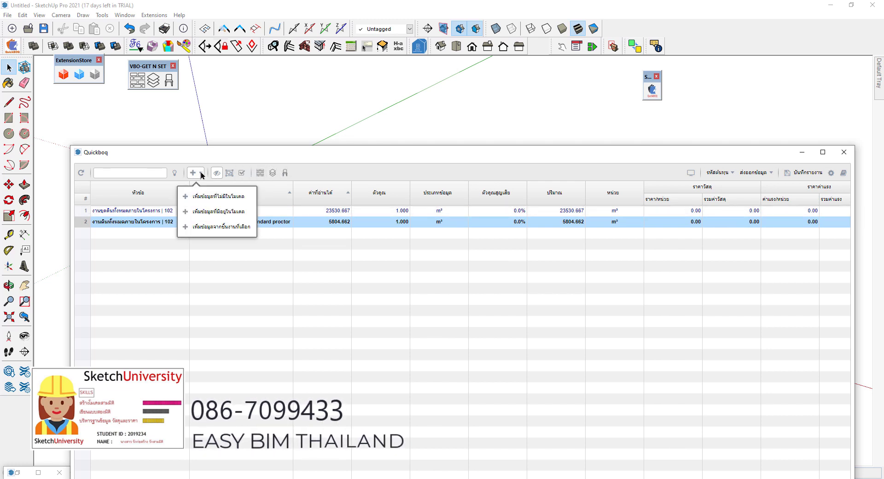
click(199, 197)
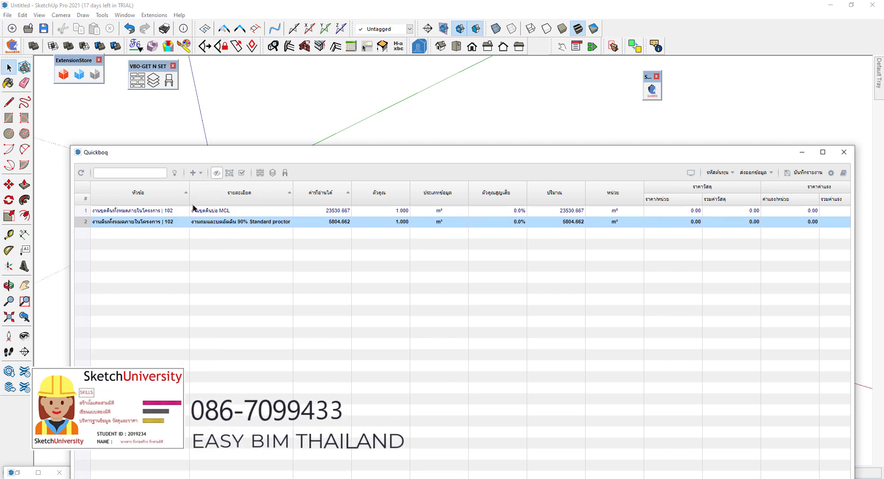
click(831, 173)
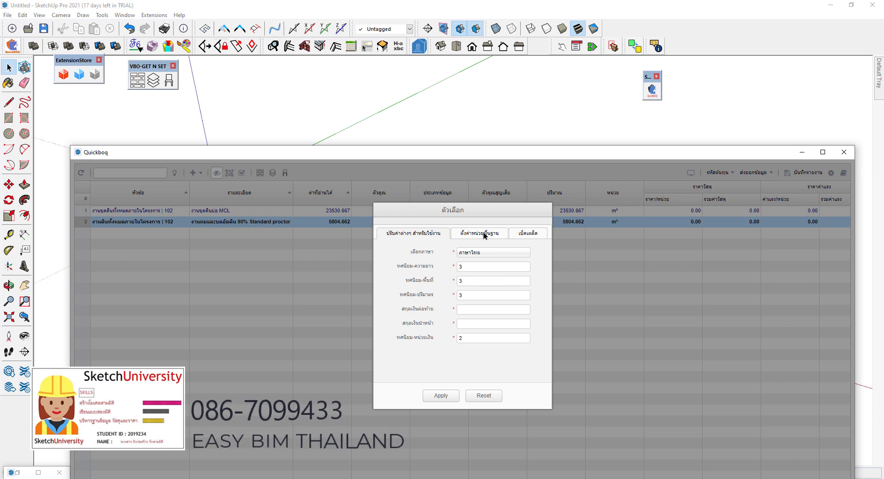
click(491, 234)
click(536, 234)
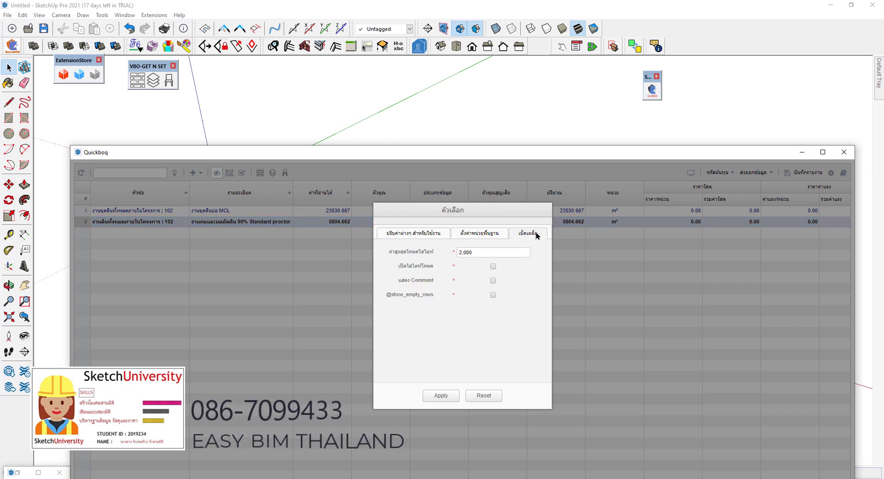
click(493, 295)
click(449, 394)
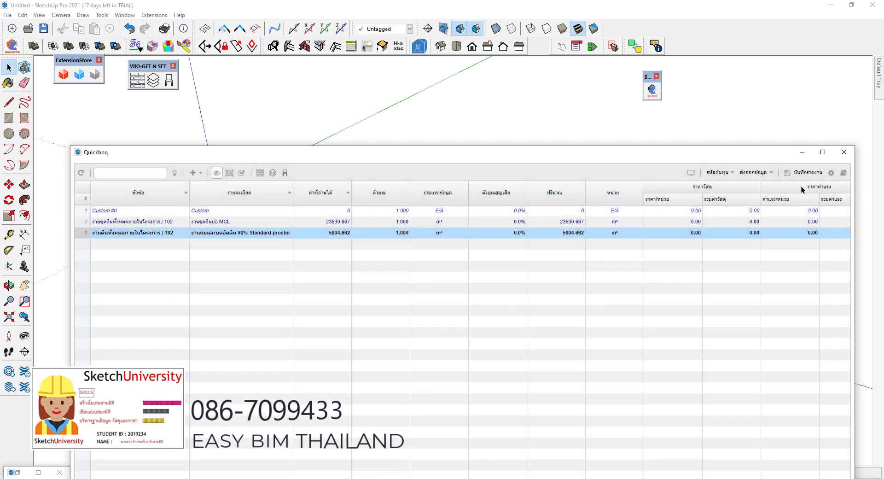
Review the QuickBOQ unit and advanced settings again and close them without changes
click(831, 173)
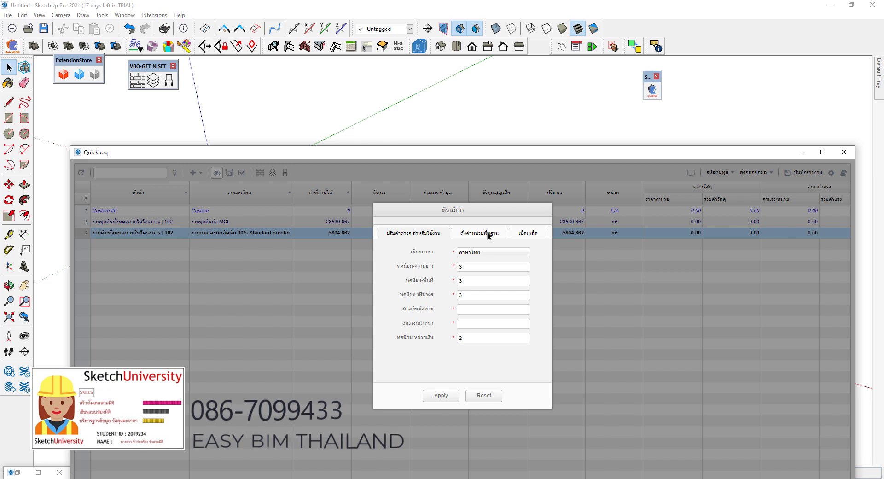
click(489, 234)
click(522, 234)
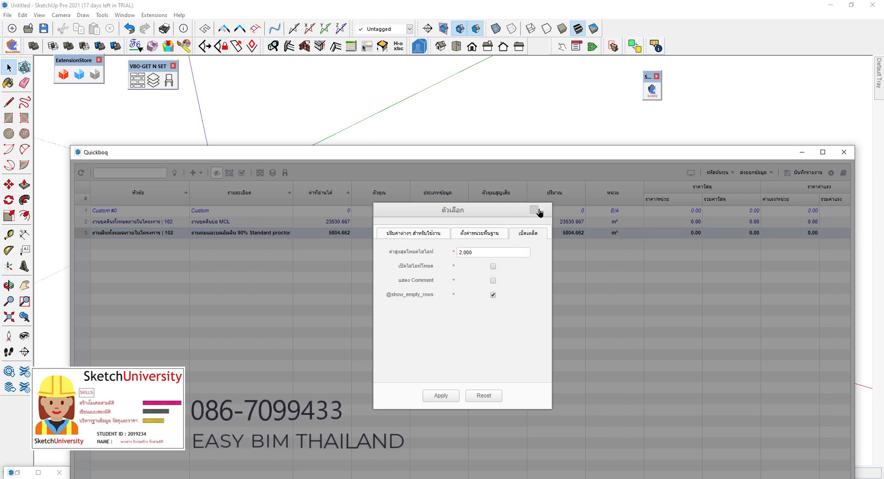
click(537, 211)
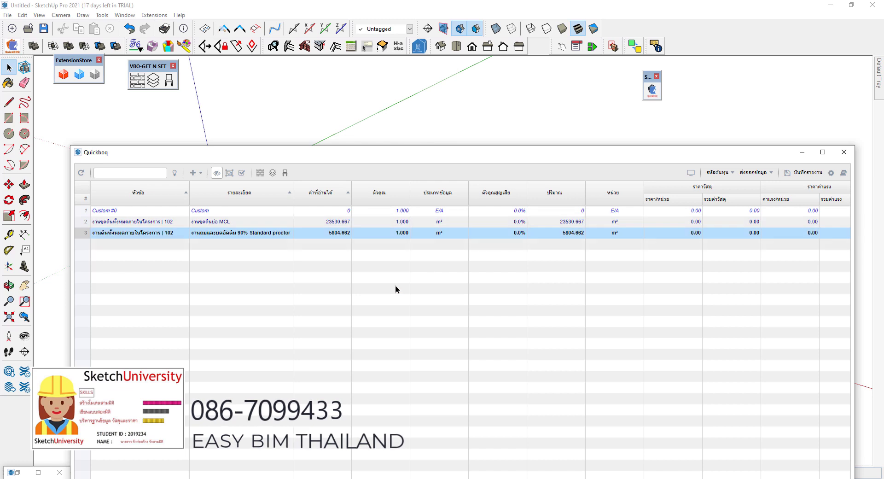
click(197, 173)
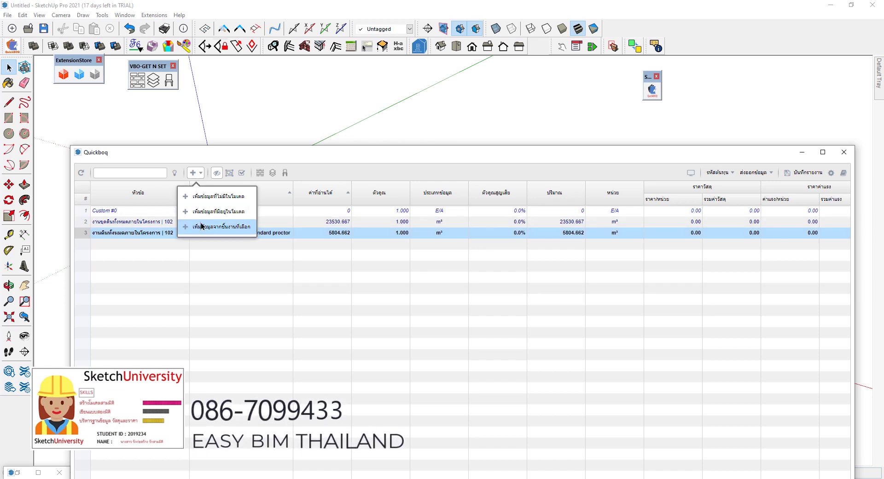
Add a second custom item and give the two custom items cost codes 101 and 103
click(211, 197)
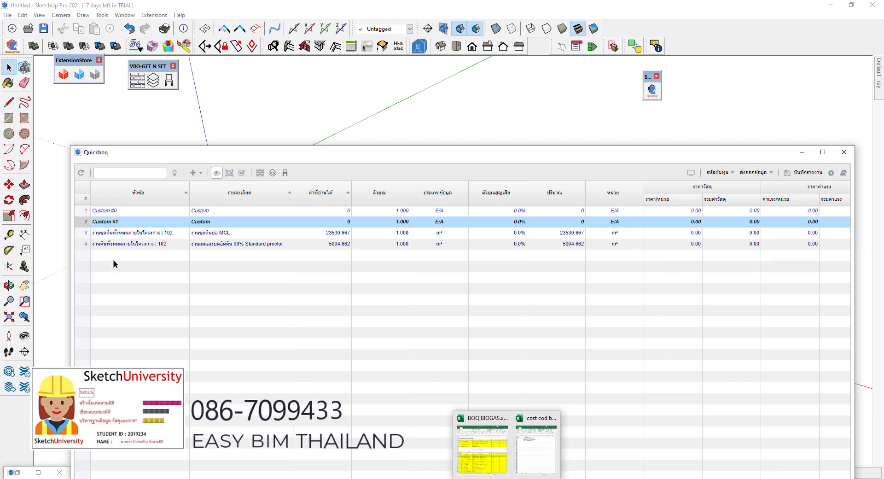
double_click(122, 209)
drag(127, 211, 79, 212)
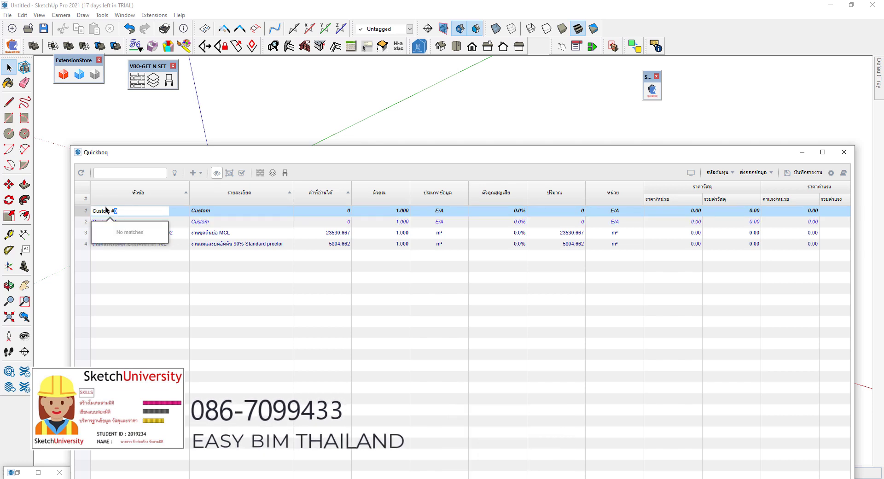
text(1)
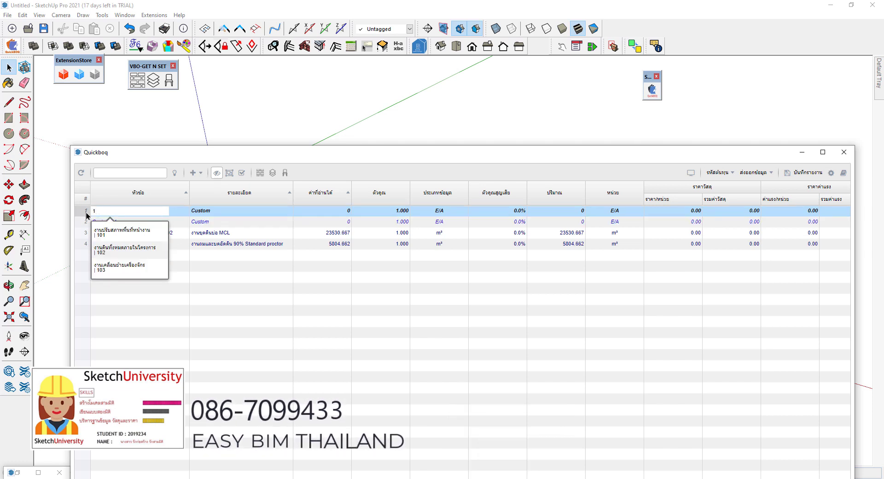
click(129, 231)
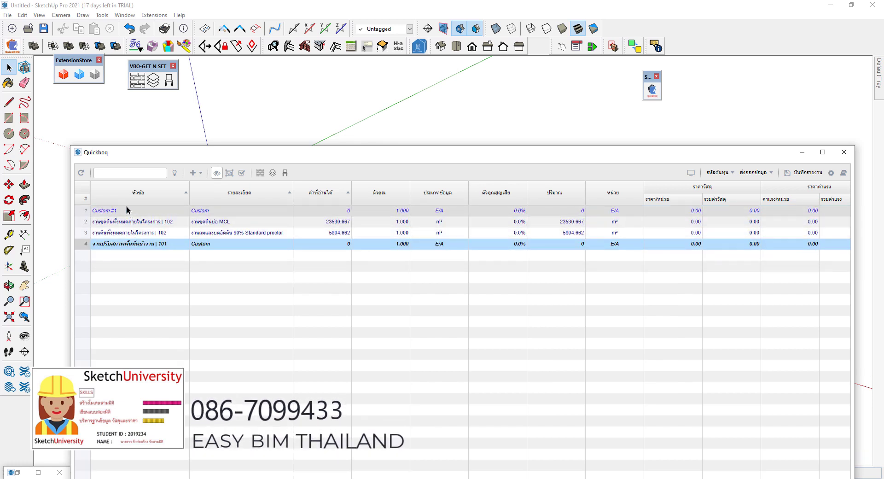
double_click(126, 208)
text(1)
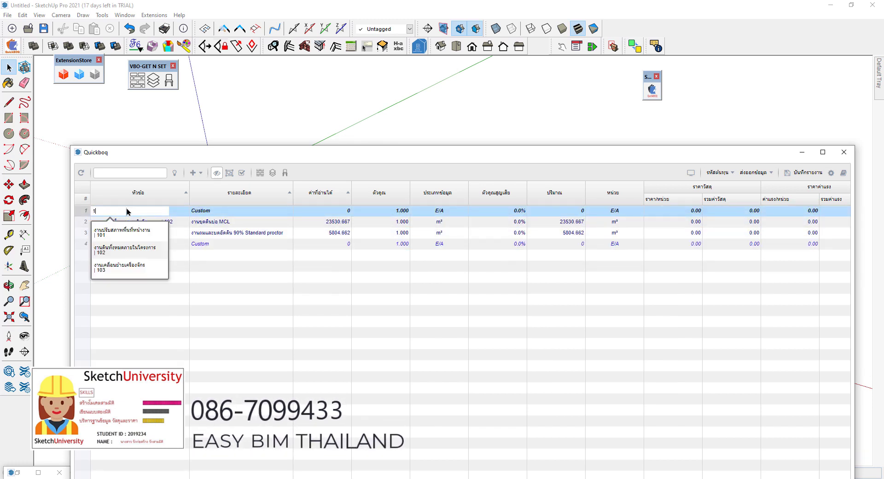
click(131, 268)
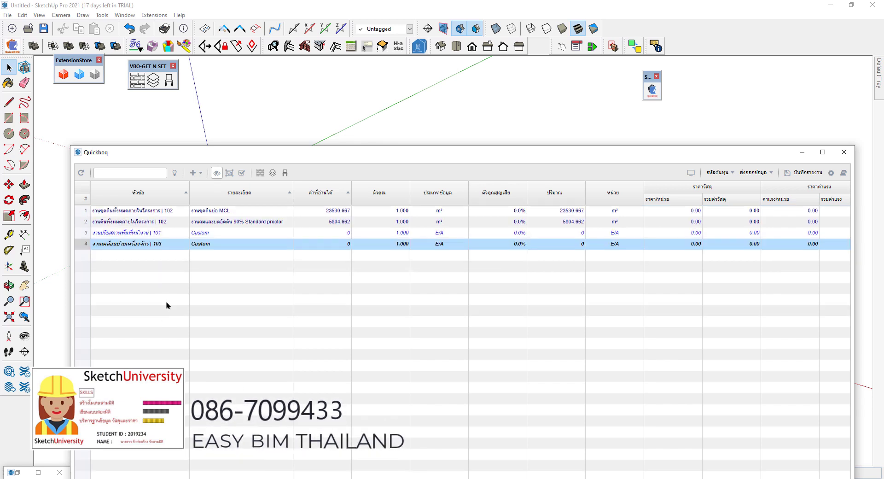
Re-sort the items by heading and select row 3's 'Custom' placeholder description
click(161, 191)
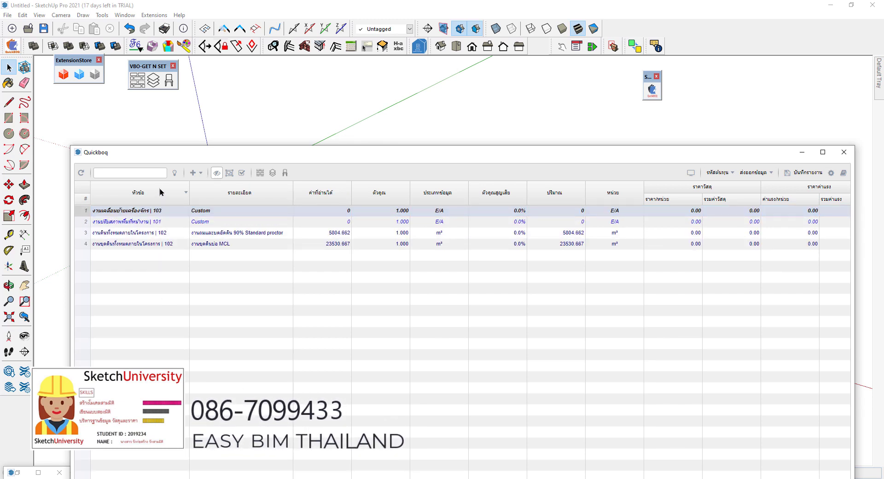
click(161, 191)
click(217, 232)
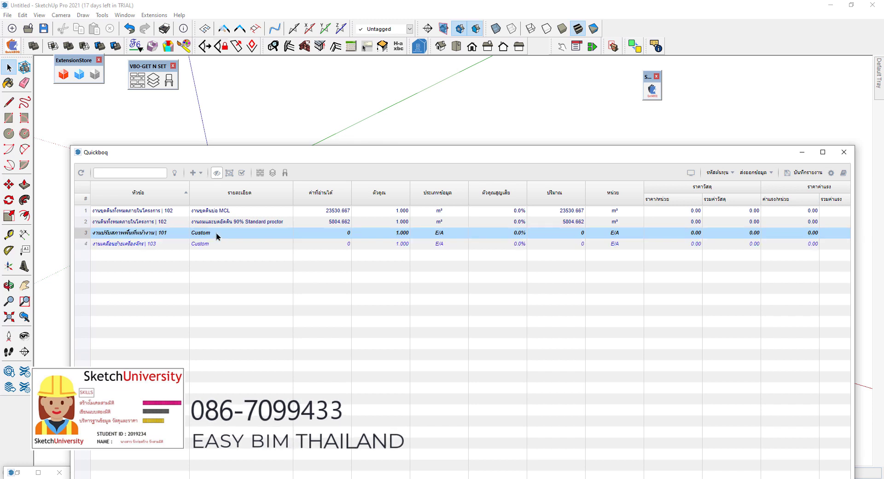
drag(216, 232, 192, 232)
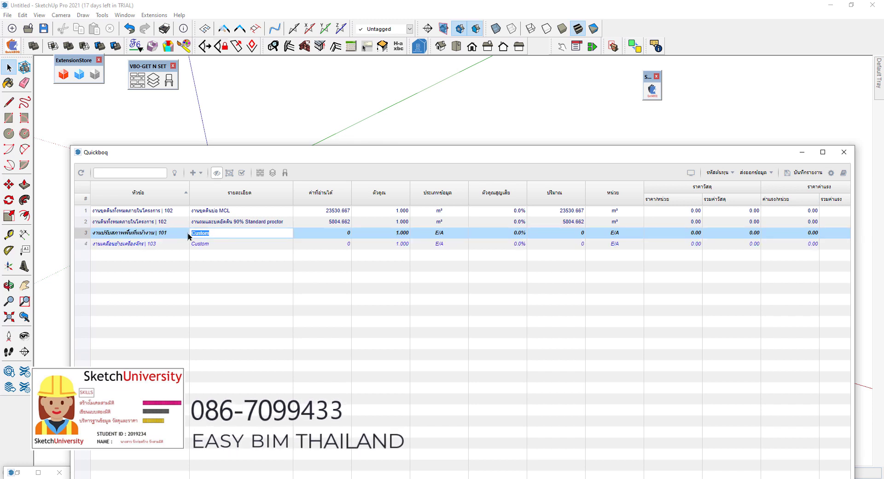
Describe row 3 as ปรับพื้นที่หน้างาน and row 4 as งานเครื่องจักรกลหนัก, then refresh the list
key(BackSpace)
text(น้าง)
text(าน)
click(225, 265)
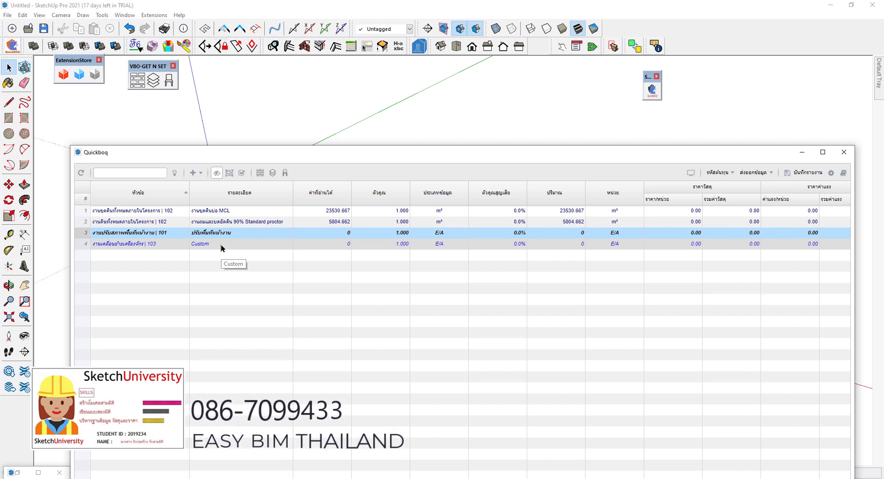
double_click(221, 245)
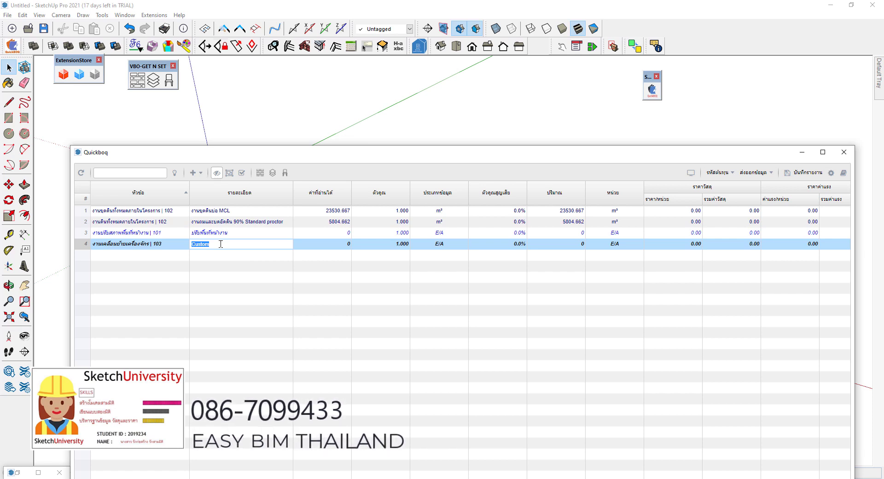
text(งานเครื่องจักกลหนั)
text(กกลหนัก)
key(Return)
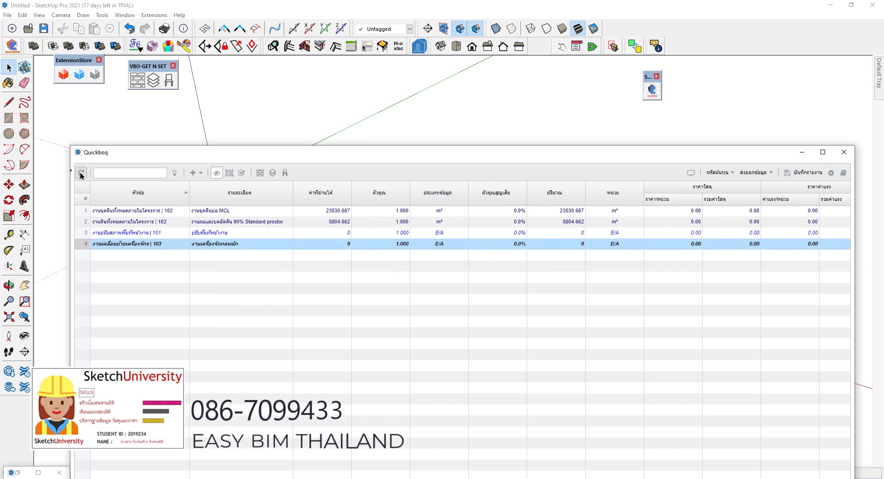
click(81, 173)
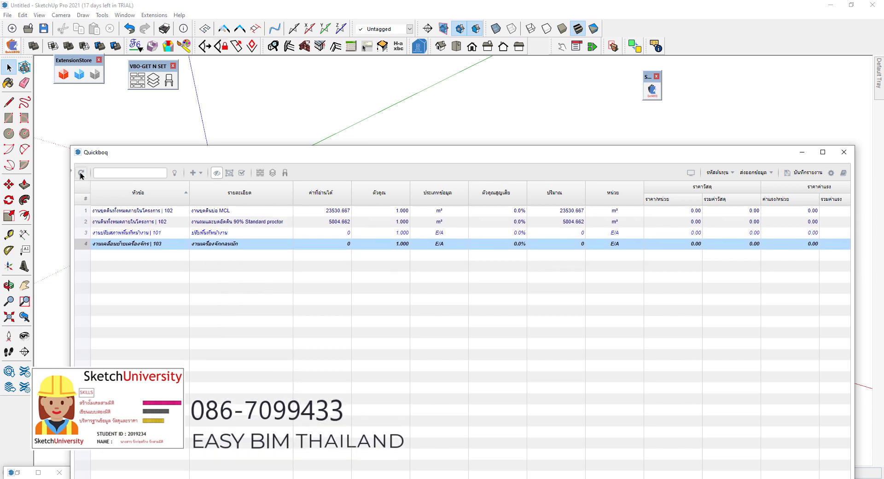
Preview the Document Presentation report grouping the two code 102 rows, widen its description column, and close it
click(690, 173)
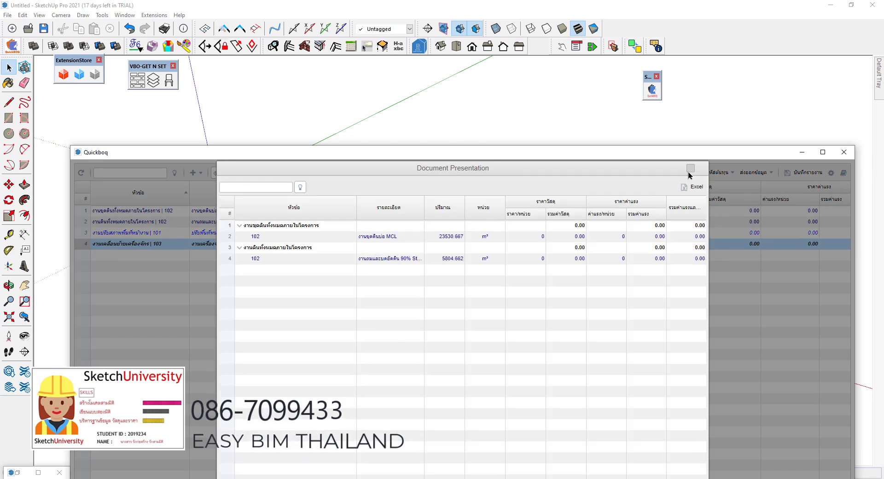
double_click(424, 205)
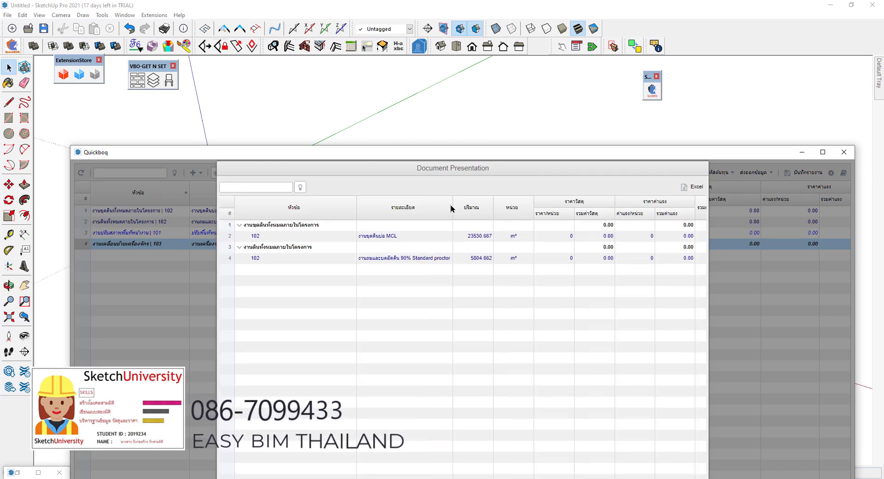
drag(452, 207, 458, 207)
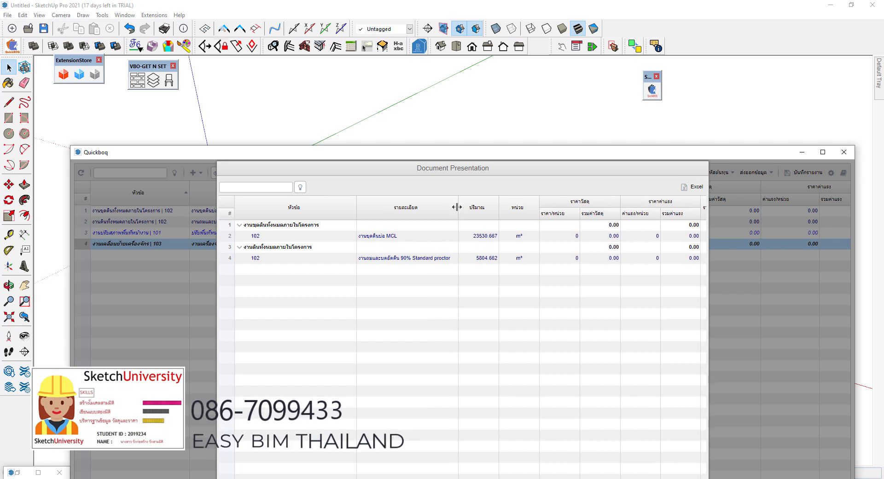
drag(435, 153, 435, 109)
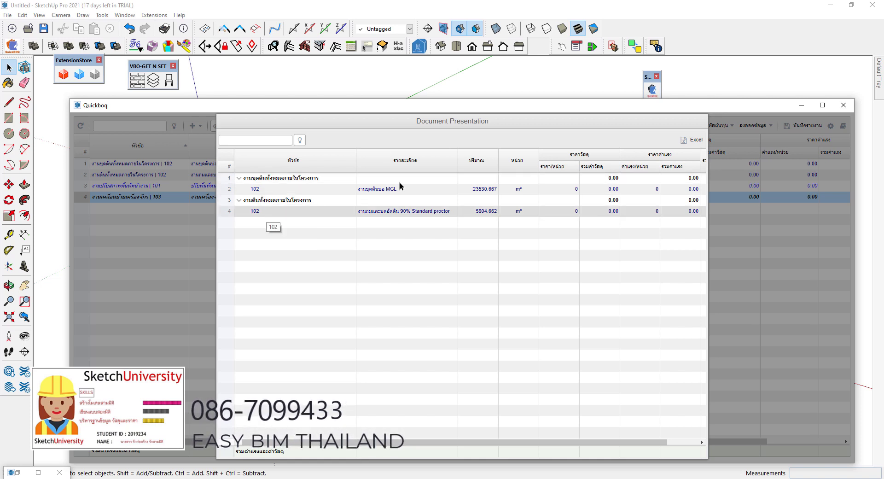
click(701, 125)
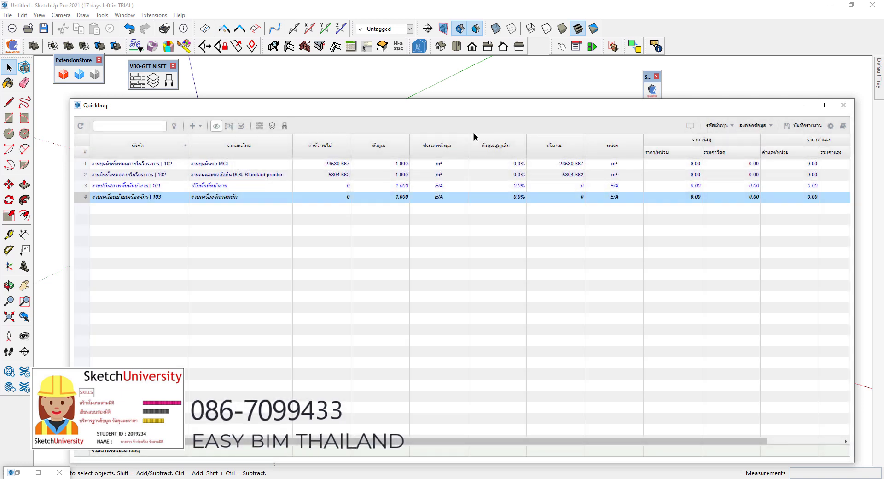
Enter a reading value of 1 for custom rows 3 and 4
double_click(341, 186)
text(1)
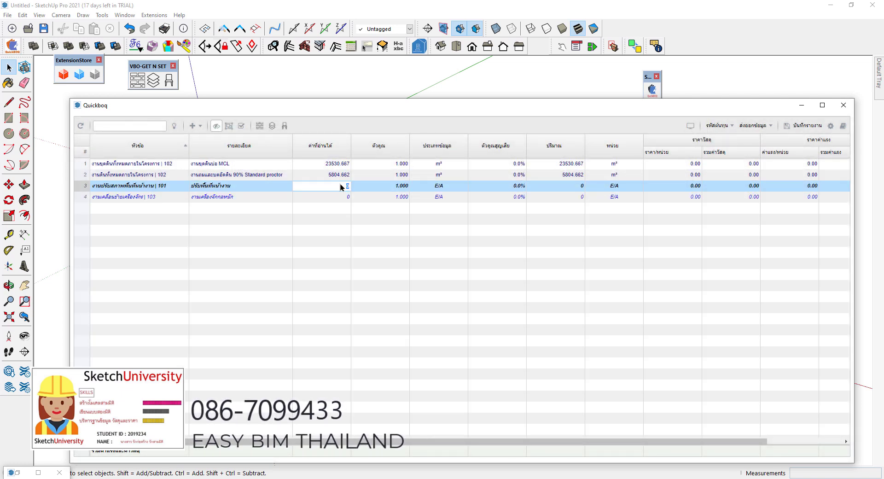
key(Return)
double_click(347, 198)
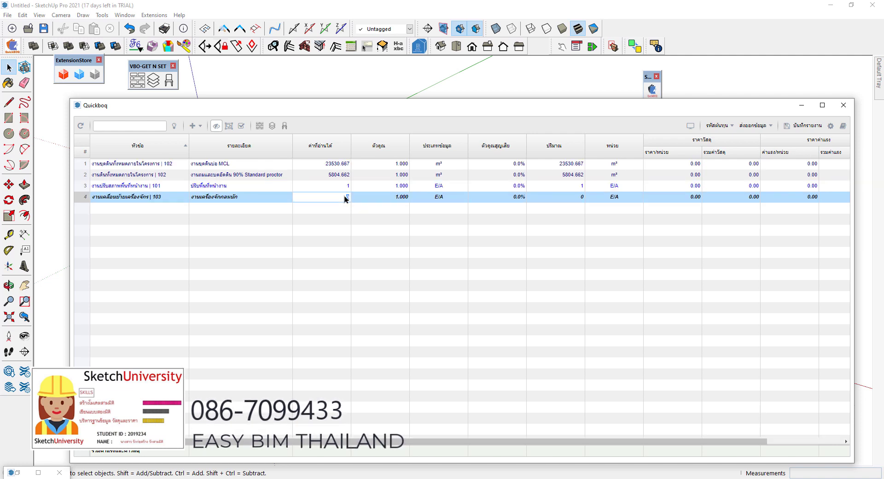
text(1)
key(Return)
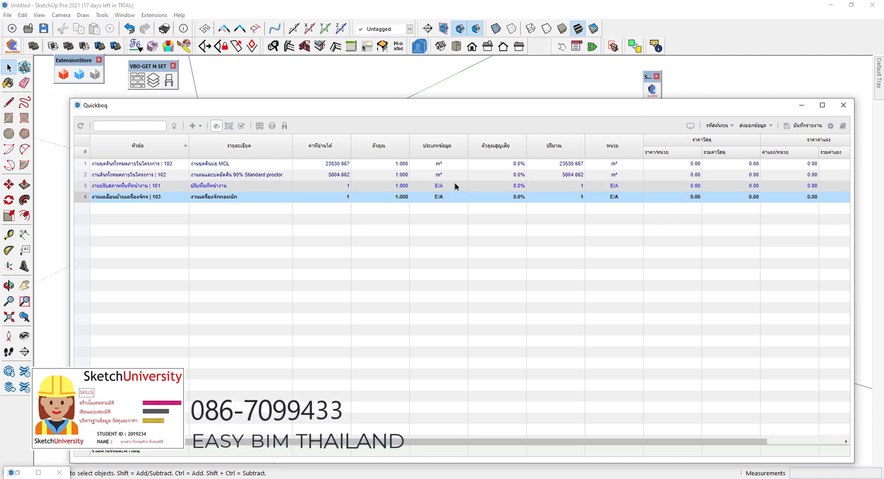
Try changing row 1's data type to ลบ.ม.; it stays m³
double_click(449, 164)
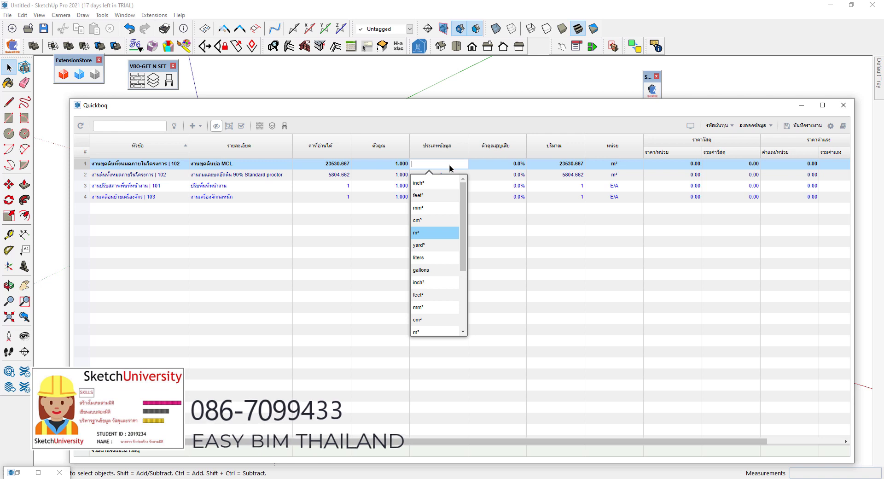
text(ลบ.ม)
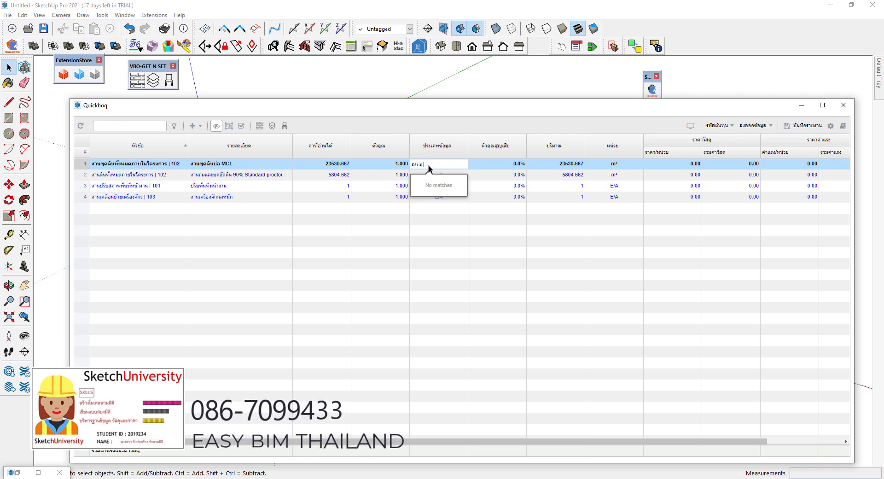
drag(428, 166, 407, 166)
key(ctrl+c)
click(499, 235)
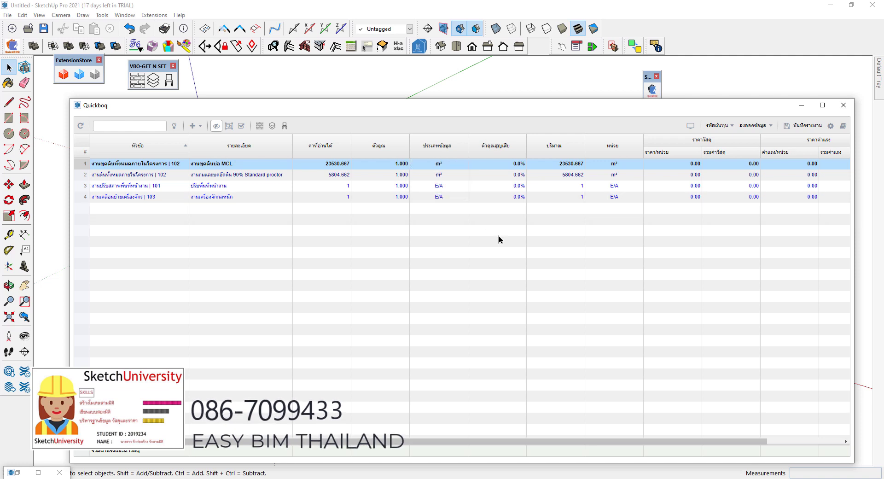
click(446, 167)
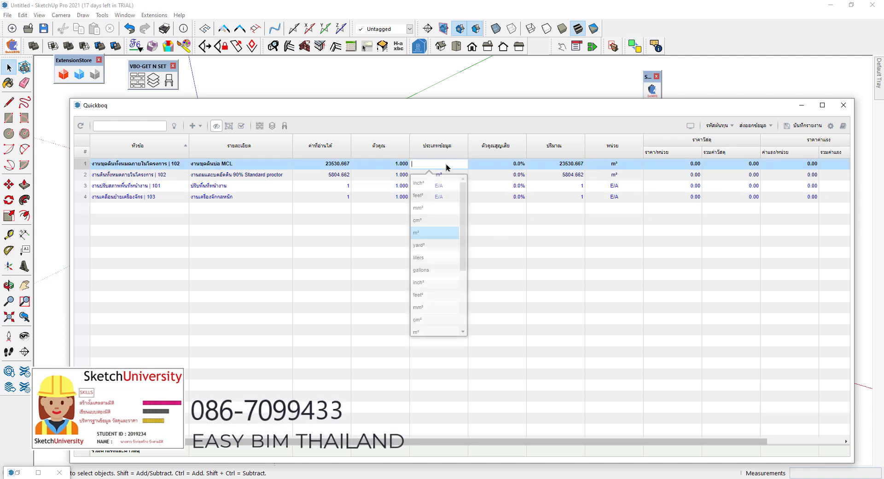
key(ctrl+v)
click(497, 248)
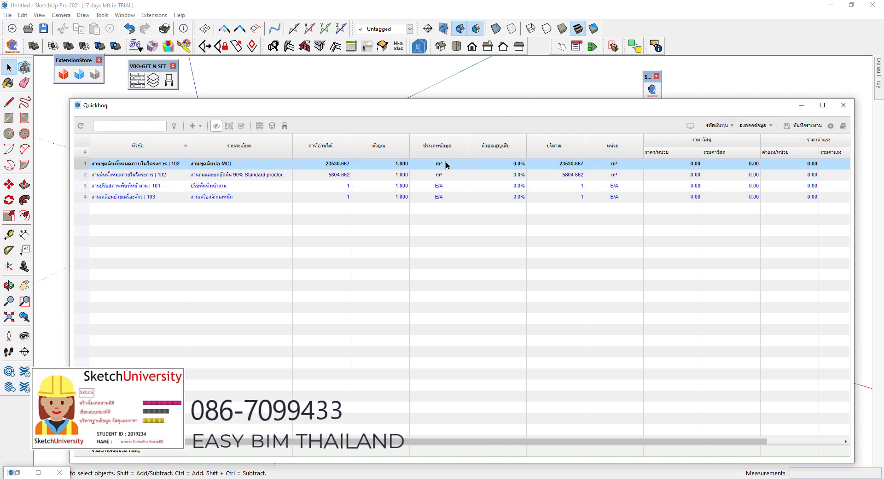
Set the unit of slab rows 1 and 2 to ลบ.ม.
click(620, 164)
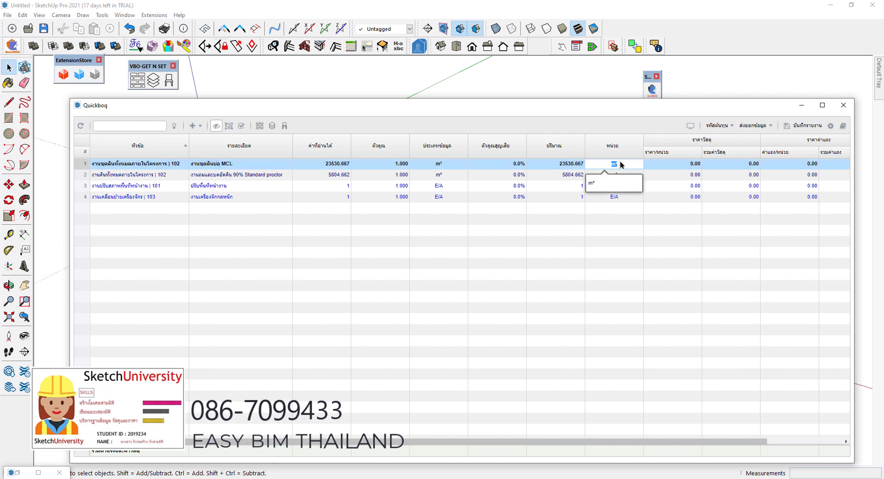
text(ลบ.ม.)
key(Return)
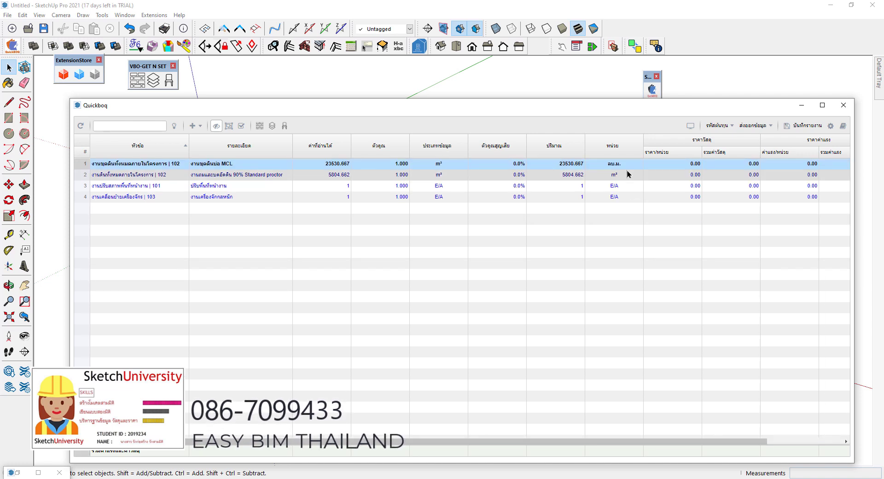
click(627, 174)
click(624, 174)
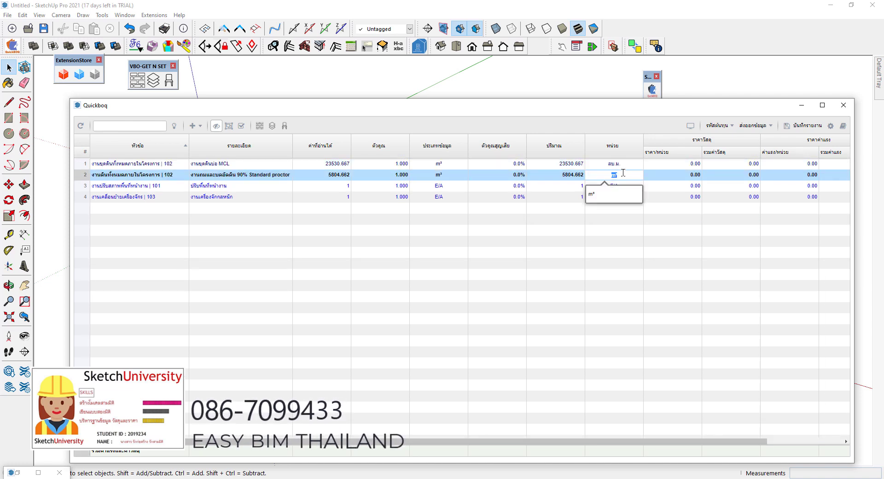
text(ลบ.ม.)
key(Return)
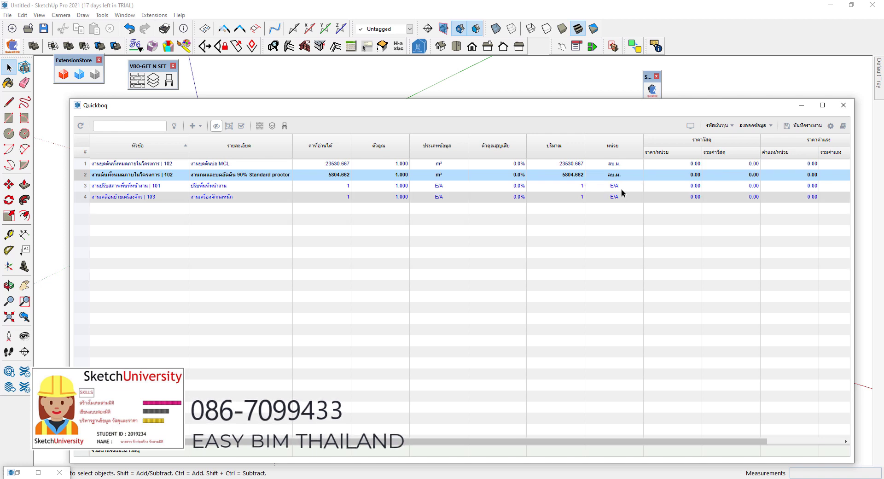
Set the unit of custom rows 3 and 4 to เหมา
click(619, 185)
text(เ)
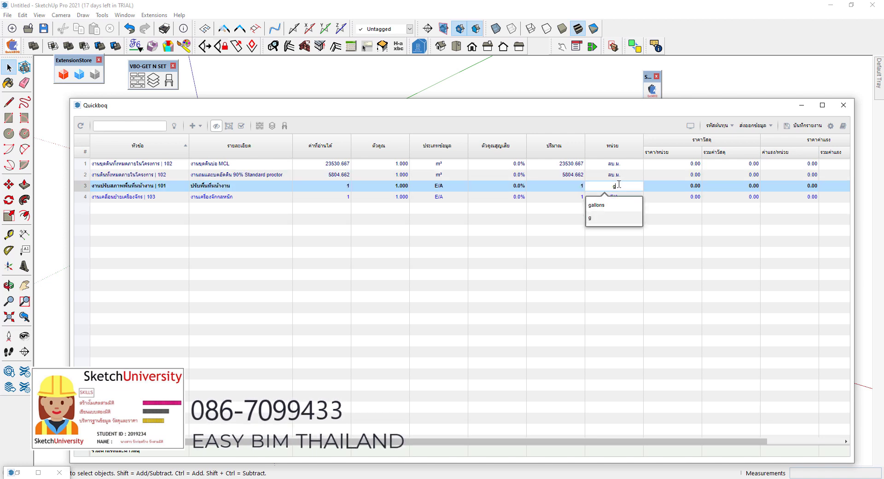
text(หมา)
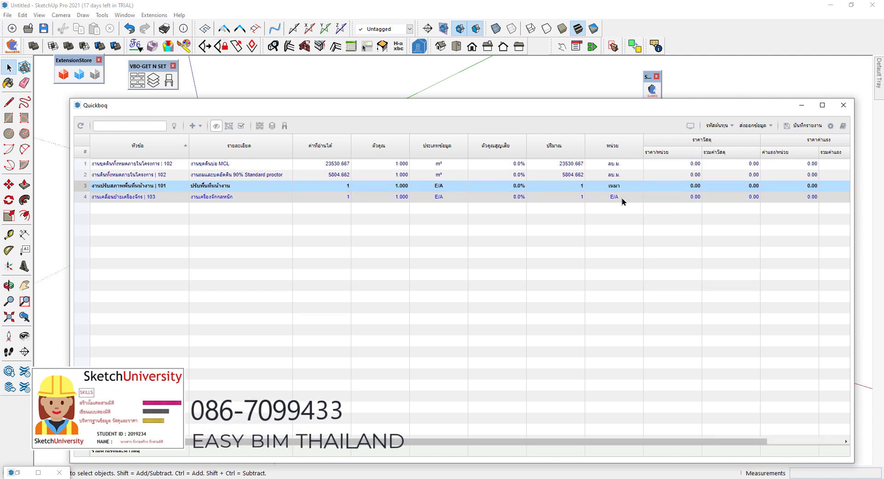
click(622, 198)
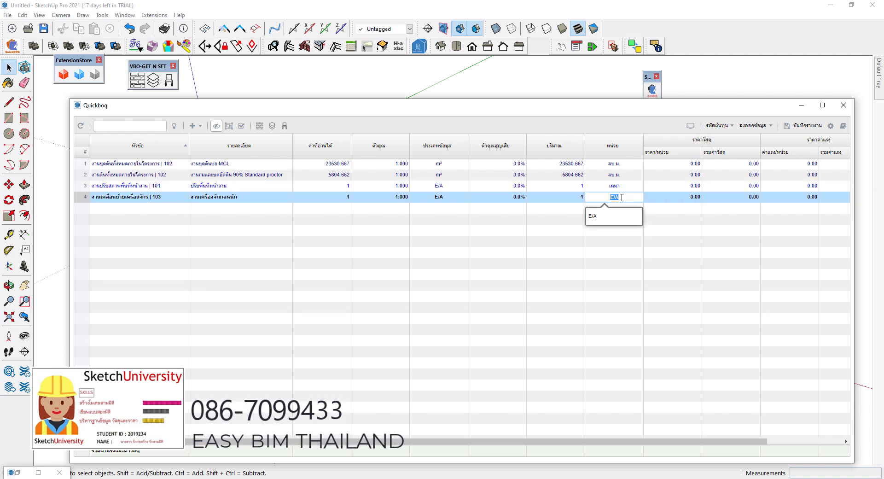
text(เหมา)
key(Return)
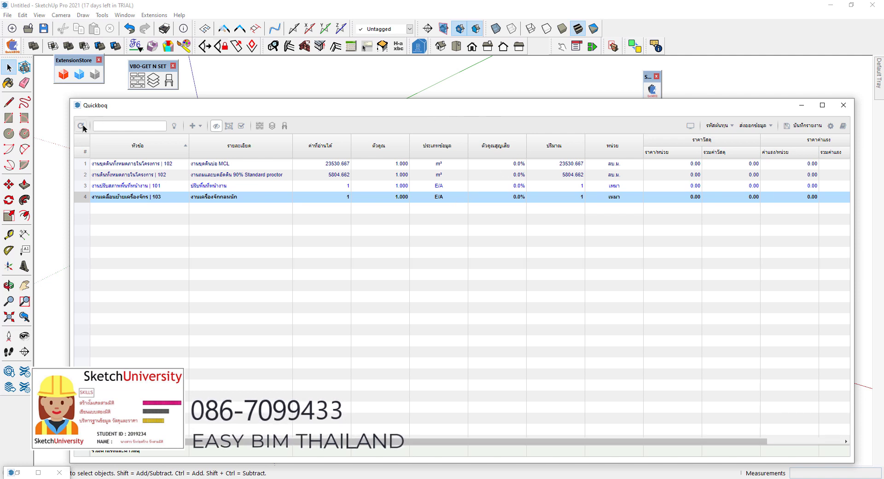
Reopen Document Presentation showing groups for codes 101, 102 and 103, and auto-fit the description column
click(690, 125)
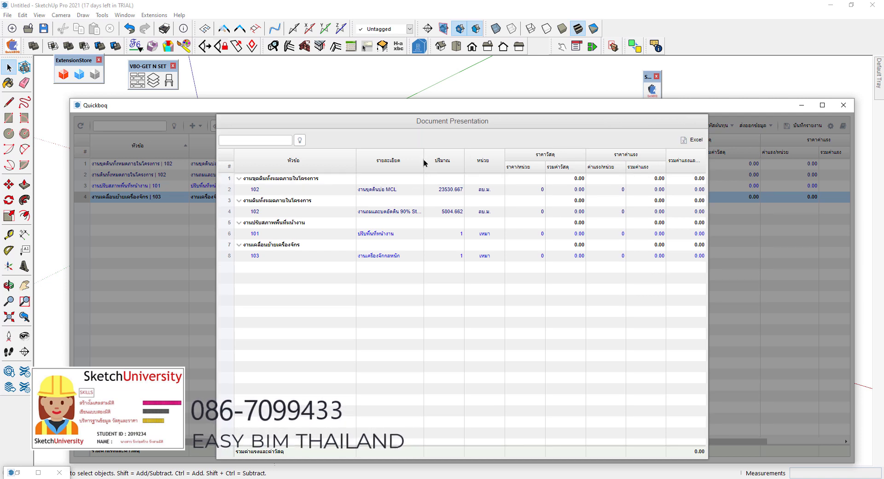
double_click(423, 160)
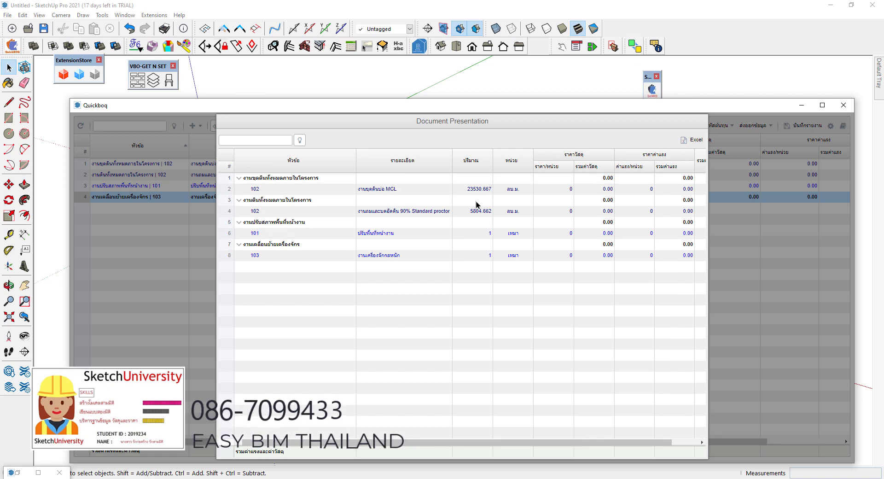
Close the Document Presentation report and switch to the cost code workbook in Excel
click(700, 121)
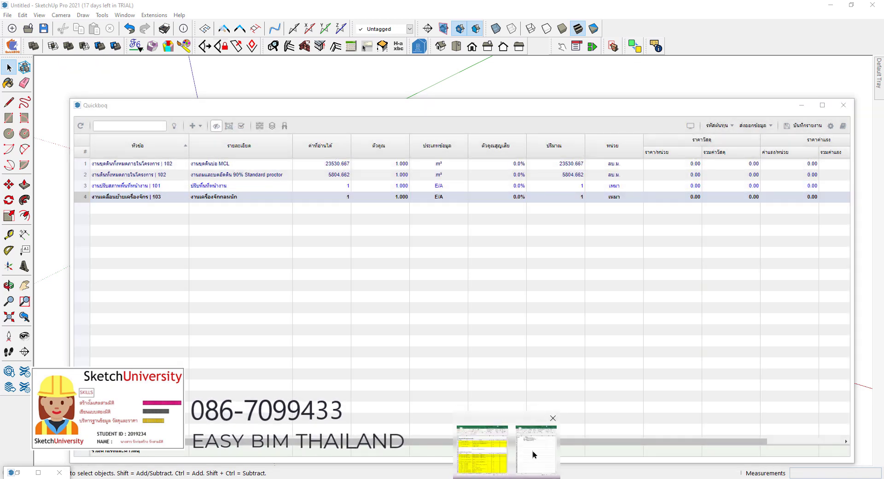
click(532, 451)
click(476, 454)
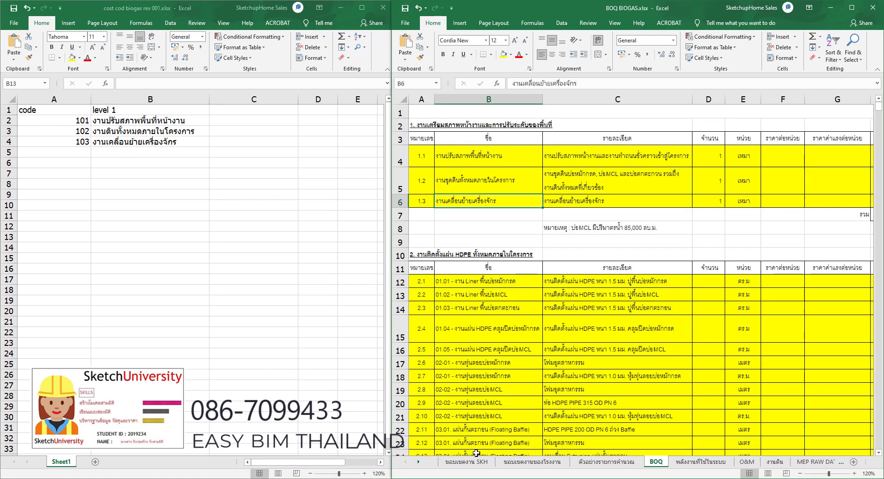
Prefix the level 1 names in B2, B3 and B4 with '1. ' and save the workbook
double_click(92, 121)
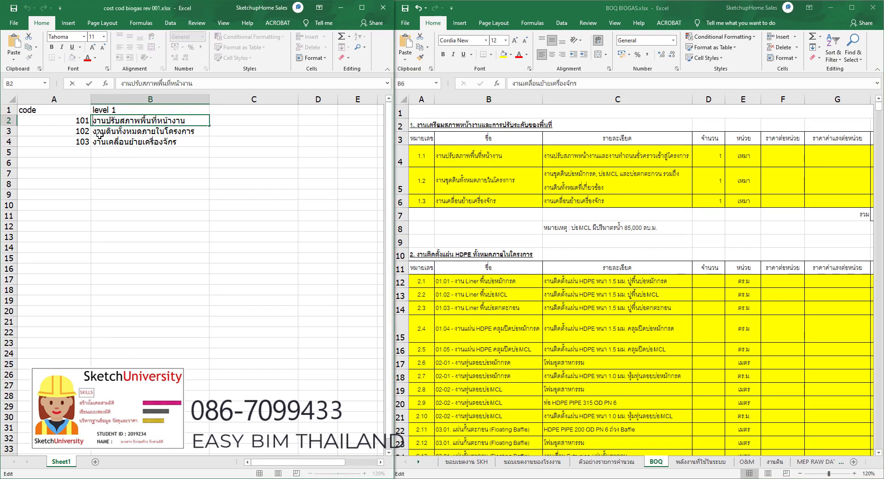
text(1.)
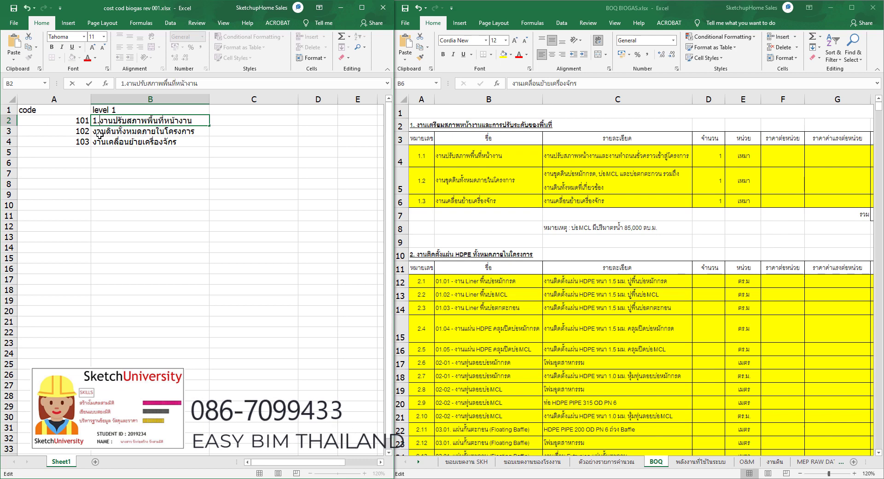
click(106, 173)
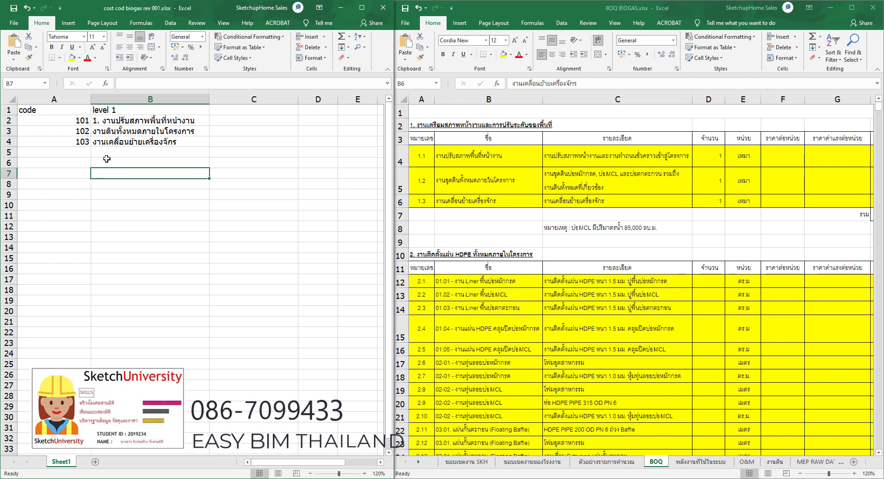
double_click(95, 131)
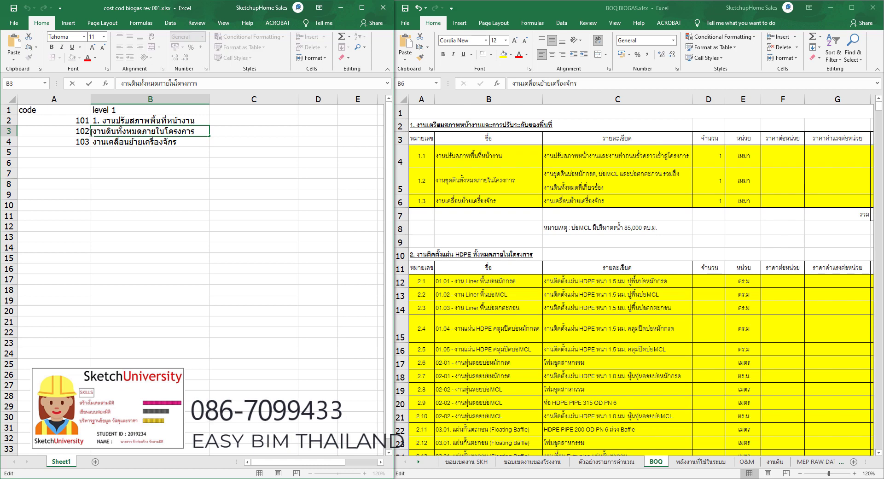
text(1.)
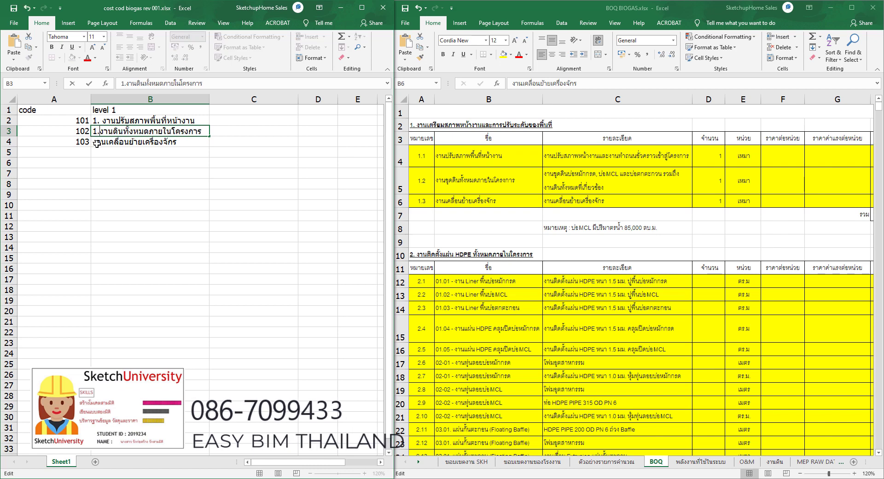
click(158, 173)
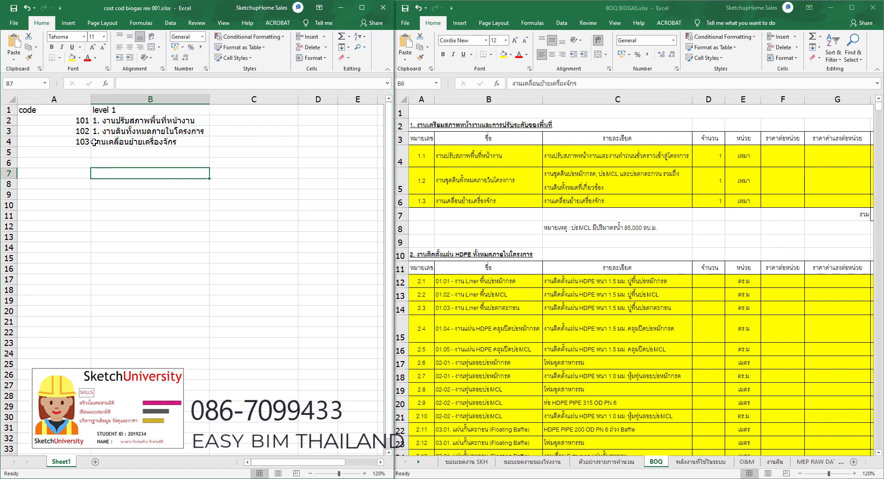
double_click(94, 142)
text(1.)
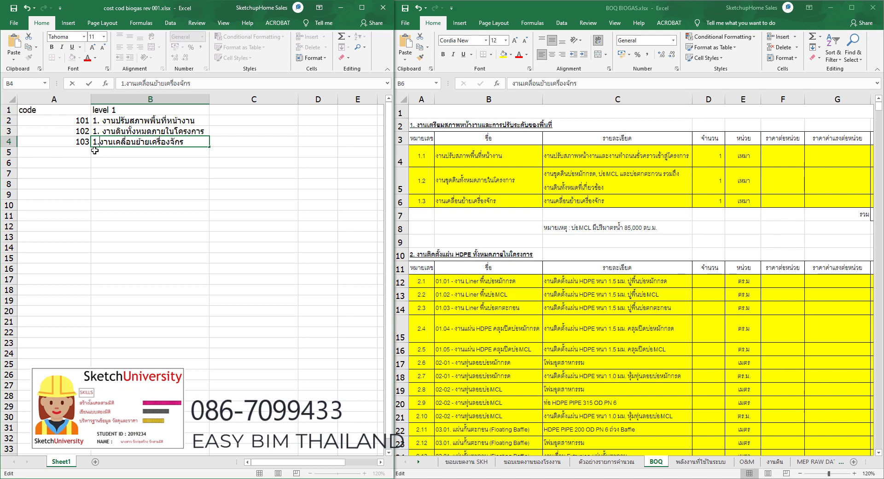
click(109, 170)
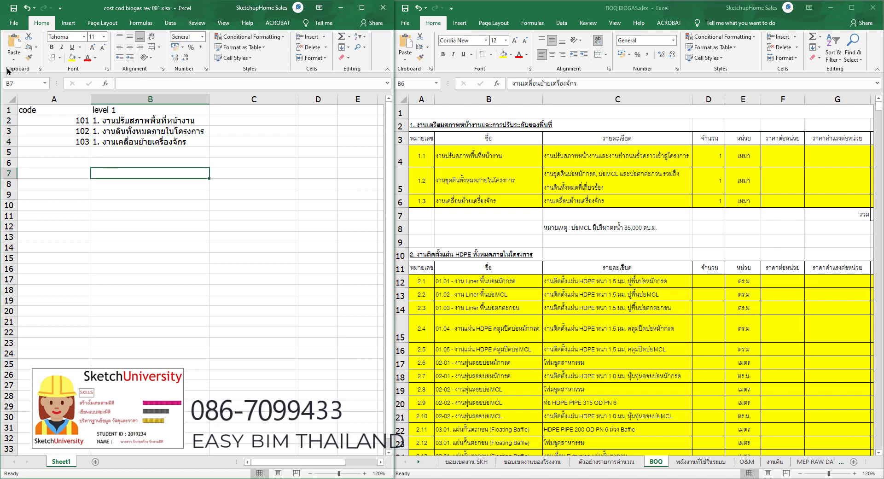
click(14, 9)
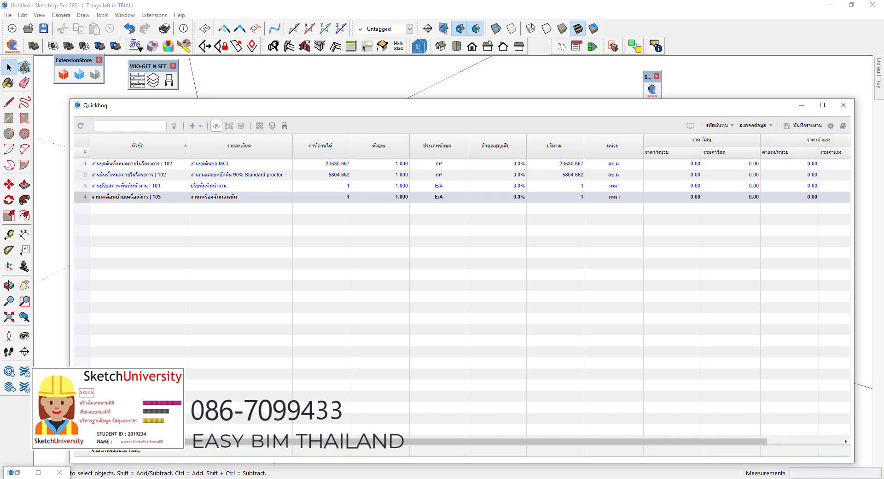
Re-import QuickBOQ cost codes from 'cost cod biogas rev 001.xlsx' on the Desktop
click(243, 287)
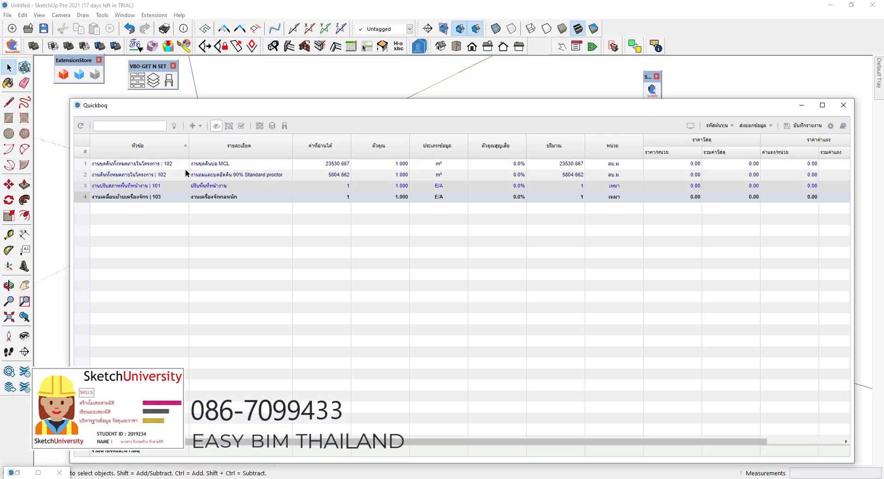
click(729, 131)
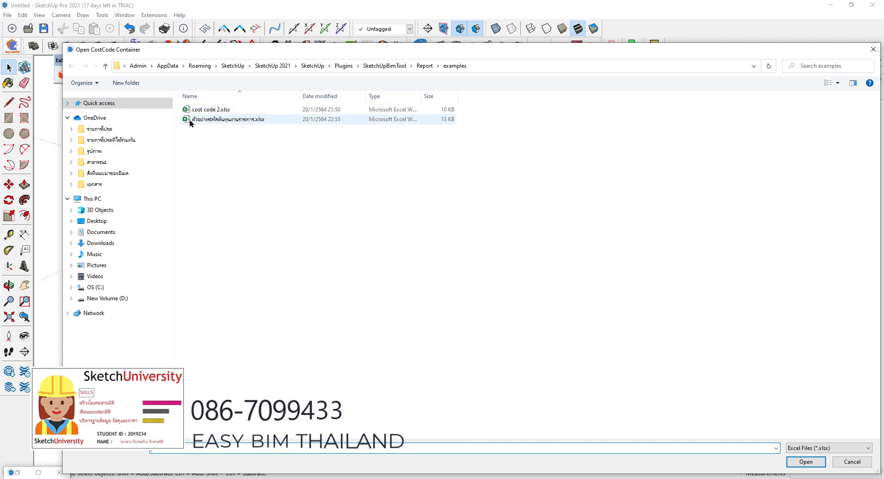
click(97, 221)
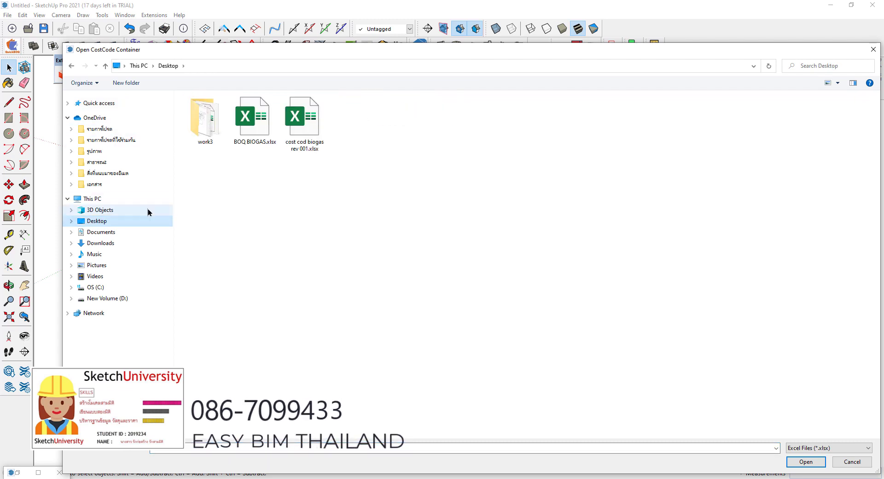
double_click(299, 121)
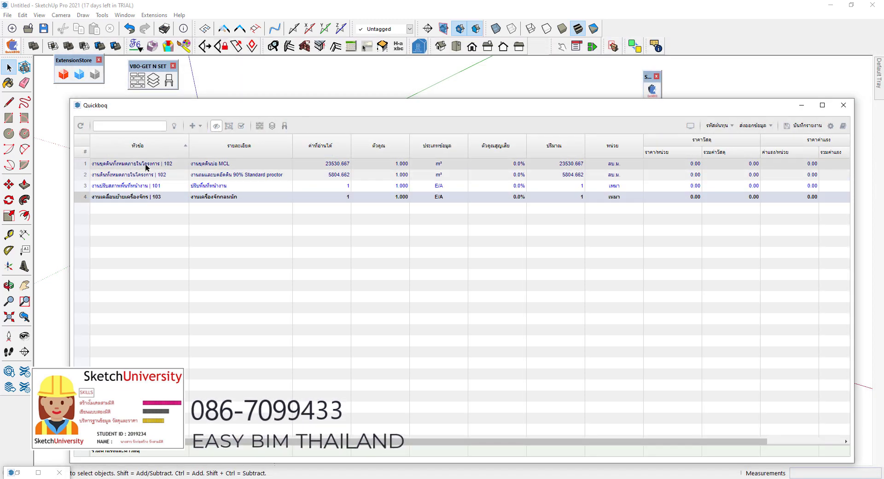
Set the row headings to numbered cost codes 102, 102, 101 and 103 for rows 1–4
double_click(148, 165)
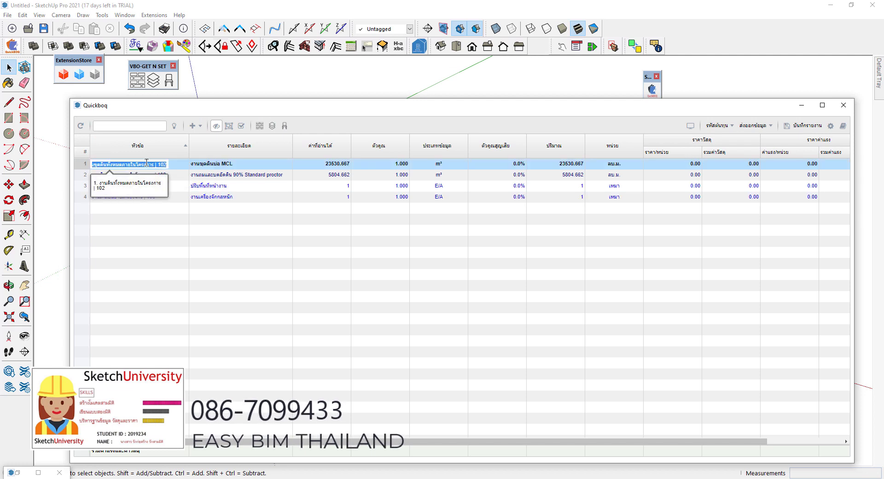
text(1)
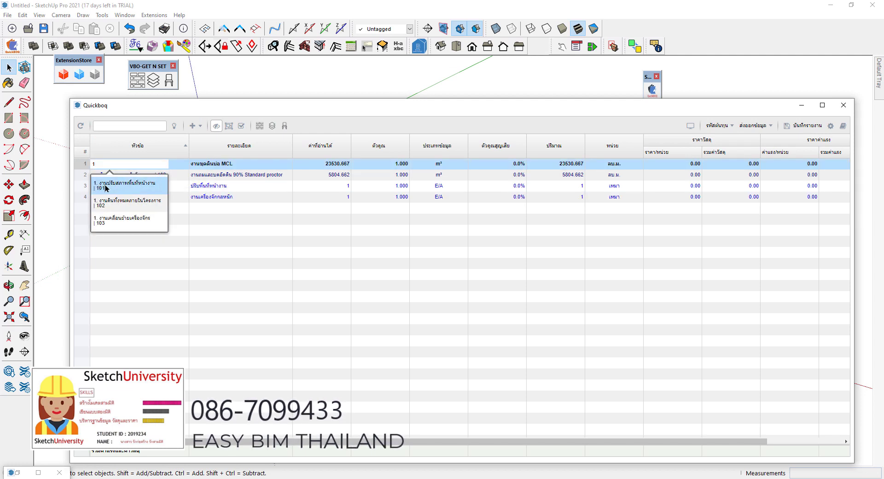
click(124, 202)
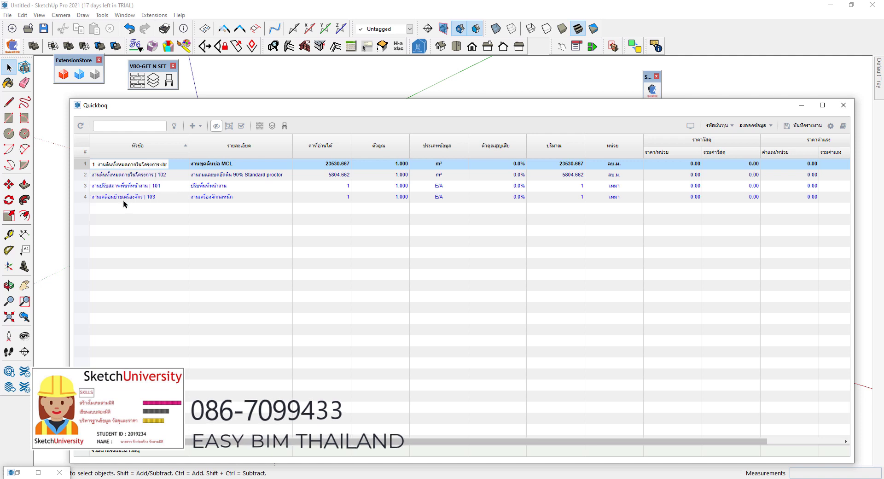
double_click(119, 176)
text(1)
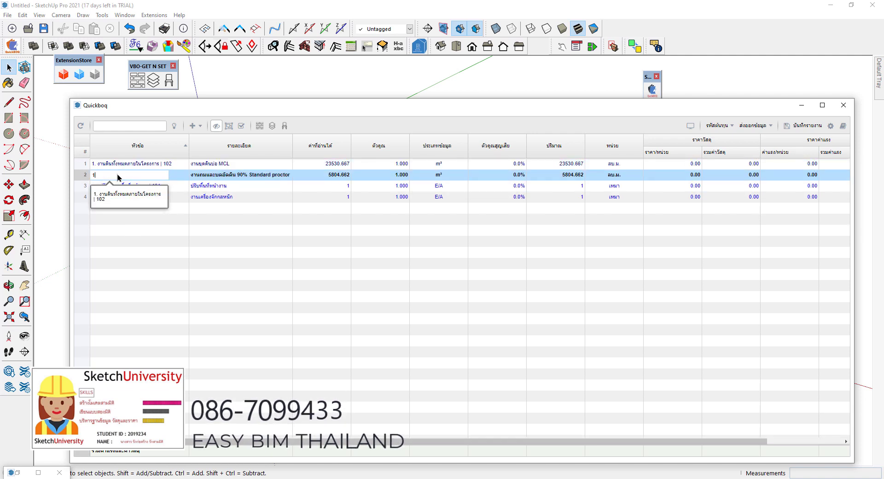
click(123, 212)
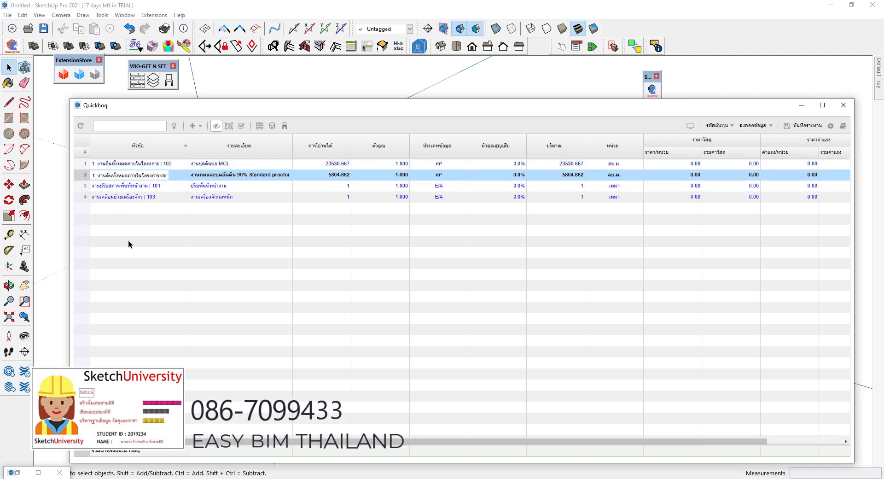
double_click(123, 185)
text(1)
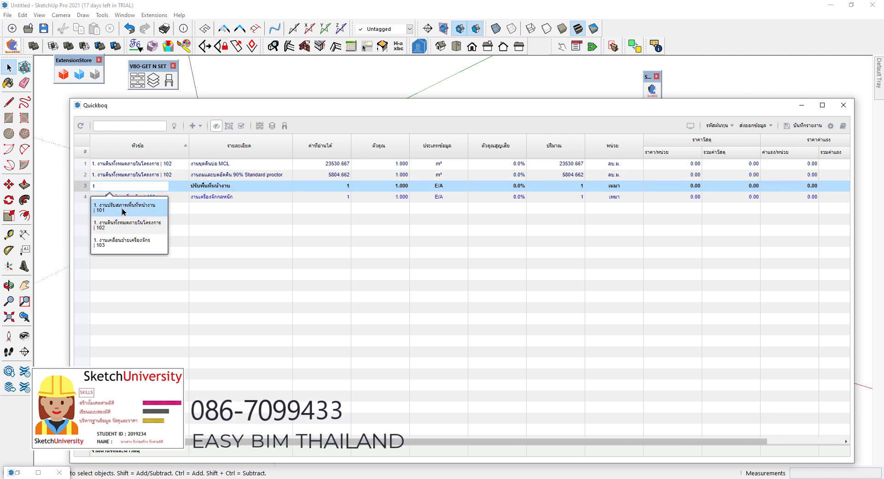
click(123, 207)
double_click(131, 198)
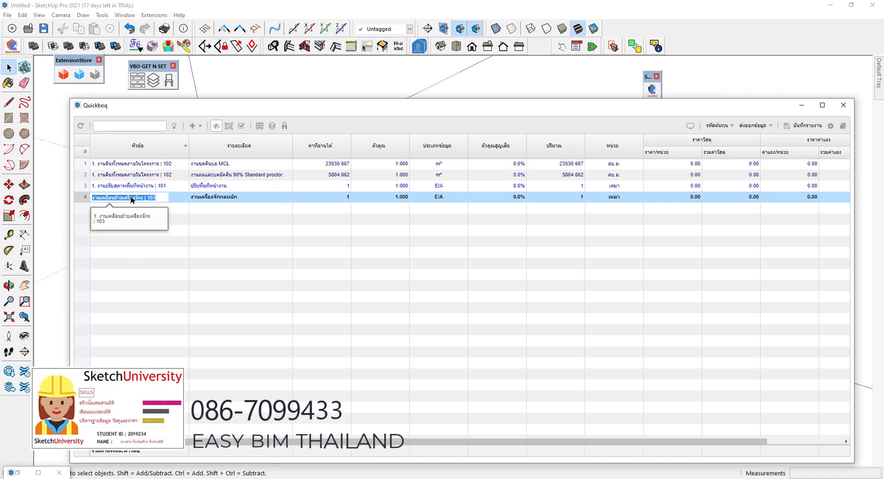
text(1)
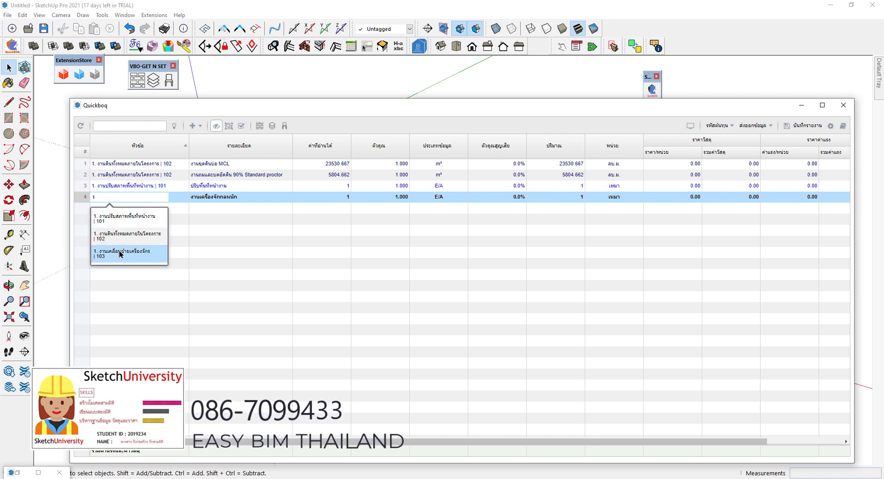
click(120, 251)
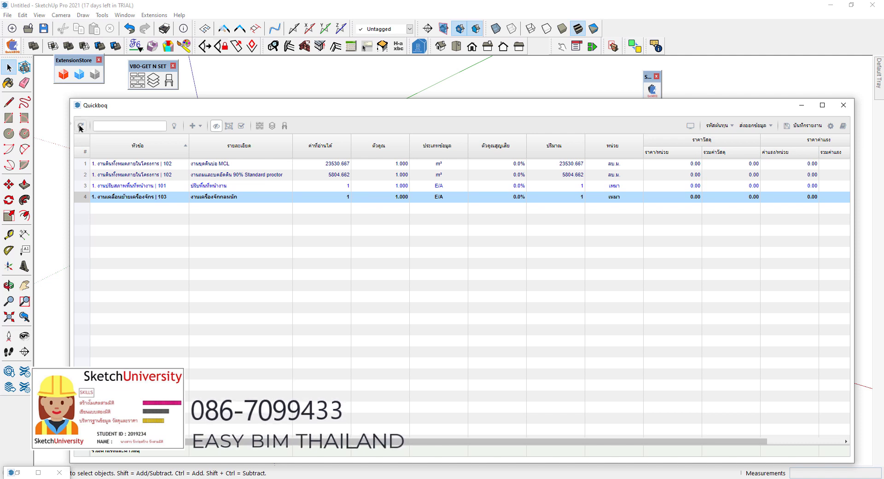
Show the BOQ in Document Presentation and resize the รายละเอียด column to fit
click(686, 127)
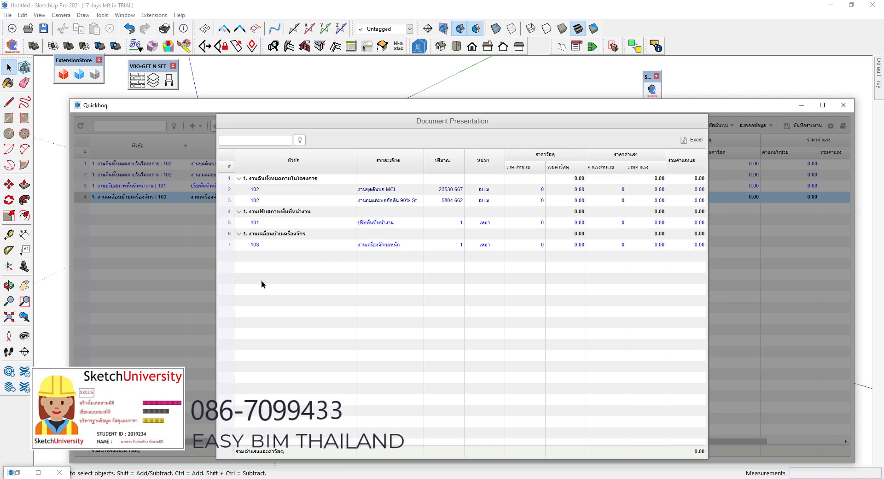
drag(424, 166, 457, 167)
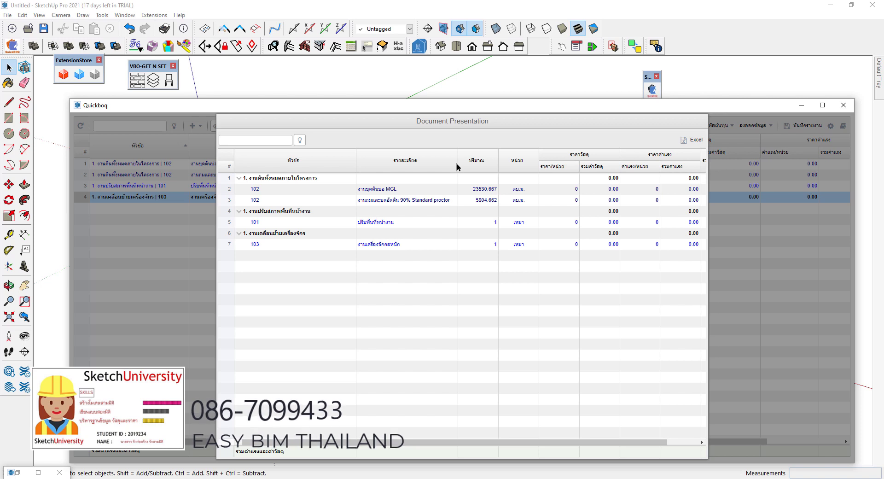
drag(458, 167, 459, 166)
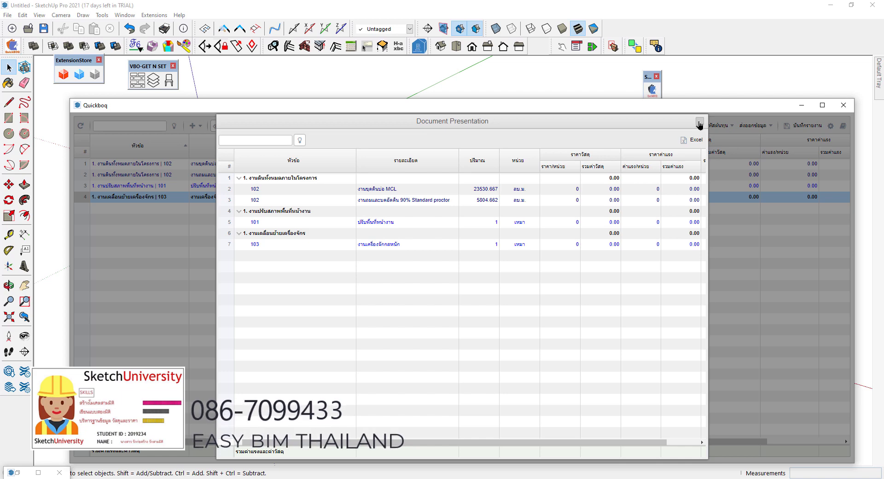
Close the grouped report preview and show the open Excel windows from the taskbar
click(700, 122)
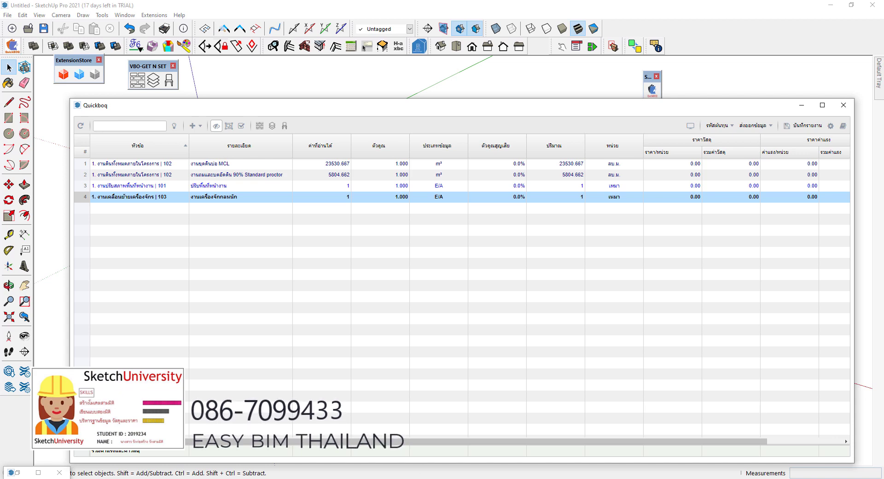
click(507, 476)
Bring the cost cod biogas workbook forward and renumber B2's category as 1.1
click(534, 447)
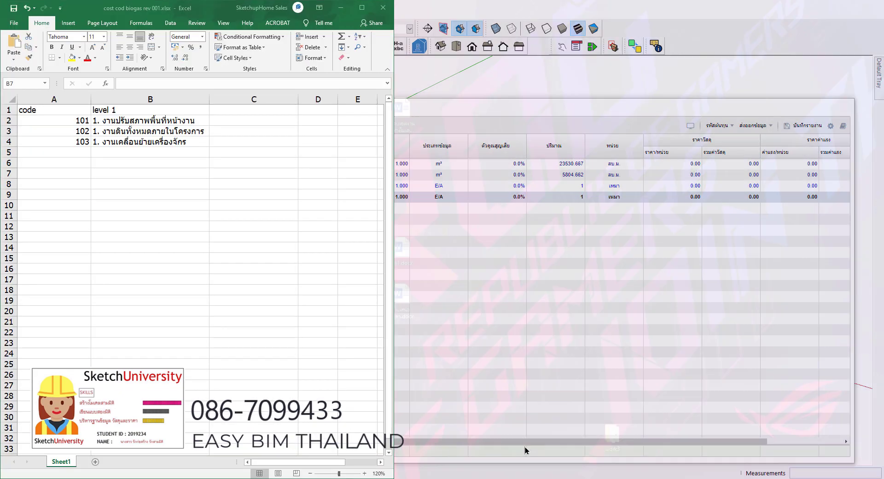
click(148, 174)
click(110, 120)
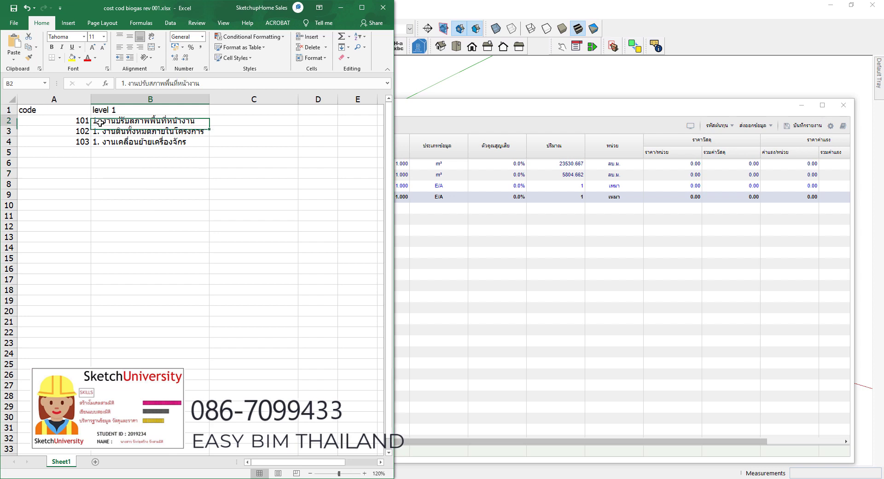
double_click(111, 120)
text(1)
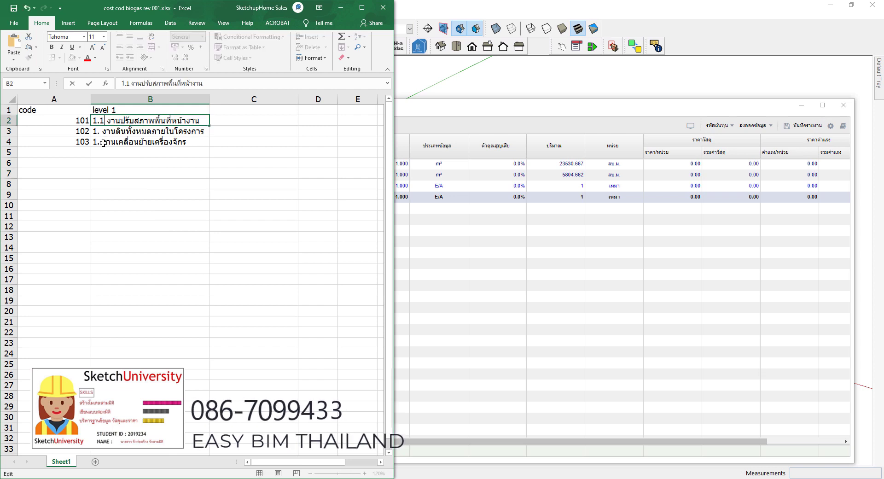
click(106, 174)
Renumber B3 and B4 as 1.2 and 1.3, then return to SketchUp's Quickboq table
click(99, 132)
double_click(99, 131)
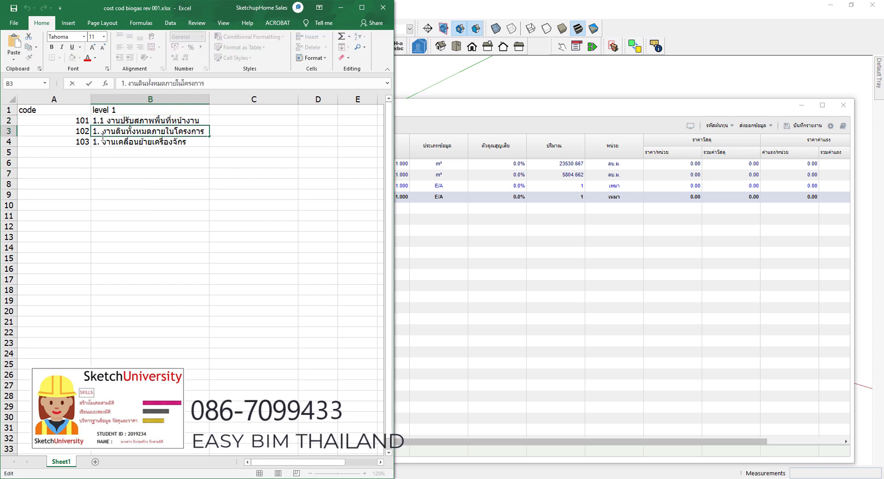
text(2)
click(102, 163)
click(102, 144)
double_click(102, 144)
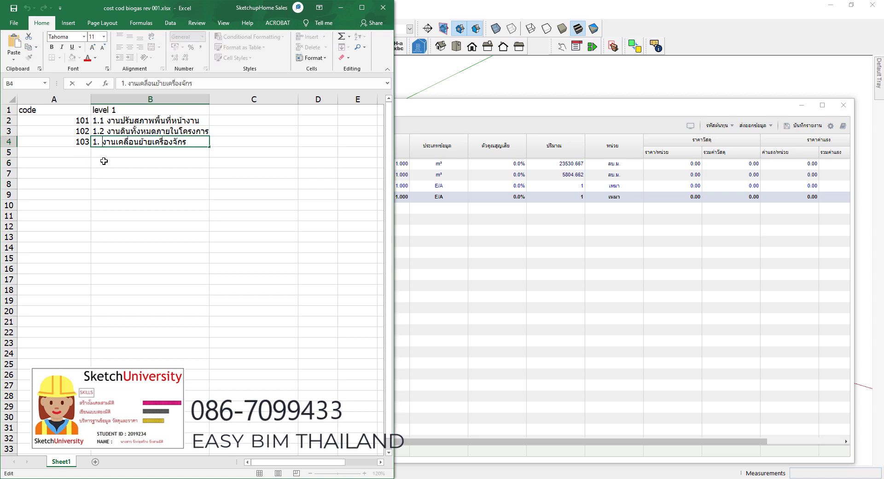
text(3)
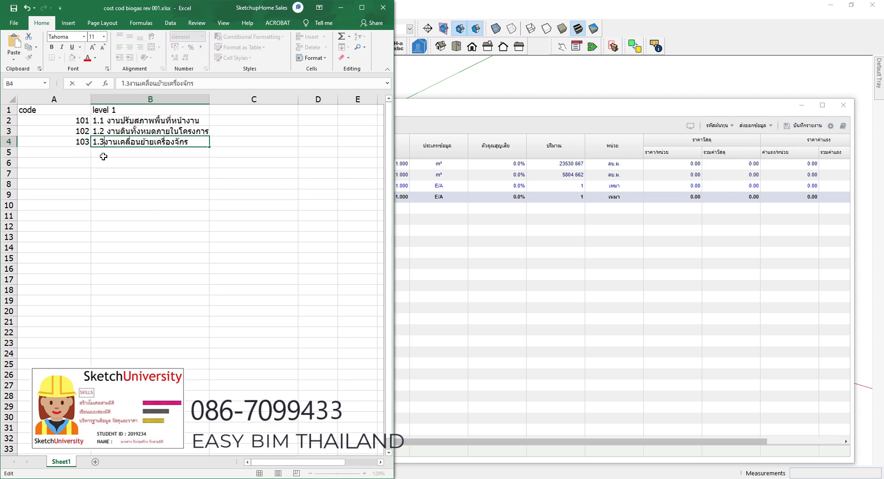
click(114, 184)
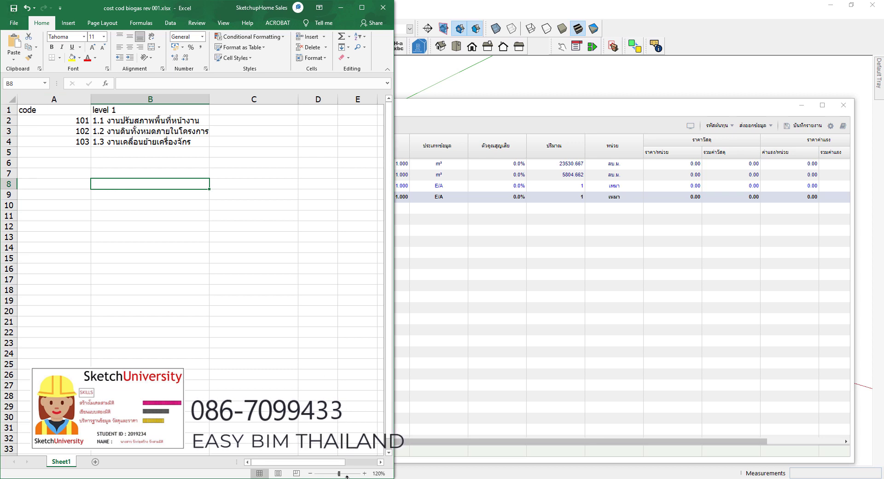
key(alt+Tab)
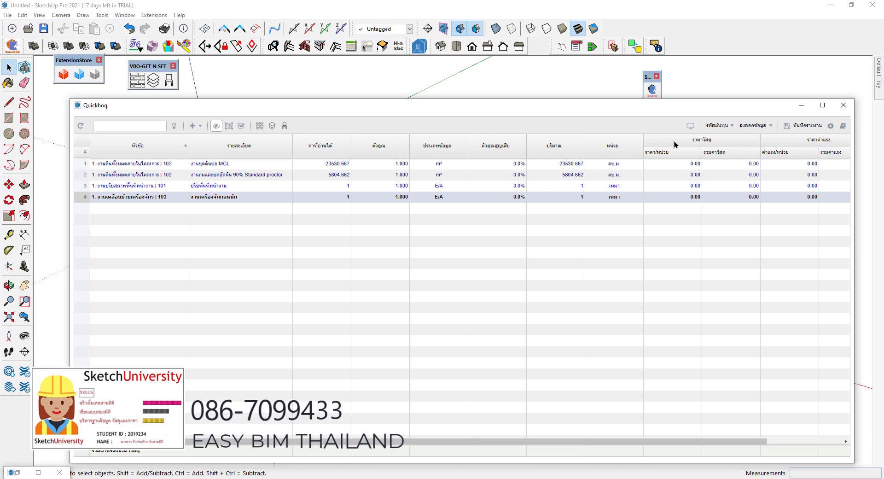
Load cost cod biogas rev 001.xlsx from the Desktop as Quickboq's cost codes
click(732, 127)
click(721, 147)
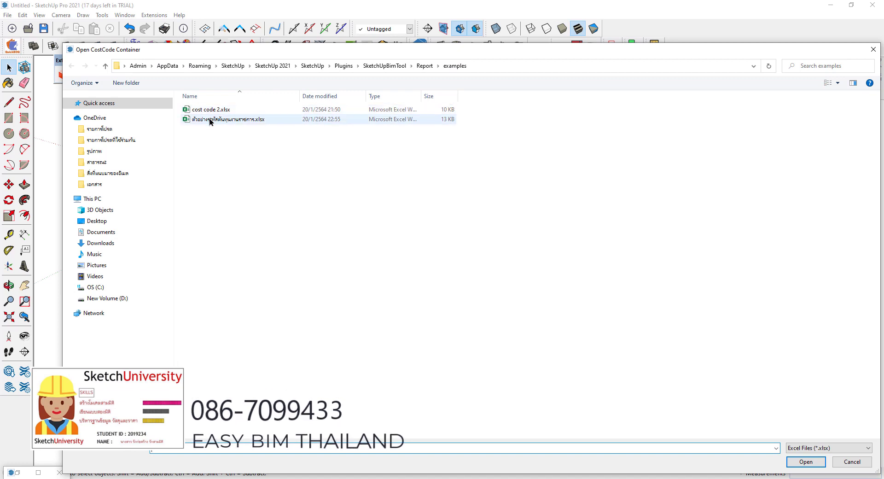
click(102, 222)
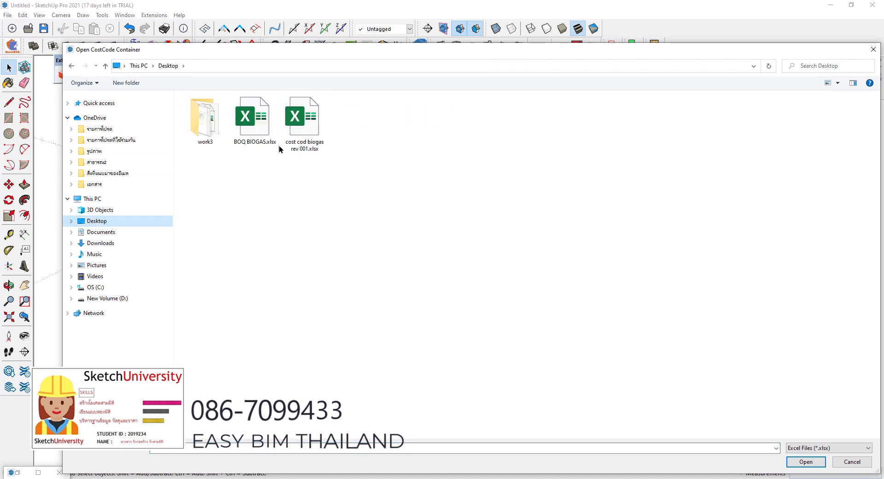
double_click(303, 132)
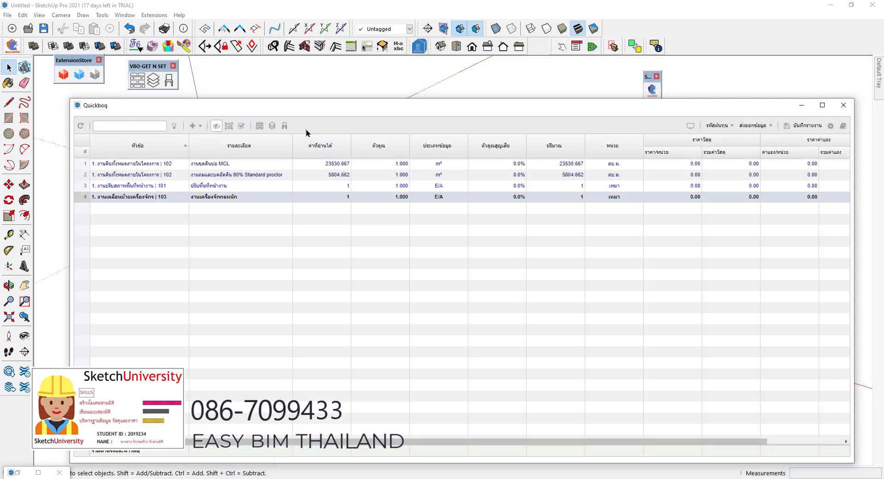
Reassign the four rows to categories 1.2 (102), 1.2 (102), 1.1 (101) and 1.3 (103)
double_click(159, 163)
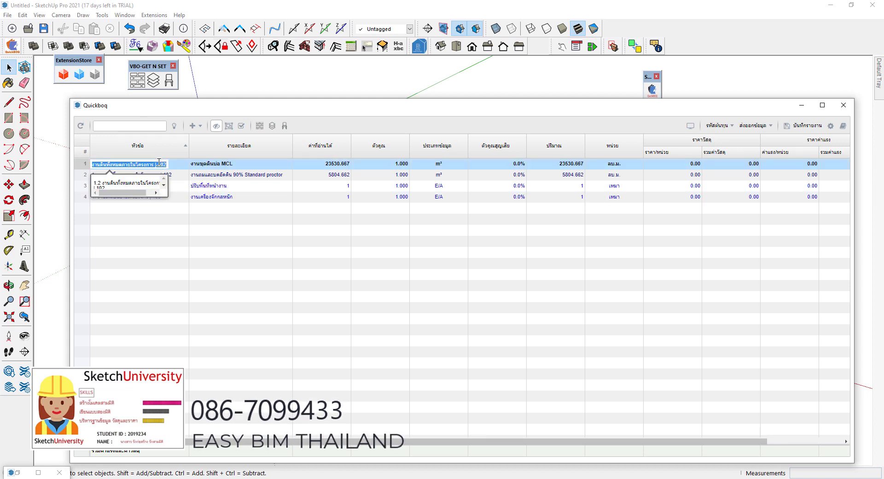
text(1)
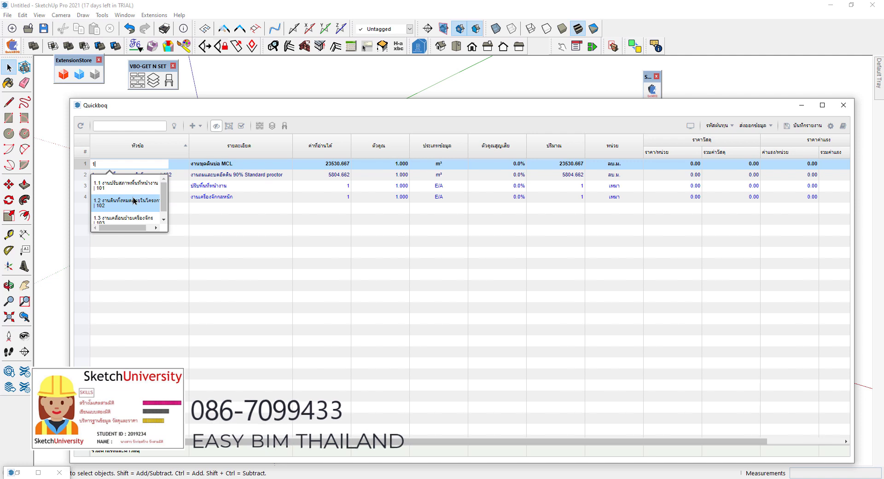
click(133, 201)
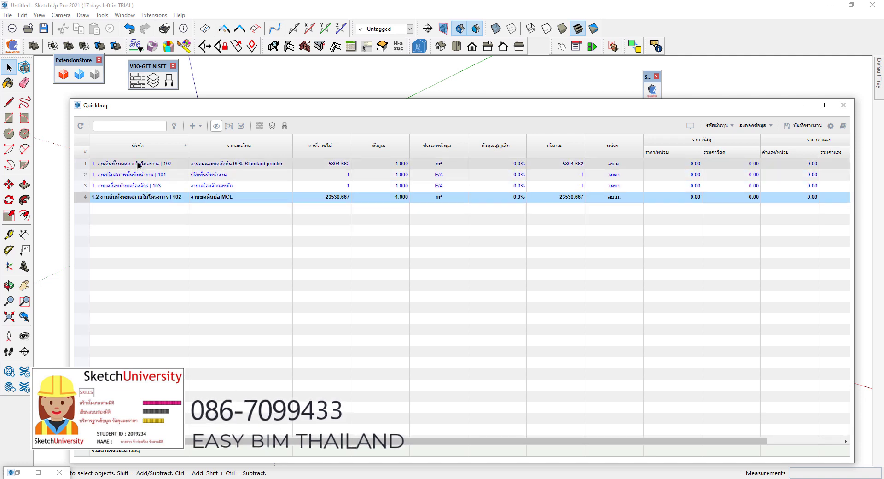
double_click(138, 165)
text(1)
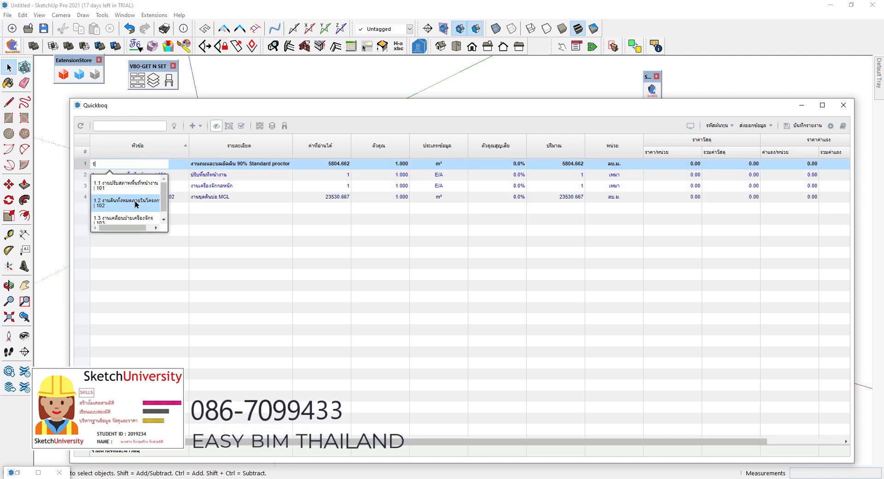
click(134, 201)
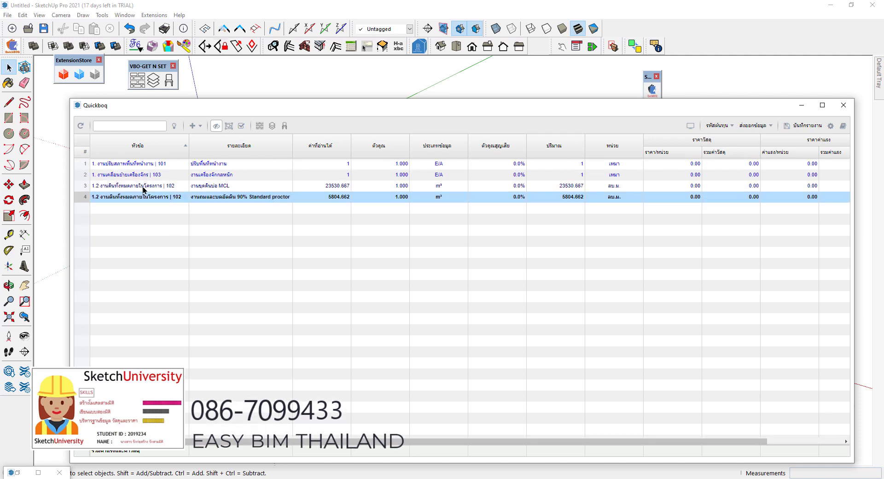
double_click(135, 163)
text(1)
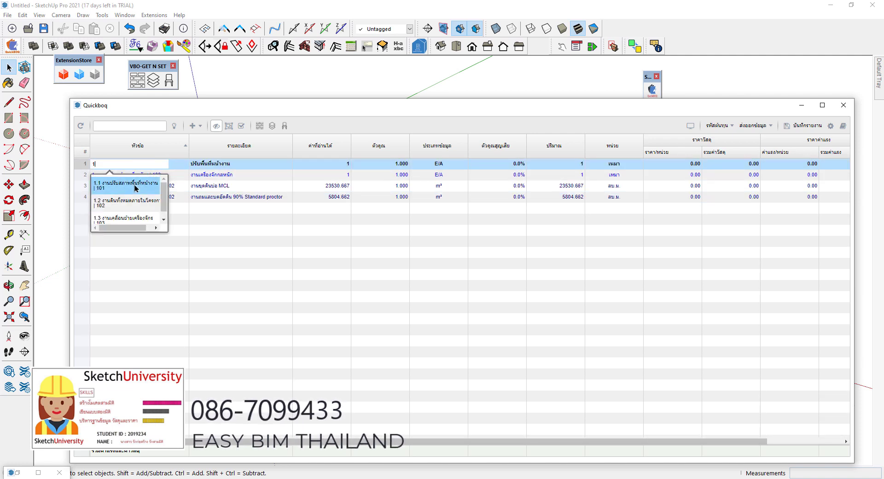
click(126, 185)
double_click(134, 163)
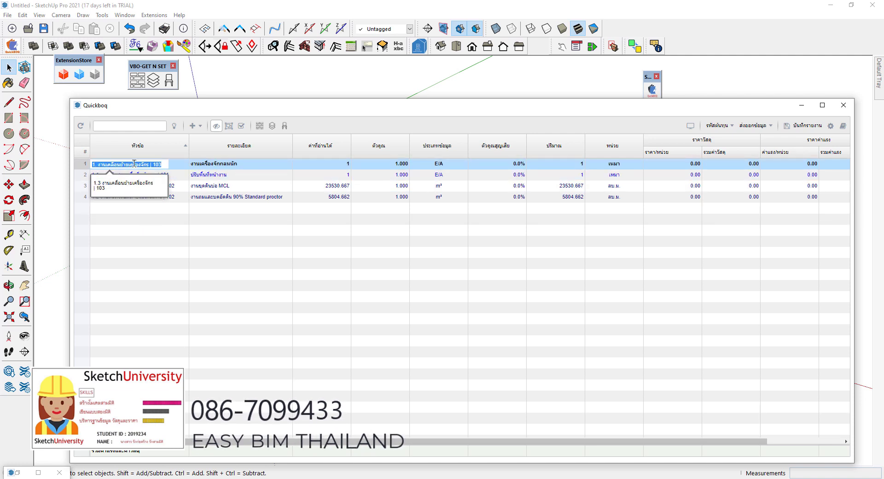
text(1)
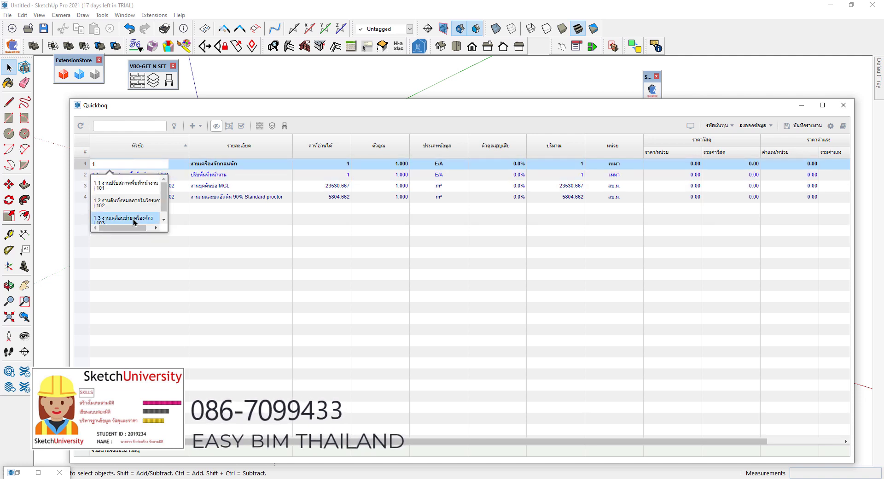
click(134, 219)
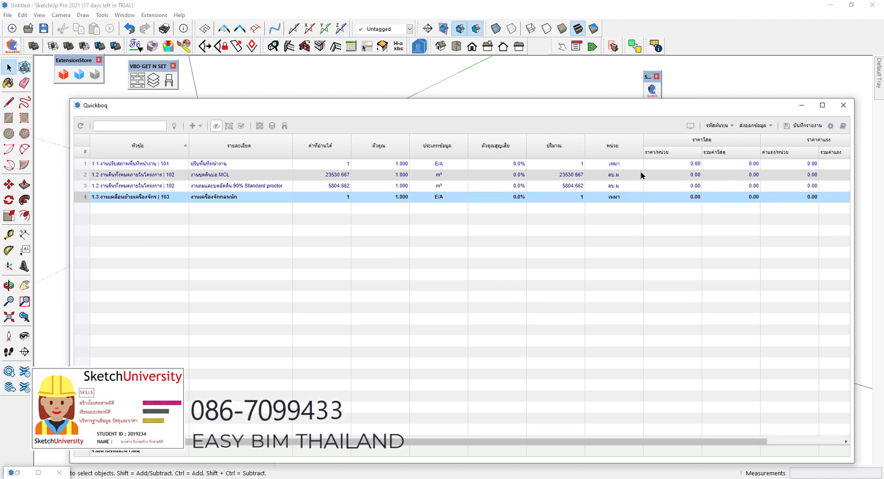
click(689, 126)
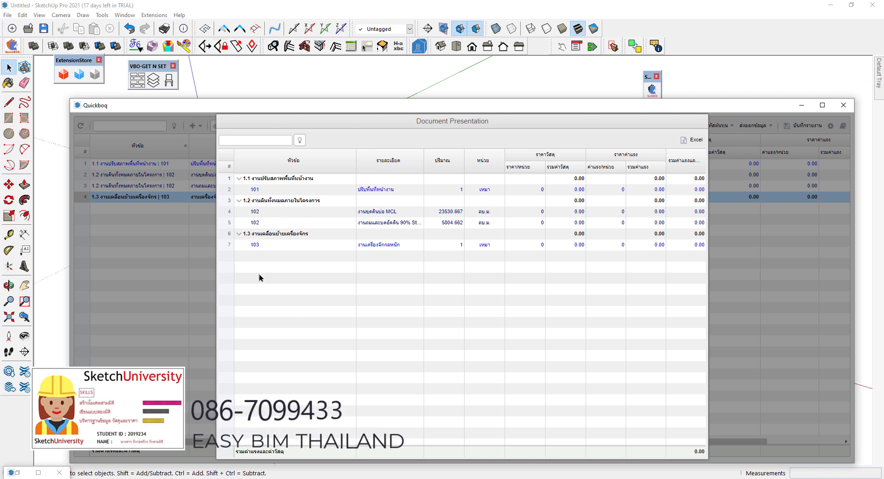
double_click(424, 161)
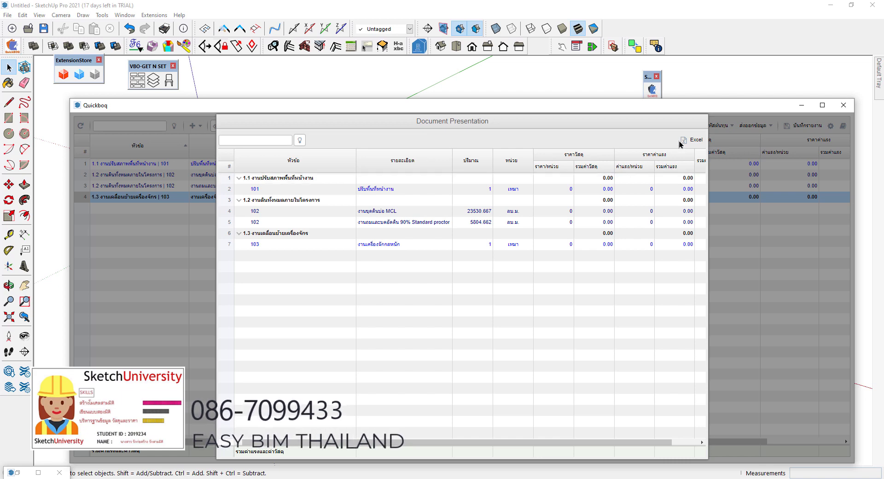
click(699, 123)
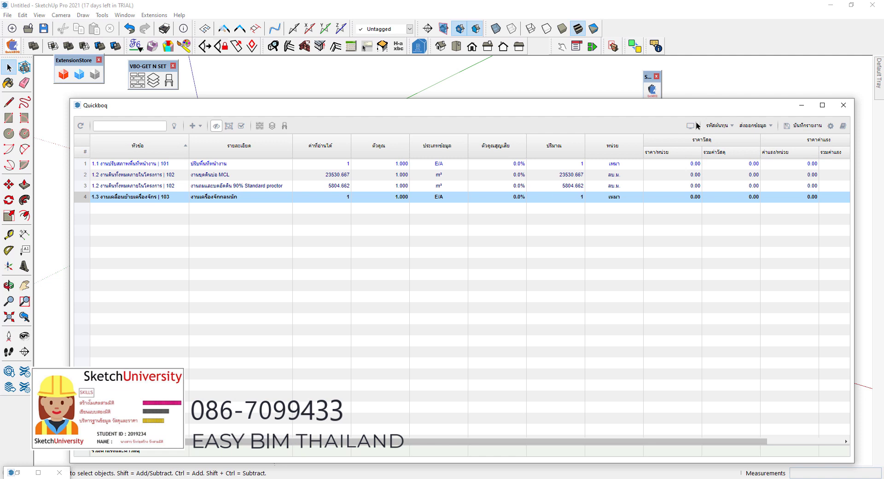
Bring the cost cod biogas workbook forward and add a 'level 2' header in C1
click(461, 474)
click(528, 449)
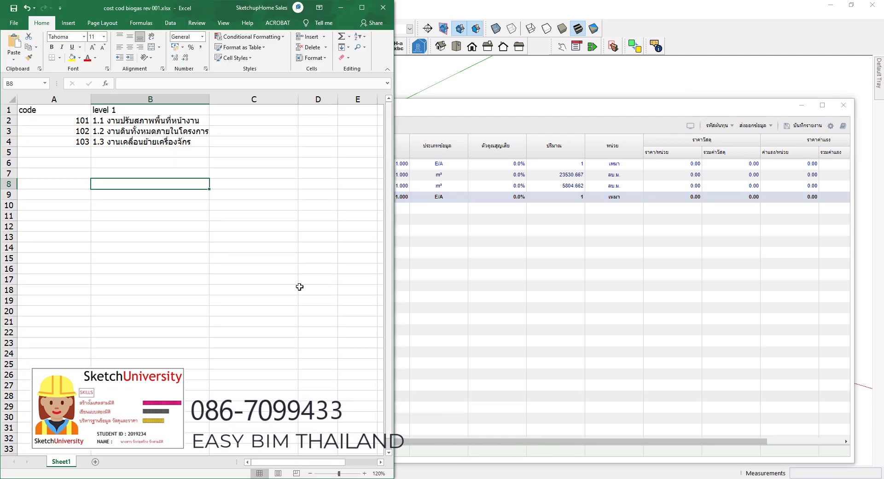
click(245, 248)
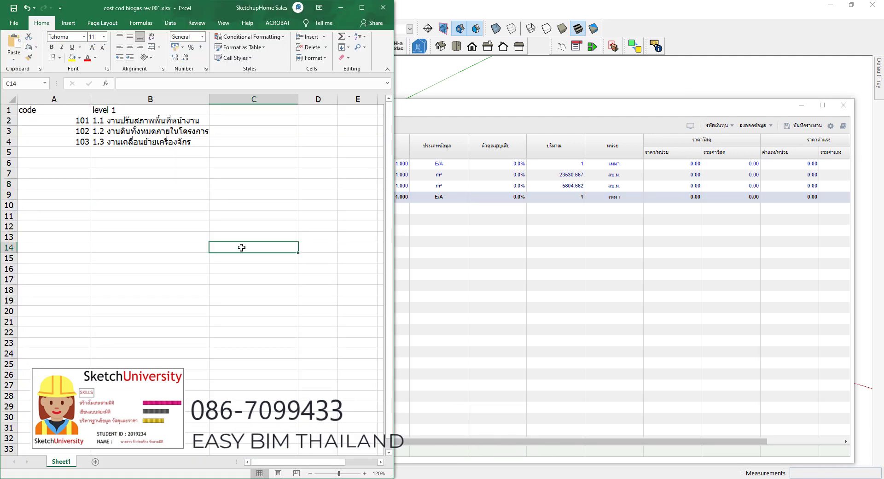
click(228, 101)
click(236, 112)
text(l)
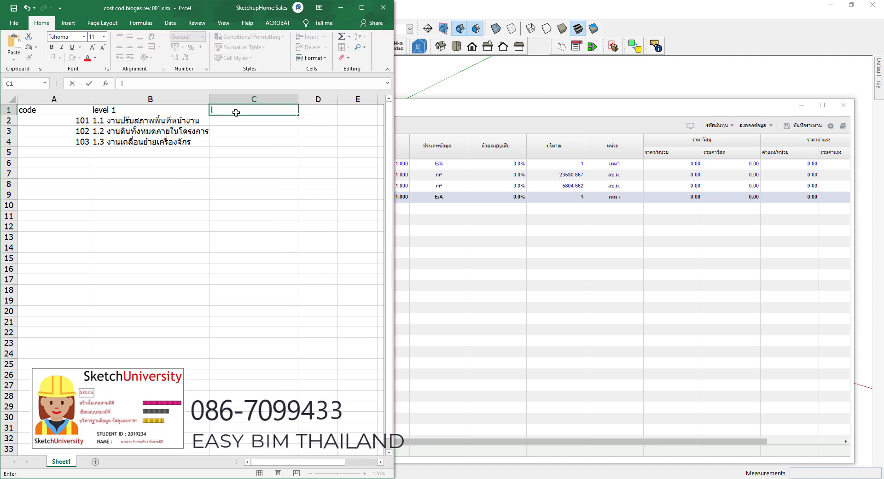
text(evel)
text( 2)
click(244, 176)
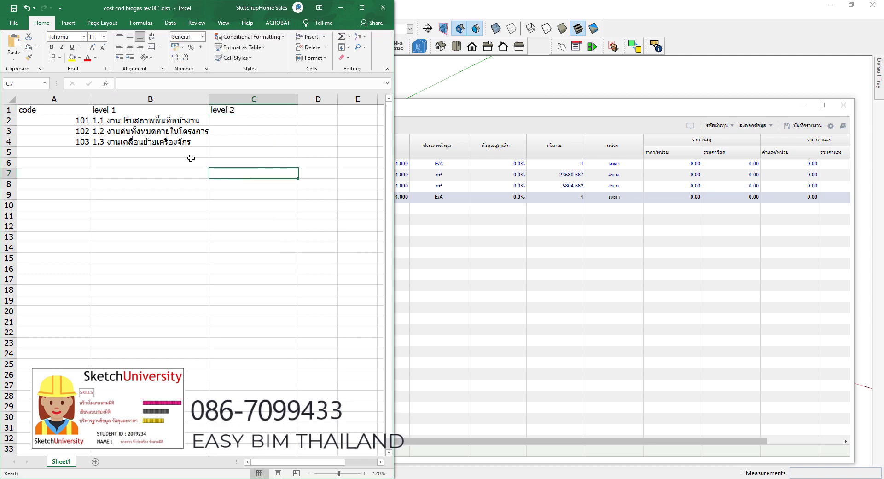
Autofit column C, set B2 to '1. หมวดงานดิน', fill it down to B4, and save
mouse_move(164, 123)
mouse_down()
mouse_move(187, 143)
mouse_move(287, 142)
mouse_up()
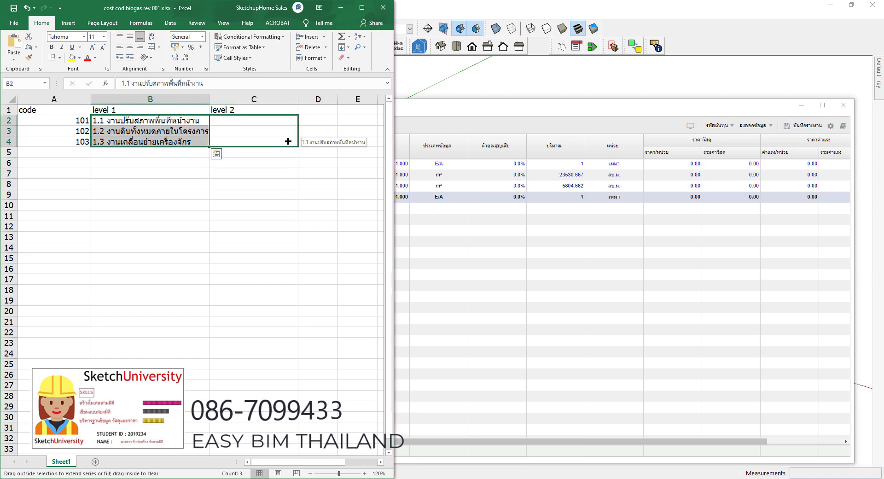
double_click(298, 97)
click(244, 216)
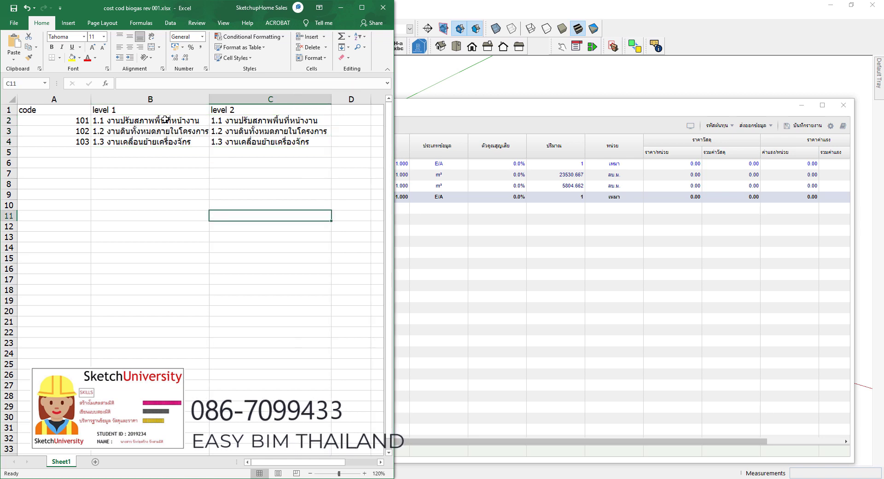
double_click(166, 120)
drag(201, 120, 92, 121)
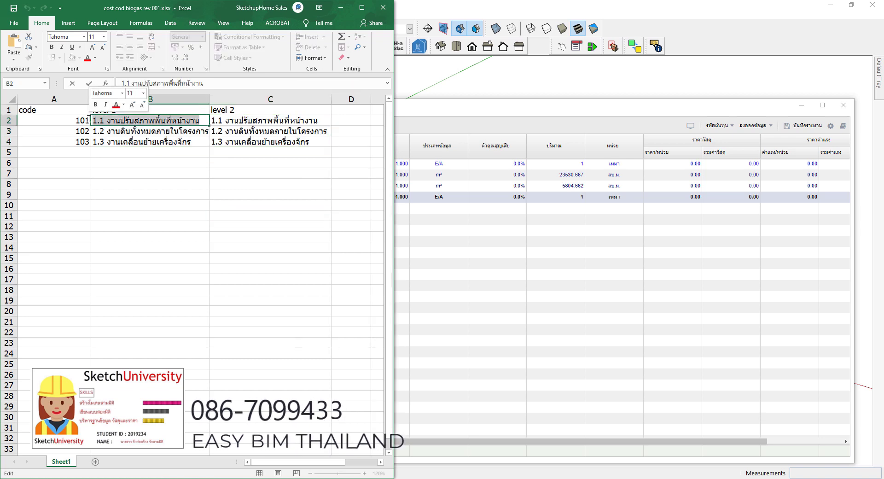
text(1. )
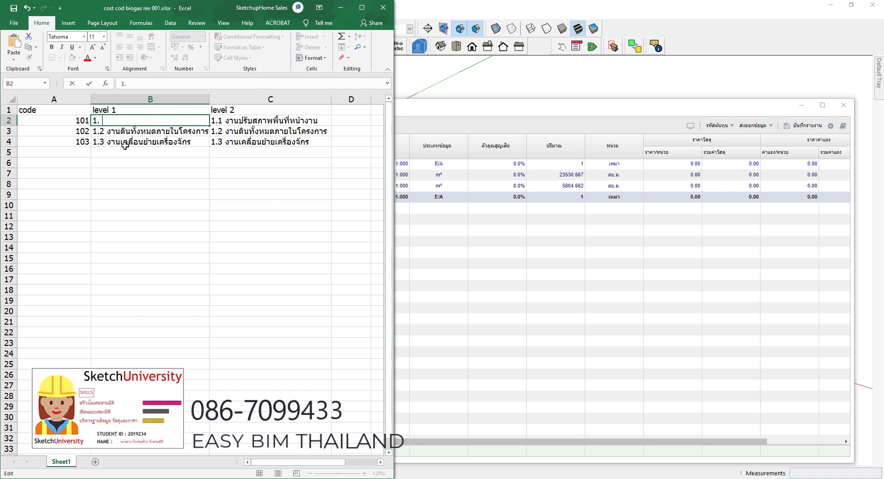
text(หมวดง)
text(านดิน)
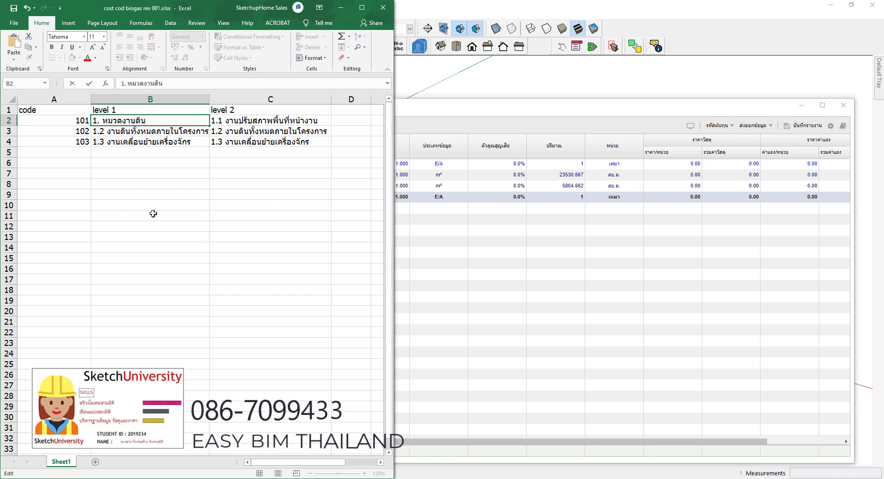
click(153, 214)
click(174, 123)
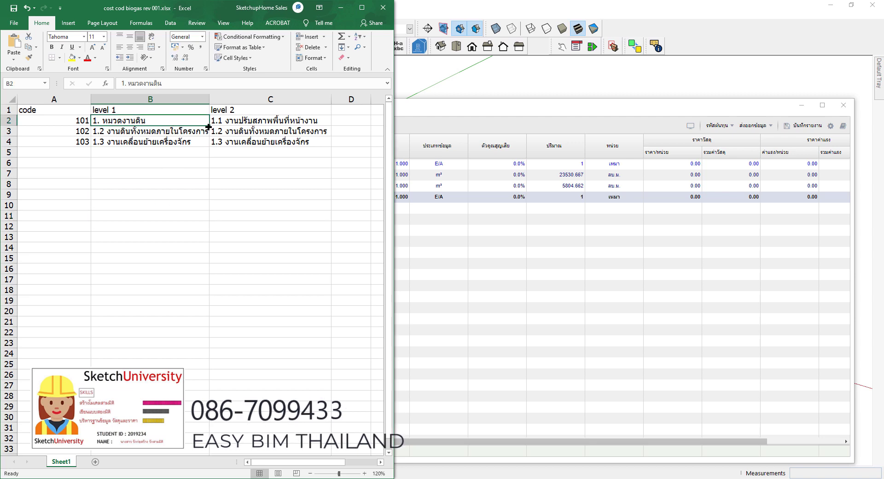
drag(209, 125, 203, 146)
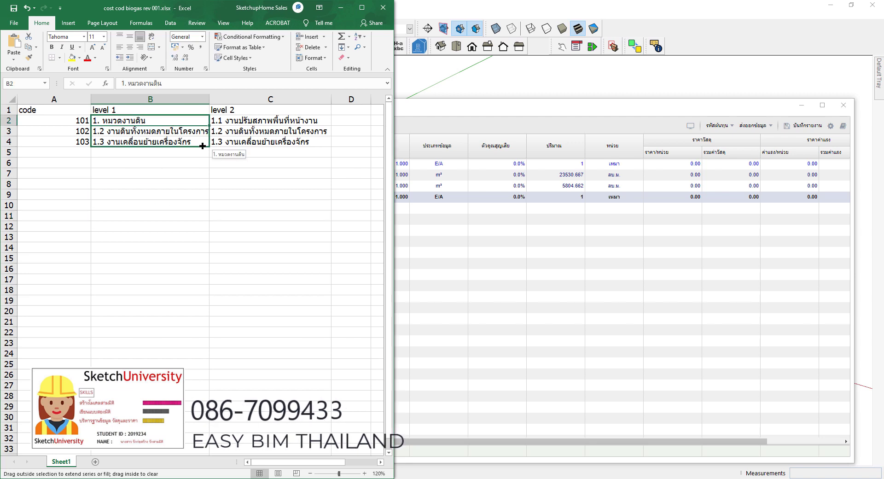
click(182, 196)
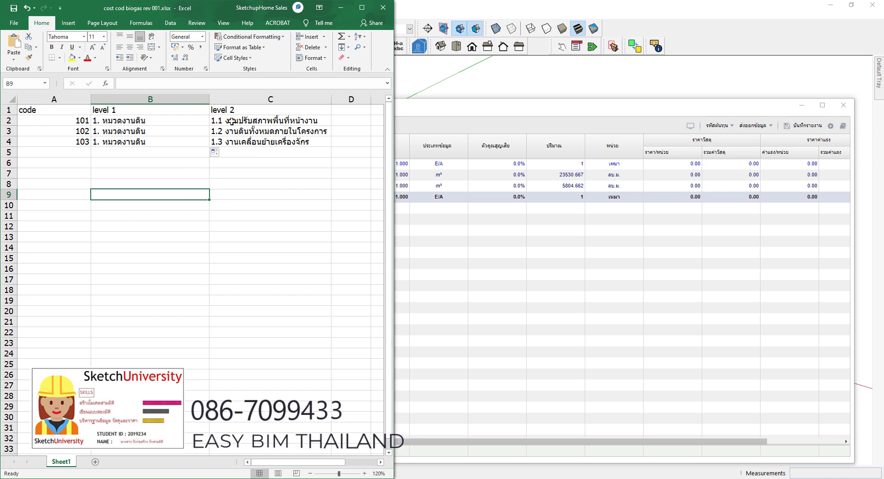
click(12, 8)
Load the cost-code workbook from the Desktop into Quickboq
click(626, 198)
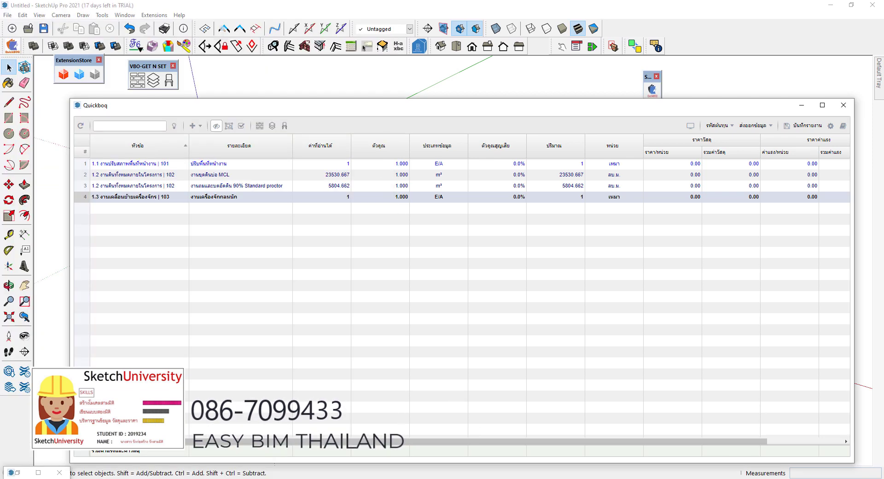
click(731, 128)
click(727, 147)
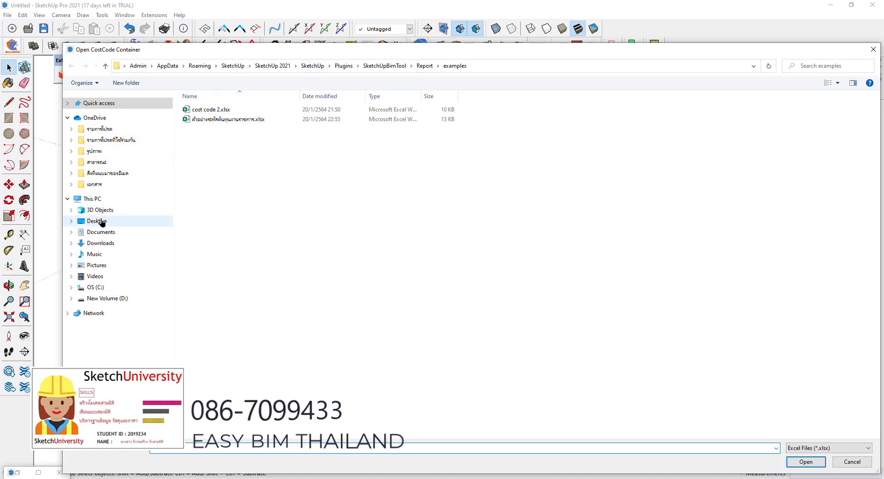
click(101, 222)
double_click(306, 121)
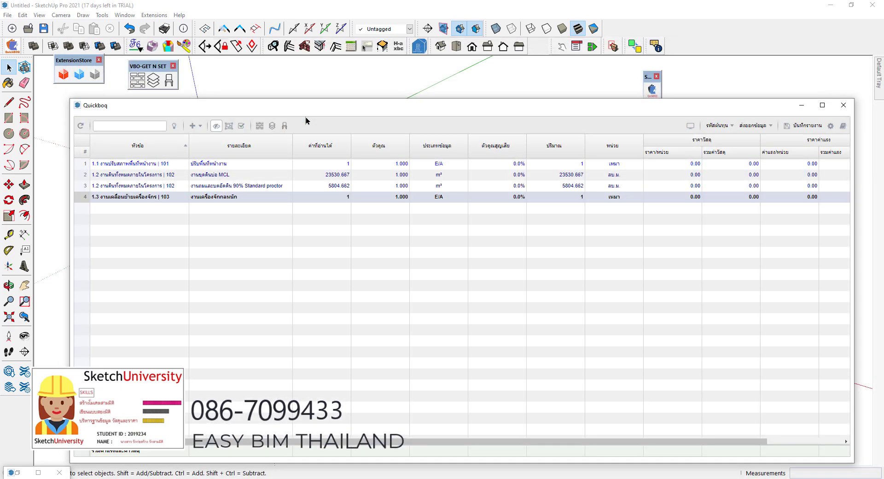
Assign rows 1 and 2 to '1. หมวดงานดิน' items 1.1 (101) and 1.2 (102)
double_click(160, 163)
text(ๅ)
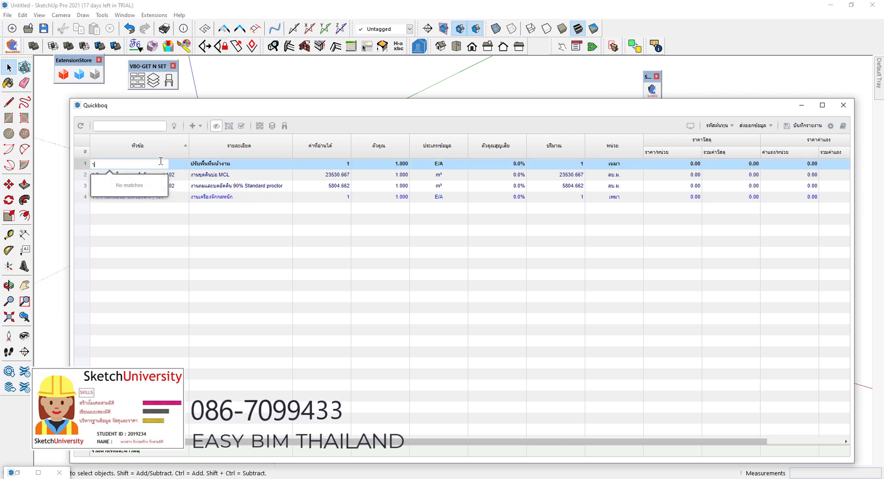
key(BackSpace)
text(1)
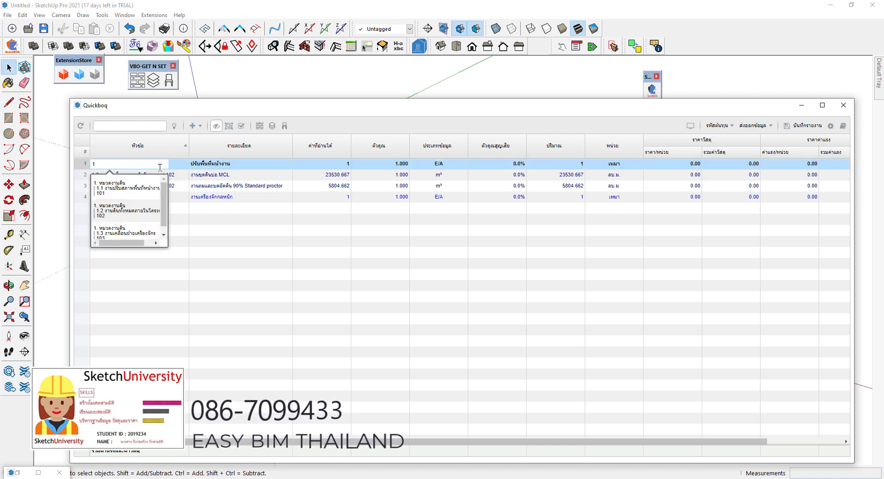
click(147, 192)
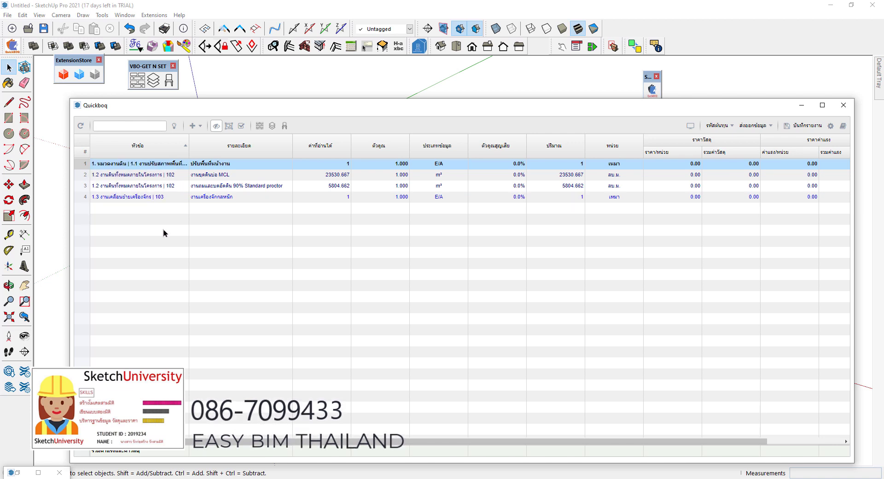
double_click(147, 176)
text(1)
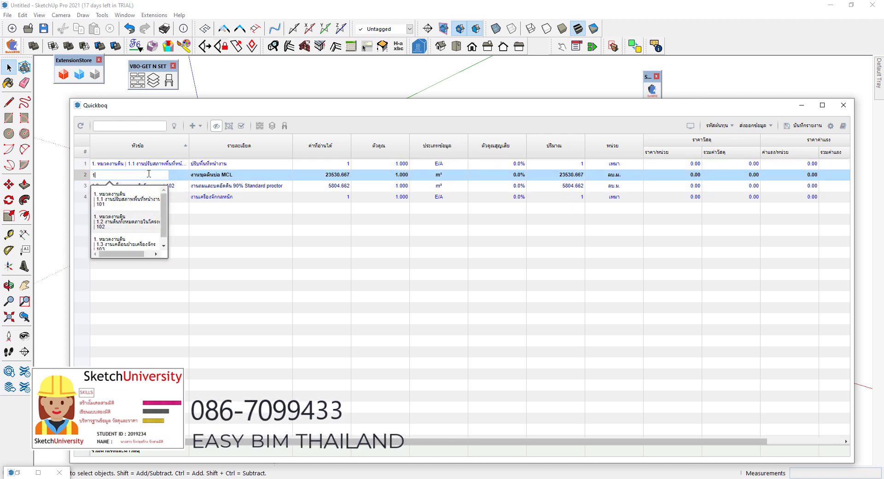
click(138, 217)
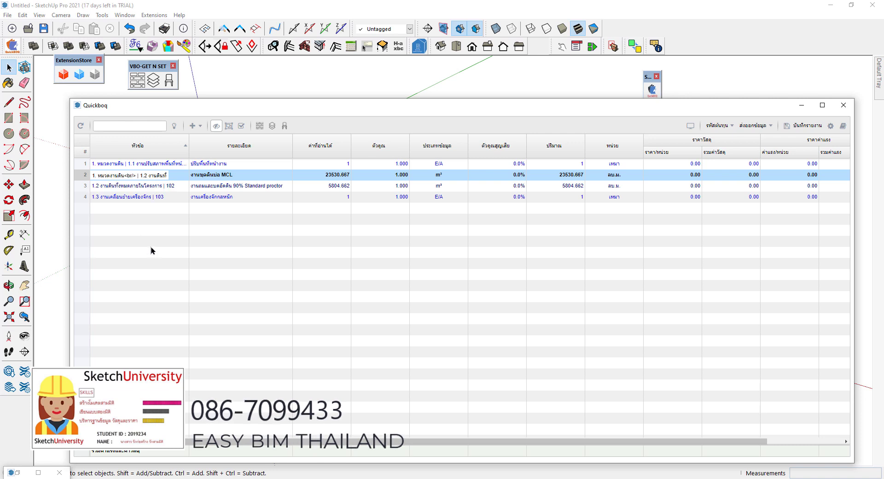
Assign rows 3 and 4 to items 1.2 (102) and 1.3 (103)
double_click(132, 185)
text(1)
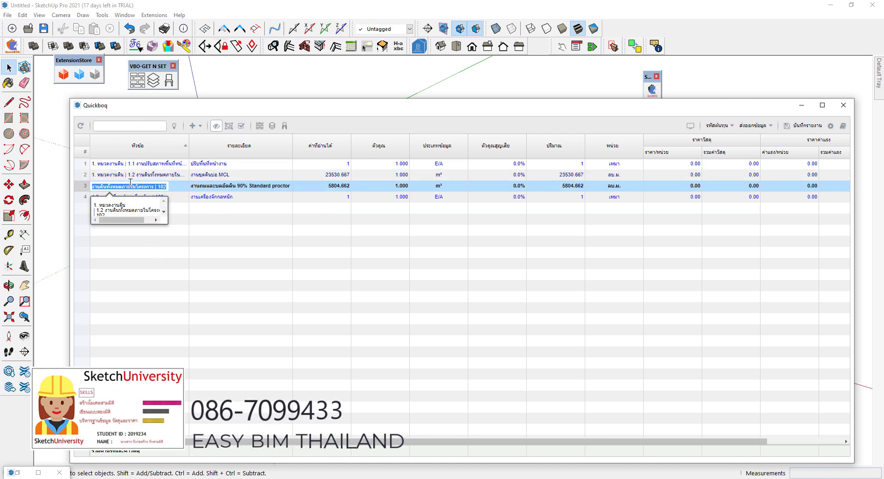
click(128, 233)
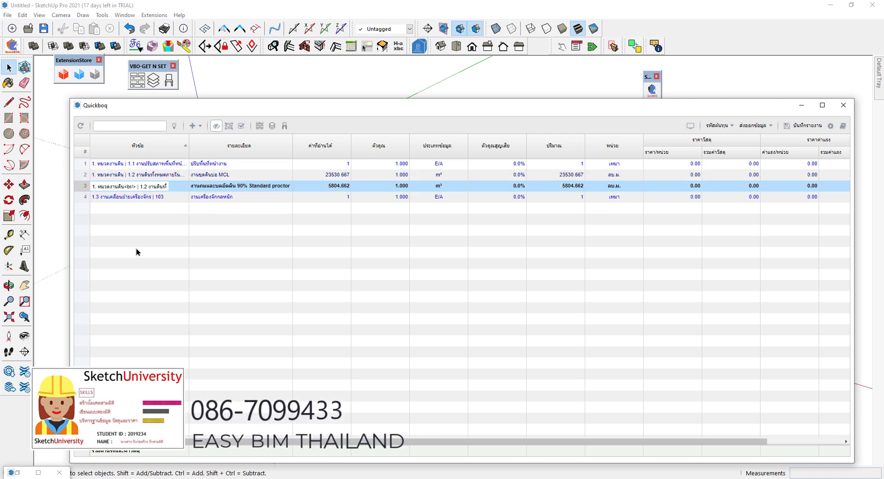
double_click(130, 197)
text(1)
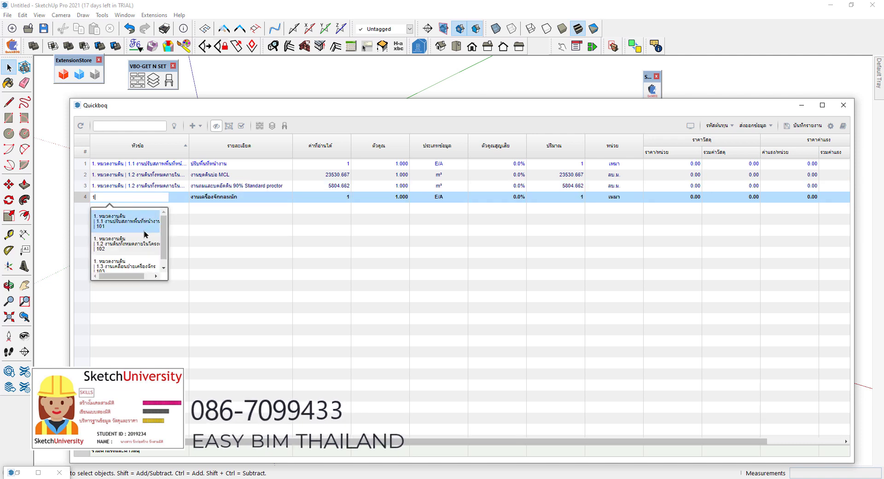
click(138, 265)
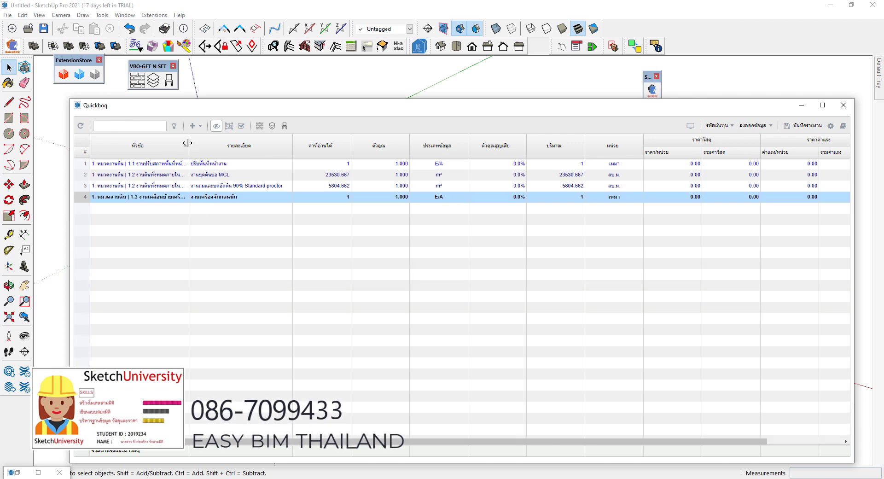
Widen the หัวข้อ column and move and enlarge the Quickboq window to reveal the labour columns
drag(189, 145, 213, 145)
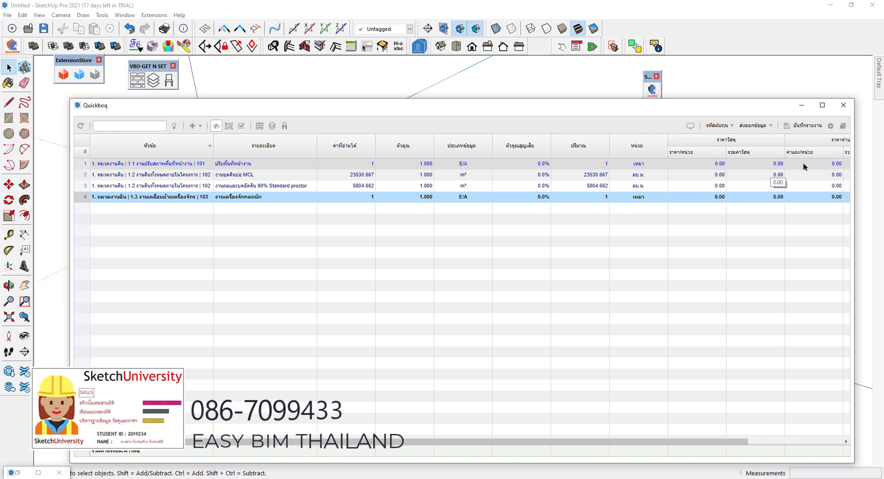
drag(769, 105, 716, 107)
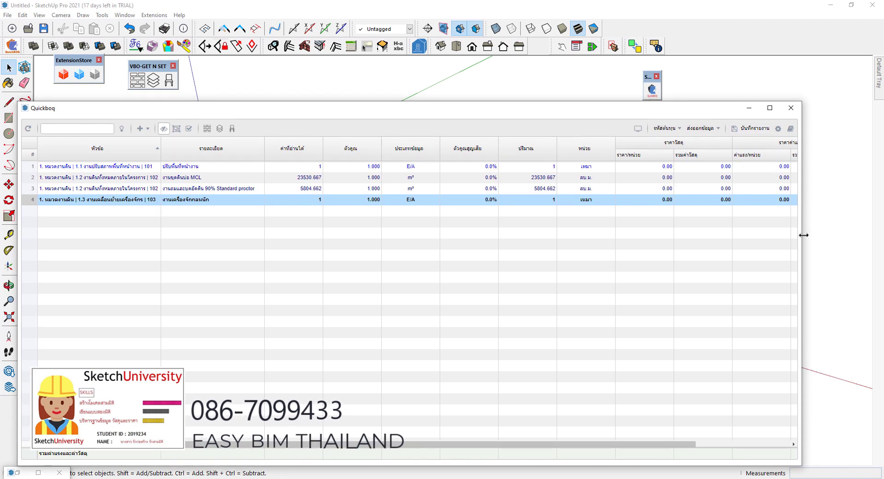
drag(804, 235, 866, 235)
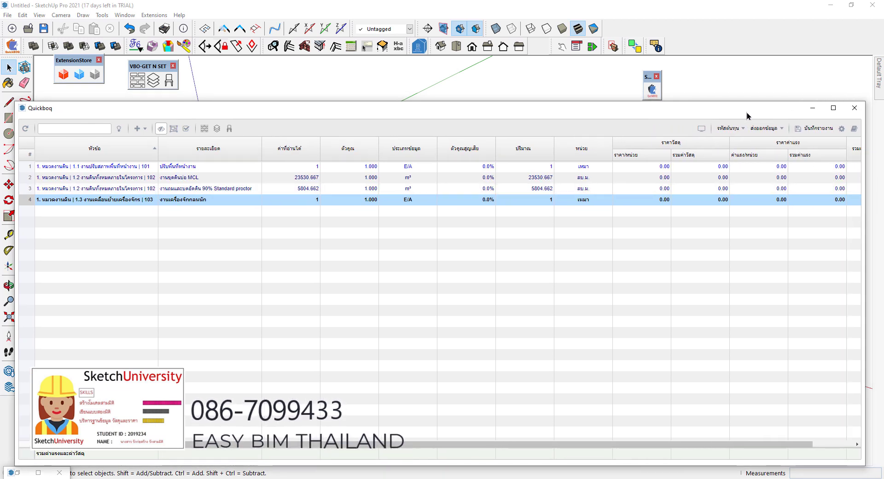
drag(746, 112, 698, 112)
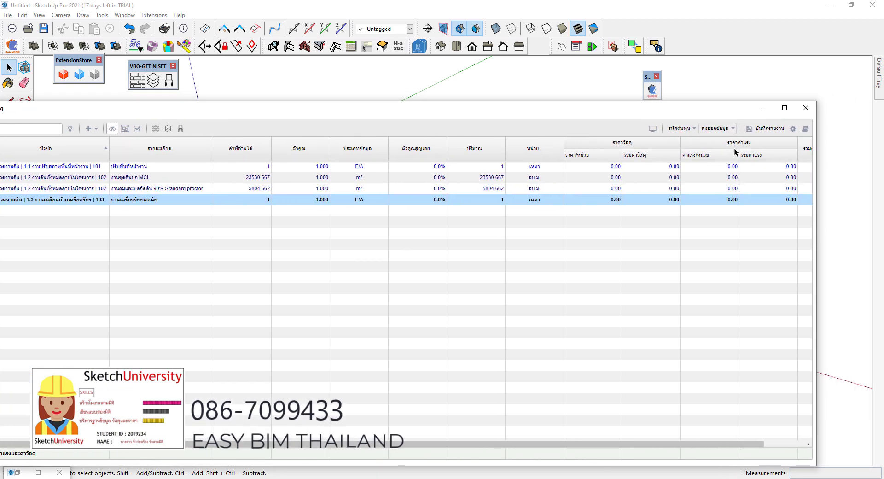
click(754, 167)
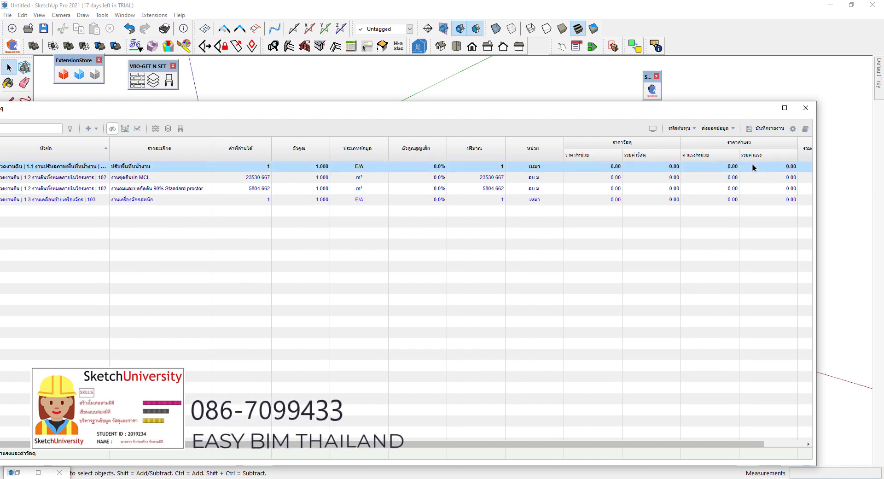
Enter labour unit prices of 200 and 35 on the first two rows, then reveal the table's left edge
double_click(716, 168)
text(2)
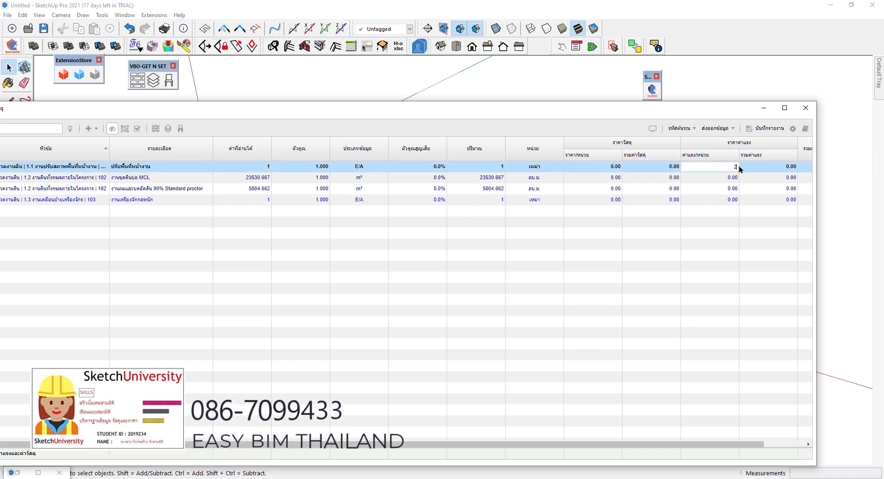
text(00000)
key(Return)
click(729, 180)
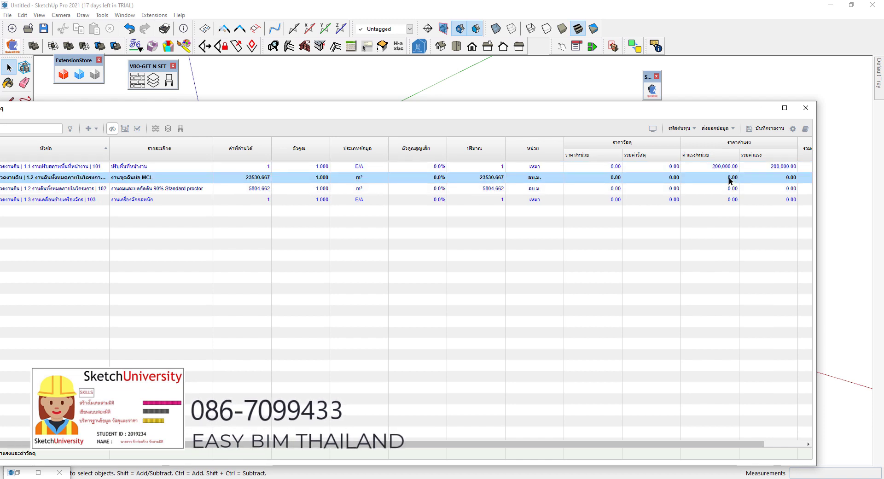
click(729, 180)
text(35)
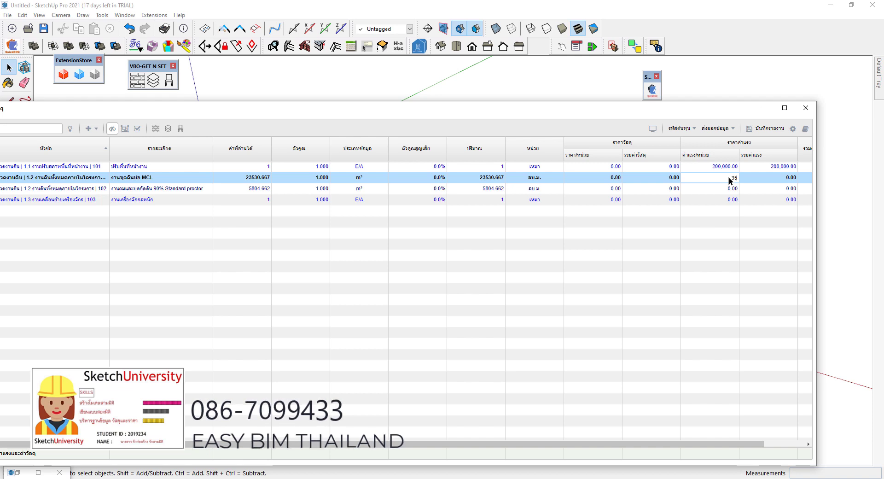
key(Return)
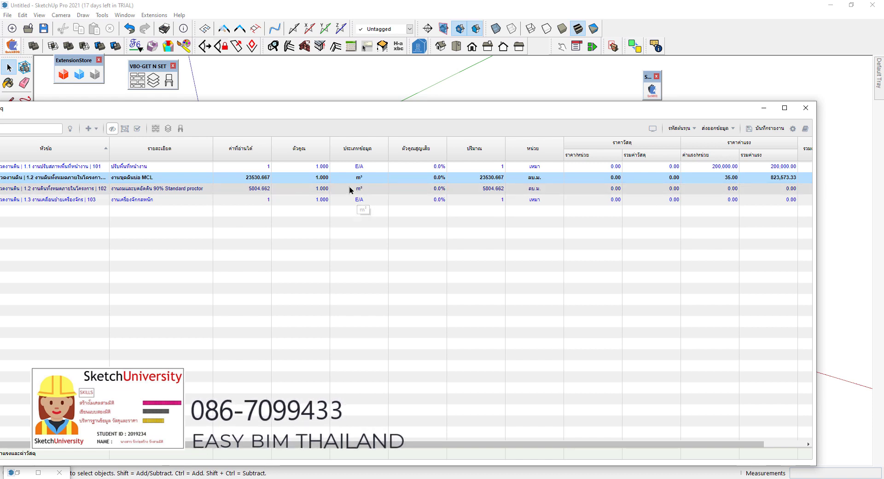
drag(330, 107, 378, 104)
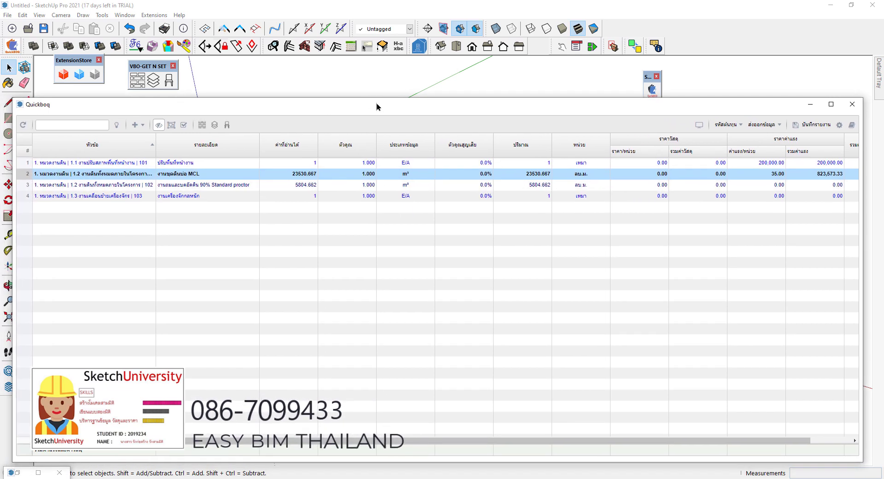
click(365, 186)
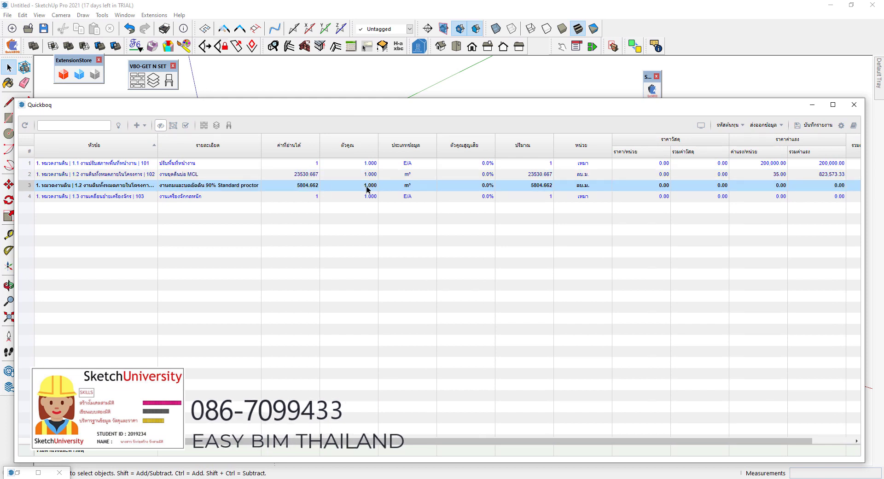
Change the compaction row's multiplier formula to 1/0.3 (3.333) and autofit the รายละเอียด column
right_click(367, 186)
click(394, 258)
text(=1)
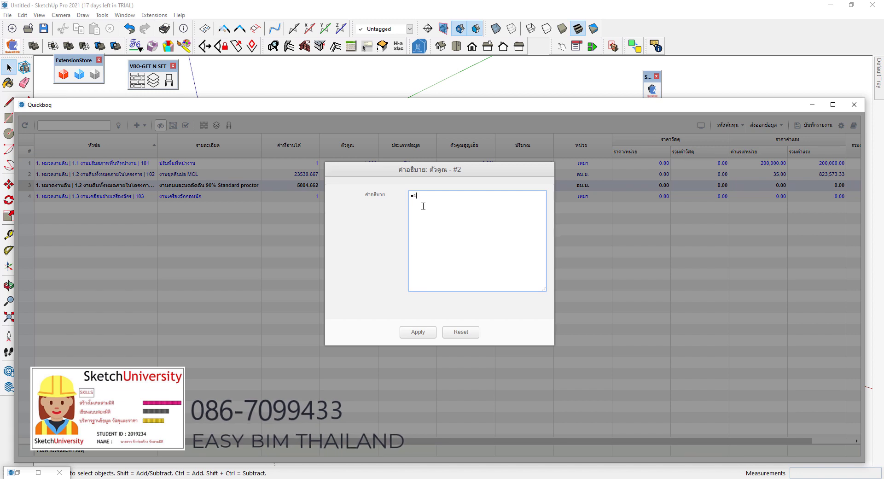
text(/0.3)
click(417, 332)
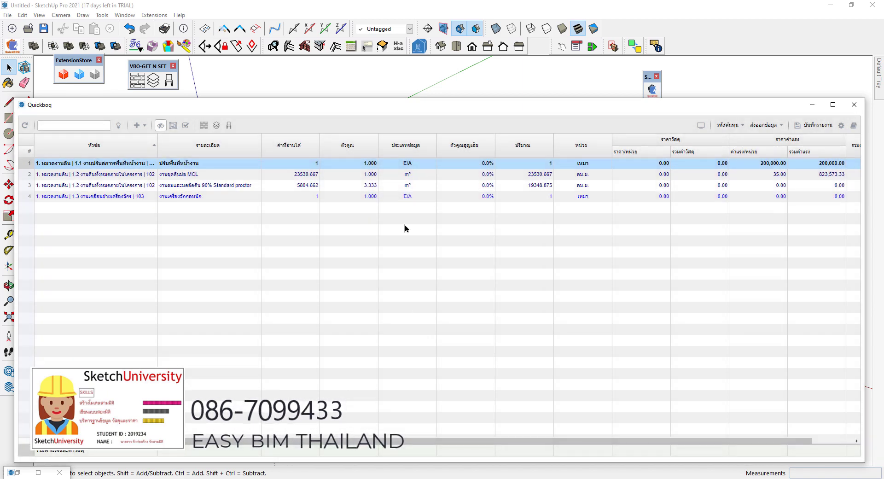
click(370, 186)
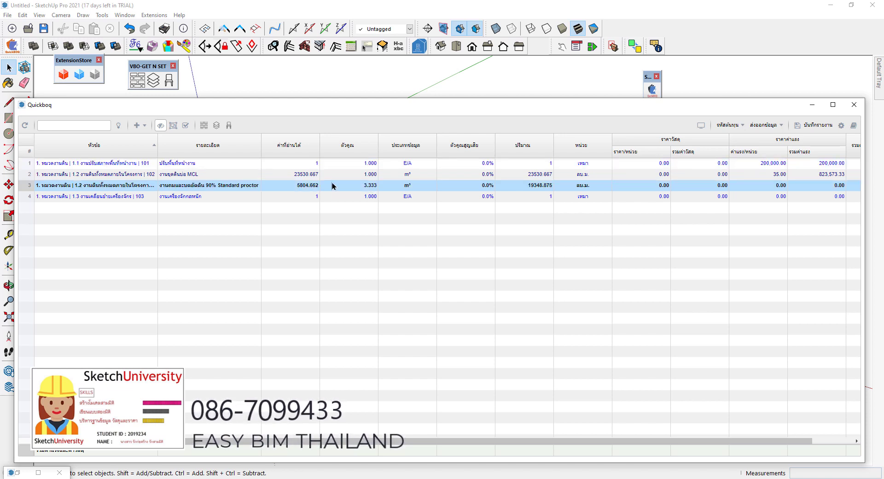
double_click(261, 142)
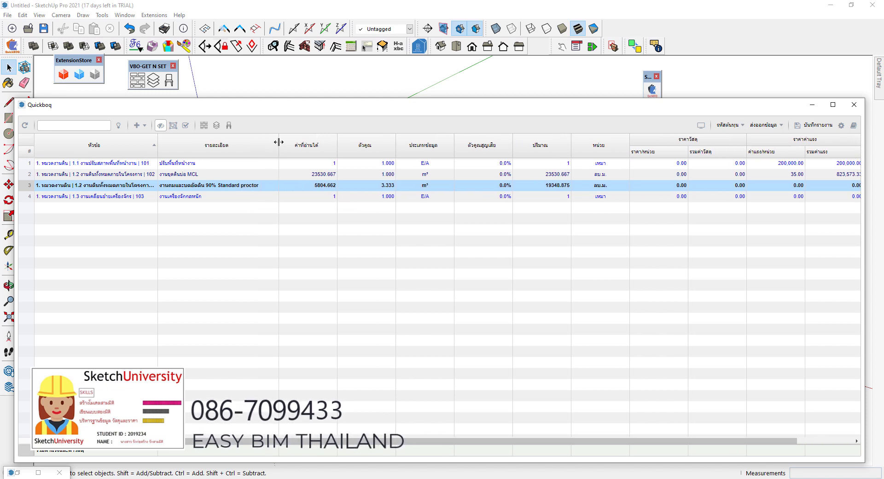
Add the comment 'บดอัดดินทุกๆ 30 ซม.' to the compaction row's description
right_click(246, 186)
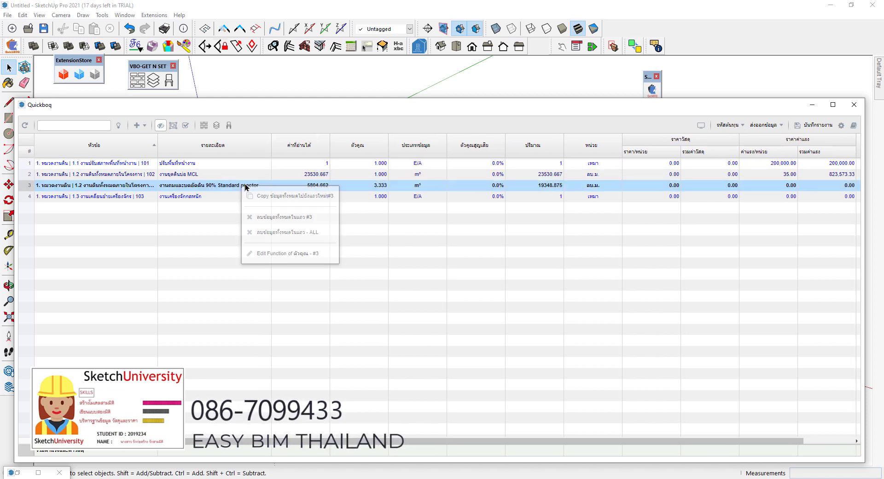
click(291, 254)
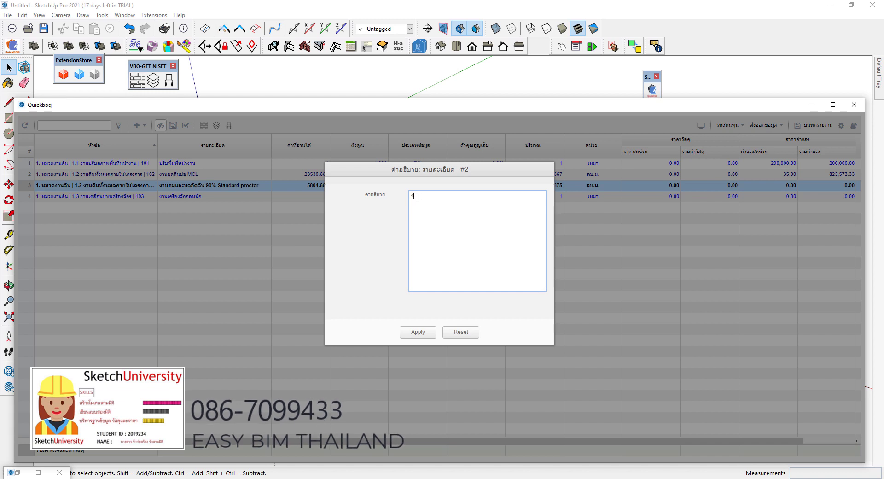
text(ม)
text(ั)
text(ดินท)
text(ุก)
text(30)
key(BackSpace)
key(BackSpace)
text(30)
text( ช)
text(.)
text(ม)
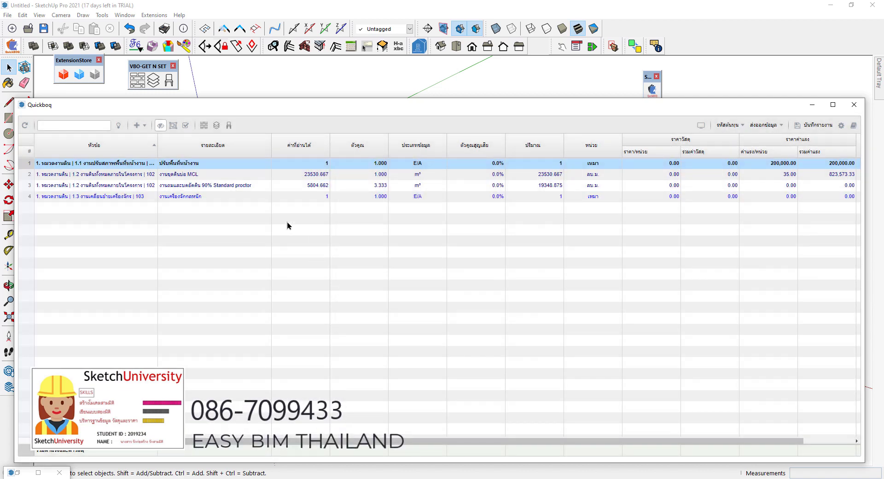
click(241, 190)
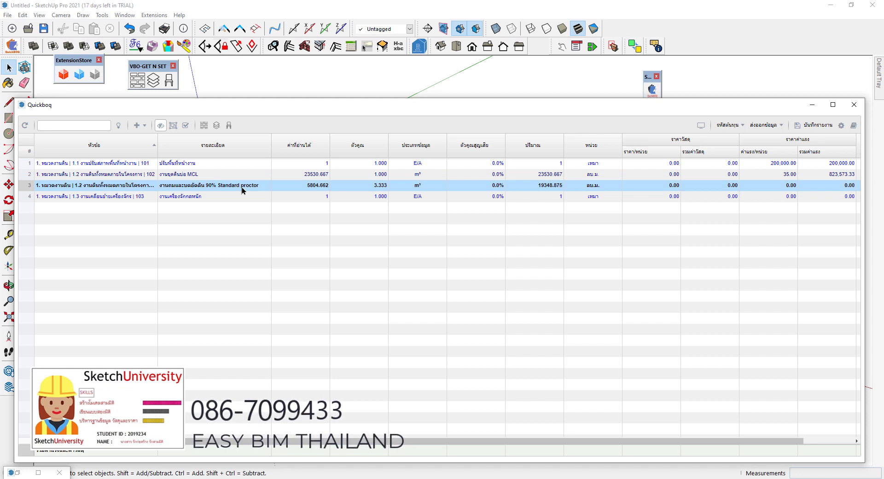
Enable แสดง Comment in the Quickboq settings so the compaction note displays
click(841, 125)
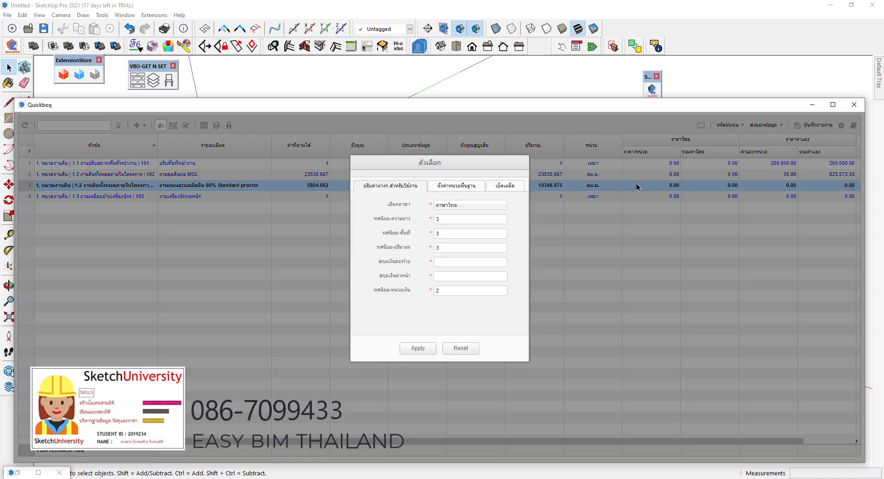
click(502, 186)
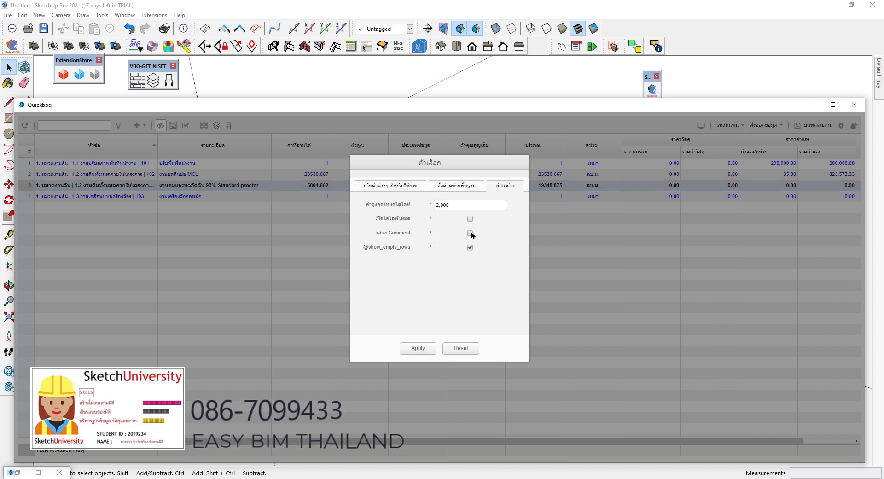
click(469, 248)
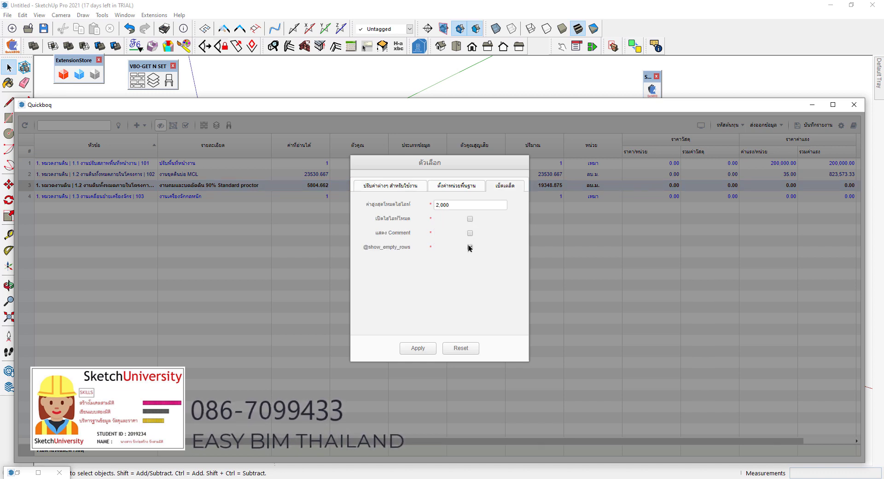
click(427, 345)
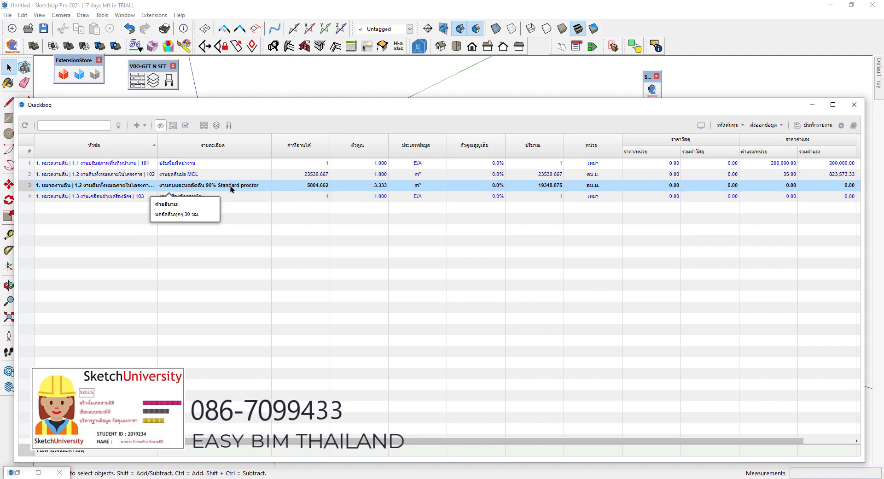
Set the compaction row's unit to ตร.ม. and labour to 25, and the machinery row's labour to 250,000
double_click(158, 148)
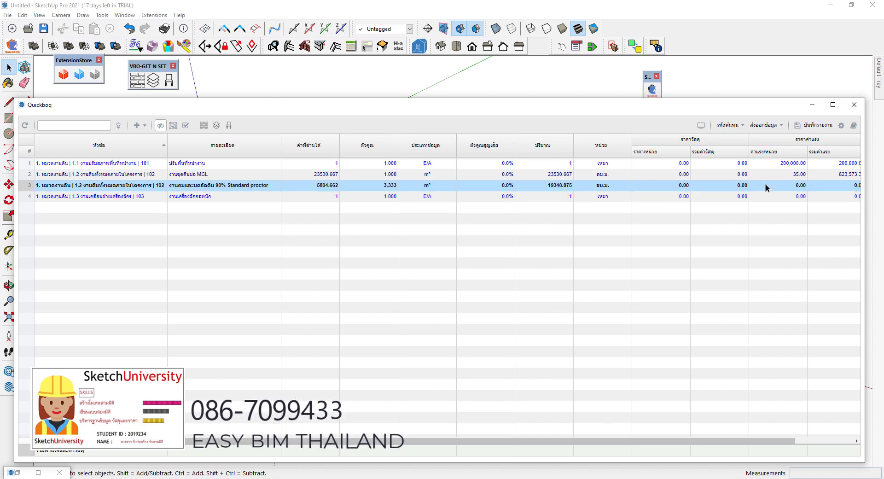
double_click(606, 186)
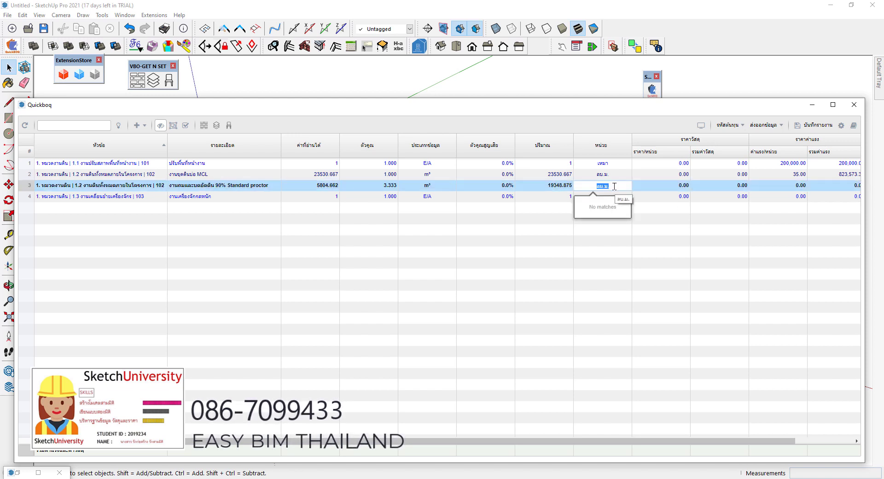
text(ล)
click(684, 250)
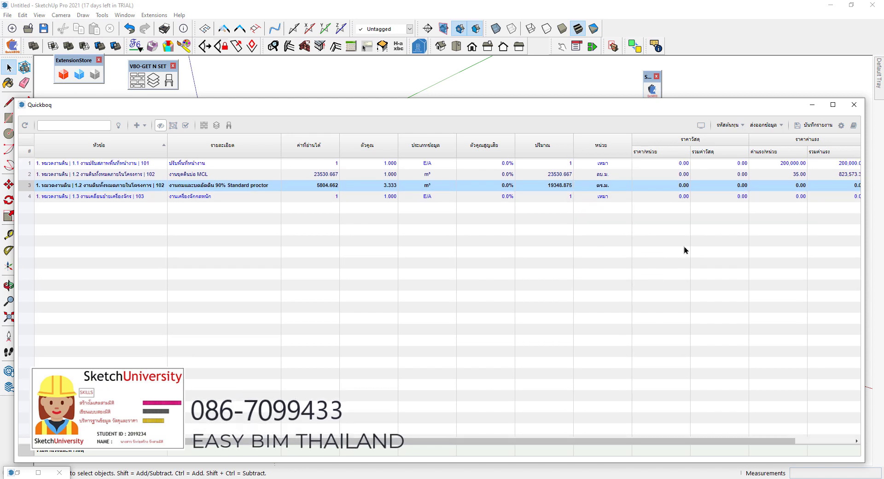
double_click(790, 183)
text(5)
click(784, 226)
double_click(792, 196)
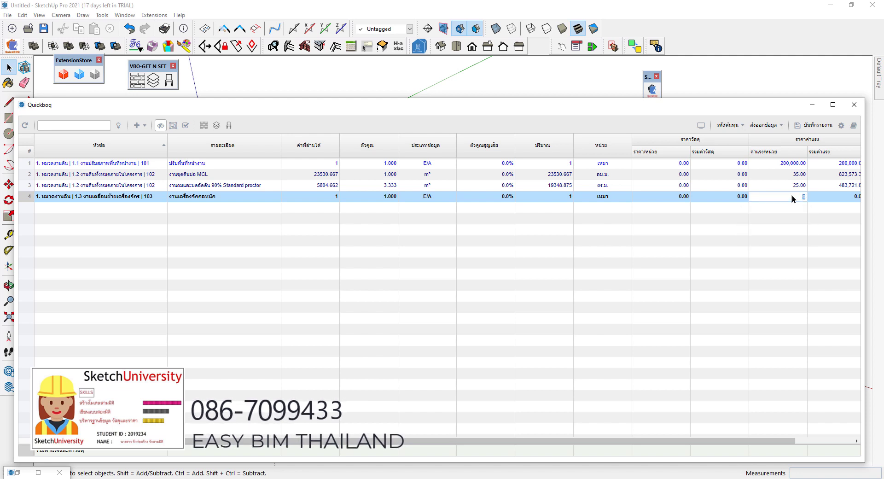
text(250000)
key(Return)
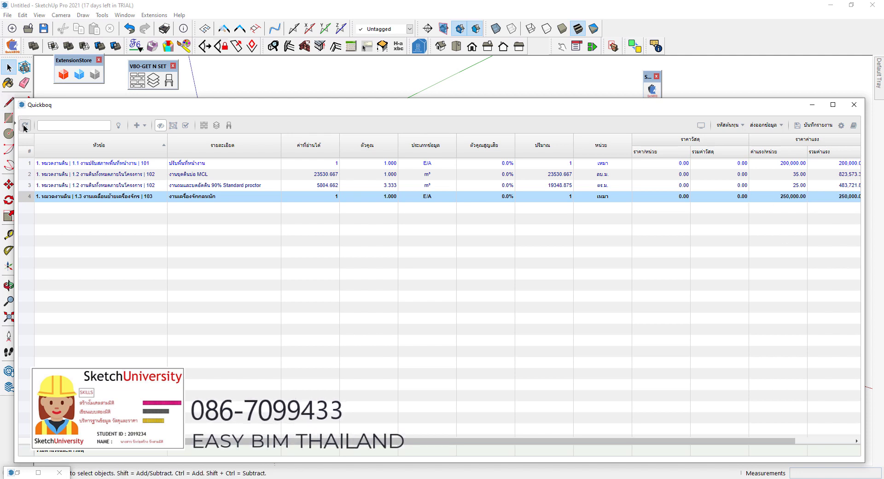
Open the grouped cost-code summary and widen its description column to fit
click(701, 125)
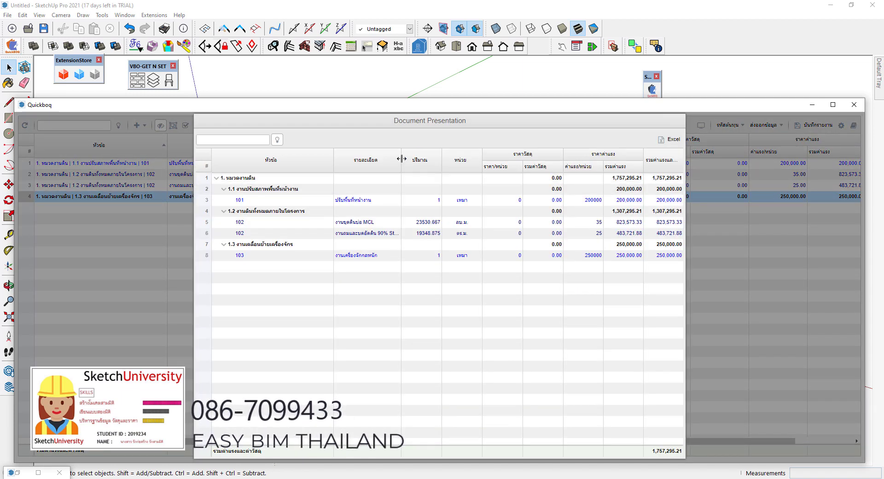
double_click(401, 159)
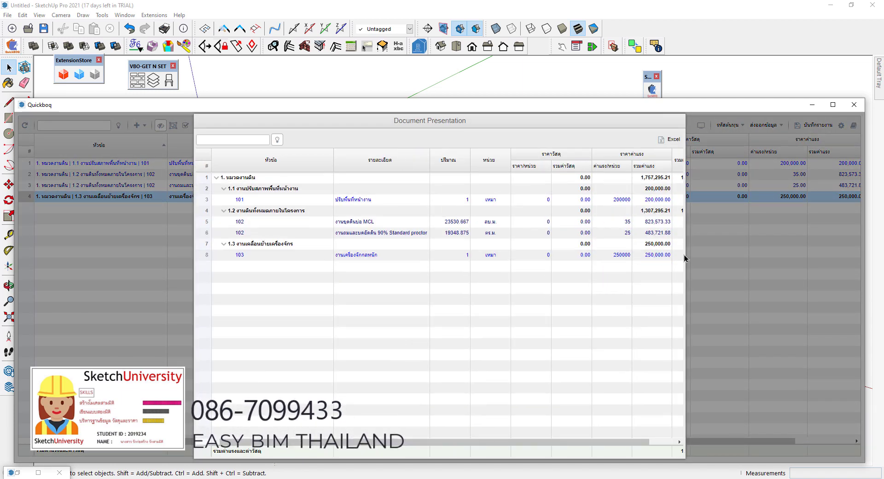
mouse_move(483, 438)
mouse_down()
mouse_move(542, 440)
mouse_move(430, 441)
mouse_up()
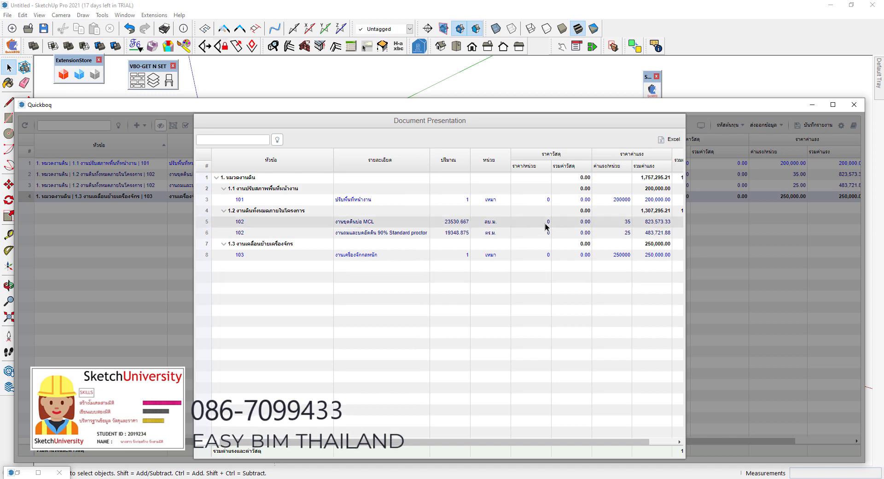
Match the summary's excavation, compaction, site-preparation and machinery rows to the model boxes
mouse_move(565, 106)
mouse_down()
mouse_move(568, 265)
mouse_move(576, 247)
mouse_up()
mouse_move(333, 90)
middle_down()
mouse_move(331, 110)
mouse_move(390, 134)
mouse_move(385, 232)
middle_up()
click(371, 362)
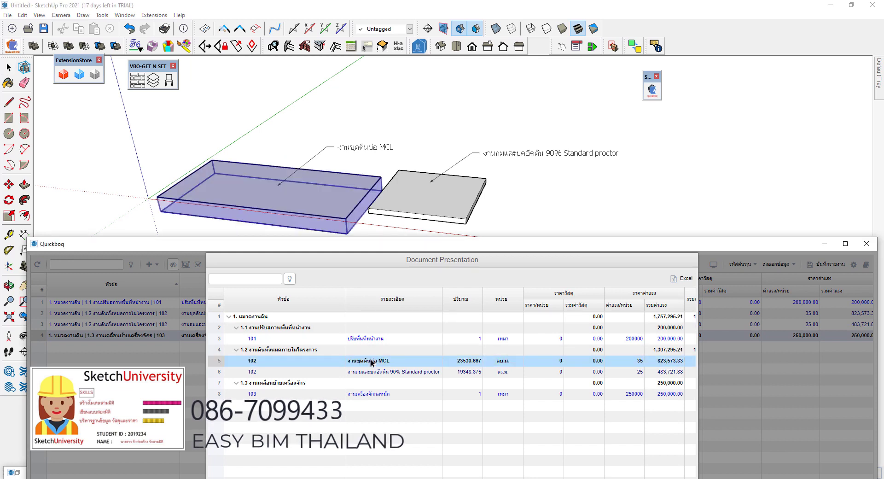
click(380, 371)
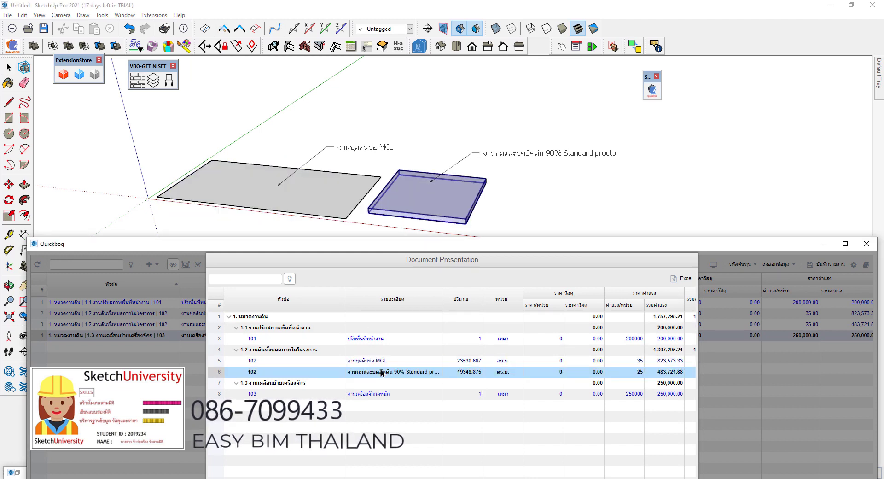
click(380, 360)
click(380, 373)
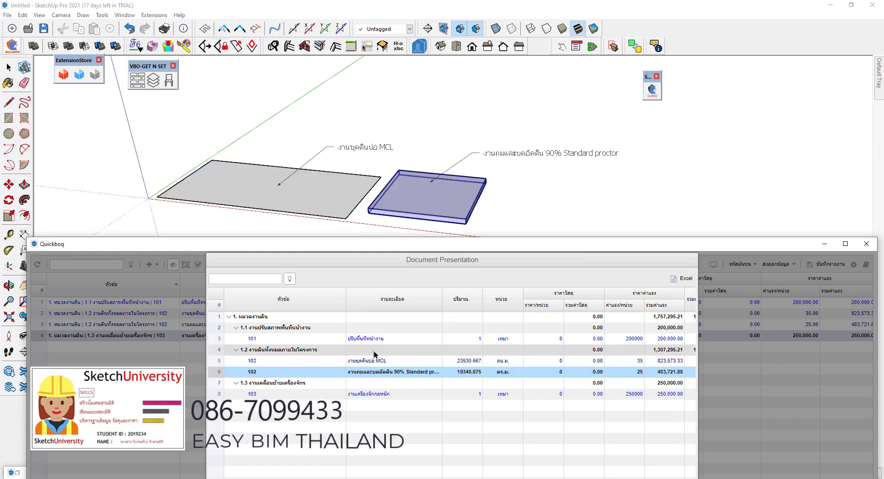
click(371, 339)
click(378, 393)
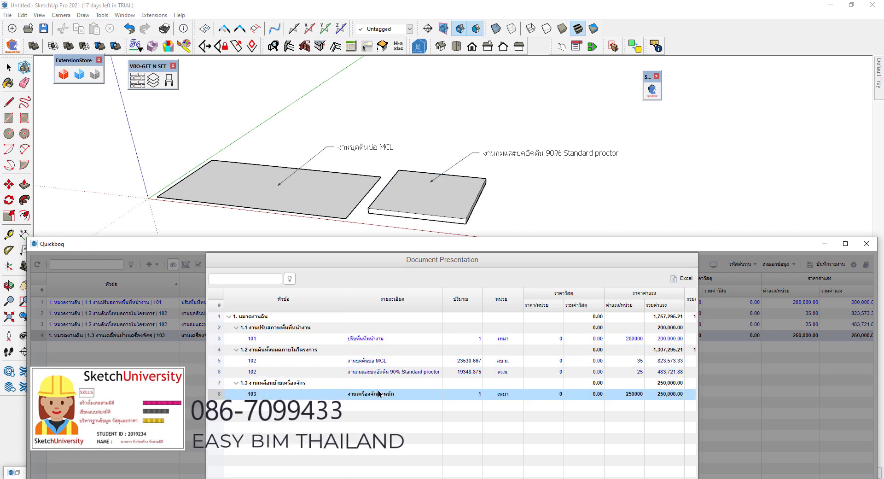
mouse_move(452, 244)
mouse_down()
mouse_move(429, 98)
mouse_move(406, 77)
mouse_up()
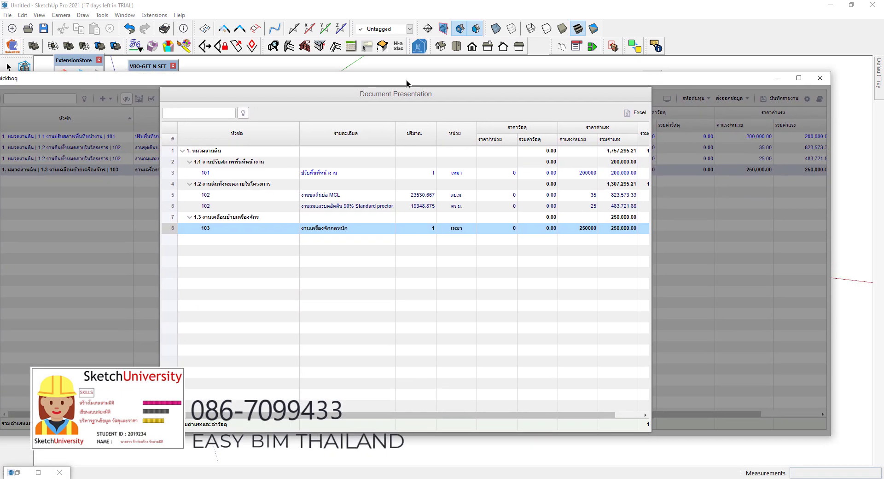
Choose the multi-sheet cost-code report template for the Excel export
click(644, 114)
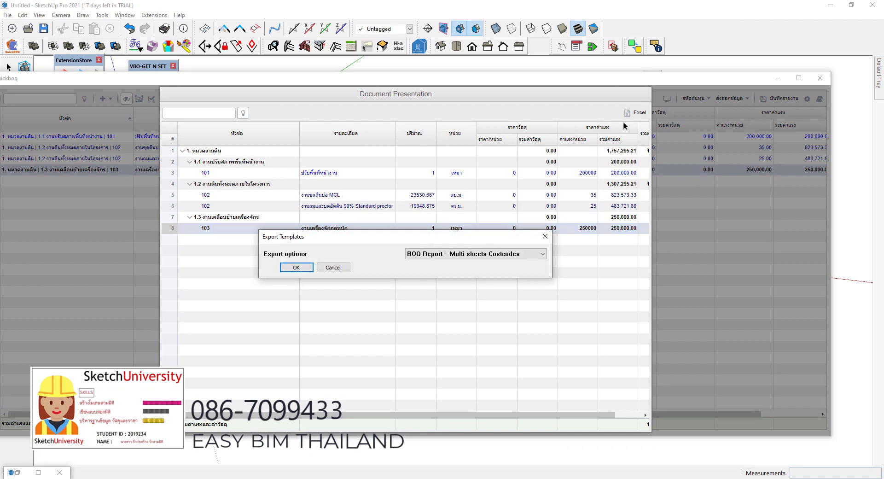
click(484, 254)
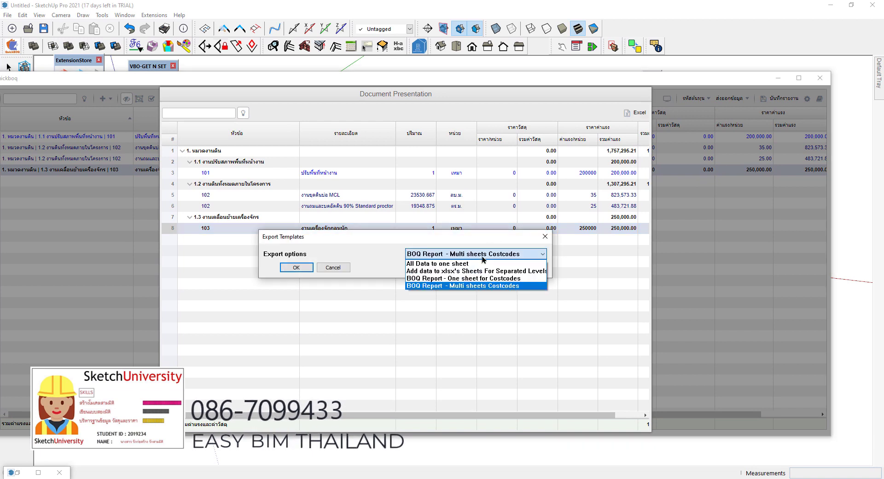
click(470, 286)
click(296, 267)
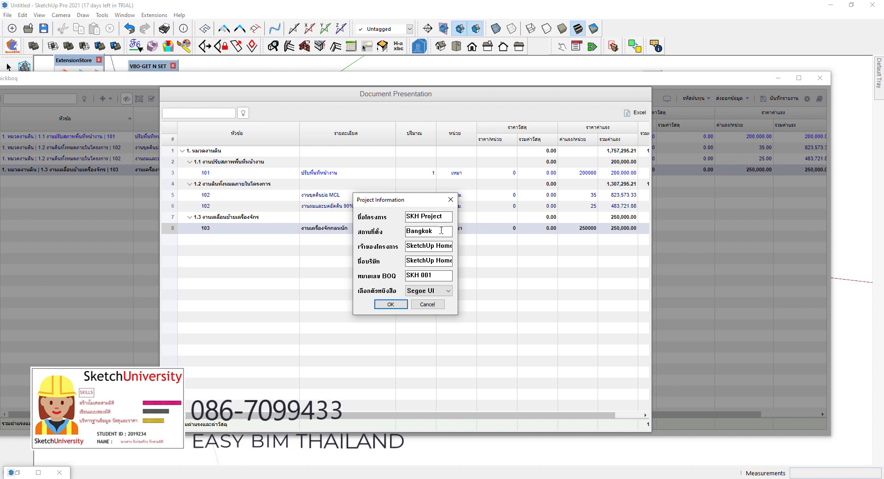
Set the export font to Cordia New and save it as 'TEST EASY BIM AUTO-BOQ 01' on the Desktop
click(437, 293)
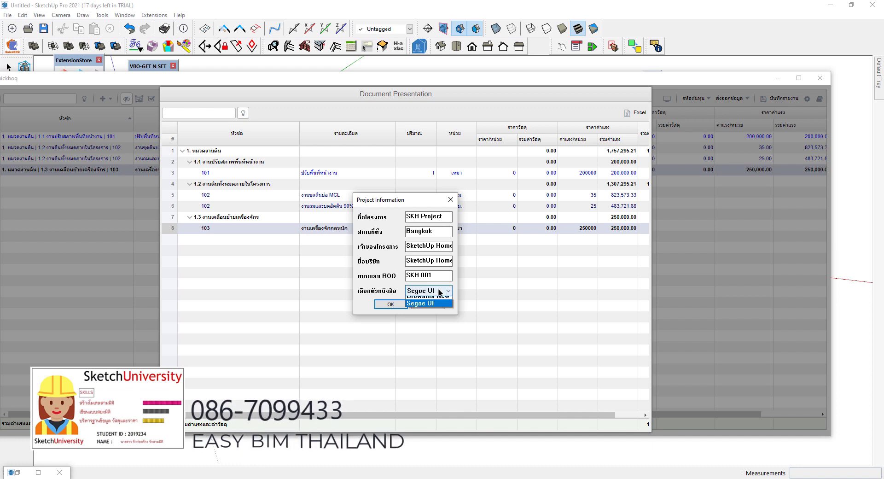
click(435, 305)
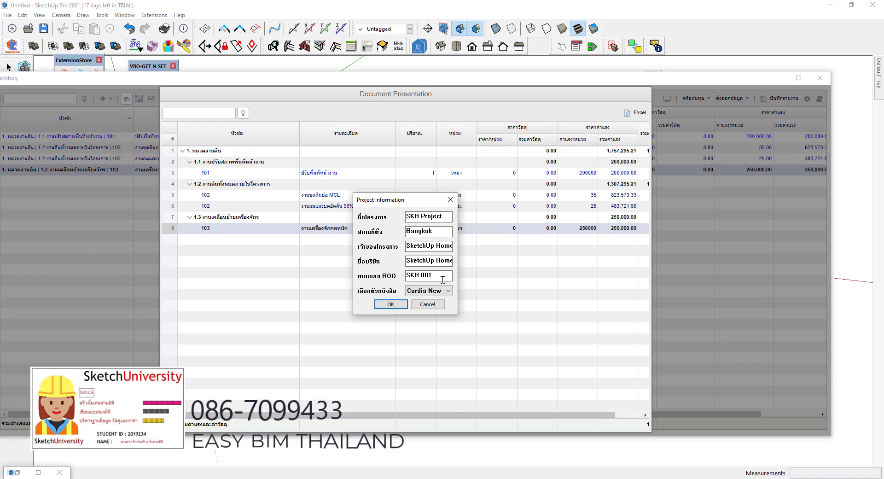
click(390, 304)
text(TEST EASY BIM AUTO-BOQ 01)
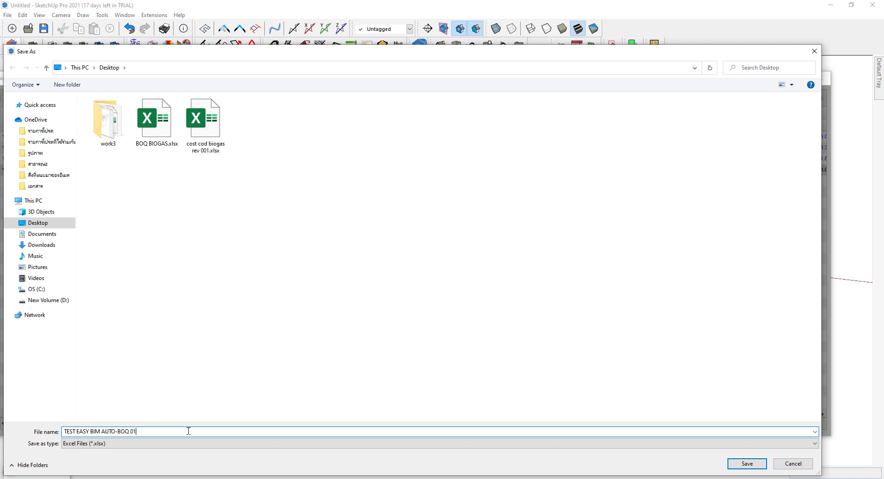
key(Return)
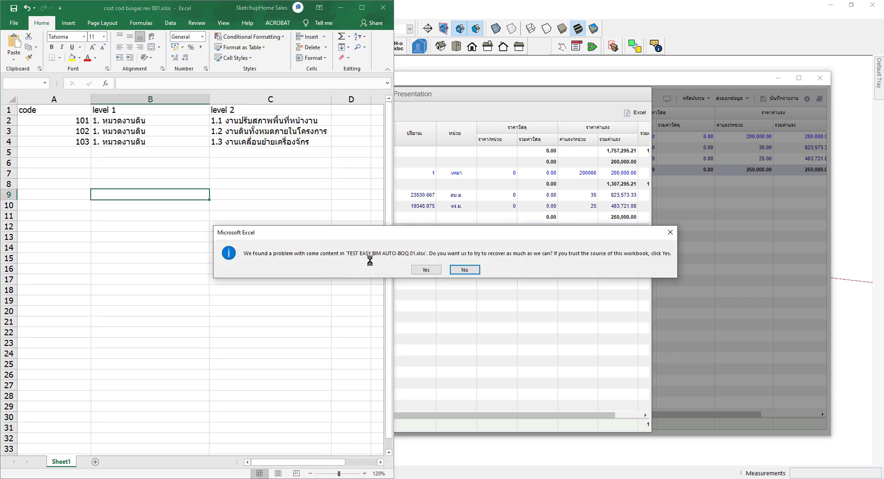
Recover the exported workbook, dismiss the repairs report and maximize the window
click(414, 270)
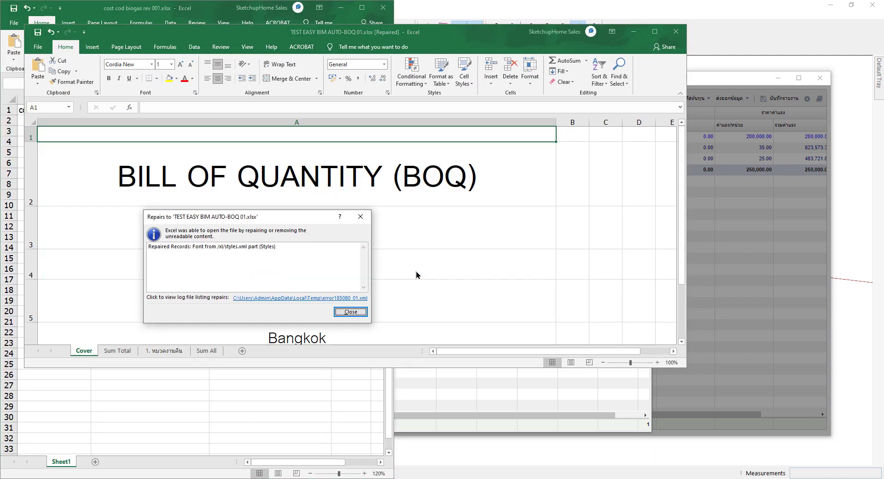
click(359, 315)
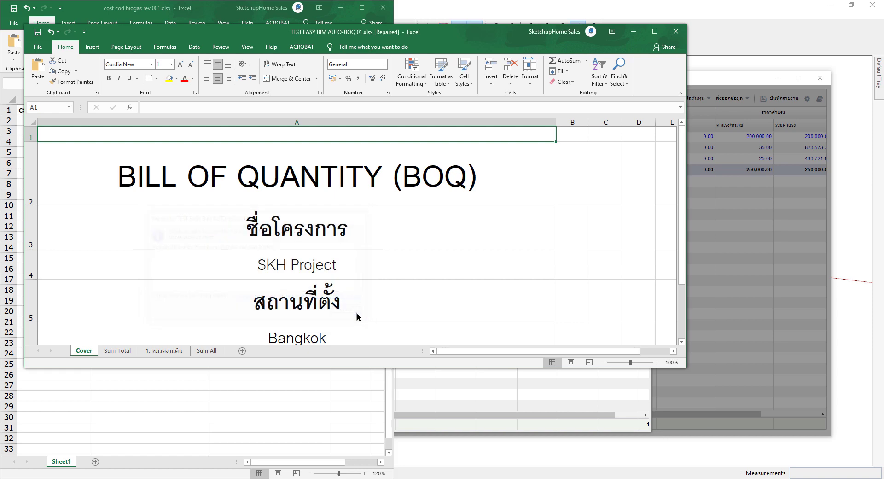
click(654, 31)
scroll(369, 138, down, 1)
scroll(115, 129, up, 1)
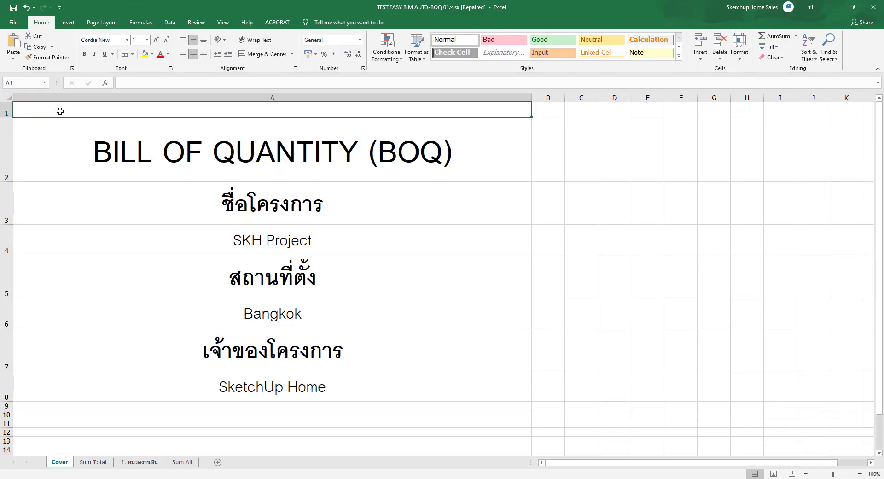
click(7, 110)
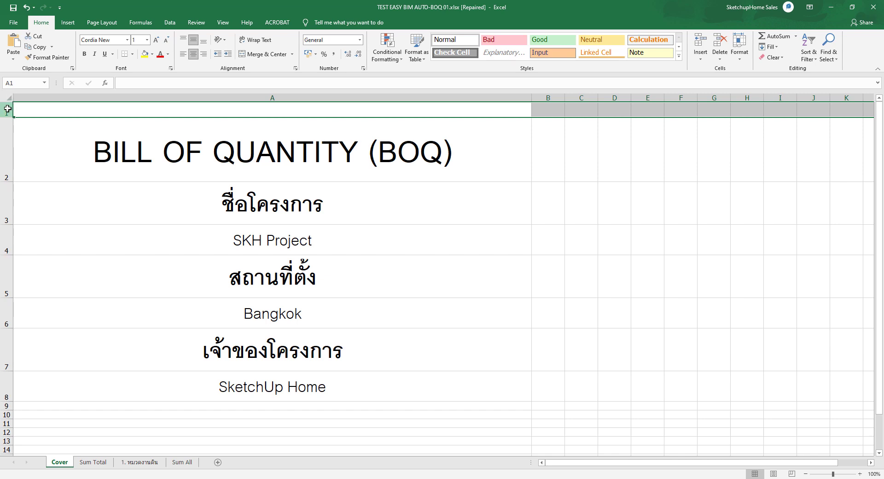
click(8, 97)
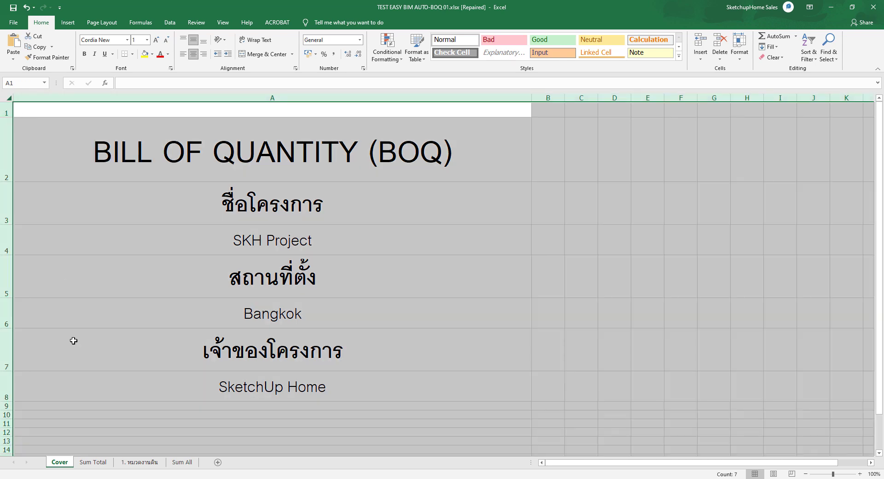
Auto-fit all Sum Total columns and show its numbers in comma style without decimals
click(94, 461)
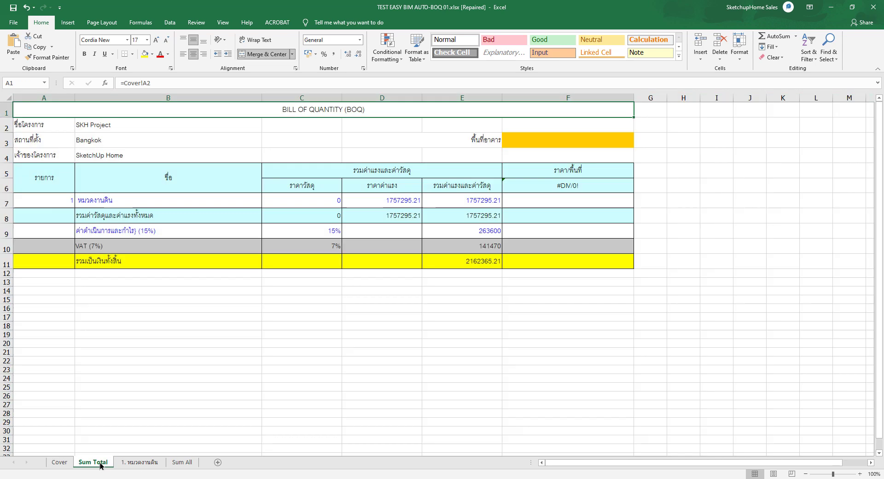
click(8, 97)
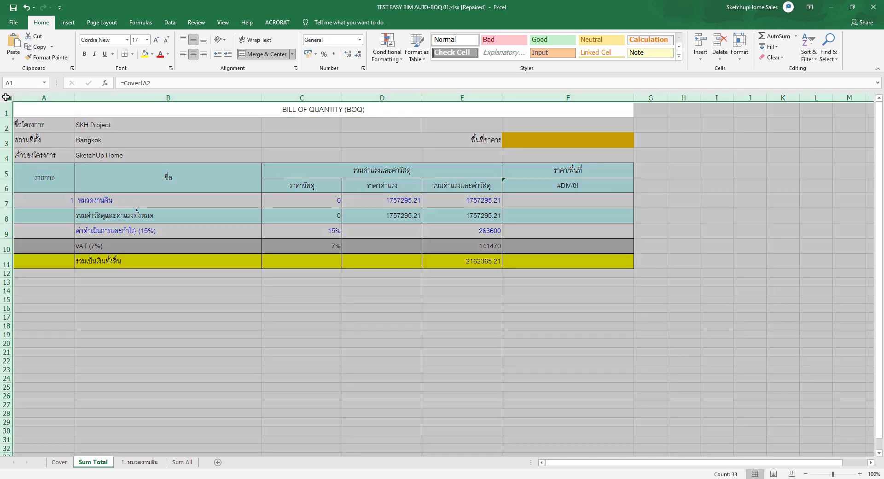
double_click(75, 98)
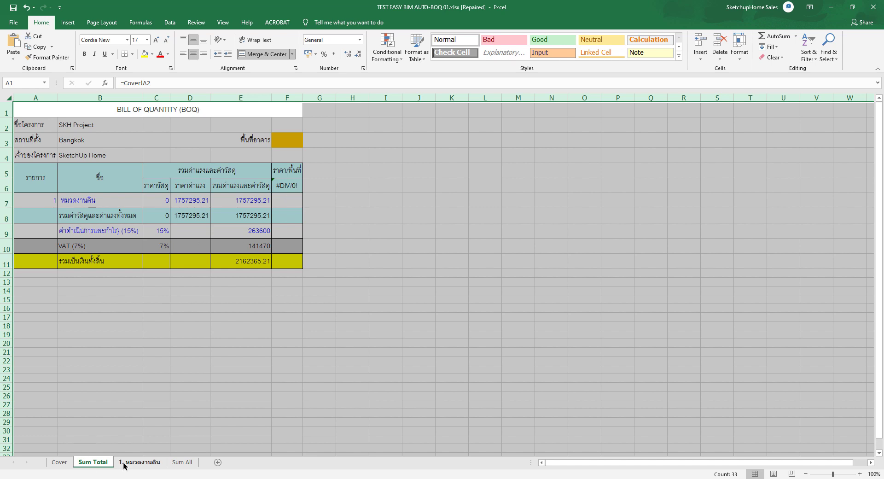
click(333, 54)
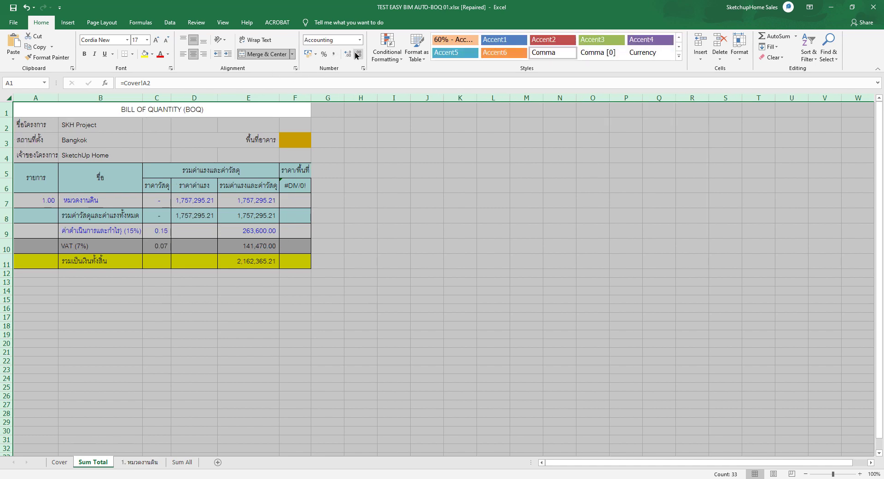
click(357, 54)
click(358, 55)
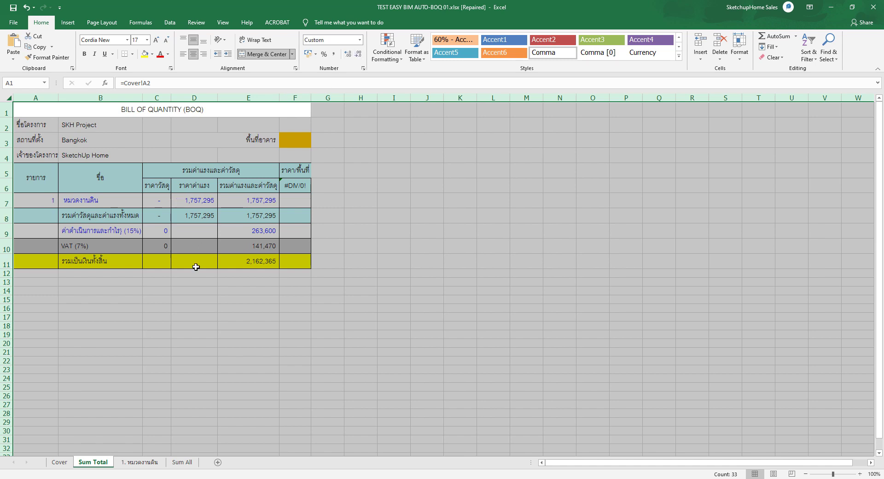
click(128, 465)
Auto-fit the 1. หมวดงานดิน sheet's columns and format its numbers as whole-number comma style
click(8, 98)
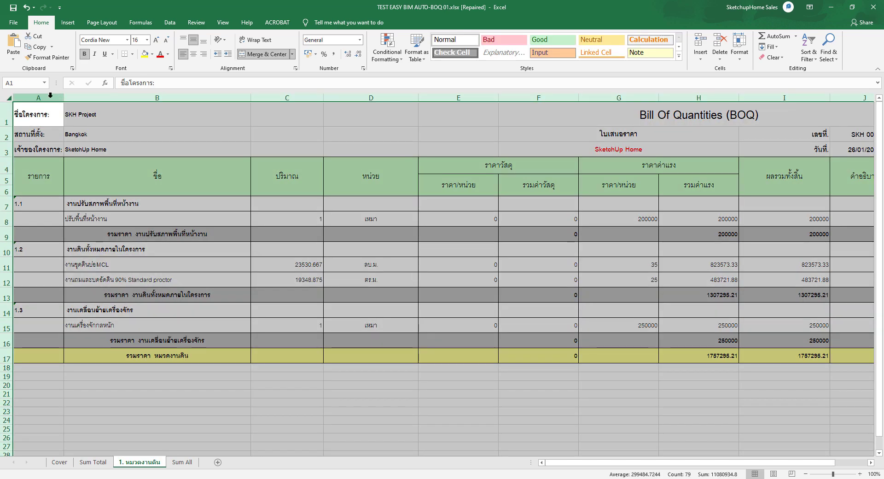
double_click(64, 98)
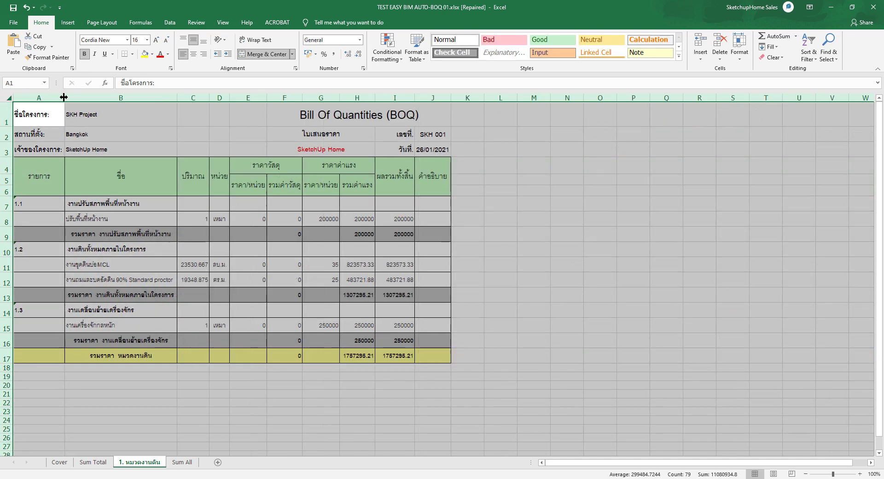
click(337, 55)
click(358, 55)
click(358, 55)
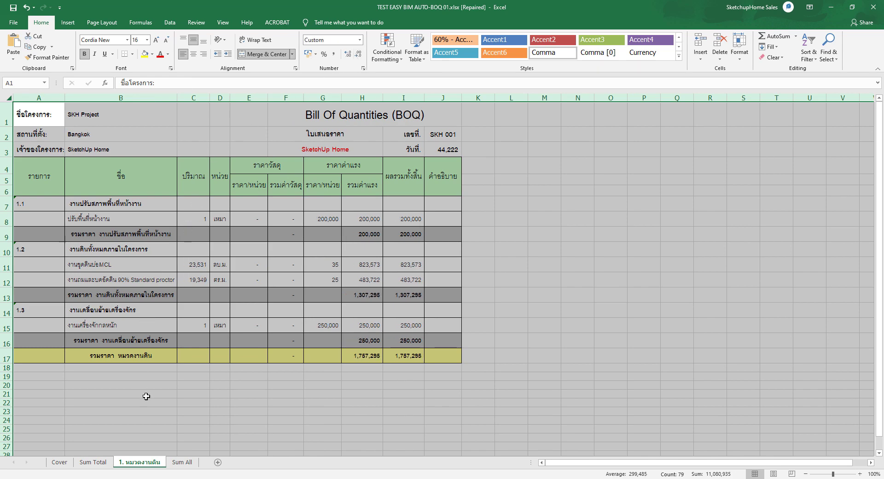
Auto-fit the Sum All sheet's columns and format its numbers as whole-number comma style
click(182, 461)
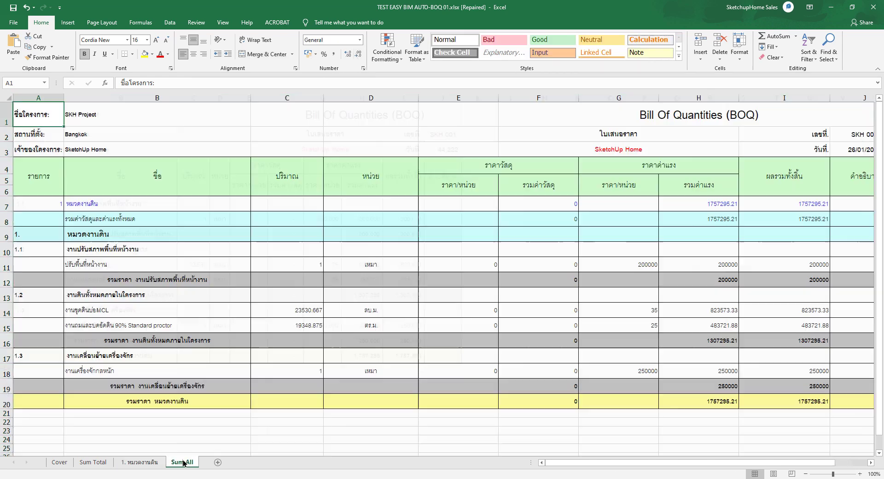
click(7, 95)
double_click(64, 98)
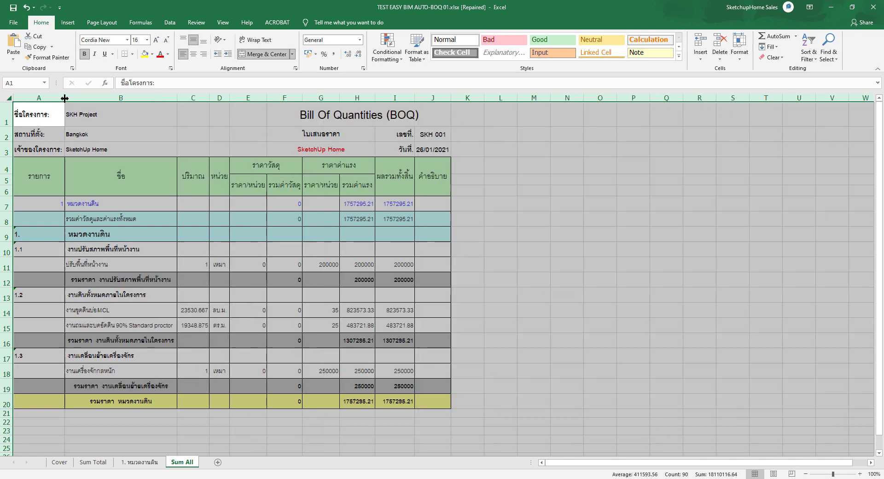
click(334, 54)
click(359, 54)
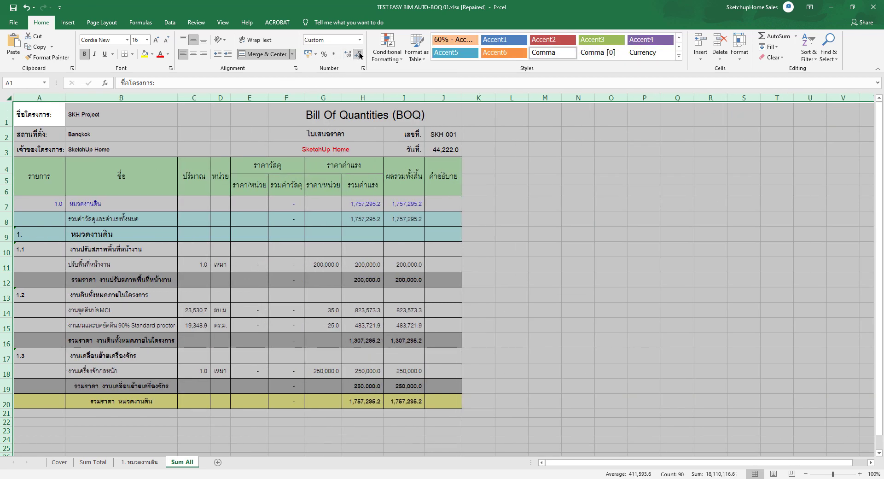
click(359, 53)
scroll(386, 272, down, 1)
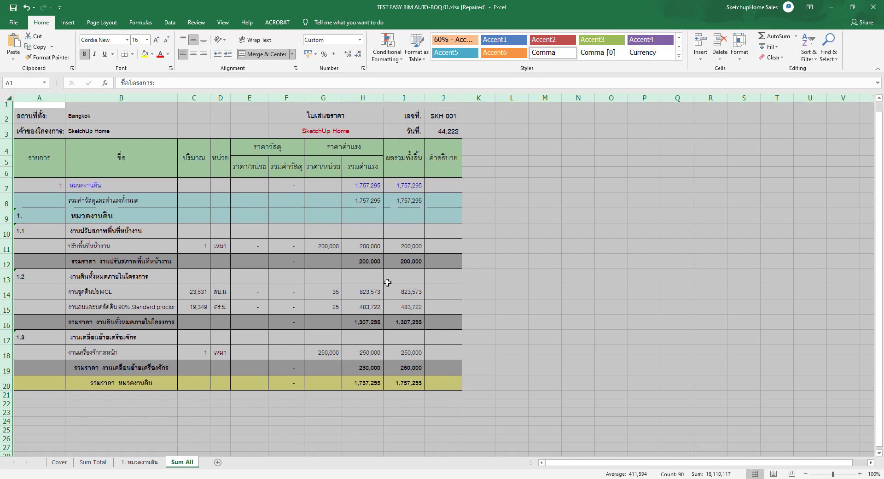
scroll(388, 283, down, 1)
scroll(387, 284, up, 2)
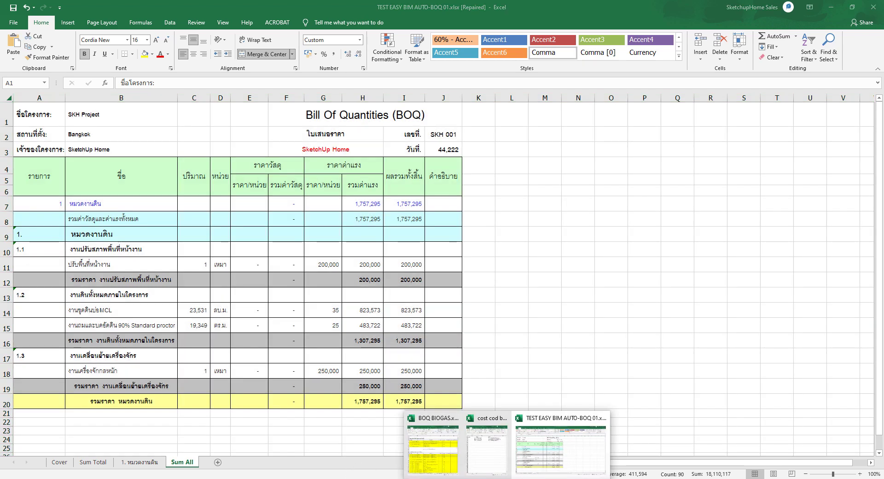
Bring the cost-code workbook to the front alongside the BOQ BIOGAS workbook
click(498, 460)
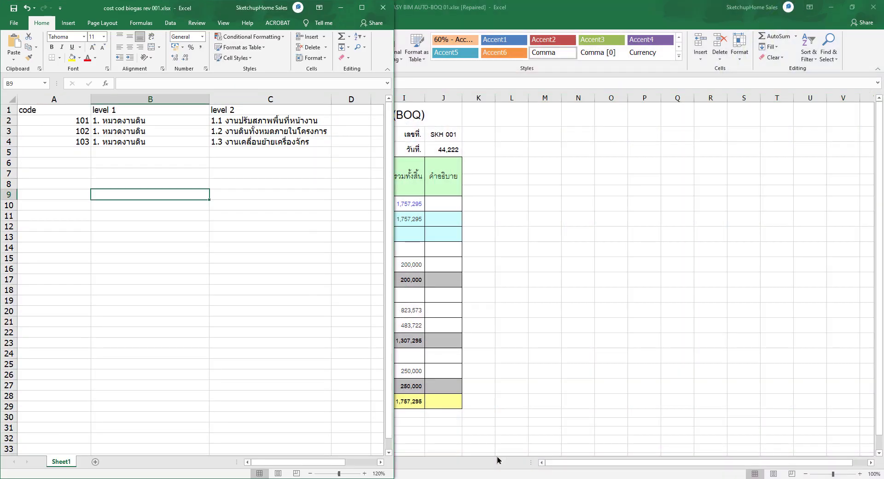
mouse_move(498, 459)
click(542, 453)
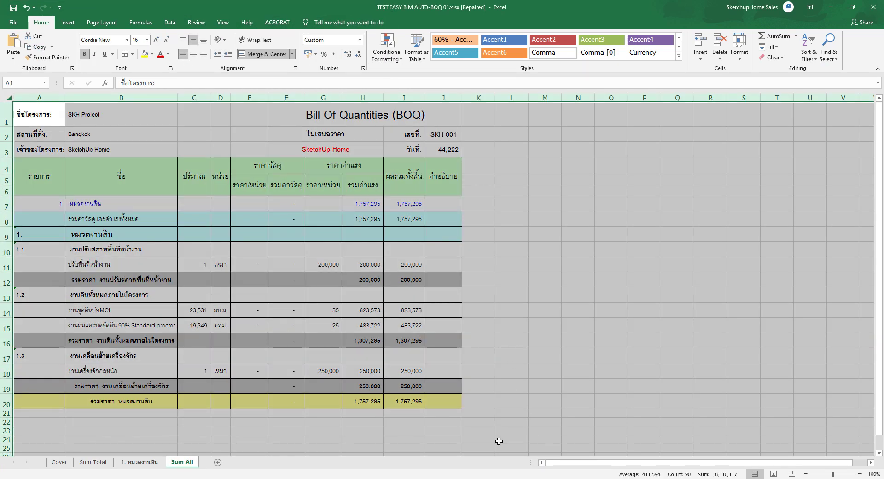
mouse_move(433, 446)
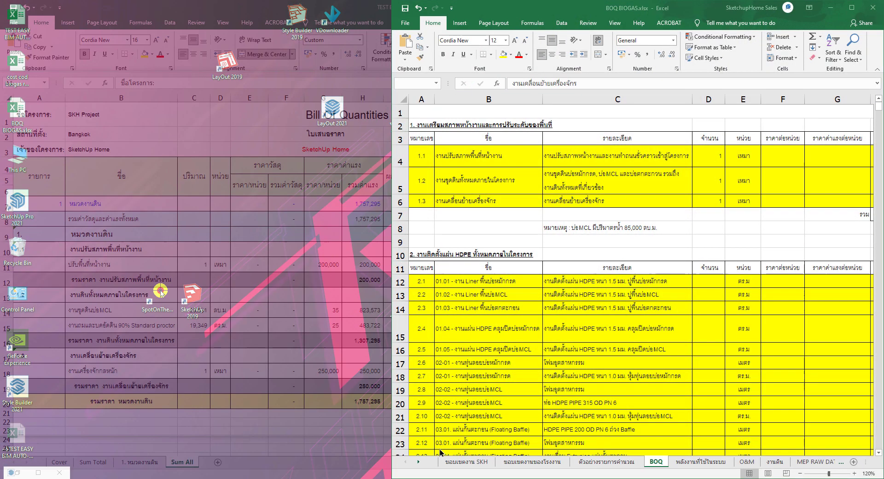
click(439, 453)
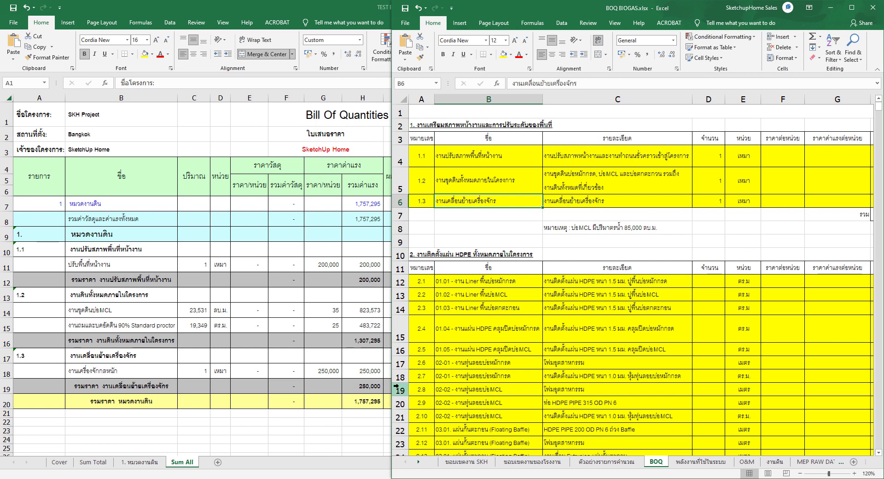
click(497, 428)
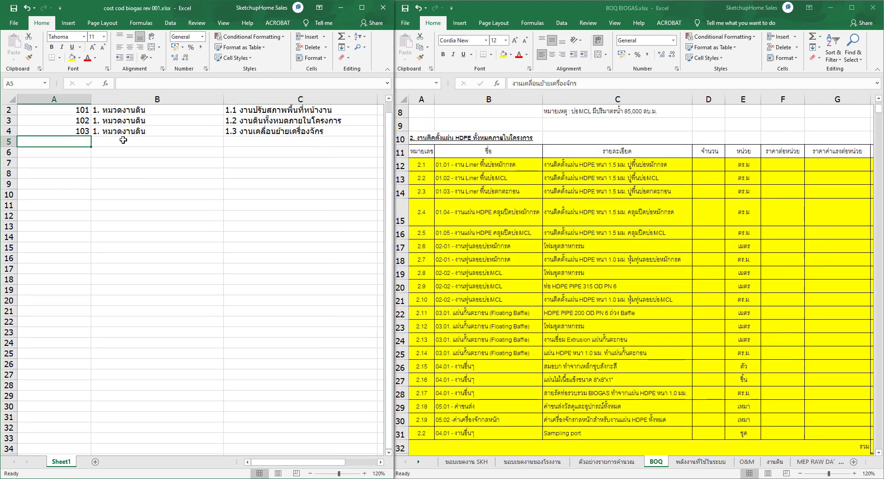
Enter the category heading '2. หมวดงานแผ่น HDPE และวัสดุอื่นๆ' in B5
click(252, 146)
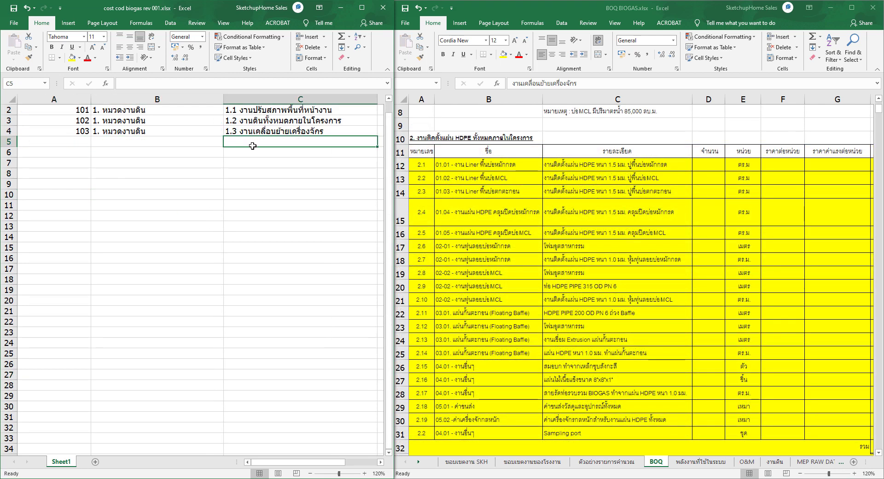
click(163, 145)
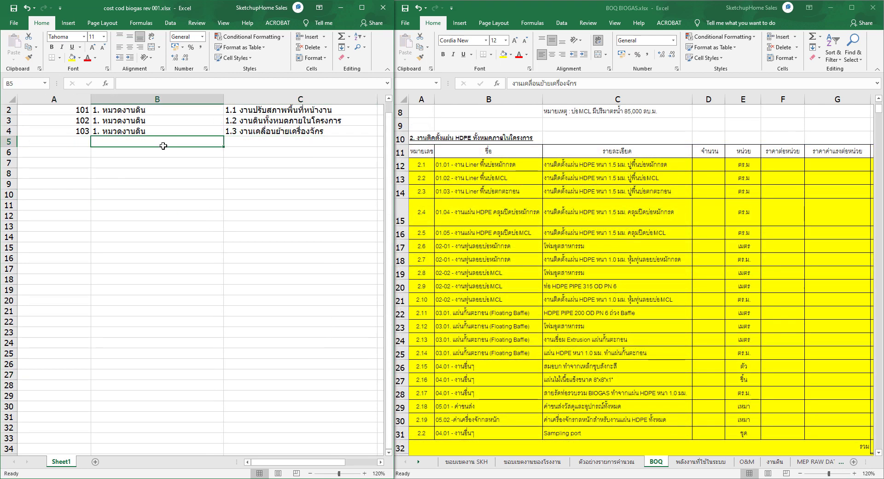
text(2. หมวดงานแผ่ร)
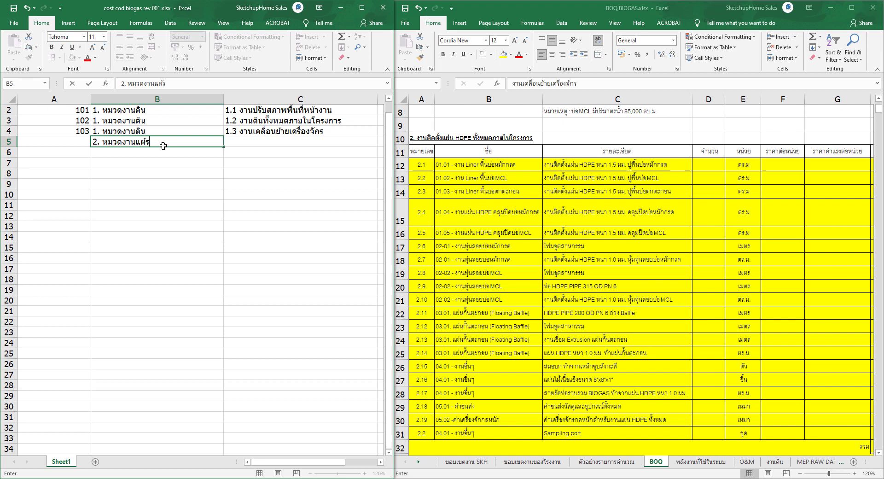
key(BackSpace)
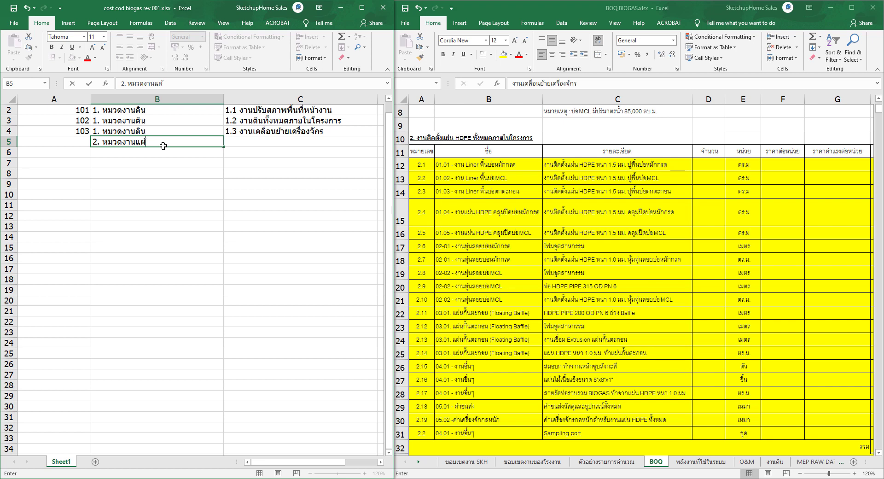
text(น)
key(BackSpace)
text(HDPE )
text(และว)
text(ัสดุอื)
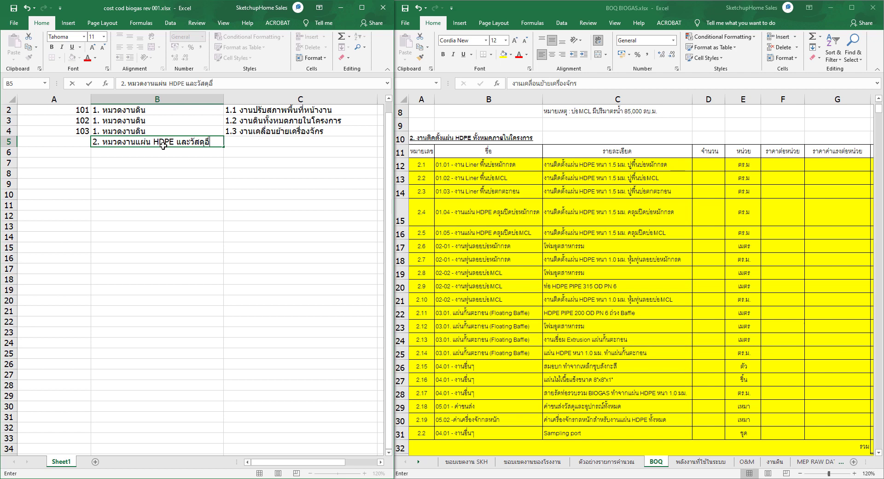
text(่นๆ)
click(230, 220)
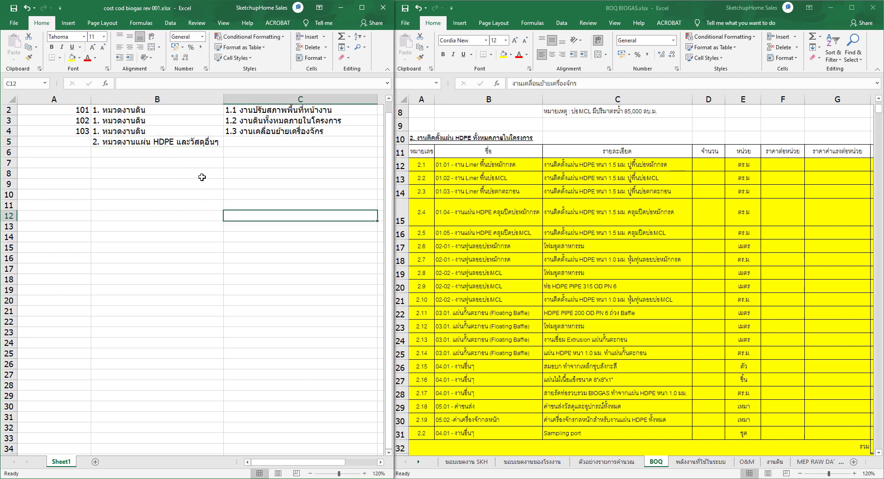
Add sub-items '2.1 งานแผ่น HDPE ทั้งหมดภายในโครงการ' and 2.2 in C5:C6
click(261, 143)
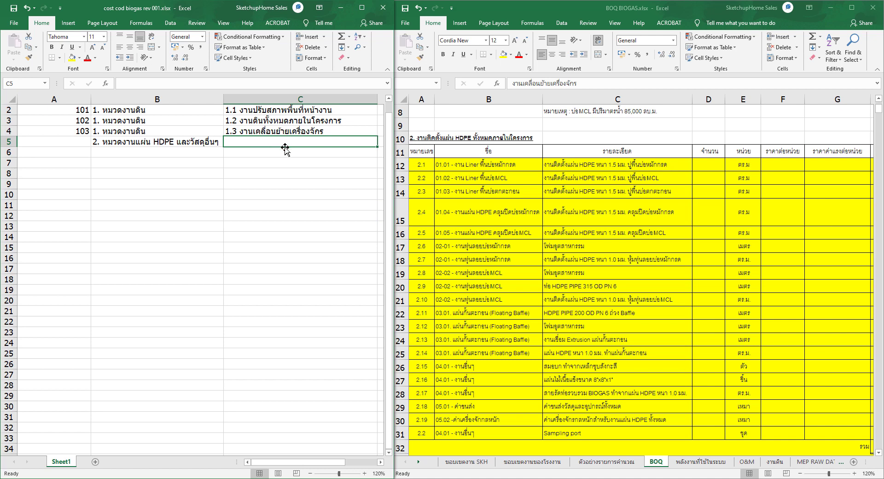
key(alt)
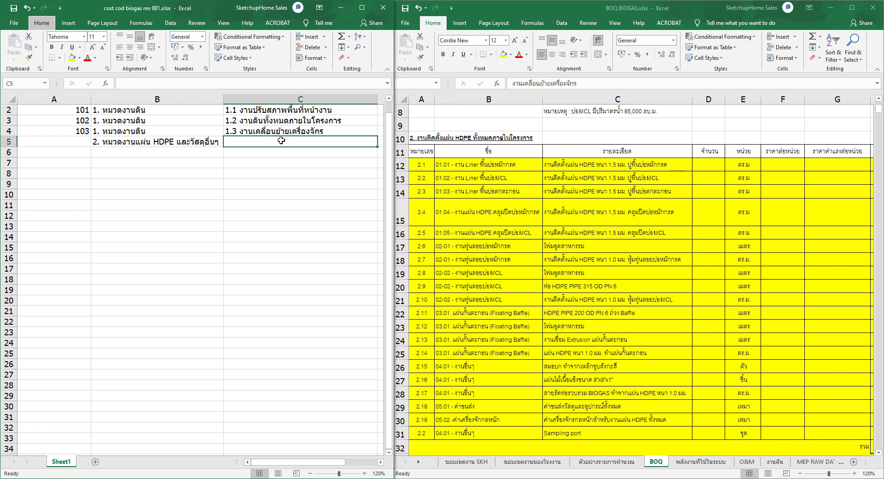
double_click(281, 140)
text(2)
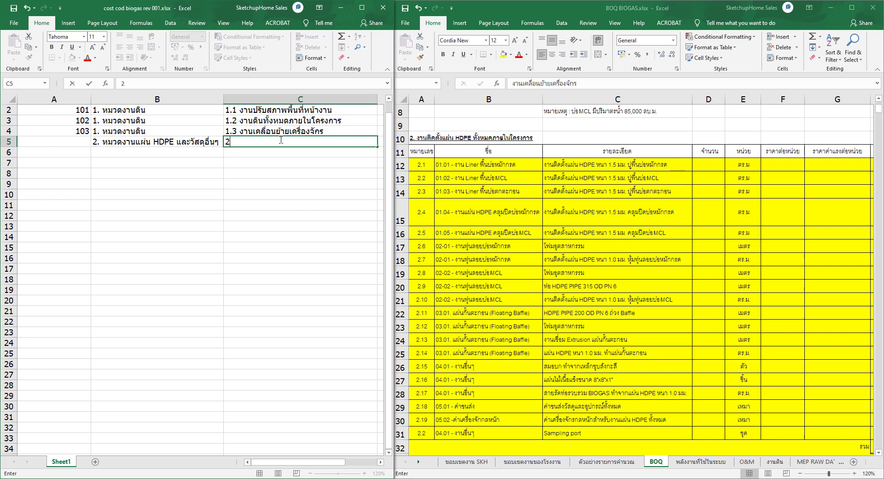
text(.1 )
text(งาน)
text(แผ่น)
text( HDPE )
text(ทั้)
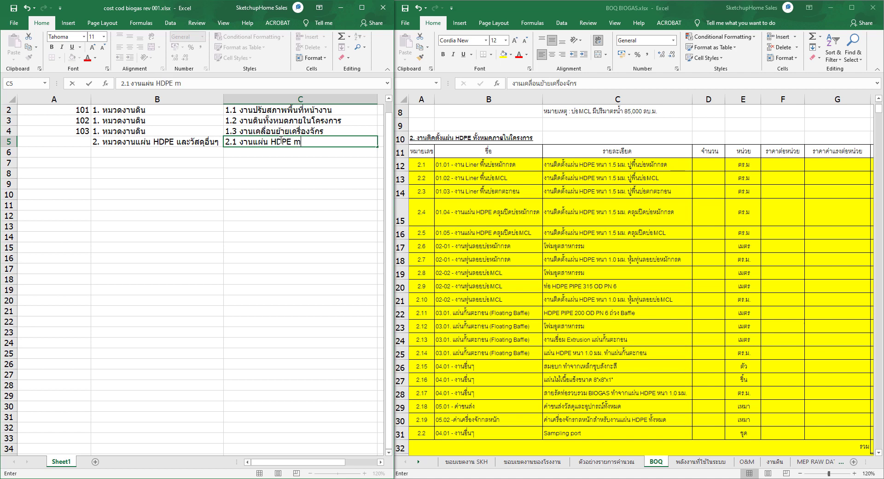
text(งหมดภา)
text(ยในโครงกา)
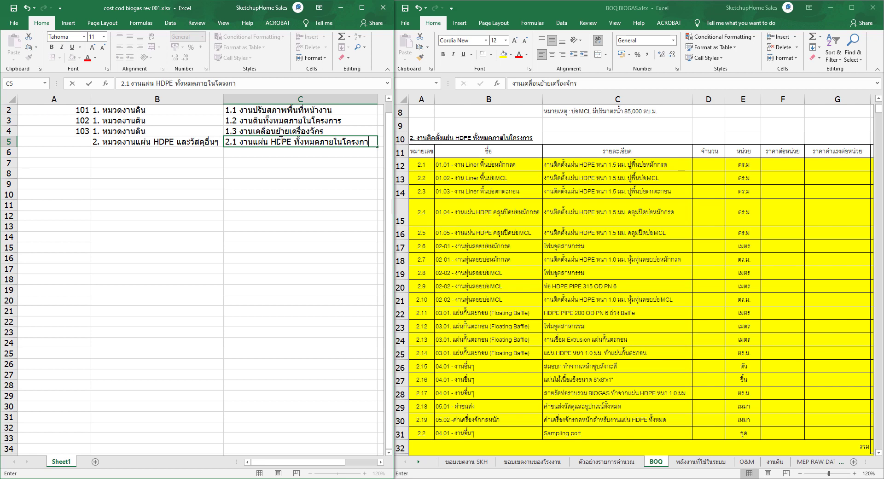
text(ร)
key(Return)
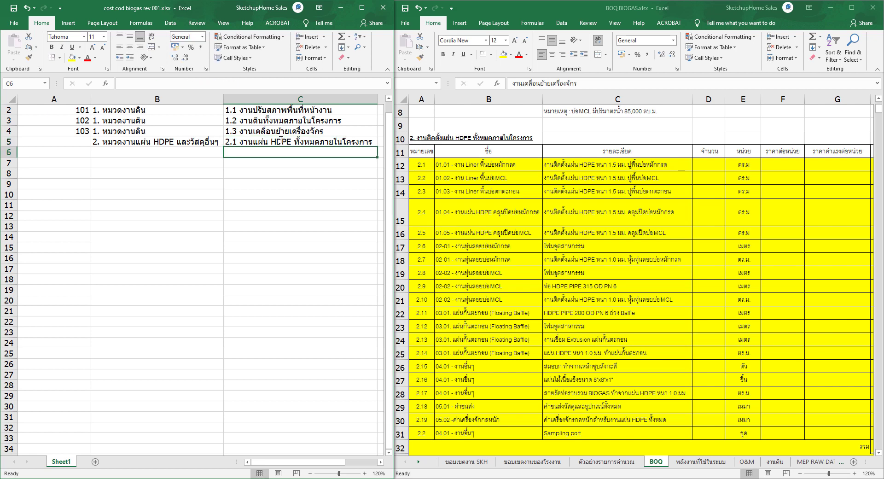
text(/)
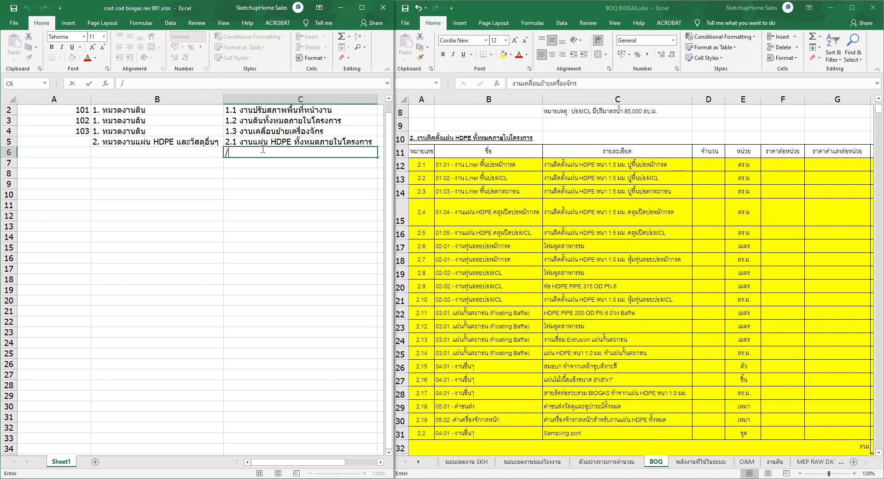
text(2)
text(2ง)
text(านอื)
text(่นๆ)
click(276, 193)
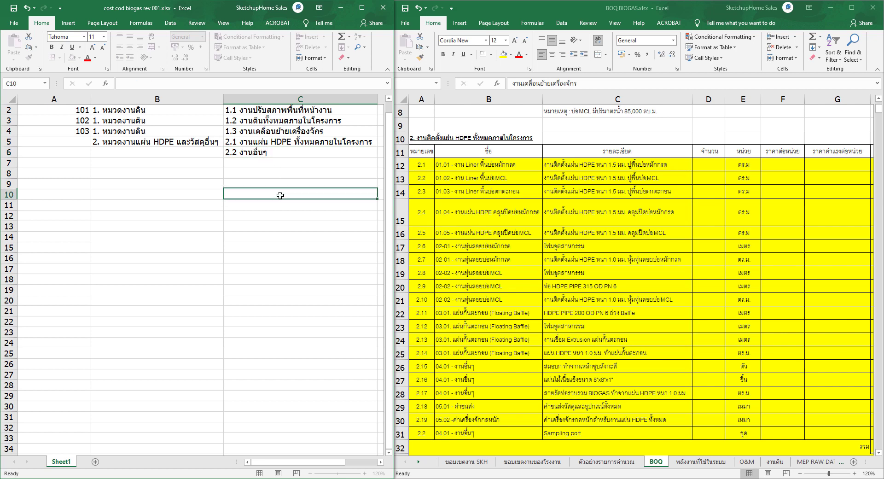
Copy the category 2 heading into B6 and enter codes 201 and 202 in A5:A6
click(196, 148)
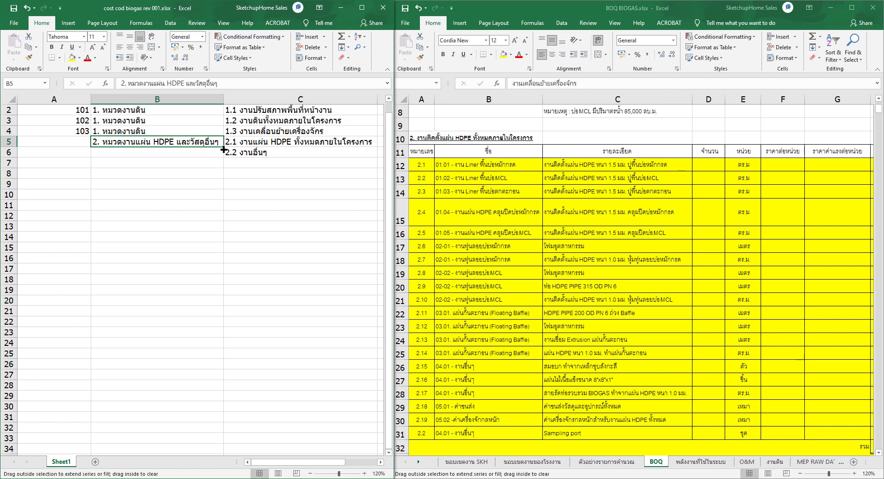
drag(219, 150, 220, 158)
click(72, 138)
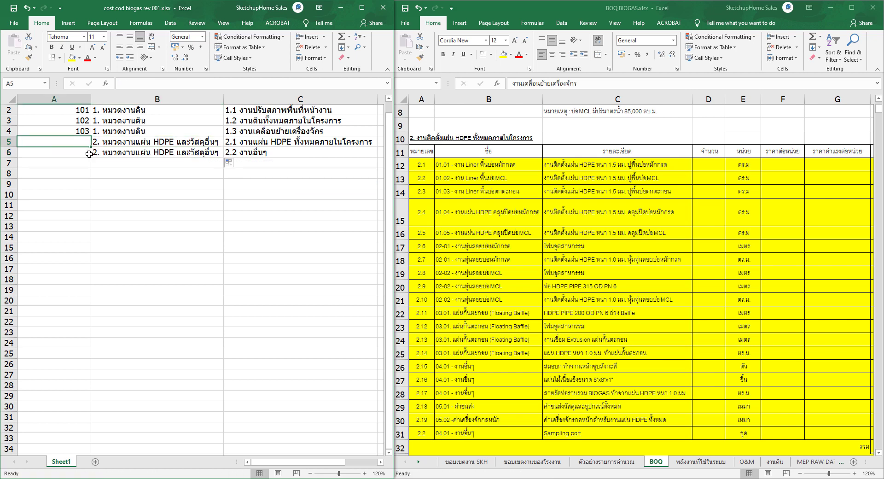
key(alt)
click(78, 141)
text(21)
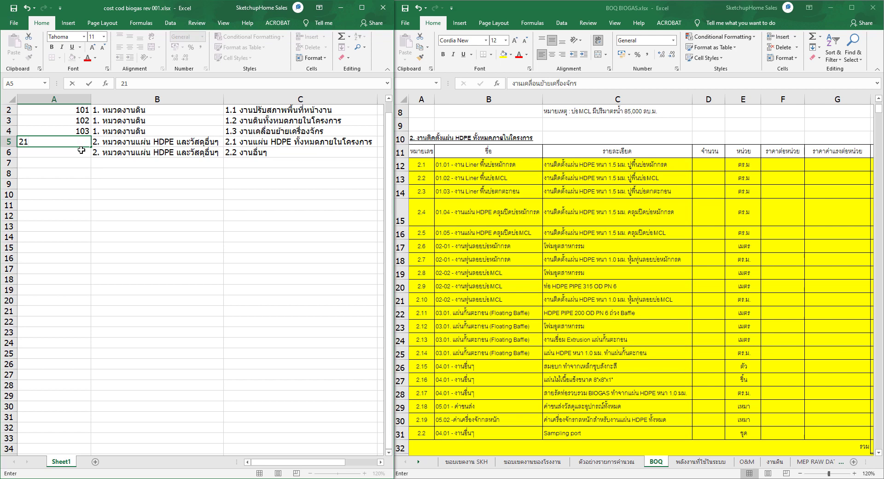
key(BackSpace)
key(BackSpace)
text(201)
key(Return)
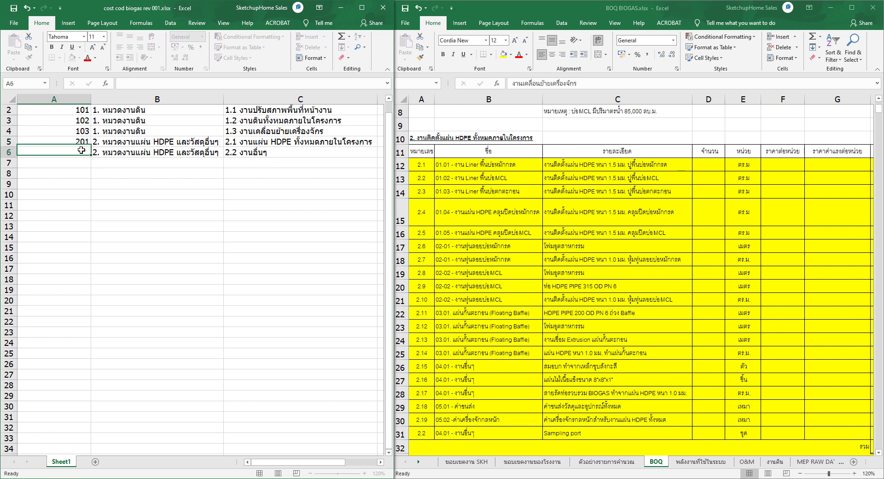
text(202)
key(Return)
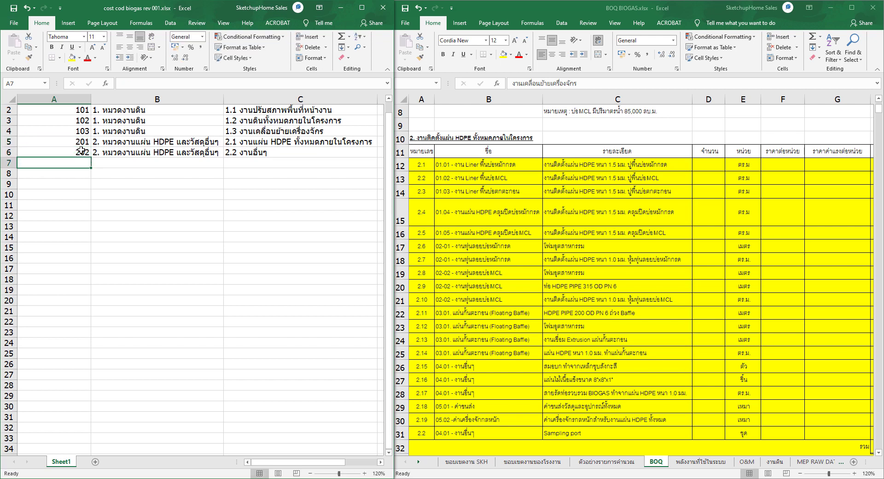
click(490, 222)
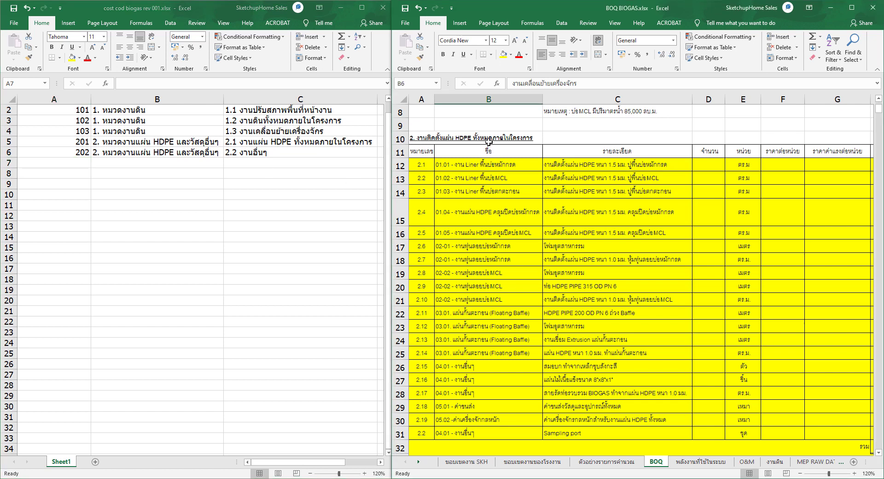
Check the BOQ's next section and enter '3. หมวดงานโยธา' in cost-code cell B7
click(488, 164)
scroll(489, 170, down, 1)
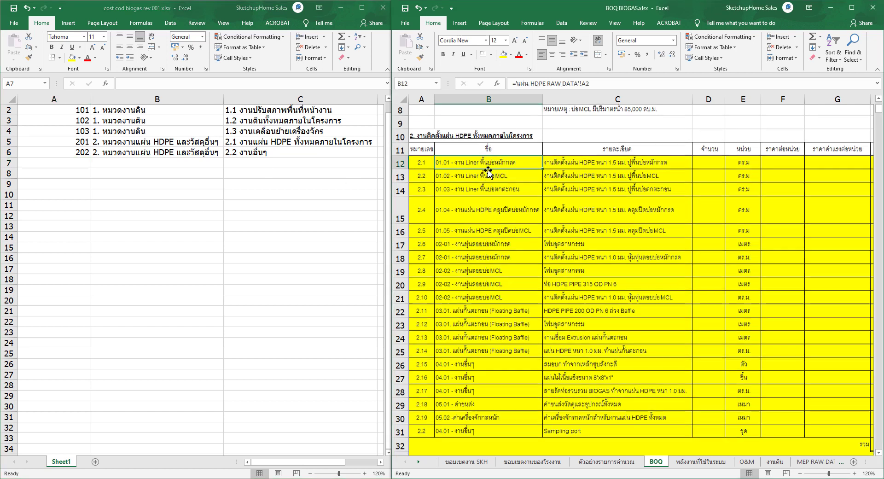
scroll(488, 170, down, 1)
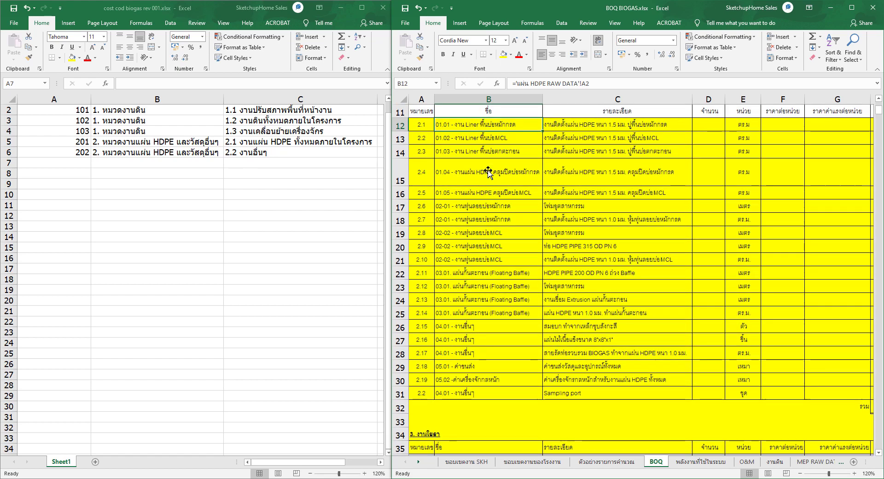
scroll(488, 171, down, 1)
scroll(488, 171, down, 1)
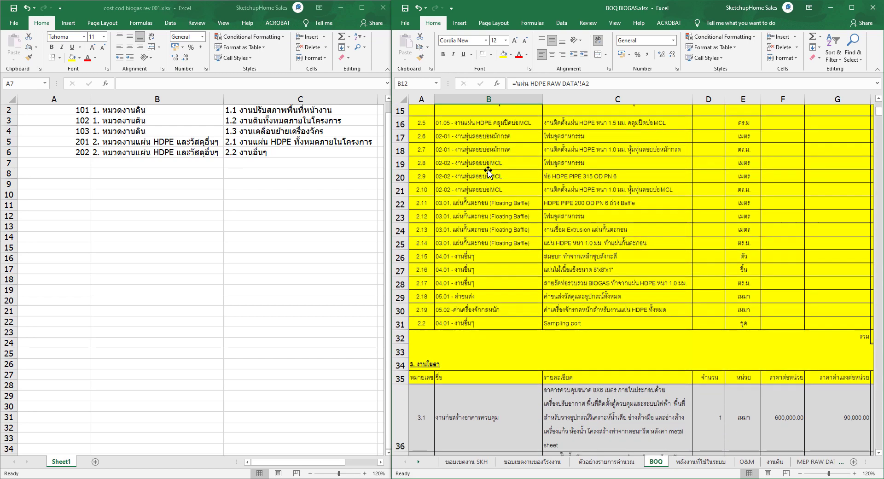
scroll(488, 172, down, 1)
scroll(488, 171, down, 1)
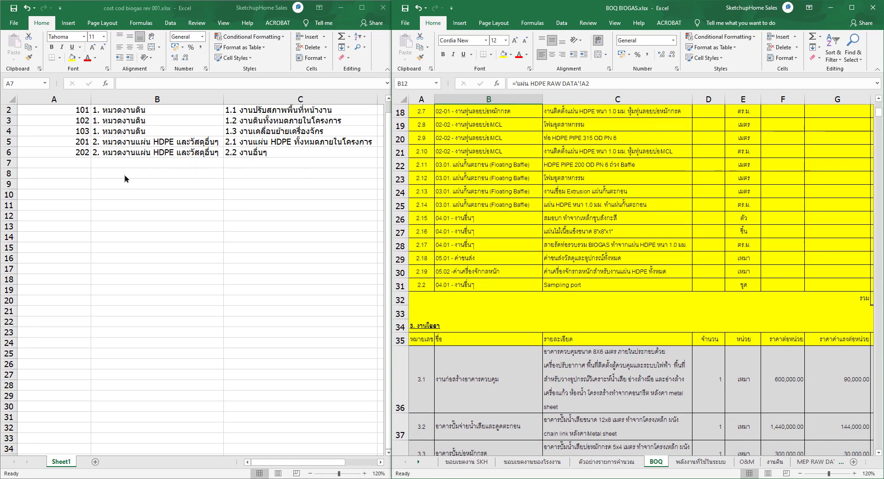
click(138, 164)
text(3.)
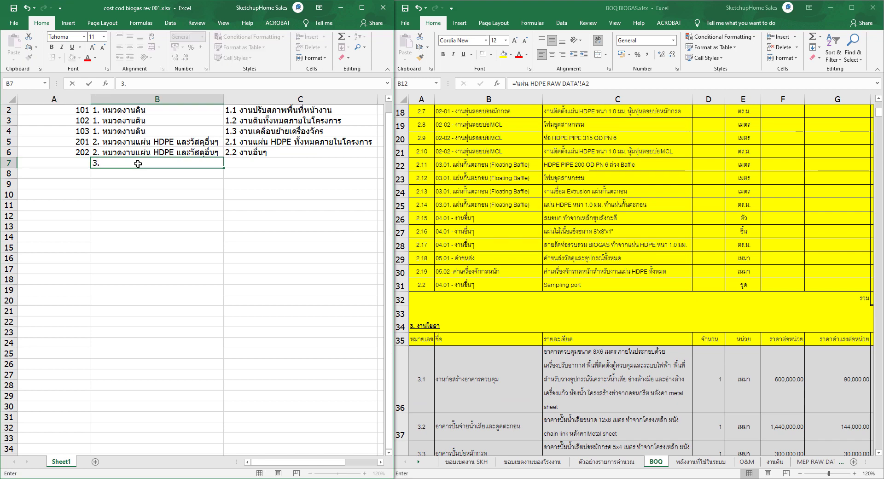
text( หม)
text(วดงานโน)
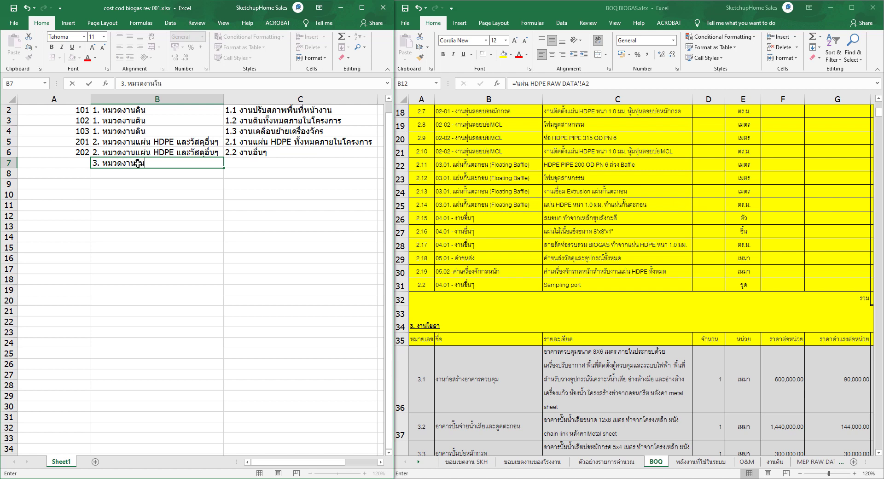
text(ยธ)
text(า)
click(194, 215)
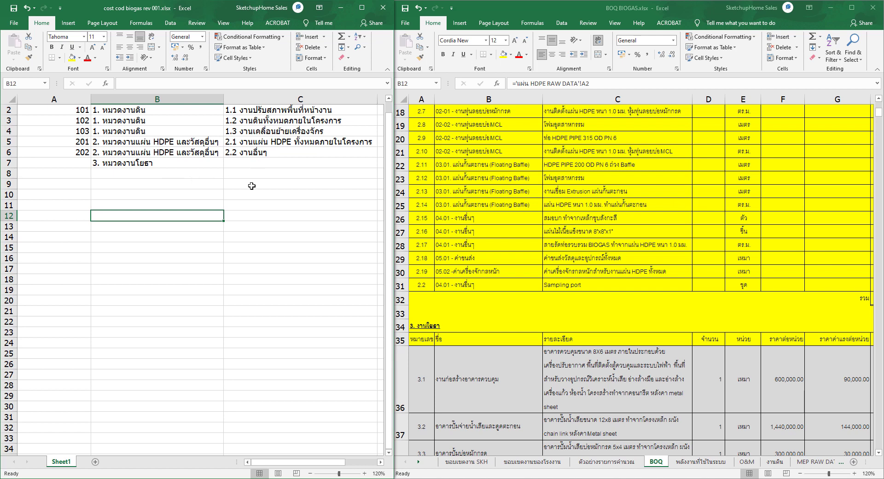
Select the BOQ BIOGAS section 3 item names in B36:B39
click(488, 368)
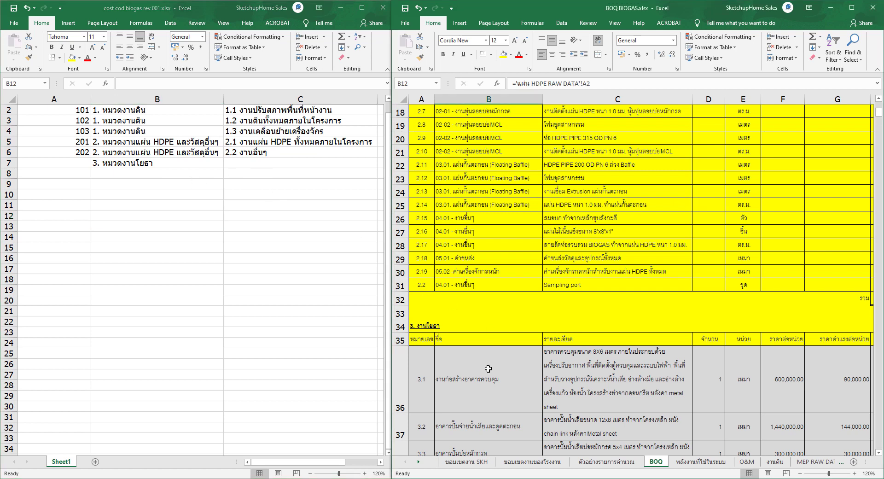
scroll(489, 368, down, 1)
scroll(489, 369, down, 1)
scroll(489, 369, down, 1)
scroll(489, 370, down, 1)
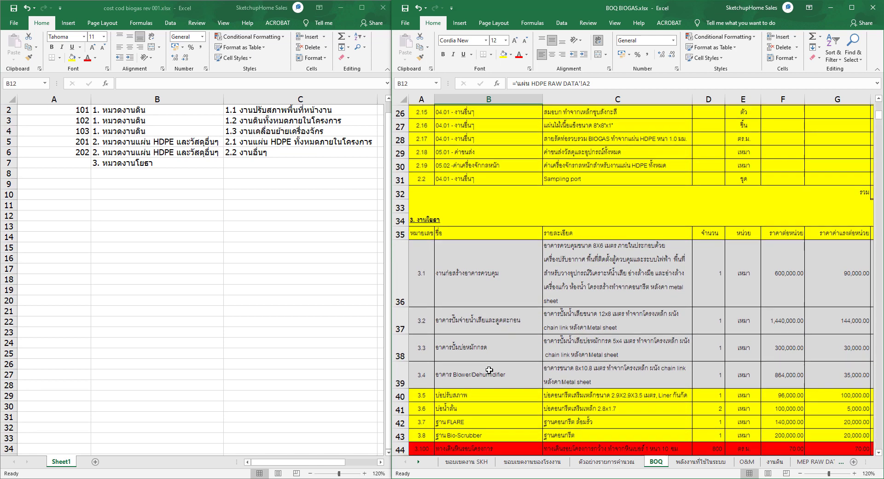
drag(467, 285, 478, 417)
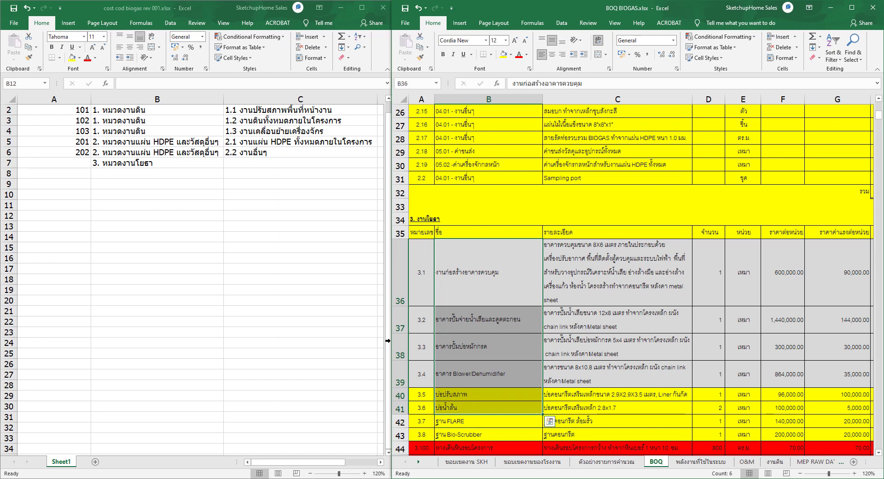
Begin the category 3 sub-item '3.1 งาน' in C7
click(247, 175)
click(249, 164)
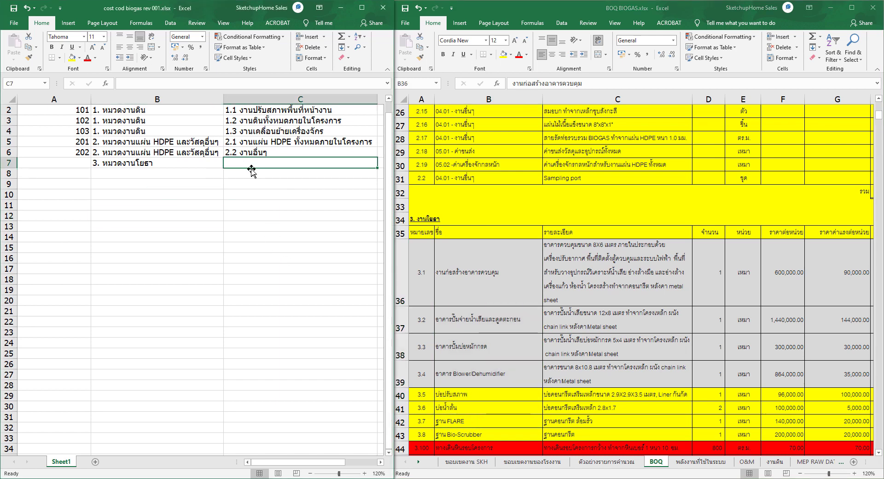
key(alt)
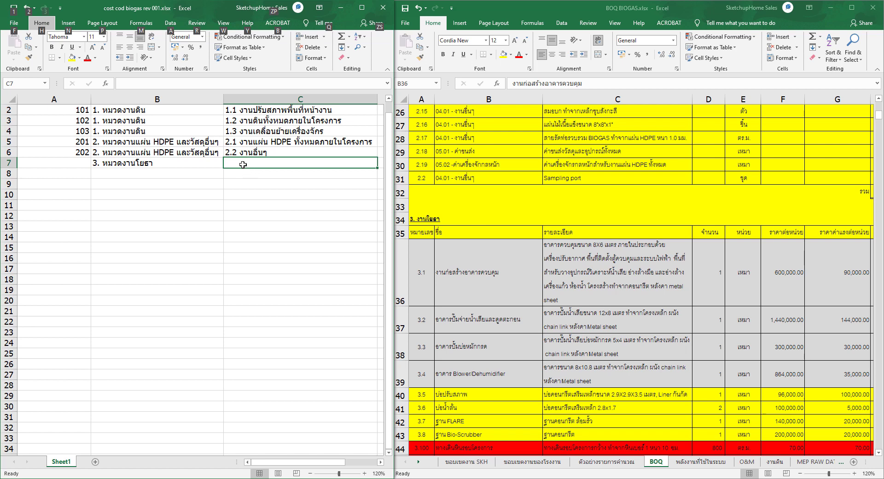
text(/ช)
key(BackSpace)
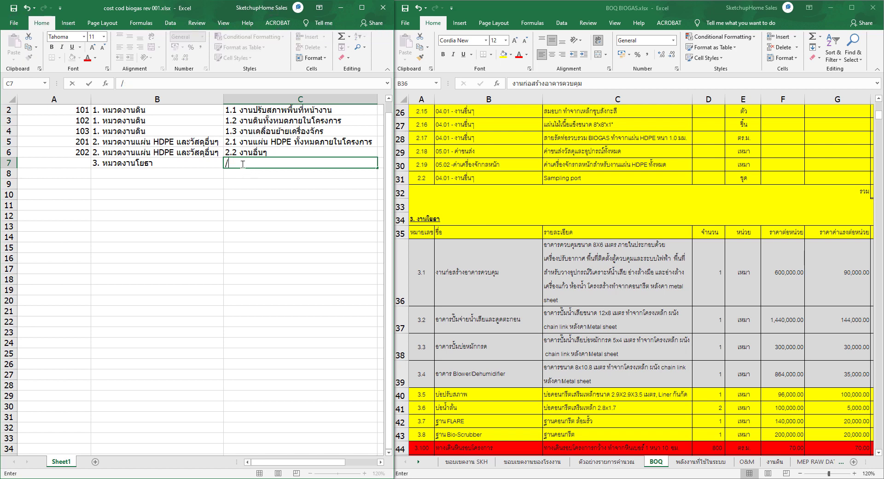
key(BackSpace)
text(3.1 )
text(งา)
text(น)
Extend the category 3 name in B7 to '3. หมวดงานโยธาและสถาปัตยกรรม'
click(174, 165)
double_click(175, 166)
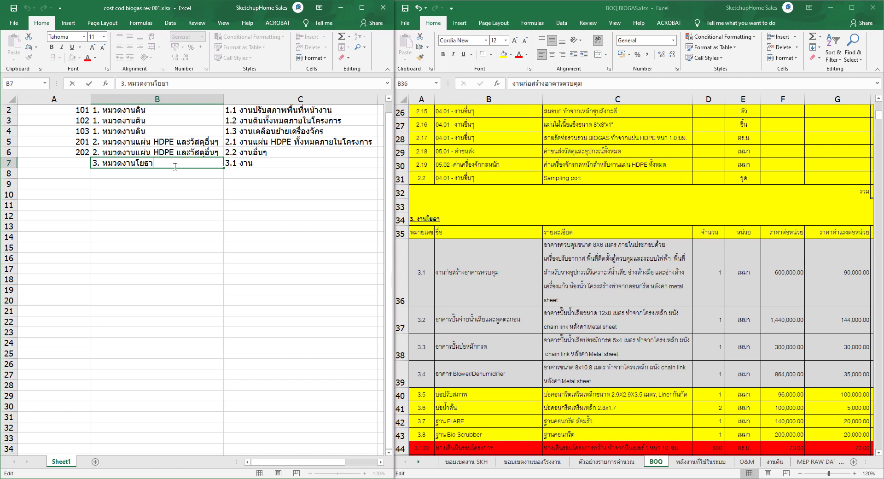
text(และสถ)
text(าปัต)
text(ยกร)
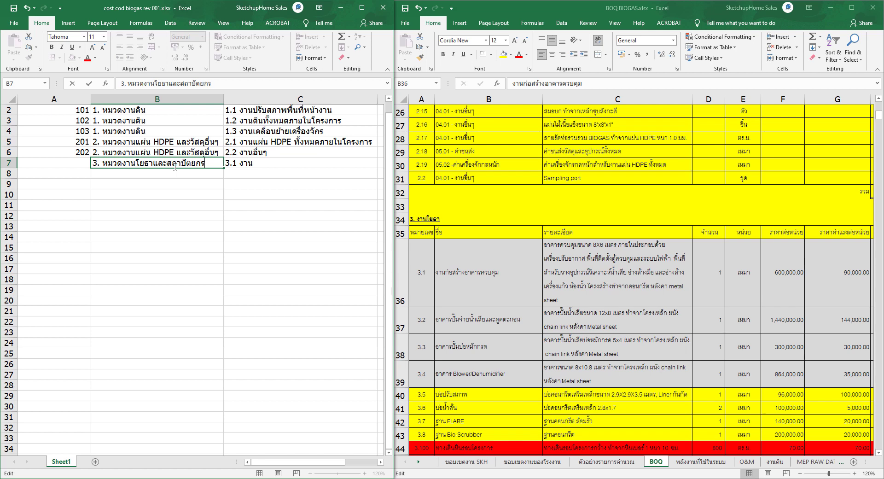
text(รม)
click(307, 224)
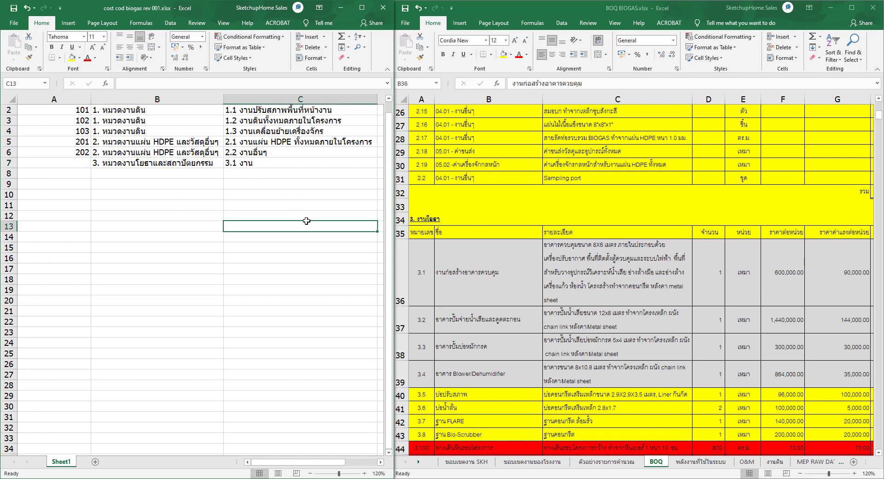
click(274, 165)
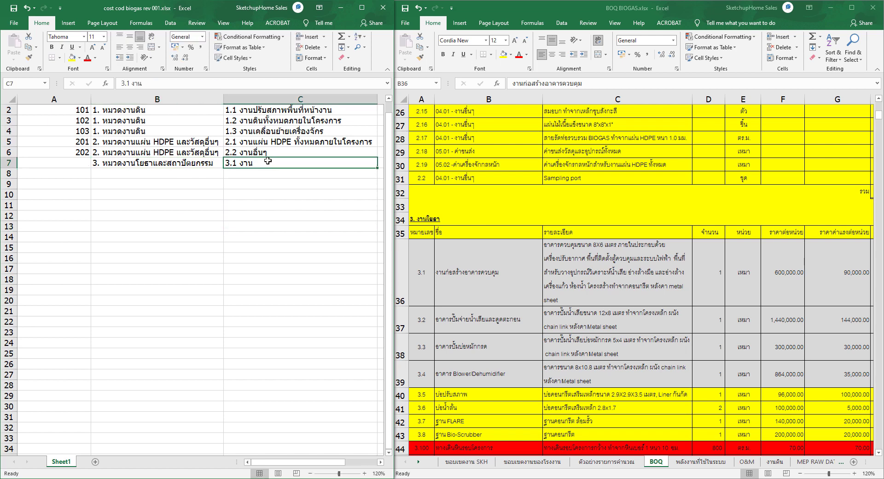
Complete C7 to read '3.1 งานก่อสร้างอาคารต่างๆ'
double_click(267, 162)
text(ก่)
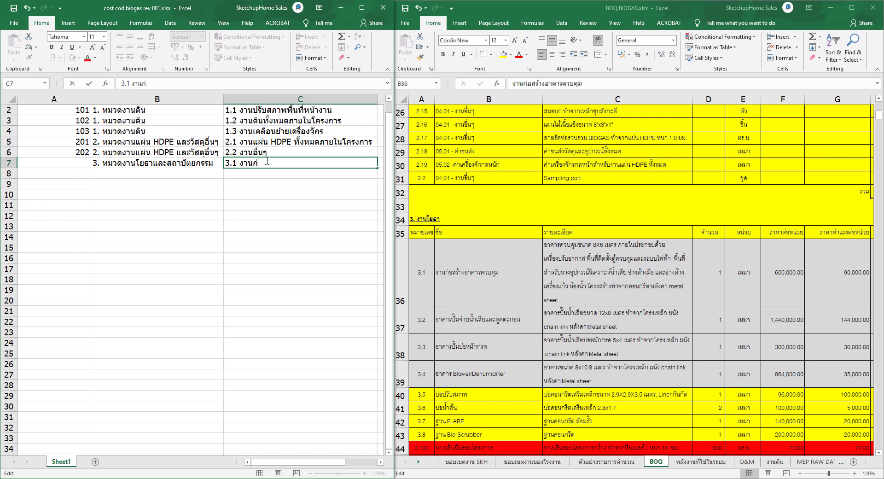
text(อ)
key(BackSpace)
key(BackSpace)
text(อสร้า)
text(งอาคารต)
text(่างๆ)
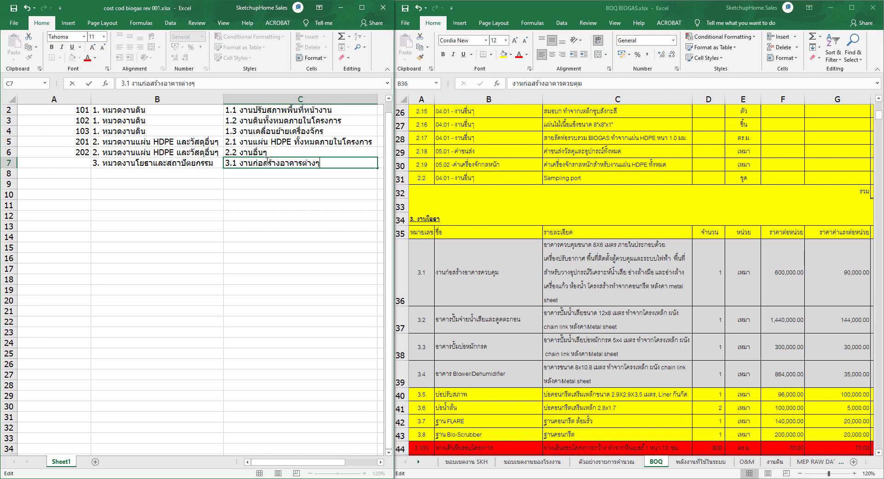
click(264, 196)
click(263, 164)
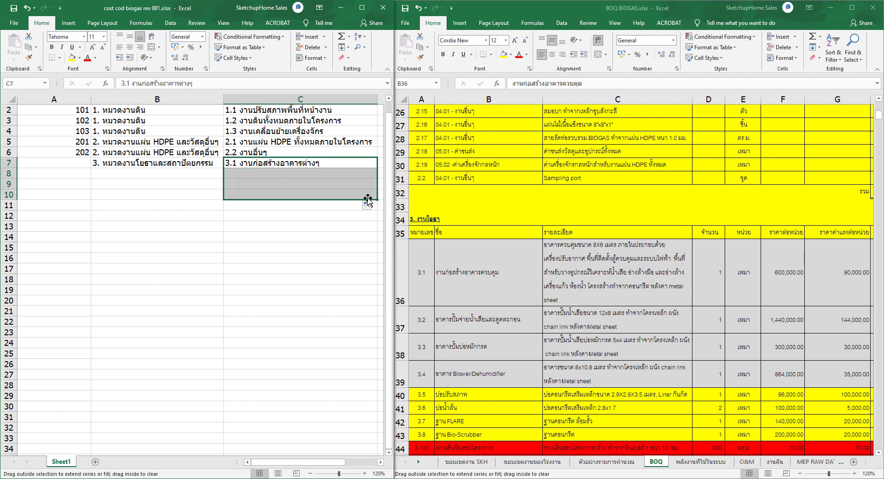
Fill the 3.1 sub-item down through C8:C10 and clear the copy in C8
drag(377, 168, 375, 198)
click(304, 174)
double_click(304, 174)
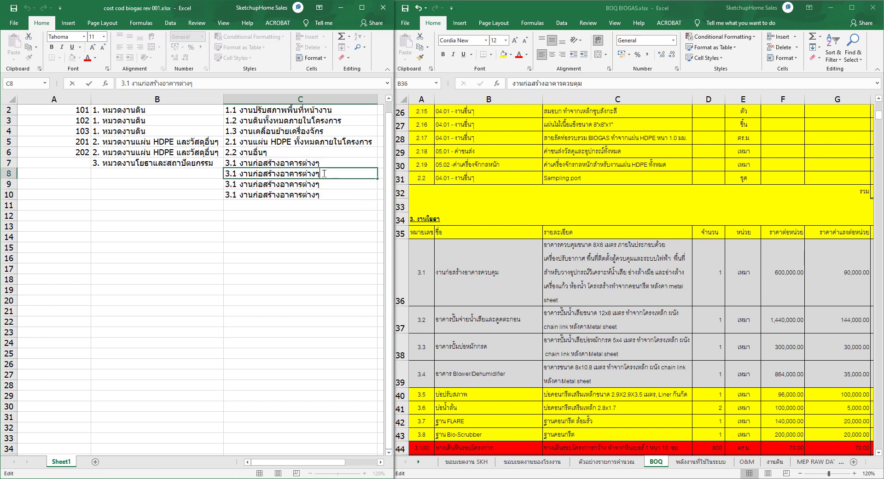
key(BackSpace)
key(BackSpace)
key(BackSpace)
key(BackSpace)
Rewrite C8 as '3.2 งานโครงสร้างอื่นๆ'
key(BackSpace)
key(BackSpace)
key(BackSpace)
key(BackSpace)
key(BackSpace)
key(BackSpace)
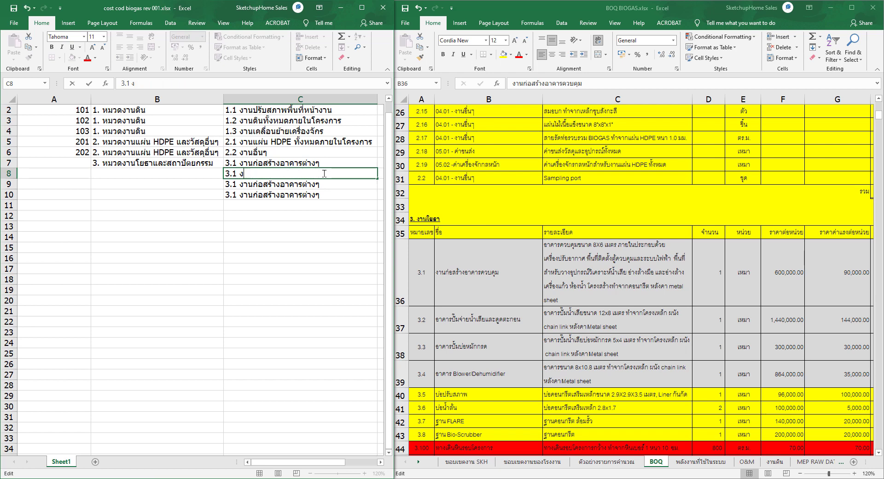
key(BackSpace)
key(BackSpace)
key(BackSpace)
text(2 งาน)
text(ก่อร)
key(BackSpace)
text(ส)
text(ร้าง)
key(BackSpace)
key(BackSpace)
key(BackSpace)
key(BackSpace)
key(BackSpace)
key(BackSpace)
key(BackSpace)
text(ก่อสร้าง)
text(ถัง)
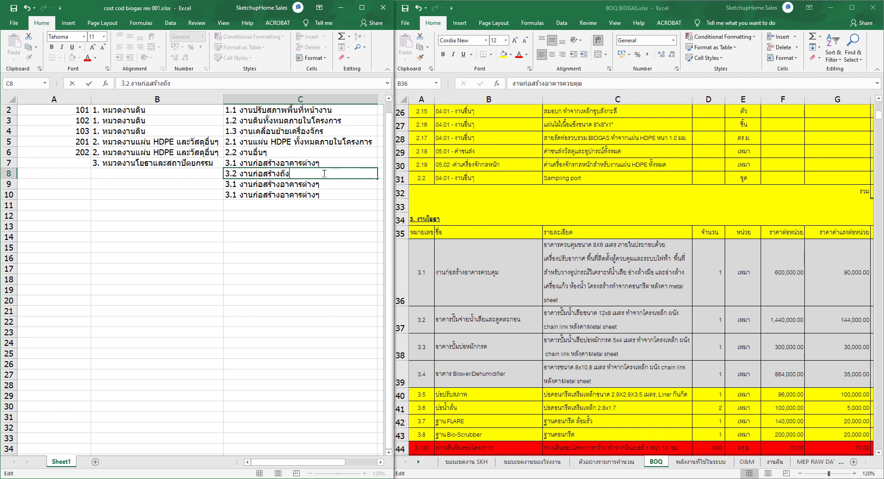
text(ป)
key(BackSpace)
key(BackSpace)
key(BackSpace)
key(BackSpace)
key(BackSpace)
key(BackSpace)
key(BackSpace)
key(BackSpace)
key(BackSpace)
key(BackSpace)
key(BackSpace)
key(BackSpace)
text(โค)
text(รงสร้างอื่)
text(นๆ)
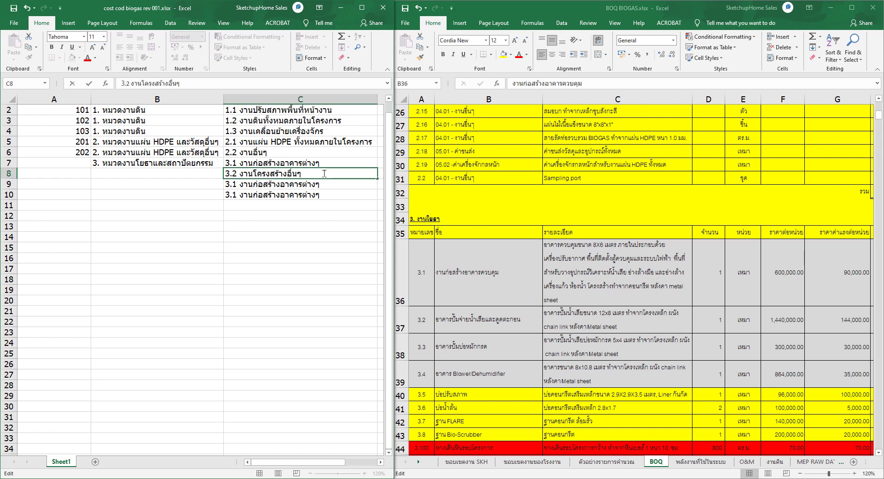
key(Return)
click(321, 184)
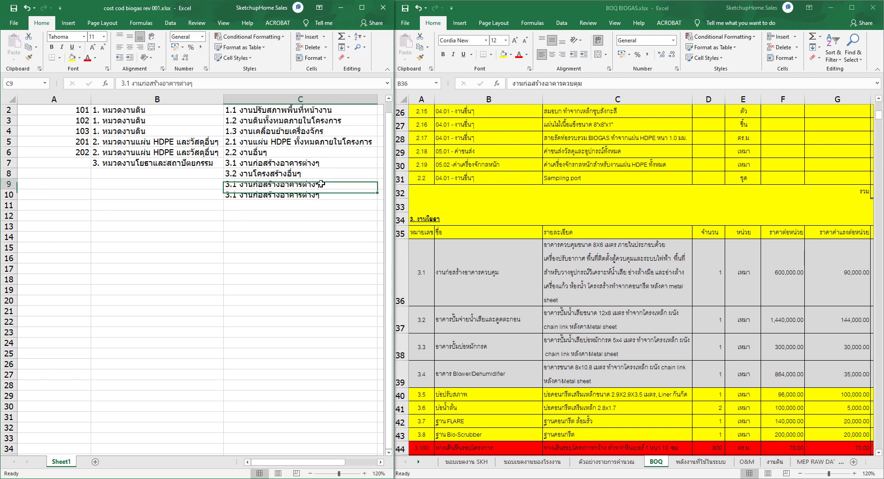
Rewrite the C9 sub-item description as 'งาน Support ท่อทำด้วยคอนกรีต'
drag(488, 272, 540, 411)
scroll(544, 332, down, 1)
scroll(544, 331, down, 1)
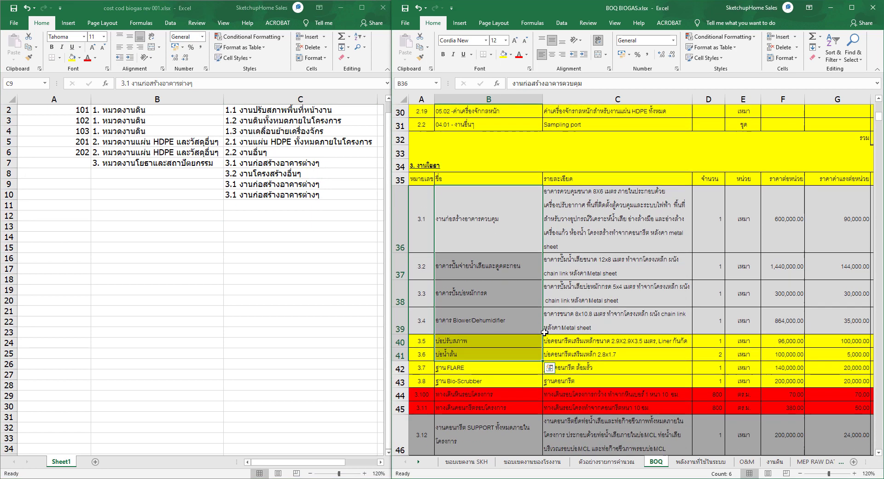
scroll(544, 332, down, 1)
scroll(545, 332, down, 1)
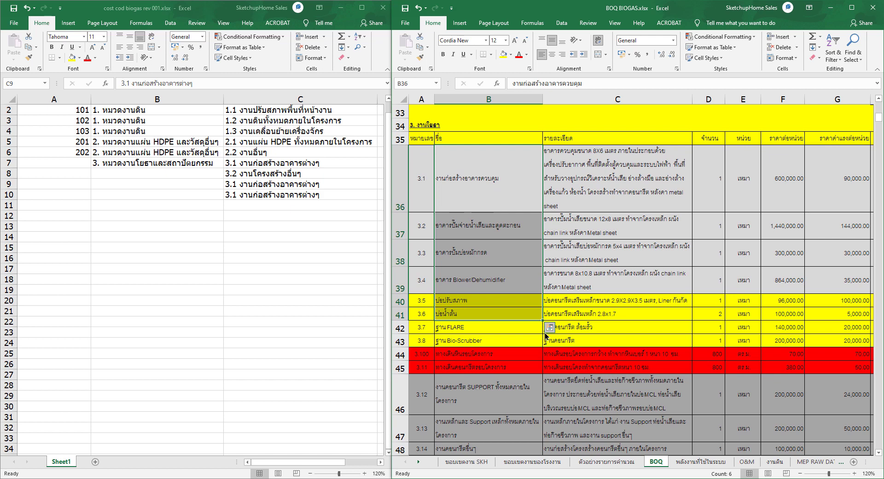
click(295, 184)
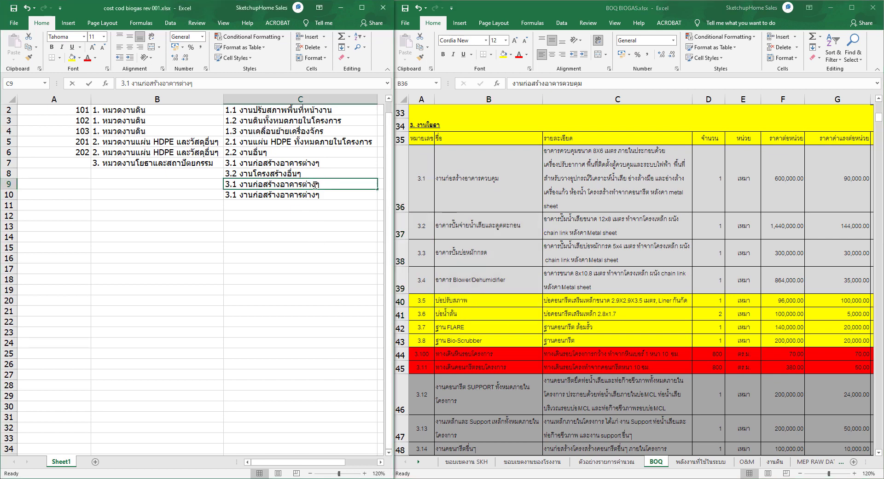
double_click(325, 184)
drag(326, 185, 239, 184)
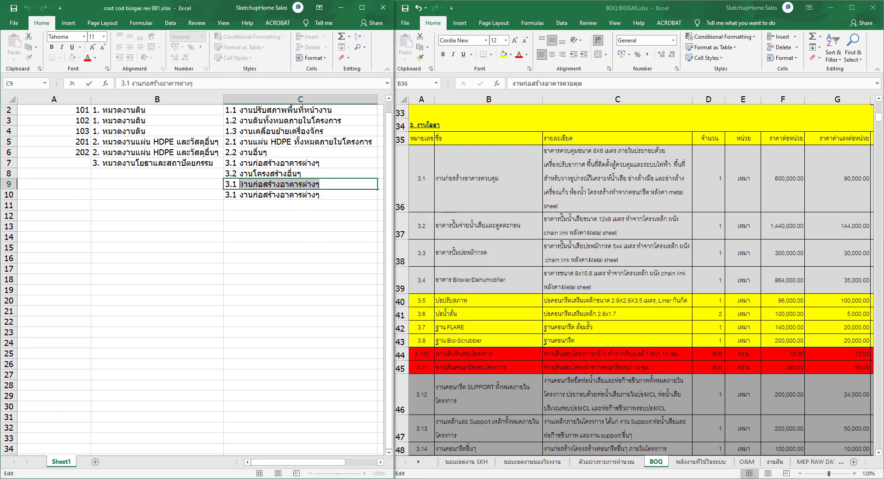
text(ง)
text(าน )
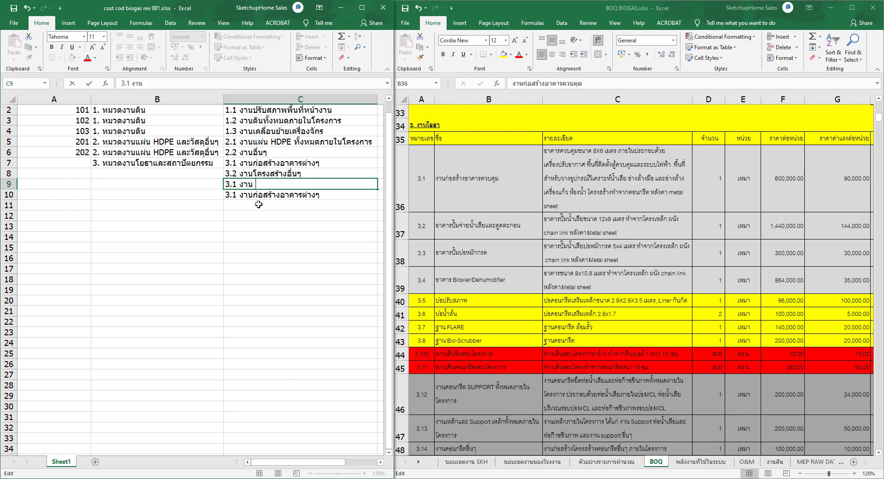
text(Support )
text(ท่อ)
text(ทำด้วย)
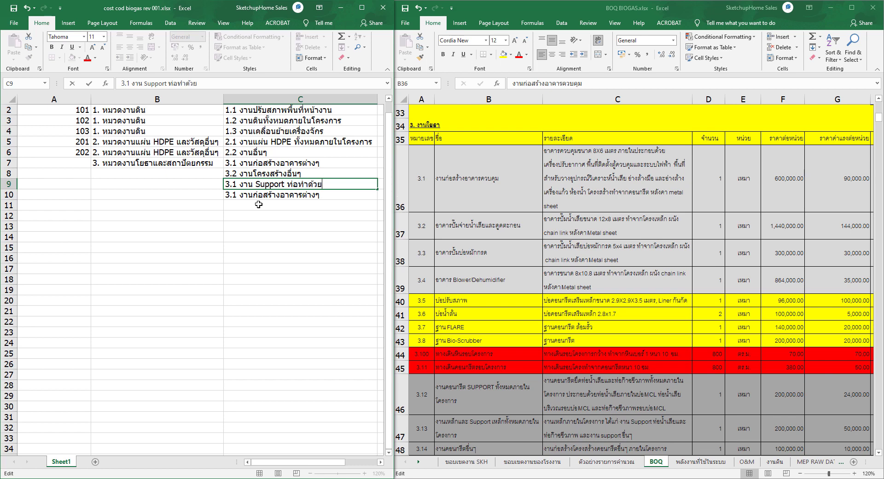
text(คอนกรีต)
click(288, 223)
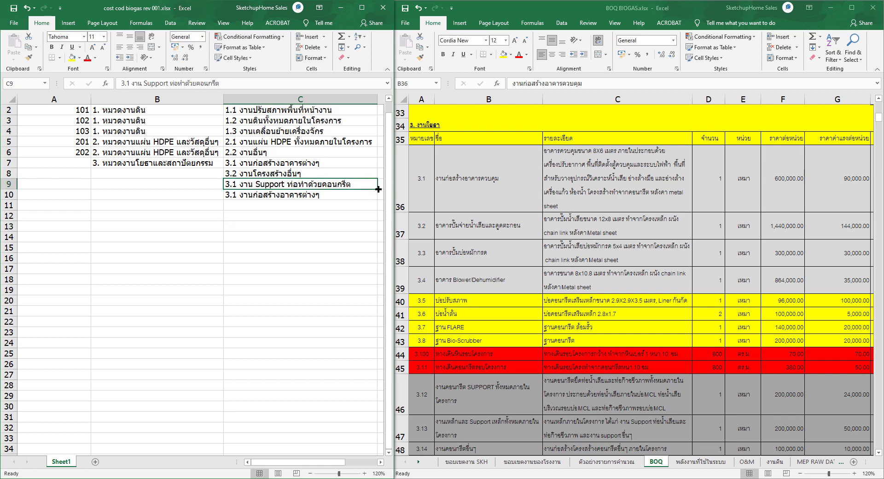
Copy the C9 sub-item down into C10 and renumber C9 as 3.3
drag(377, 188, 374, 198)
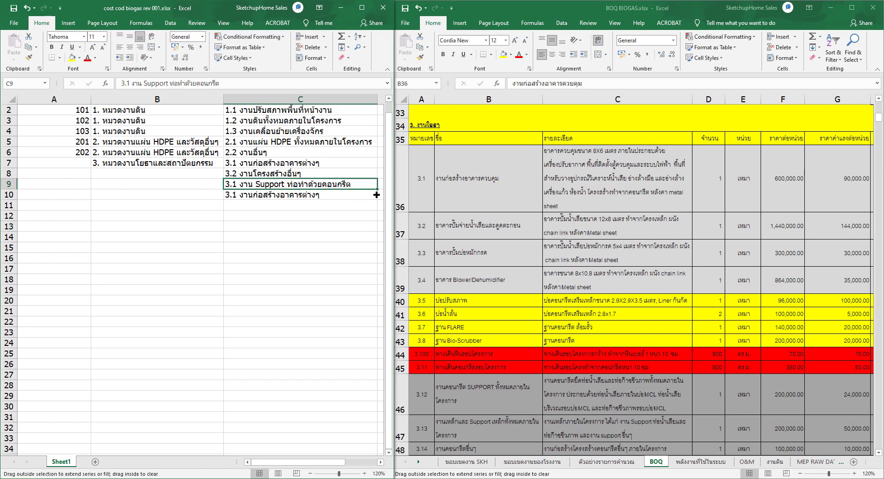
double_click(237, 183)
text(-)
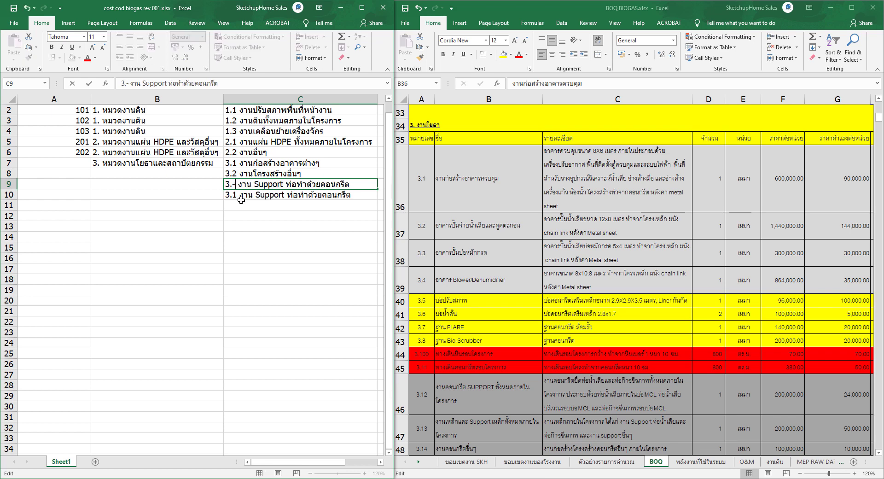
key(BackSpace)
text(3)
click(238, 203)
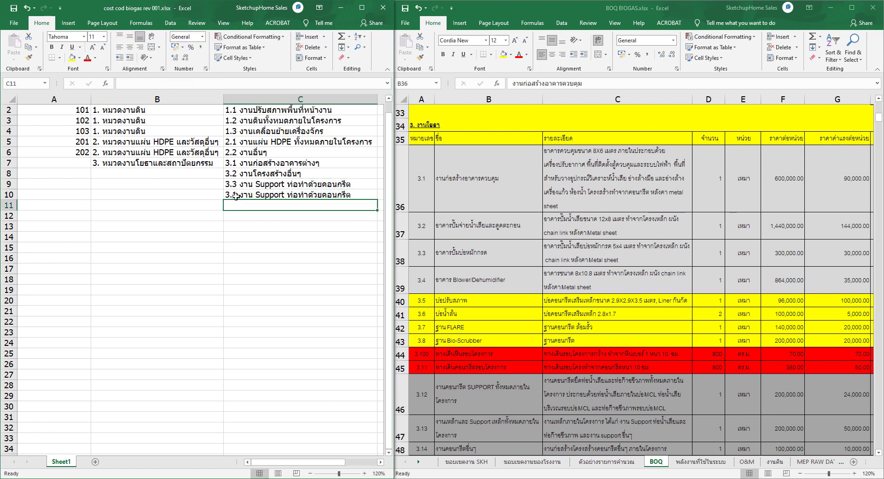
Make C10 sub-item 3.4, replacing the concrete wording with 'เหล็กรูปพรรณ'
double_click(237, 195)
key(BackSpace)
text(4)
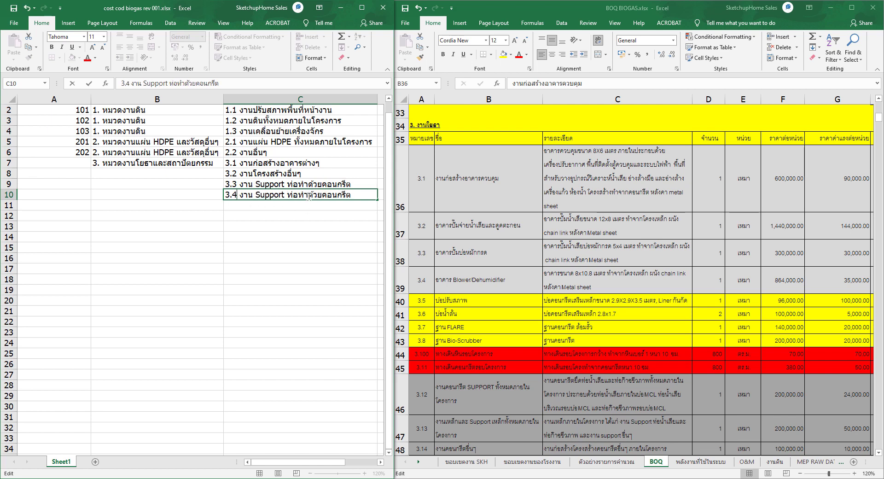
drag(309, 197, 356, 201)
key(BackSpace)
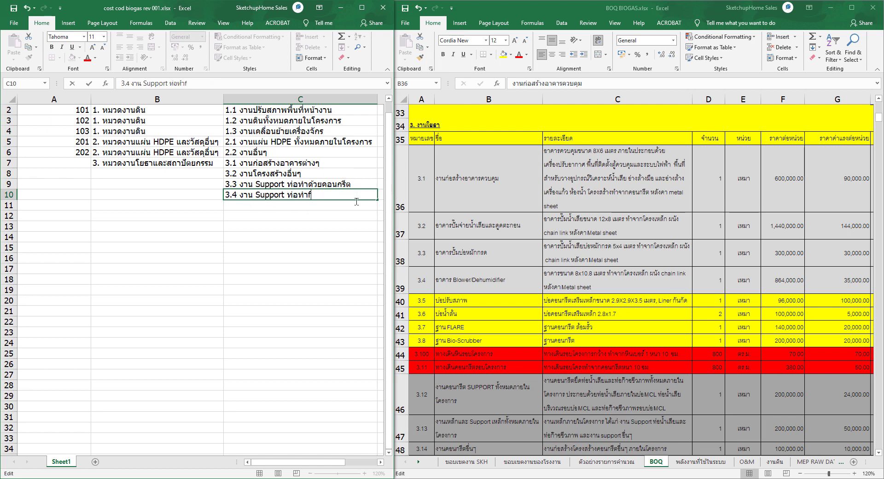
text(เห)
text(ล็กรูปพ)
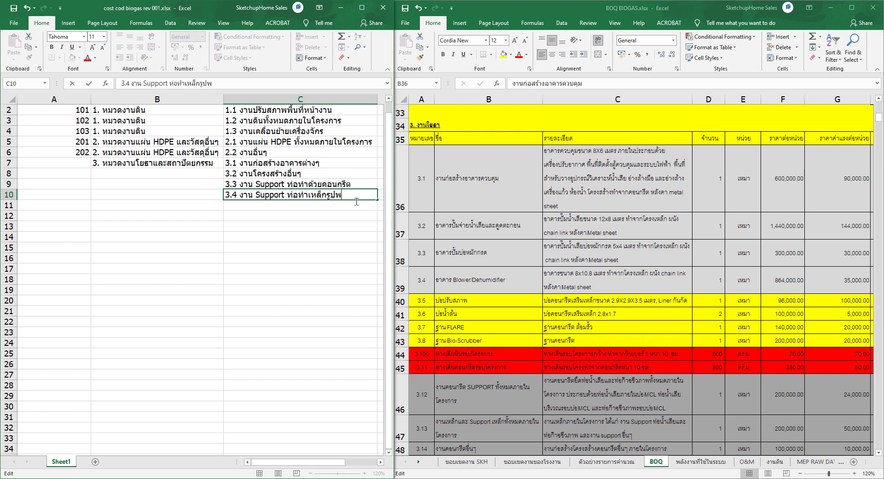
text(รรณ)
click(341, 247)
Enter '3.5 งานทำทางเดินภายในโครงการ' in C11 after checking the BOQ items
click(501, 276)
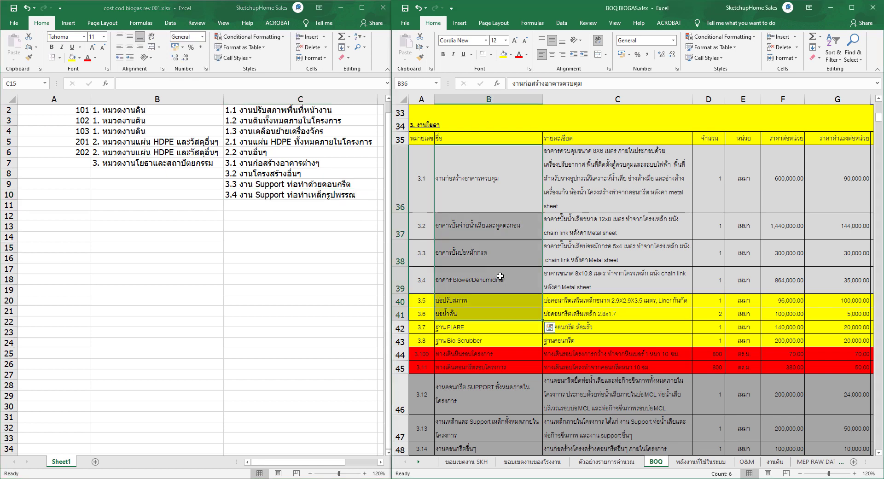
scroll(501, 276, down, 1)
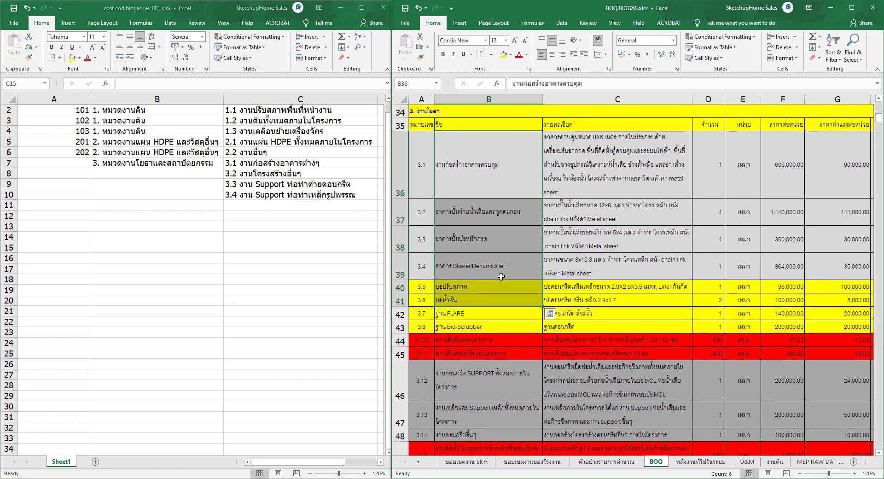
scroll(501, 276, down, 1)
scroll(501, 276, down, 1)
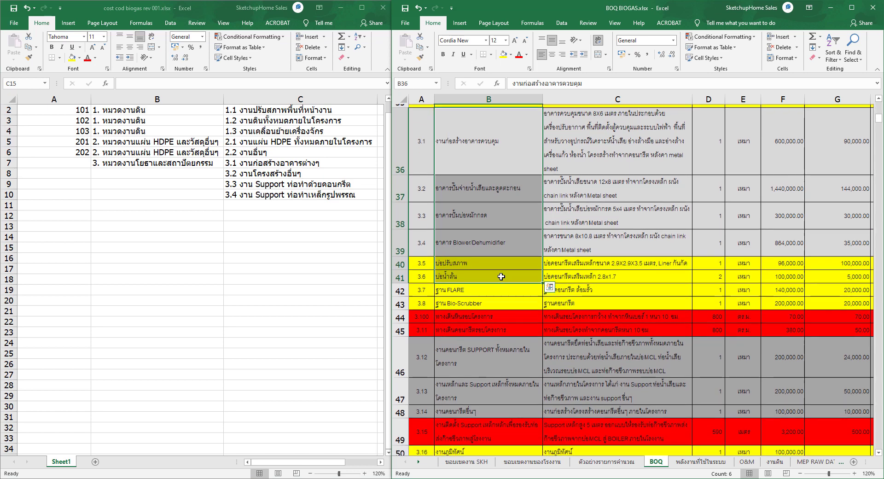
scroll(501, 276, down, 1)
scroll(500, 276, up, 1)
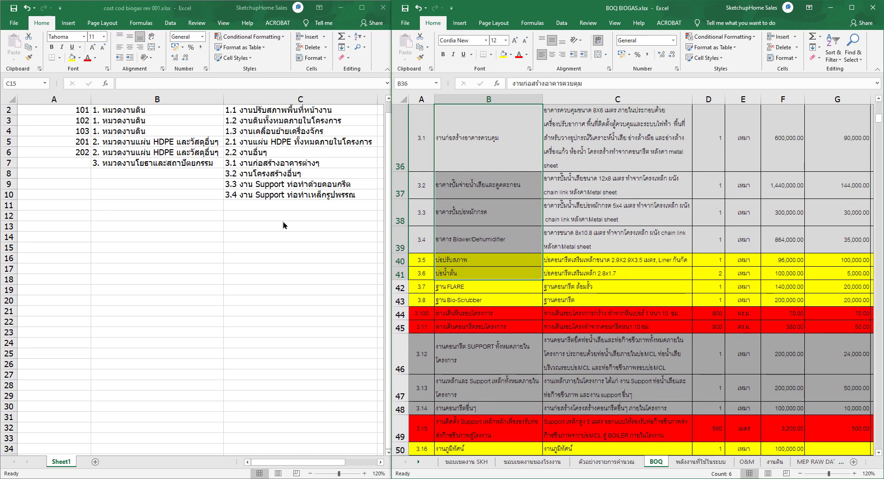
click(251, 201)
click(252, 203)
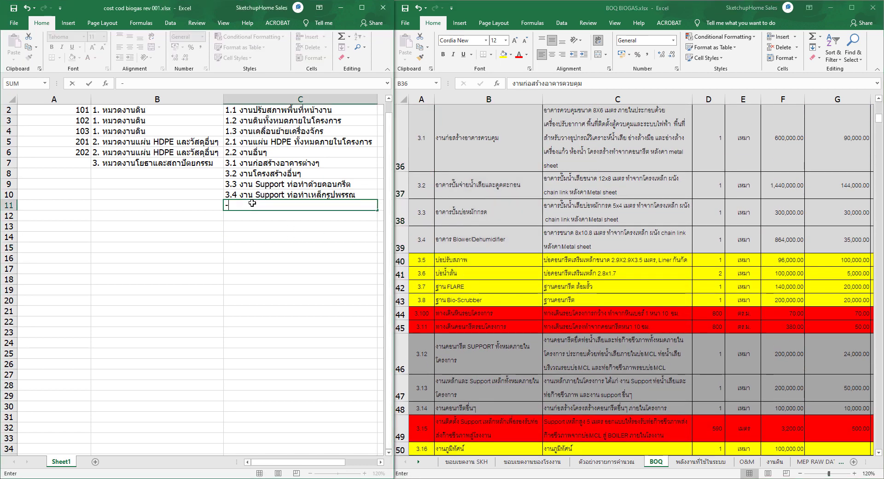
text(3.5 )
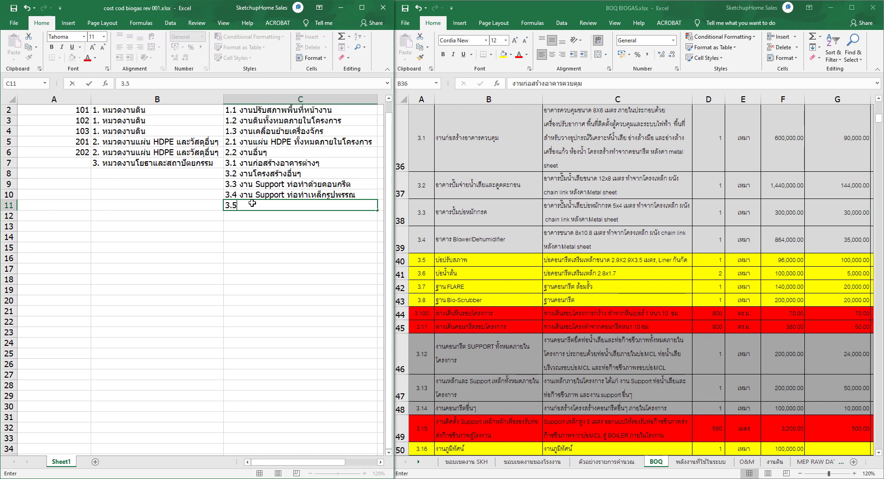
text(งานท)
text(า)
key(BackSpace)
text(ำท)
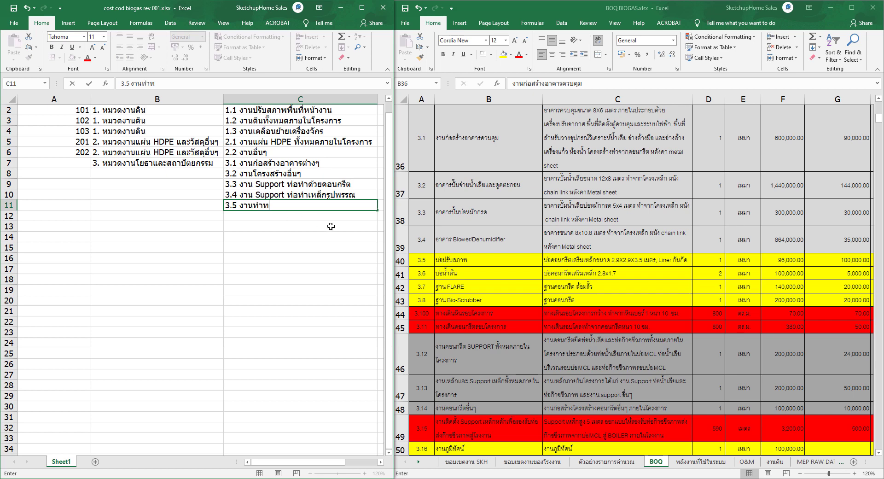
text(างเดินภาย)
text(ในโครง)
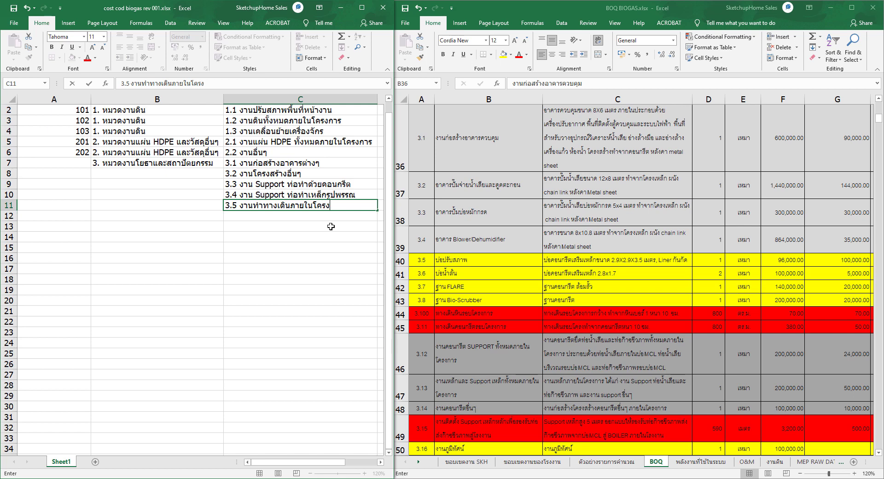
text(การ)
key(Return)
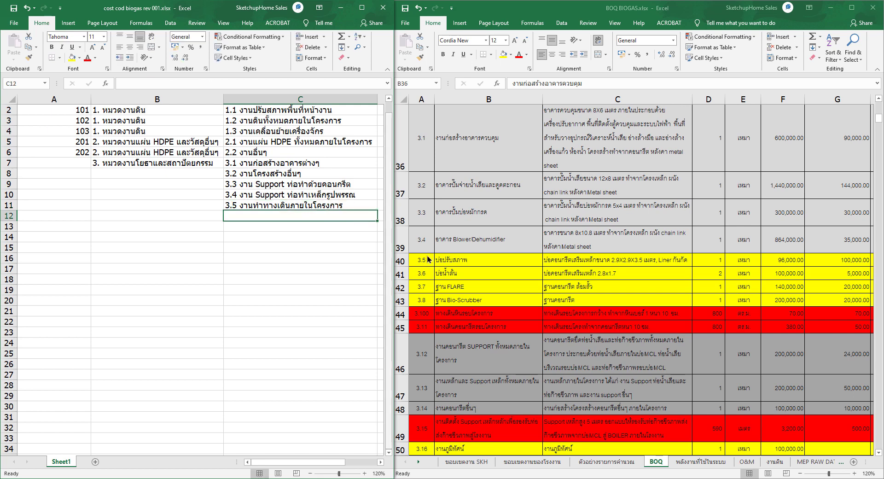
Copy 'งานภูมิทัศน์' from the BOQ and enter '3.6 งานภูมิทัศน์' in C12
scroll(476, 277, down, 1)
double_click(474, 448)
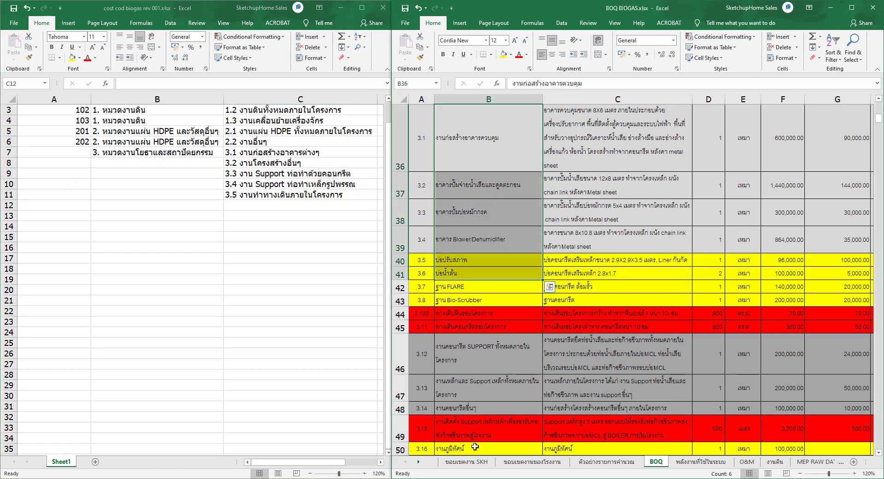
drag(475, 448, 433, 451)
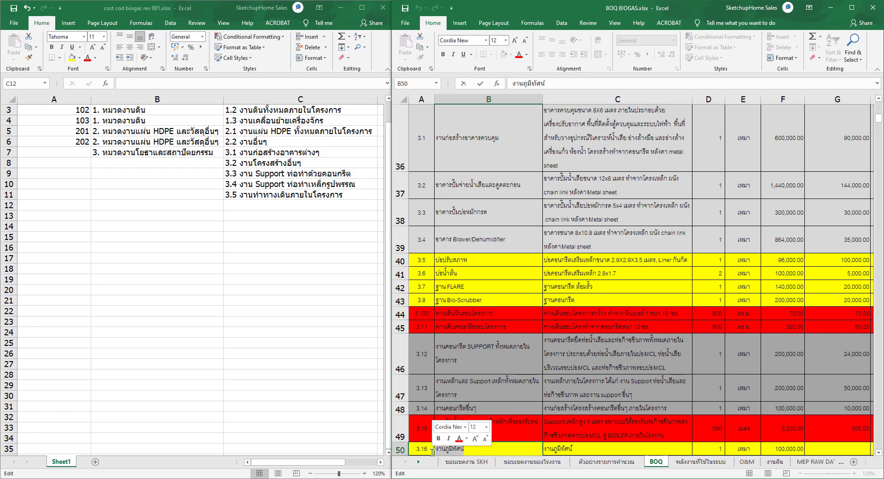
key(ctrl+c)
click(260, 204)
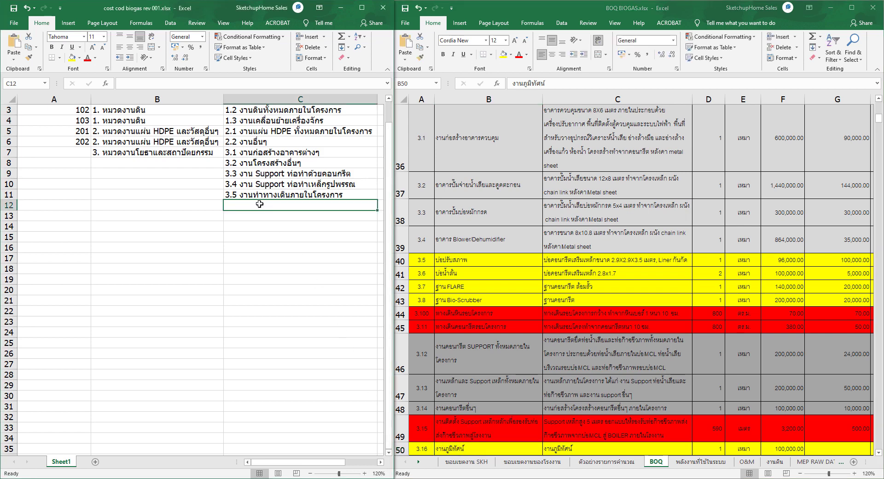
text(3.)
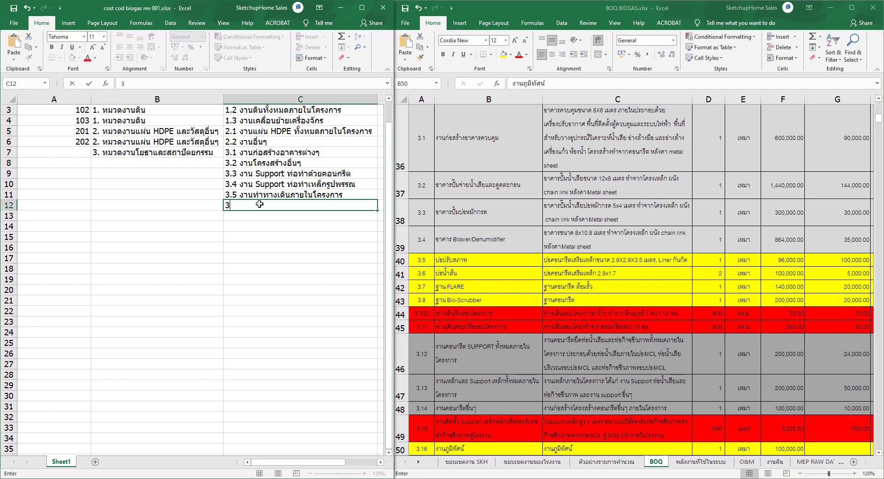
text(6)
key(ctrl+v)
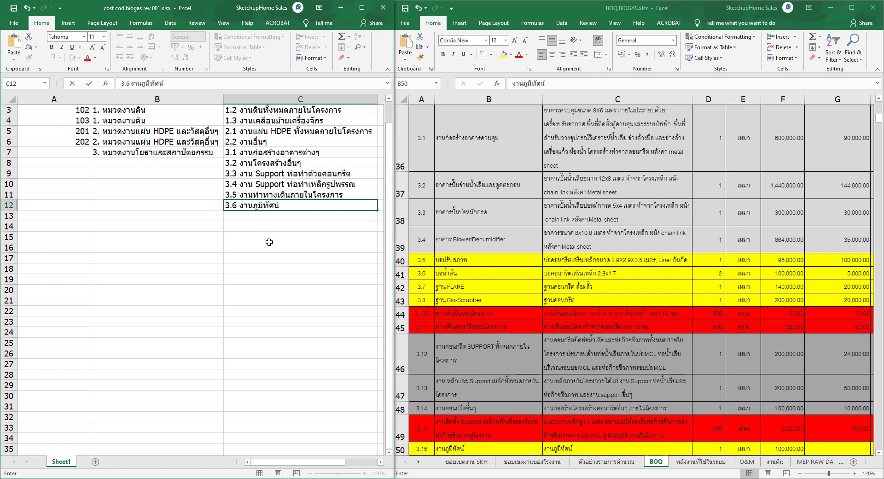
click(272, 244)
Fill the category 3 name down B7:B12 and enter code 301 in A7
click(203, 154)
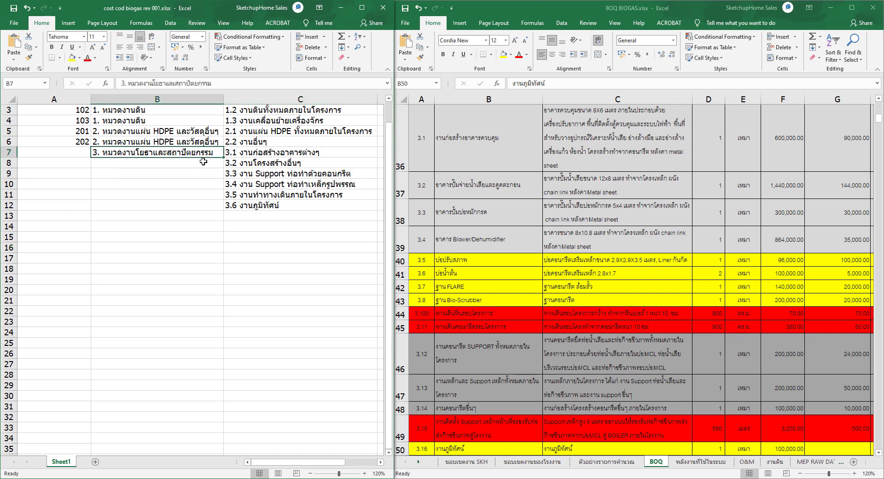
drag(223, 158, 221, 209)
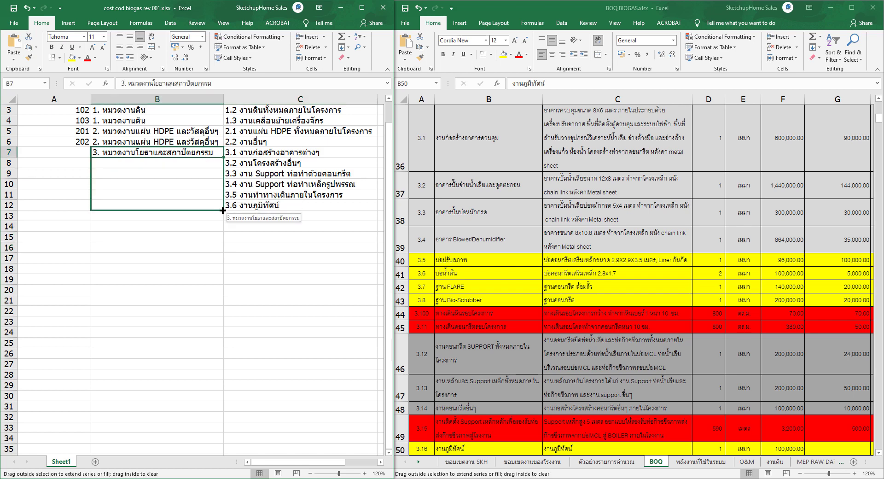
click(192, 245)
click(87, 153)
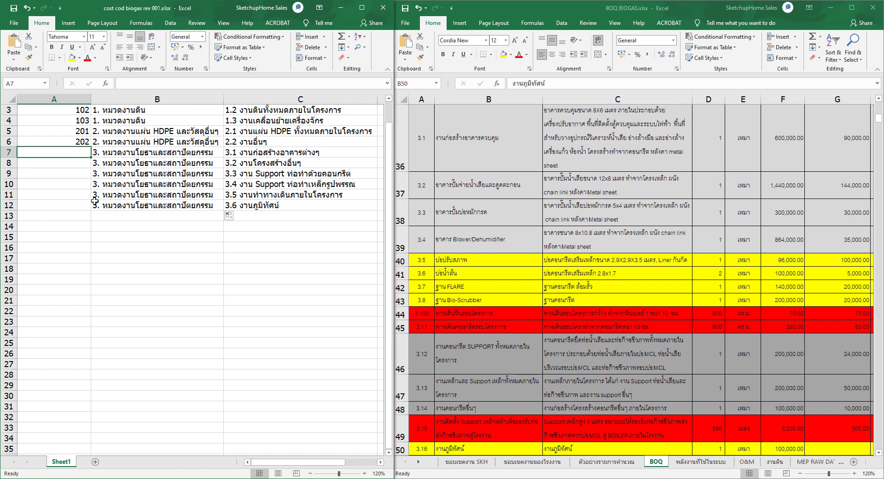
text(2)
key(BackSpace)
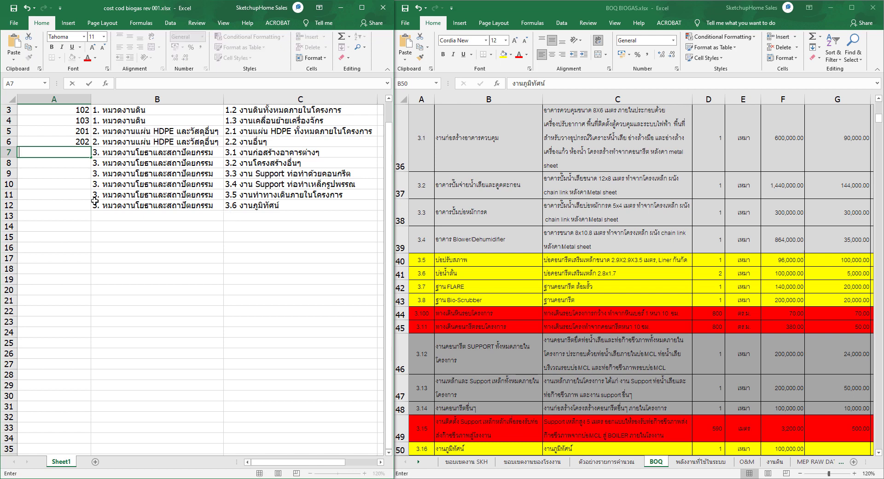
text(301)
key(Return)
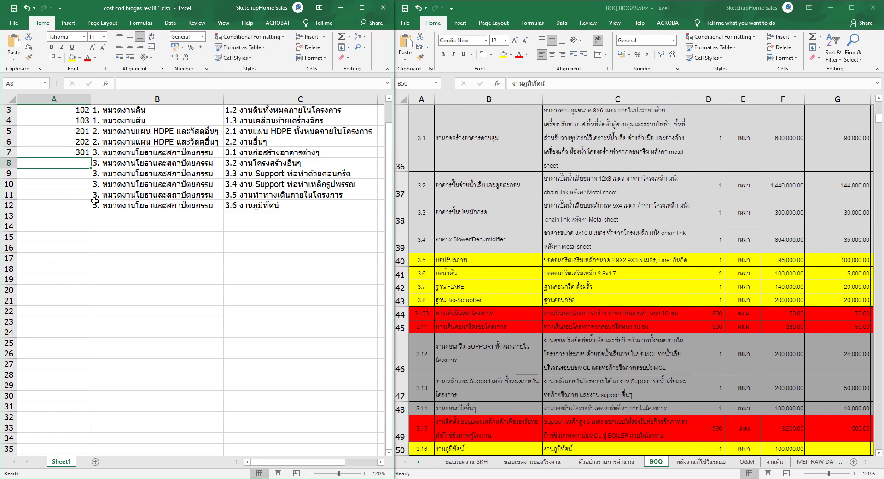
Set A8 to 302 and extend the series so rows 7–12 carry codes 301–306
click(76, 154)
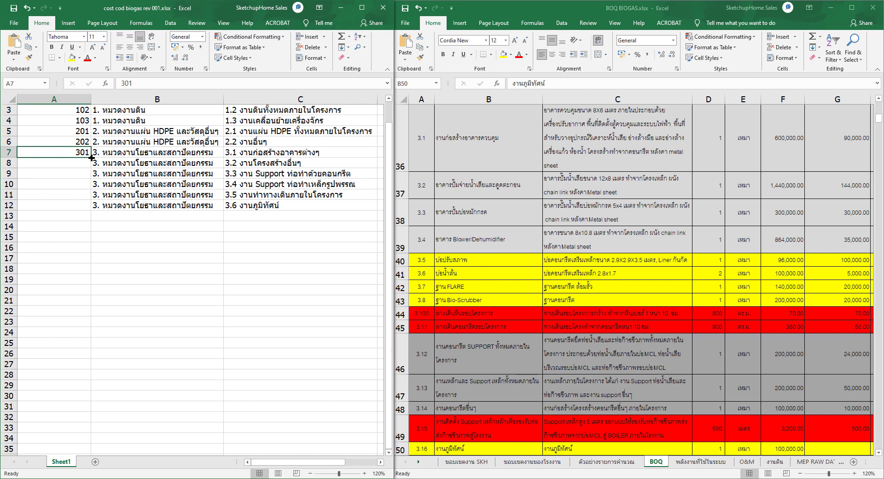
drag(91, 157, 85, 206)
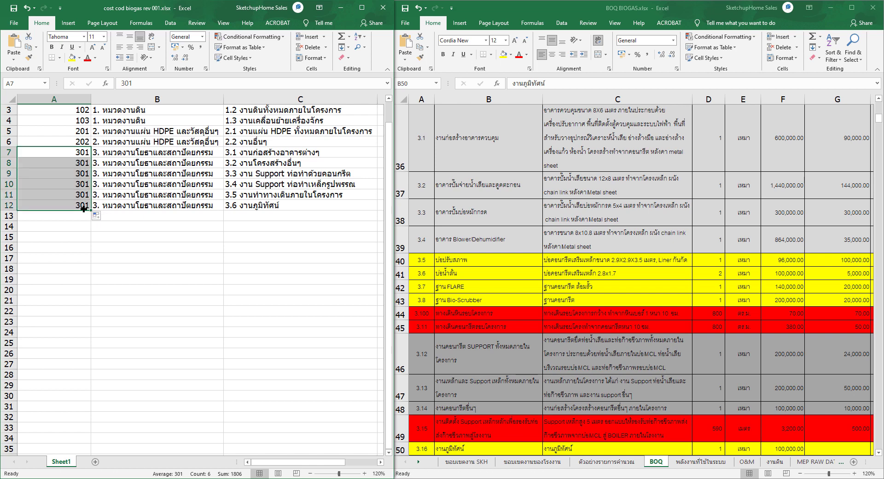
click(77, 162)
text(3)
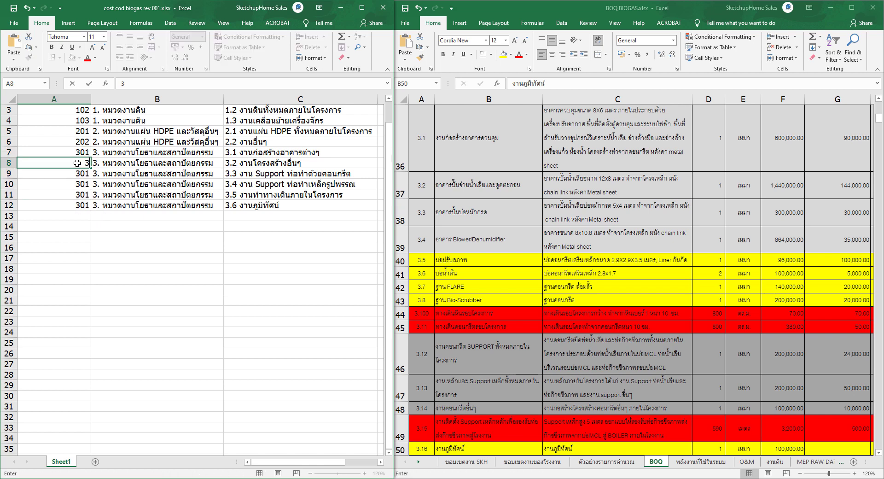
text(92==0)
key(BackSpace)
key(BackSpace)
key(BackSpace)
key(BackSpace)
key(BackSpace)
text(02)
key(Return)
drag(66, 149, 91, 206)
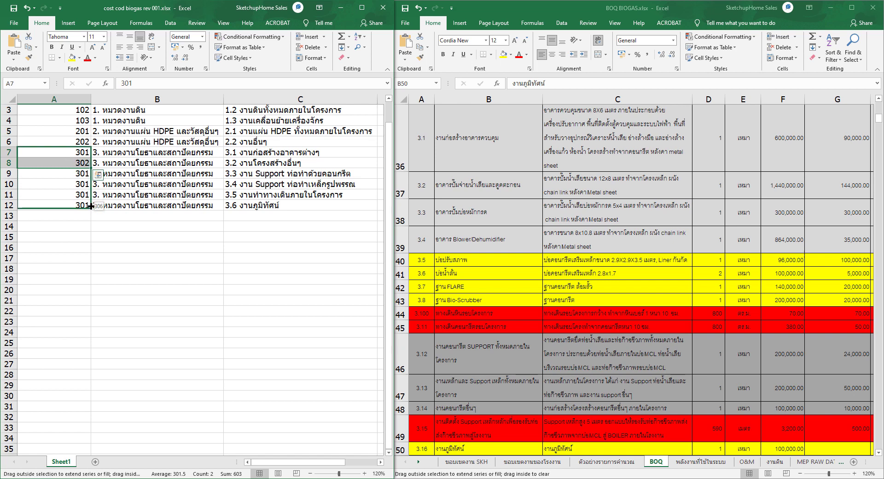
After checking BOQ section 4, enter '4. งานระบบปั๊มและท่อ' as the category heading in B13
click(160, 235)
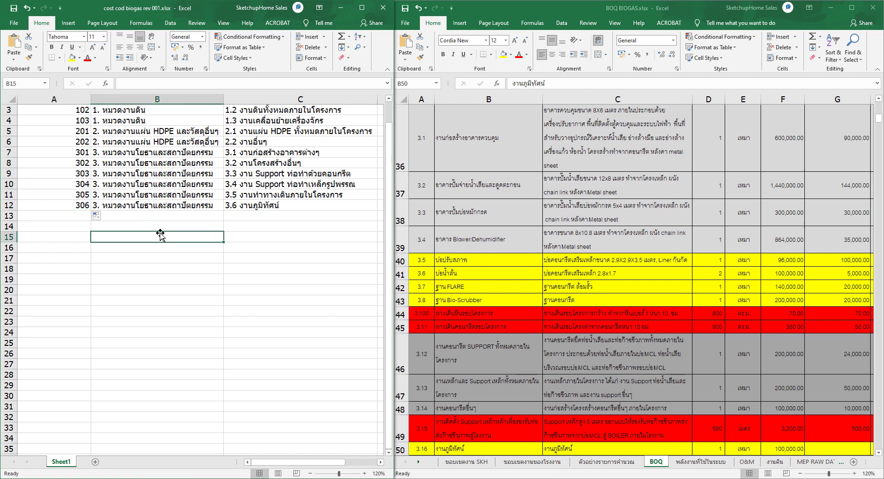
click(550, 310)
scroll(513, 300, down, 1)
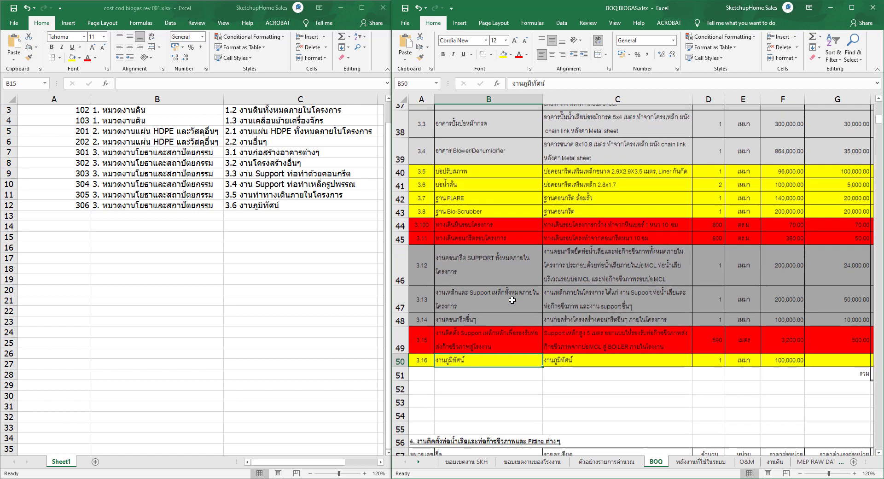
scroll(512, 300, down, 1)
scroll(513, 300, down, 1)
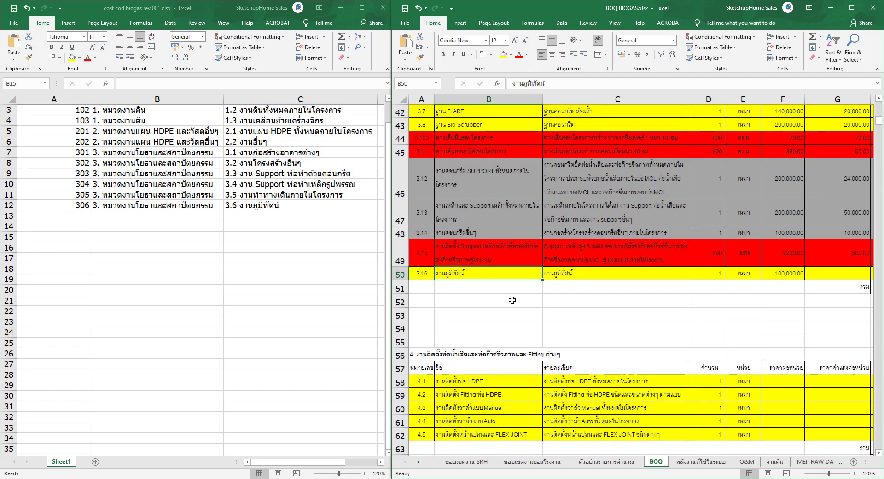
scroll(512, 299, down, 1)
scroll(513, 300, down, 1)
scroll(512, 299, down, 1)
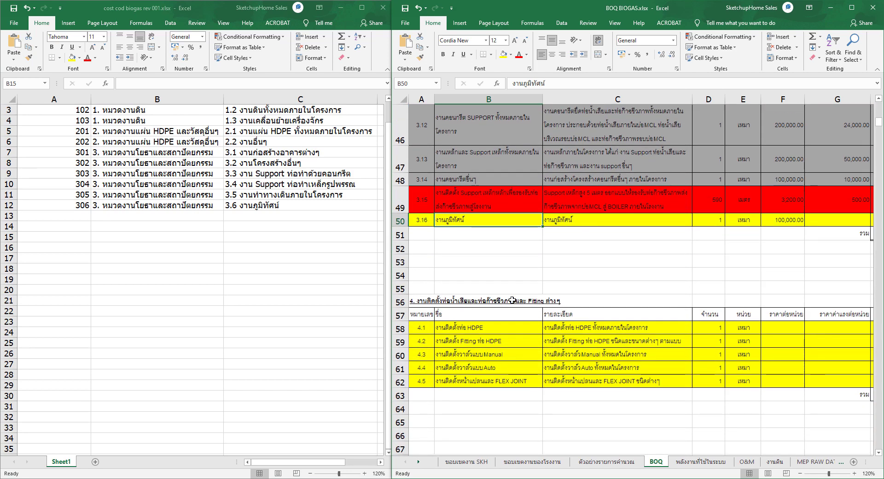
scroll(513, 300, down, 1)
click(151, 214)
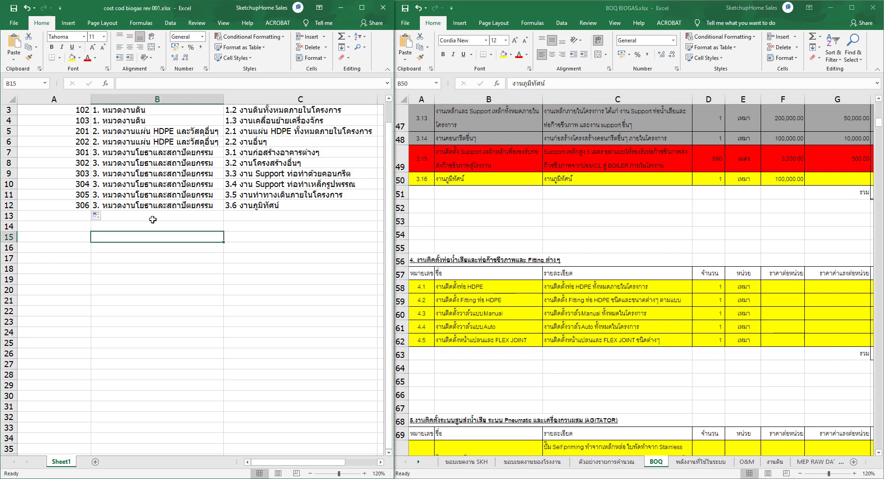
click(154, 219)
text(4. )
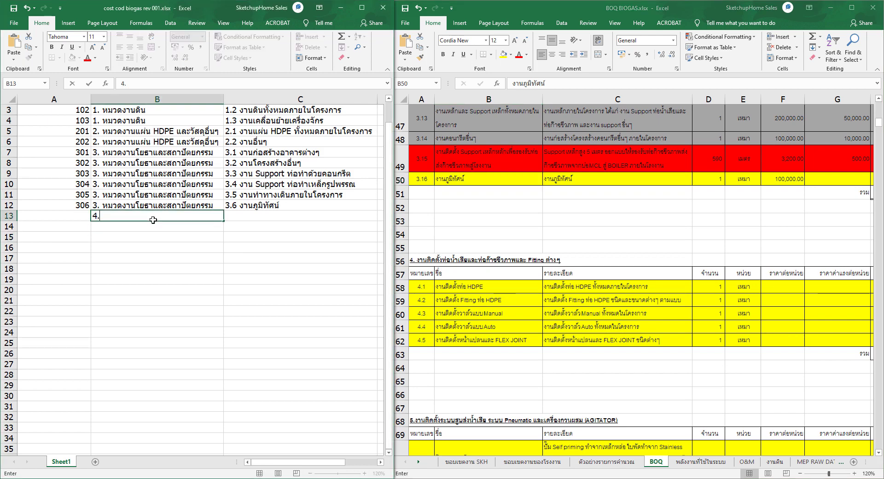
text(งานระบ)
text(บปั๊มแ)
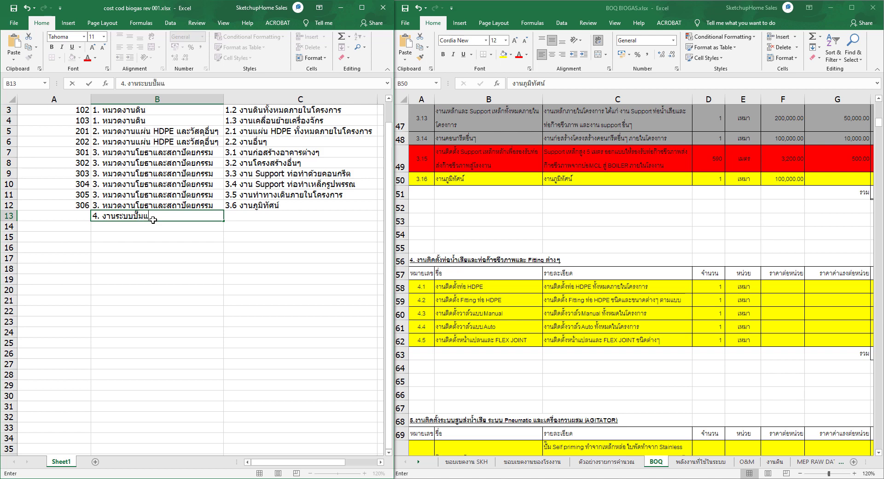
text(ละท่อ)
click(221, 276)
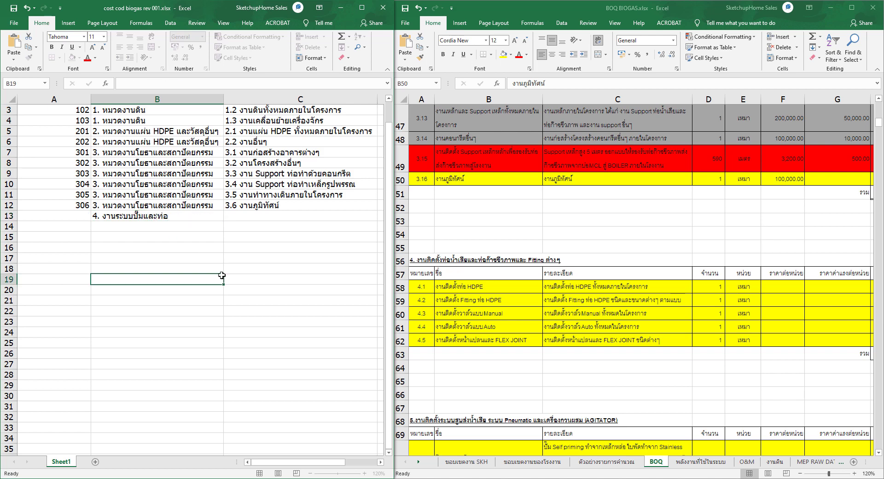
click(255, 219)
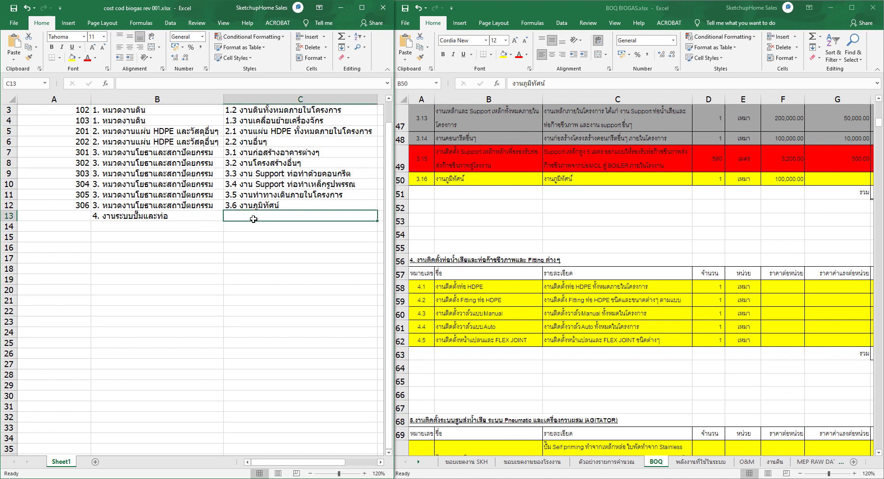
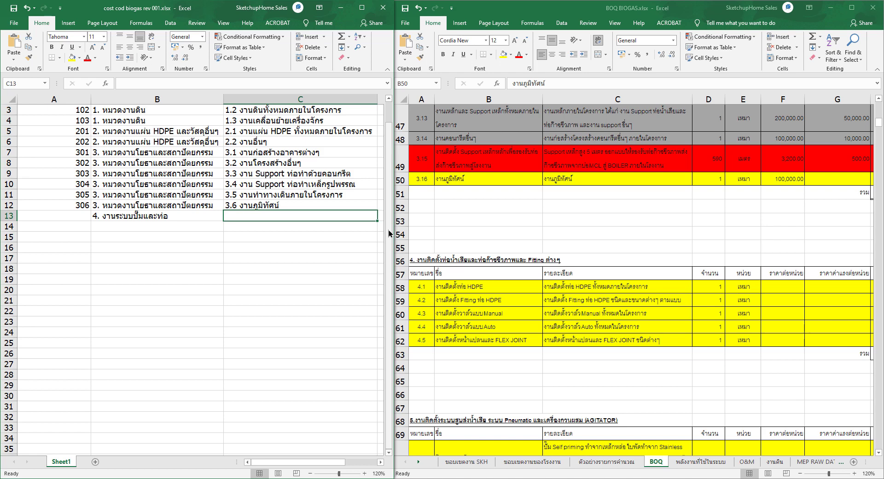
Enter item 4.1 HDPE pipe installation in C13 and 4.2 with the copied Fitting description in C14
text(ภ)
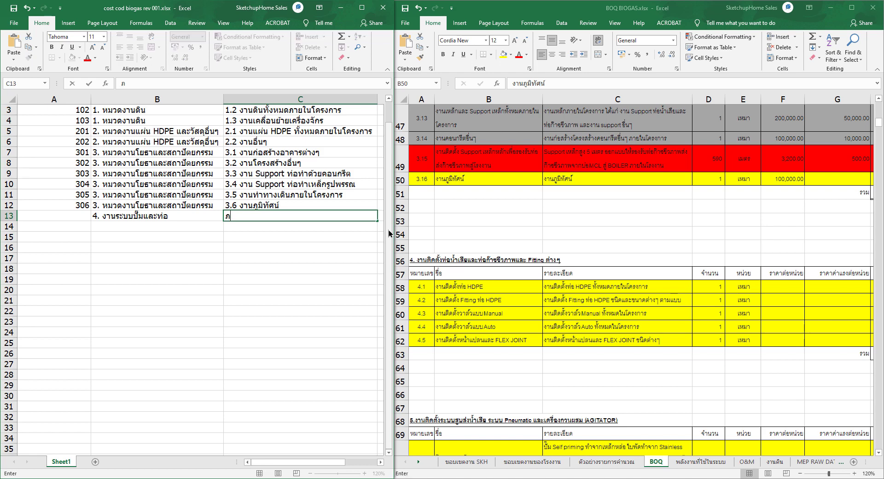
text(4)
text(1 งานติ)
text(ดตั้งท่อ)
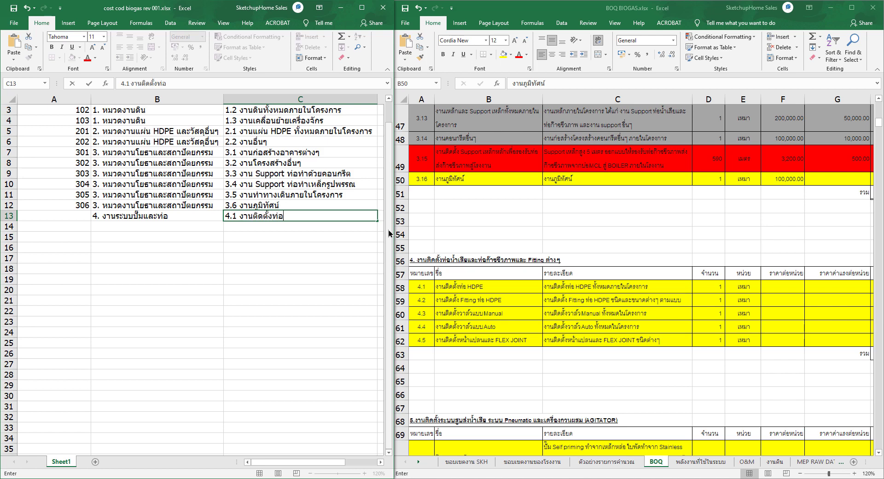
text(H)
text(DPE)
click(318, 301)
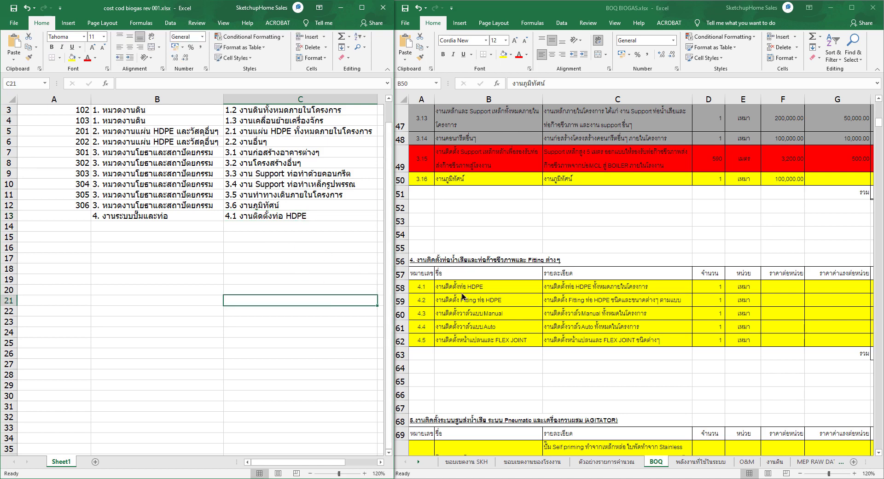
double_click(489, 299)
drag(510, 300, 417, 307)
key(ctrl+c)
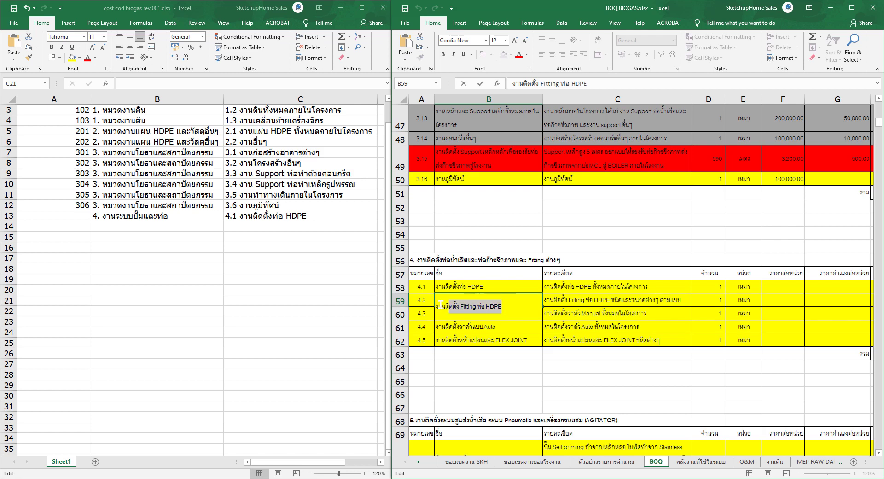
click(269, 225)
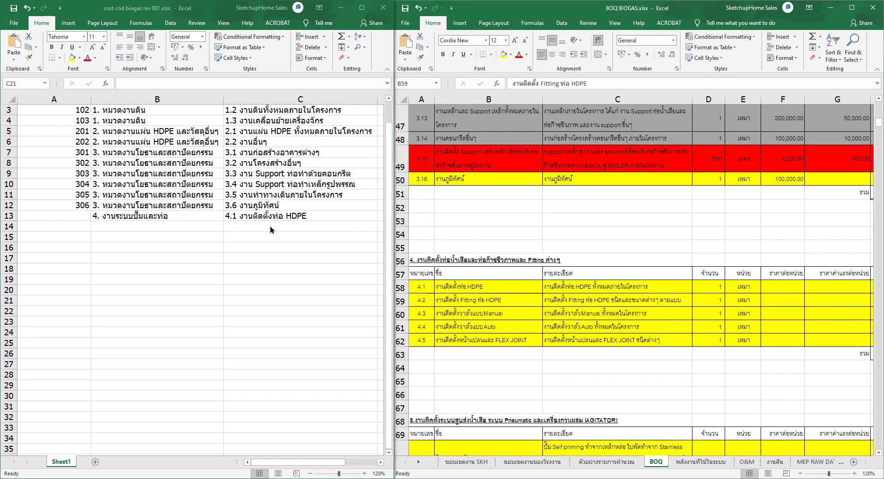
click(266, 226)
text(4.)
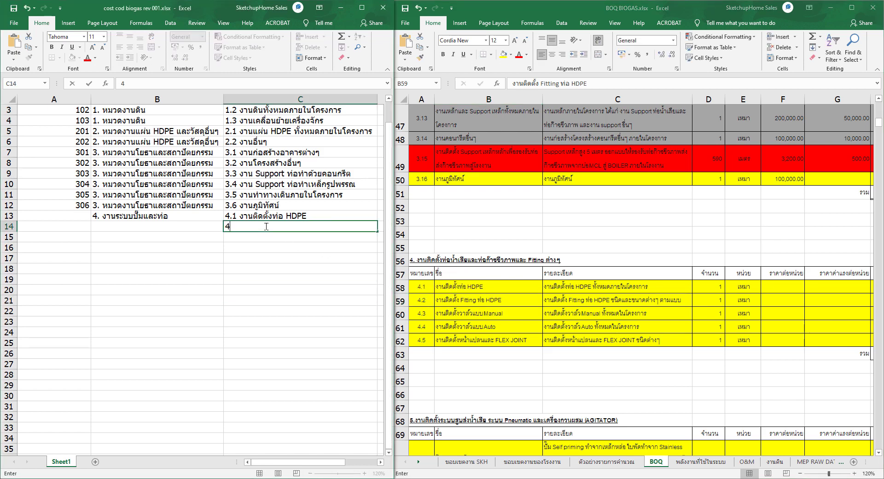
text(2)
key(ctrl+v)
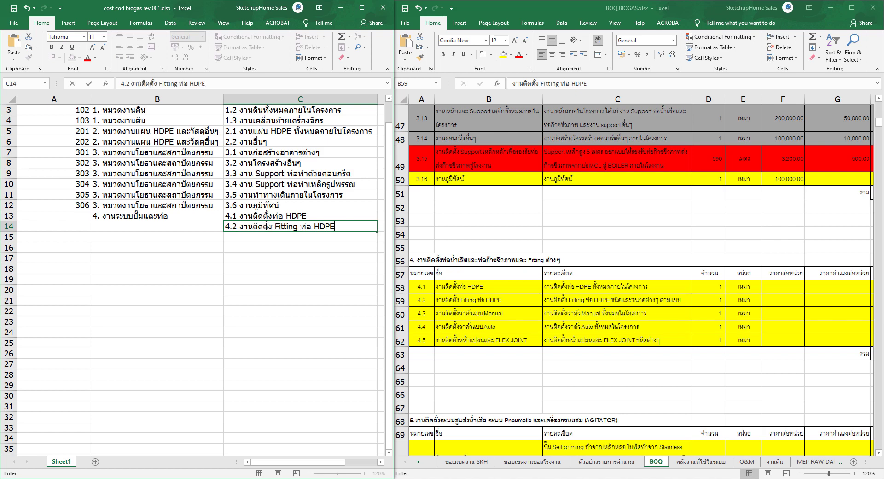
click(277, 281)
Enter item 4.3 with the Manual valve description copied from the BOQ in C15
click(473, 310)
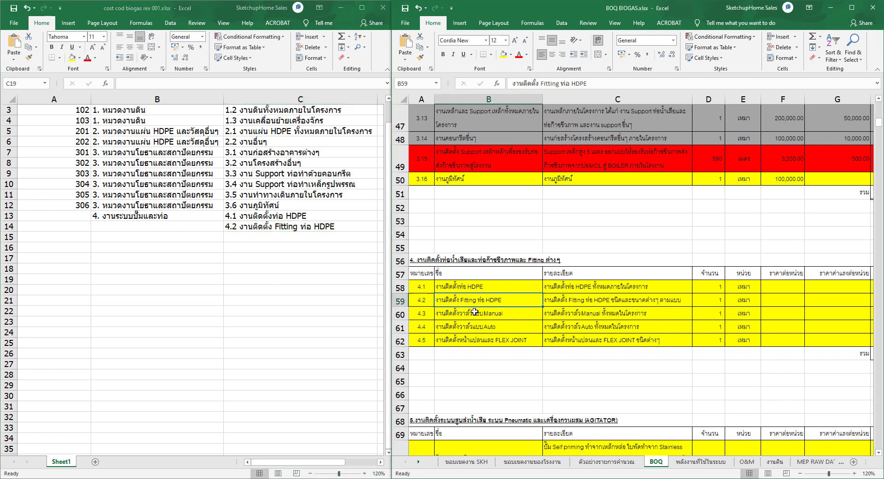
double_click(508, 313)
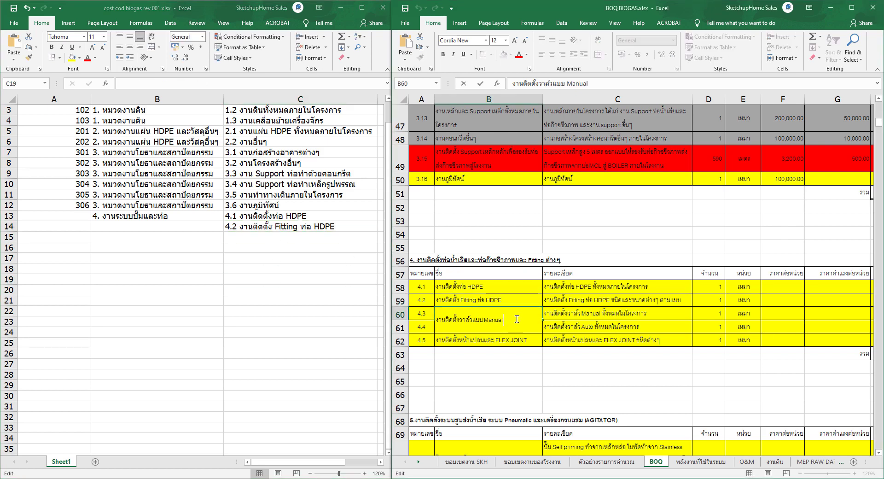
drag(511, 320, 418, 322)
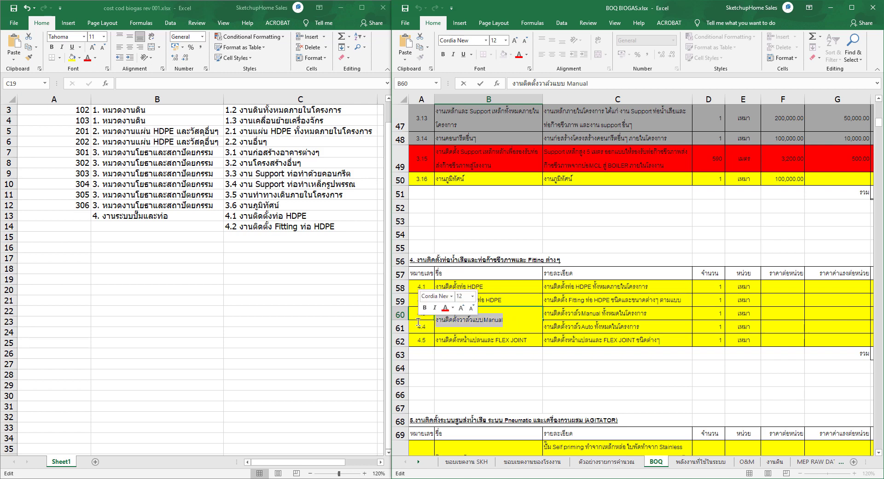
click(325, 324)
double_click(261, 238)
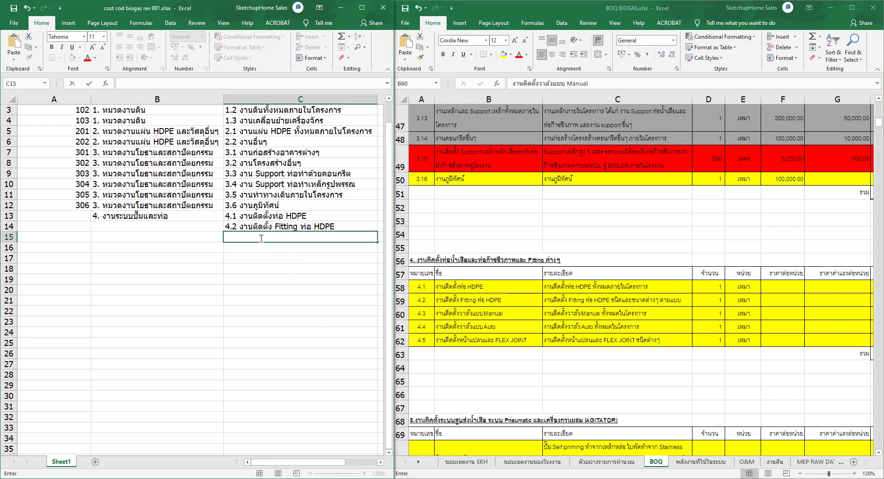
text(4.2)
key(BackSpace)
key(BackSpace)
text(3)
text(งานติดตั้งวาล์วแบบ Manual)
click(269, 287)
Enter item 4.4 งานติดตั้งวาล์วแบบ Auto in C16, using the description copied from the BOQ
double_click(258, 248)
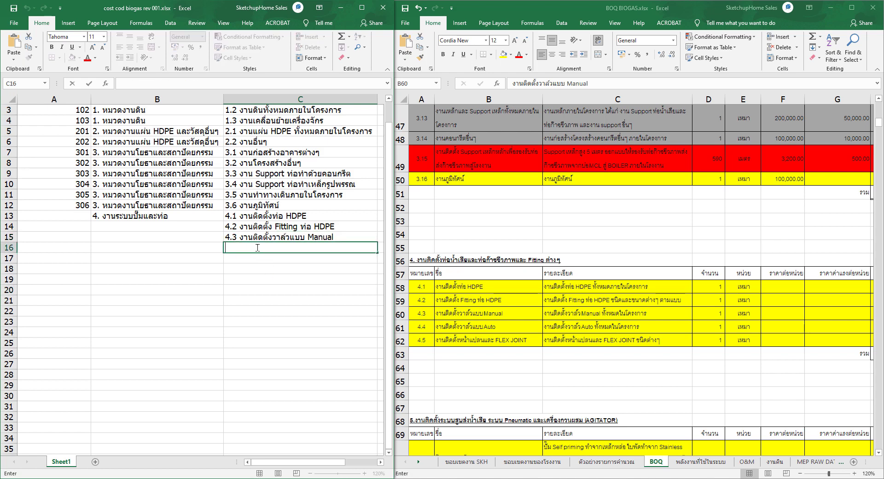
text(4.4)
click(450, 326)
double_click(452, 327)
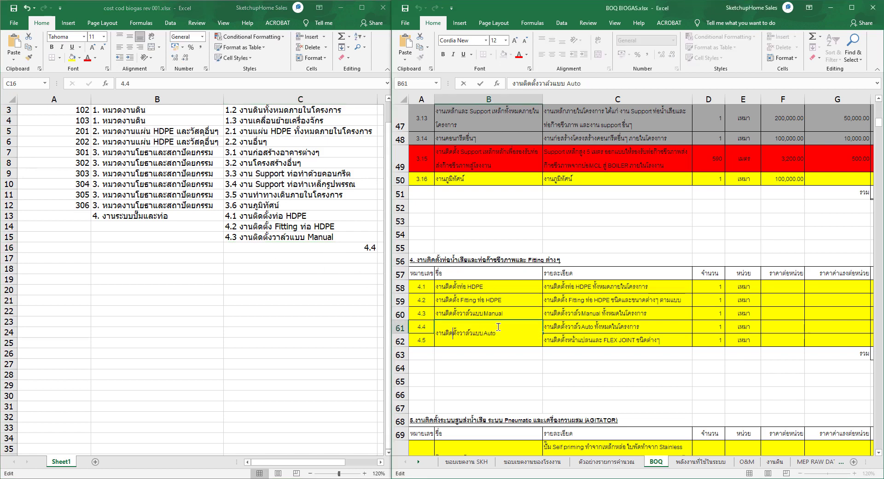
drag(498, 327, 435, 332)
key(ctrl+c)
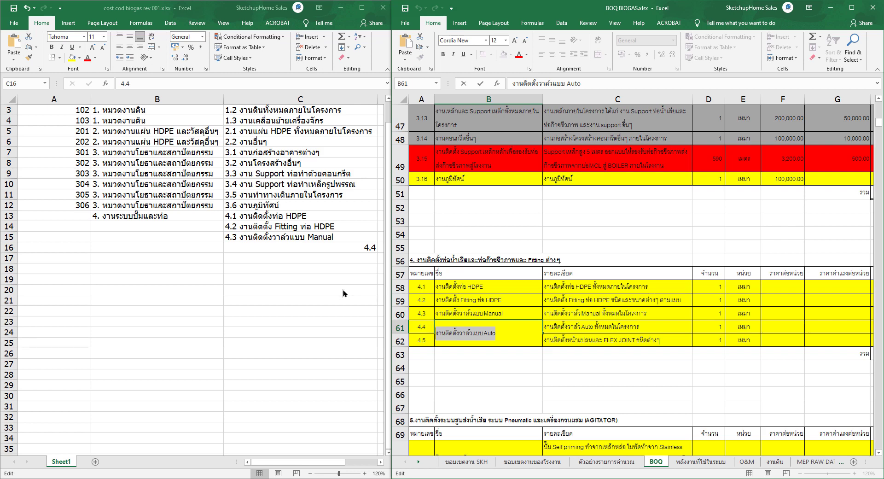
click(258, 248)
text(4.)
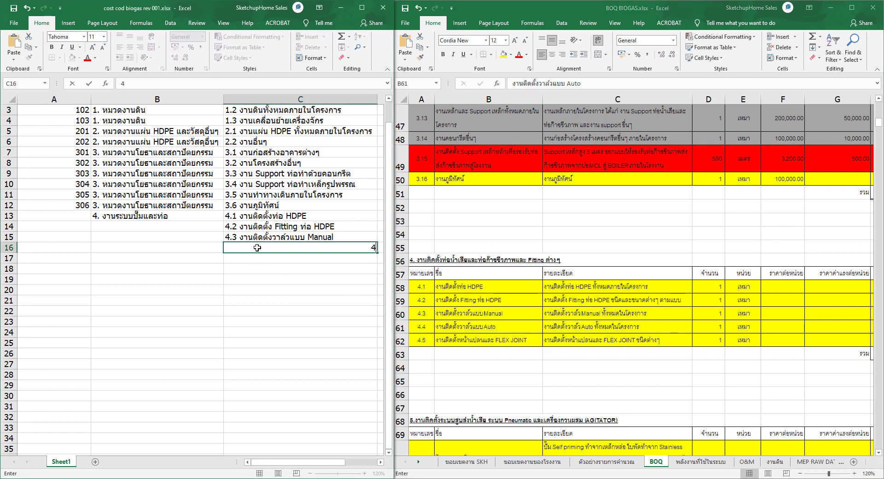
text(4)
key(ctrl+v)
click(254, 304)
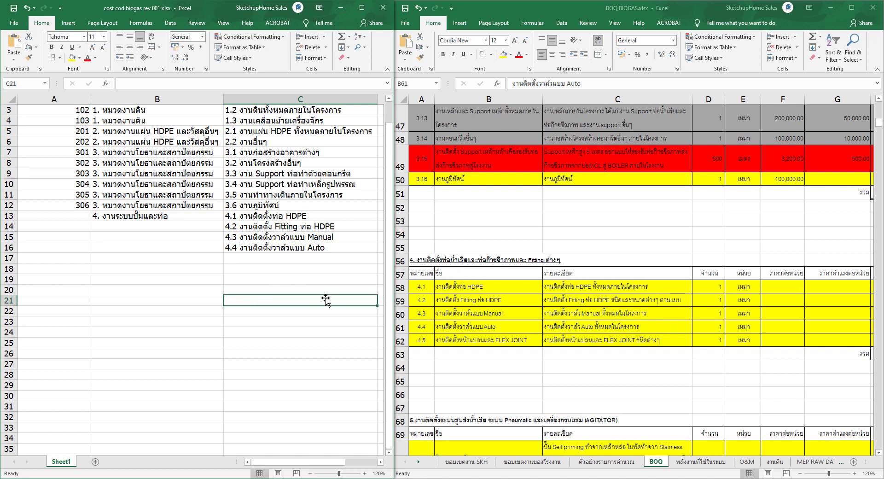
double_click(472, 341)
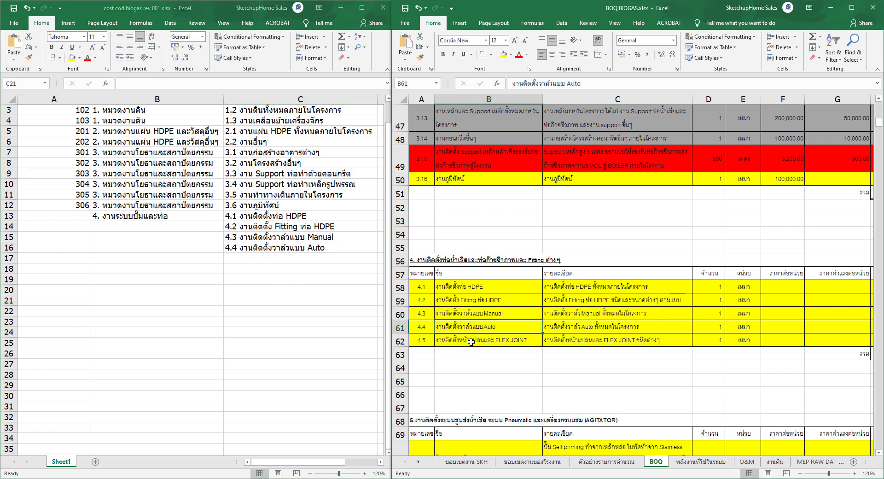
click(530, 345)
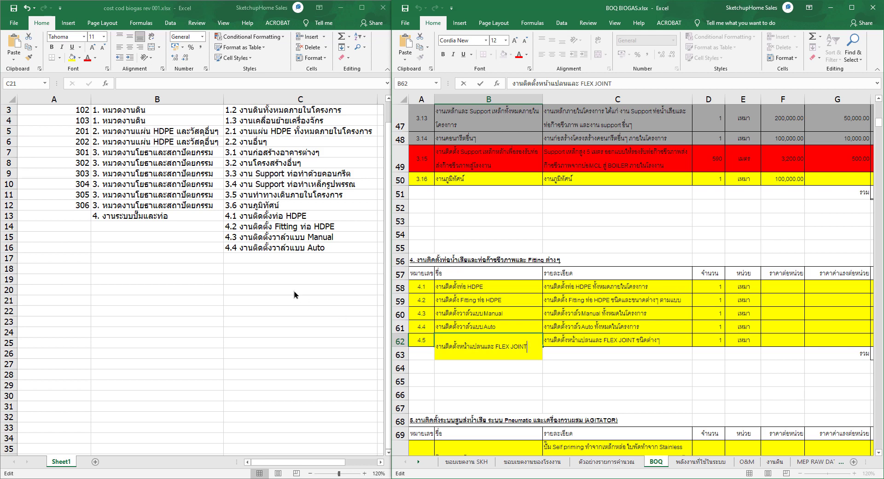
click(250, 261)
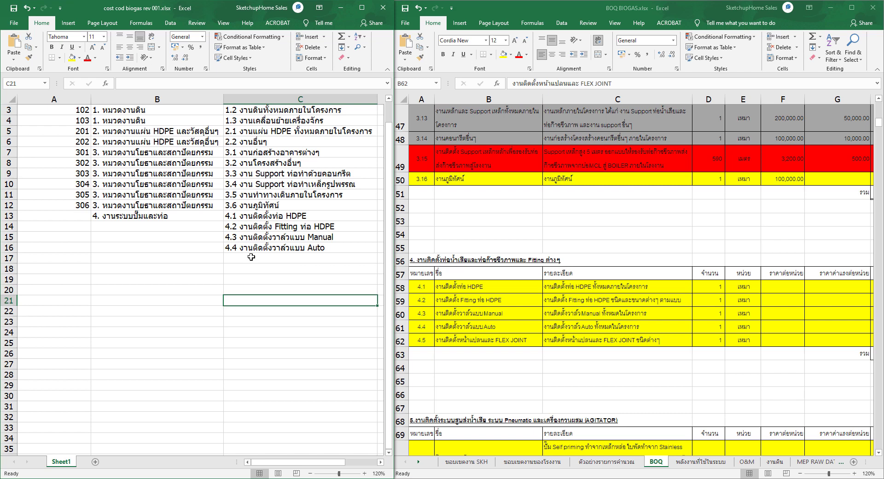
Enter item 4.5 in C17 with the FLEX JOINT description copied from the BOQ
click(251, 258)
double_click(251, 257)
text(4.)
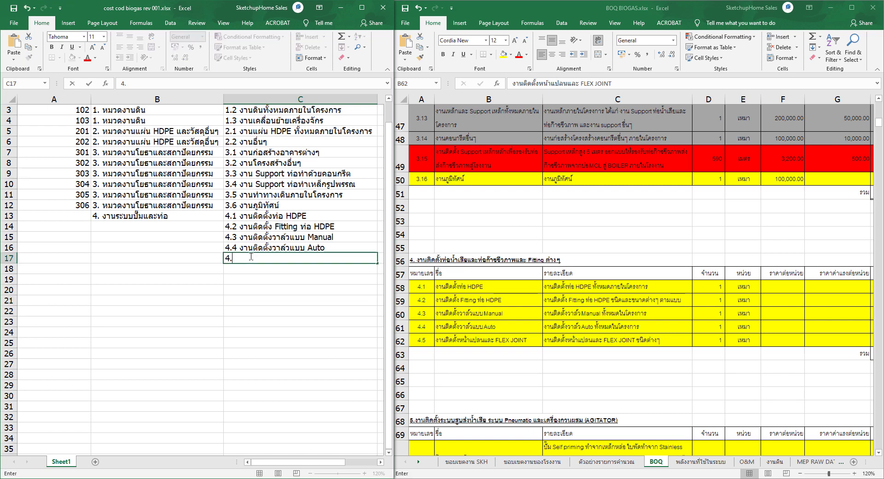
text(5)
click(485, 336)
double_click(487, 340)
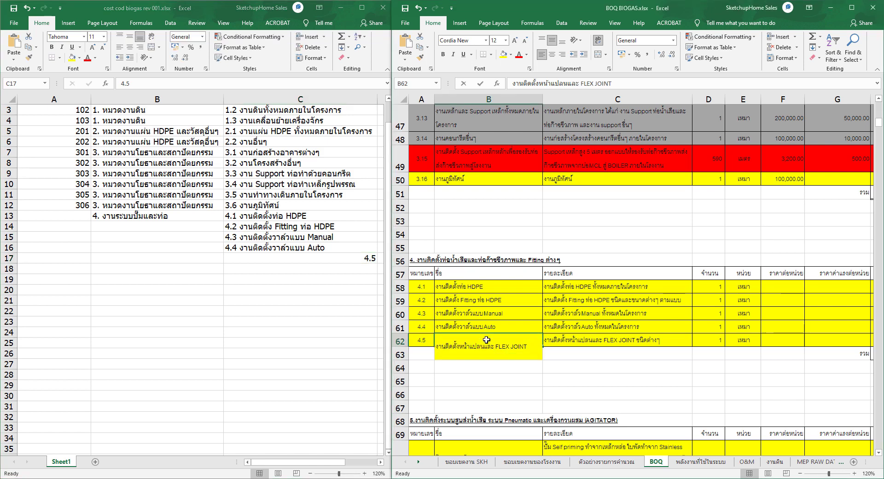
drag(528, 346, 436, 344)
key(ctrl+c)
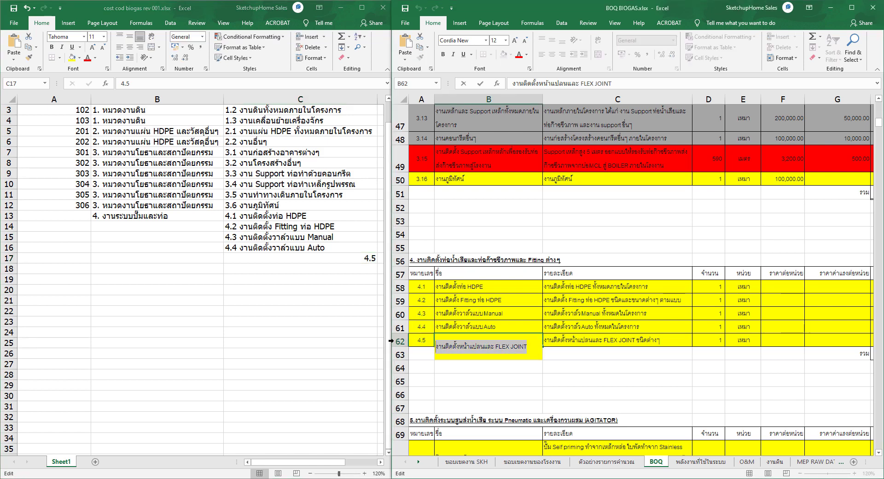
click(258, 261)
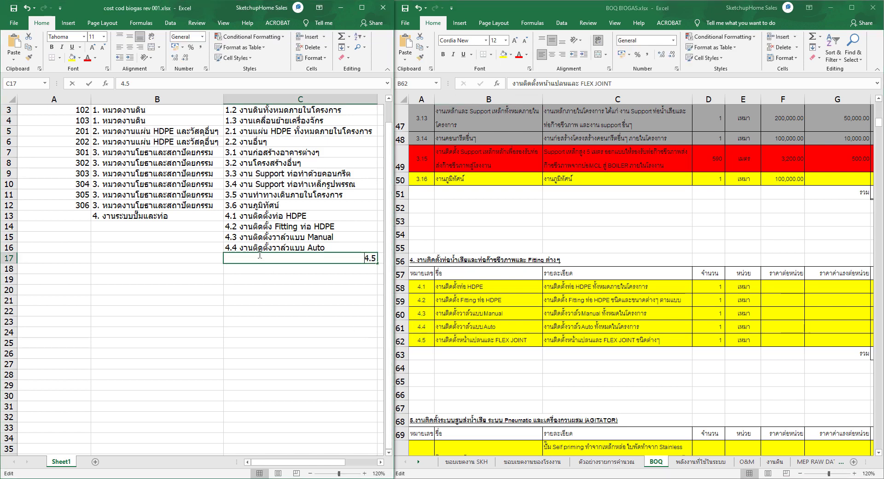
double_click(376, 258)
text(4.)
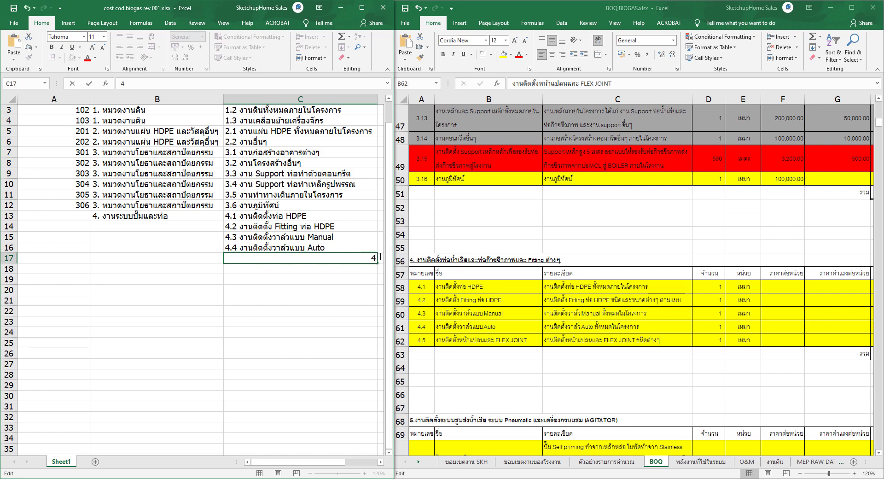
text(5)
key(ctrl+v)
click(353, 258)
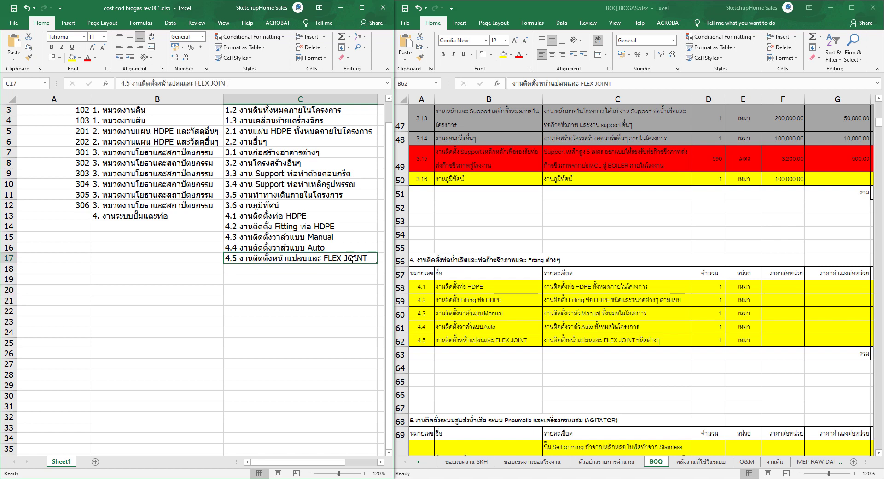
Copy the entry into C18 and edit it to 4.6 งานติดตั้งหน้าแปลน
drag(377, 263, 359, 274)
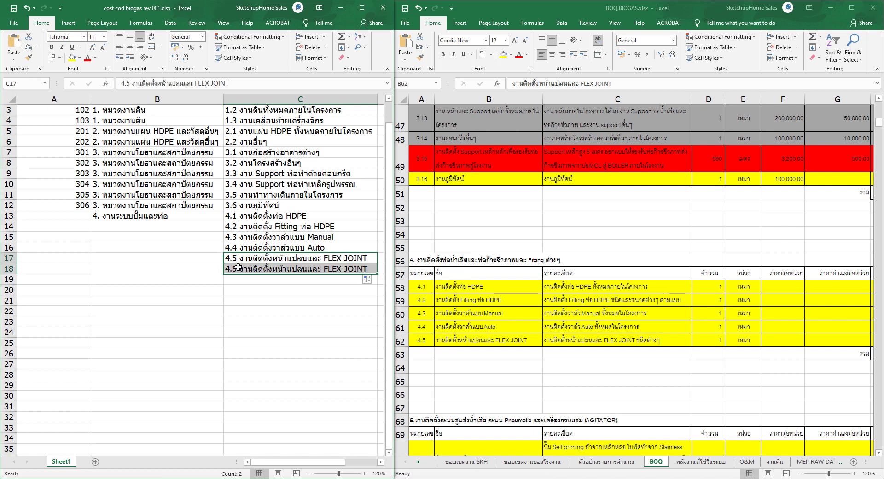
double_click(238, 268)
key(BackSpace)
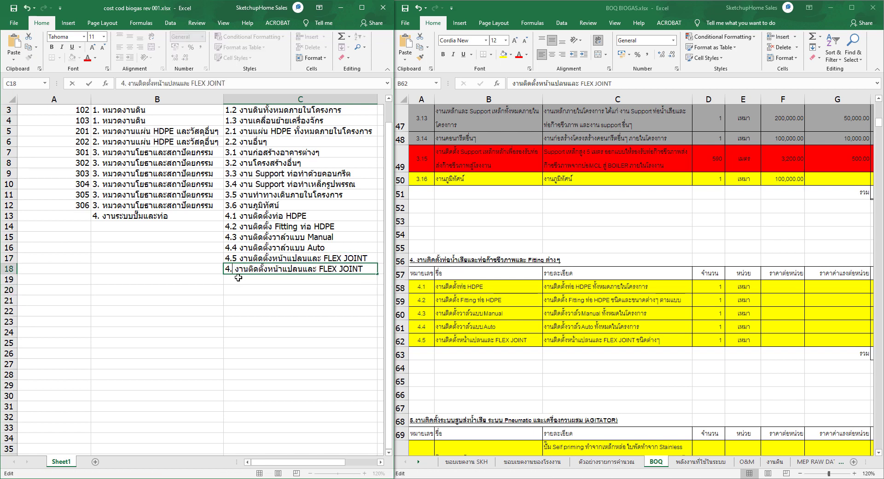
text(6)
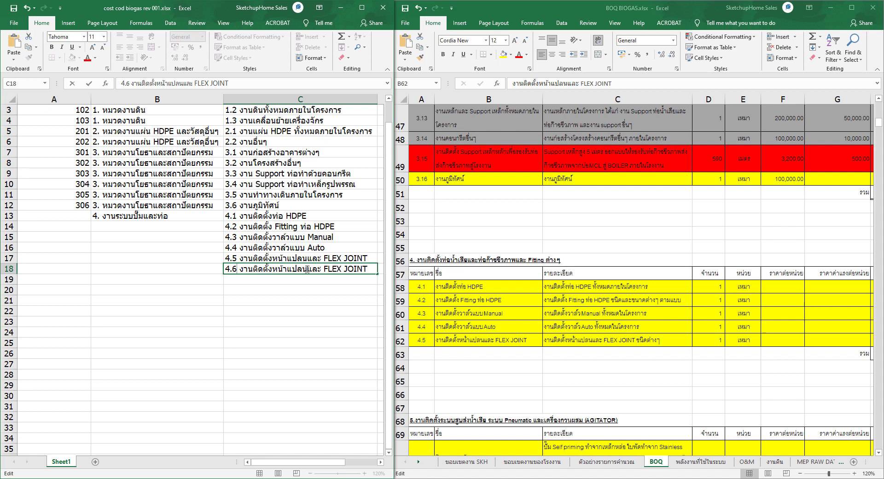
drag(307, 268, 380, 272)
key(BackSpace)
click(312, 309)
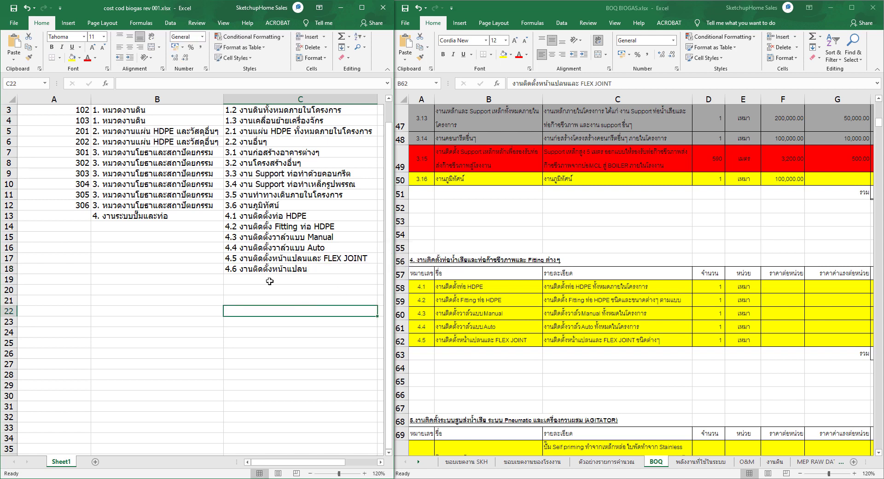
Trim item 4.5 down to FLEX JOINT and start typing item 4.7 in C19
double_click(239, 258)
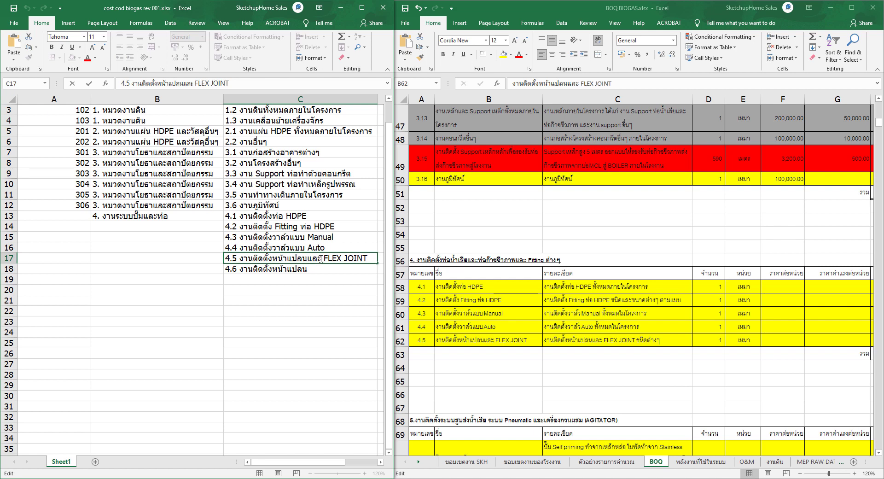
drag(321, 259, 241, 259)
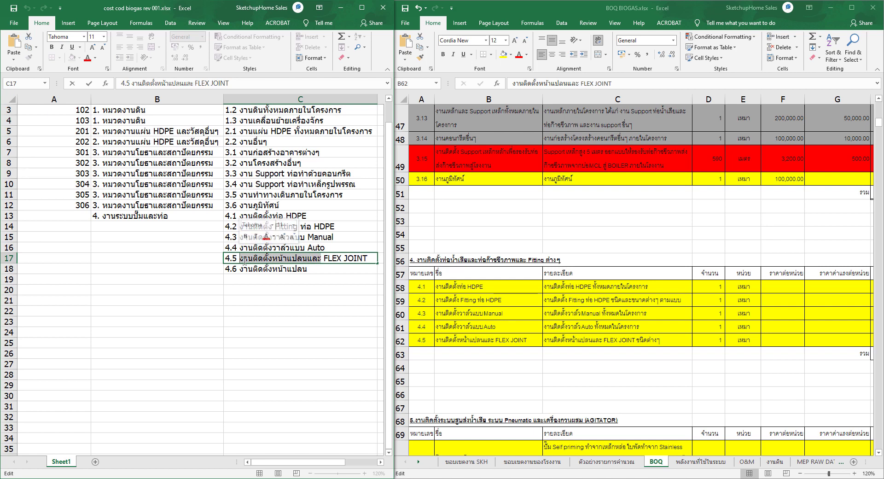
key(Delete)
click(264, 333)
click(250, 281)
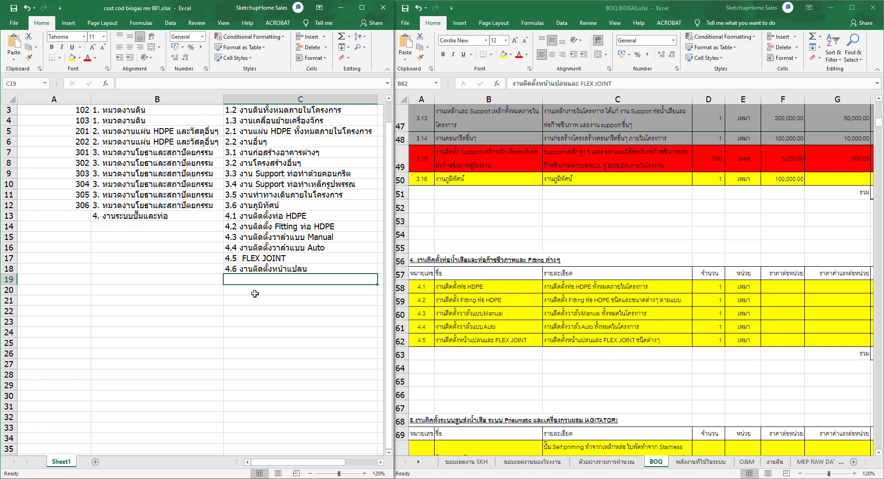
text(4.7)
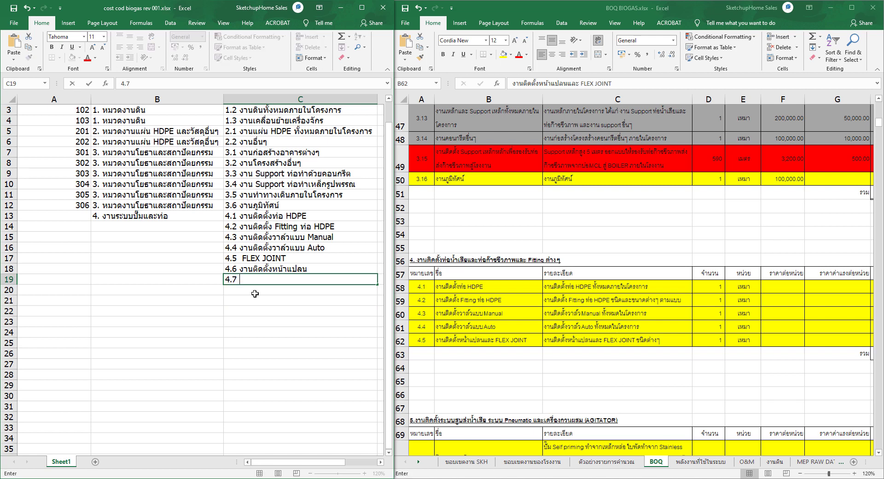
text(')
key(BackSpace)
Finish item 4.7 งานอื่นๆ and fill the category 4 label from B13 down to B19
text(านอื่นๆ)
click(263, 327)
click(191, 220)
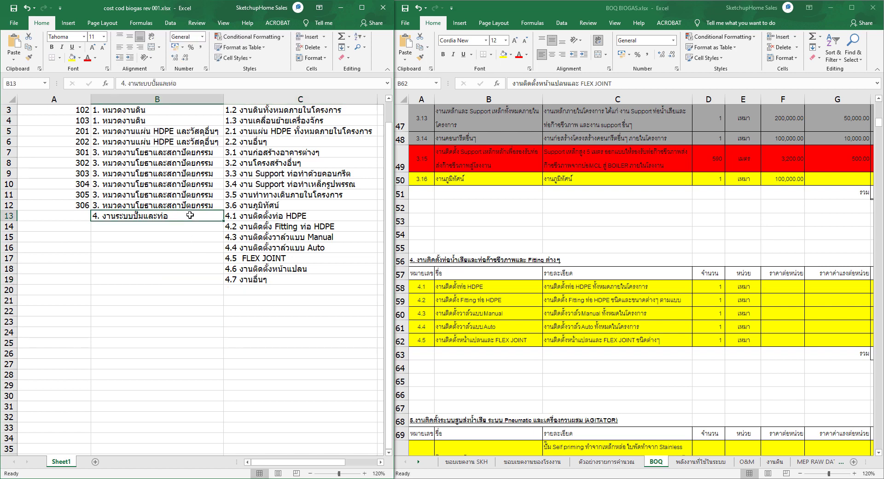
drag(220, 222, 222, 282)
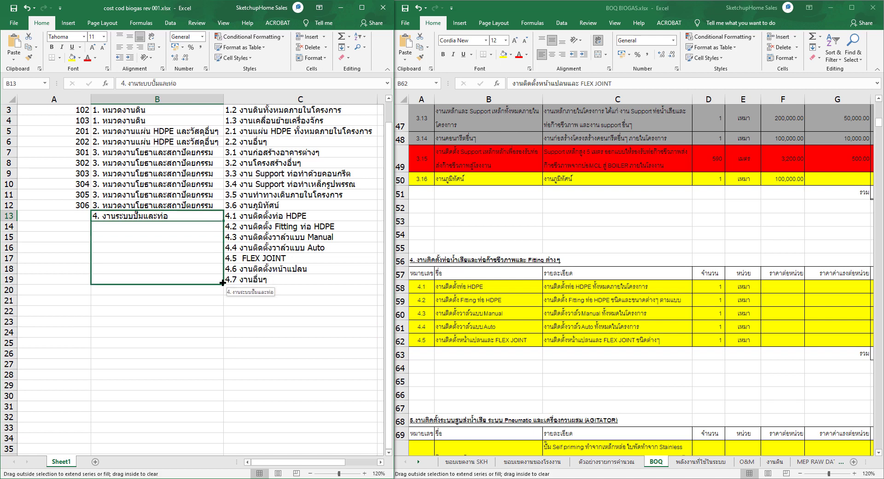
Enter codes 401 and 402 in A13:A14 and fill the series down to 407
click(88, 216)
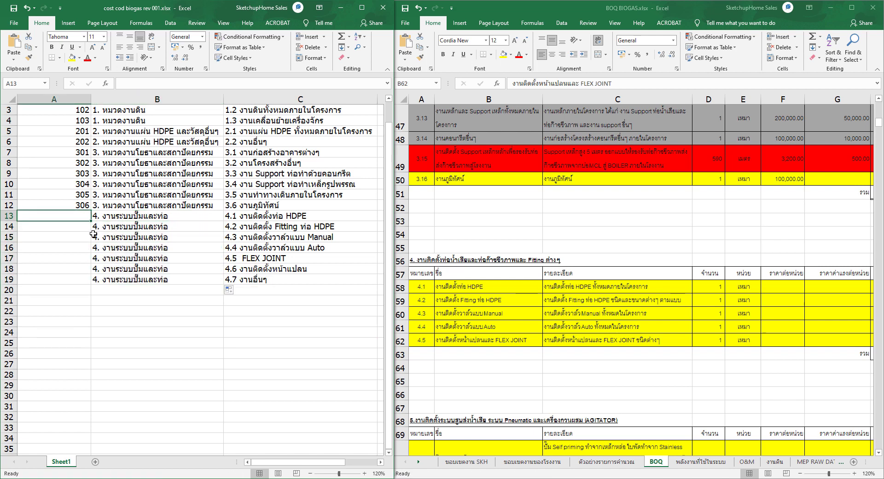
text(ภ)
key(BackSpace)
text(401)
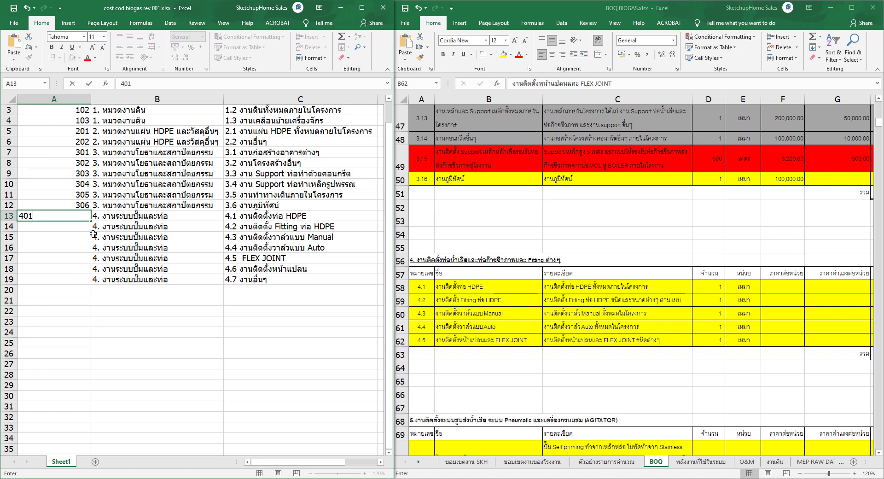
key(Return)
text(40)
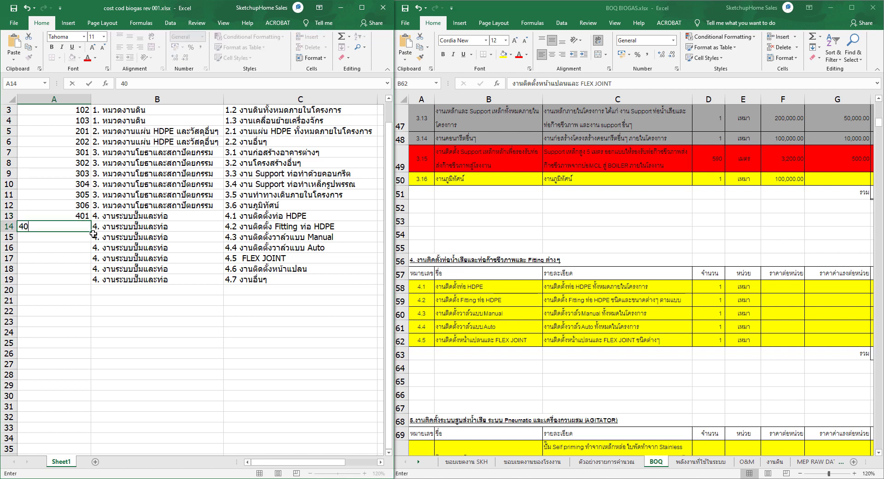
text(2)
key(Return)
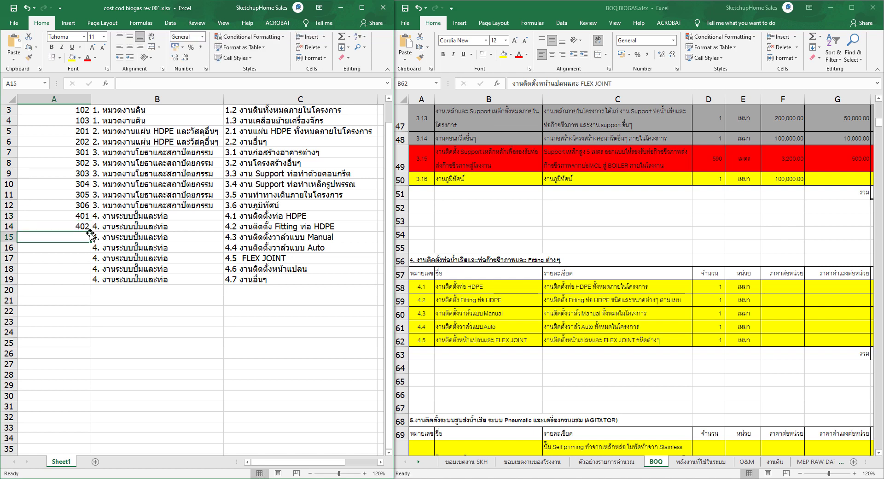
drag(80, 217, 89, 282)
click(186, 322)
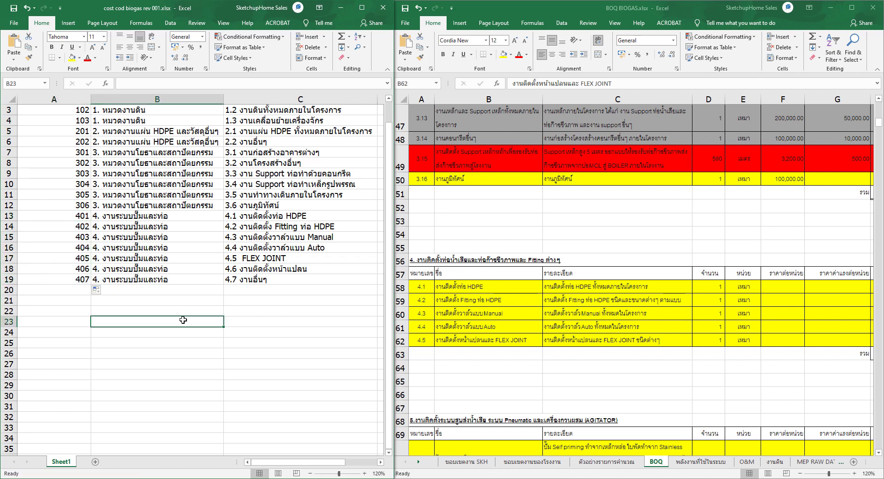
click(465, 310)
scroll(466, 307, down, 2)
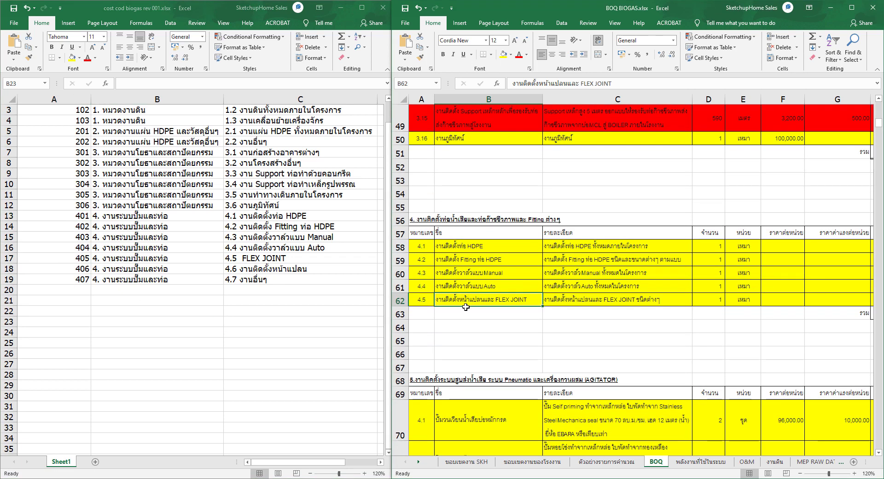
scroll(466, 306, down, 1)
Scroll the BOQ BIOGAS window down to the section 5 Pneumatic/Agitator table
scroll(466, 306, down, 1)
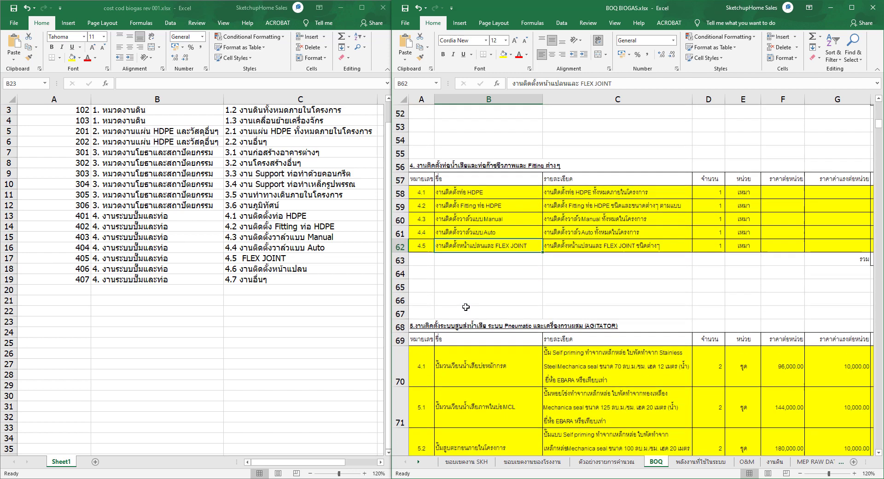
scroll(466, 306, down, 1)
scroll(466, 306, down, 1)
scroll(466, 307, down, 1)
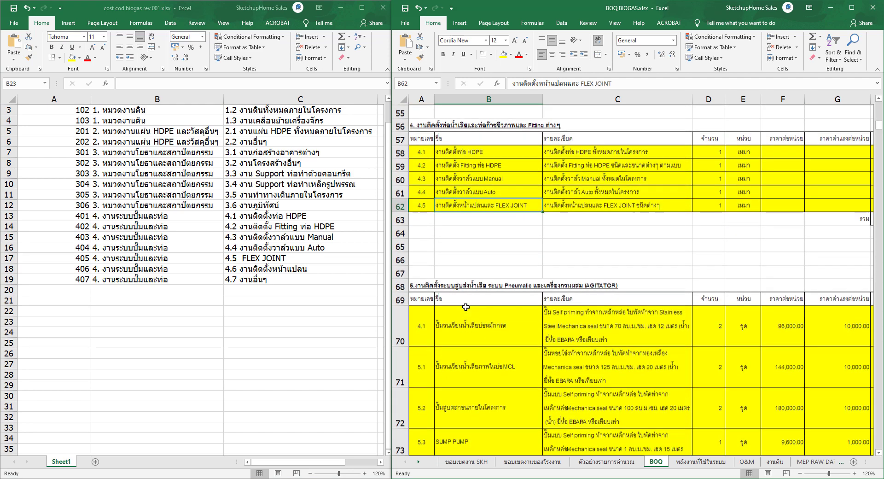
scroll(466, 307, down, 1)
scroll(466, 307, down, 1)
scroll(466, 306, down, 1)
scroll(466, 306, down, 3)
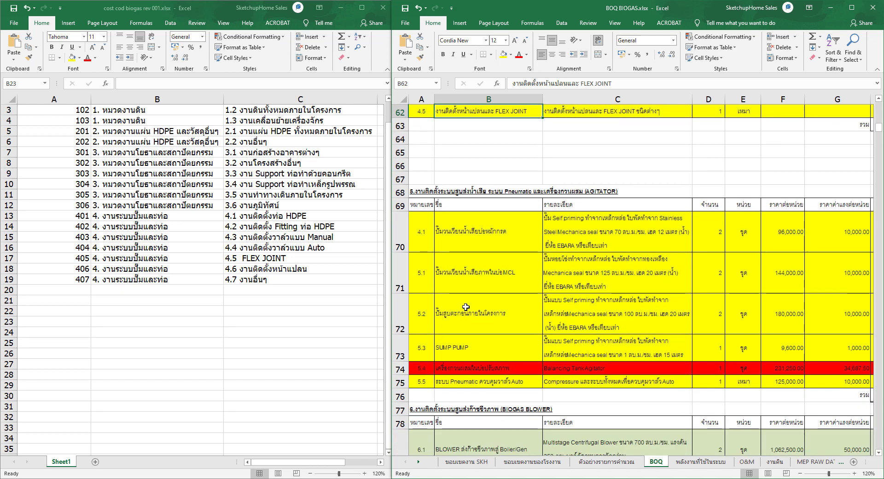
scroll(466, 306, down, 3)
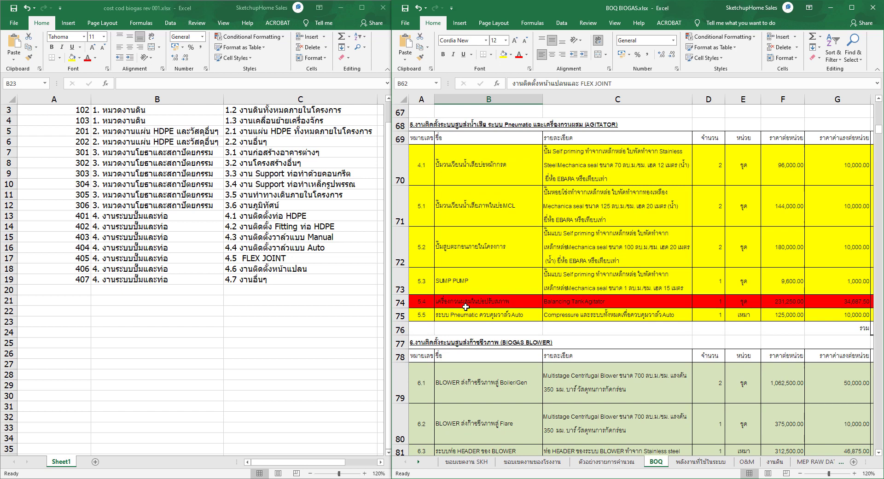
scroll(454, 308, up, 1)
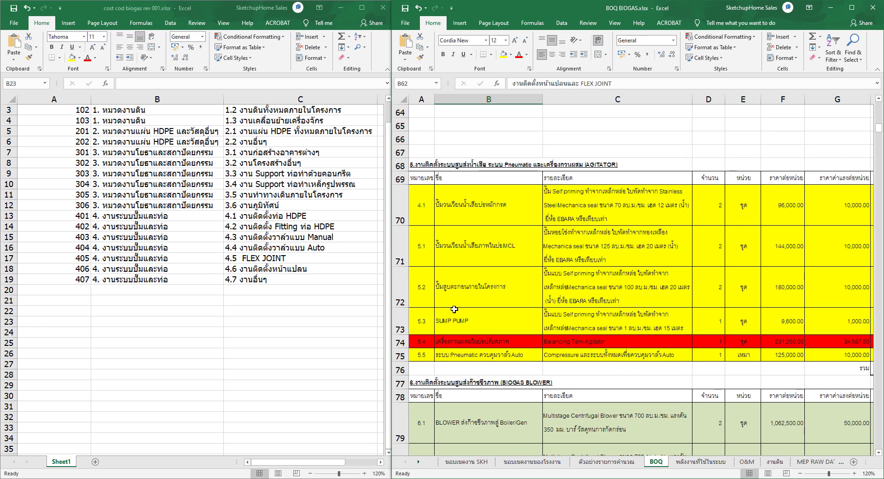
scroll(454, 309, down, 1)
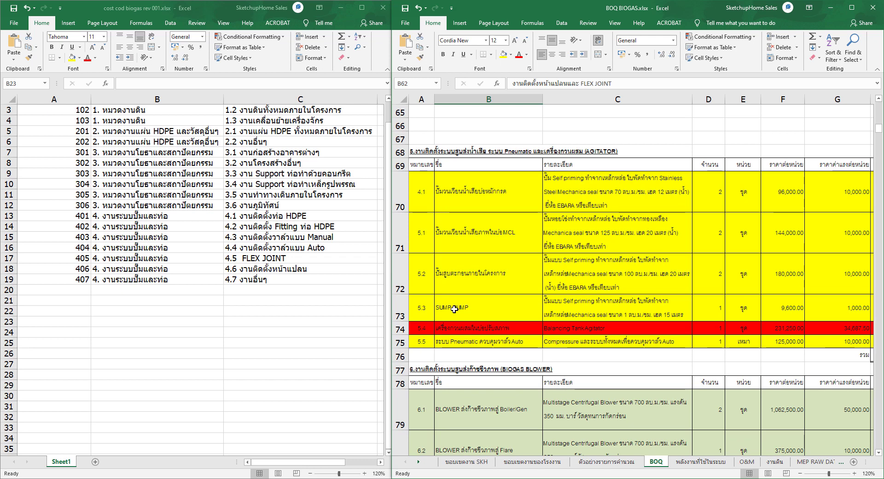
Type the category label 5. งานระบบปั๊มและเครื่องกลอื่นๆ in B20
click(233, 292)
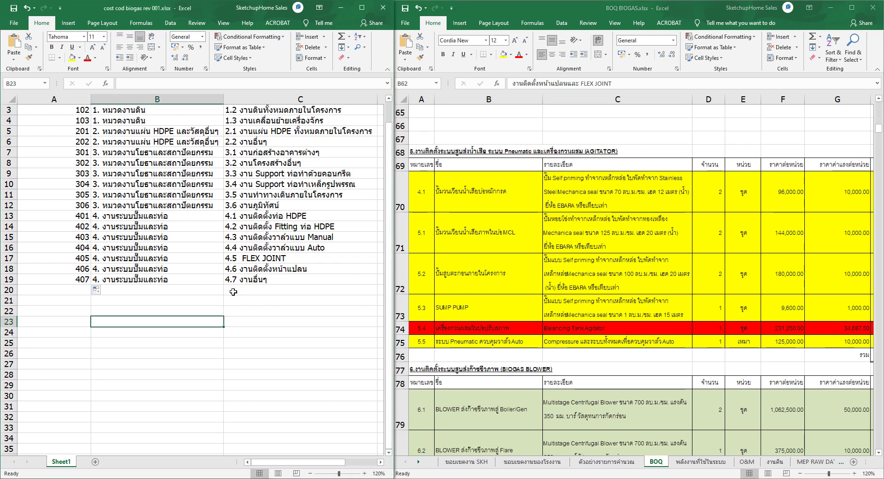
click(120, 294)
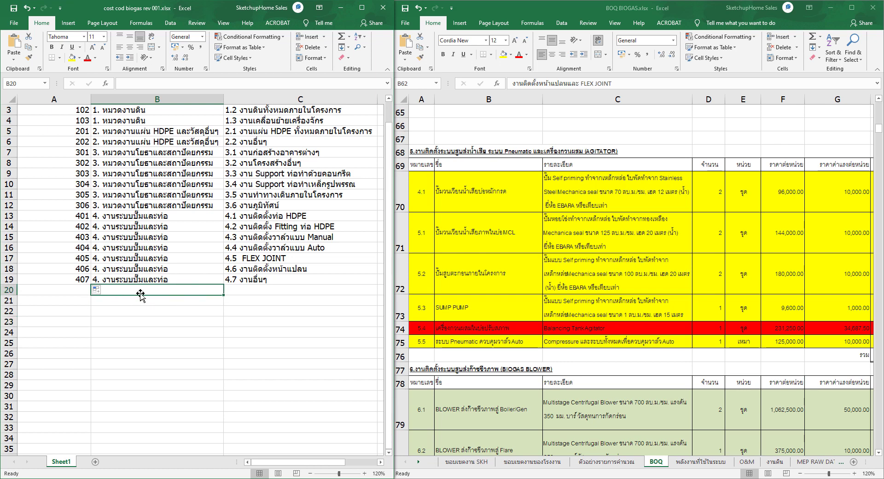
text(5. งานร)
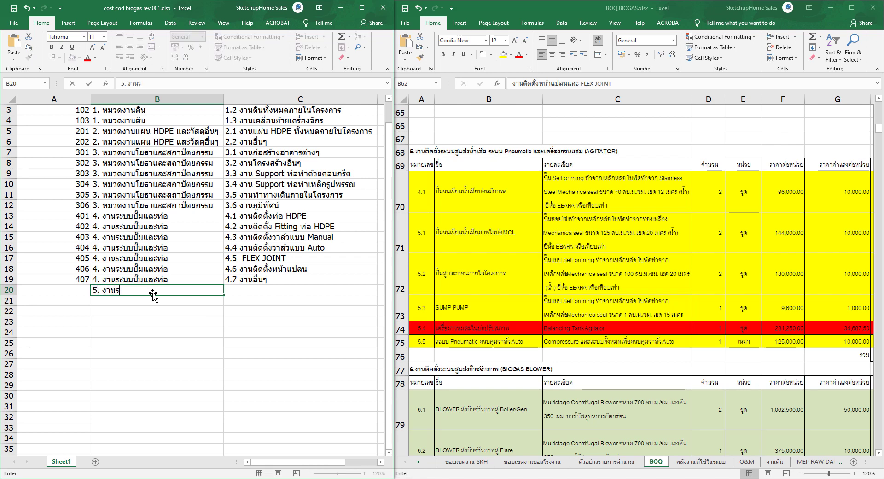
text(ะบบปั๊ม)
text(และเครื่องกลอื)
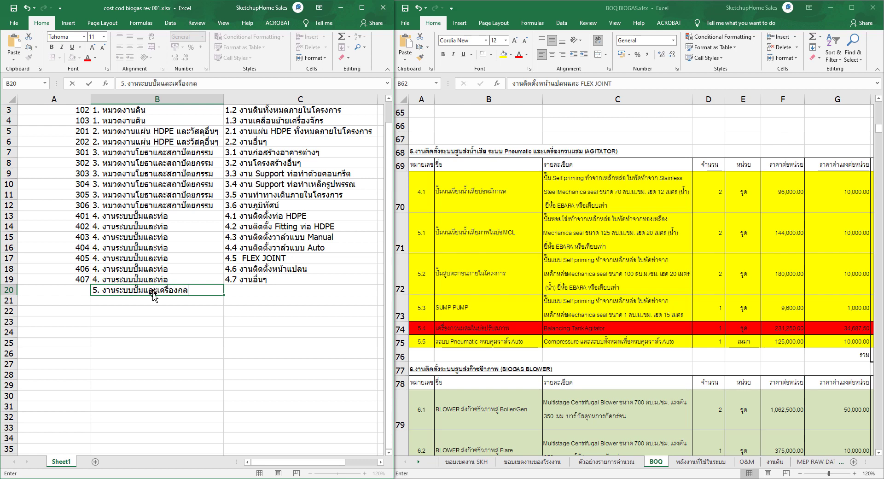
text(่นๆ)
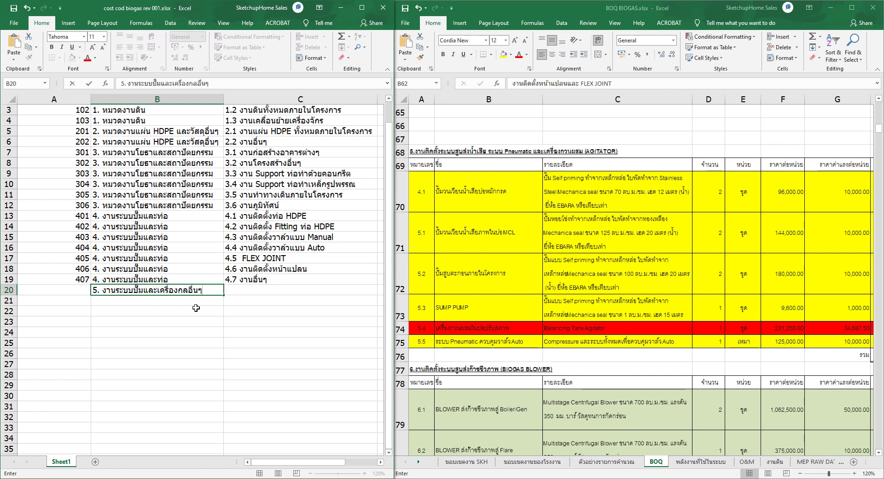
click(249, 333)
Enter sub-items 5.1 งานติดตั้งระบบปั๊มน้ำ and 5.2 งานระบบอื่นๆ in C20:C21
click(262, 291)
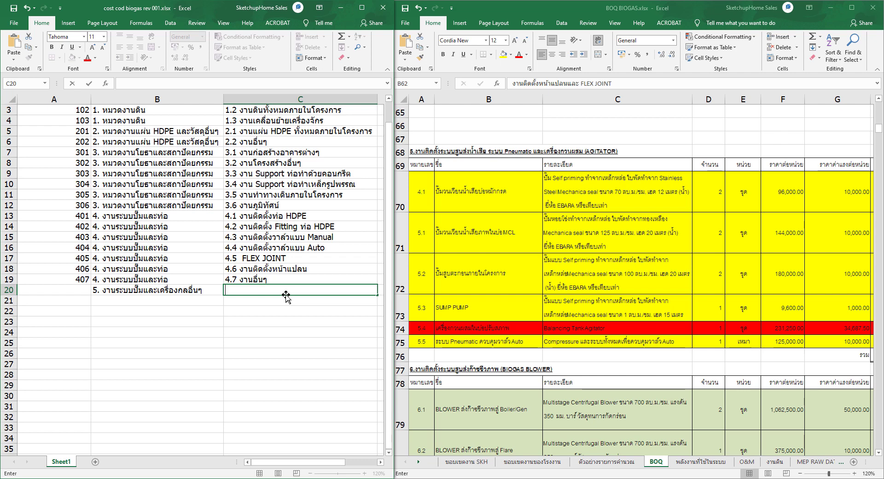
text(ถใ)
key(BackSpace)
key(BackSpace)
text(5.)
text(1 งานต)
text(ิด)
text(ตั้งระบบ)
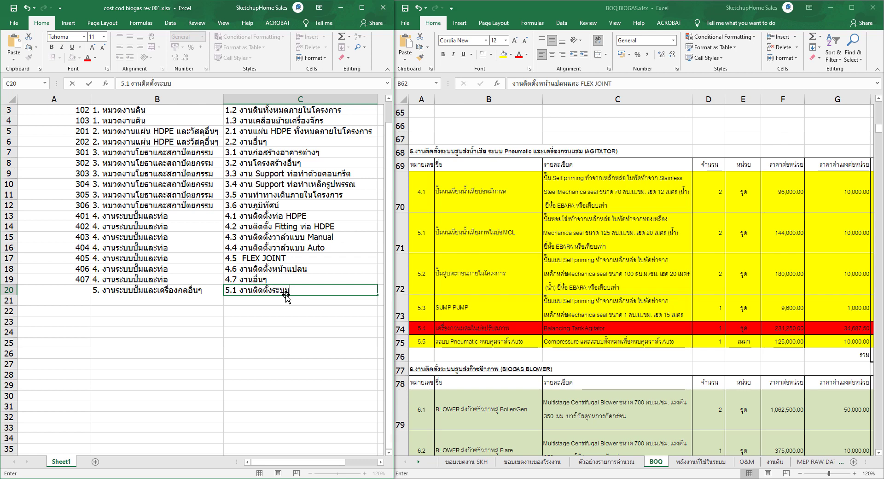
text(ปั๊มน้ำ)
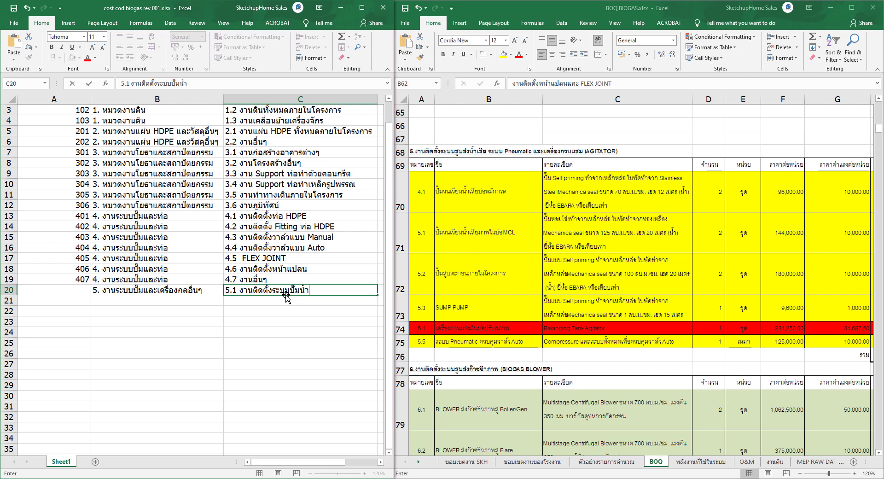
key(Return)
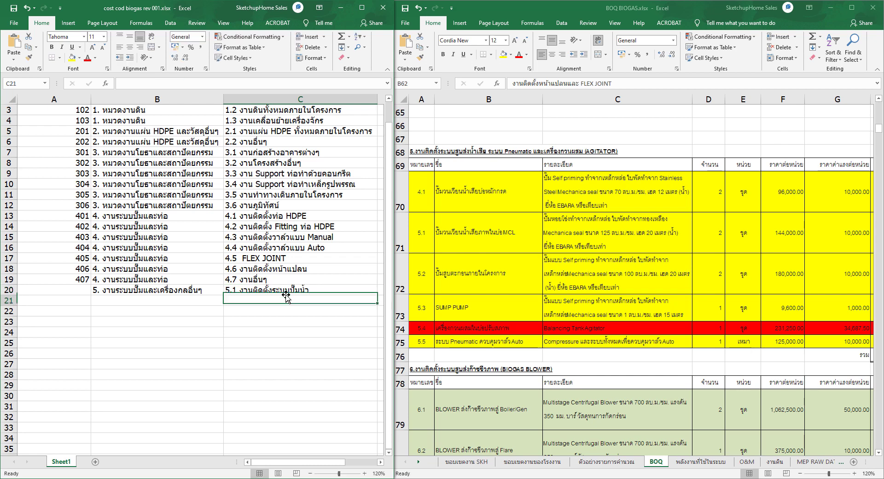
text(5.)
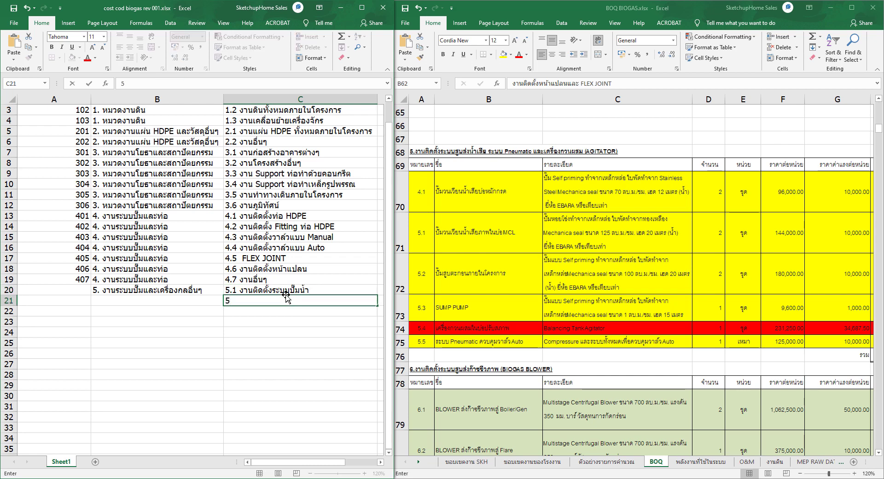
text(2 ง)
text(านระบบอื่)
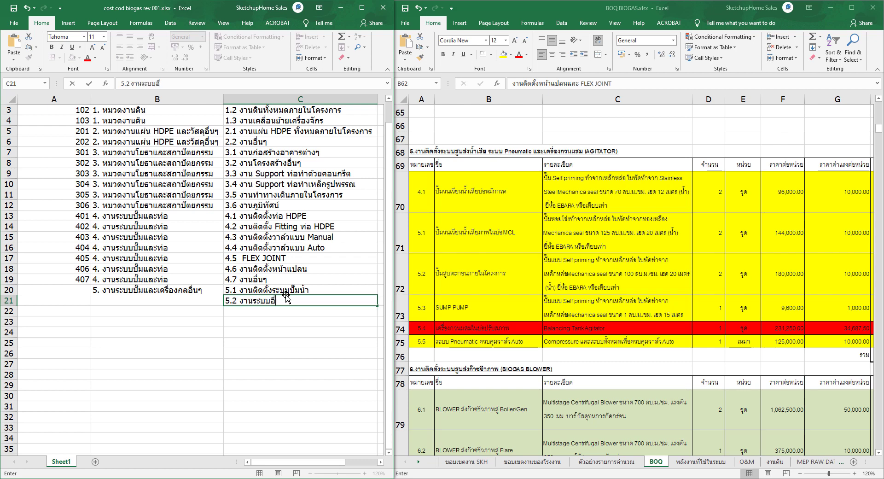
text(นๆ)
click(286, 363)
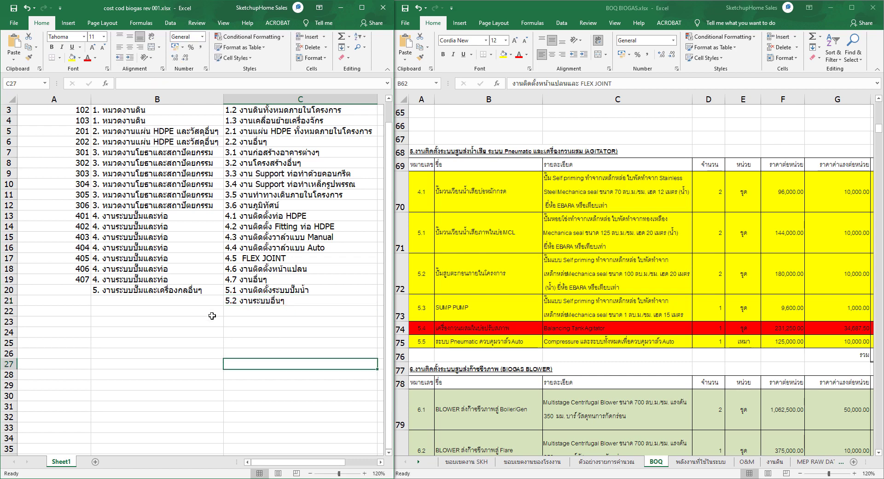
Fill the category 5 label from B20 down into B21
click(186, 291)
drag(223, 294, 223, 303)
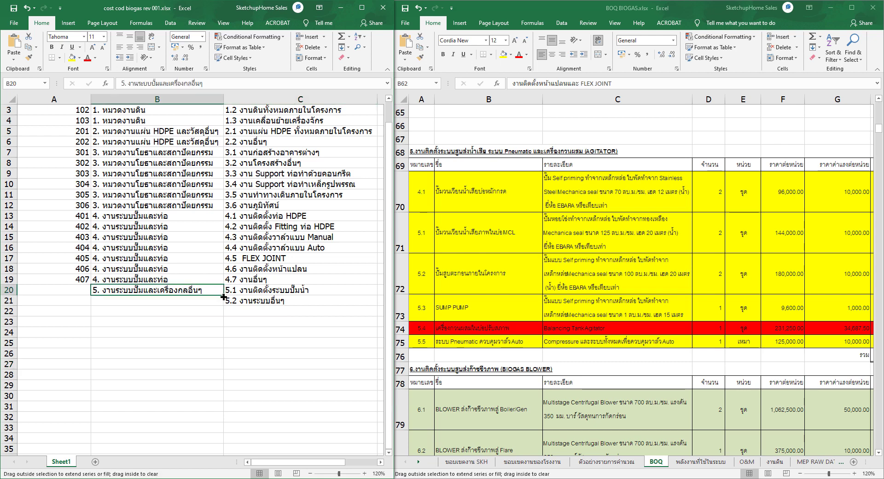
click(174, 314)
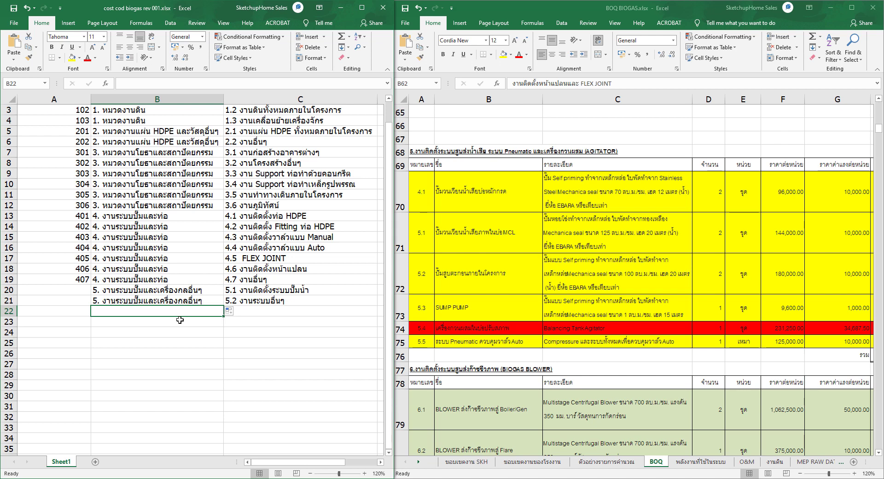
Paste the BOQ's section 6 heading 6.งานติดตั้งระบบสูบส่งก๊าซชีวภาพ into B22
click(444, 369)
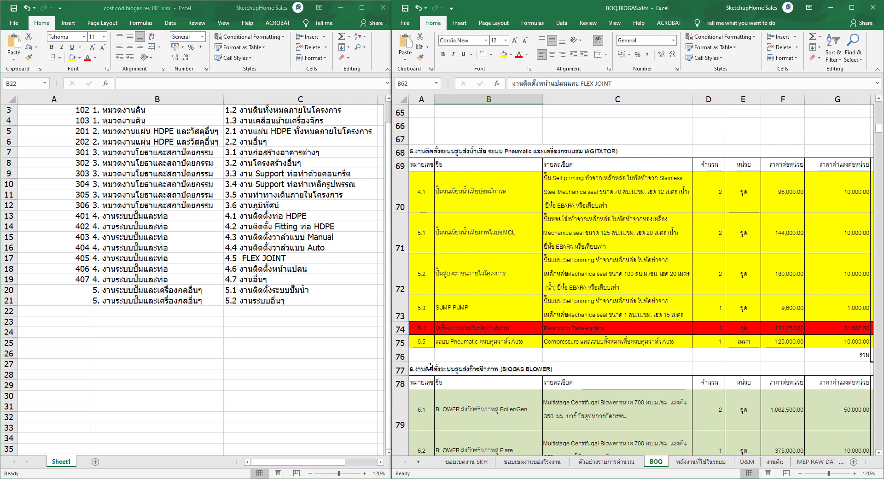
double_click(410, 370)
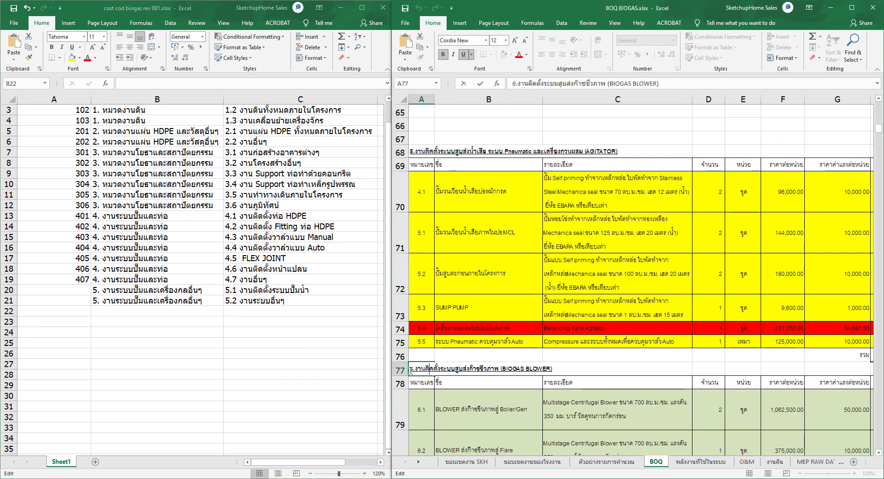
drag(410, 370, 498, 369)
key(ctrl+c)
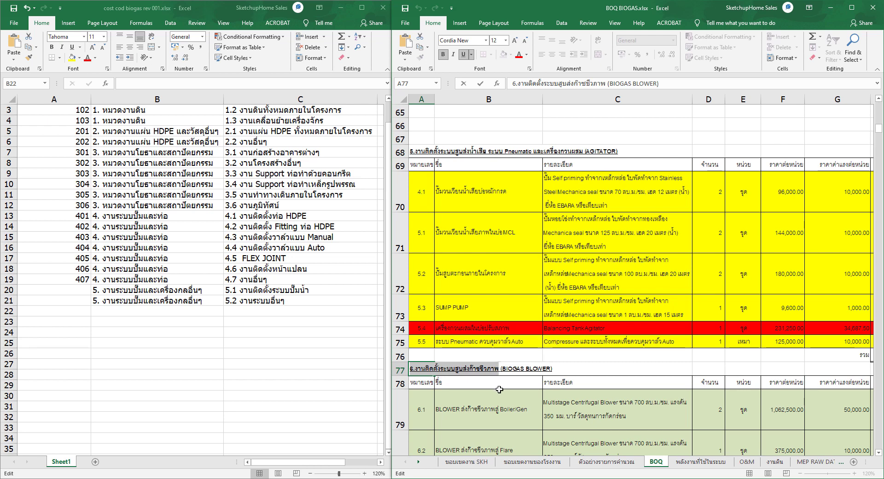
click(129, 311)
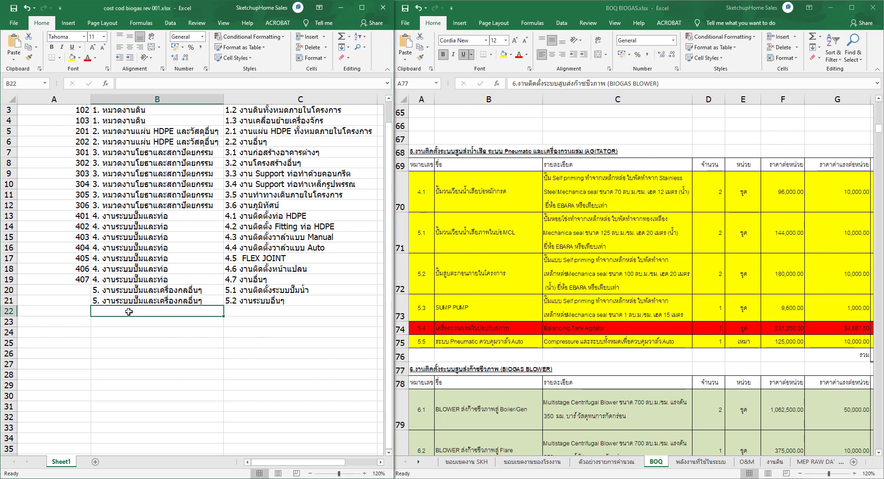
key(ctrl+v)
double_click(162, 311)
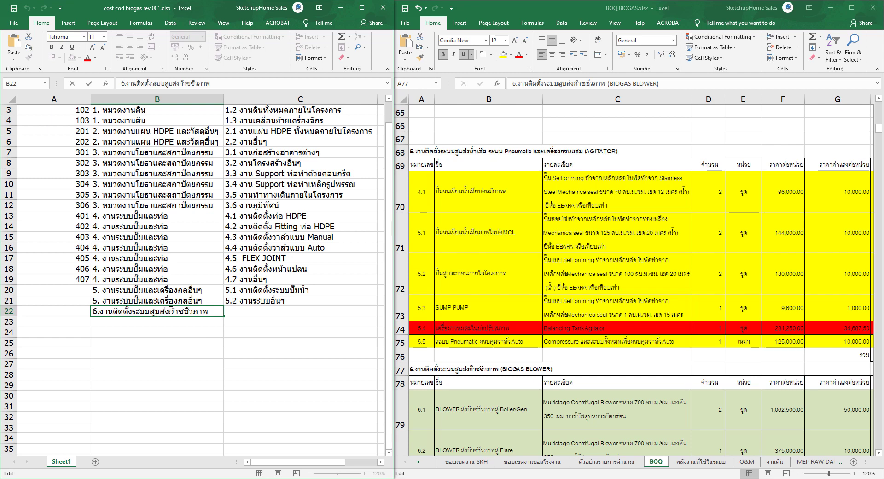
drag(170, 312, 223, 313)
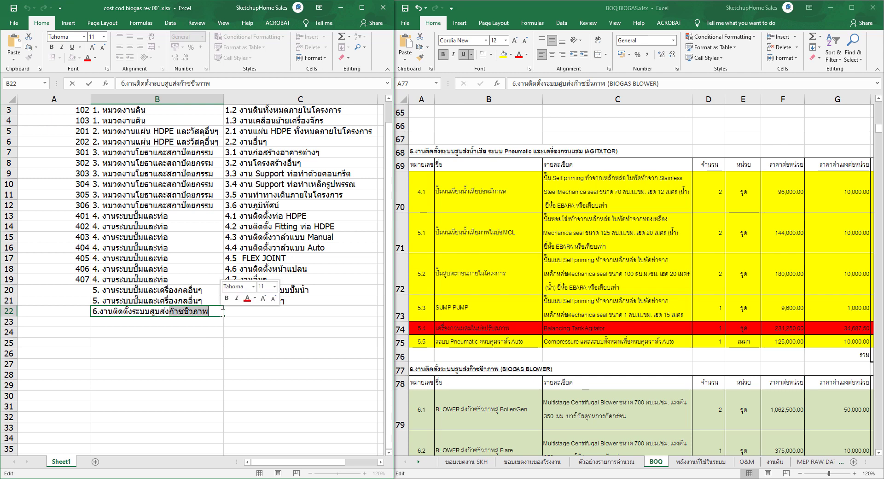
click(277, 353)
Enter sub-items 6.1 งานติดตั้ง Gas Blower and 6.2 งานระบบอื่นๆ in C22:C23
click(264, 312)
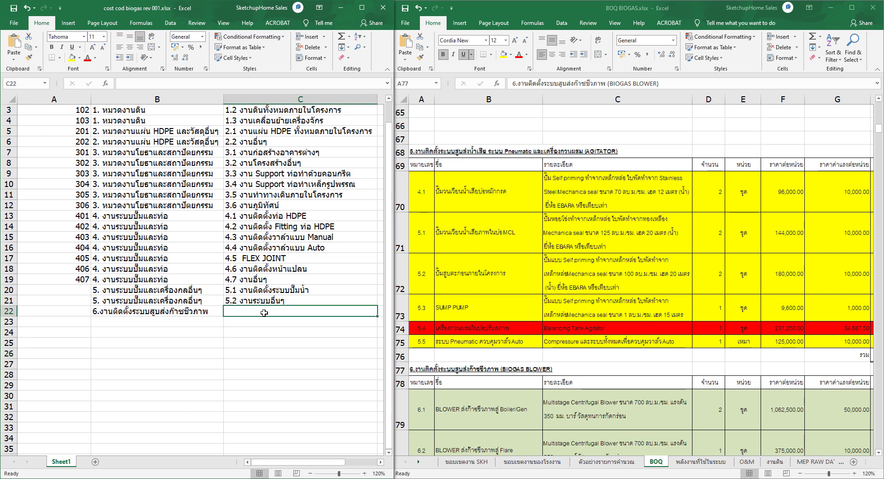
text(5)
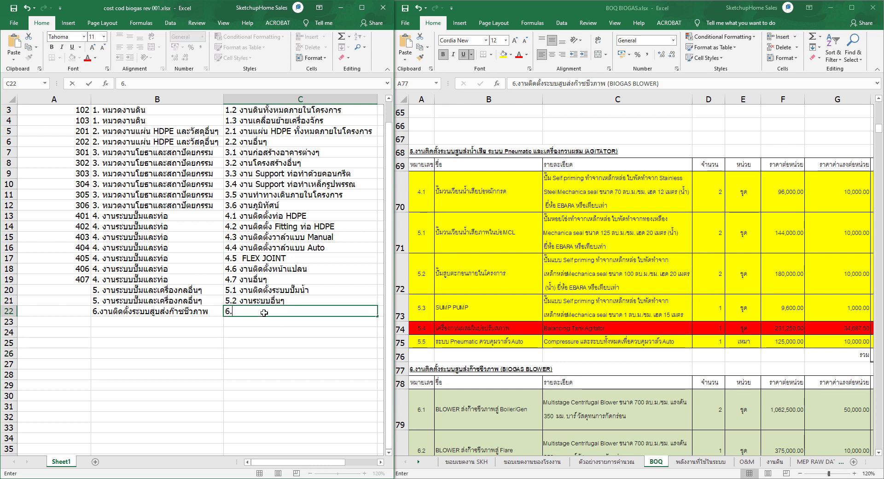
text(1 งานติ)
text(ดตั้ง)
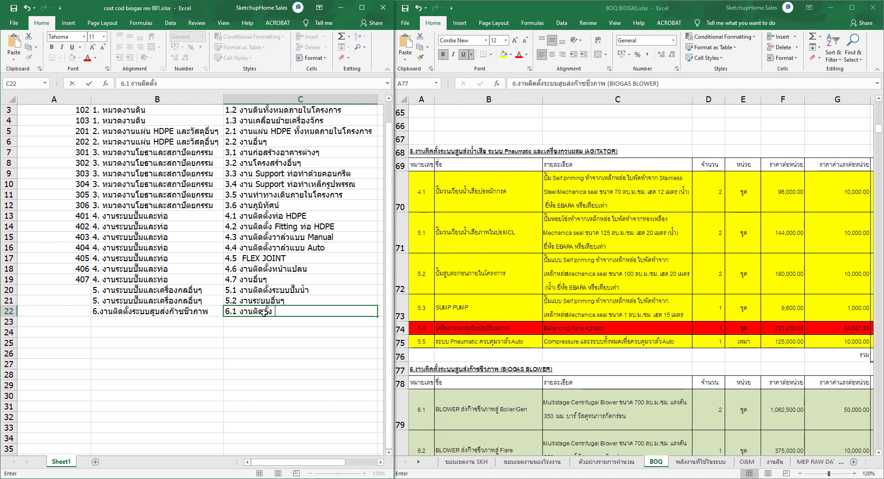
text(G)
text(as Blo)
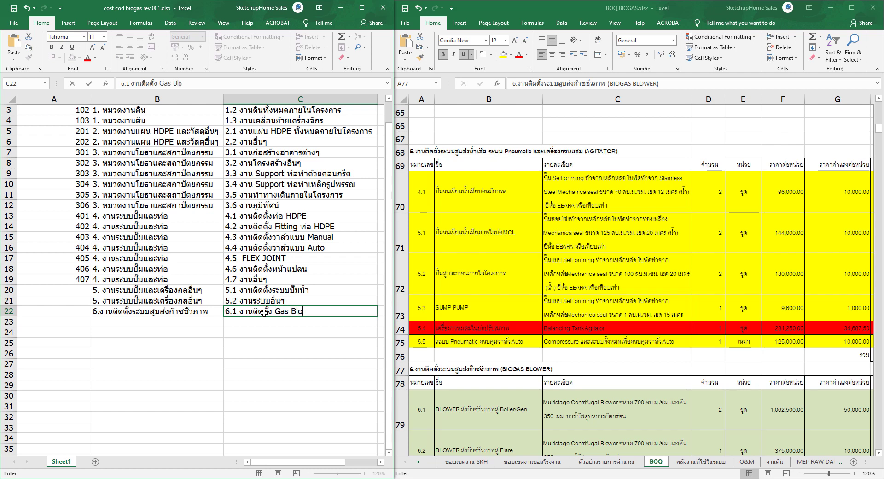
text(wer)
click(272, 355)
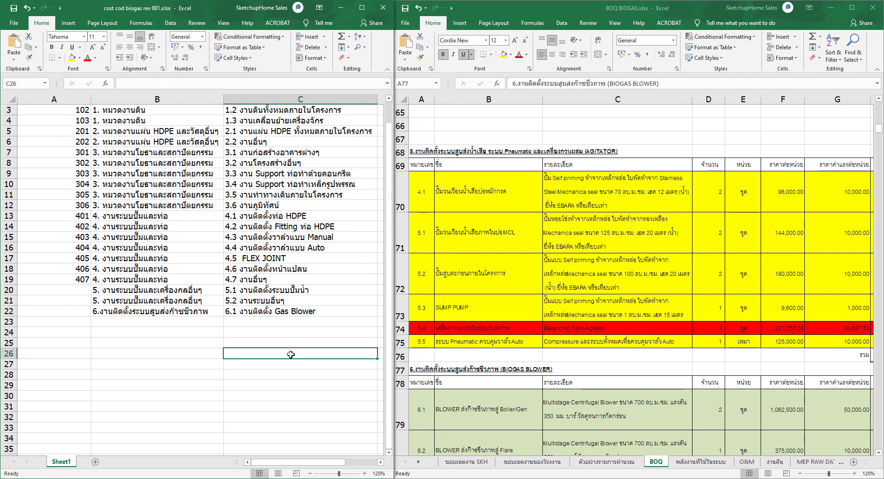
scroll(490, 359, down, 1)
scroll(489, 383, down, 1)
scroll(489, 383, down, 1)
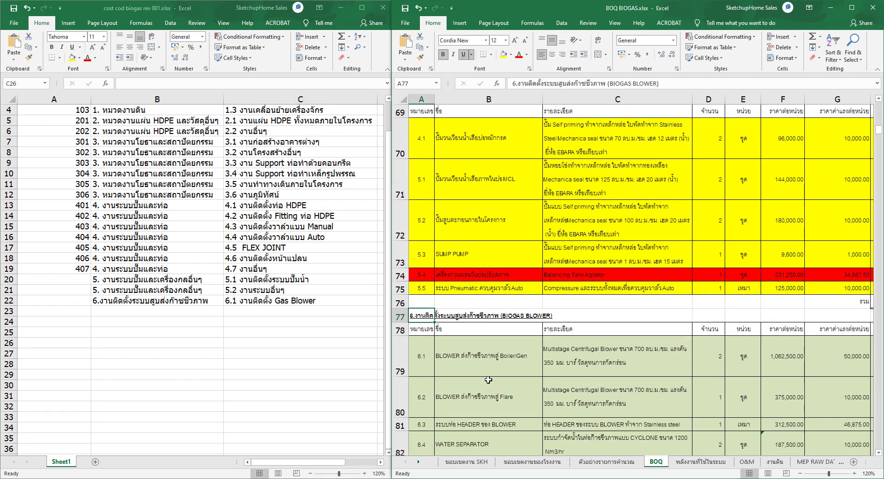
scroll(489, 381, down, 1)
scroll(488, 380, down, 1)
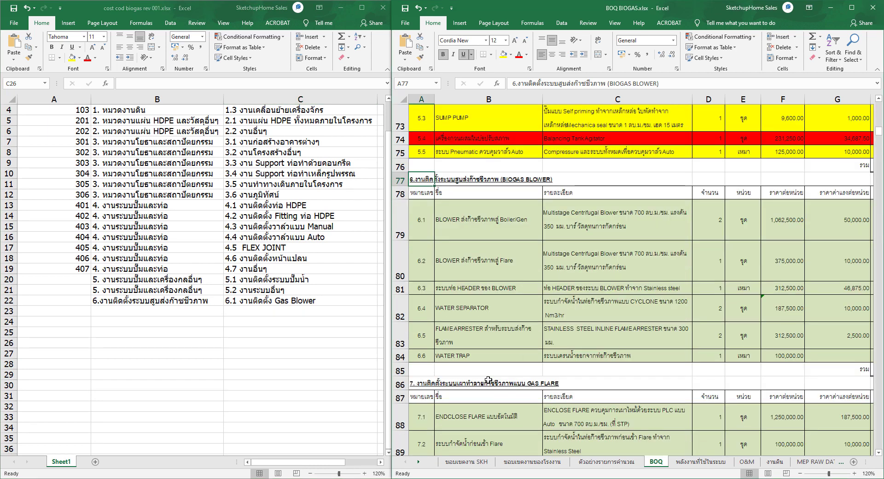
click(253, 312)
click(251, 312)
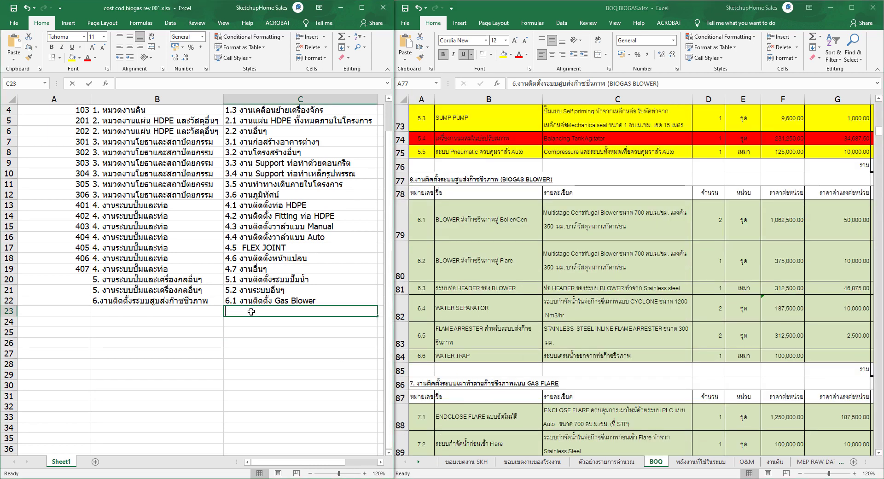
text(6.2)
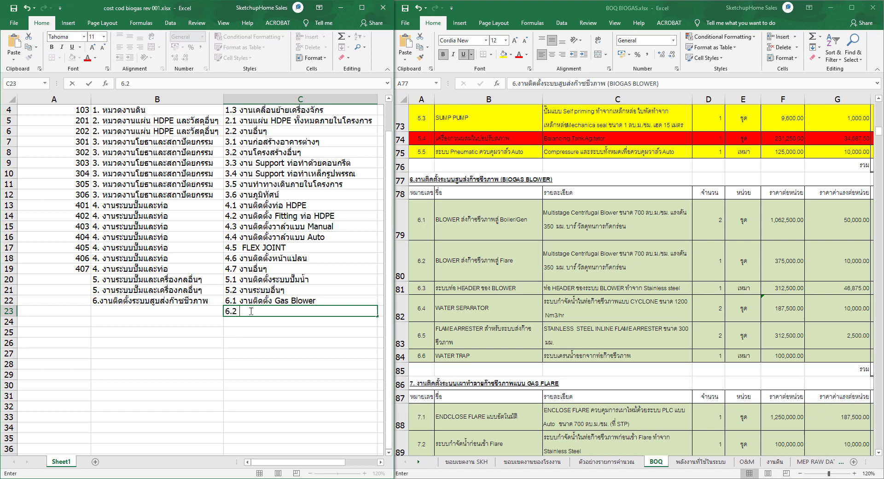
text(านระบบอ)
text(ื่นๆ)
click(266, 357)
Fill the section 6 label from B22 down into B23
click(189, 301)
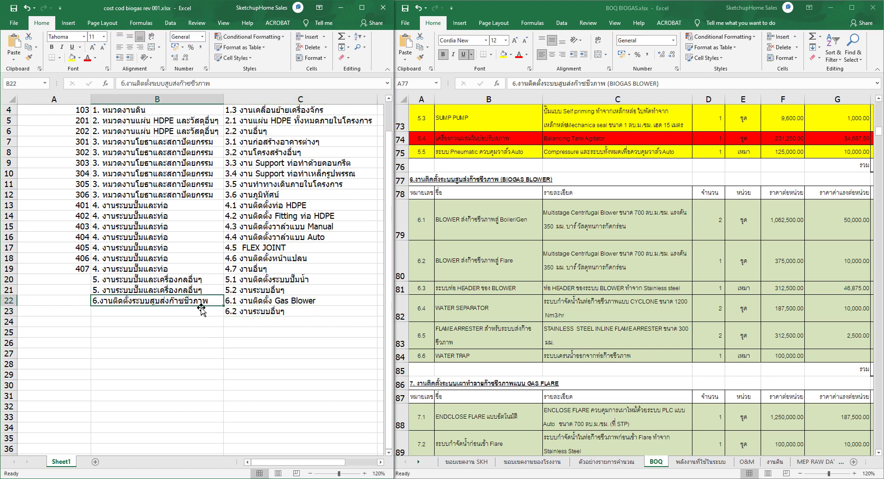
drag(222, 307, 223, 318)
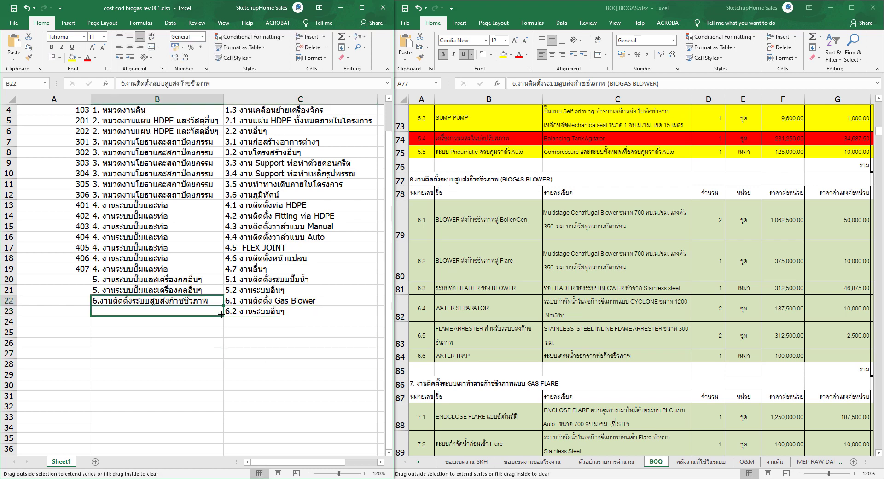
click(274, 358)
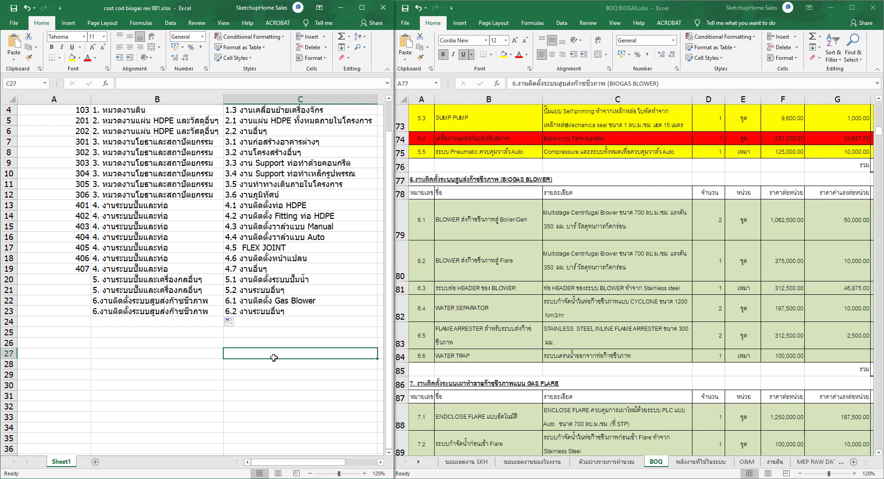
click(280, 321)
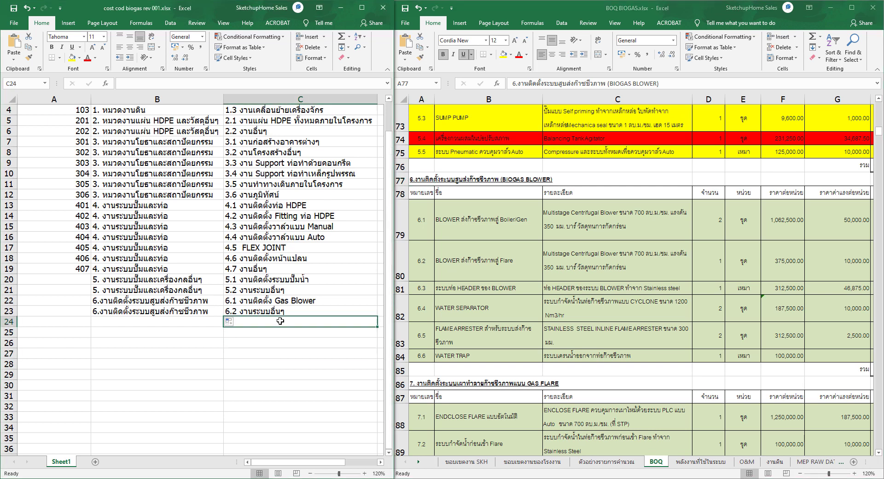
Paste the full section 7 heading copied from the BOQ into B24
click(462, 339)
scroll(462, 339, down, 1)
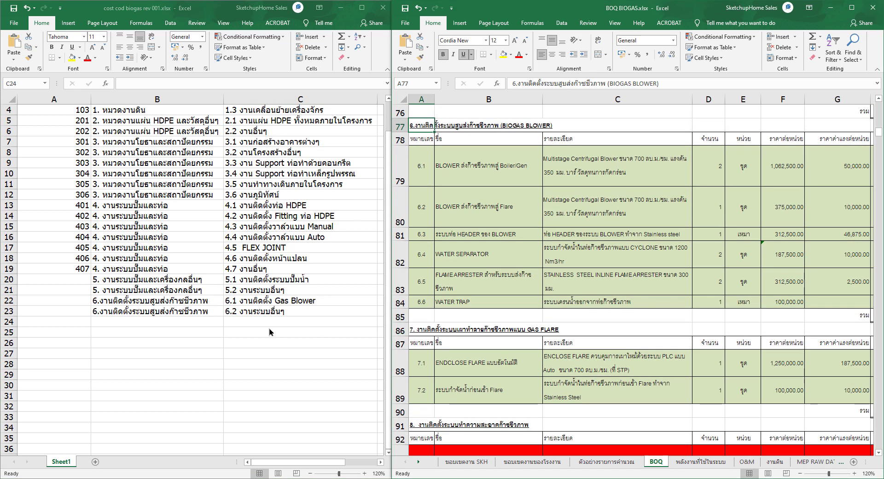
click(125, 319)
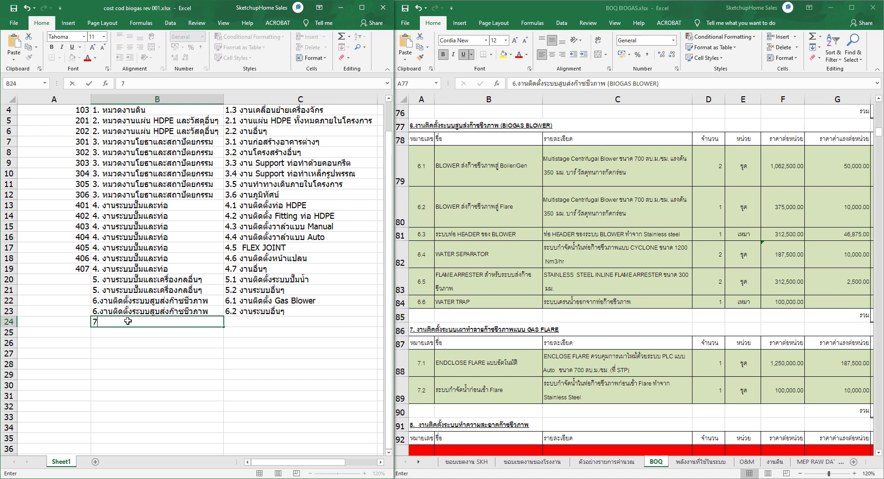
text(.)
text(นค)
click(417, 328)
double_click(417, 328)
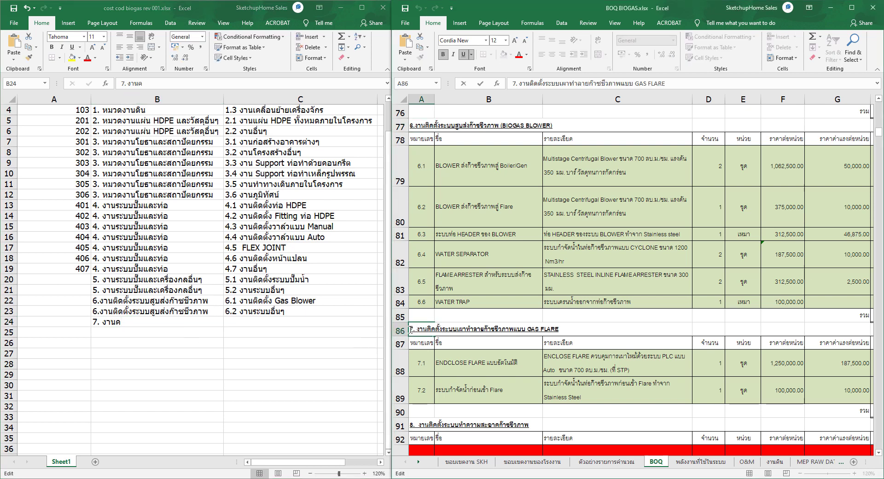
drag(409, 329, 562, 329)
key(ctrl+c)
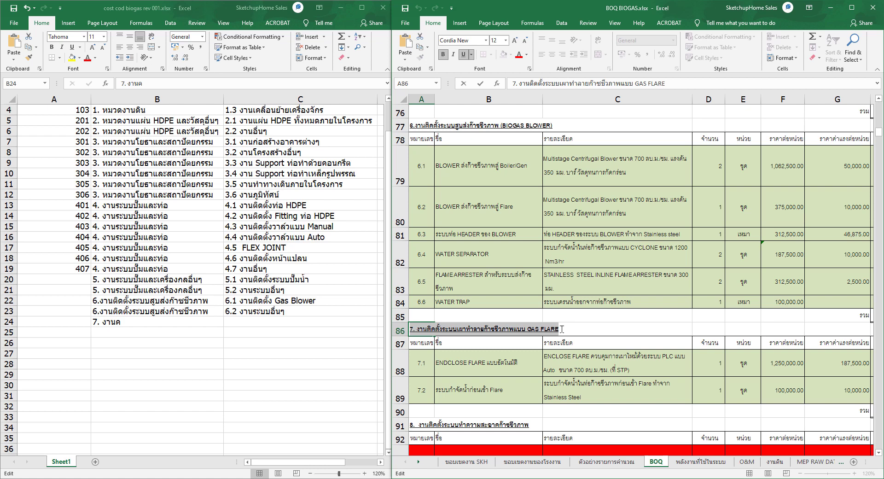
click(121, 321)
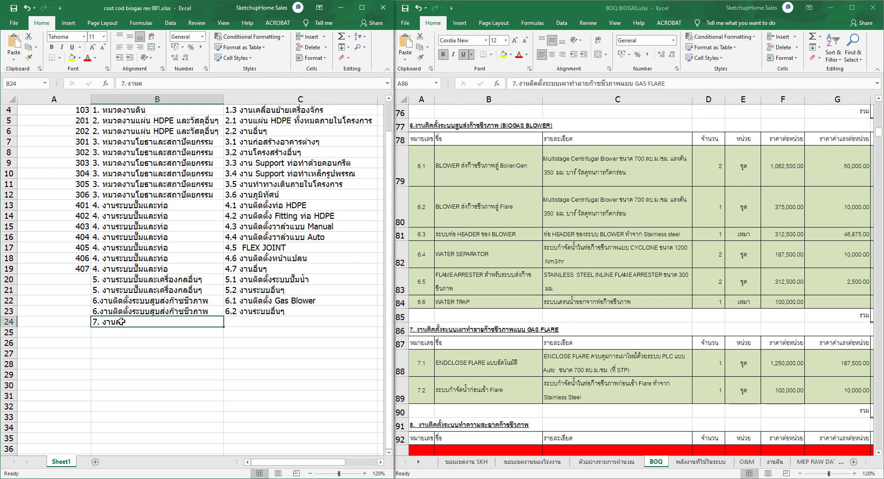
double_click(120, 321)
drag(120, 322, 77, 316)
key(ctrl+v)
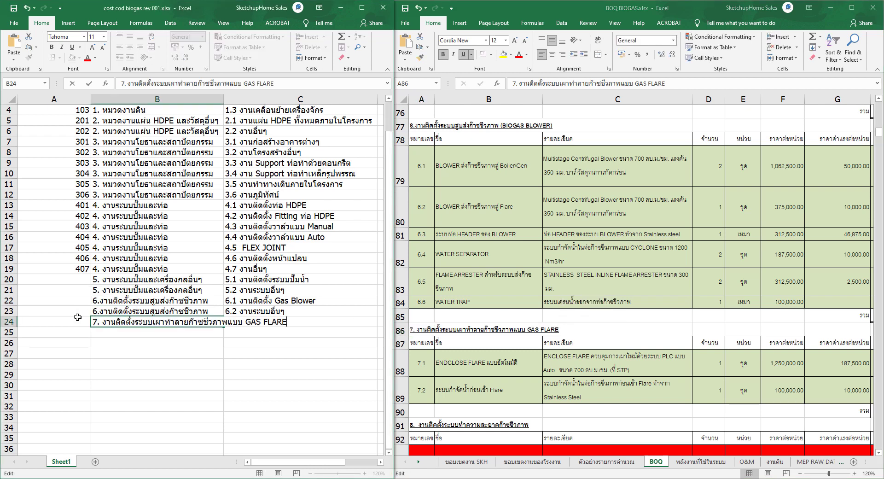
click(171, 369)
Delete เผาทำลายก๊าซชีวภาพแบบ from the label, leaving 7. งานติดตั้งระบบ GAS FLARE
double_click(164, 322)
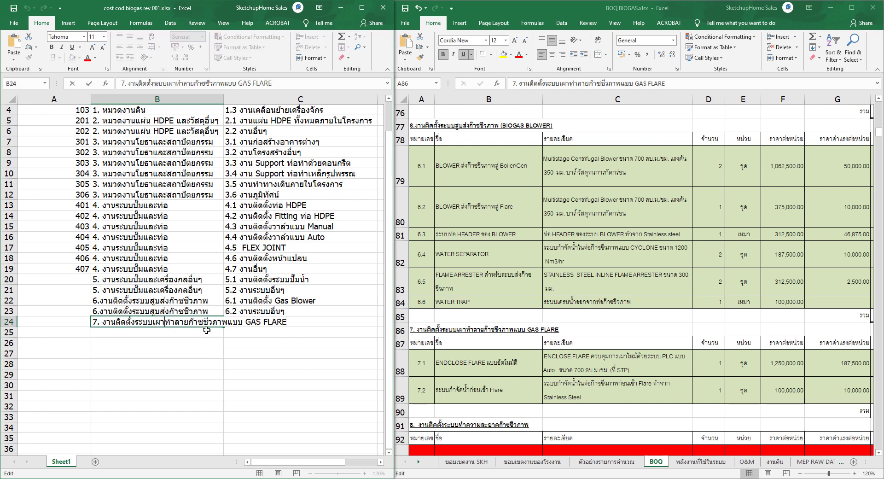
drag(242, 323, 152, 322)
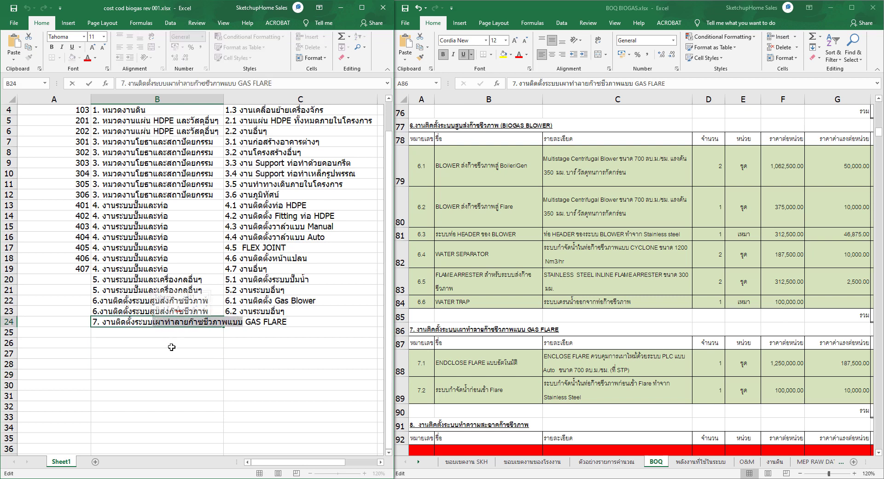
key(Delete)
click(250, 366)
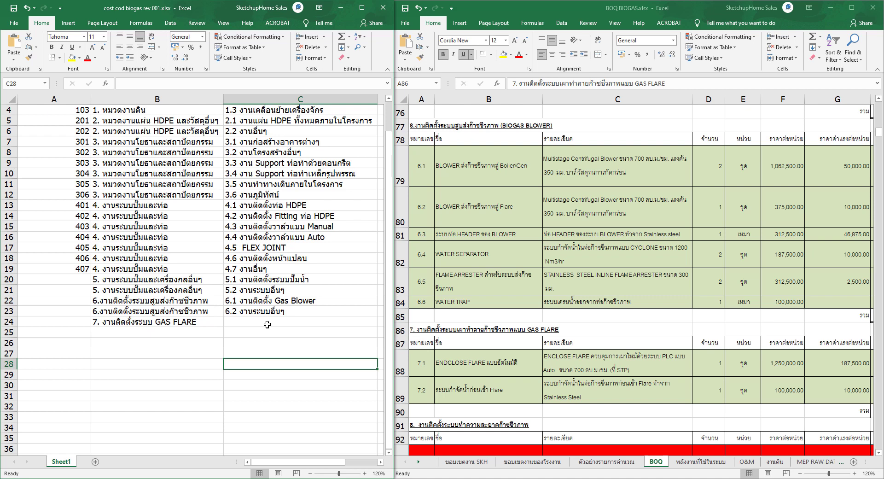
Enter 7.1 GAS FLARE and 7.2 งานอื่นๆ in C24:C25, and fill the section 7 label into B25
click(267, 325)
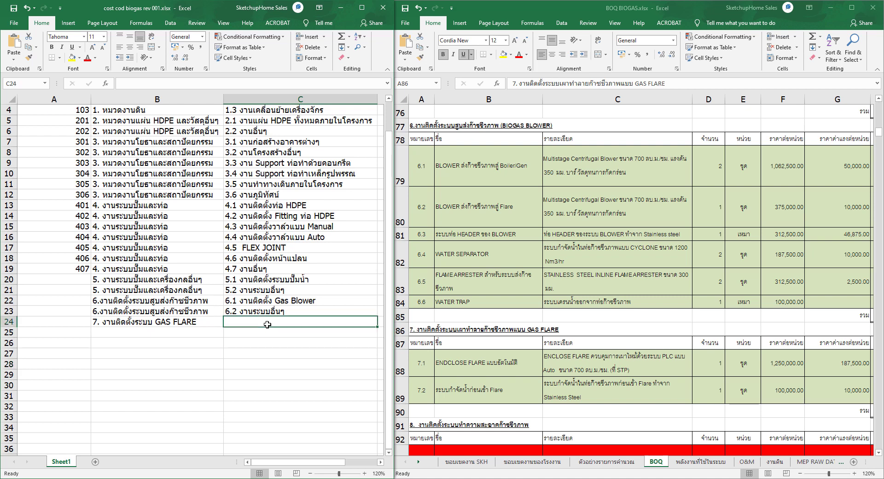
text(7)
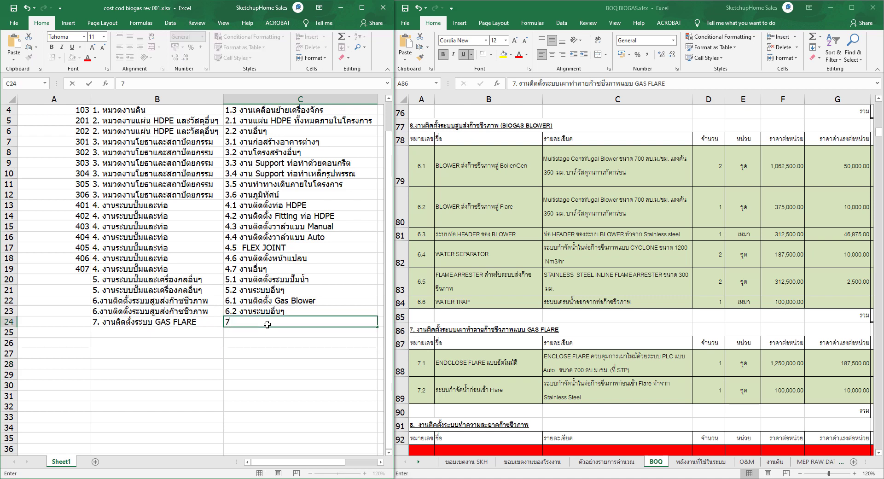
text(1)
text( G)
text(AS )
text(FL)
text(a)
text(ARE)
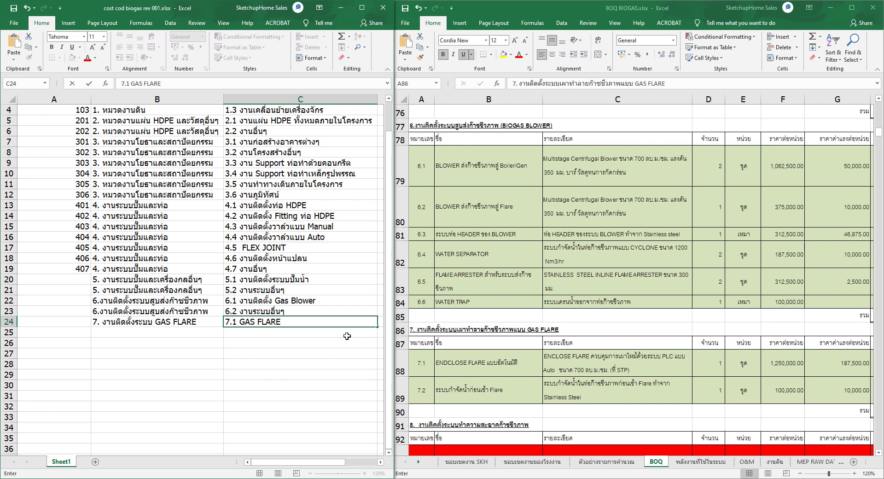
key(Return)
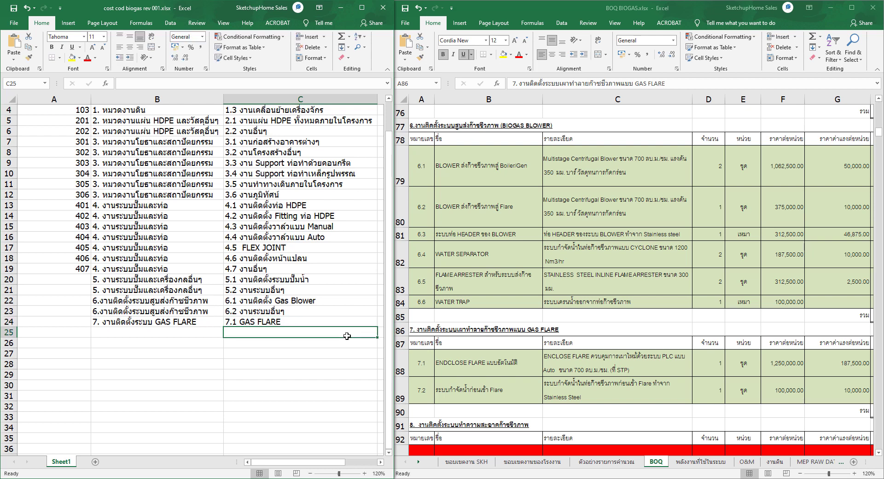
text(7)
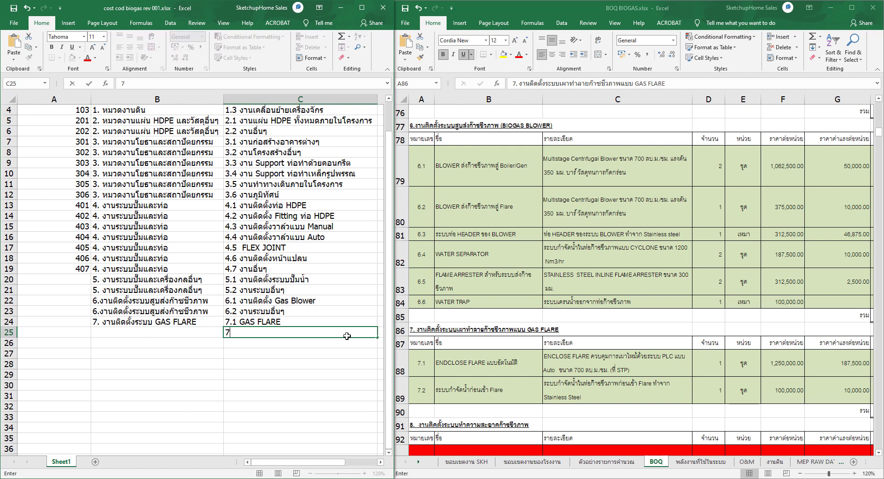
text(.2)
key(BackSpace)
key(BackSpace)
text(งาน)
text(อื่น)
key(Return)
click(192, 322)
drag(223, 326, 223, 335)
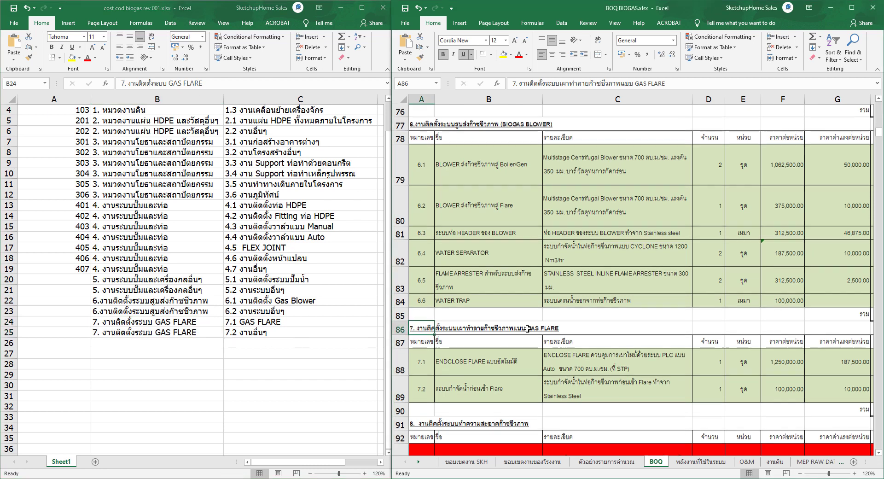
Select the full section 8 heading text in BOQ cell A91
scroll(528, 332, down, 2)
scroll(527, 328, down, 1)
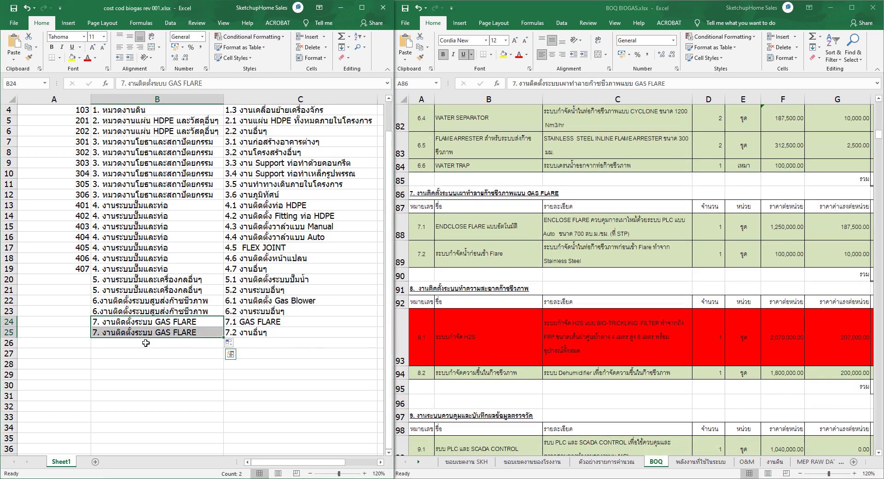
click(442, 286)
double_click(412, 290)
drag(412, 289, 534, 289)
key(ctrl+c)
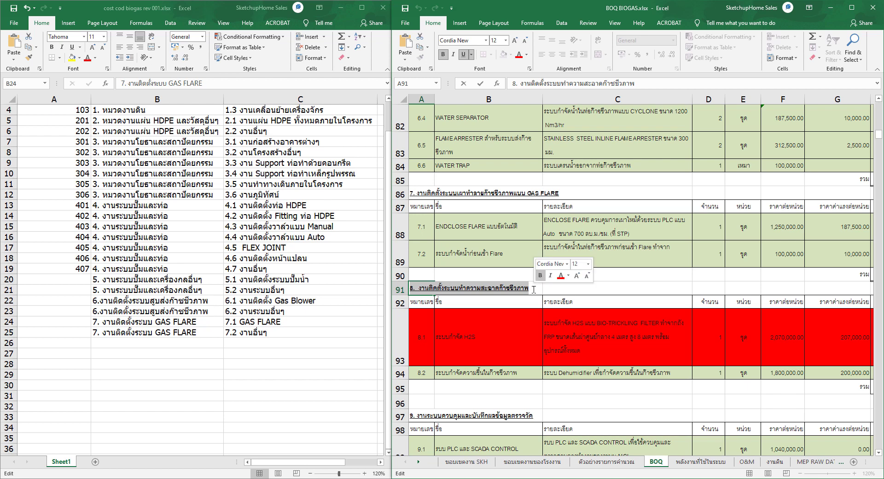
Paste '8. งานติดตั้งระบบทำความสะอาดก๊าซชีวภาพ' into B26 of the cost-code sheet
click(135, 341)
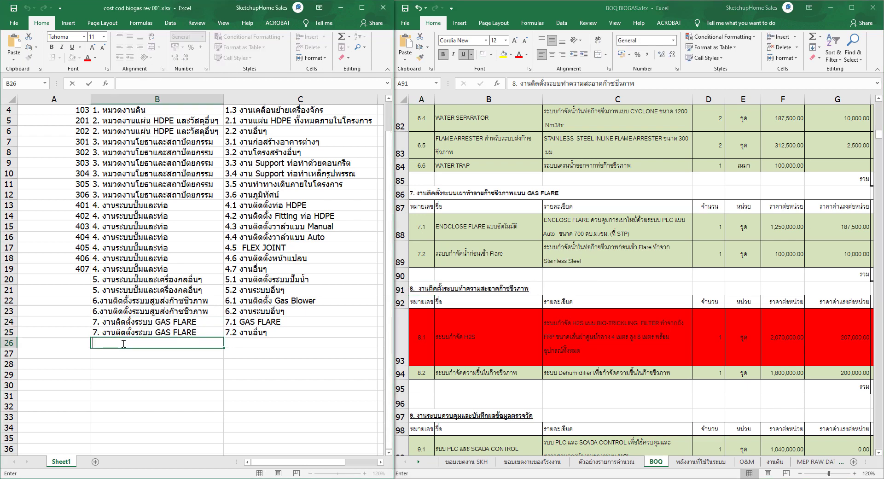
key(ctrl+v)
click(161, 395)
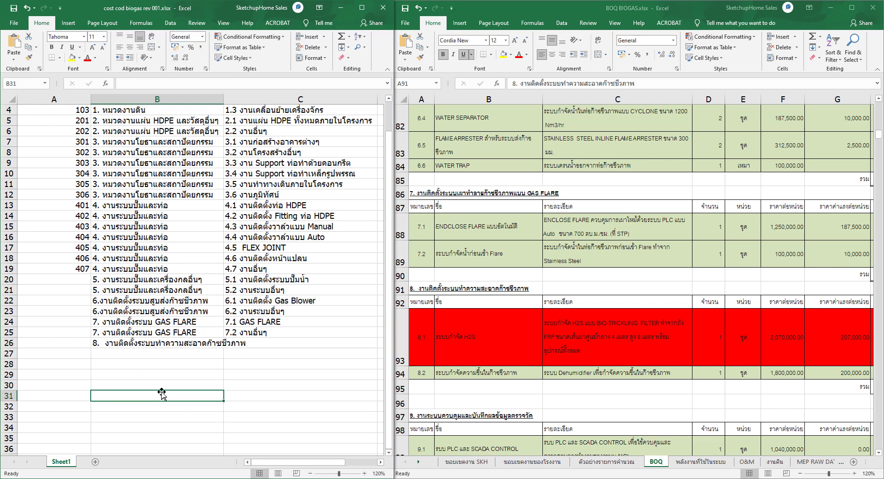
double_click(174, 343)
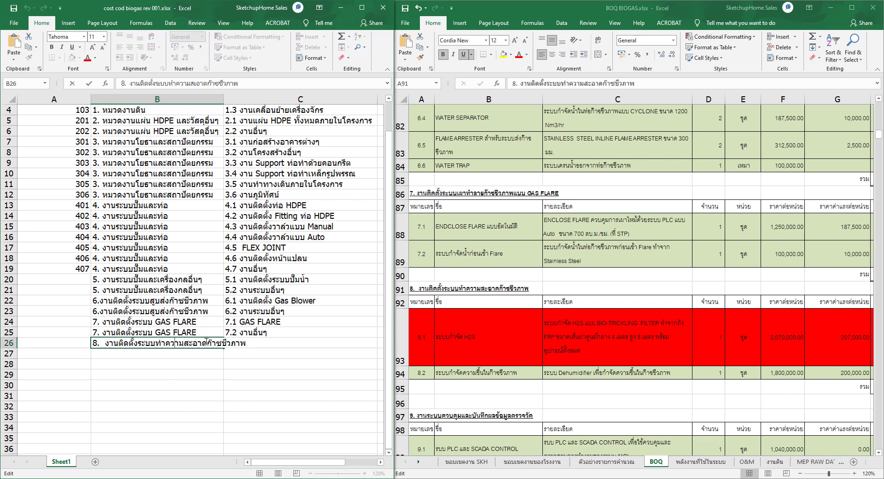
click(222, 373)
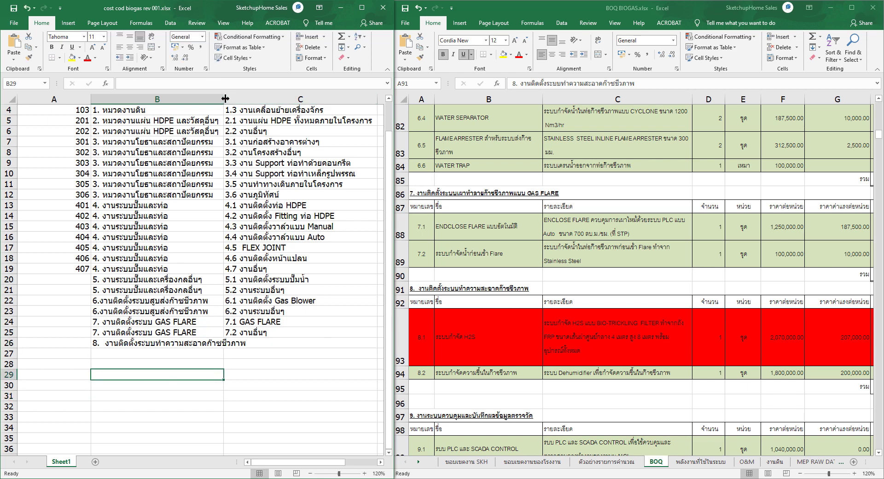
Widen column B, then enter 7.1 ระบบกำจัด H2S, 7.2 ระบบจำกัดความชื้นและหยดน้ำ and 7.3 ระบบอื่นๆ in C26:C28
drag(225, 98, 251, 98)
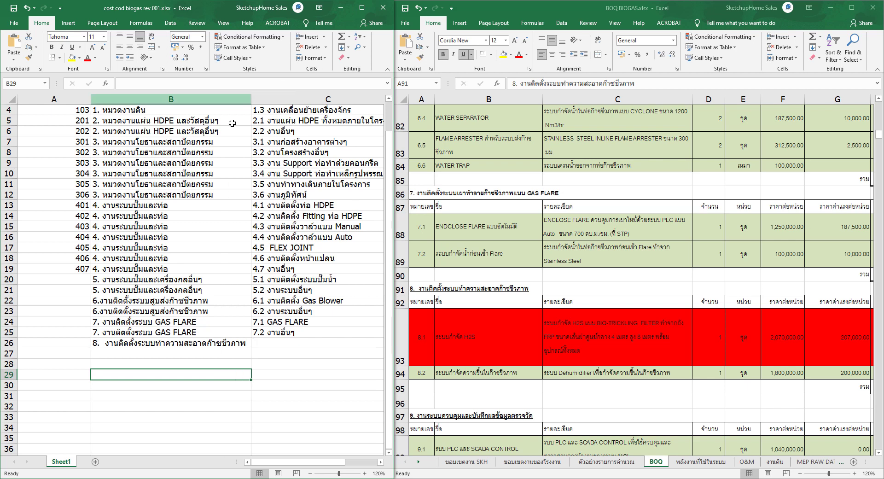
click(285, 350)
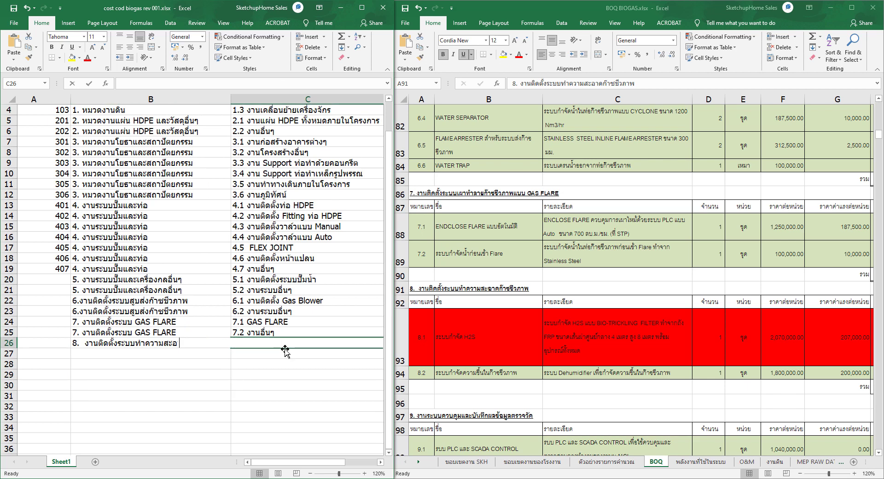
text(7)
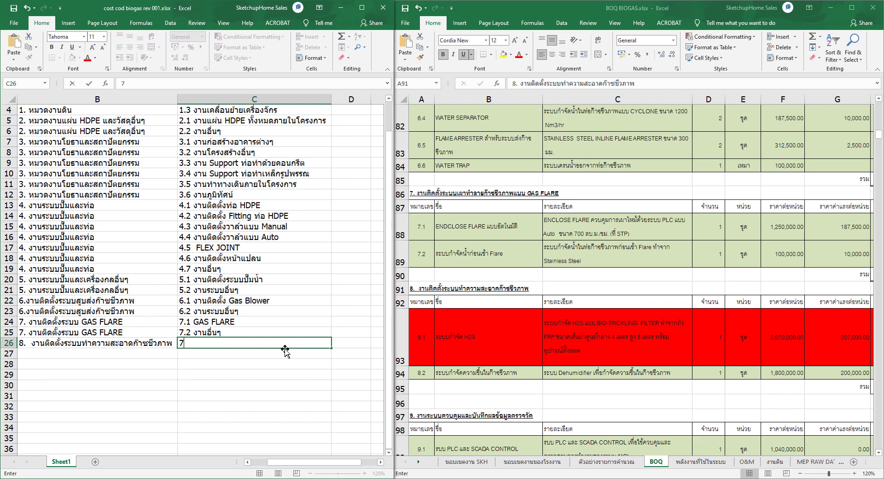
text(.1 ระ)
text(บบ)
text(ก)
text(ก)
text(H)
text(2S)
key(Return)
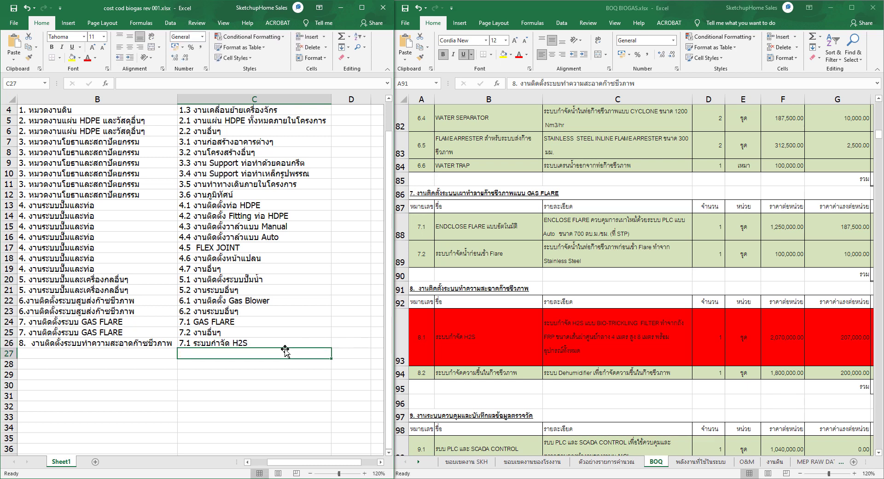
text(8)
text(7.)
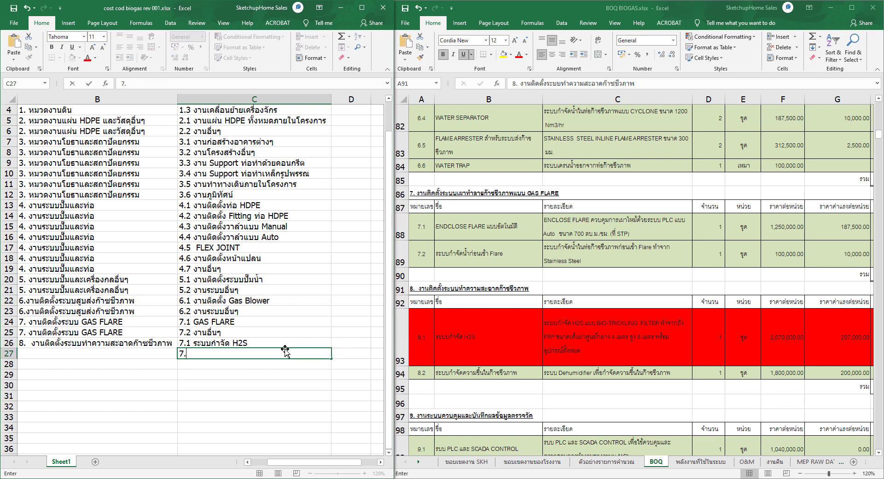
text(2 ระบบ)
text(จ่ากัดค)
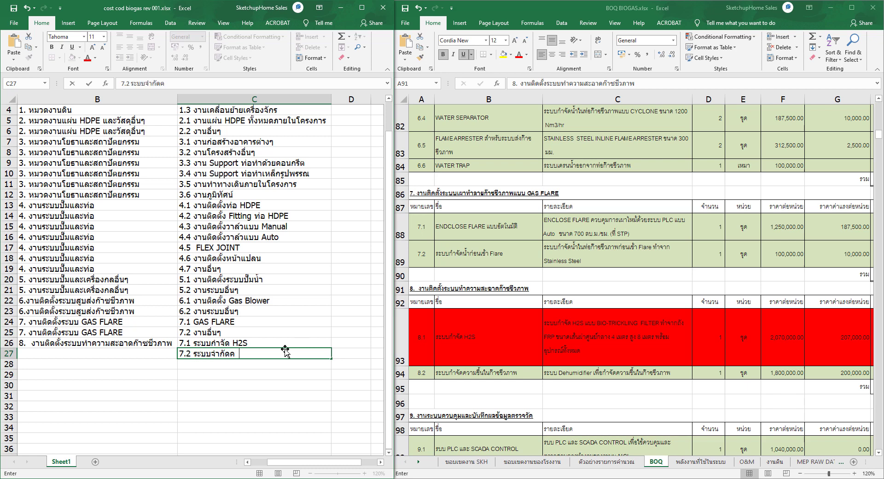
text(ามชื้)
text(นและหยด)
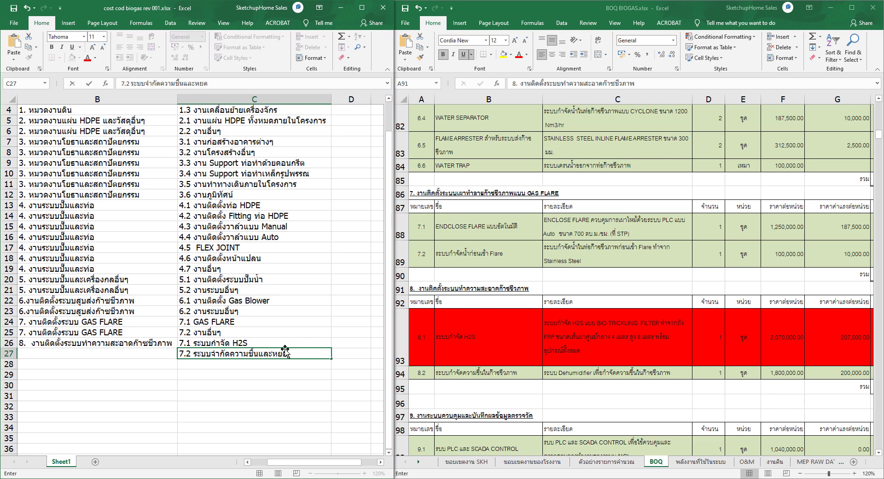
text(้ำ)
key(Return)
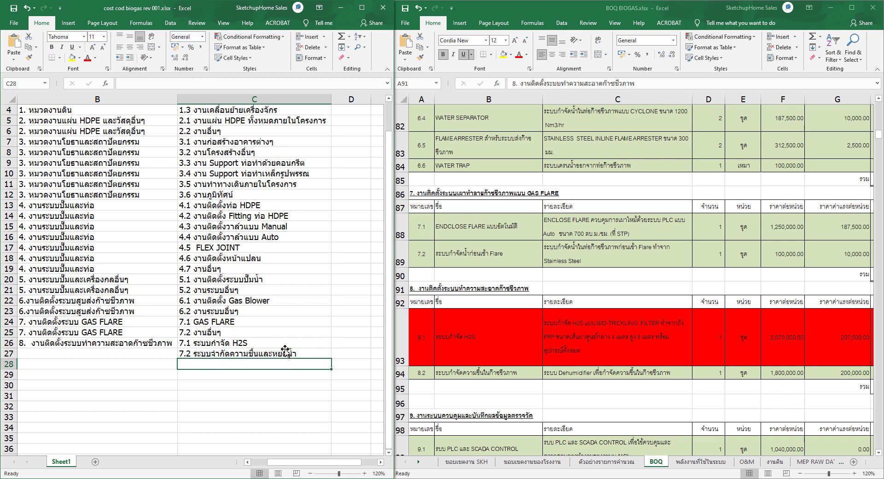
text(7.3 ระบ)
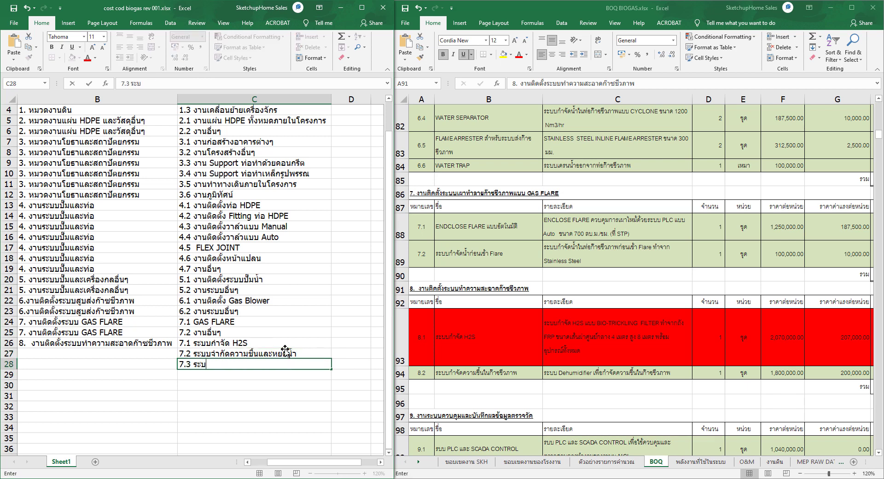
text(บอื่นๆ)
key(Return)
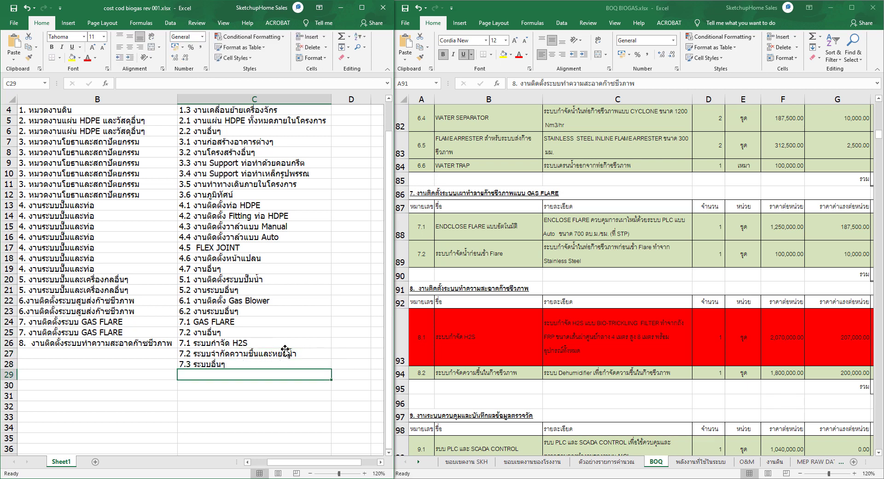
Fill the section 8 label from B26 down to B28
click(151, 343)
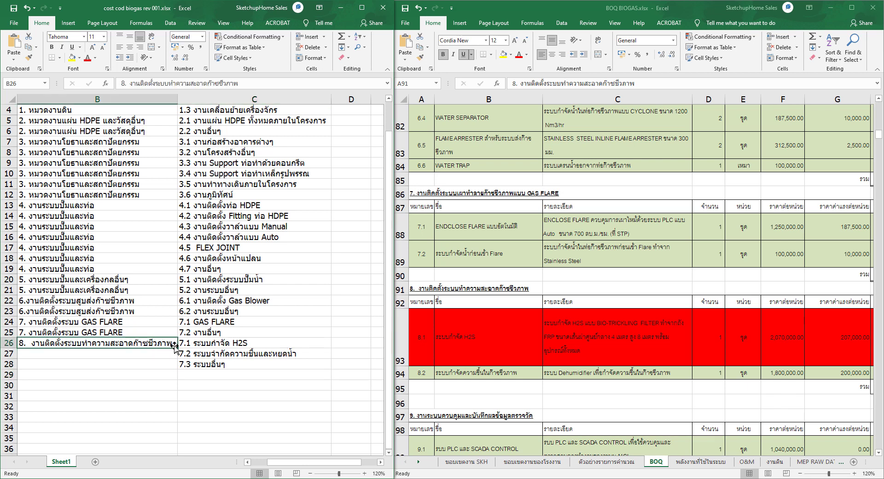
drag(177, 348, 175, 366)
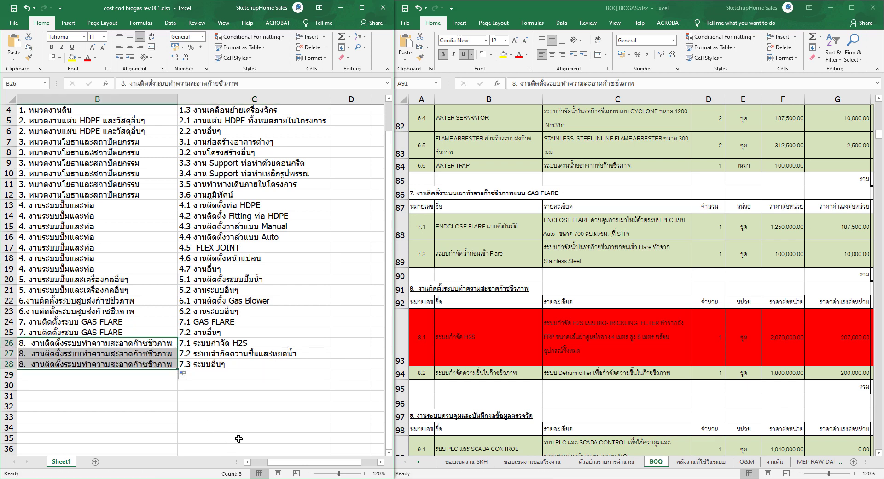
click(246, 462)
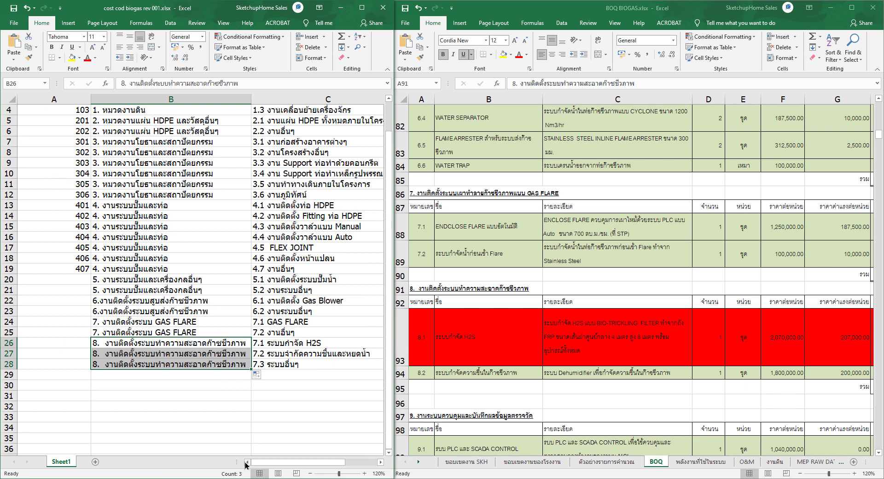
Scroll the BOQ to section 9 and select the heading text in A97
click(284, 417)
click(485, 338)
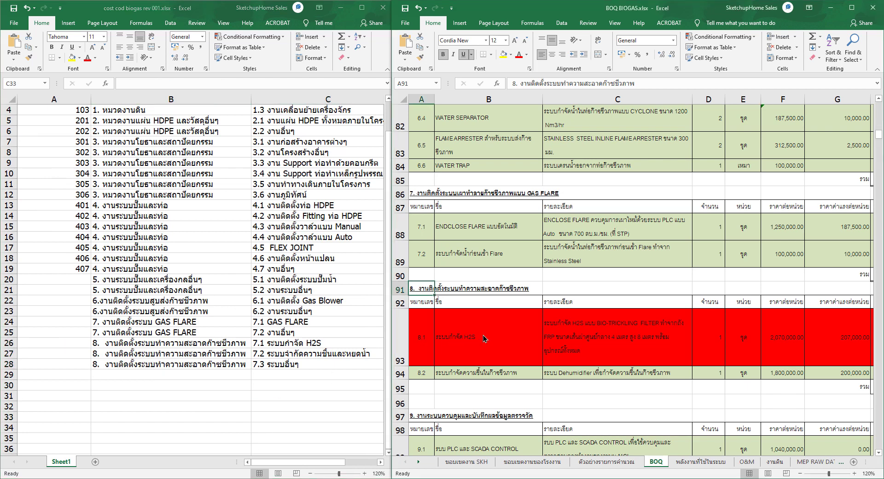
scroll(485, 339, down, 1)
scroll(454, 281, down, 1)
scroll(453, 281, down, 2)
scroll(465, 326, down, 1)
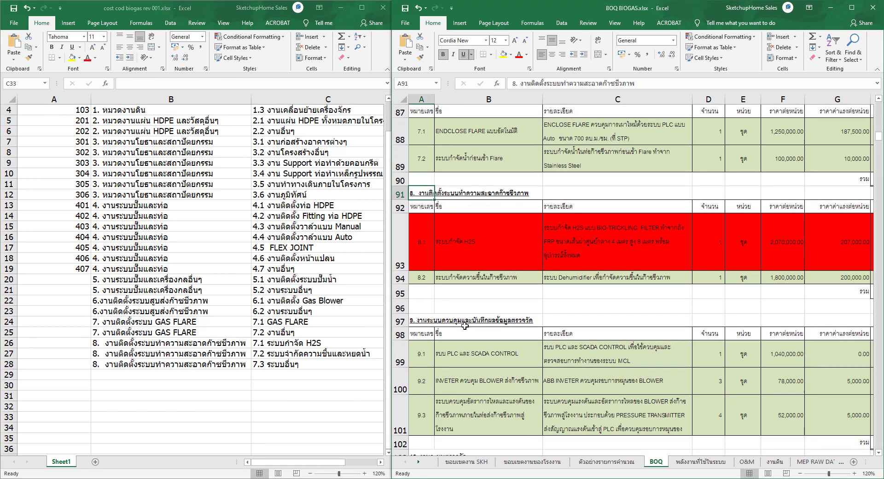
click(448, 321)
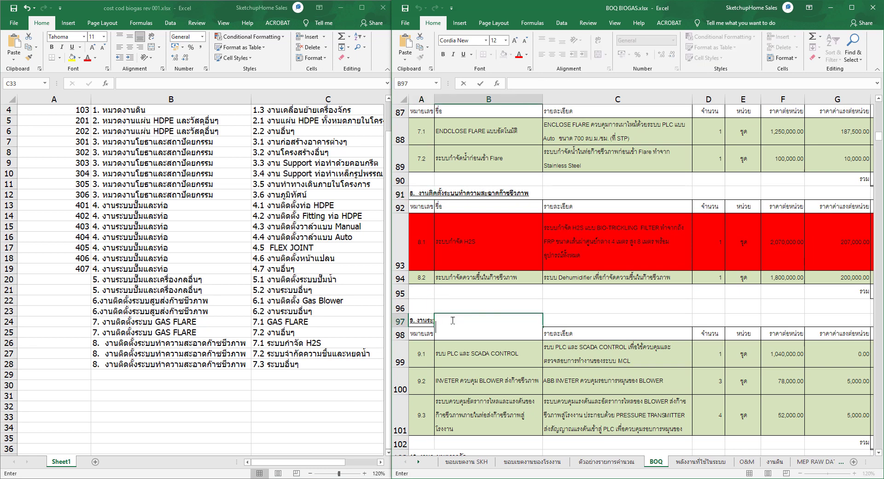
double_click(421, 319)
scroll(494, 345, down, 2)
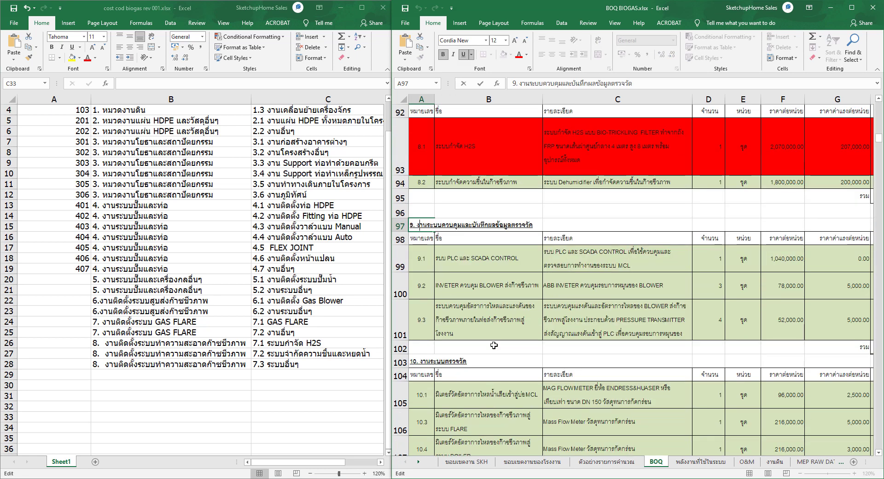
scroll(494, 345, up, 1)
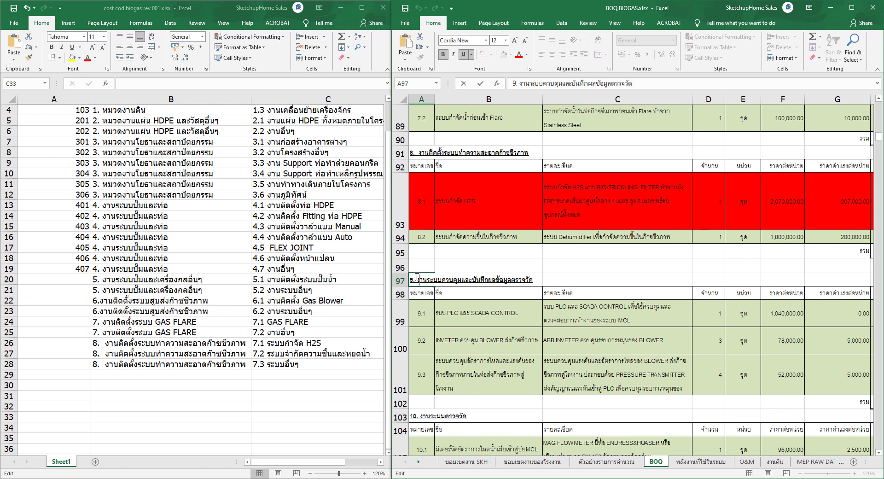
drag(416, 280, 531, 275)
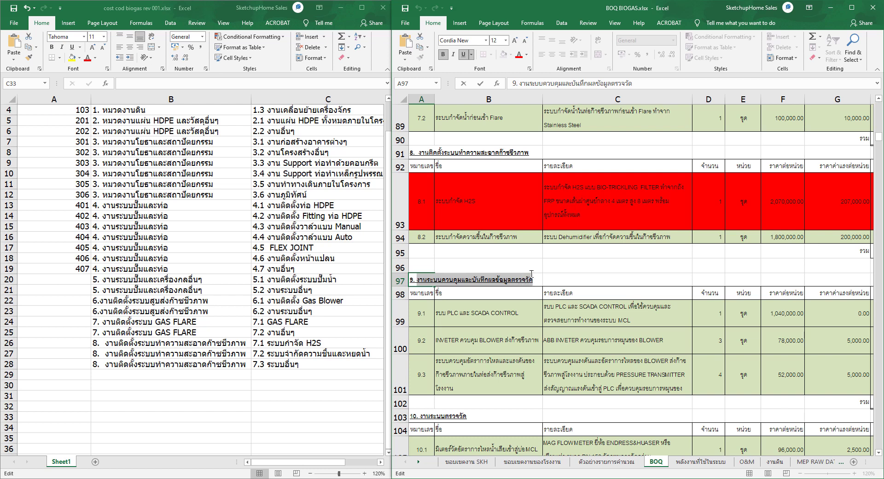
Paste '9. งานระบบควบคุมและบันทึกผลข้อมูลตรวจวัด' into B29 of the cost-code sheet
click(119, 373)
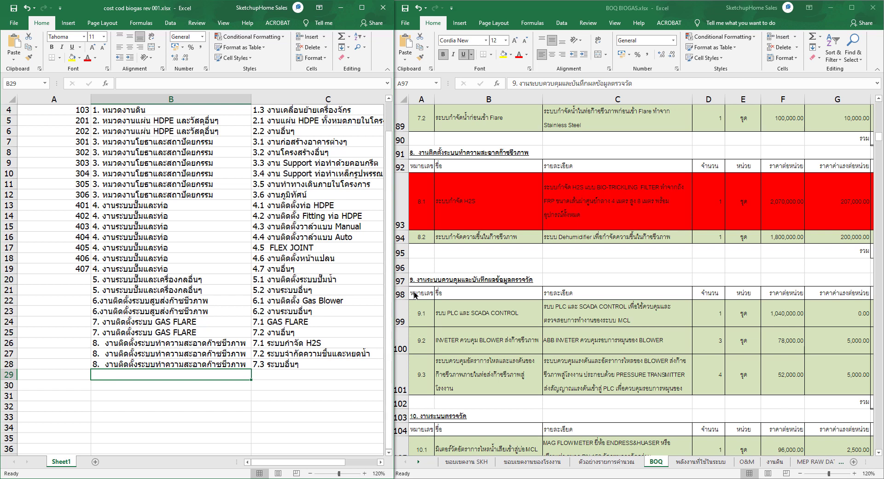
click(416, 277)
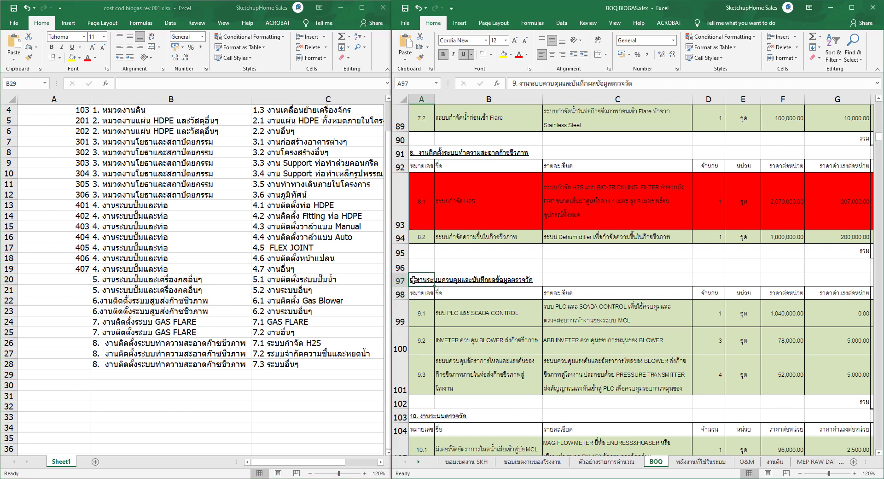
double_click(417, 277)
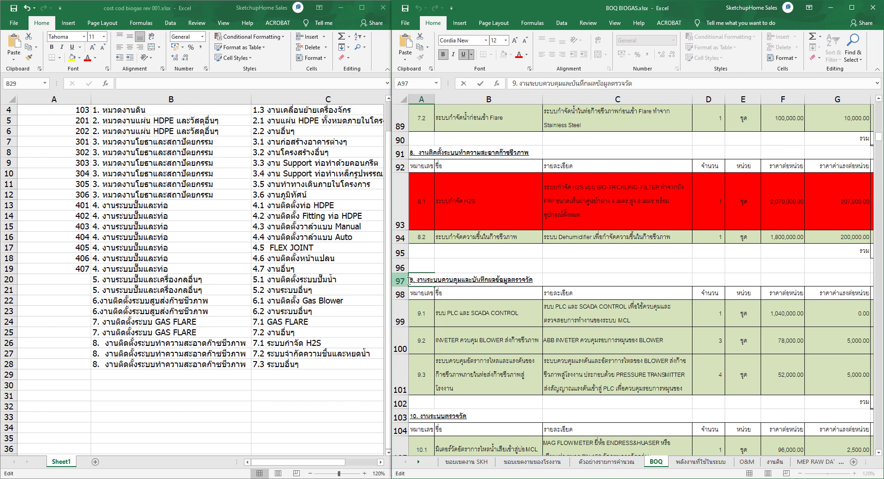
drag(410, 279, 531, 280)
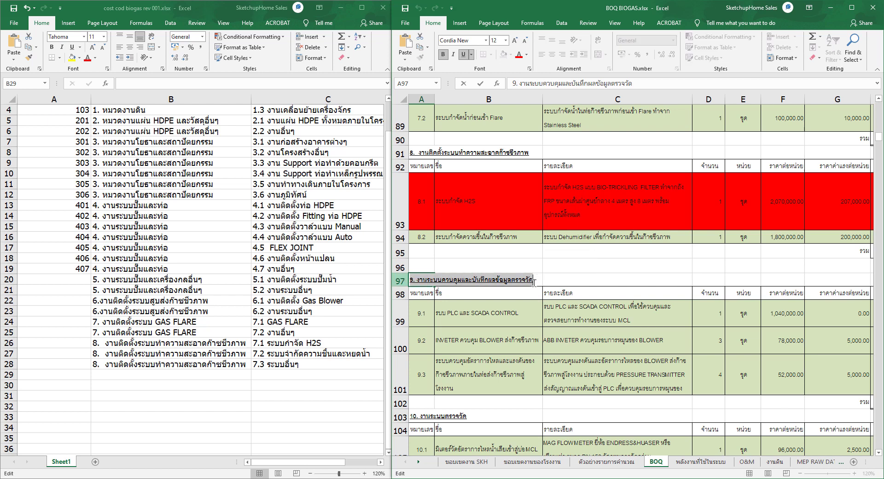
click(107, 377)
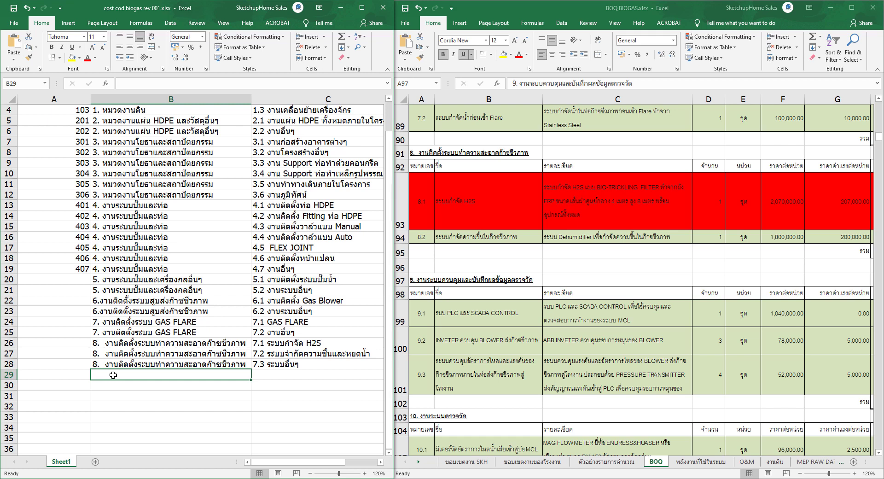
text(9. งานระบบควบคุมและบันทึกผลข้อมูลตรวจวัด)
click(209, 396)
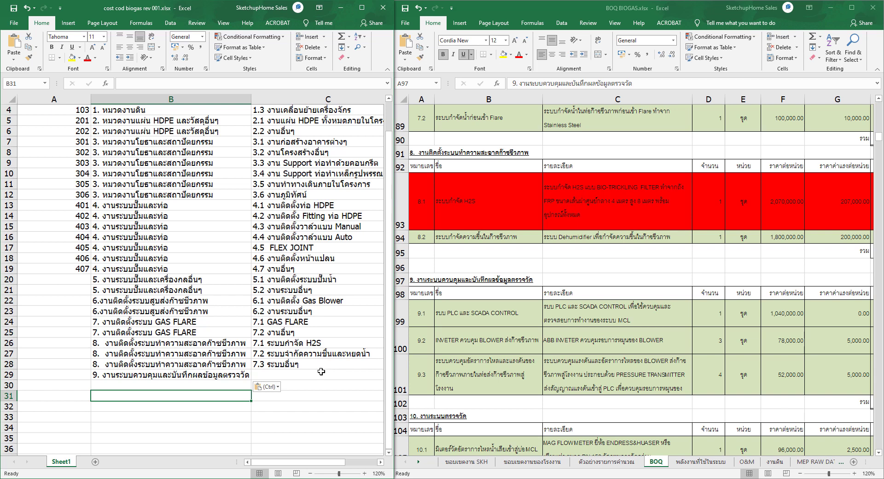
scroll(475, 407, down, 1)
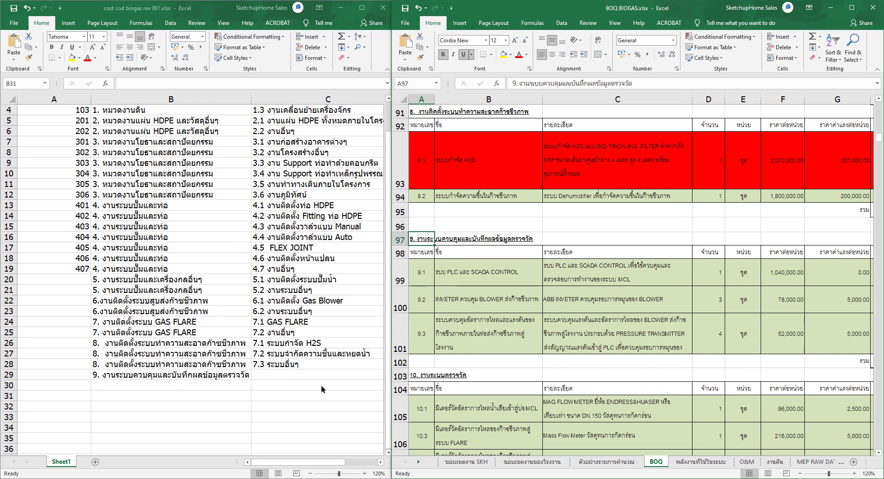
click(270, 373)
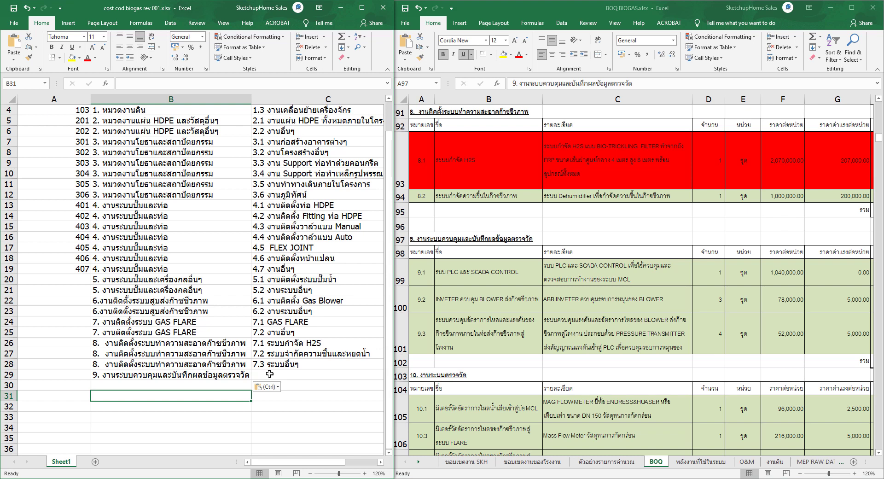
Enter 9.1 PLC & SCADA CONTROL in C29
click(270, 374)
key(ctrl+v)
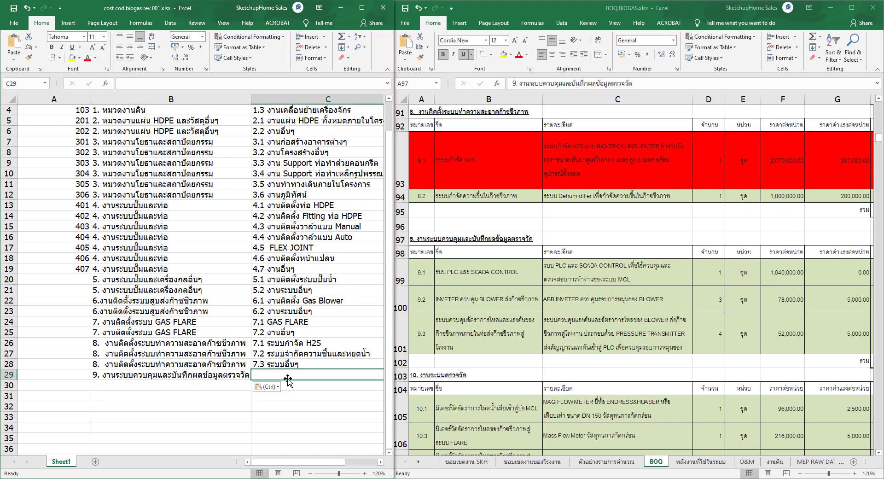
key(BackSpace)
text(ต)
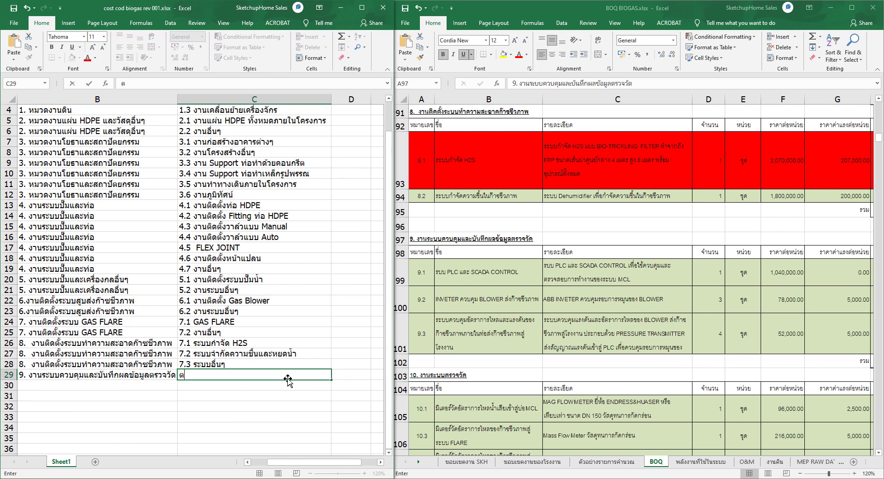
text(9.1)
text(ญศ)
key(BackSpace)
text(& S)
text(CADA C)
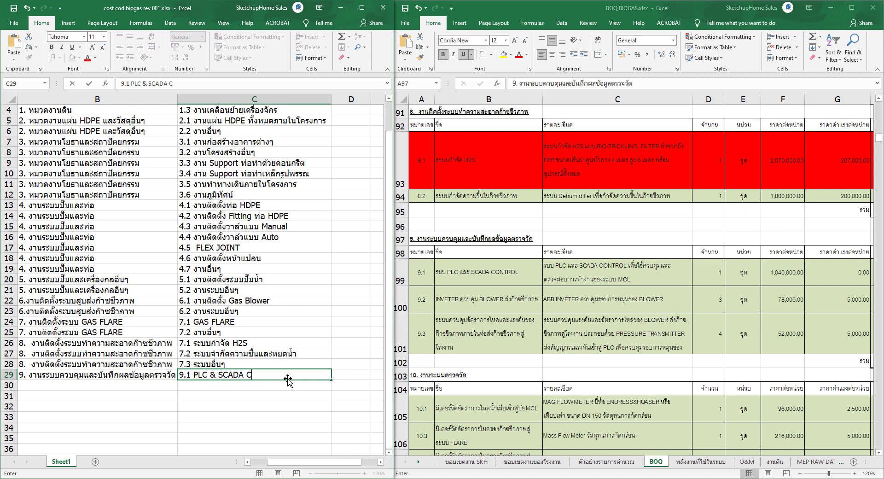
text(ONTROL)
key(Return)
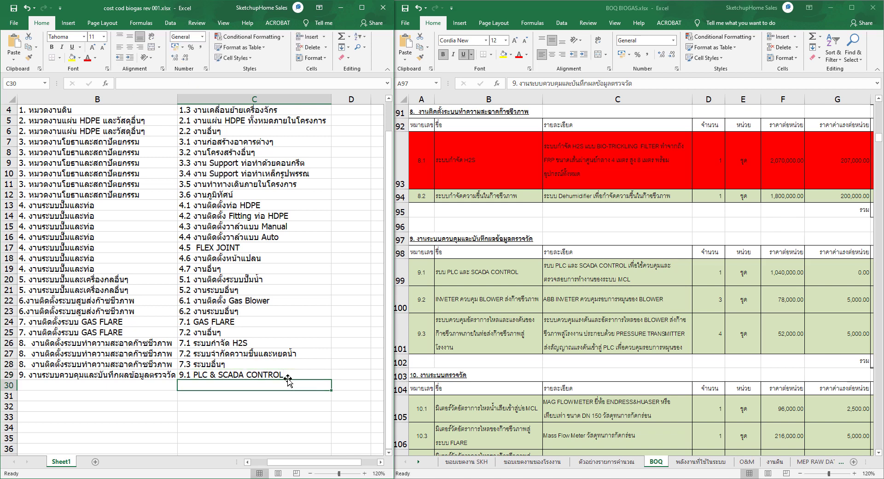
Enter 9.2 ระบบและโปรแกรมควบคุมอื่นๆ in C30 and fill the section 9 label into B30
text(9)
key(BackSpace)
text(9.)
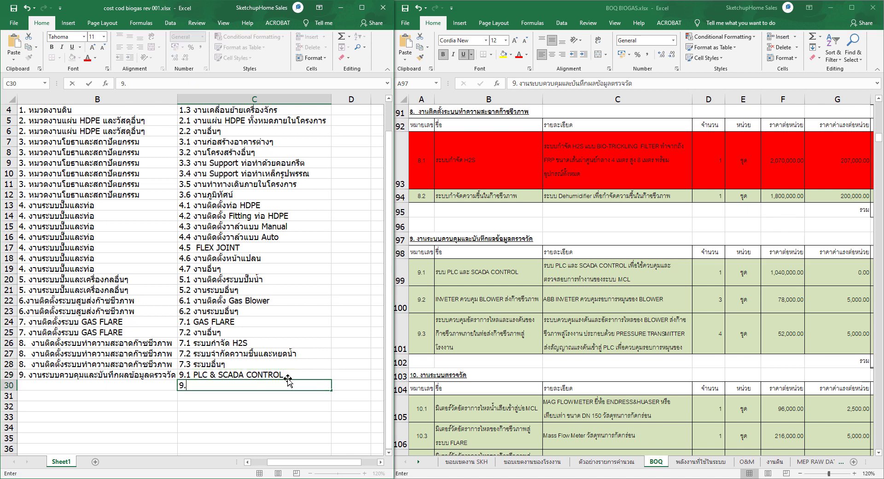
text(2 ระบบ)
text(และโ)
text( ปรแกร)
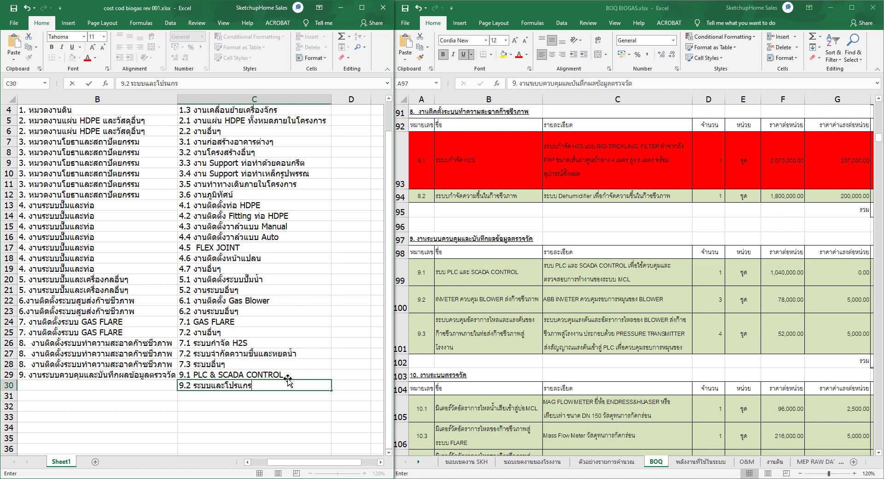
text(มควบค)
text(ุมอื่นๆ)
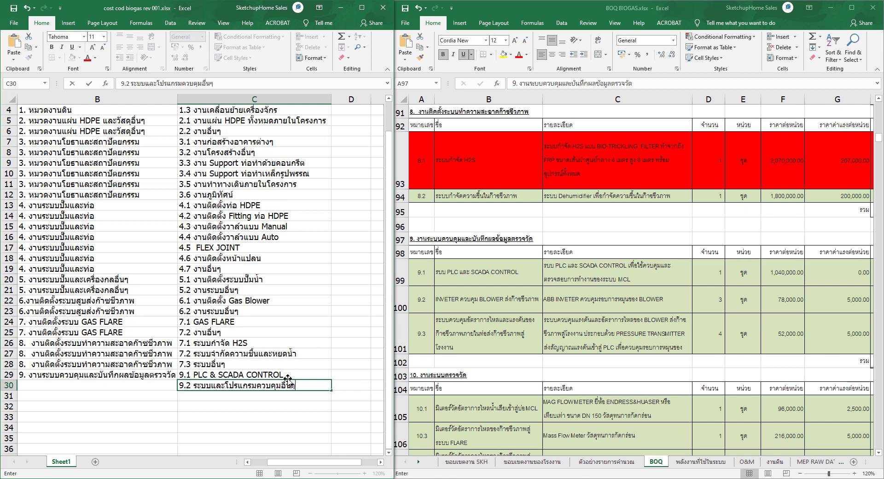
key(Return)
click(154, 373)
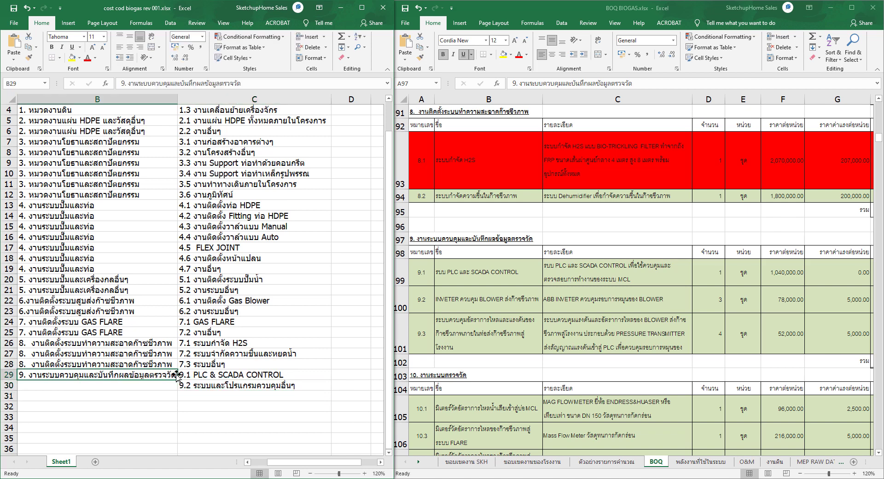
drag(177, 379, 177, 388)
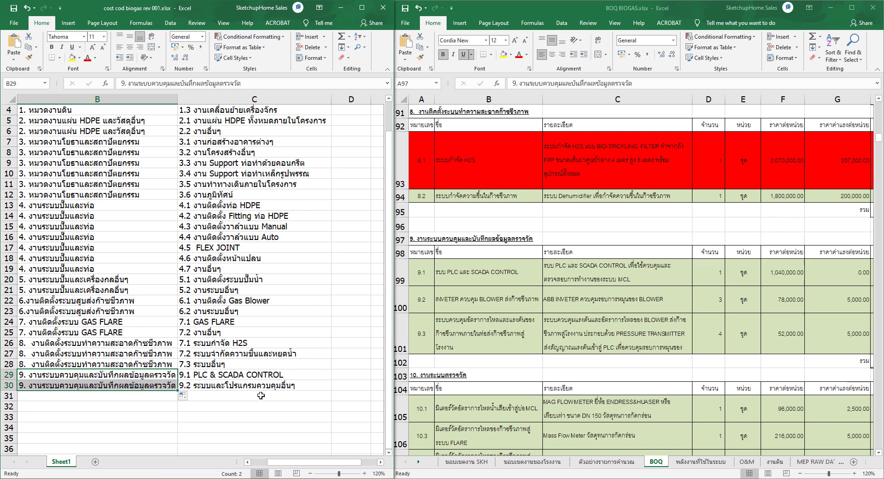
Select the section 10 heading text in BOQ cell A103
click(65, 402)
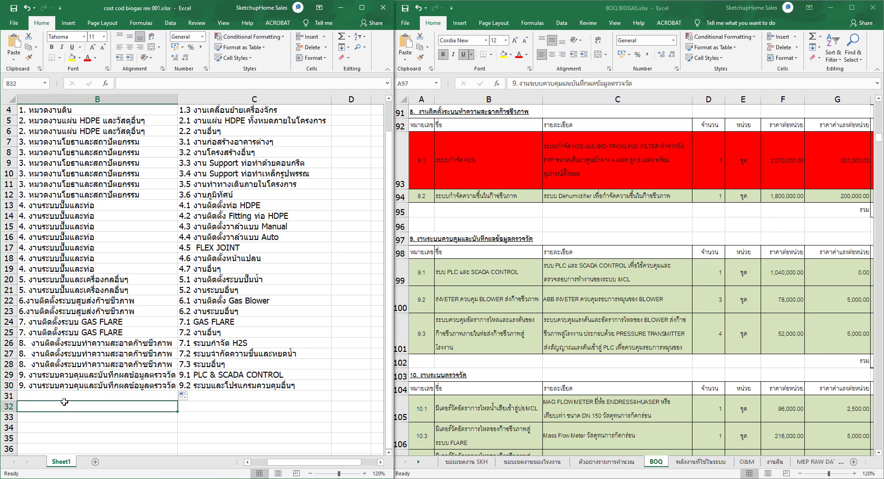
click(418, 378)
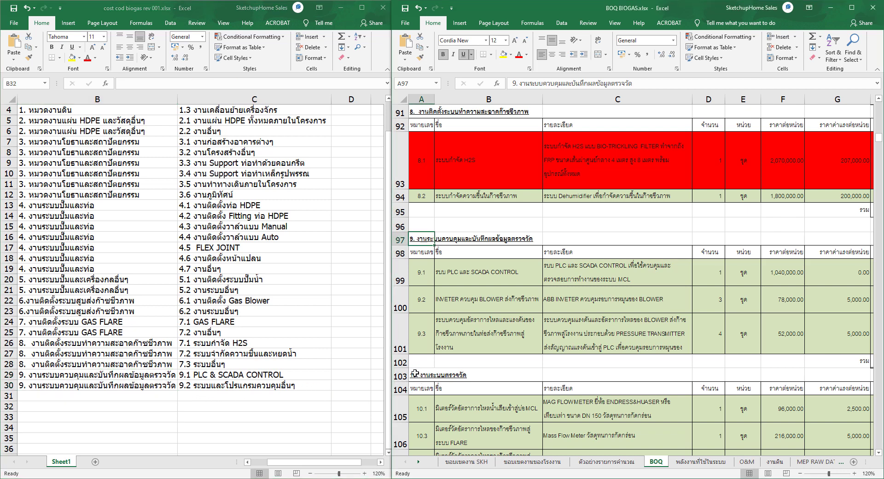
double_click(415, 374)
drag(410, 374, 467, 374)
key(ctrl+c)
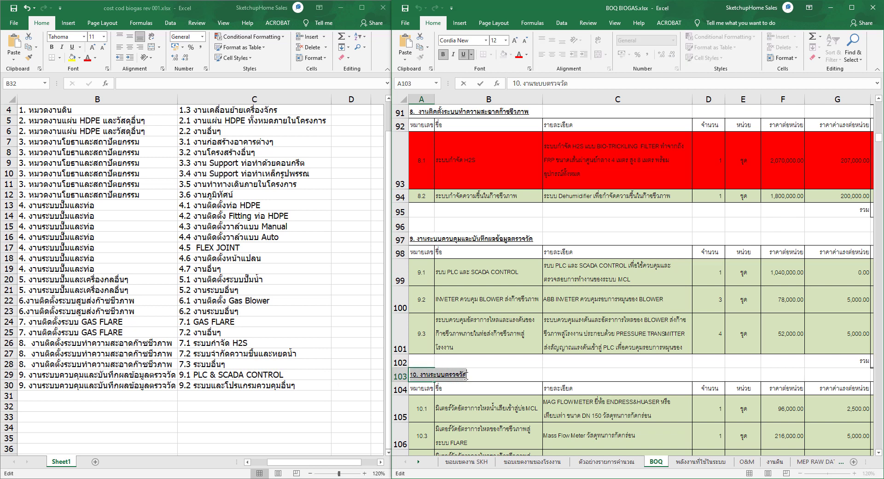
Paste '10. งานระบบตรวจวัด' into B31 of the cost-code sheet
click(39, 402)
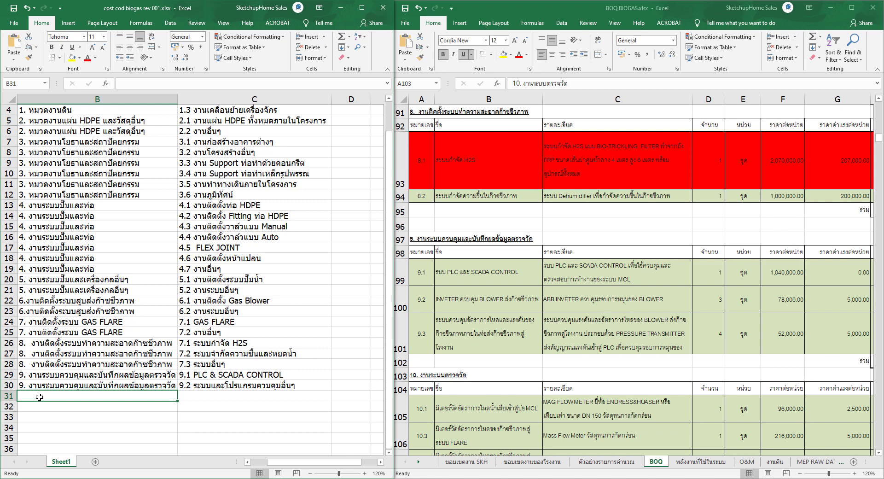
key(ctrl+v)
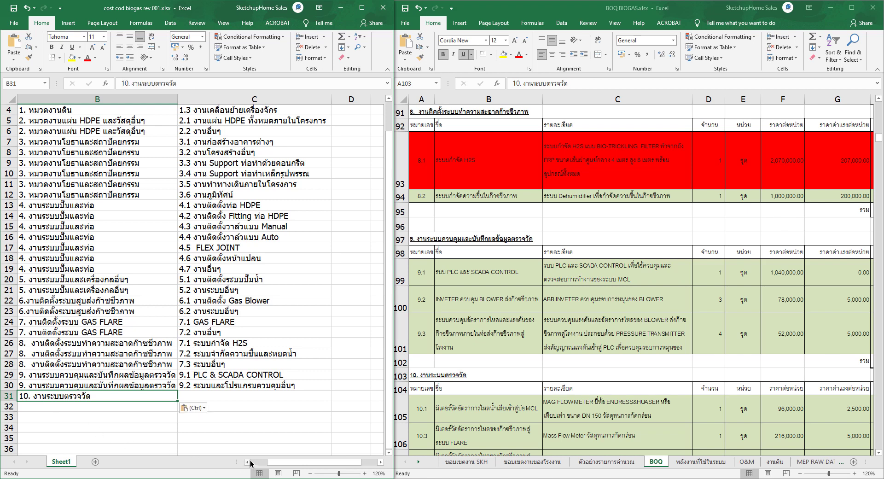
click(248, 462)
click(306, 397)
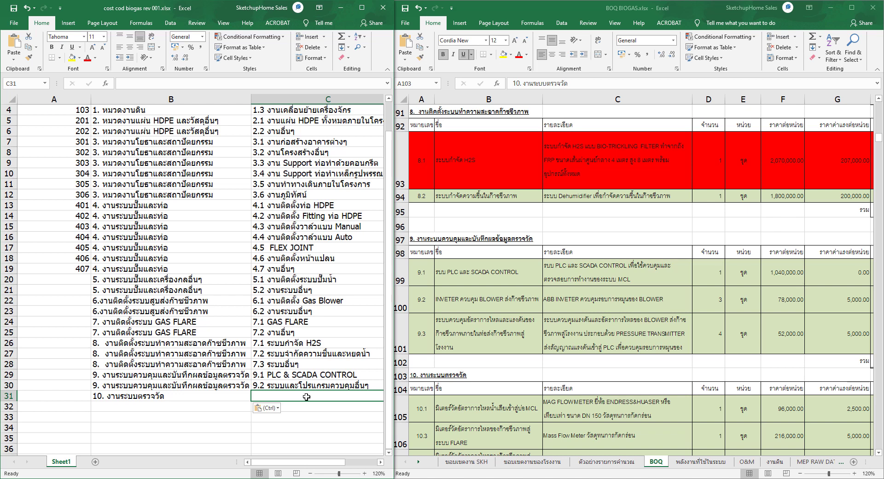
click(501, 377)
scroll(501, 375, down, 2)
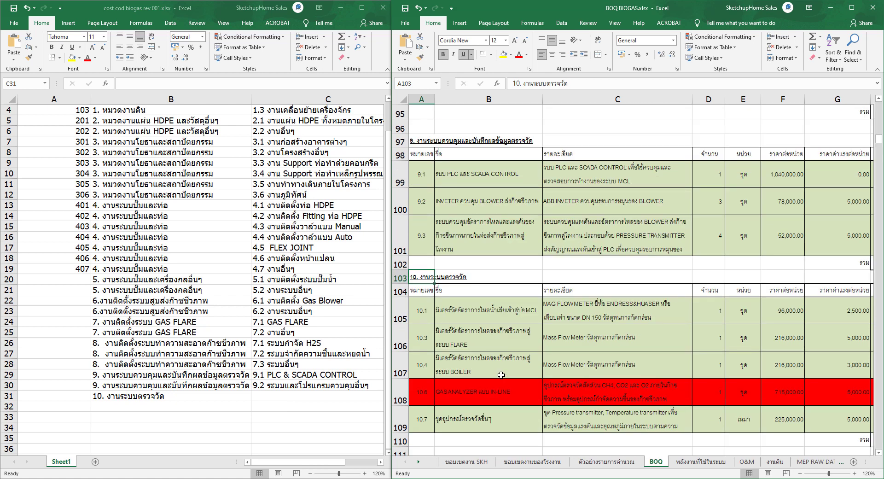
Enter the flow-meter sub-item มิเตอร์วัดอัตราการไหล in C31
click(286, 397)
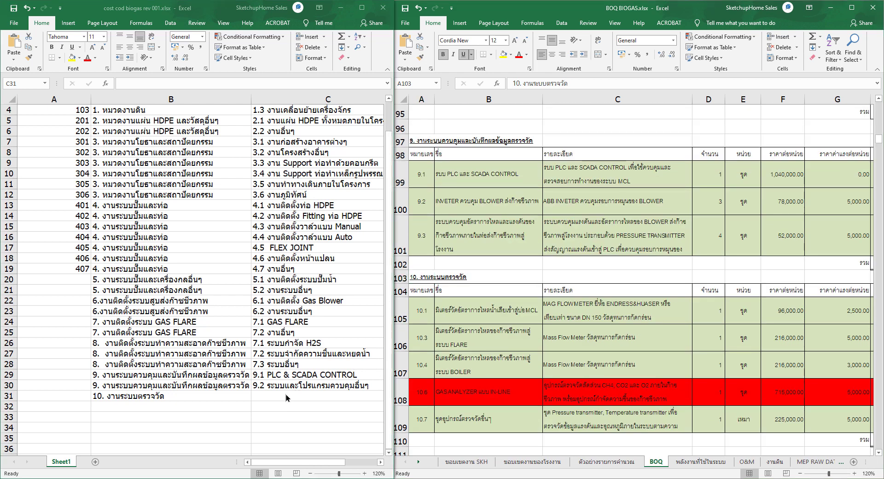
key(ctrl+v)
key(BackSpace)
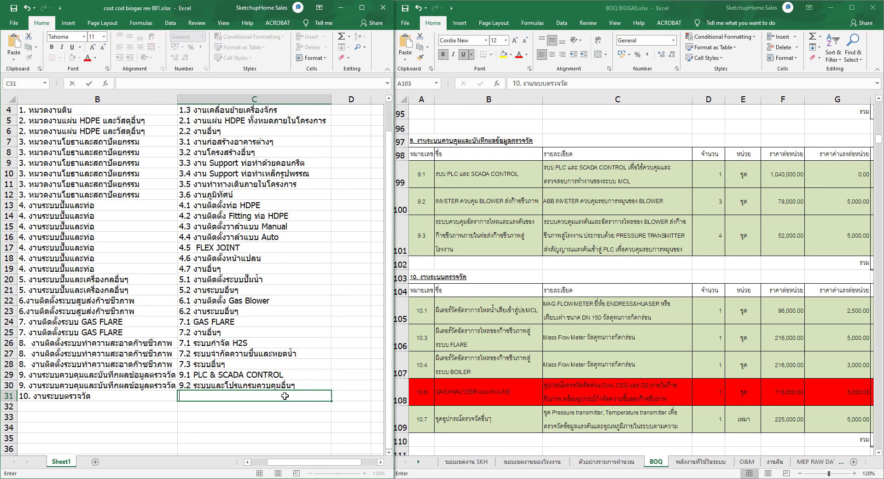
text(10. )
text(1)
key(BackSpace)
text(Met)
text(ae)
key(BackSpace)
key(BackSpace)
key(BackSpace)
key(BackSpace)
key(BackSpace)
key(BackSpace)
key(BackSpace)
key(BackSpace)
text(มิ)
text(เตอ)
text(รร)
text(์วัด)
text(อัตรา)
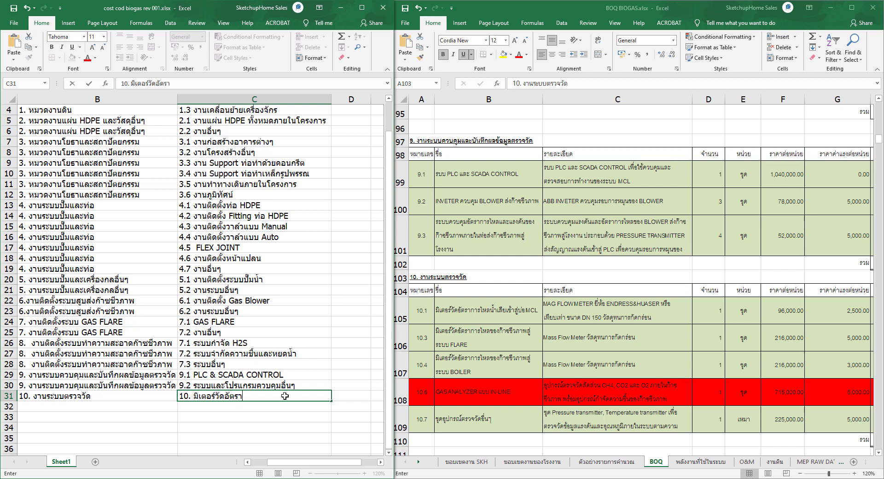
text(กา)
key(BackSpace)
key(BackSpace)
key(BackSpace)
text(หล)
key(Return)
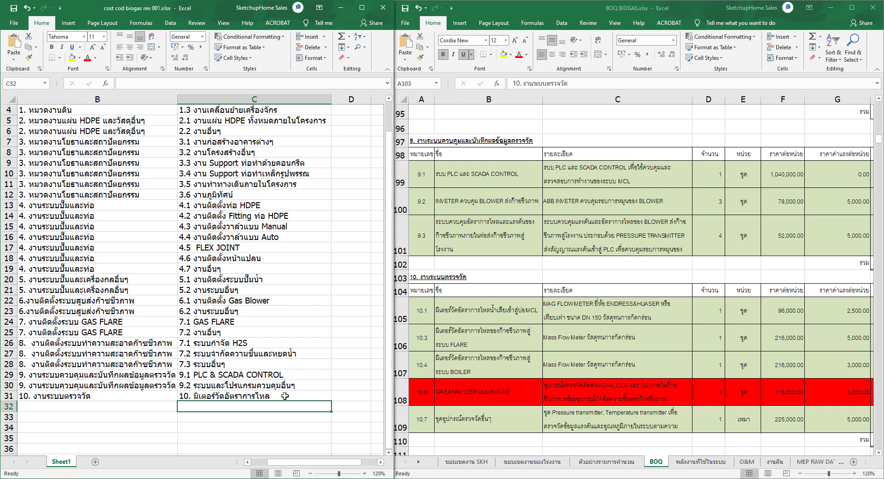
Enter 10.2 อุปกรณ์ตรวจวัดอื่นๆ in C32
text(11.)
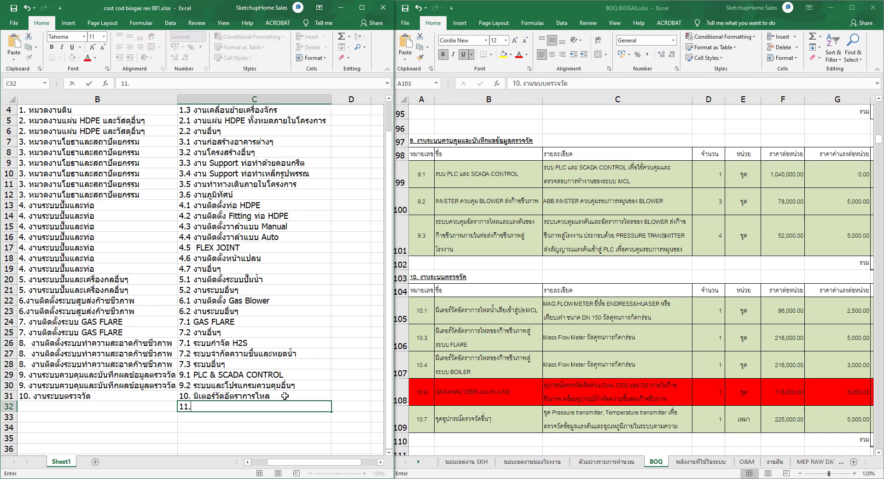
key(BackSpace)
key(BackSpace)
key(BackSpace)
text(0.2)
text( อุ)
text(ปกร)
text(ณ์)
text(ตรวข)
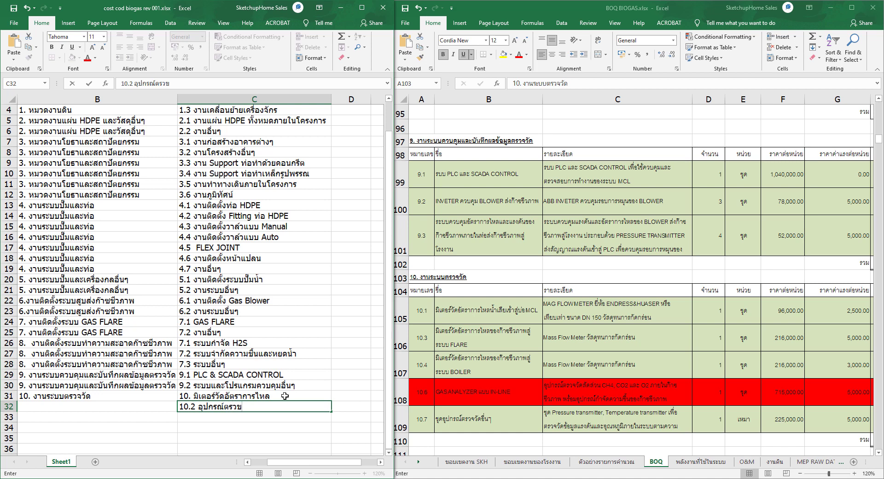
key(BackSpace)
text(จวัดี)
key(BackSpace)
text(อื)
text(่นๆ)
key(Return)
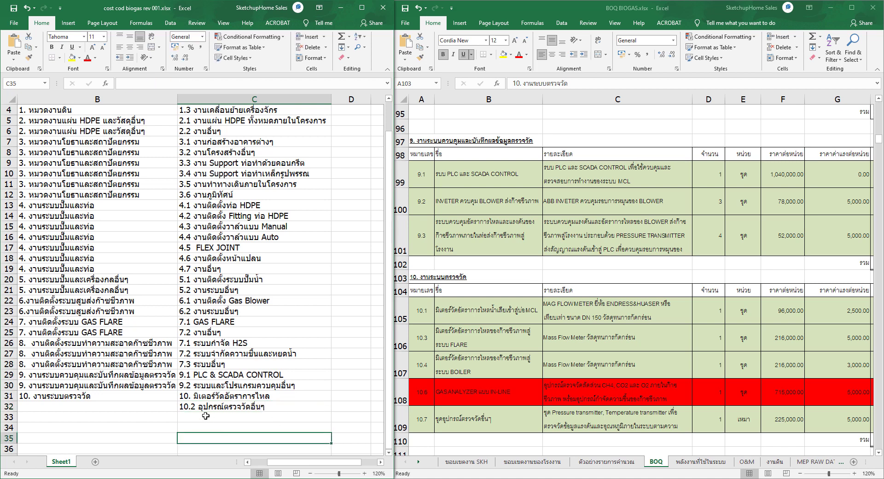
Correct C31 to 10.1 มิเตอร์วัดอัตราการไหล and fill the 10. label into B32
double_click(183, 396)
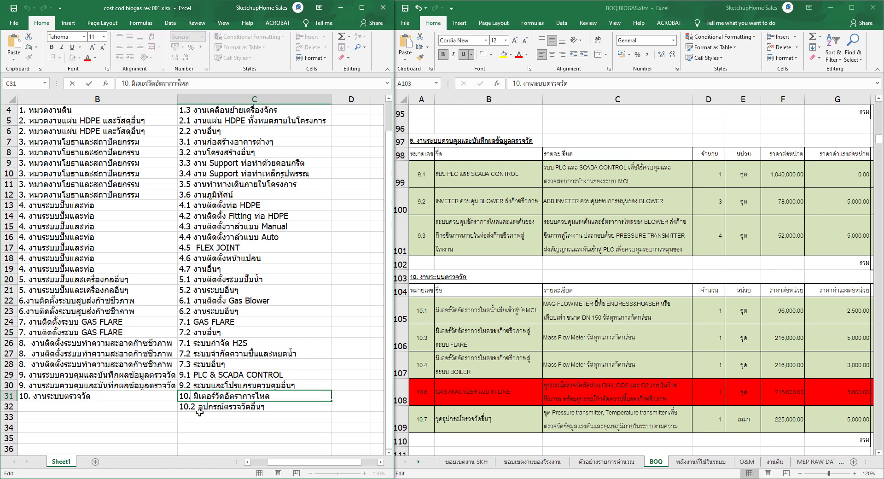
text(1)
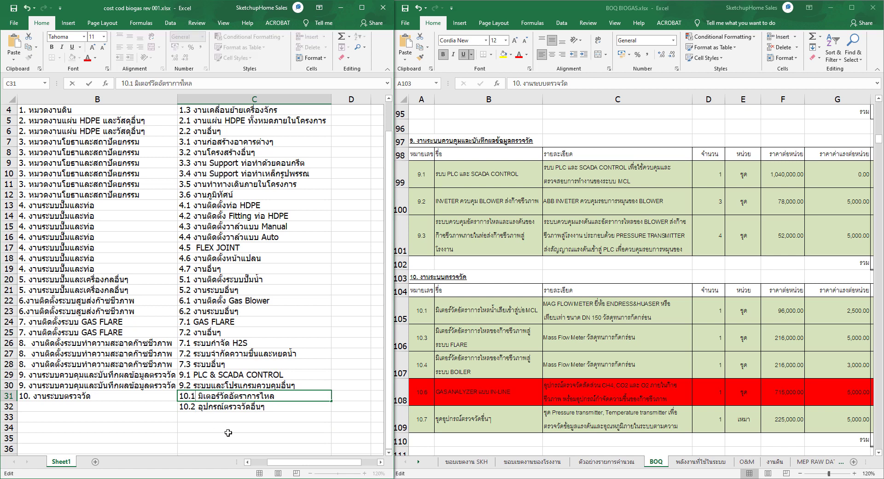
click(228, 429)
click(163, 399)
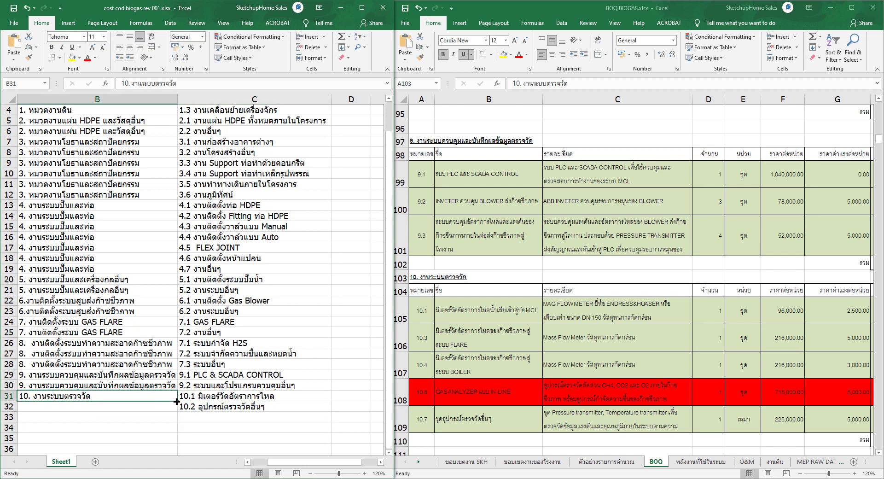
drag(177, 401, 176, 409)
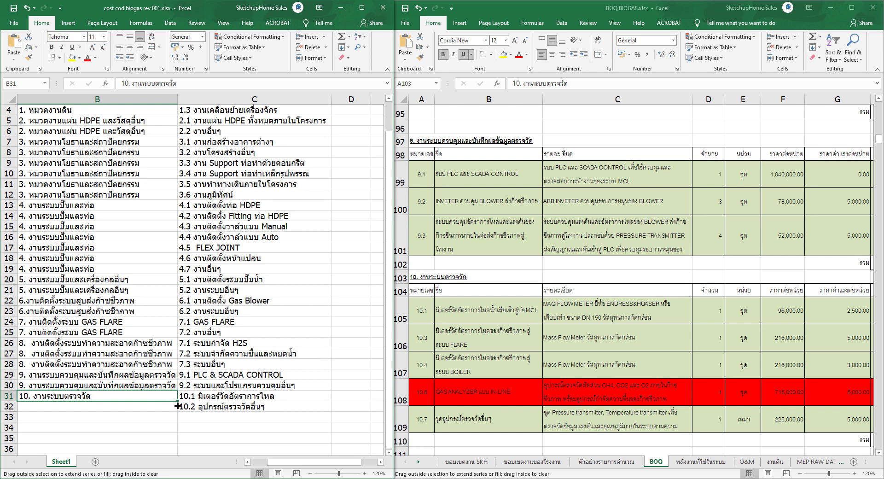
click(247, 462)
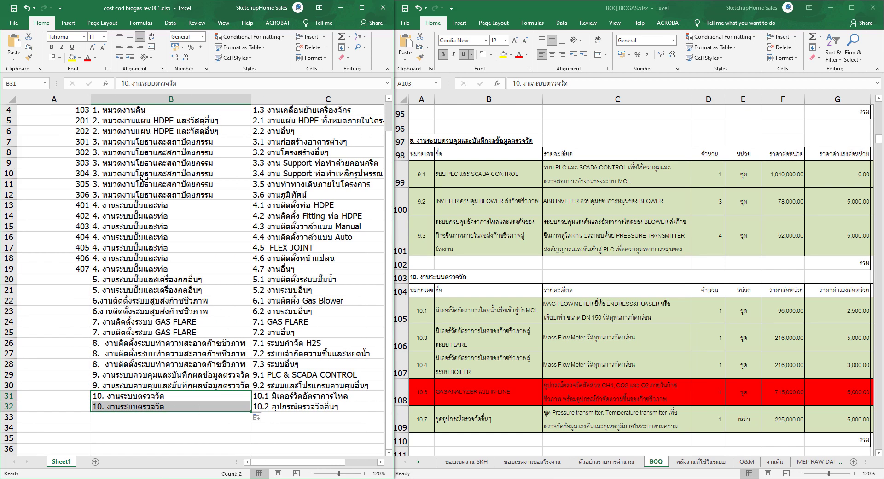
Review the filled categories on the cost-code sheet, checking B16 and A20
scroll(181, 224, up, 1)
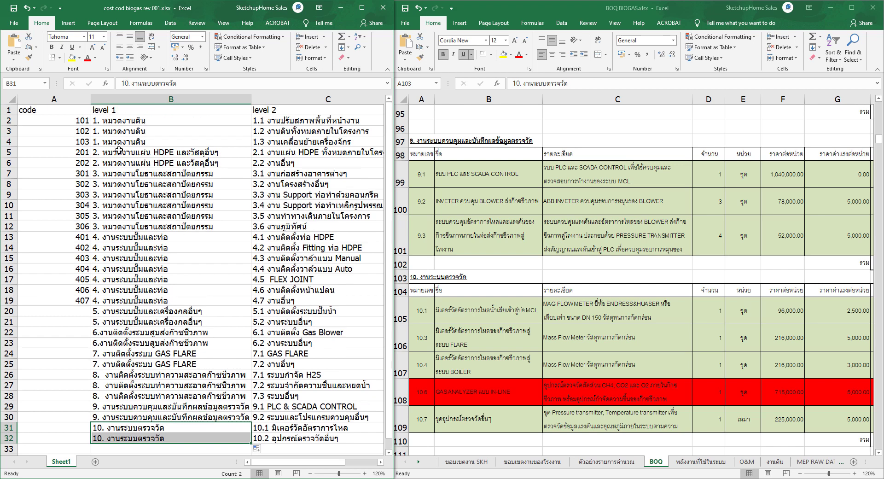
click(152, 270)
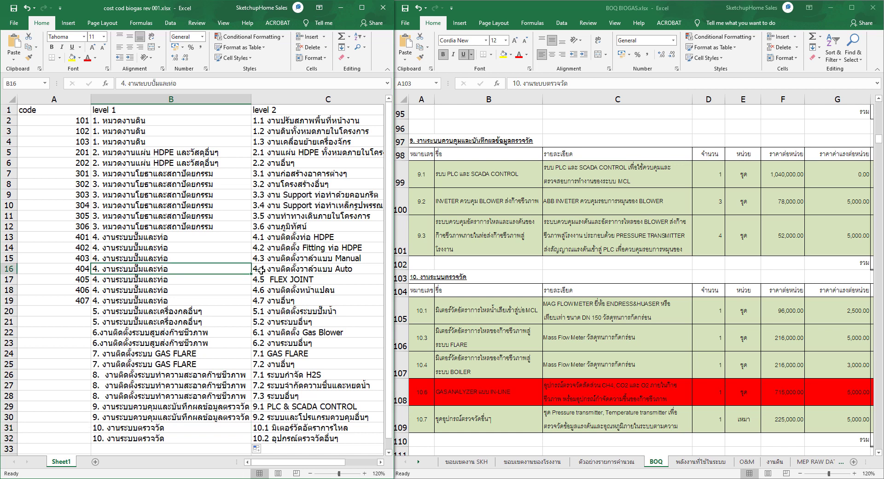
scroll(271, 271, down, 1)
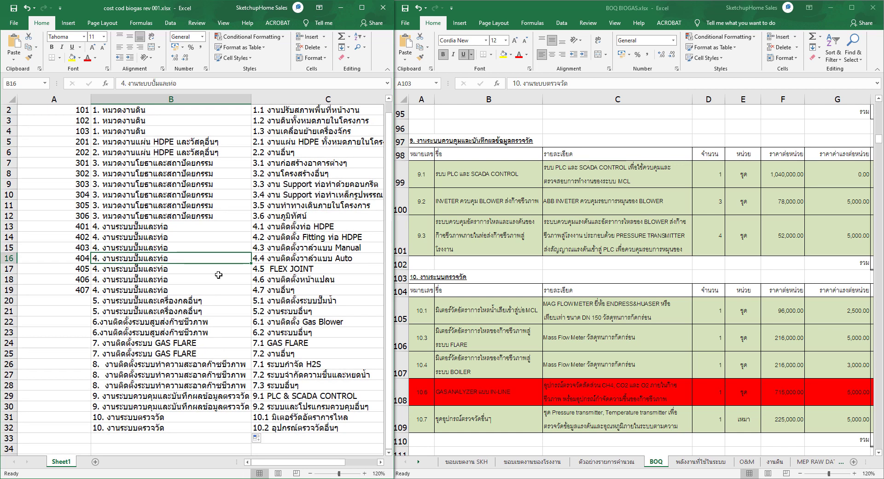
click(79, 301)
Scroll the BOQ to row 113 and select the full section 11 heading text
scroll(228, 345, down, 1)
scroll(232, 346, down, 1)
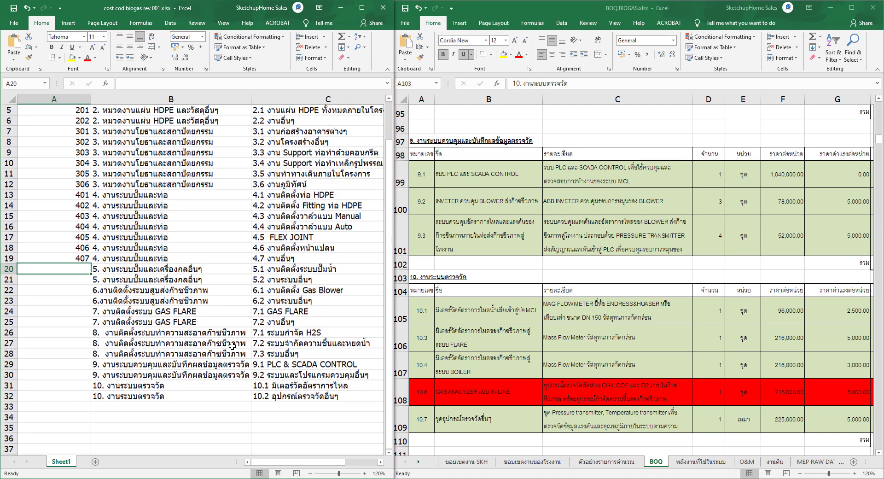
scroll(232, 346, down, 1)
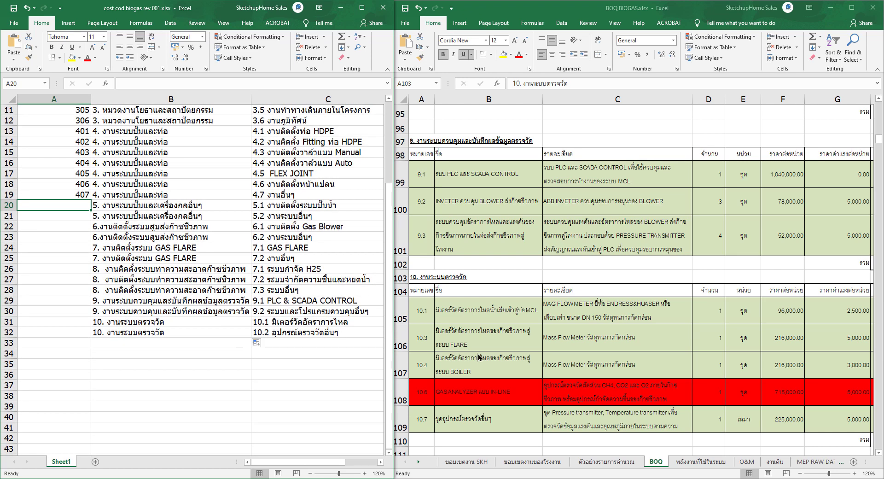
scroll(479, 357, down, 1)
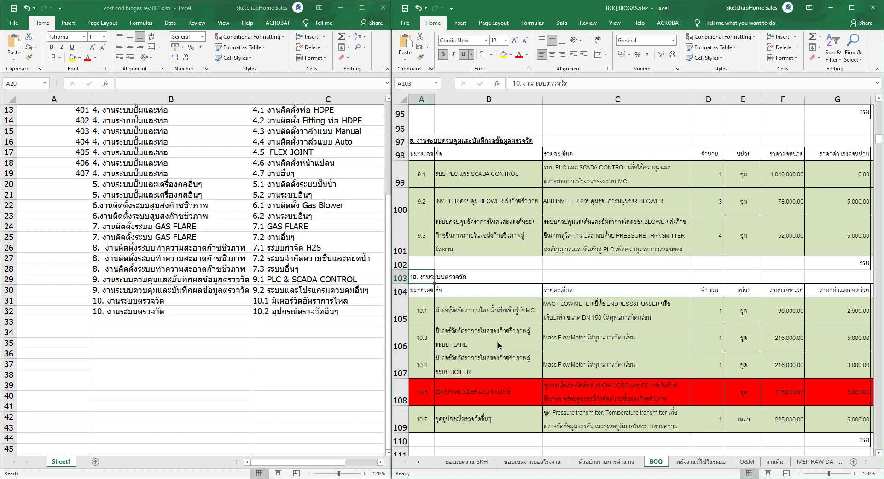
scroll(499, 342, down, 1)
scroll(497, 342, down, 1)
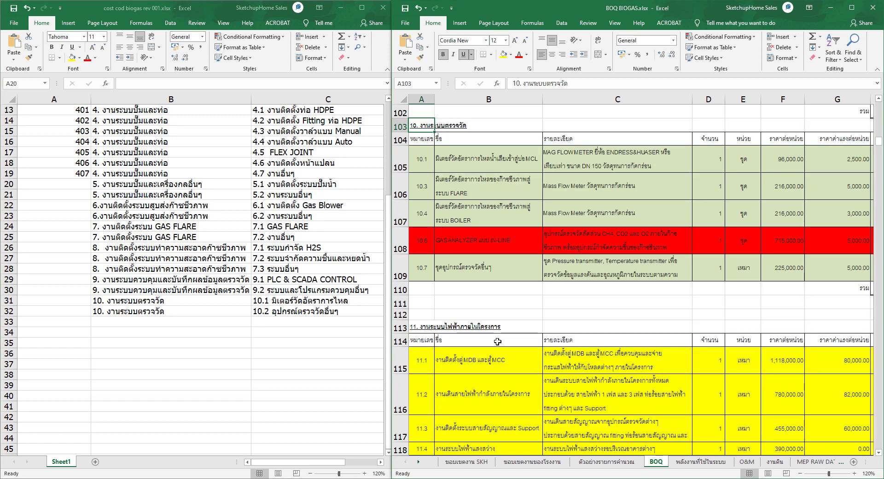
click(455, 327)
double_click(411, 328)
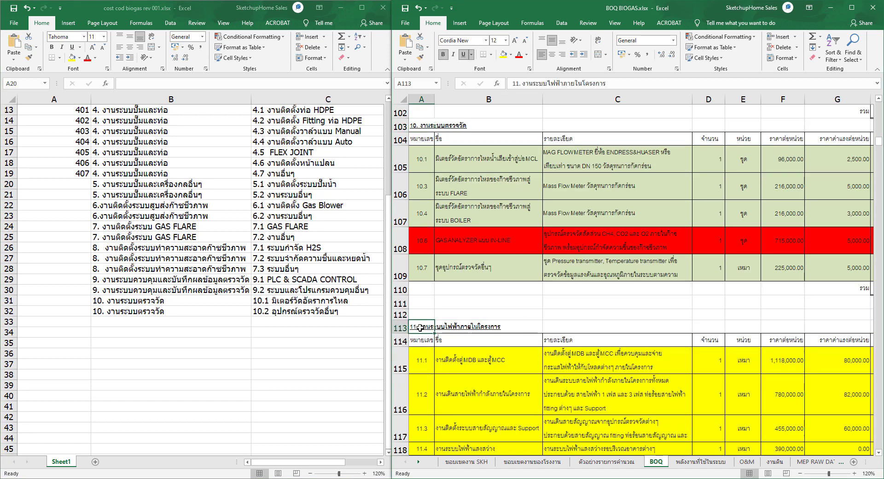
drag(410, 328, 503, 327)
key(ctrl+c)
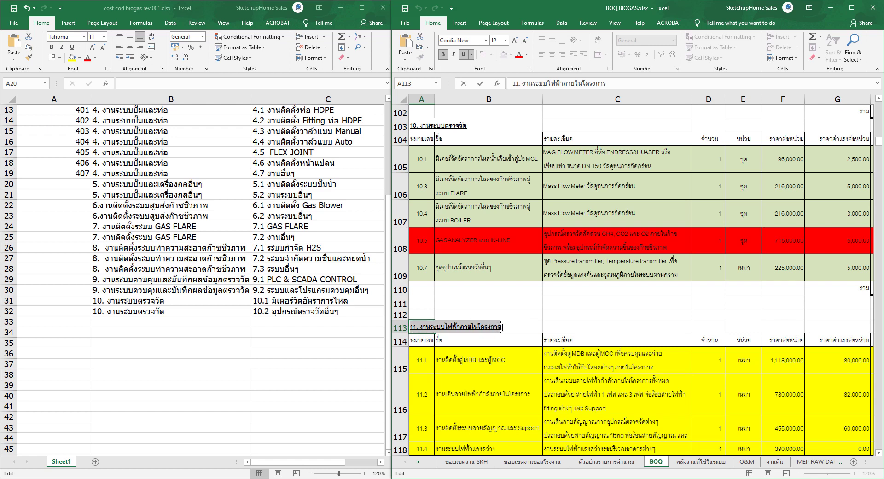
Paste the section 11 heading into B33 of the cost-code sheet
click(132, 317)
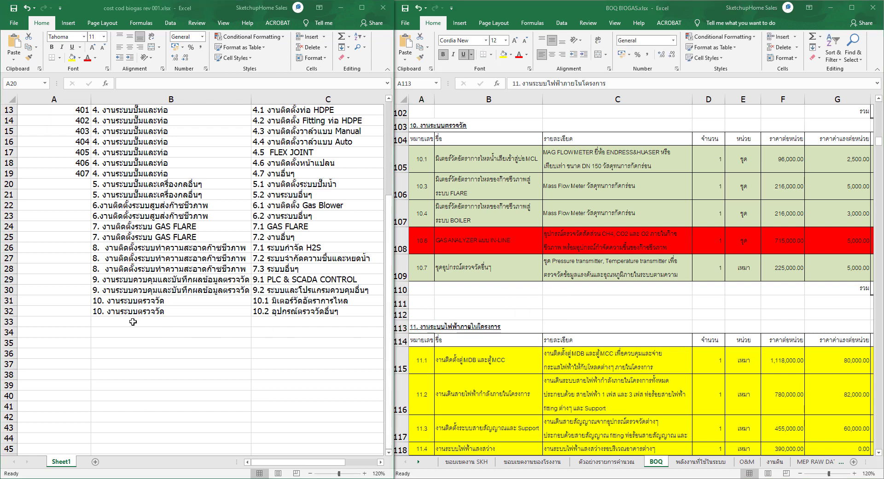
key(ctrl+v)
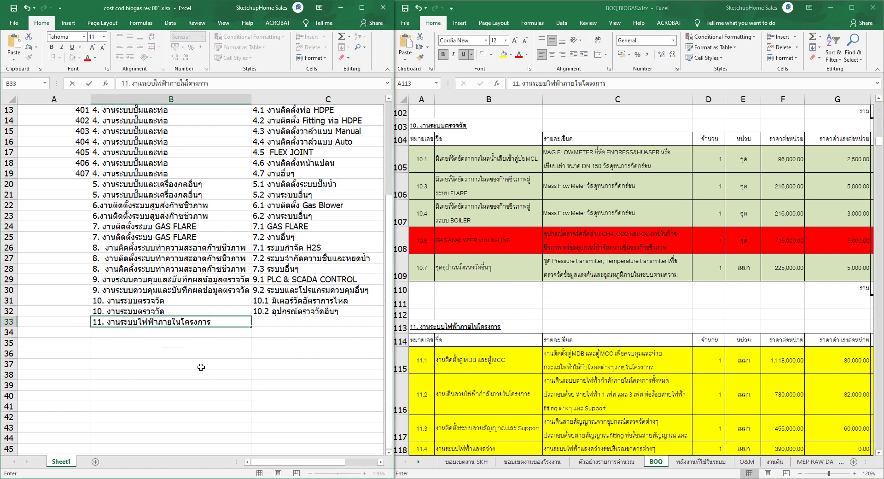
click(206, 369)
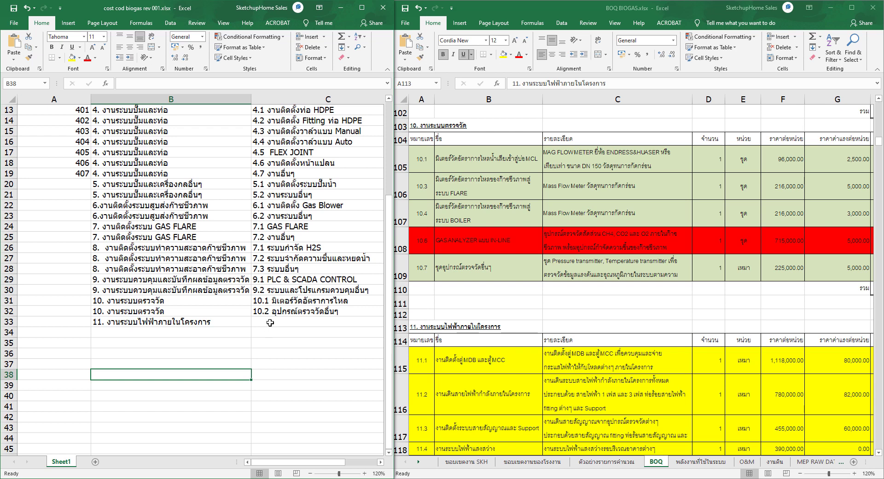
Enter 11.1 งานติดตั้ง MDB/MCC and 11.2 งานเดินระบบไฟฟ้าและสายสัญญาณ in C33:C34
double_click(270, 323)
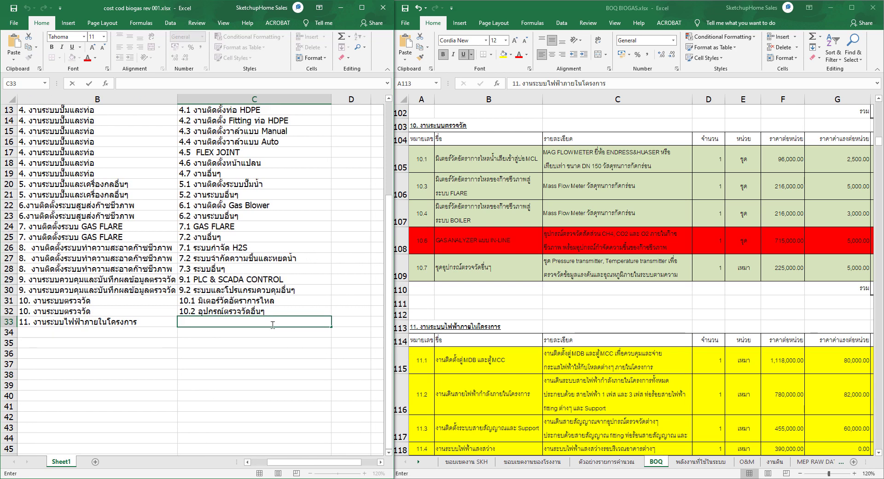
text(11.)
text(1 ง)
text(านติ)
text(ดตั้ง )
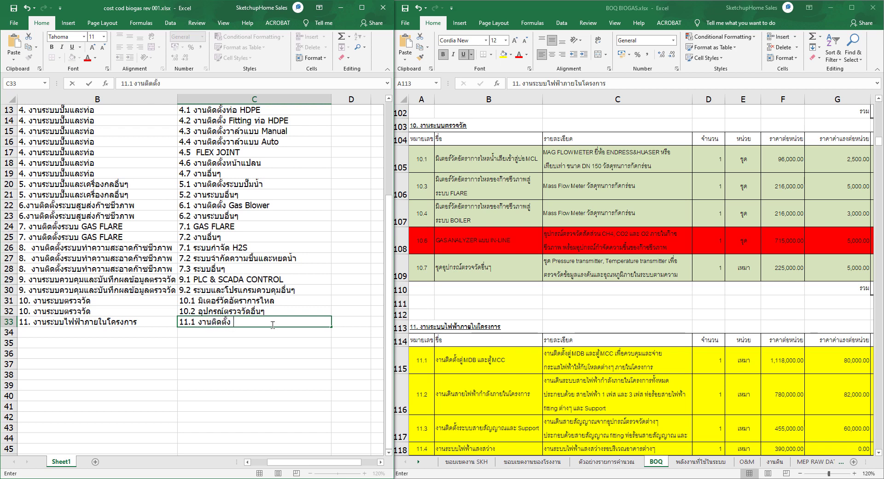
text(MD)
text(B/)
text(MCC)
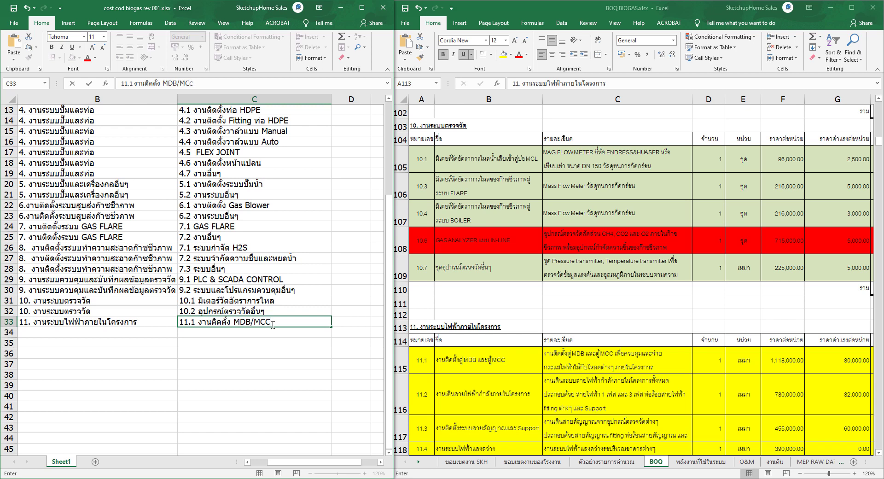
key(Return)
text(1)
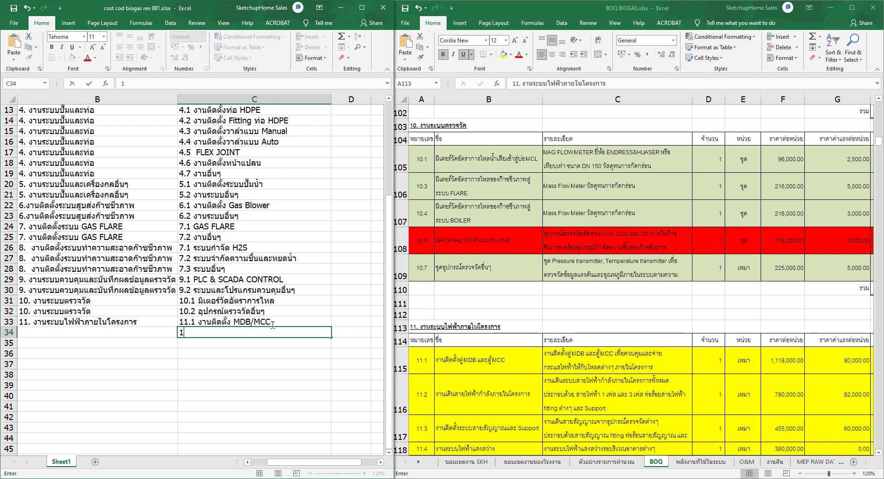
text(.2 .)
text(ษฯ)
key(BackSpace)
key(BackSpace)
key(BackSpace)
text(ษฯ)
key(BackSpace)
key(BackSpace)
text(านเดิ)
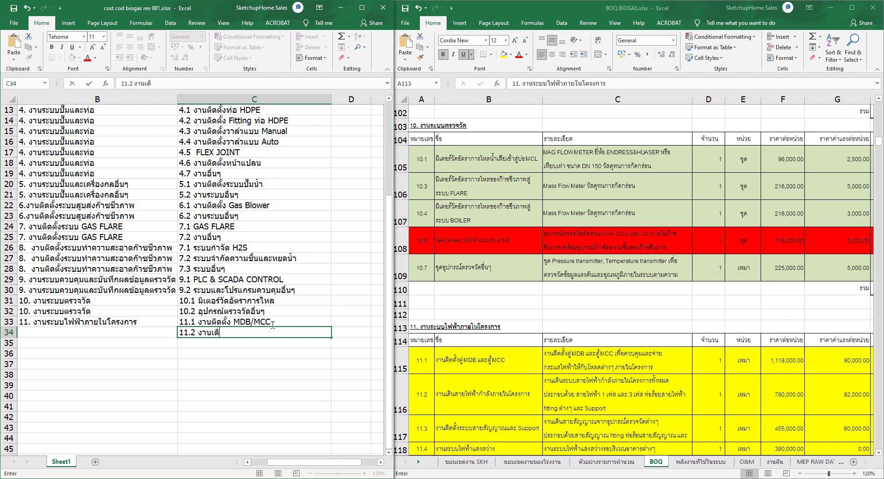
text(นระบบ)
text(ไฟฟ้าและส)
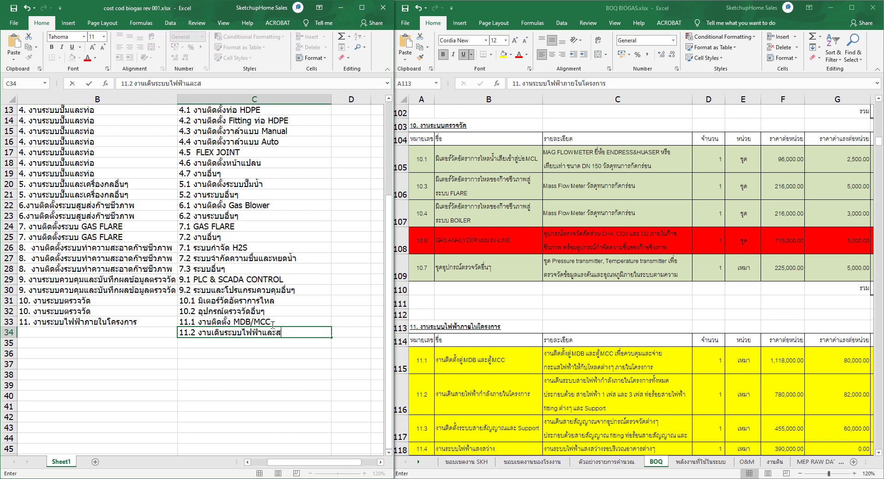
text(ายสัญญา)
text(ณ)
key(Return)
Enter 11.3 งานระบบไฟฟ้าแสงสว่าง and 11.4 งาน Support ระบบไฟฟ้า in C35:C36
text(1)
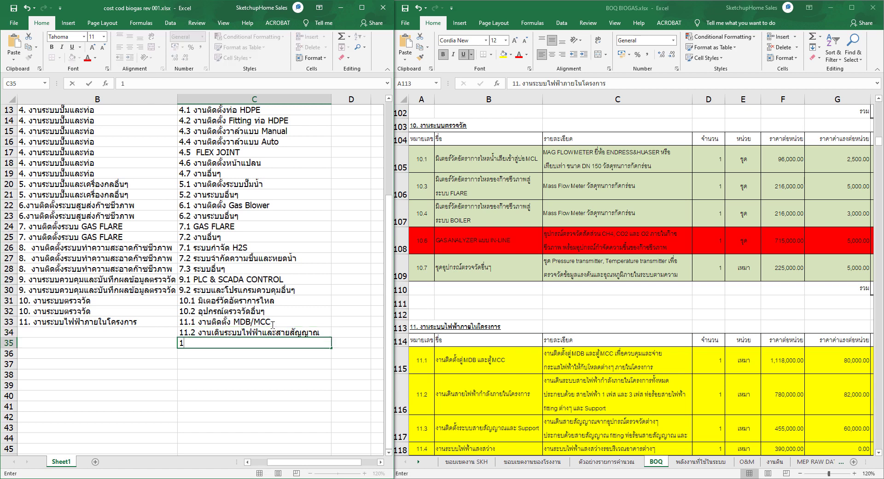
text(.3 )
text(งา)
text(น)
text(ร)
text(ะบบำ)
text(ไฟฟ)
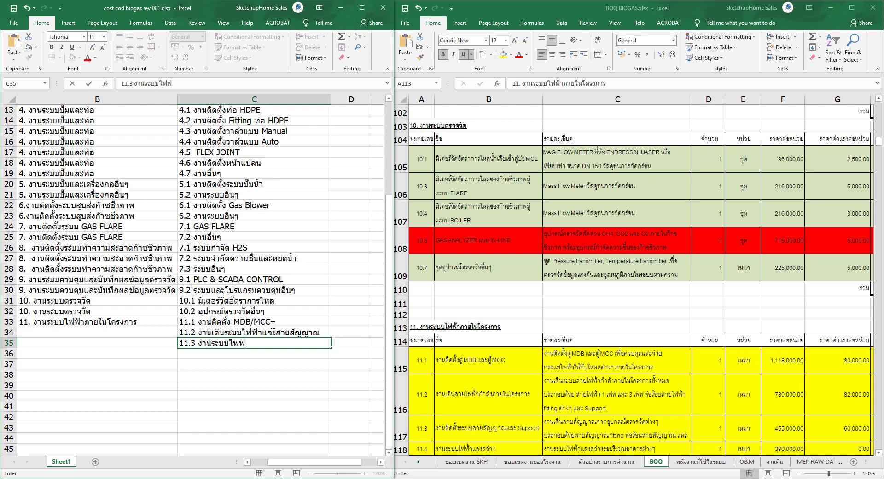
text(แสง)
text(สว่าง)
key(Return)
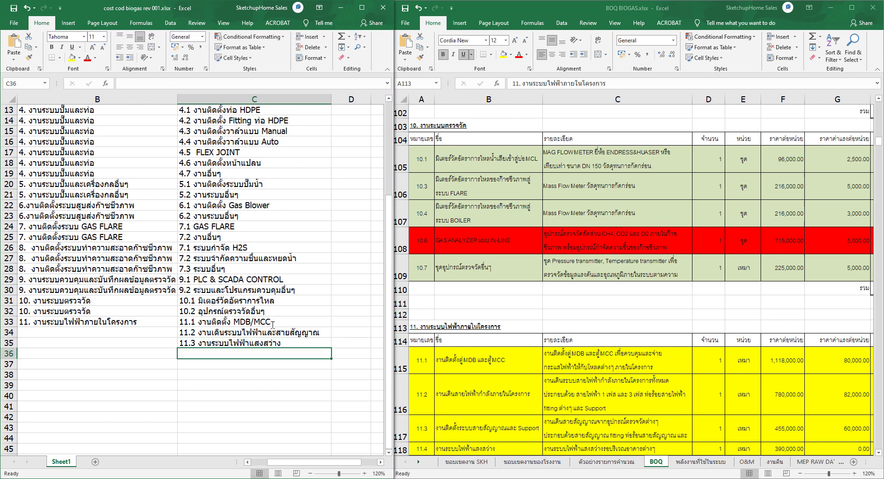
text(11.4 )
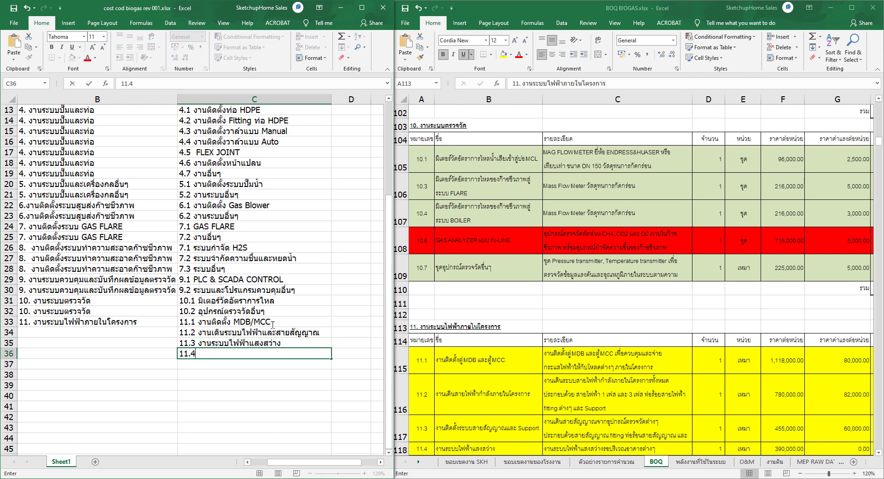
text(งาน )
text(Su)
text(pport )
text(ระบบไ)
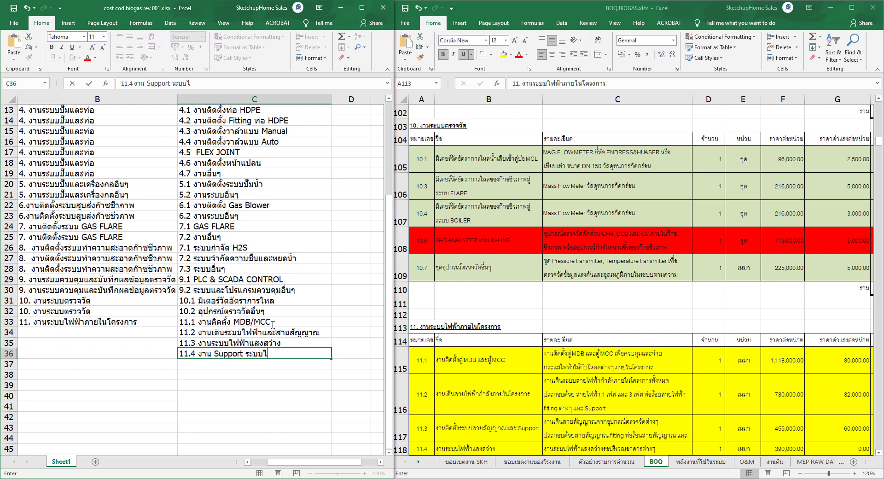
text(ฟฟ)
text(้า)
key(Return)
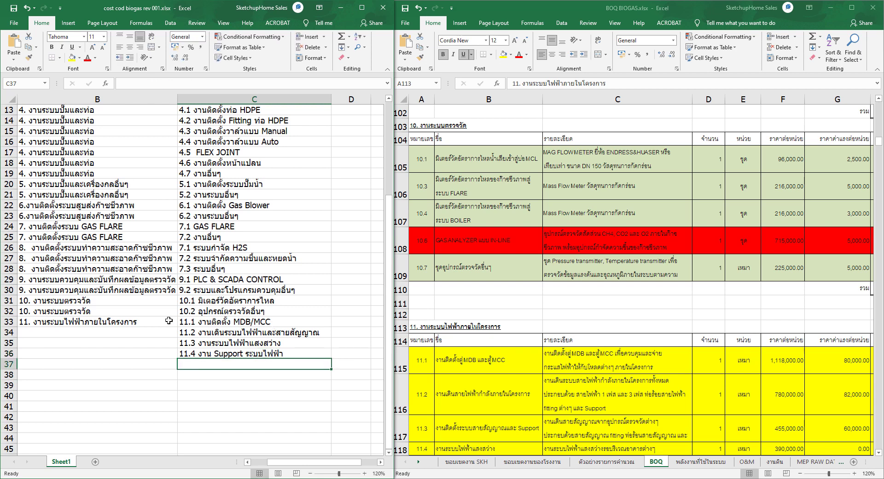
click(168, 321)
Fill the section 11 category label from B33 down through B36
drag(177, 327, 177, 359)
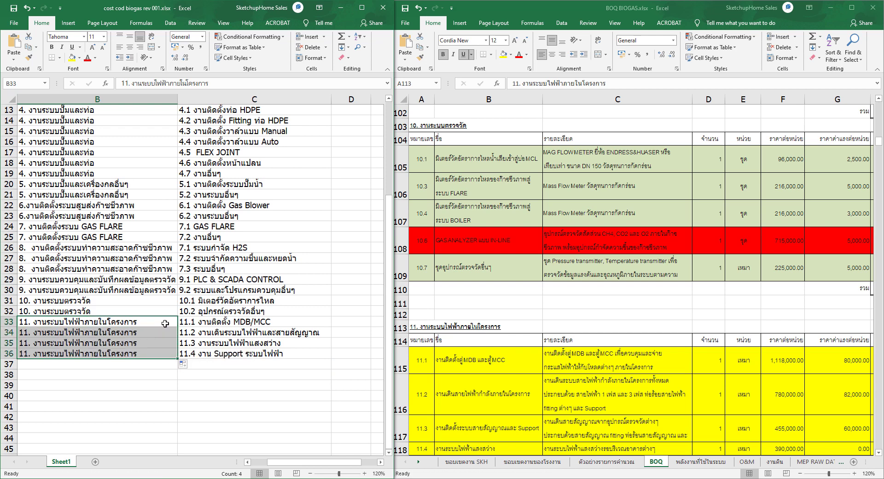
scroll(165, 323, down, 1)
click(421, 326)
scroll(437, 375, down, 1)
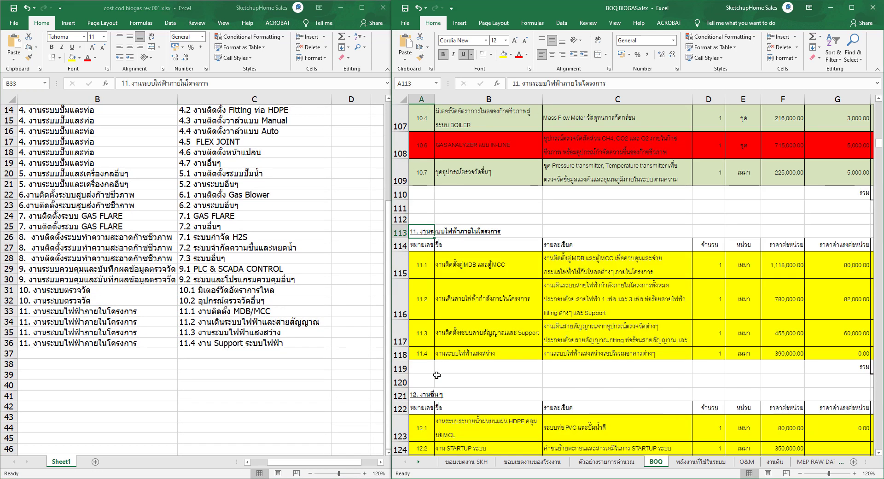
scroll(437, 375, down, 1)
scroll(436, 375, down, 1)
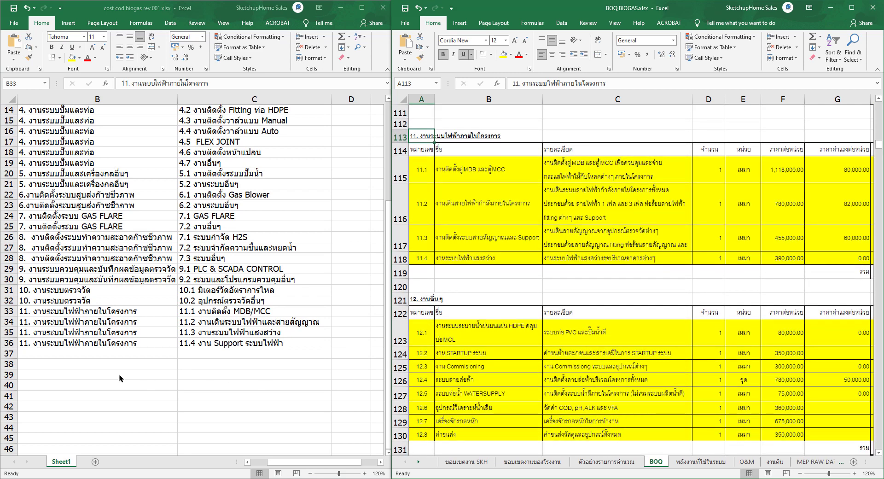
Enter the section 12 label '12. งานอื่นๆ' in B37, leaving C37 empty
click(77, 355)
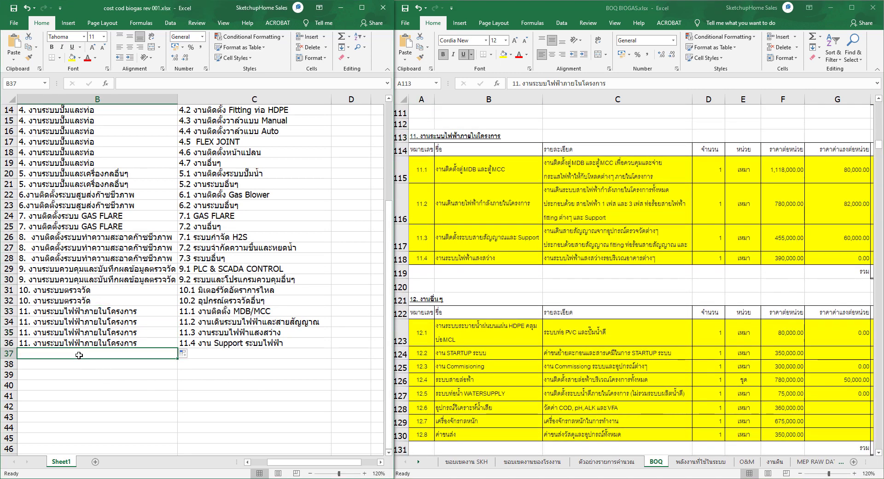
text(12,)
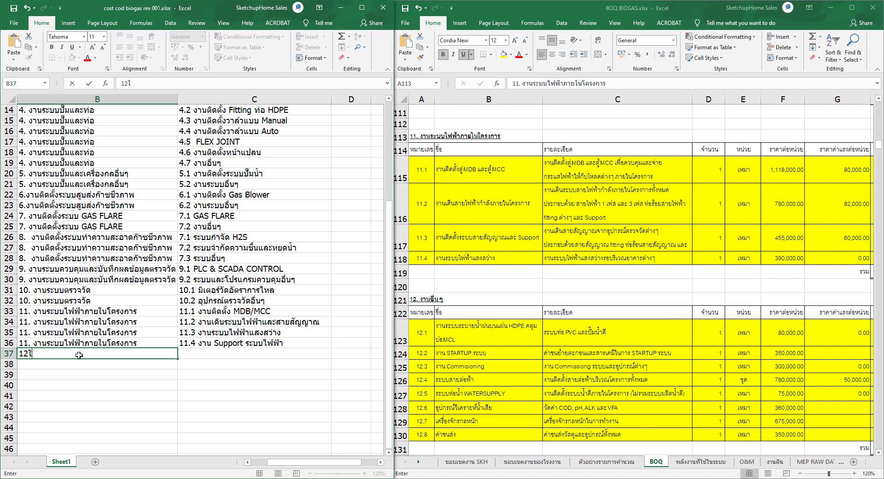
key(BackSpace)
text(งานอื่นๆ)
key(Return)
click(207, 355)
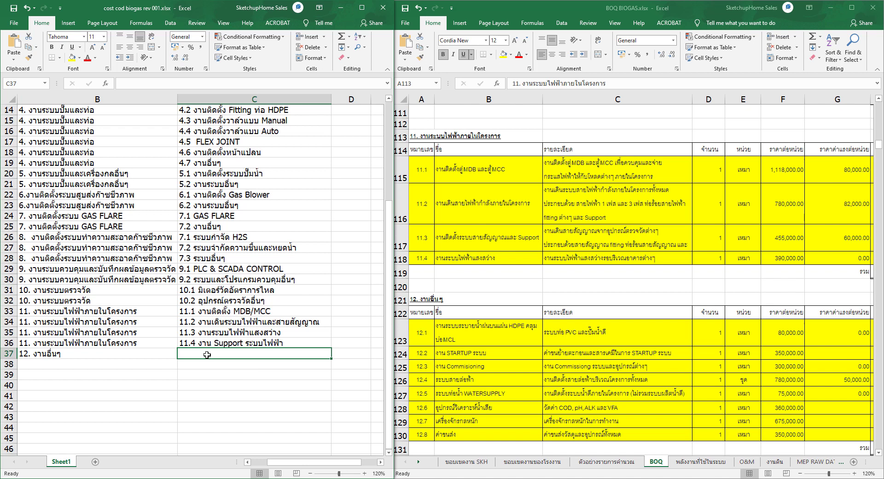
text(1)
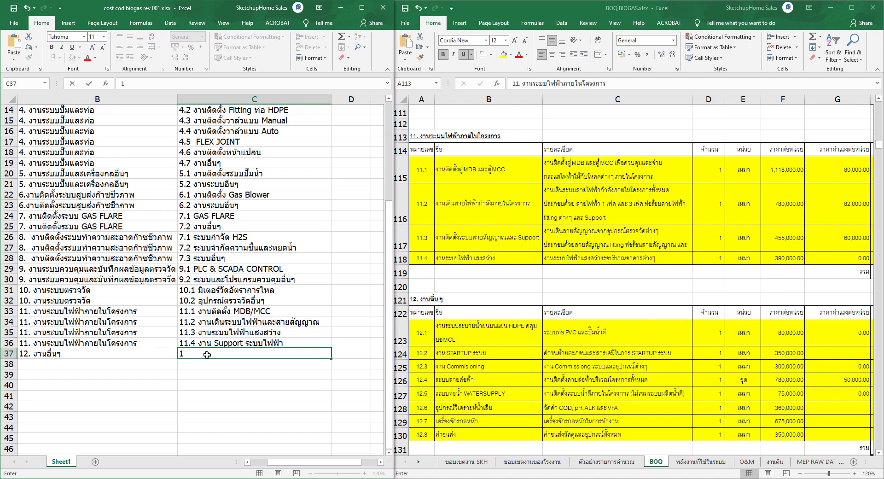
key(Escape)
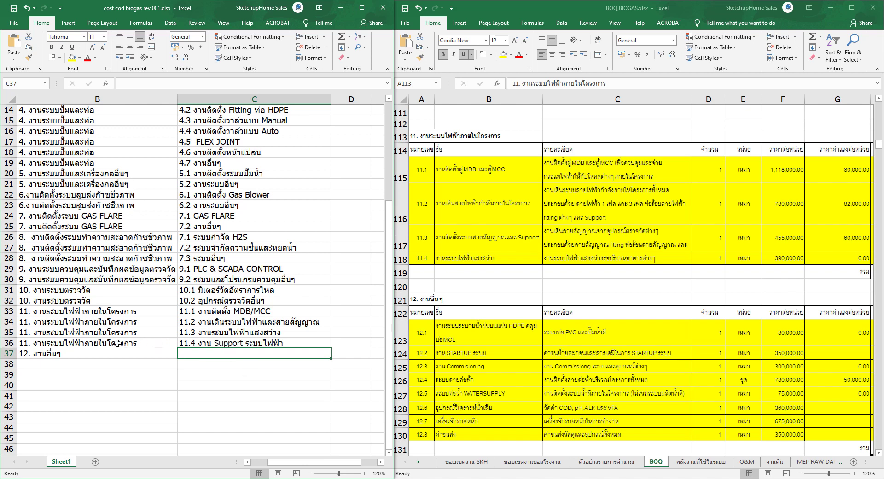
Insert a blank row at row 37 and copy row 36 into it
click(13, 343)
right_click(13, 343)
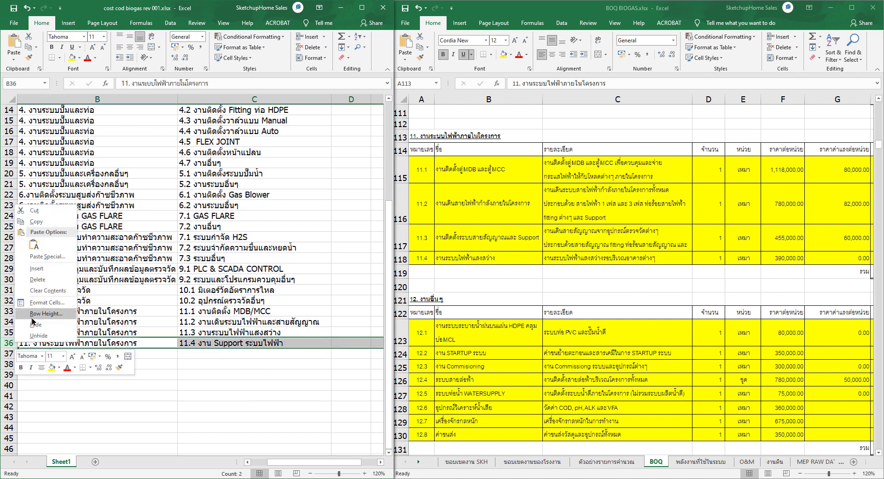
click(37, 268)
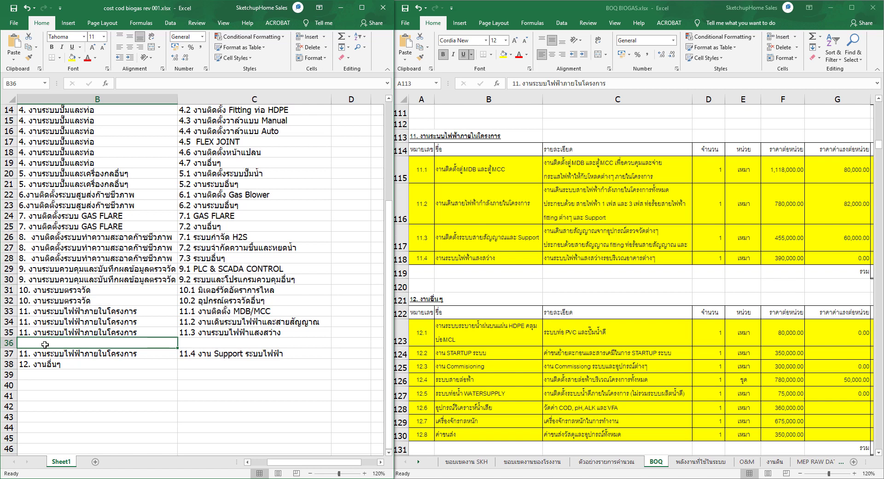
key(ctrl+z)
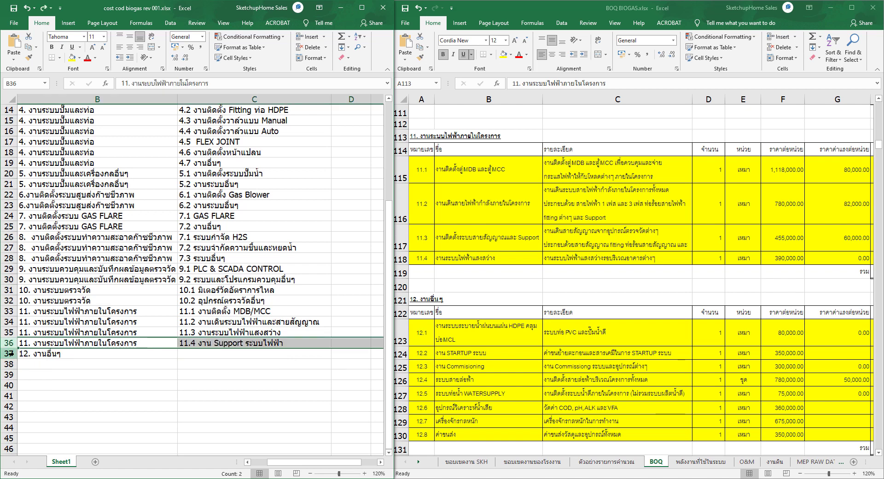
right_click(13, 353)
click(41, 286)
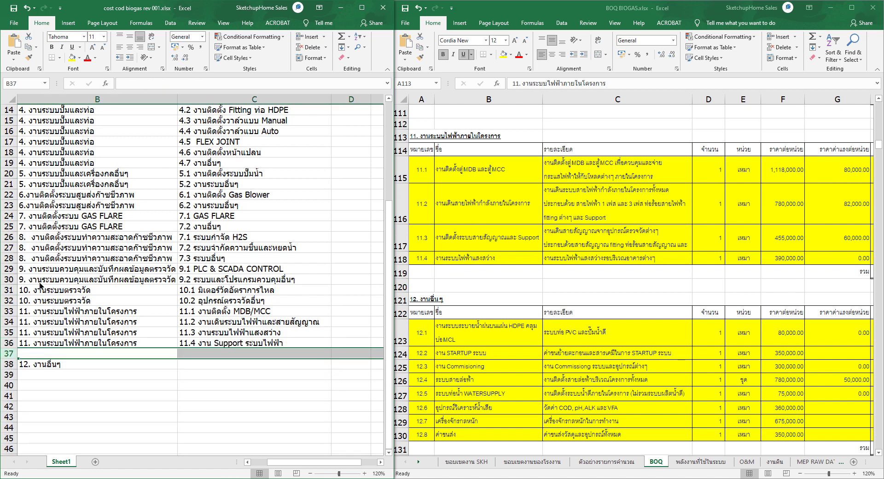
click(13, 343)
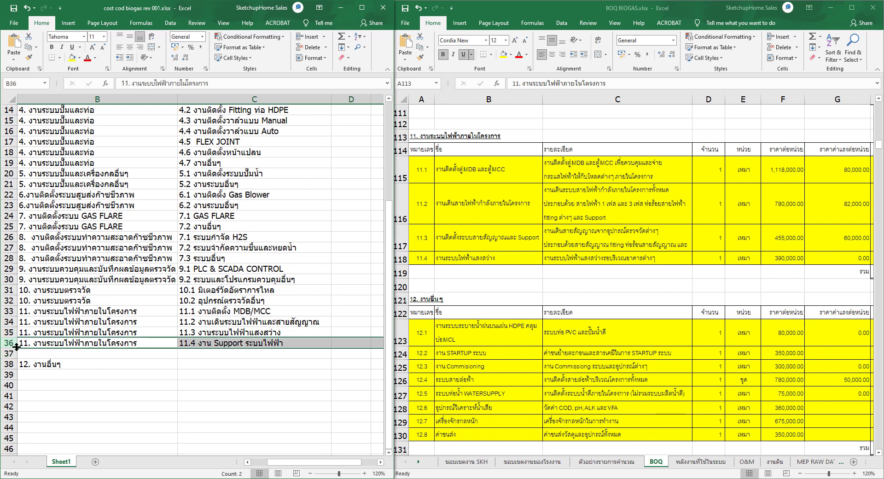
drag(17, 347, 16, 358)
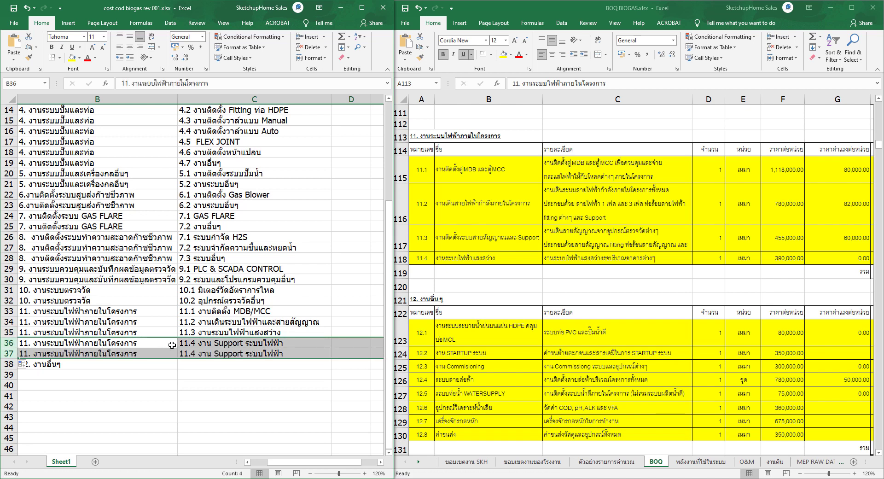
Change C36's description to 11.4 งานระบบสายล่อฟ้า
click(199, 344)
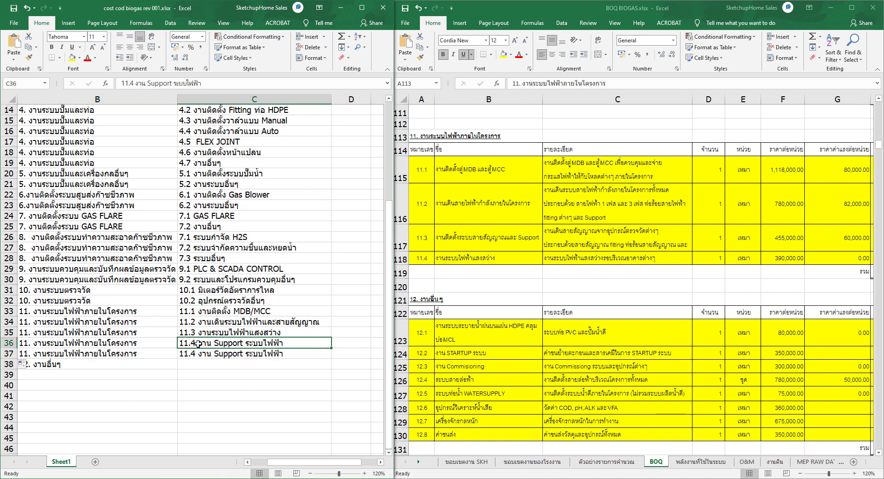
double_click(284, 345)
drag(284, 344, 213, 343)
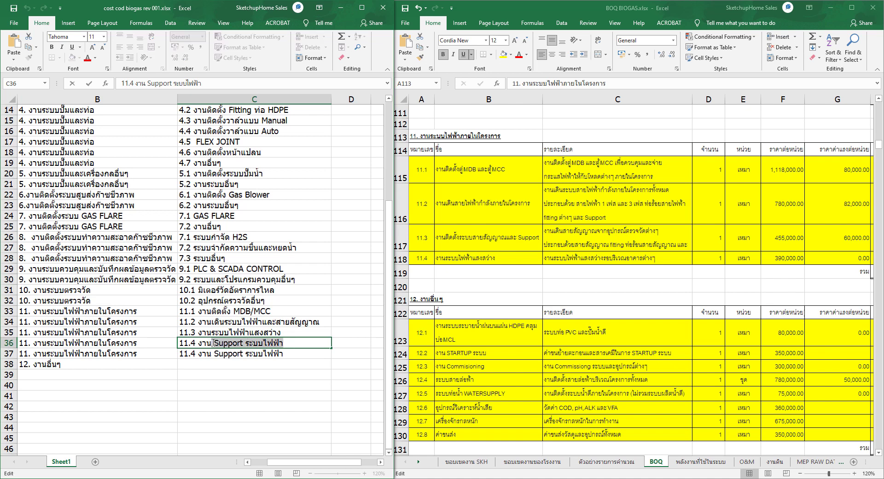
key(BackSpace)
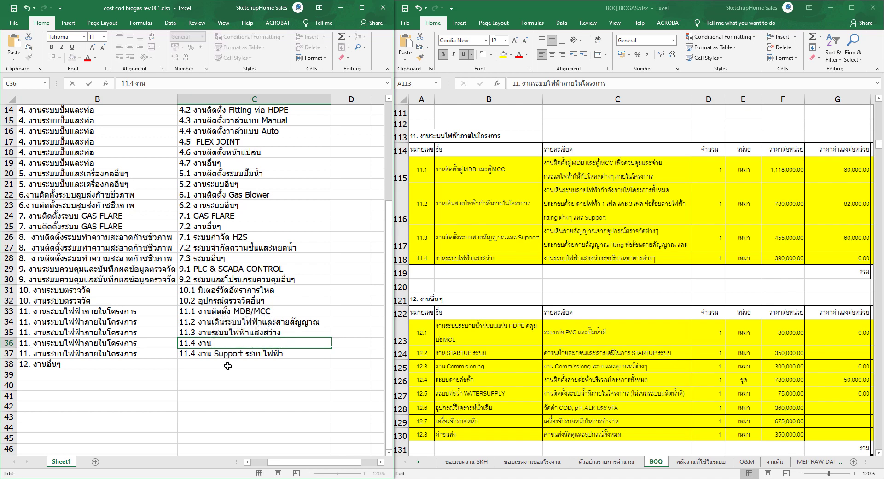
text(ระบ)
text(บสา)
text(ยล่อฟ้า)
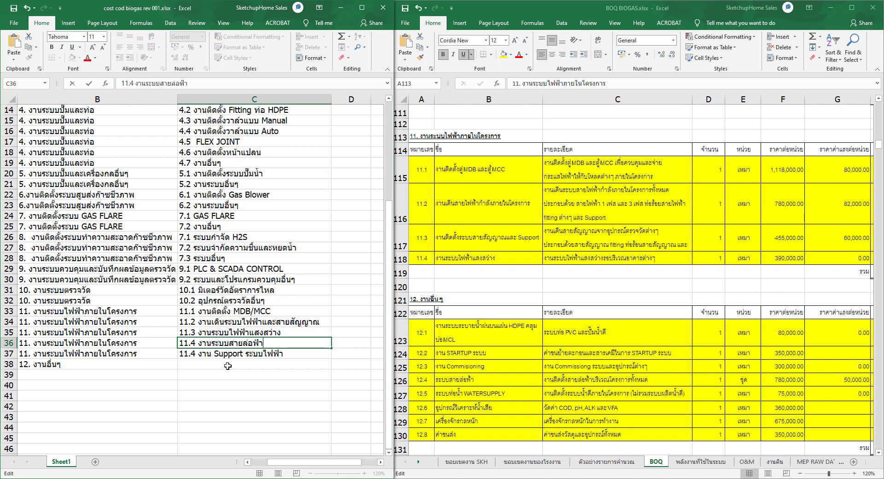
key(Return)
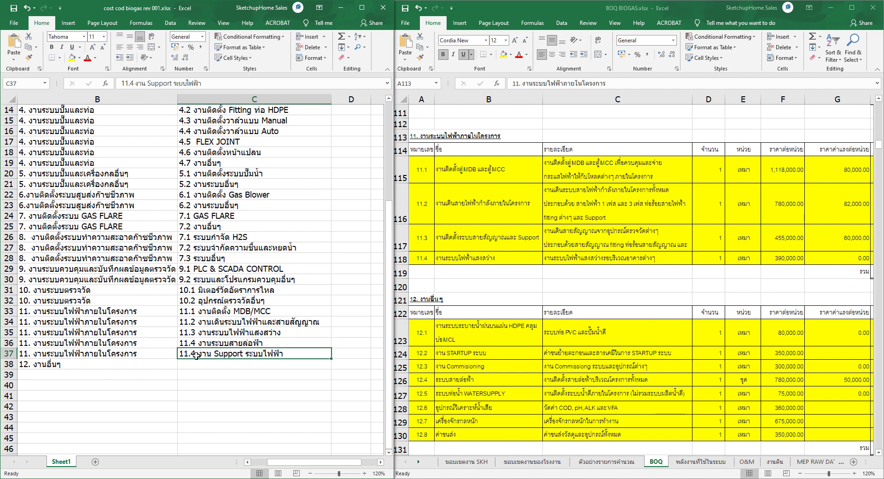
Renumber the Support item in C37 from 11.4 to 11.5
double_click(196, 355)
key(BackSpace)
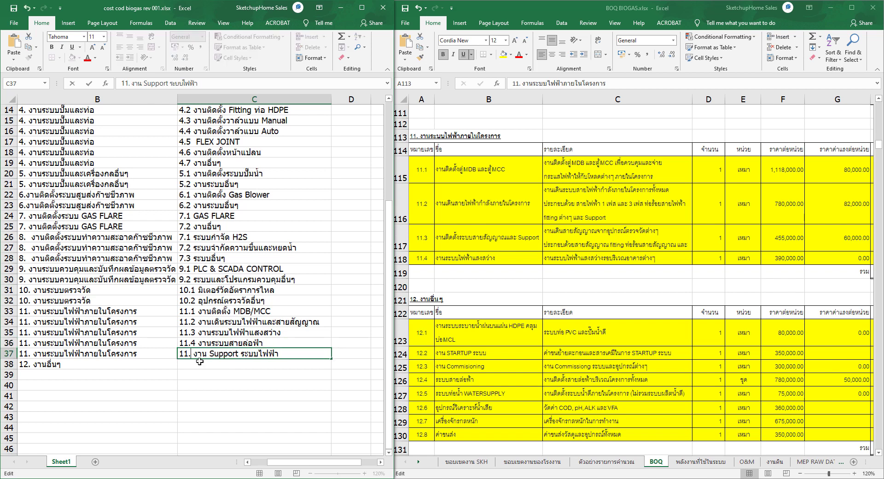
text(ถ)
key(BackSpace)
text(5)
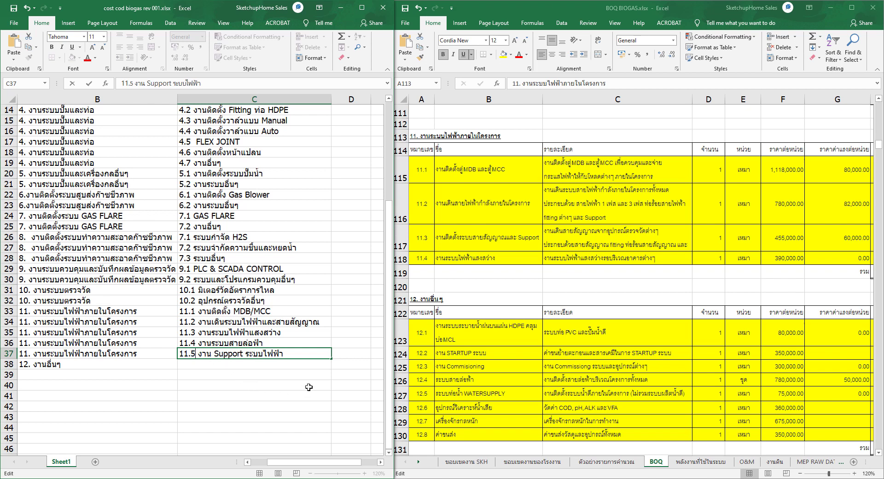
Enter cost codes 12.1 งานระบบระบายน้ำฝน, 12.2 งาน Startup and 12.3 งานอื่นๆ in C38:C40
click(280, 413)
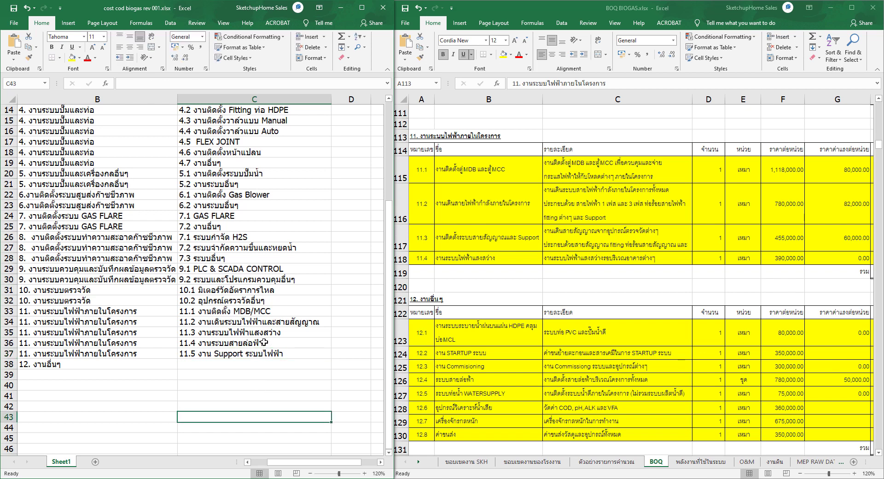
click(197, 364)
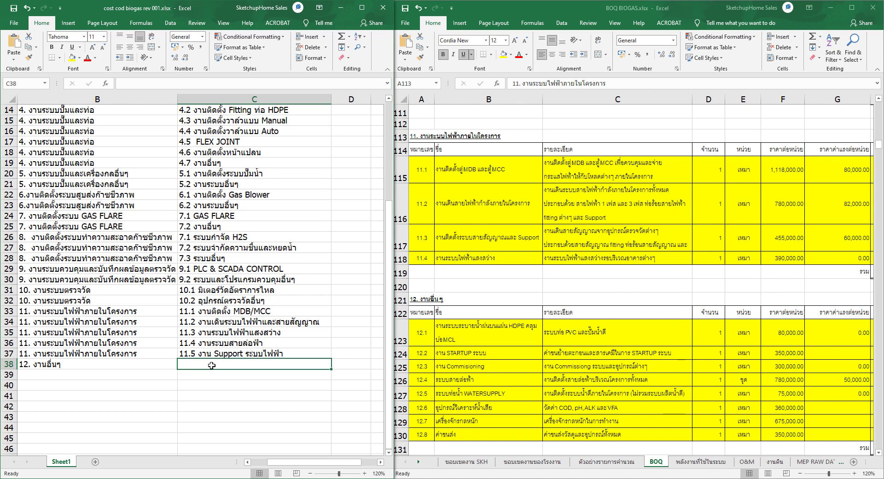
text(')
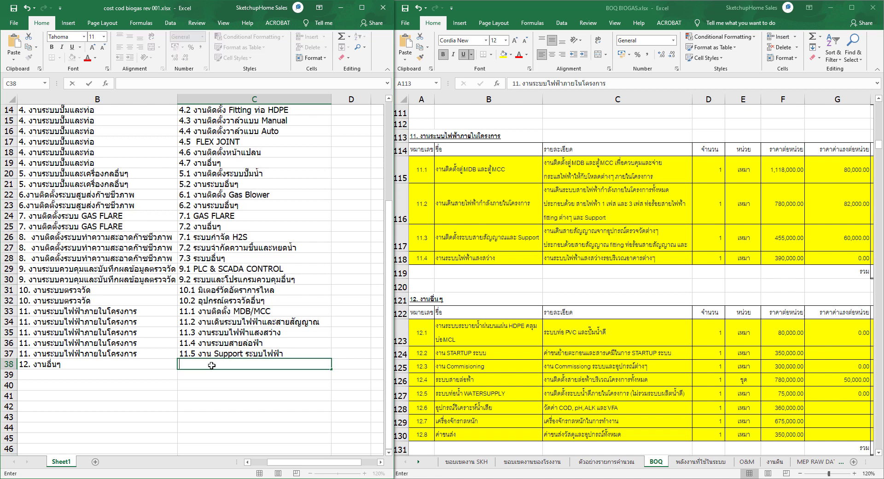
text(1)
key(BackSpace)
text(2.)
text(1 งาน)
text(ระบบ)
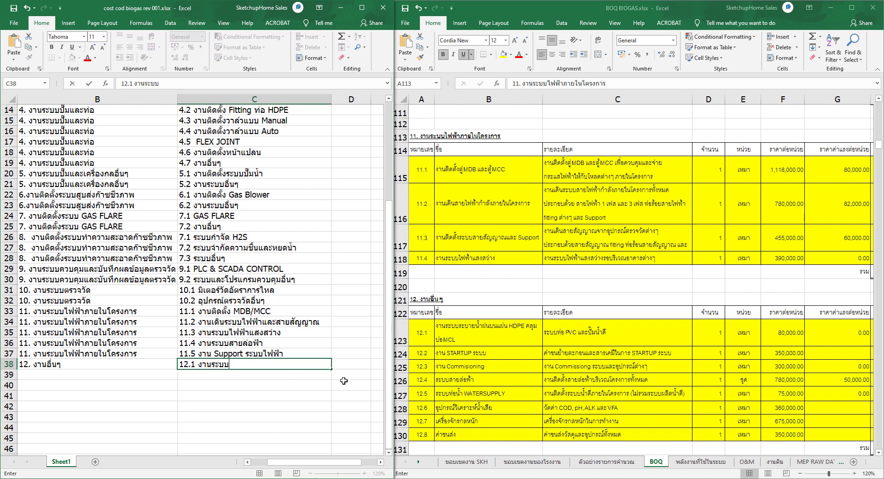
text(ระ)
text(บายน)
text(้ำฝน)
key(Return)
text(12)
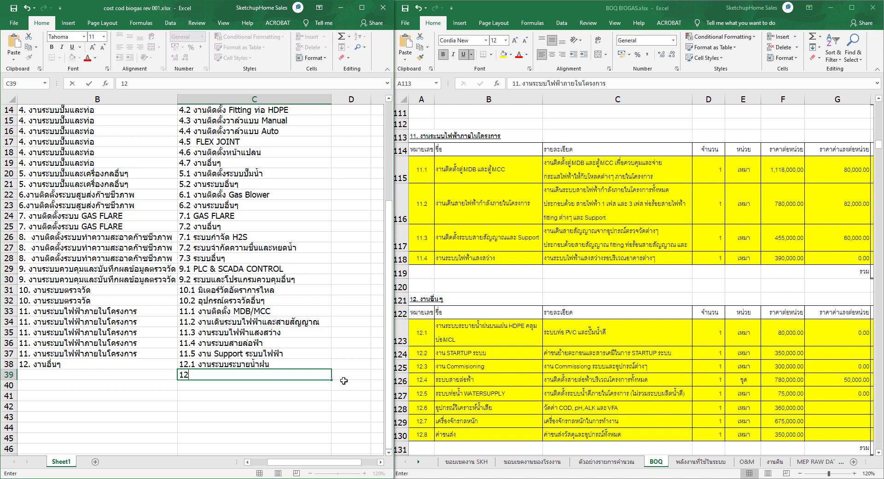
text(.2 งา)
text(น St)
text(art)
text(up)
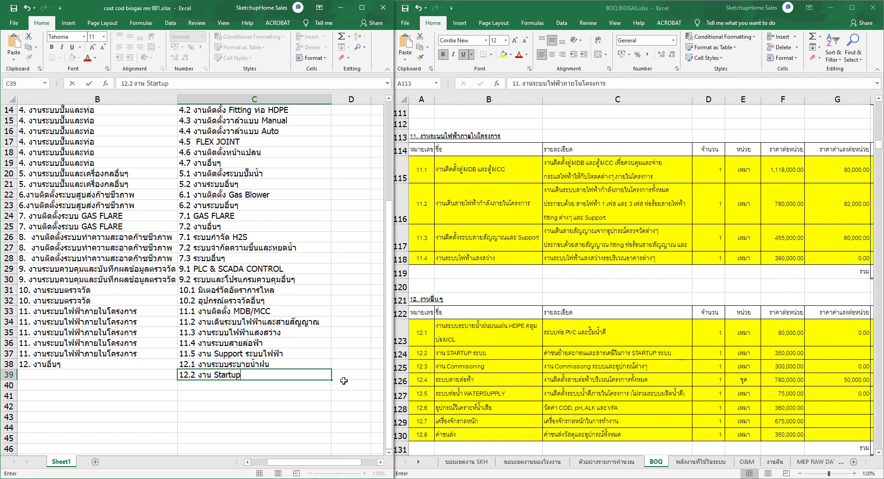
key(Return)
text(1)
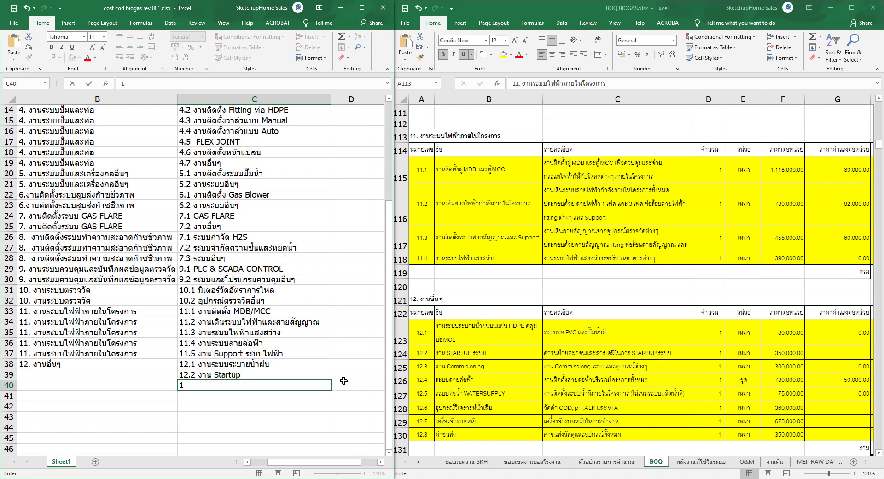
text(2.)
key(BackSpace)
key(BackSpace)
text(2.3 )
text(งานอ)
text(ื่นๆ)
key(Return)
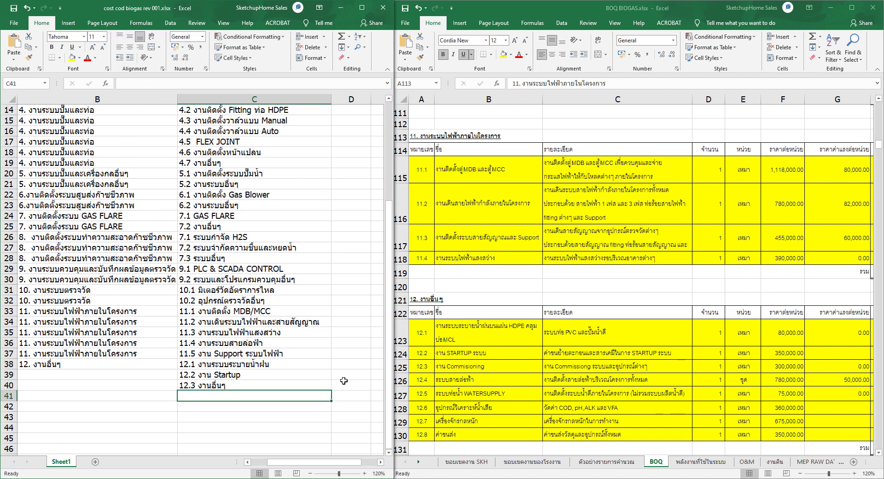
Fill the group 12 label from B38 down to B40
click(166, 367)
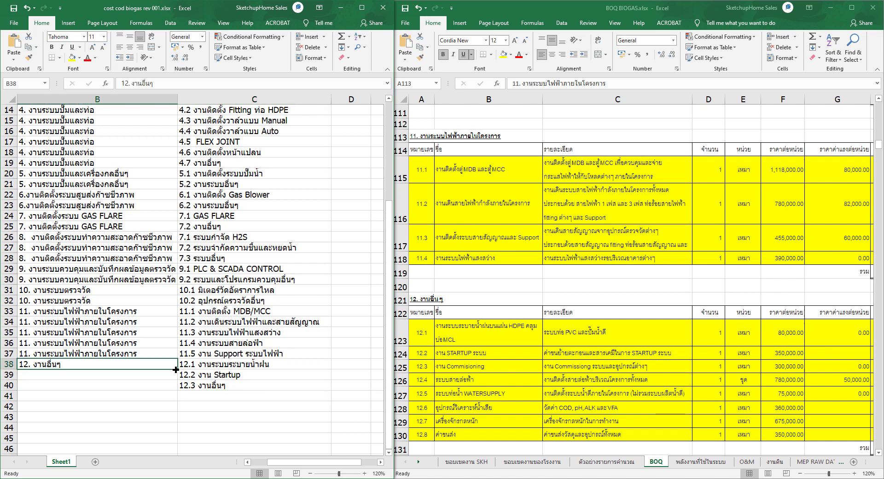
drag(176, 369, 186, 390)
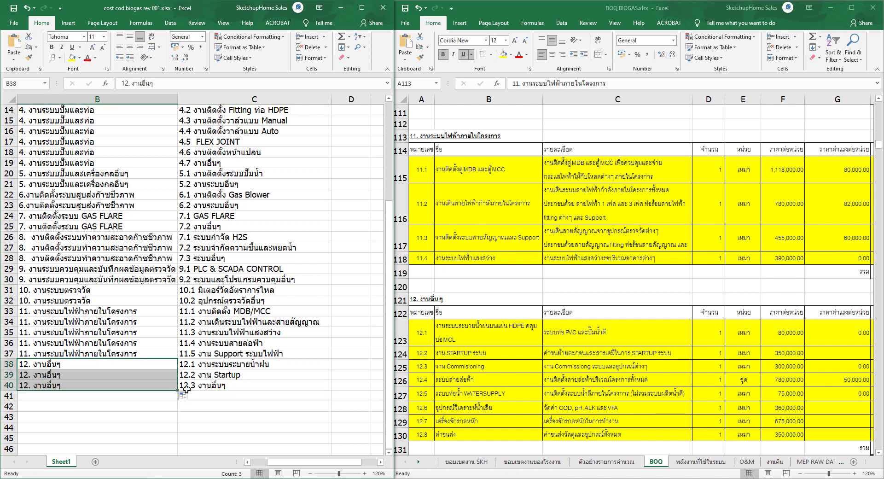
click(258, 403)
scroll(258, 403, down, 1)
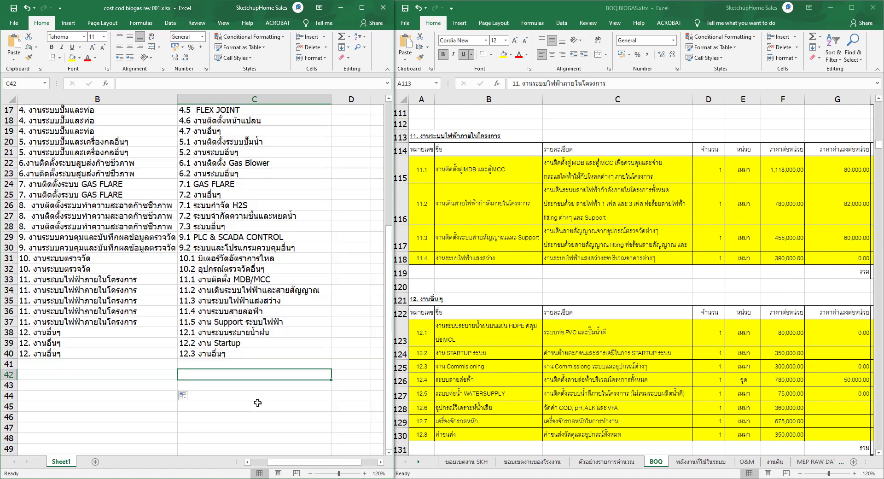
scroll(257, 403, up, 2)
scroll(257, 403, up, 2)
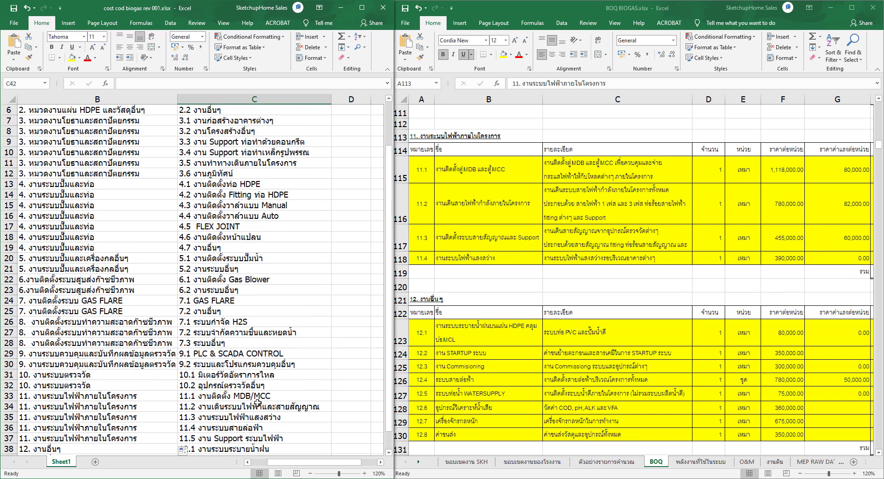
Save the cost code workbook and close the Document Presentation preview
click(13, 24)
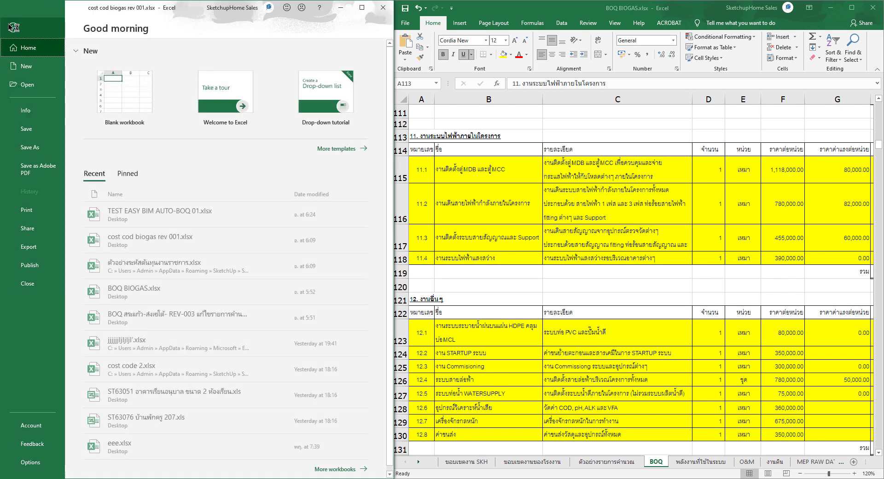
click(28, 129)
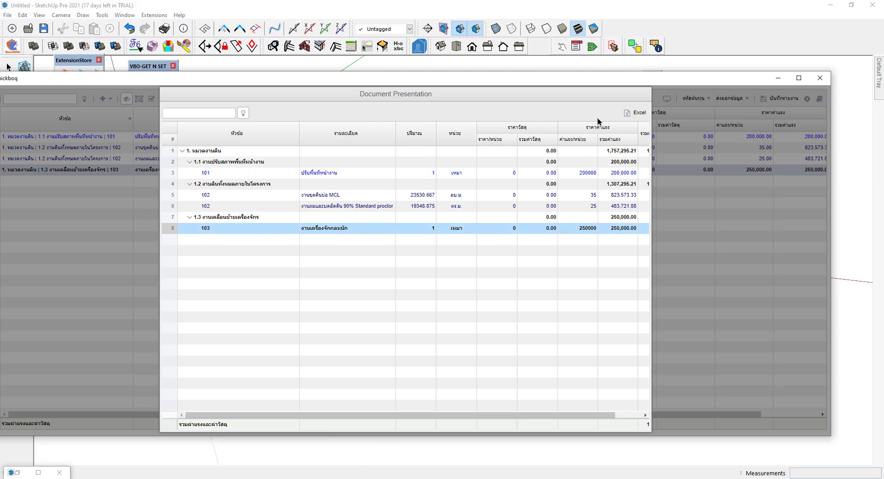
click(641, 94)
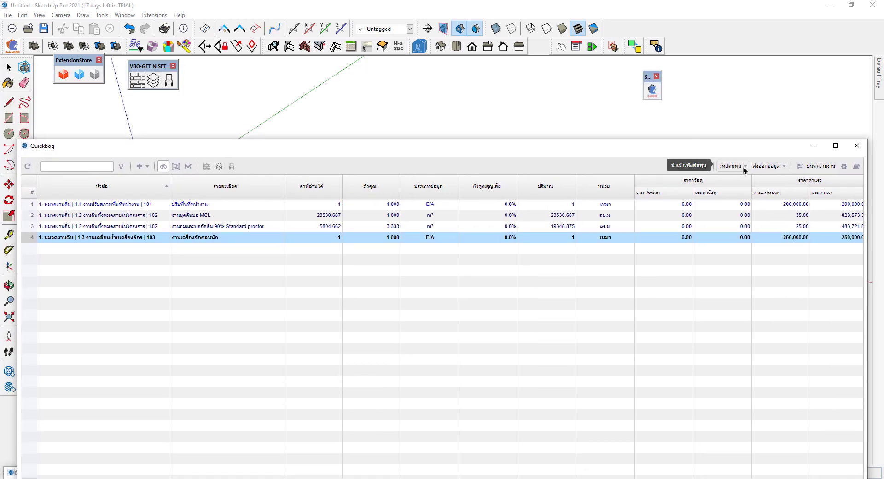
Load Quickboq cost codes from cost cod biogas rev 001.xlsx on the Desktop
click(743, 166)
click(740, 189)
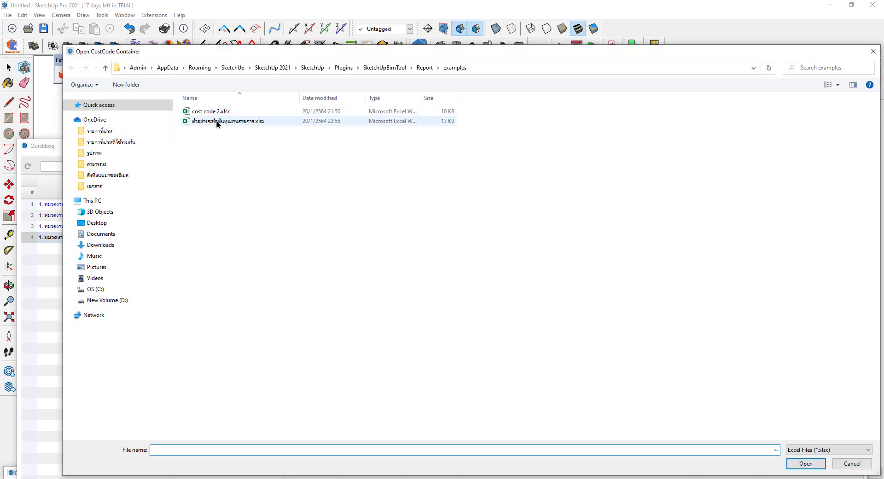
mouse_move(228, 121)
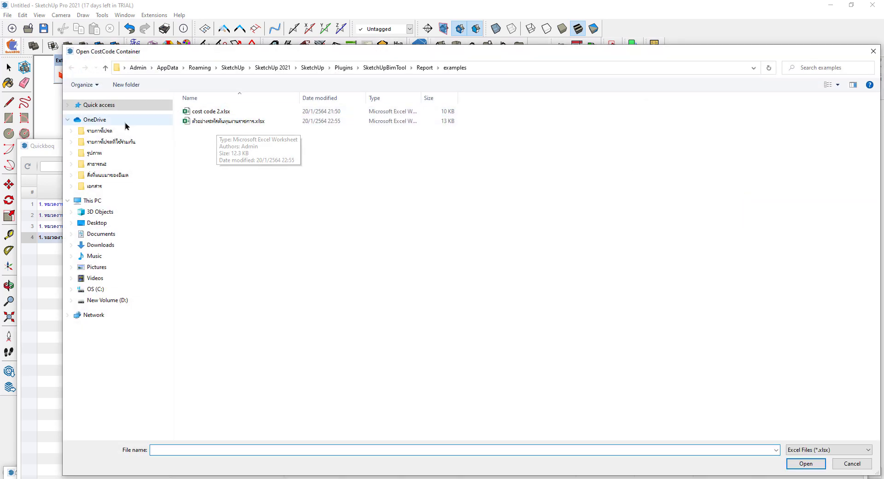
click(97, 222)
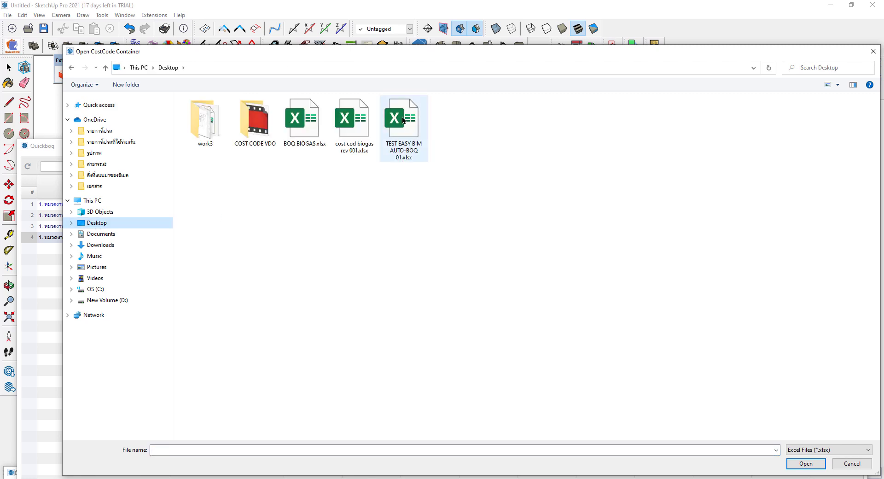
double_click(353, 118)
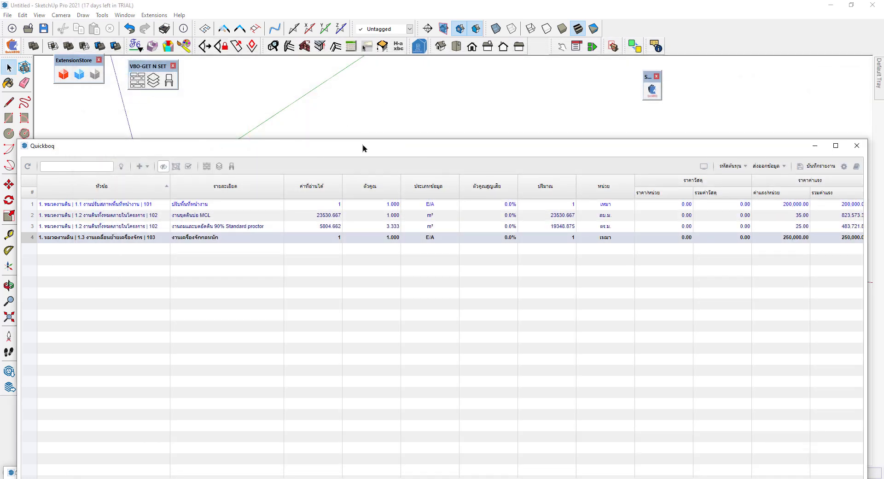
Draw a small rectangle near the slabs and push it up into a box
scroll(418, 206, up, 2)
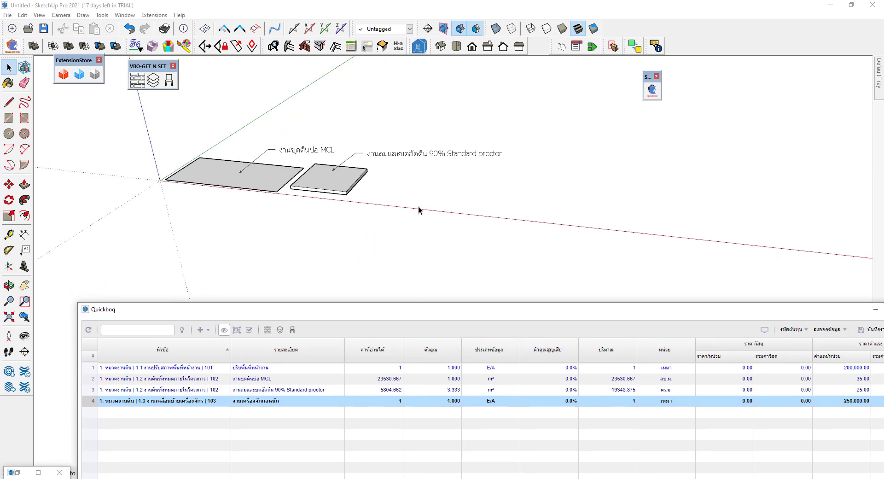
scroll(319, 228, up, 1)
scroll(306, 168, up, 2)
scroll(305, 169, up, 2)
scroll(285, 170, up, 1)
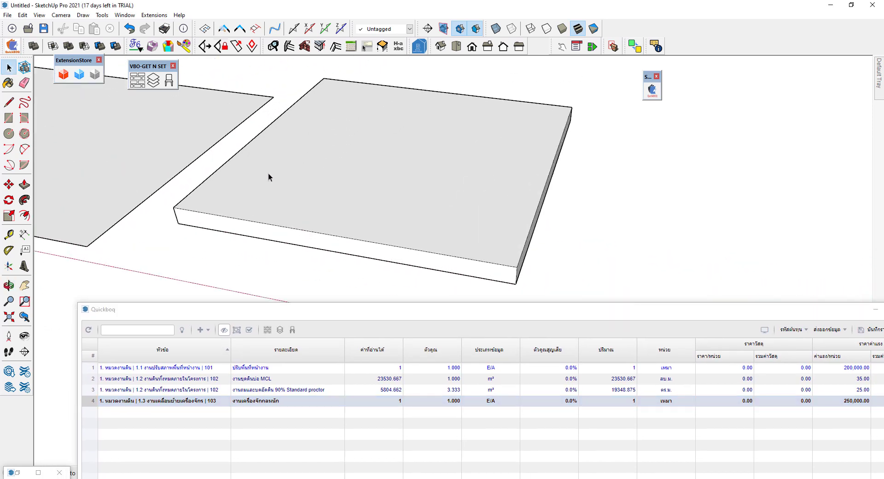
scroll(248, 180, down, 2)
scroll(217, 189, up, 1)
scroll(248, 195, down, 2)
key(r)
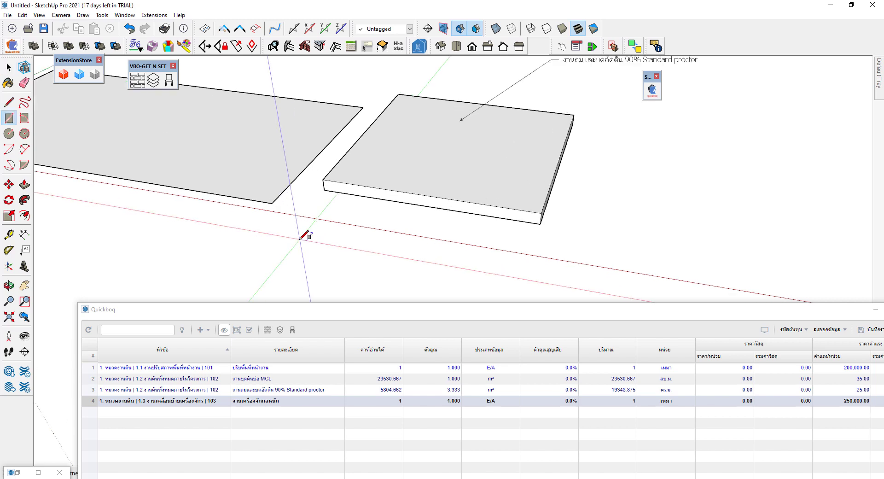
scroll(307, 231, up, 3)
scroll(306, 231, up, 1)
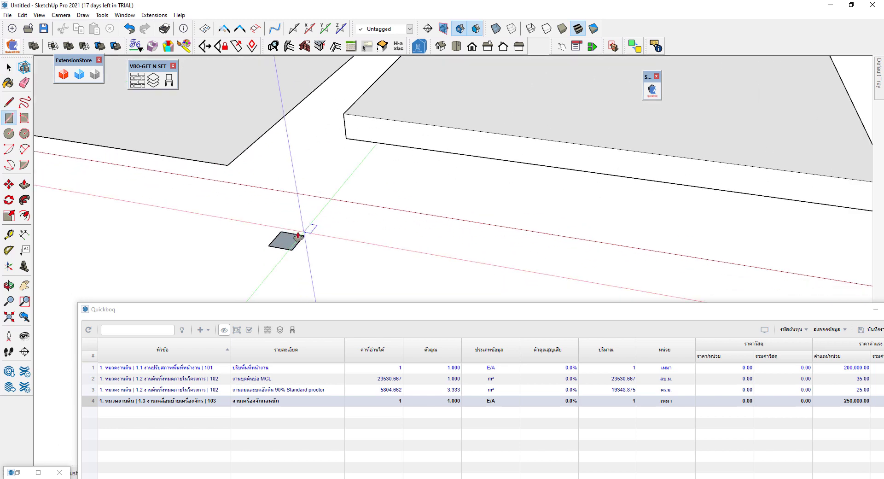
key(p)
drag(287, 241, 291, 226)
key(space)
Make the box a component named P01-WASTEWATER PUMP, 250 m3/hr, TDH = 20m
triple_click(290, 226)
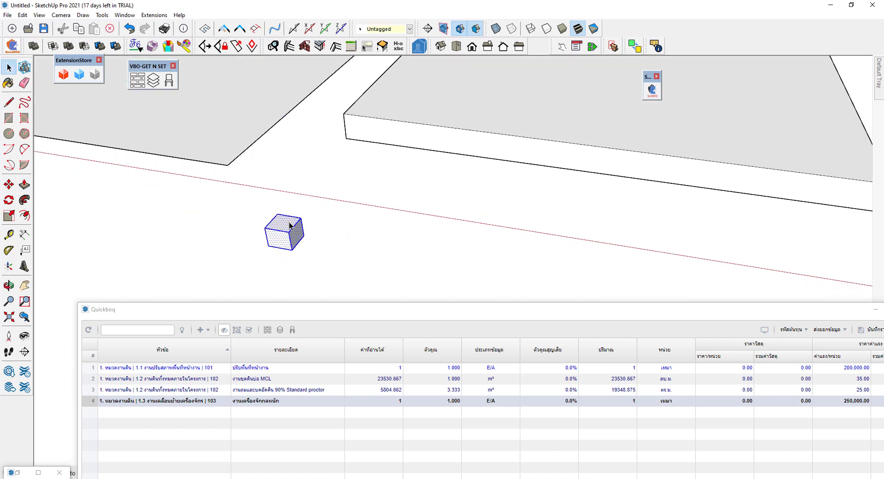
right_click(290, 228)
click(317, 189)
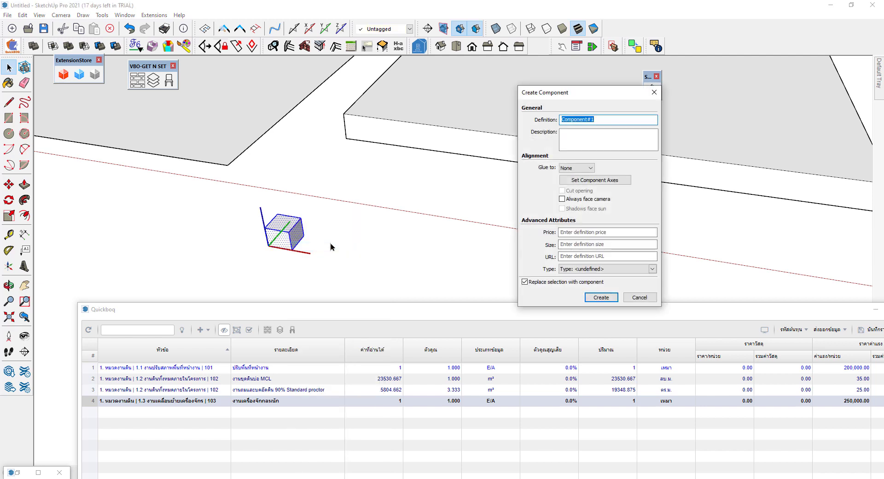
text(1)
key(BackSpace)
key(BackSpace)
text(EWATER )
text(PUM)
text(H = )
text(20m)
Create the wastewater pump component and copy it several times in a row
click(599, 297)
mouse_move(331, 207)
middle_down()
mouse_move(306, 199)
mouse_move(306, 238)
middle_up()
key(m)
click(306, 239)
key(ctrl)
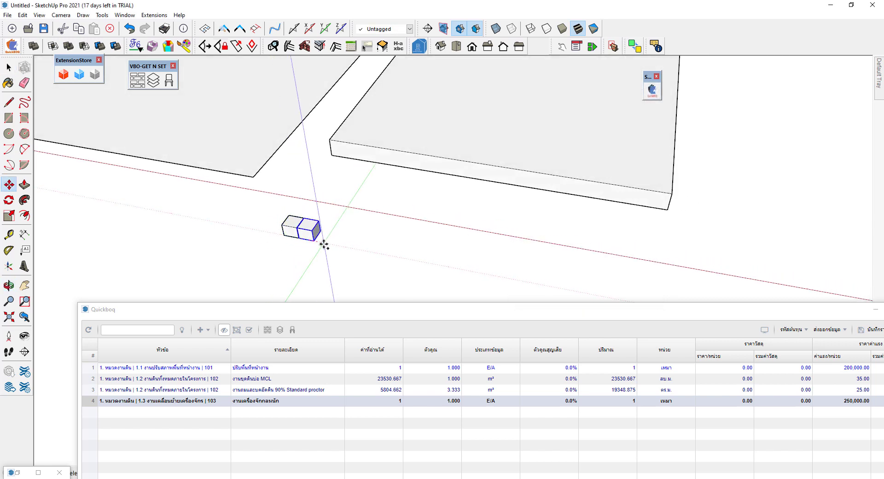
click(334, 248)
click(362, 254)
click(368, 258)
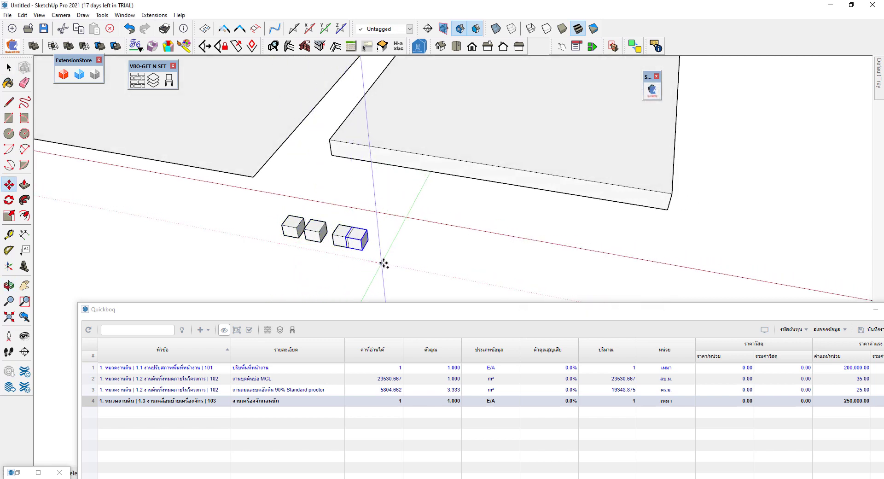
click(383, 262)
click(392, 264)
key(space)
Draw a rectangle beside the pumps and raise it into a flat box
mouse_move(322, 187)
middle_down()
mouse_move(438, 250)
mouse_move(367, 237)
mouse_move(371, 225)
middle_up()
scroll(346, 201, up, 2)
scroll(347, 207, up, 1)
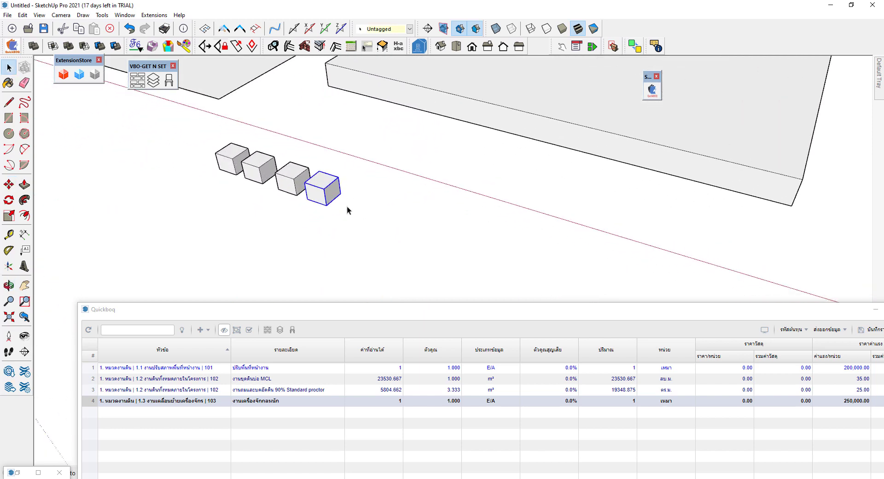
scroll(350, 212, up, 1)
key(r)
click(356, 223)
click(394, 203)
key(p)
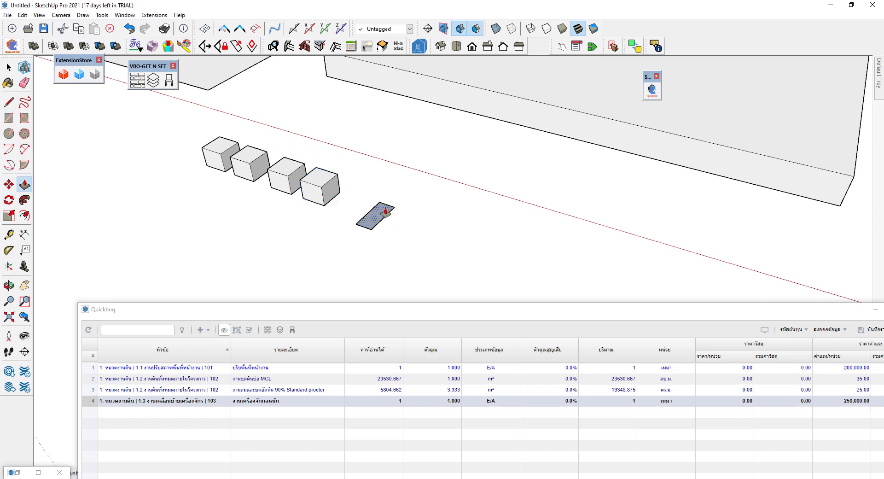
click(383, 209)
click(381, 204)
key(space)
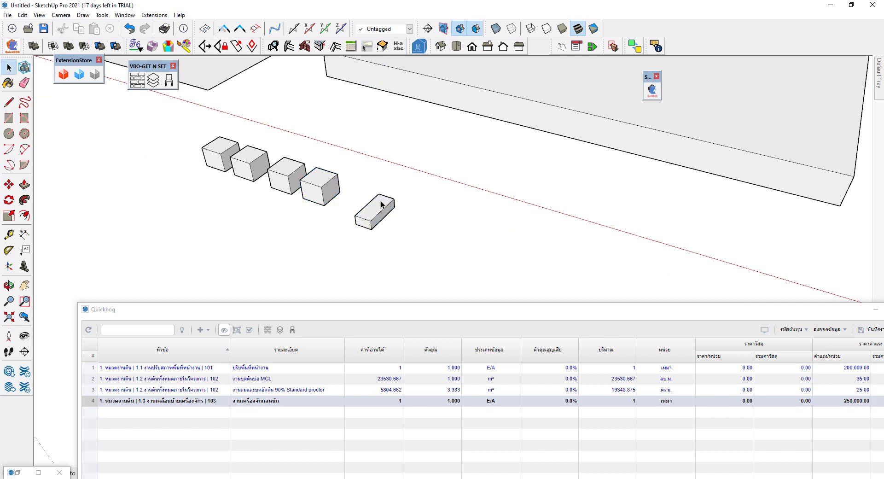
Turn the new box into a component named P02-SLUDGE PUMP
triple_click(381, 204)
right_click(381, 204)
click(421, 243)
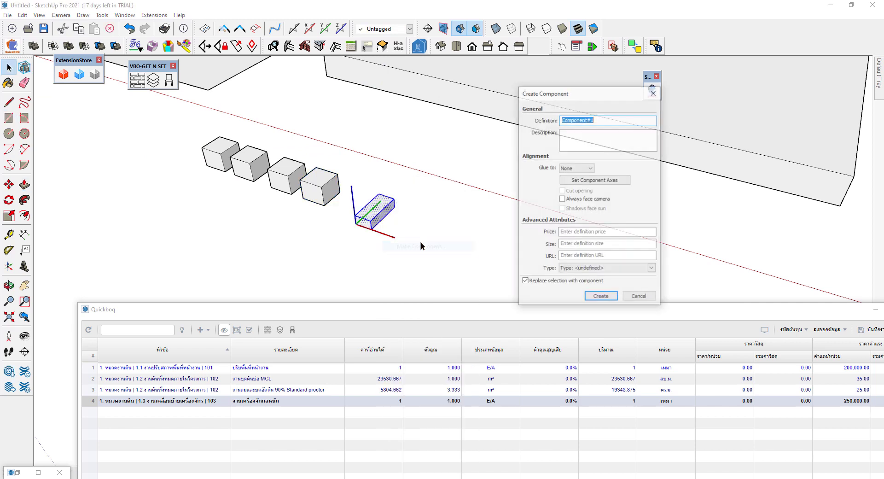
text(s)
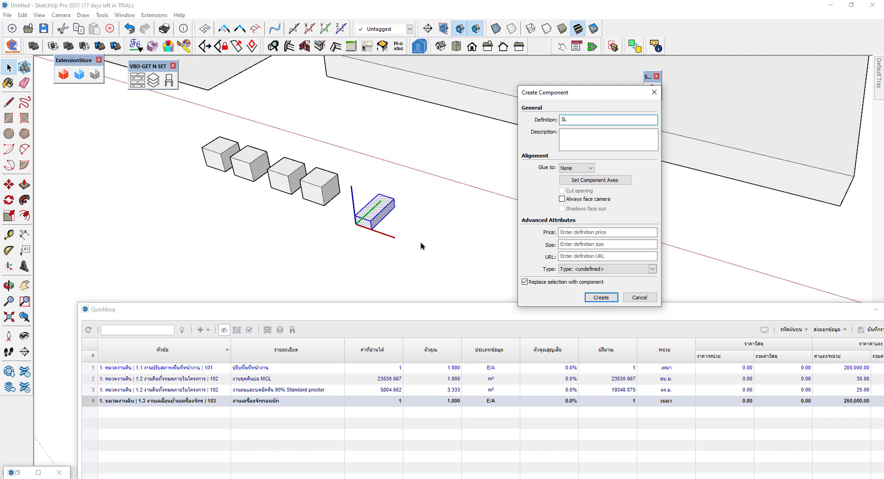
key(BackSpace)
key(BackSpace)
text(DGE PUMP)
click(594, 298)
Add leader text labels to the wastewater pump and the sludge pump boxes
click(25, 250)
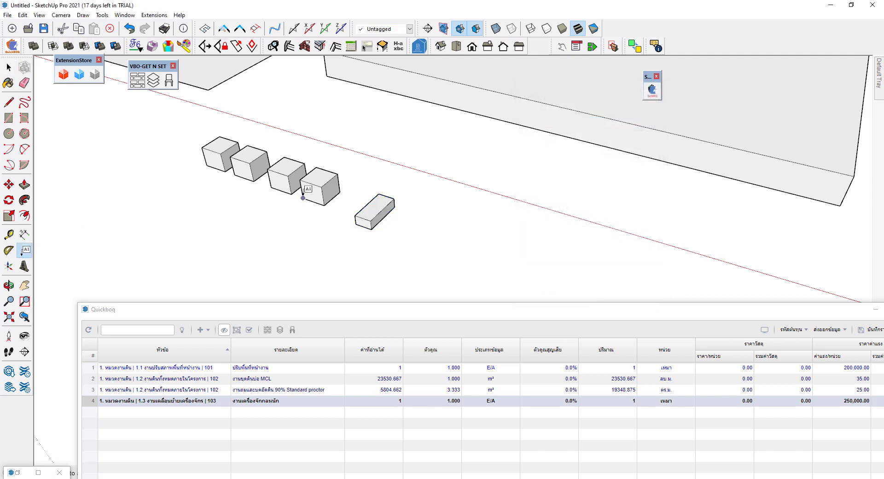
click(313, 194)
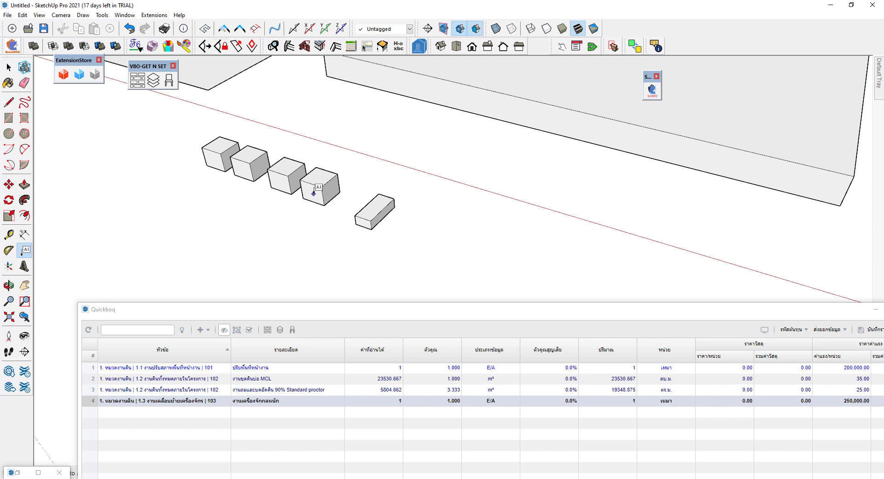
click(281, 203)
click(312, 233)
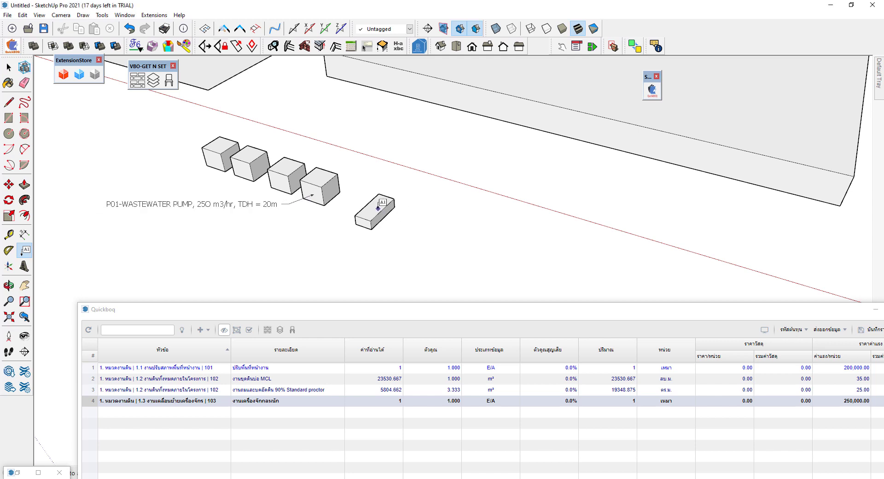
click(382, 209)
click(426, 235)
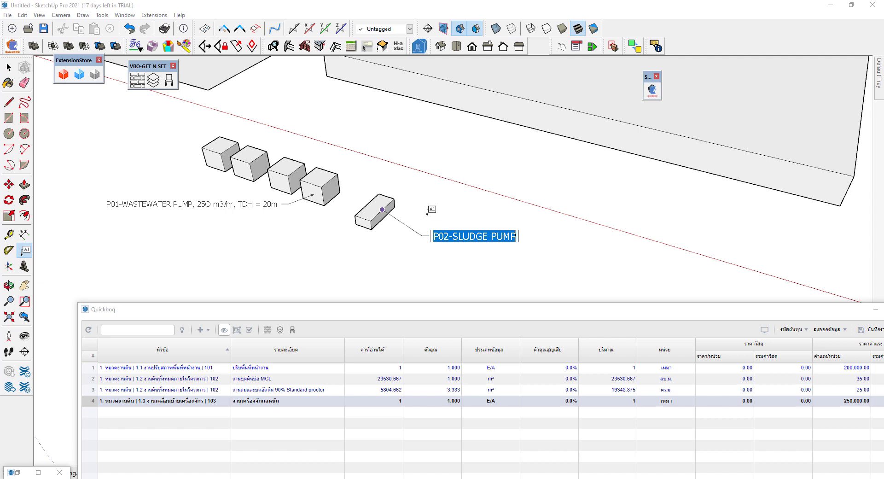
click(432, 210)
key(space)
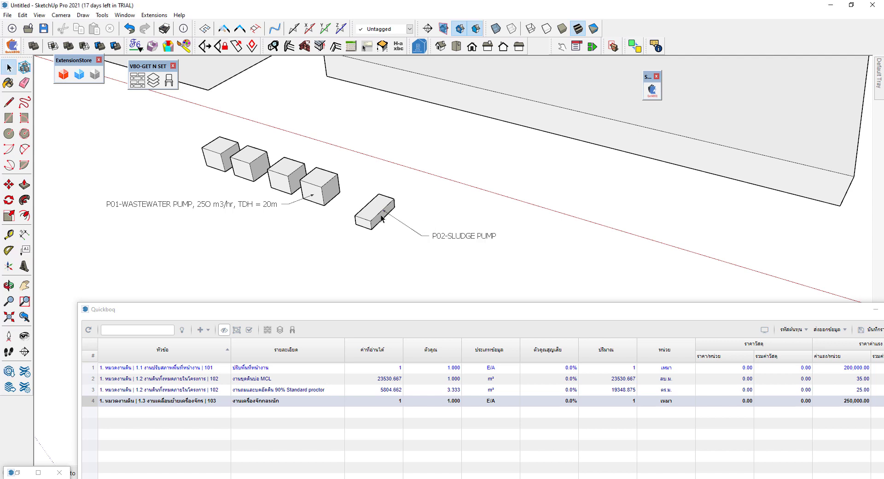
In Entity Info, extend the definition to 'P02-SLUDGE PUMP, 100 m3/hr, TDH=20 m'
click(392, 213)
right_click(376, 210)
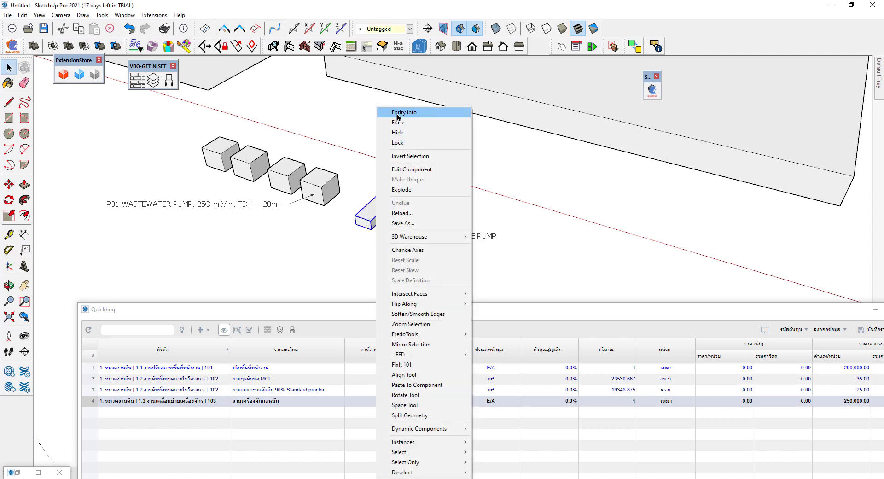
click(398, 113)
click(847, 115)
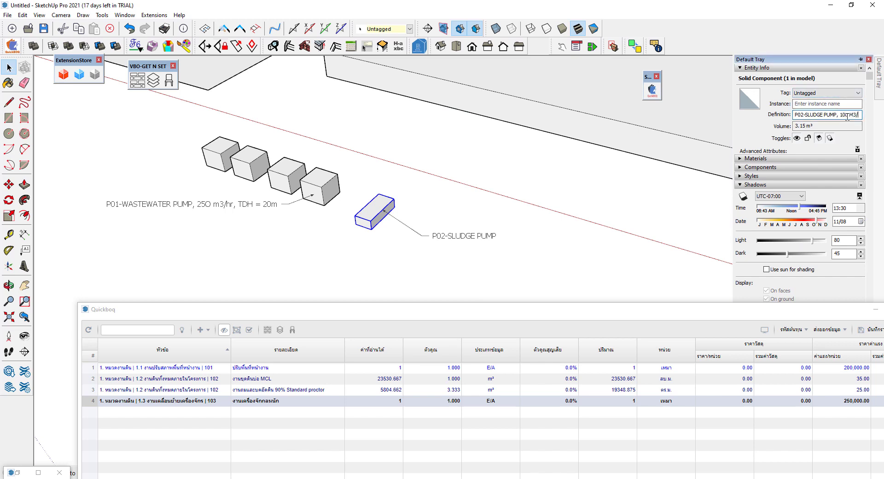
text(G)
text(hr,)
text(TDH=)
text(20 m)
key(Return)
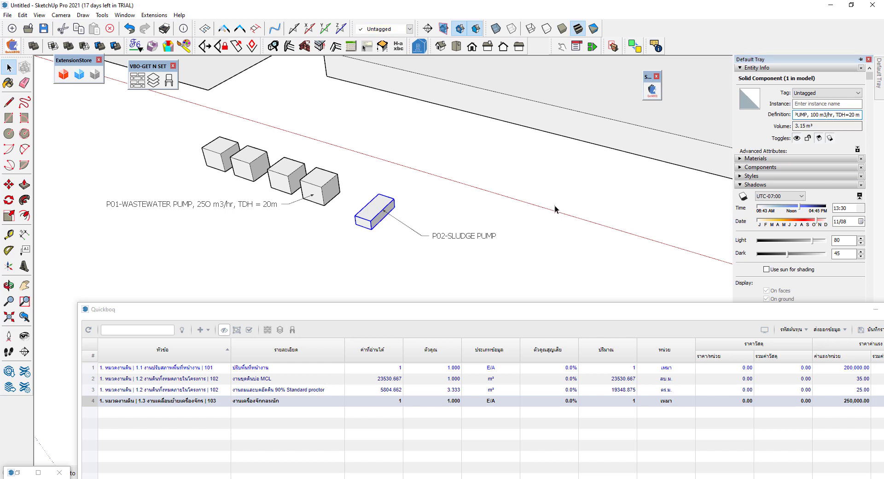
scroll(367, 226, up, 1)
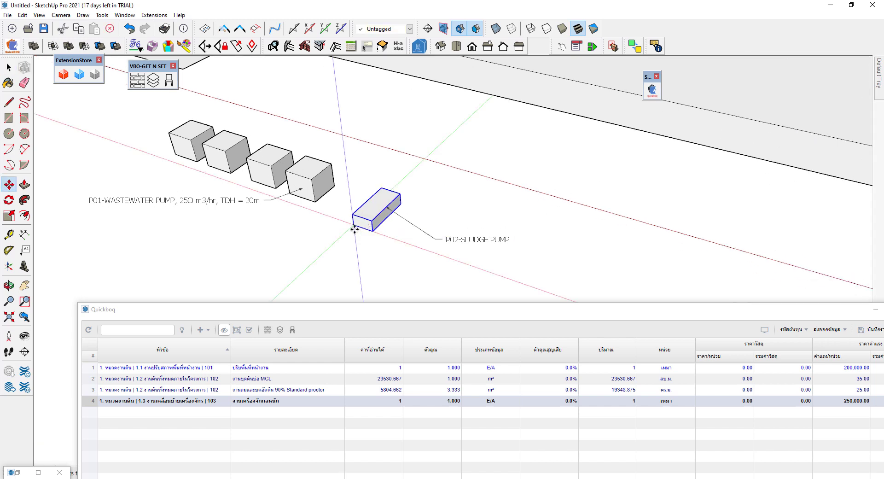
Erase the P01 and P02 pump labels along with their leaders
key(m)
key(ctrl)
click(354, 225)
key(space)
scroll(326, 216, down, 3)
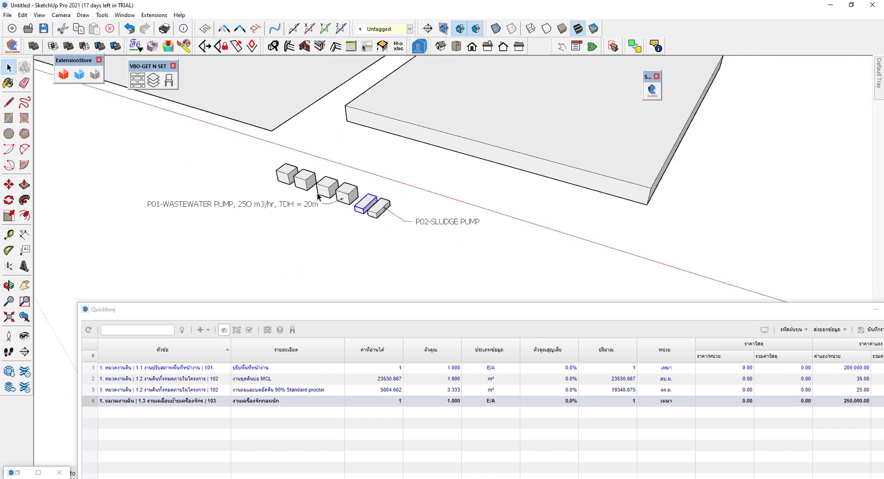
key(e)
drag(304, 199, 352, 218)
drag(417, 223, 445, 212)
key(space)
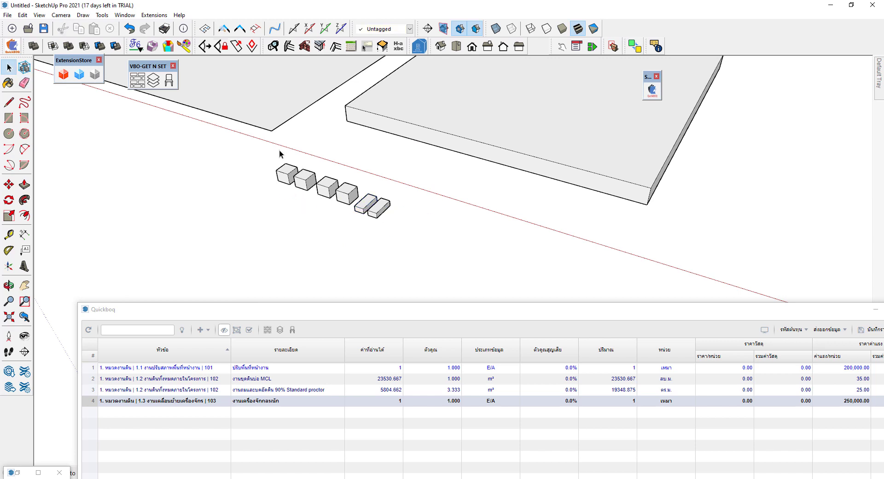
Add all six pump boxes to Quickboq, listing both pump definitions as Volume rows
drag(255, 142, 432, 261)
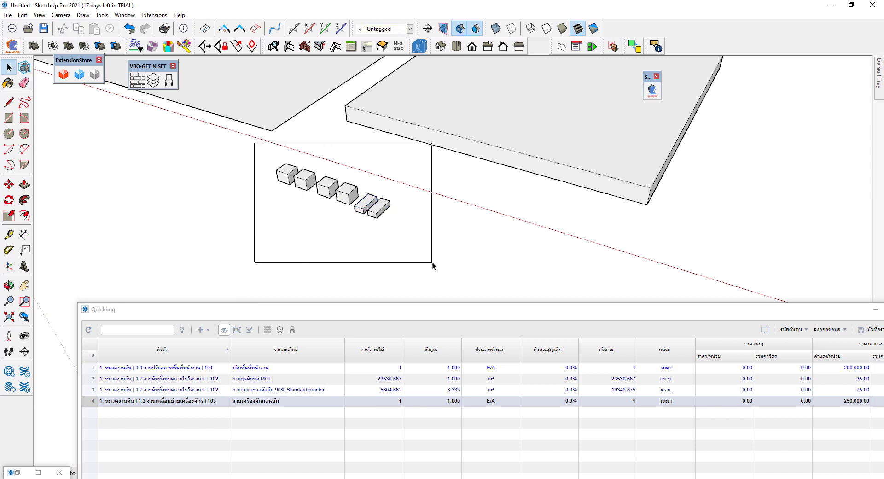
click(203, 330)
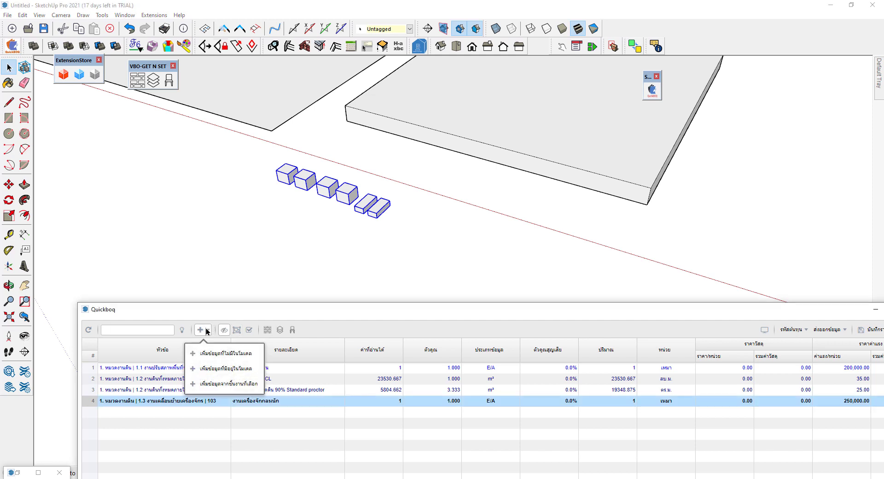
click(232, 386)
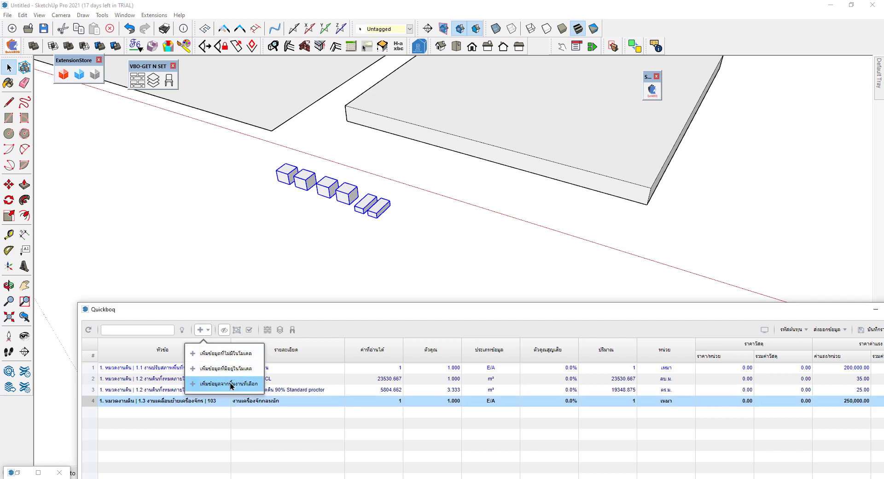
drag(334, 312, 367, 206)
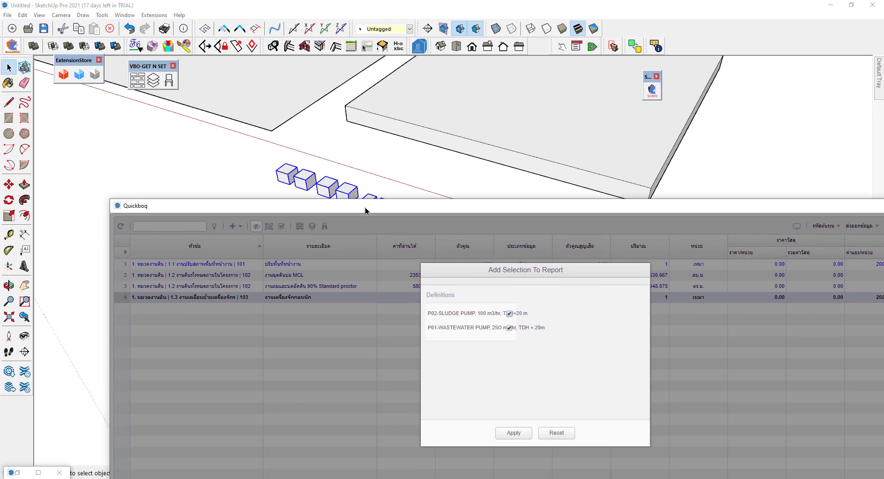
click(509, 436)
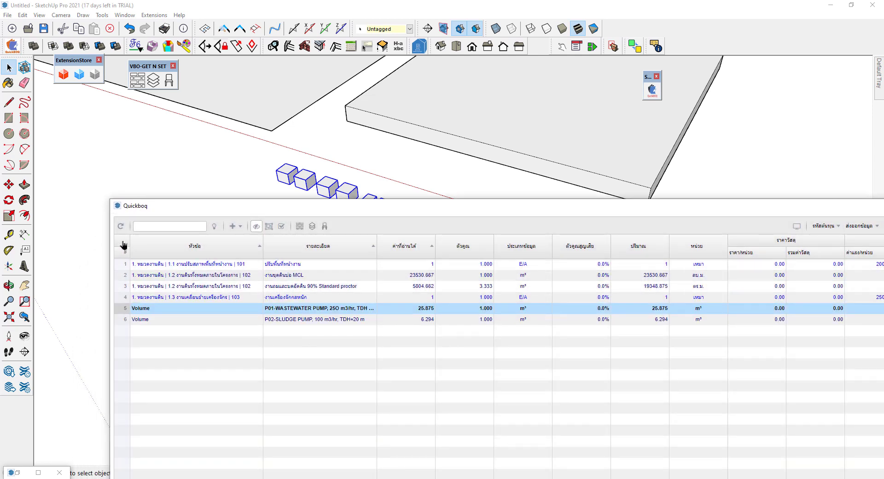
Set pump rows 5 and 6 to E/A counting, giving quantities 4 and 2
click(121, 226)
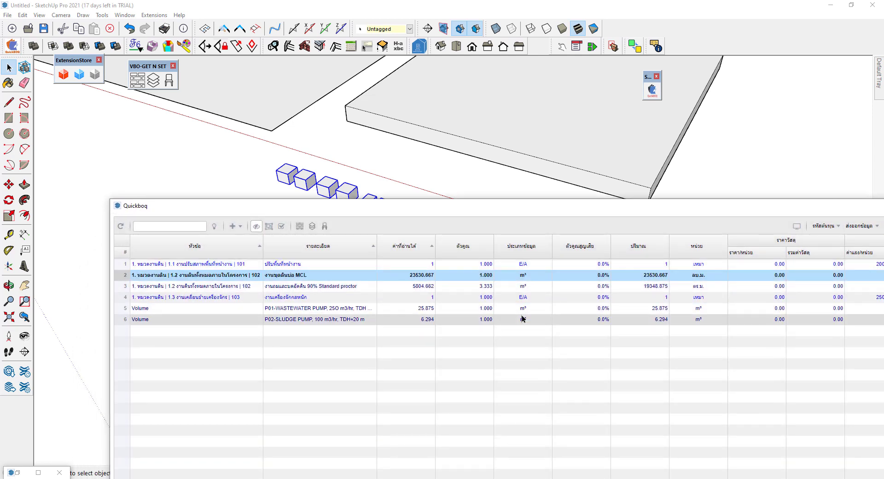
double_click(536, 308)
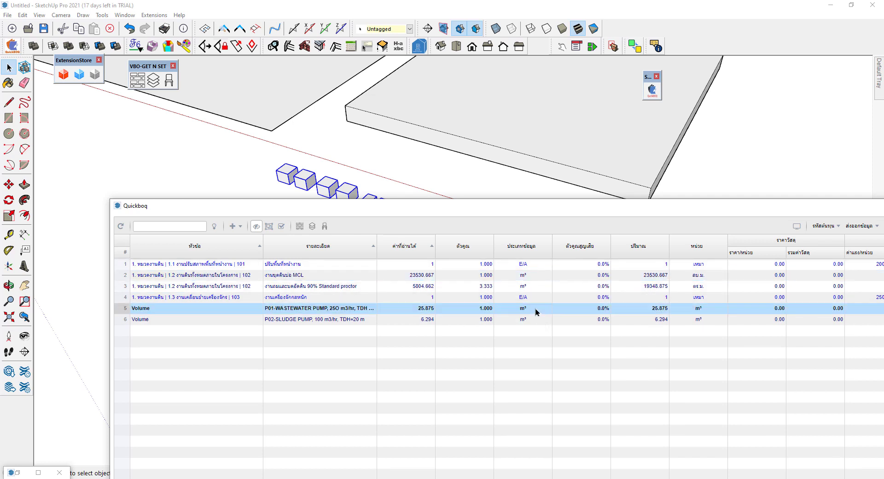
text(E)
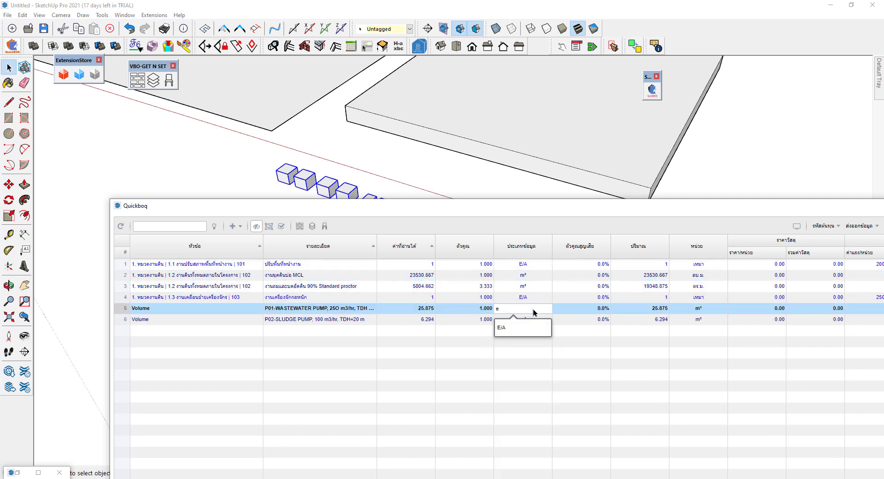
click(517, 322)
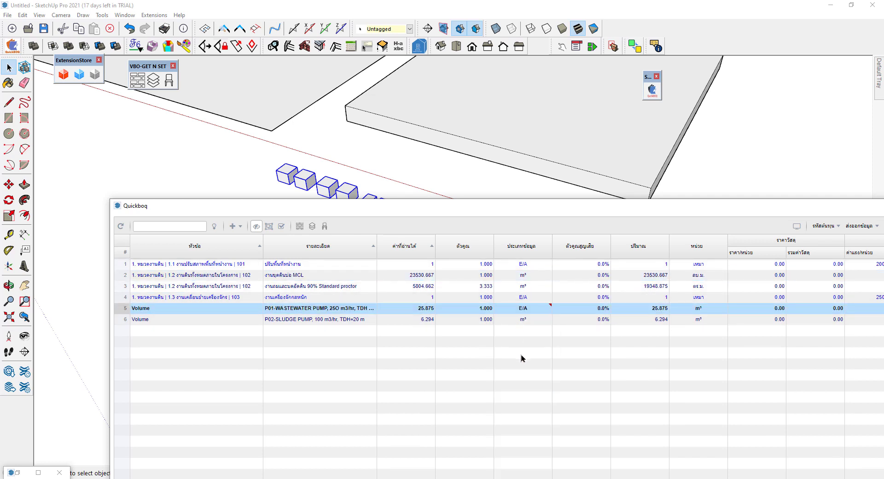
double_click(524, 320)
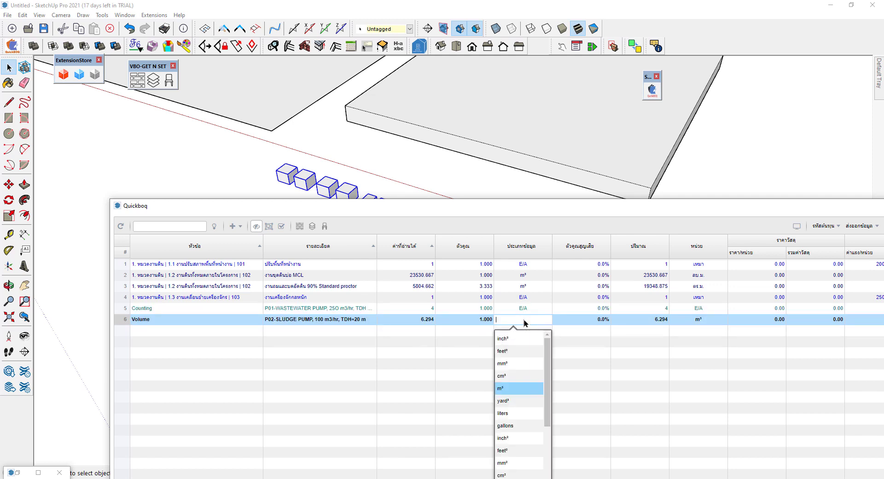
text(ea)
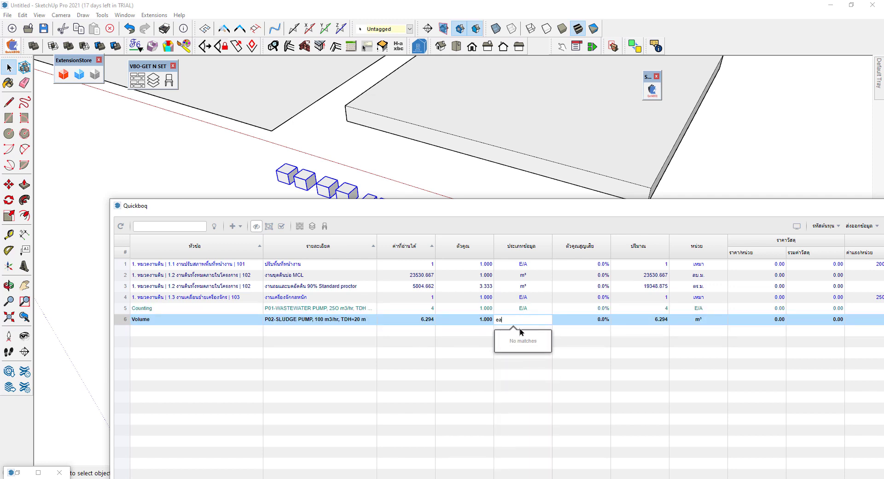
click(521, 321)
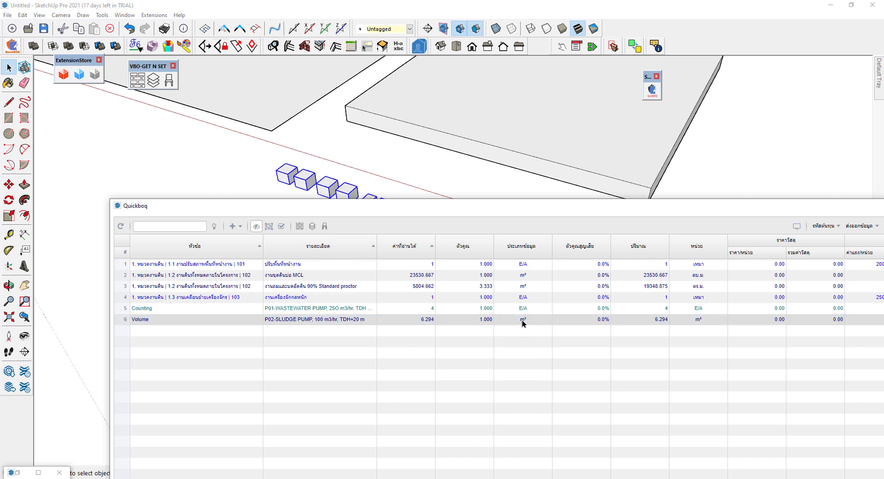
text(e)
click(518, 332)
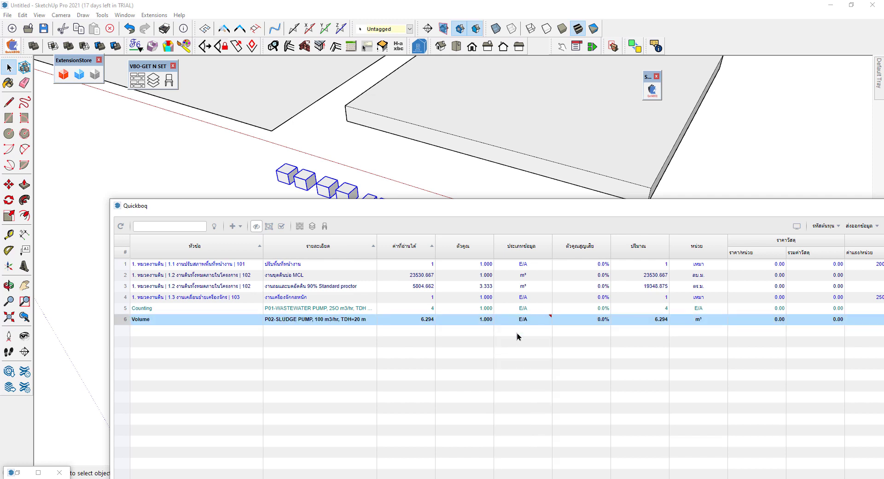
click(120, 225)
drag(761, 206, 691, 152)
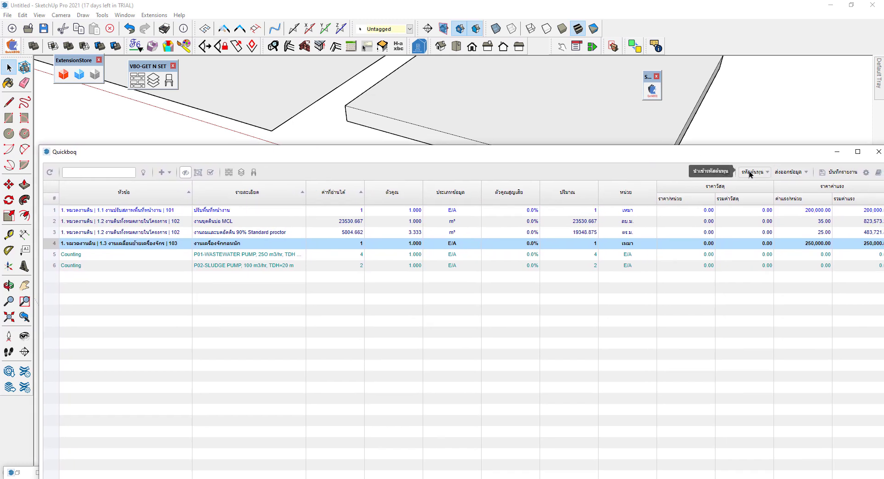
Reload the cost codes from the Desktop workbook into Quickboq
click(757, 176)
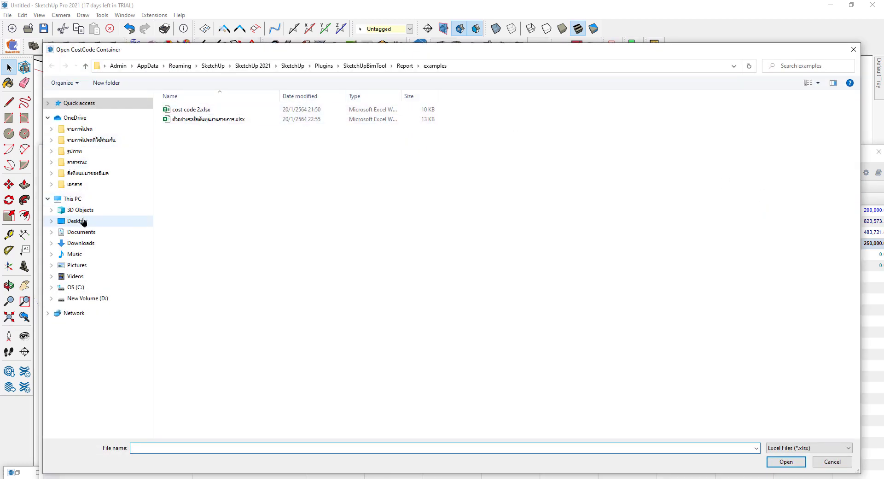
click(78, 221)
double_click(326, 121)
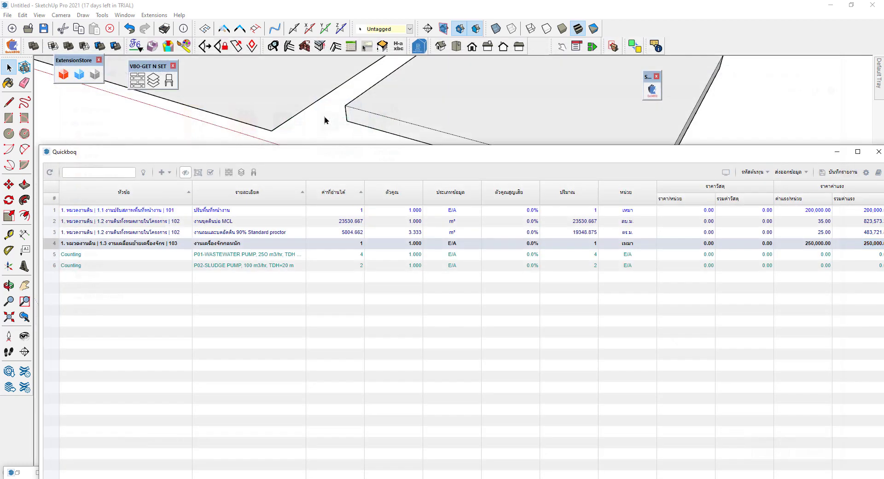
Give row 5 cost code 5.1 by searching ปั๊ม in its heading cell
double_click(91, 254)
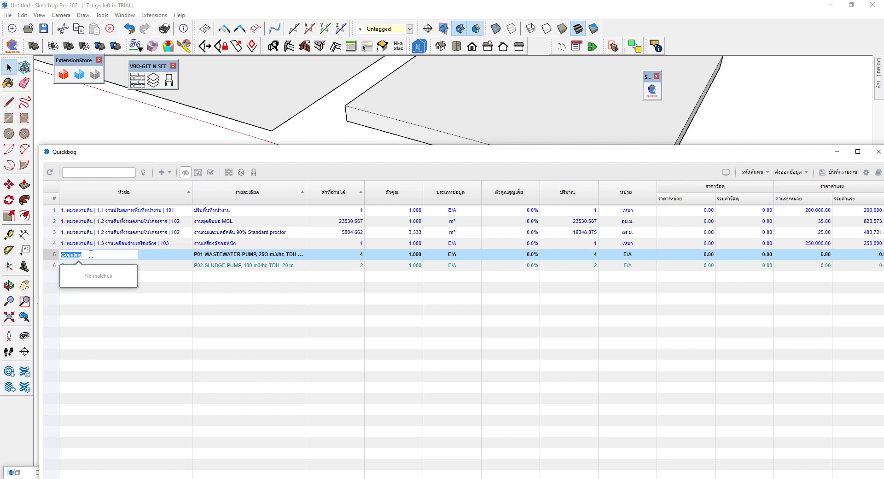
text(p)
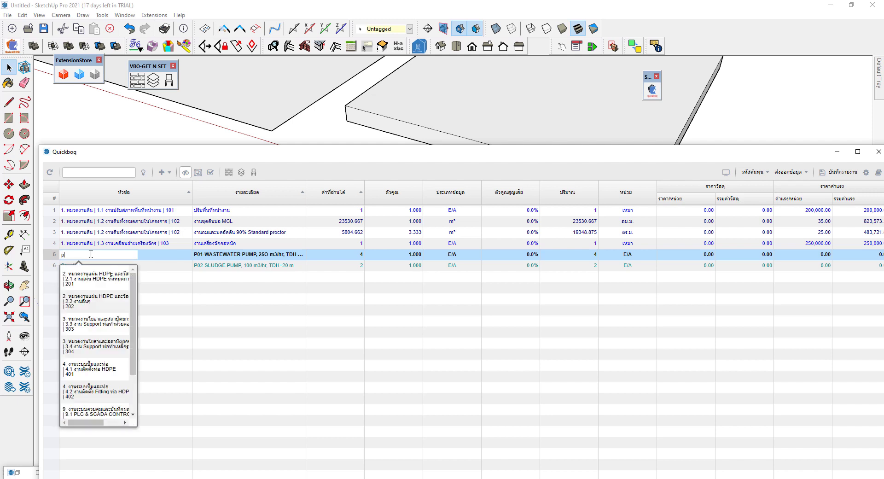
key(BackSpace)
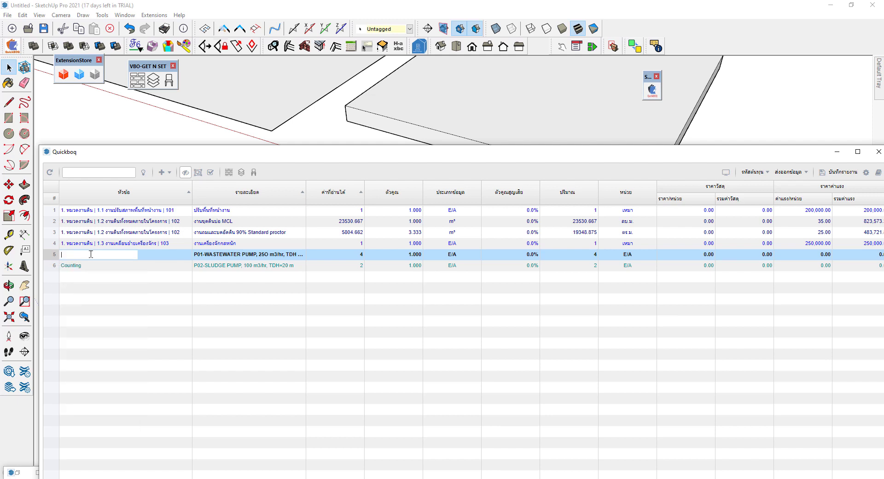
text(ปั๊ม)
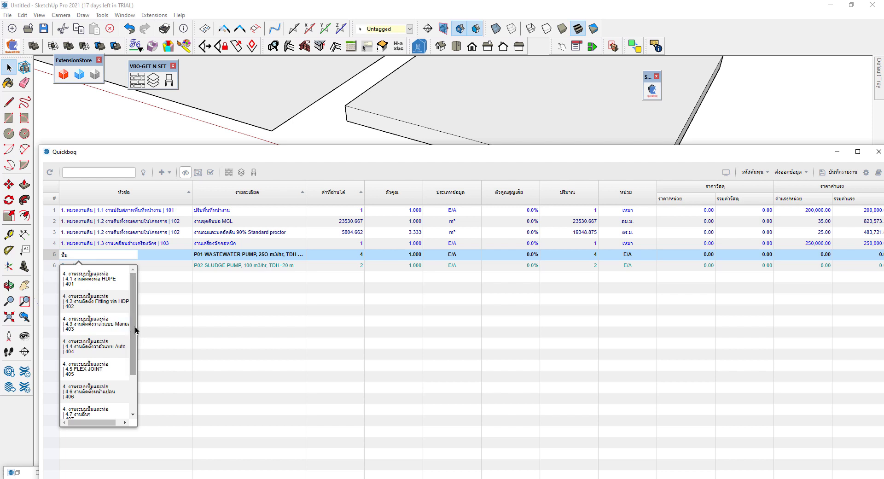
drag(134, 329, 135, 386)
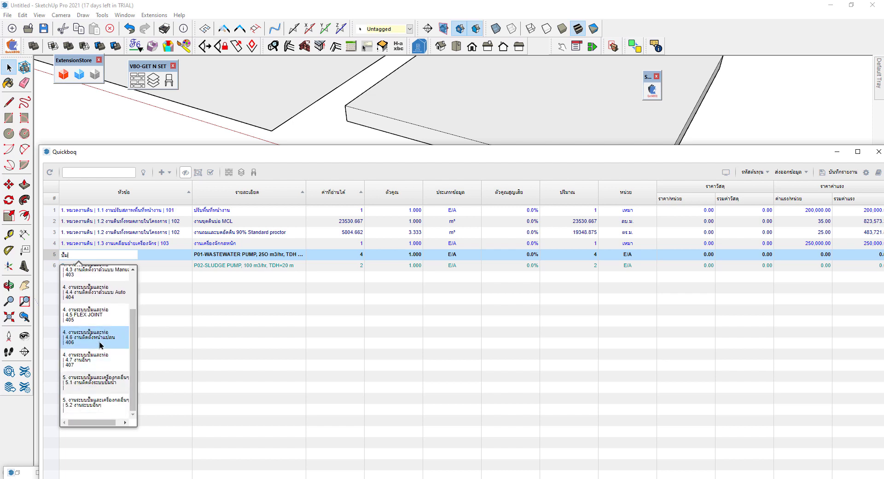
click(92, 381)
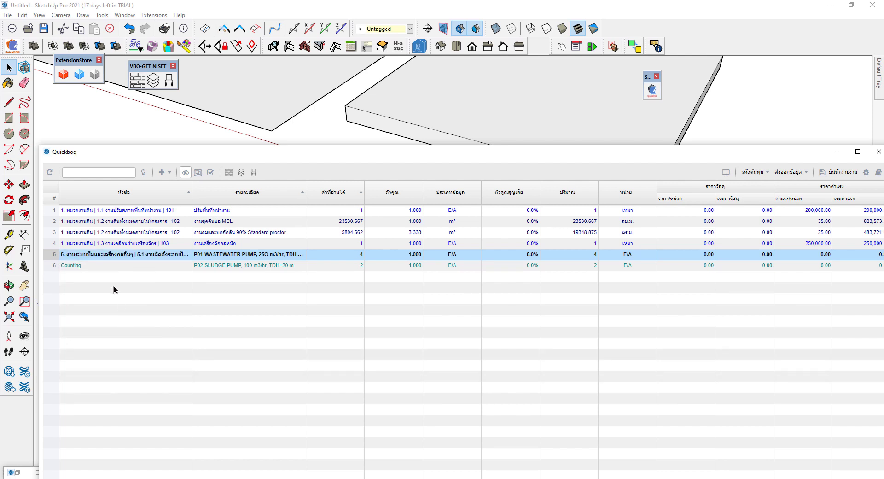
Replace row 6's Counting category with 5.1 and refresh the item list
double_click(107, 263)
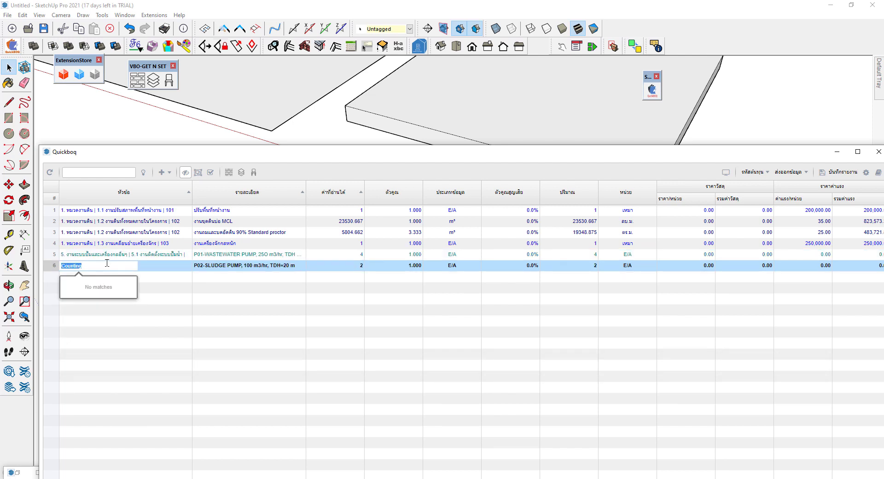
key(BackSpace)
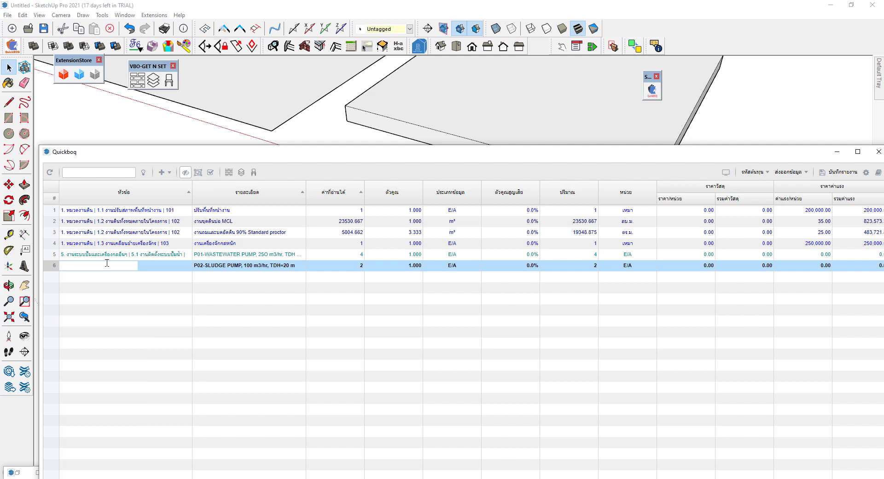
text(5.1)
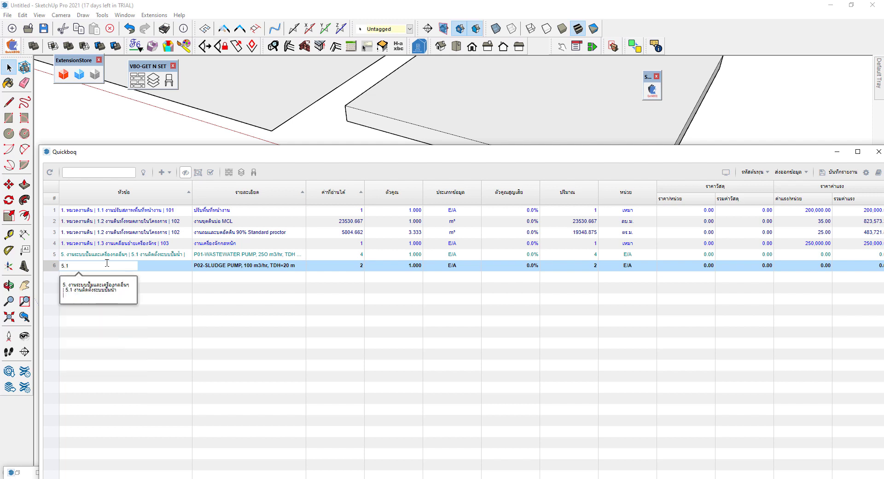
click(100, 283)
key(Return)
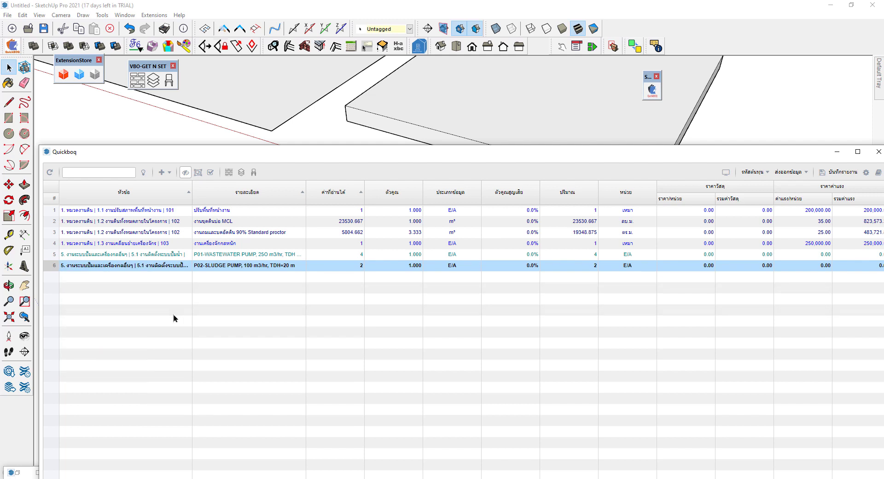
click(49, 173)
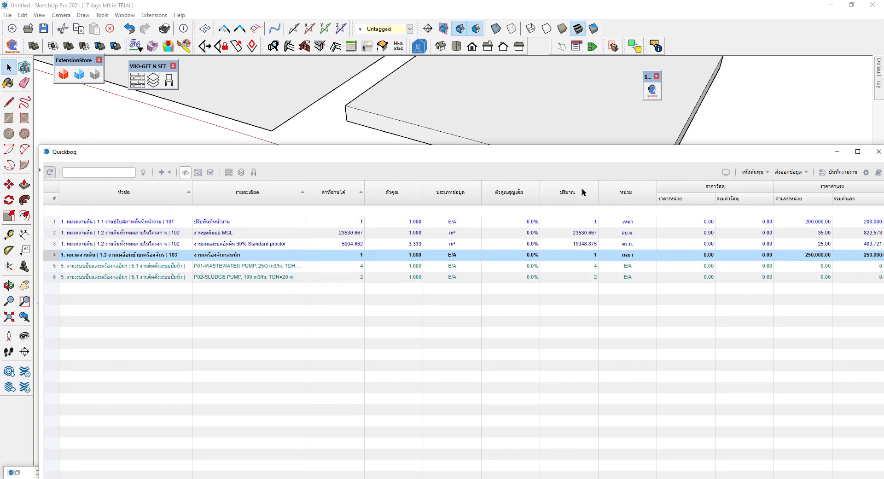
Open Document Presentation, widen the รายละเอียด column, and bring up Excel from the taskbar
click(726, 173)
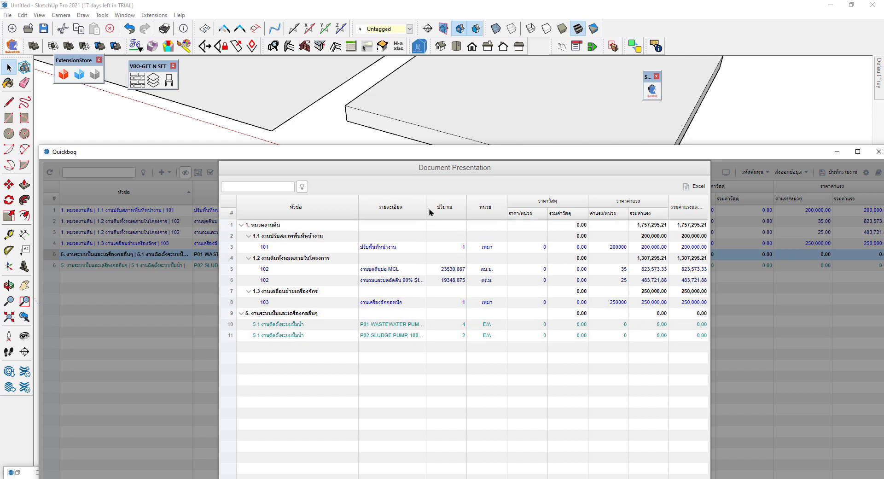
drag(425, 206, 480, 206)
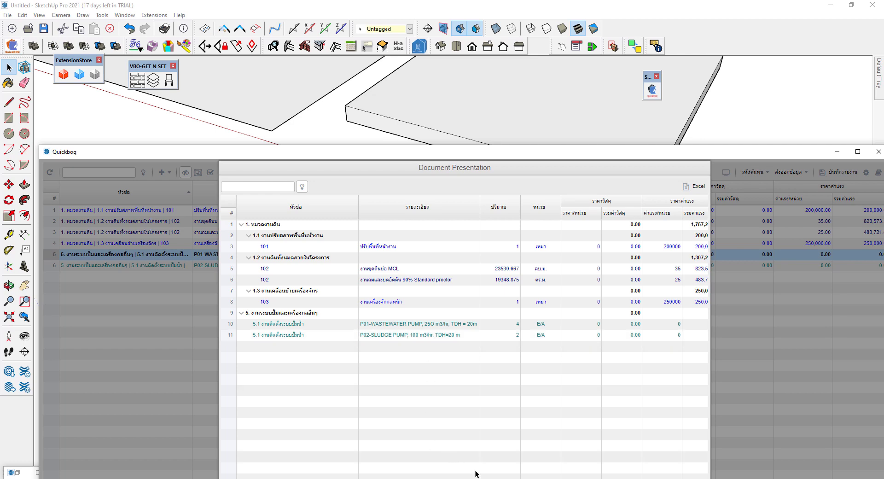
click(507, 478)
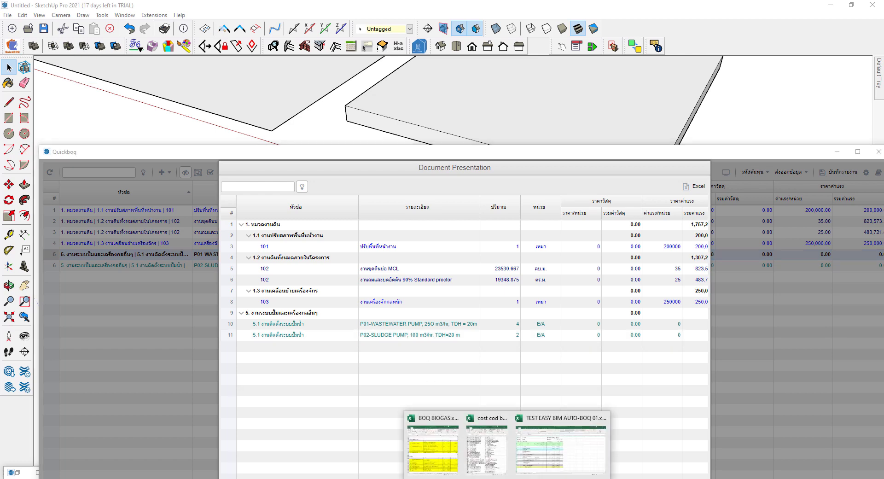
Bring up the cost code workbook beside the BOQ BIOGAS workbook and go to cell A20
click(484, 459)
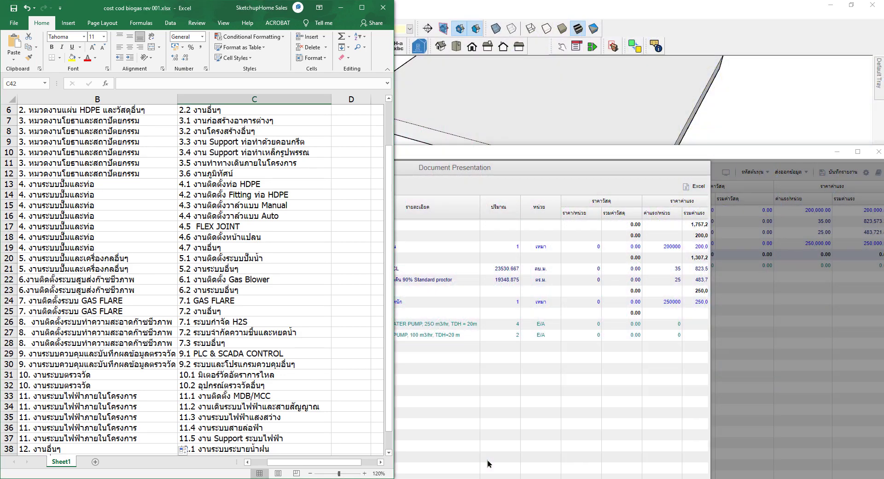
click(435, 437)
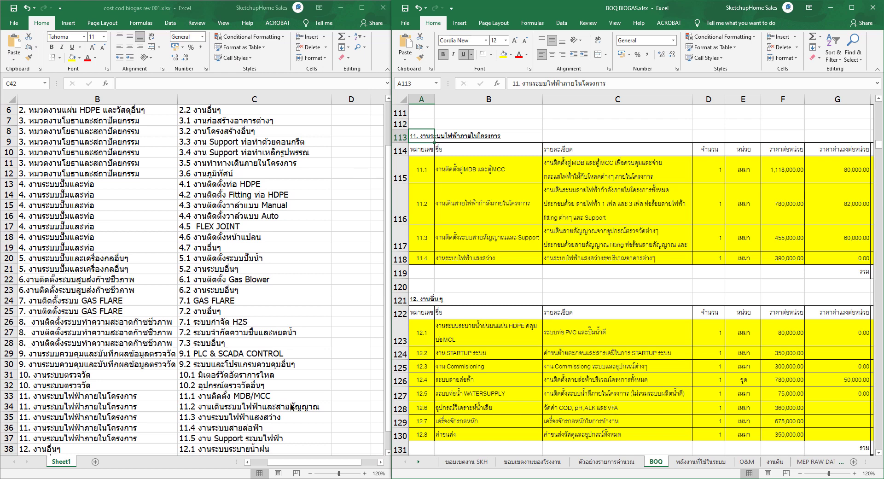
click(247, 462)
click(84, 258)
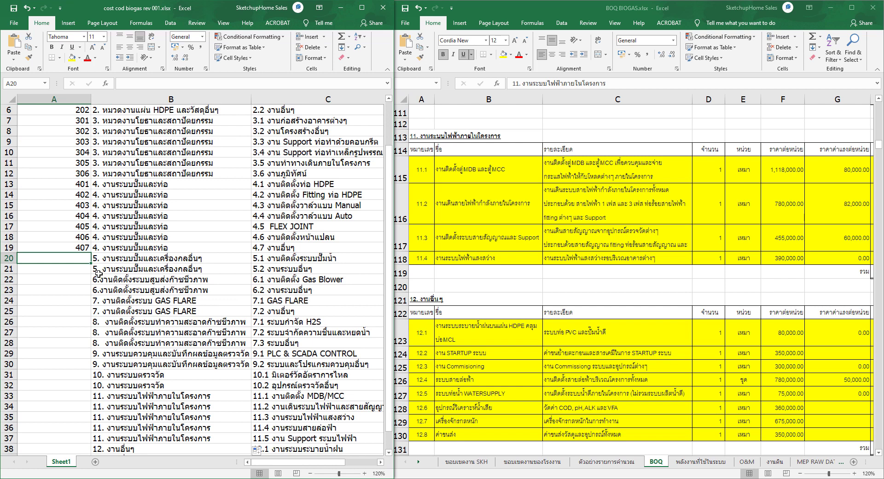
Enter cost codes 501, 502, 601, 602, 701 and 702 in A20:A25
text(501)
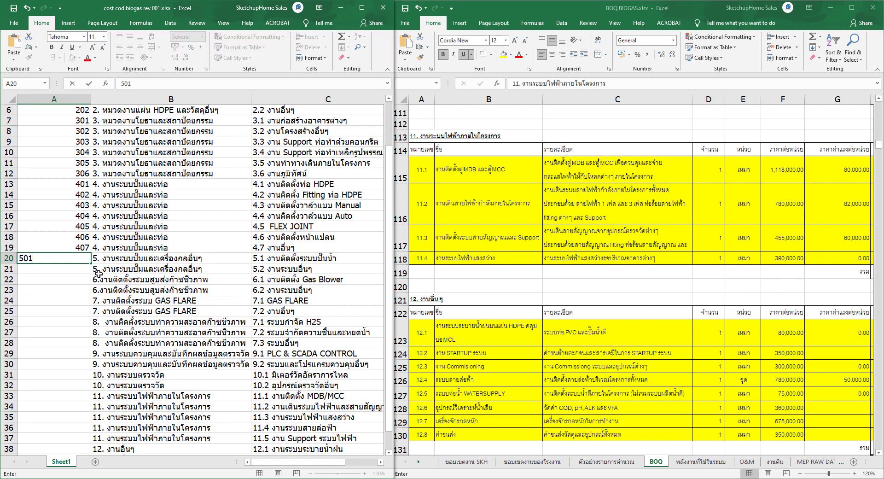
key(Return)
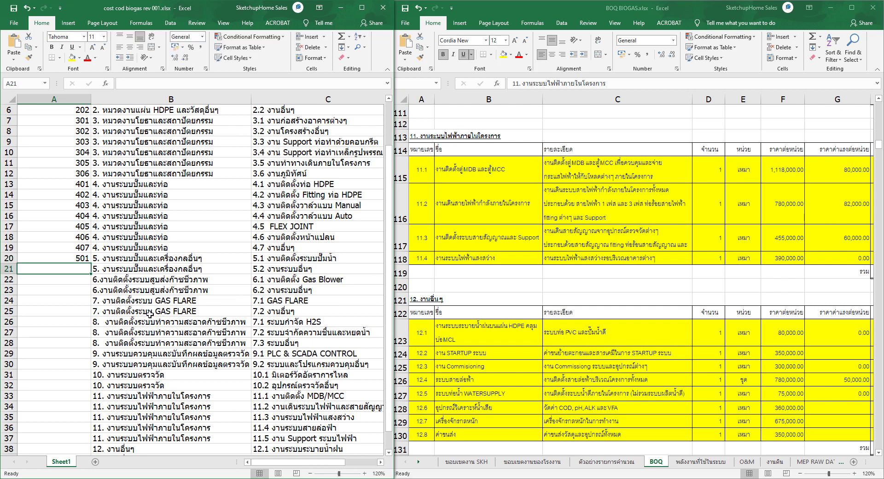
text(502)
key(Return)
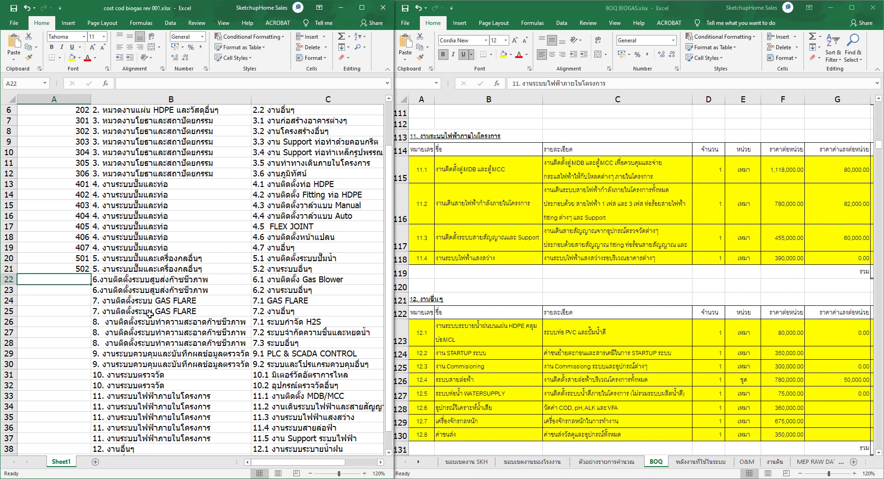
text(60)
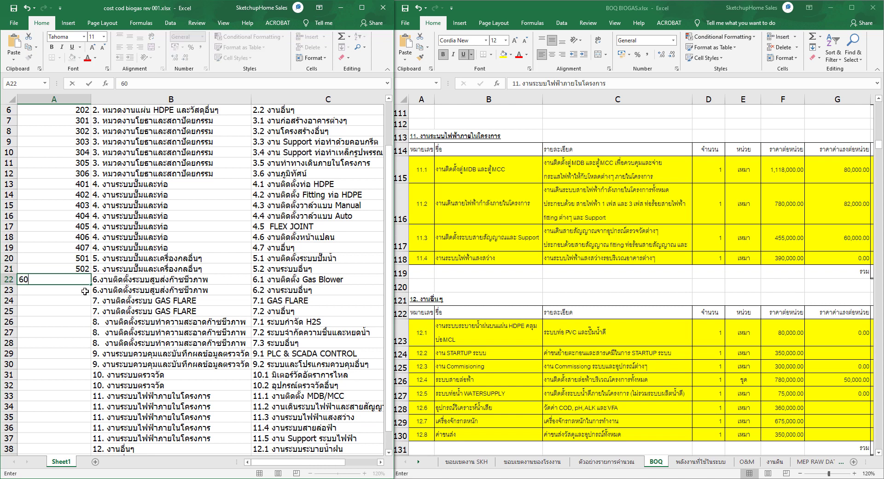
text(1)
key(Return)
text(602)
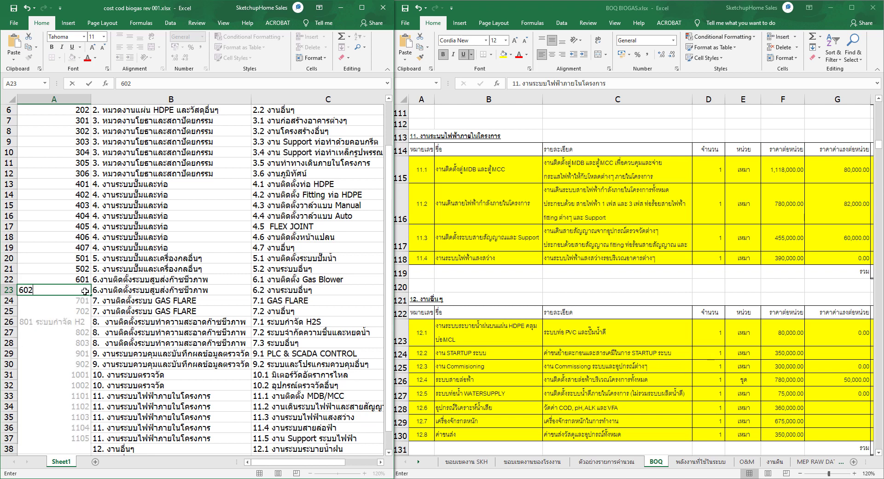
key(Return)
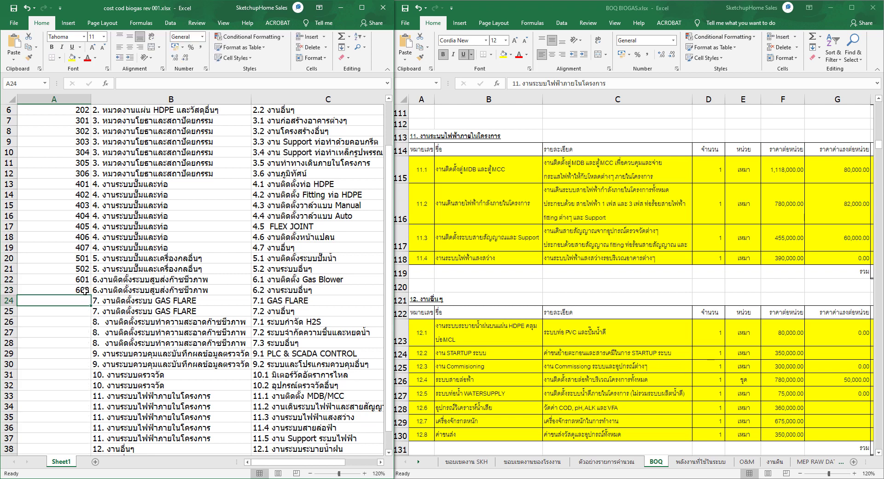
text(701)
key(Return)
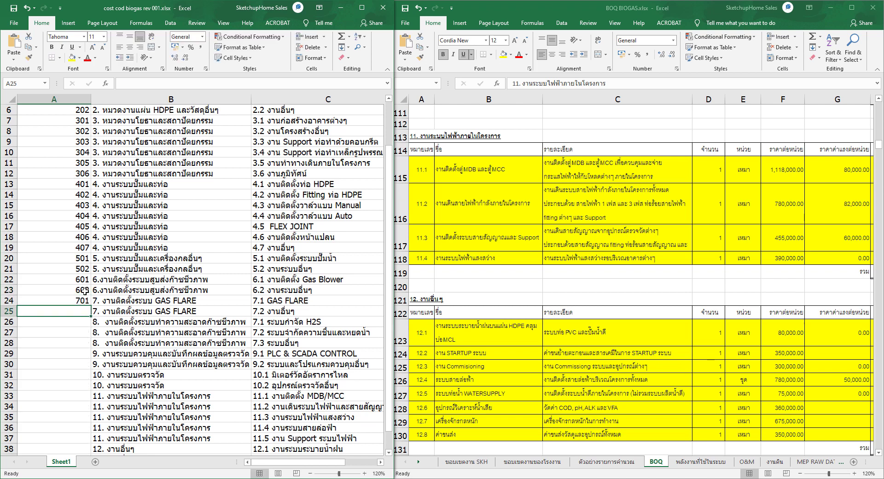
text(702)
key(Return)
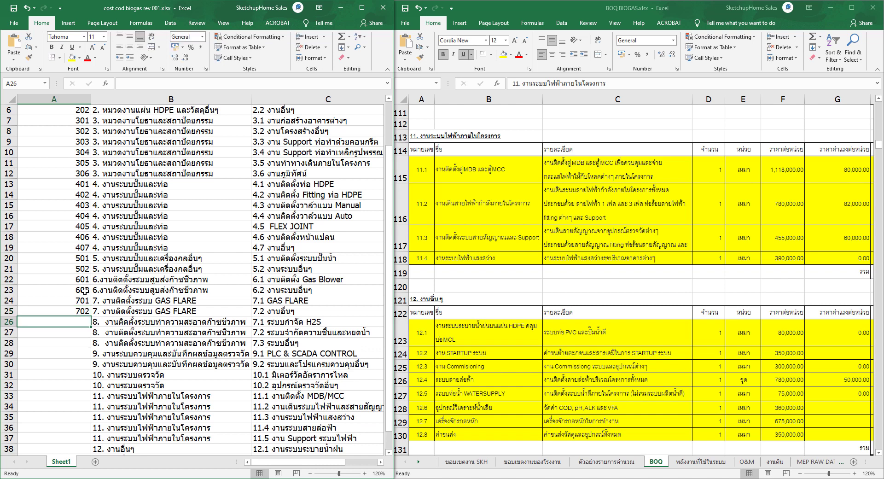
Enter cost codes 801, 802, 803, 901, 902, 1001 and 1002 in A26:A32
text(801)
key(Return)
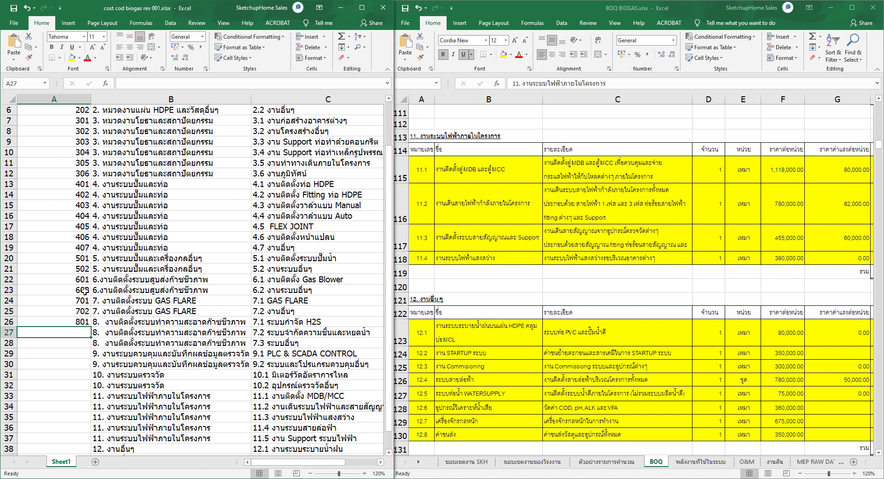
text(802)
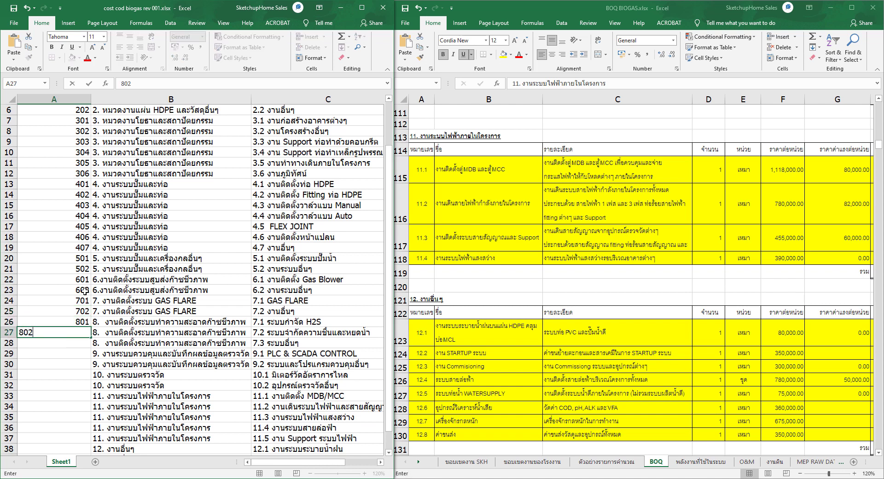
key(Return)
text(80)
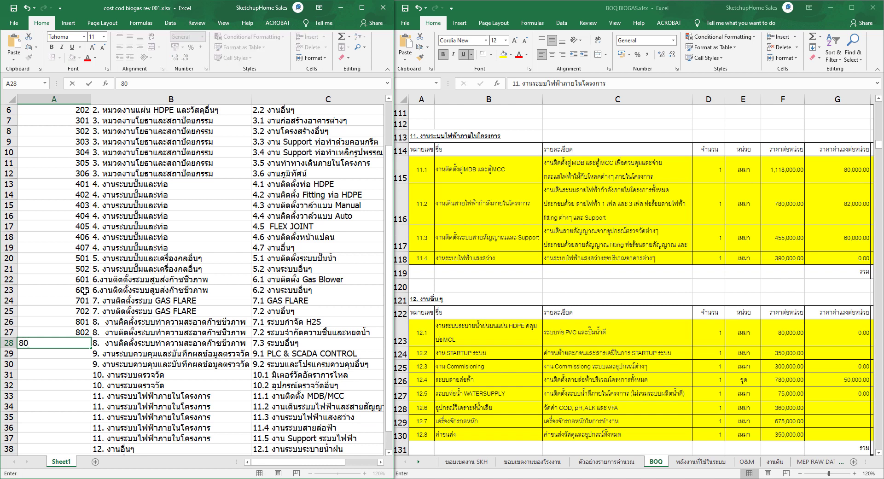
text(3)
key(Return)
text(90)
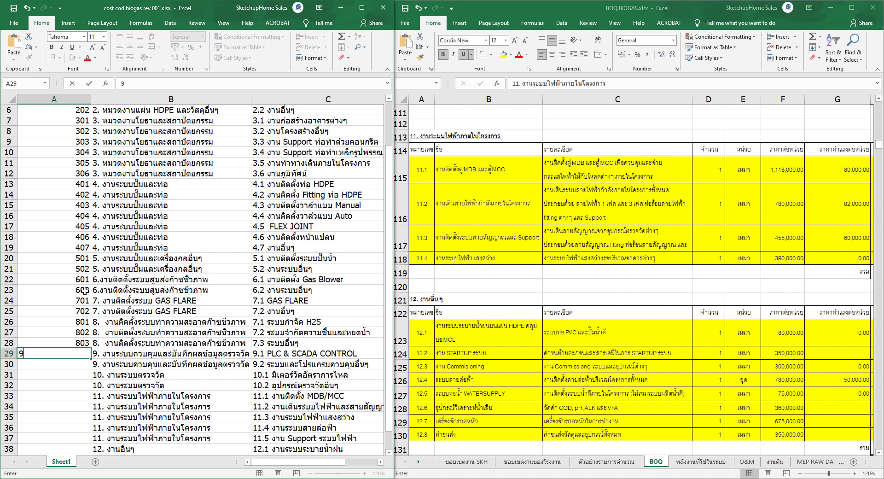
text(1)
key(Return)
text(902)
key(Return)
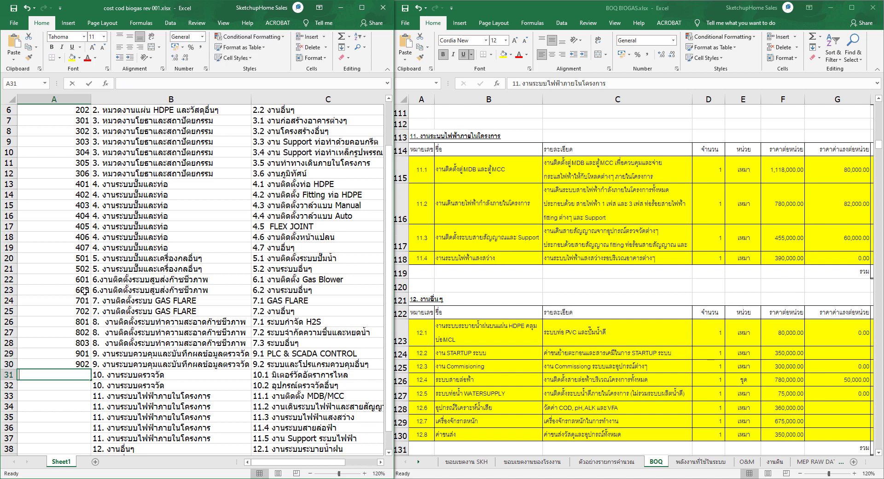
text(1001)
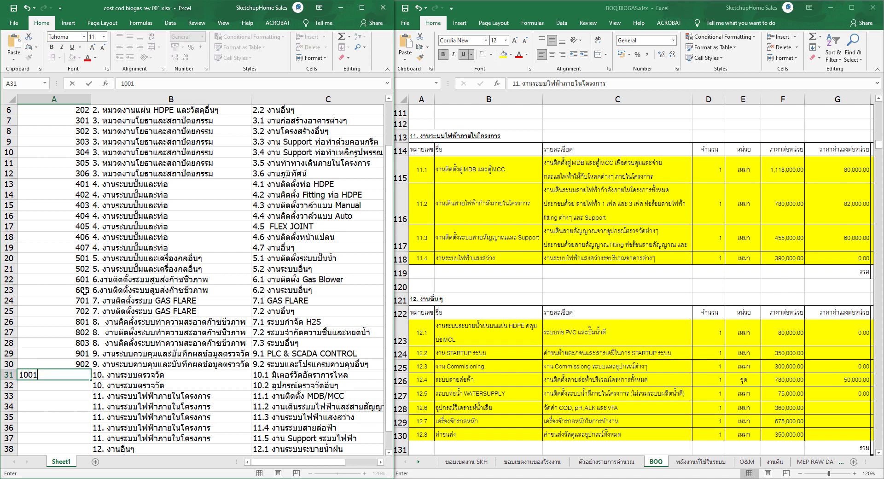
key(Return)
text(100)
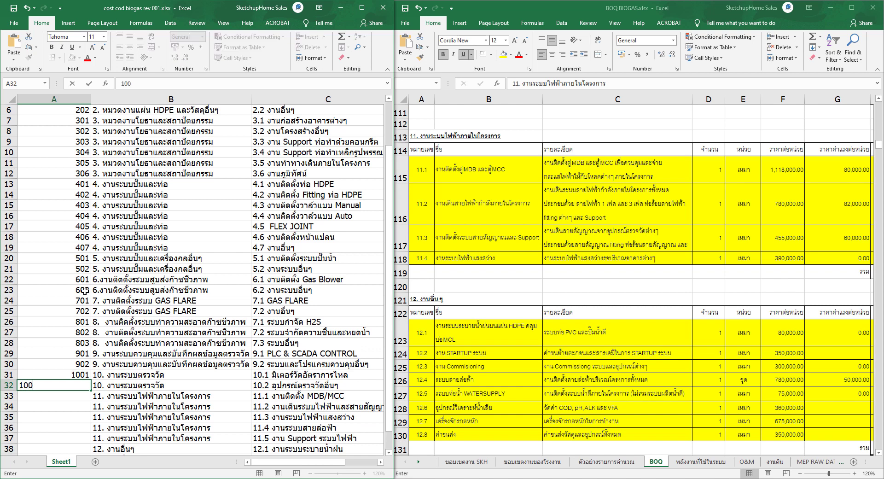
text(2)
key(Return)
Enter 1101 and 1102 in A33:A34, then fill down to A37 for codes 1101–1105
text(110)
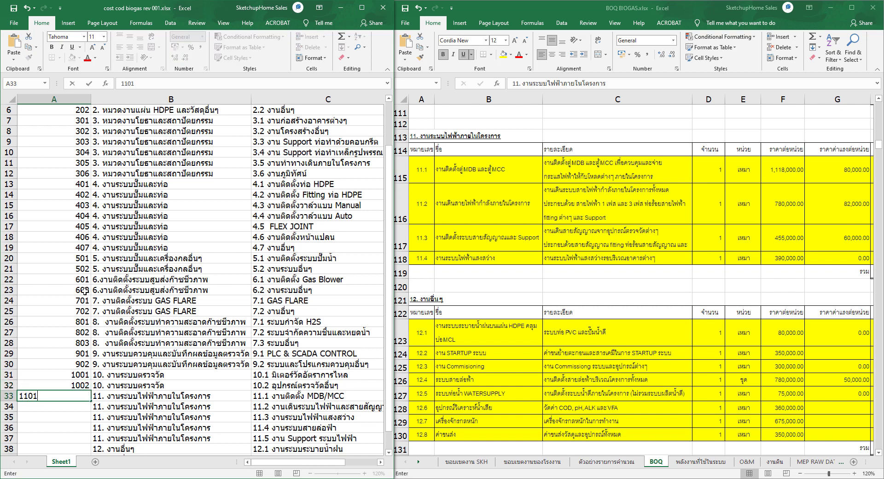
text(1)
key(Return)
text(1102)
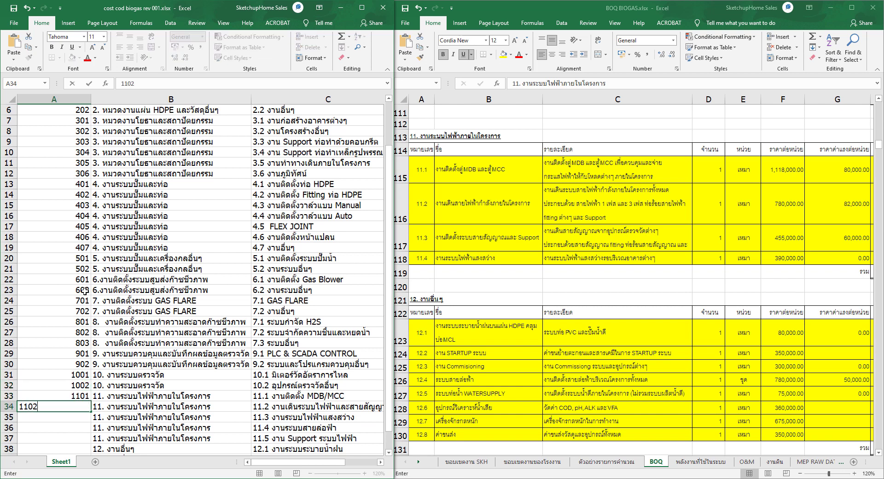
key(Return)
scroll(102, 328, down, 2)
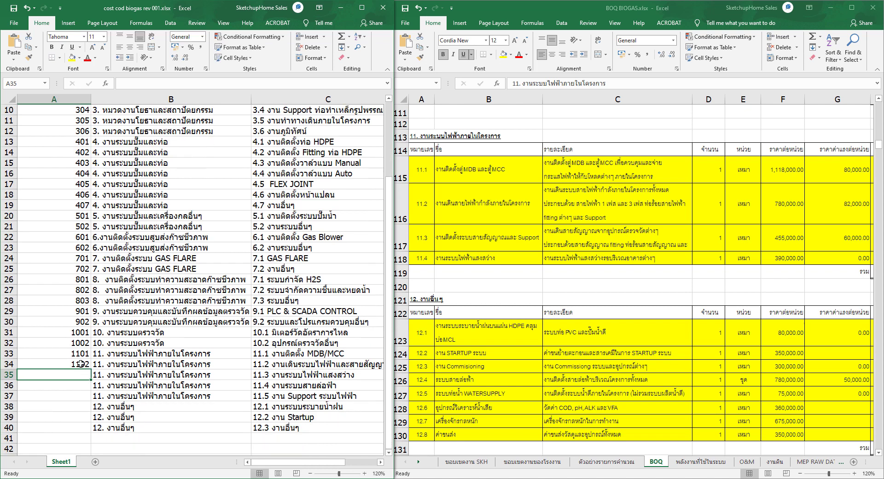
drag(79, 353, 90, 399)
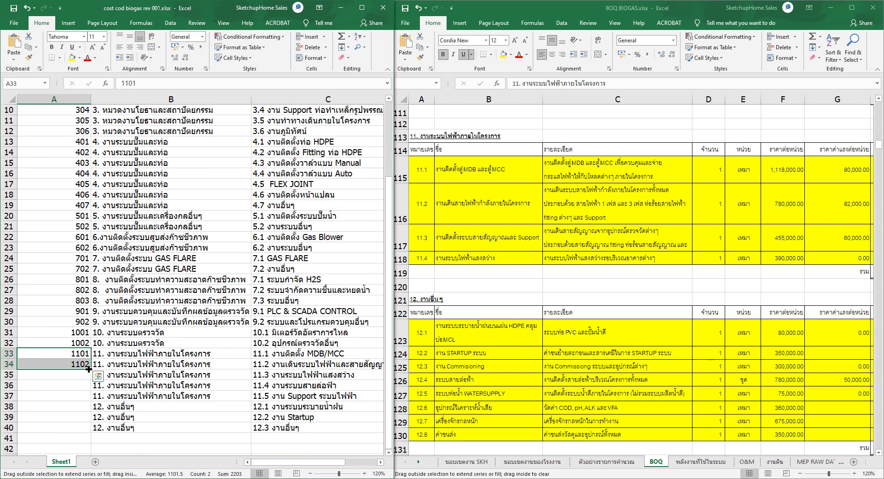
Enter codes 1201, 1202 and 1203 in A38:A40
click(80, 407)
text(1201)
key(Return)
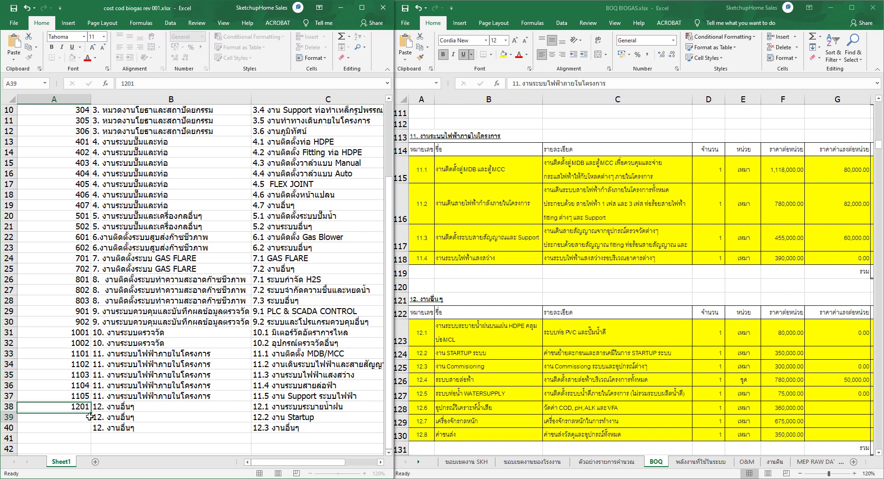
text(1202)
key(Return)
text(12)
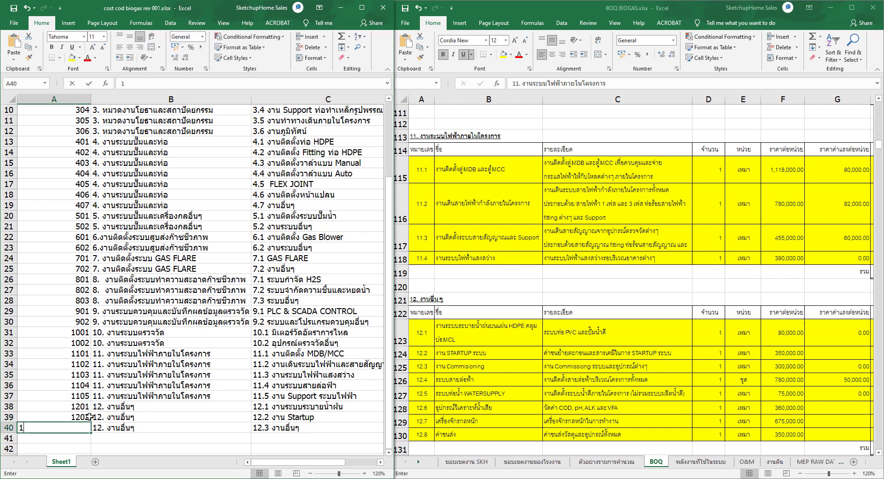
text(03)
key(Return)
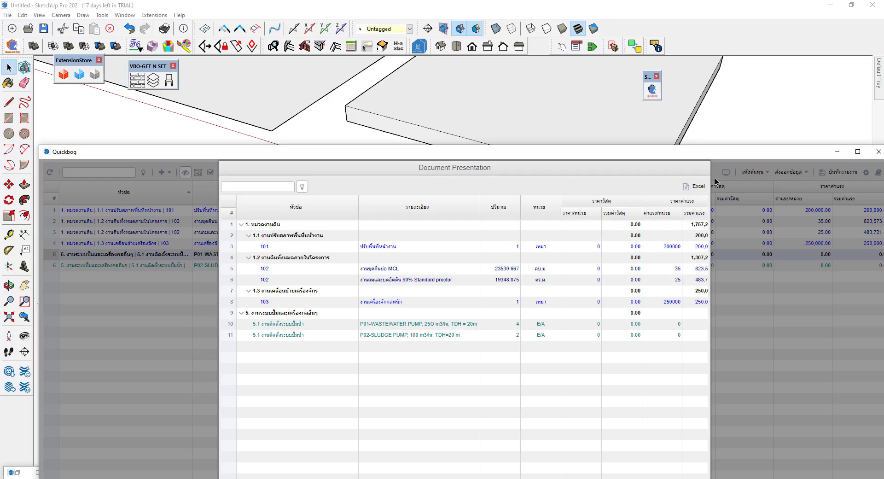
Close the preview and load cost cod biogas rev 001.xlsx from the Desktop as the cost code file
click(706, 172)
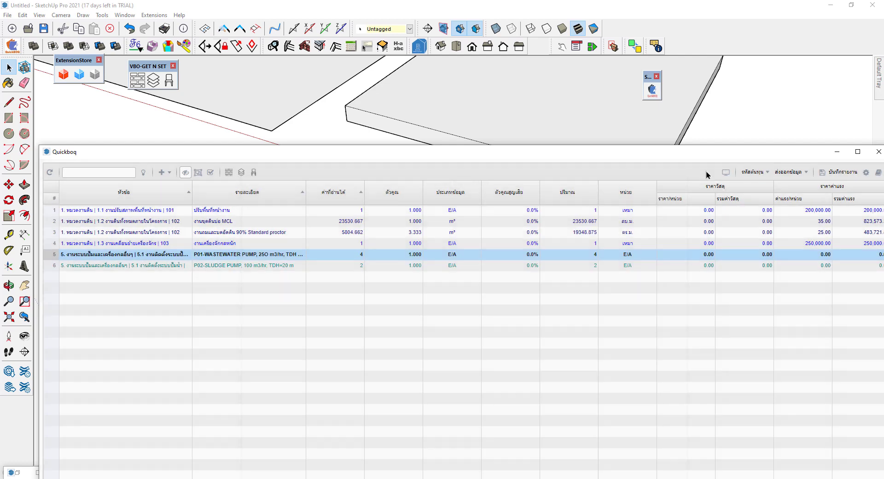
click(760, 174)
click(764, 197)
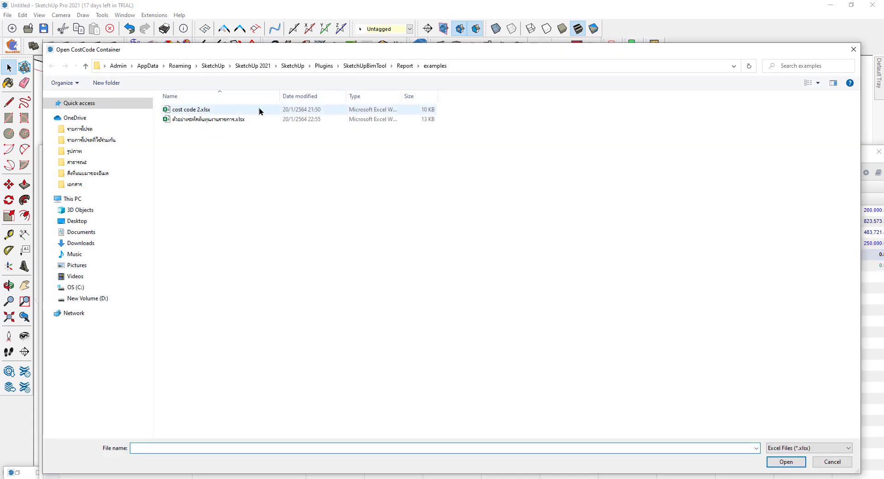
click(77, 222)
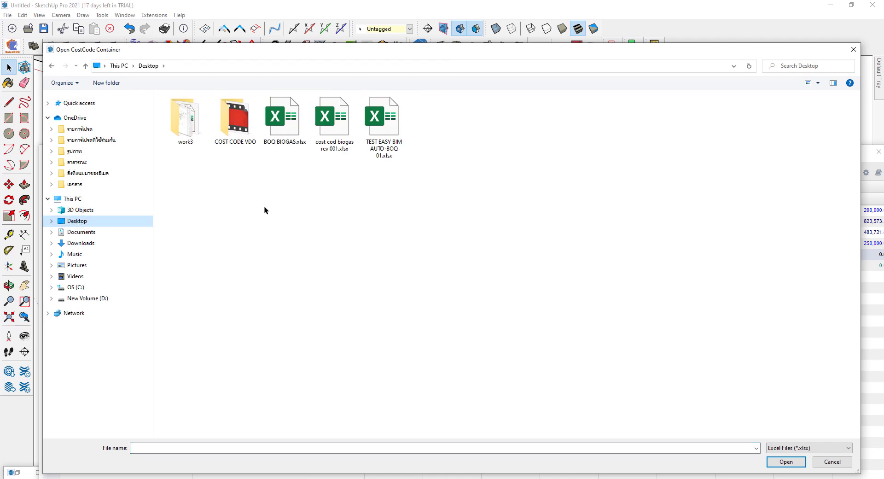
double_click(336, 122)
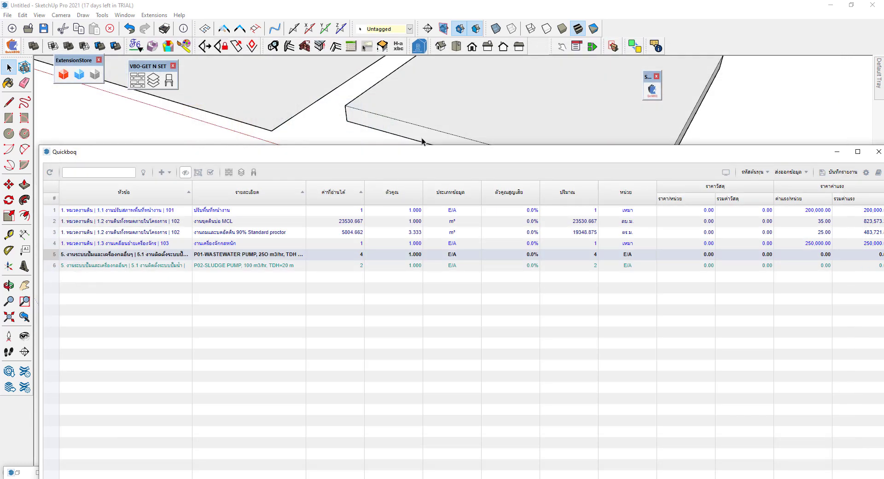
Code the wastewater pump row 501, refresh the table and view the grouped summary
click(150, 256)
click(149, 255)
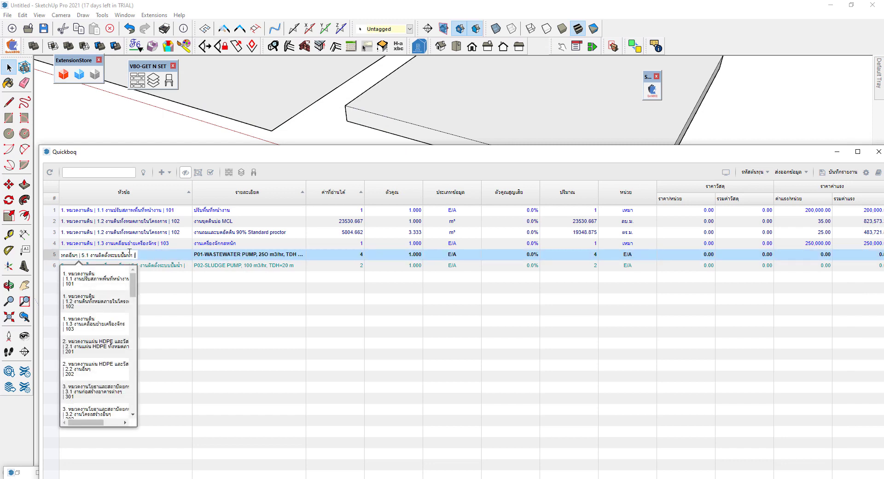
key(ctrl+a)
text(50)
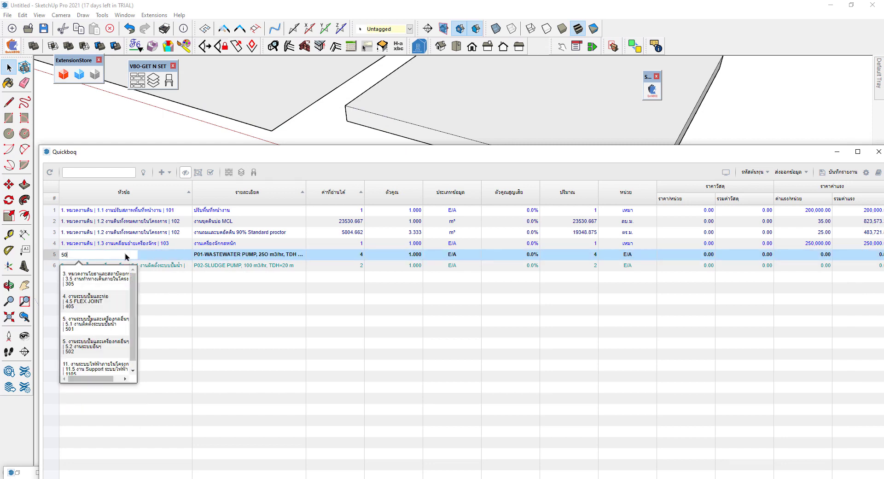
text(1)
click(115, 278)
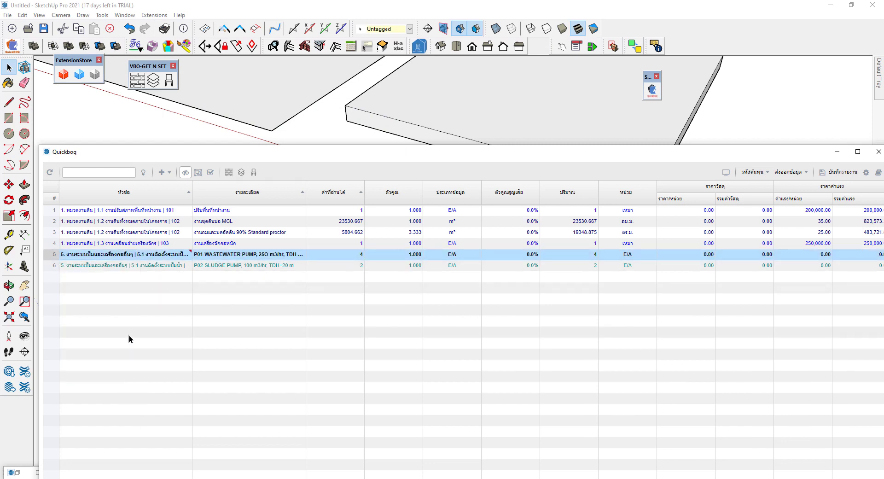
double_click(117, 267)
text(5)
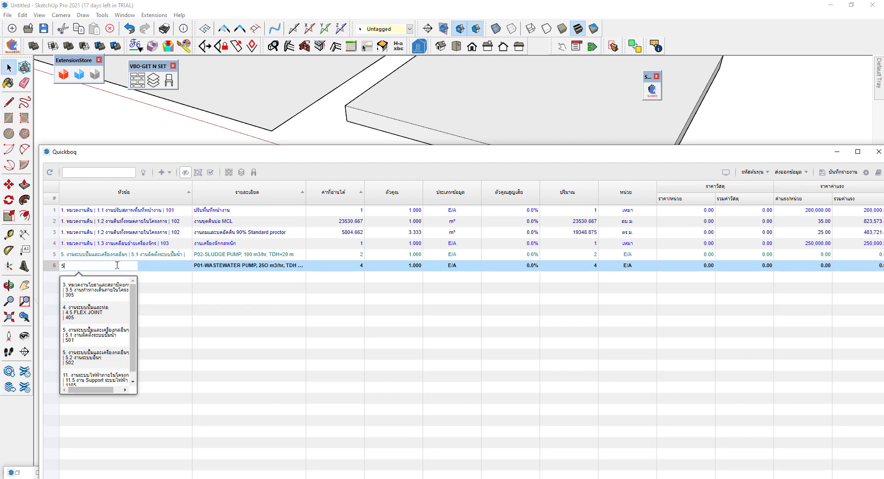
text(01)
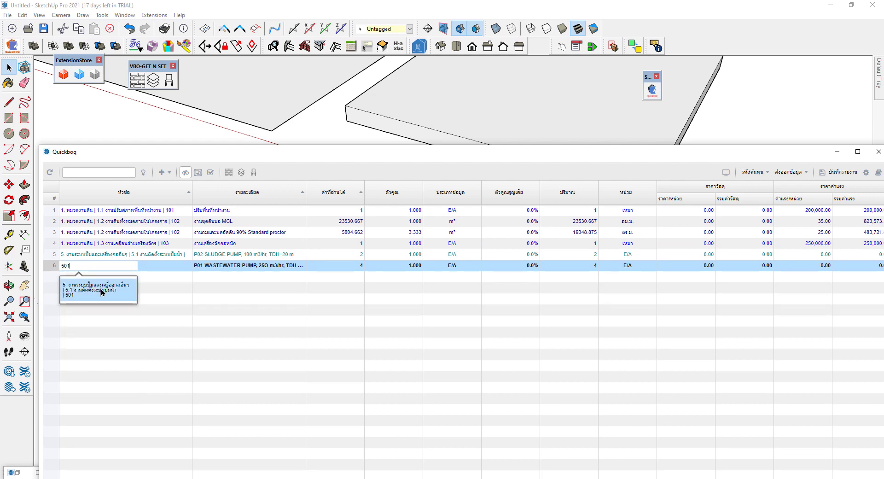
click(102, 291)
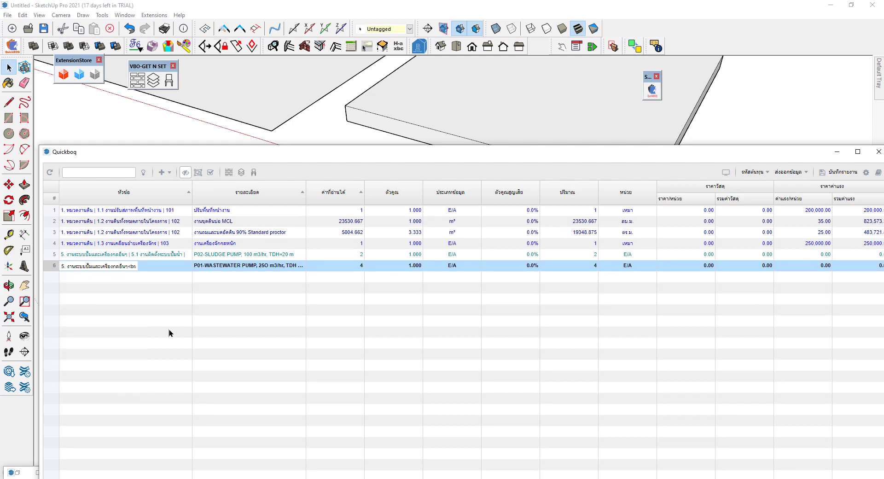
double_click(192, 189)
click(48, 174)
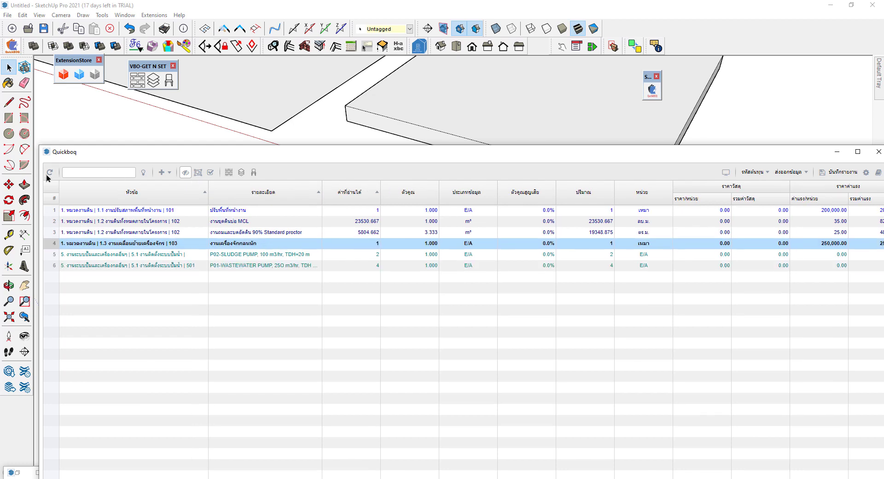
click(725, 173)
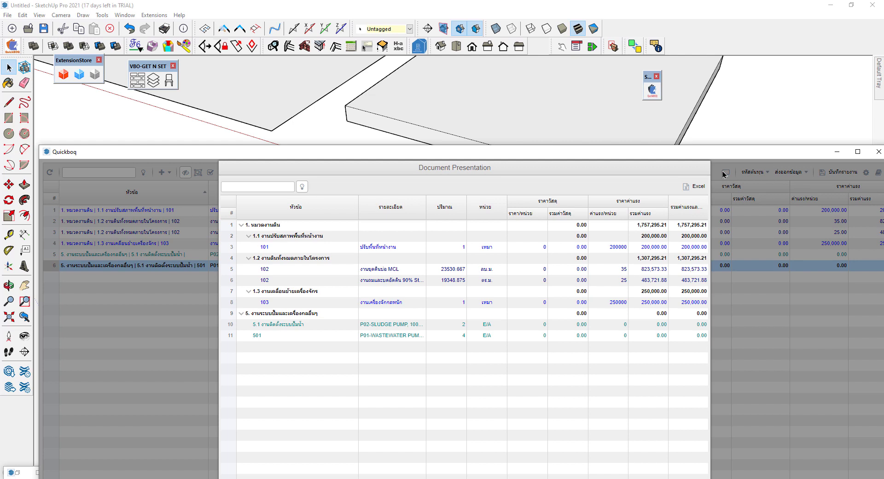
Code the sludge pump row 501 too, refresh, and reopen the grouped summary
double_click(426, 211)
click(164, 260)
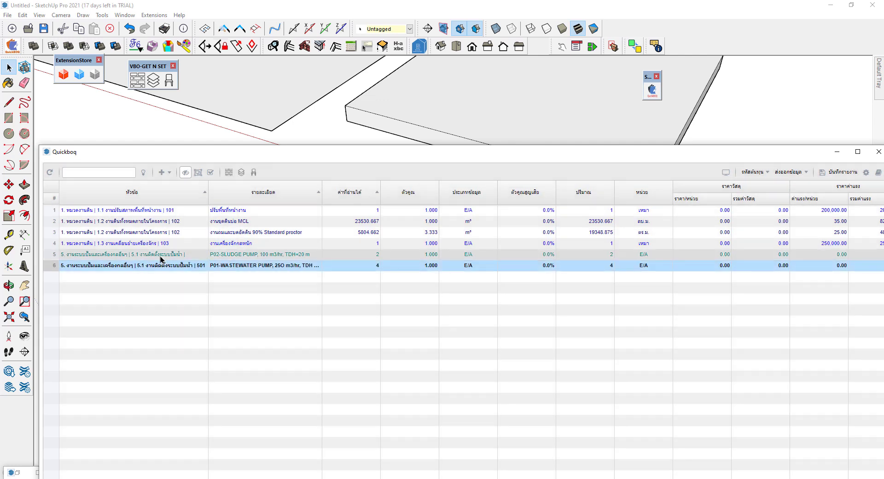
click(162, 257)
click(161, 259)
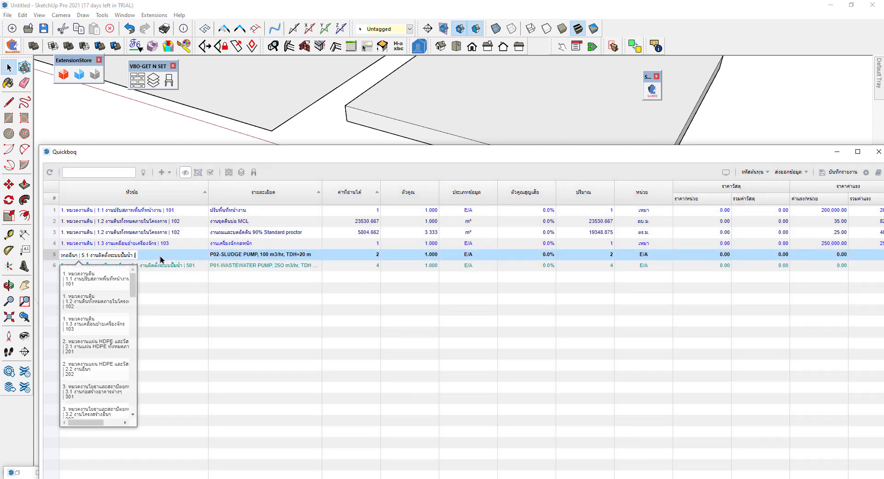
key(ctrl+a)
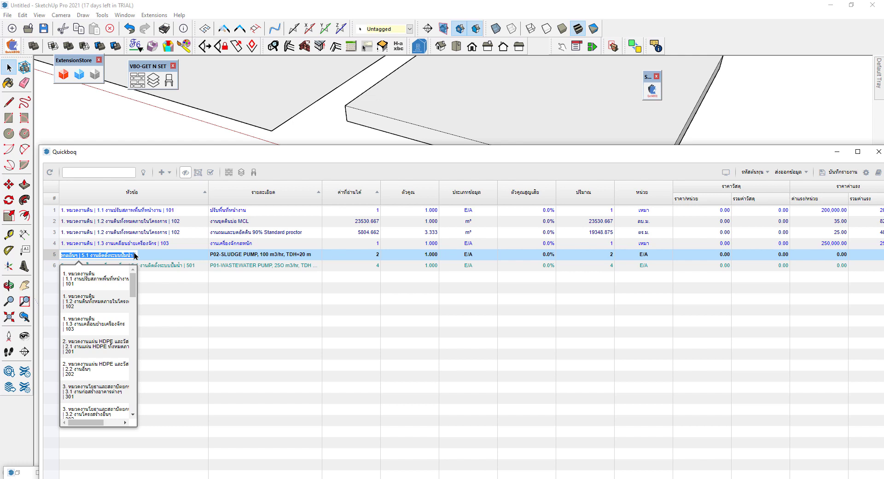
text(501)
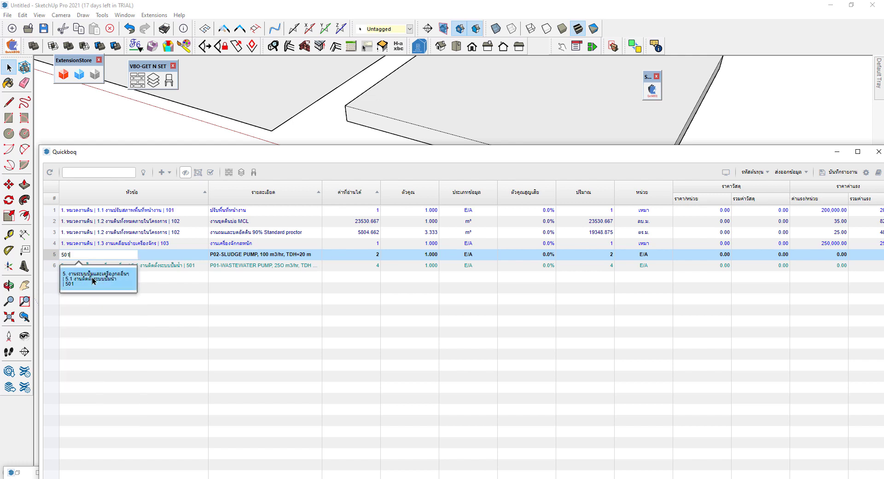
click(92, 281)
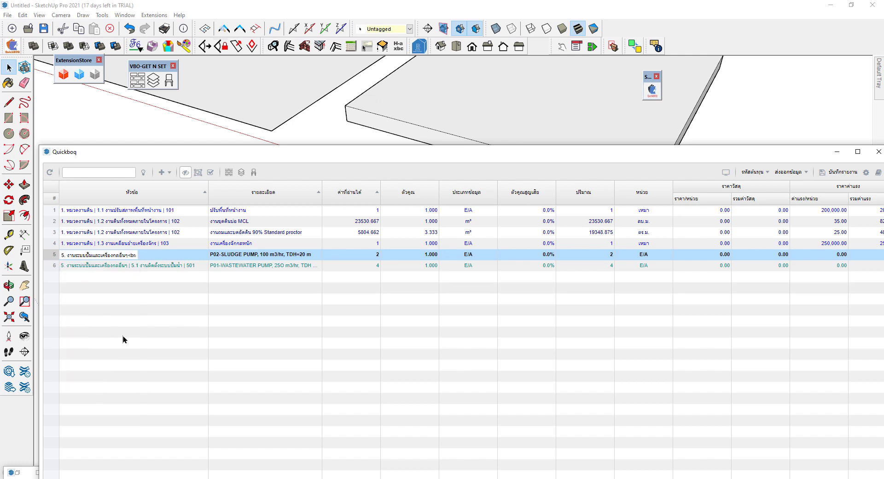
click(50, 174)
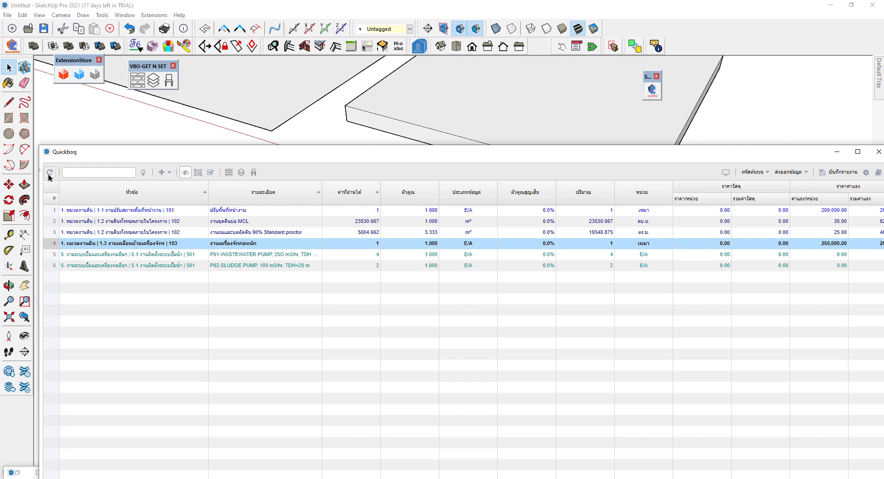
click(725, 173)
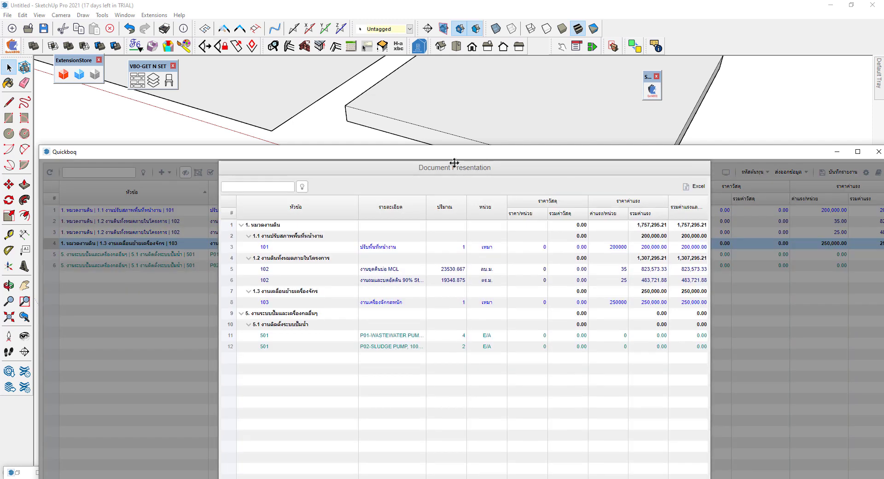
Click the 102 excavation, 102 compaction and 103 machinery rows to locate them in the model
double_click(427, 209)
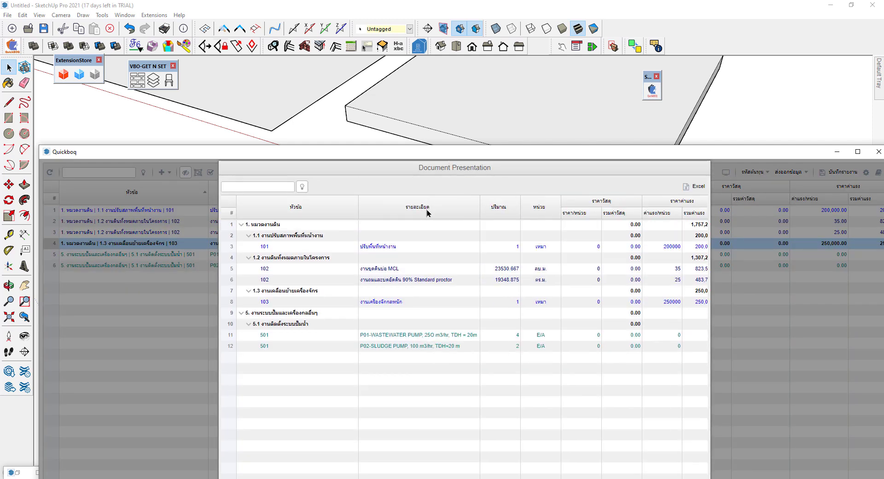
mouse_move(463, 160)
mouse_down()
mouse_move(444, 205)
mouse_move(431, 294)
mouse_move(417, 222)
mouse_up()
scroll(431, 213, down, 3)
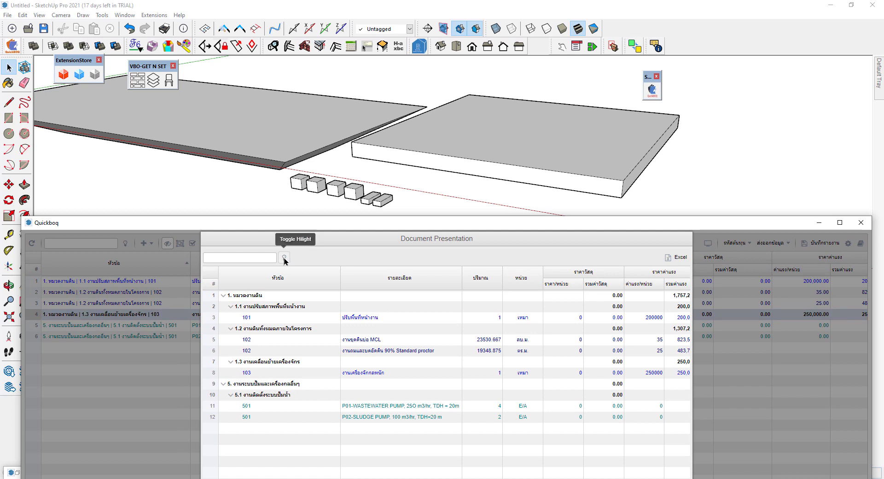
click(361, 317)
click(372, 340)
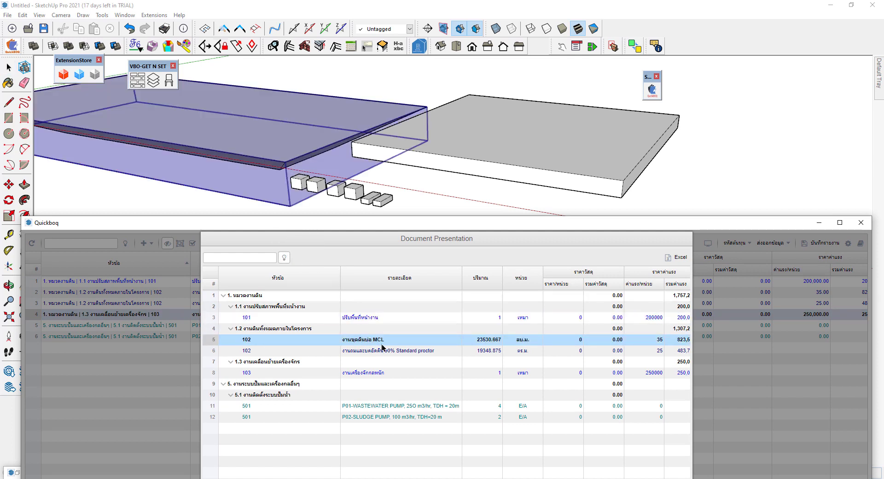
click(385, 351)
click(386, 373)
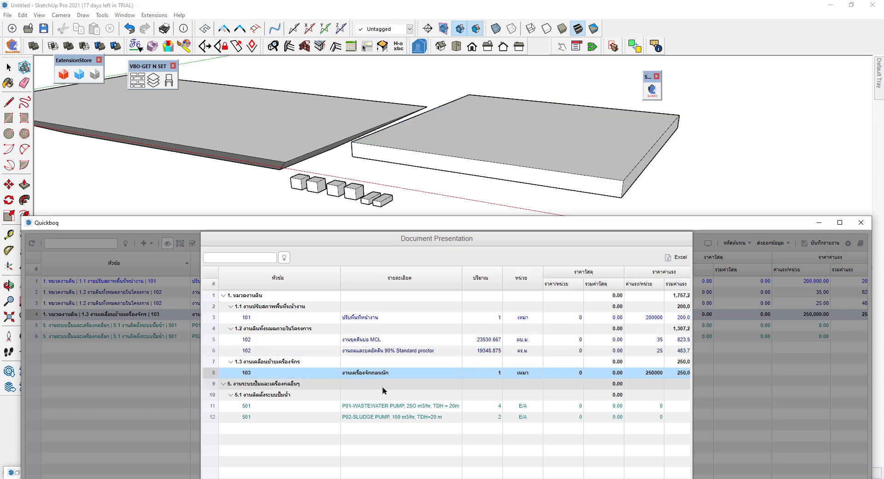
Highlight the P01 wastewater and P02 sludge pump rows to show their boxes in the model
click(385, 407)
scroll(326, 207, up, 3)
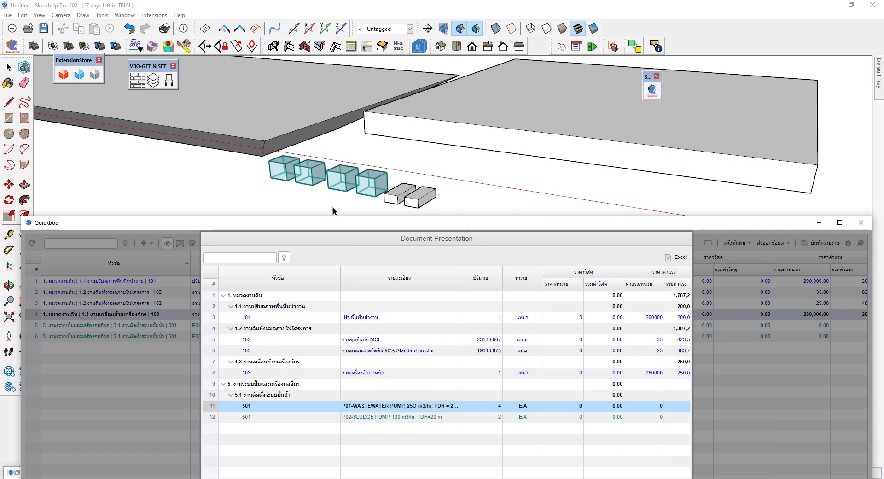
click(430, 417)
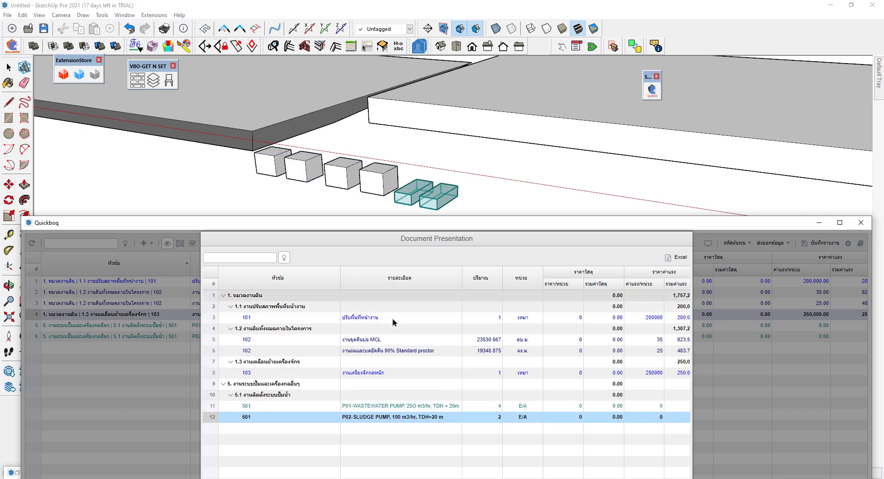
ctrl+click(398, 416)
click(397, 408)
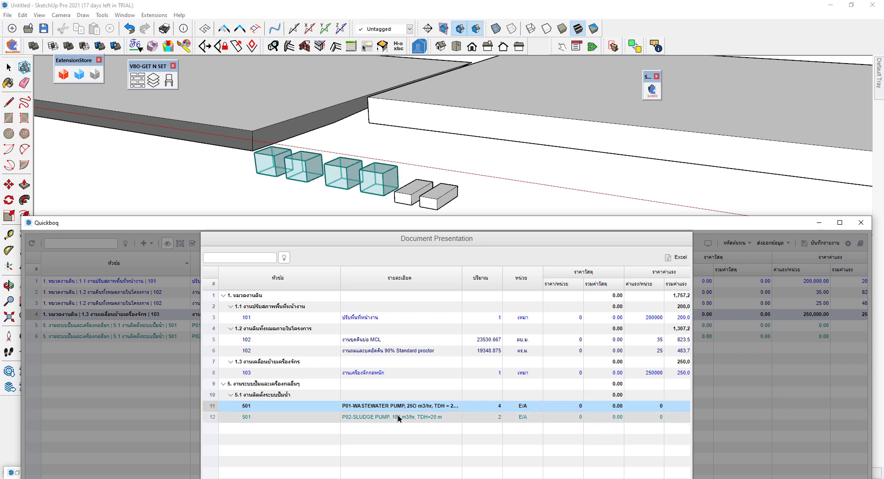
click(398, 415)
mouse_move(483, 225)
mouse_down()
mouse_move(469, 181)
mouse_move(465, 203)
mouse_up()
Close the document presentation, widen the description column and orbit to a steeper view of the slab
click(656, 216)
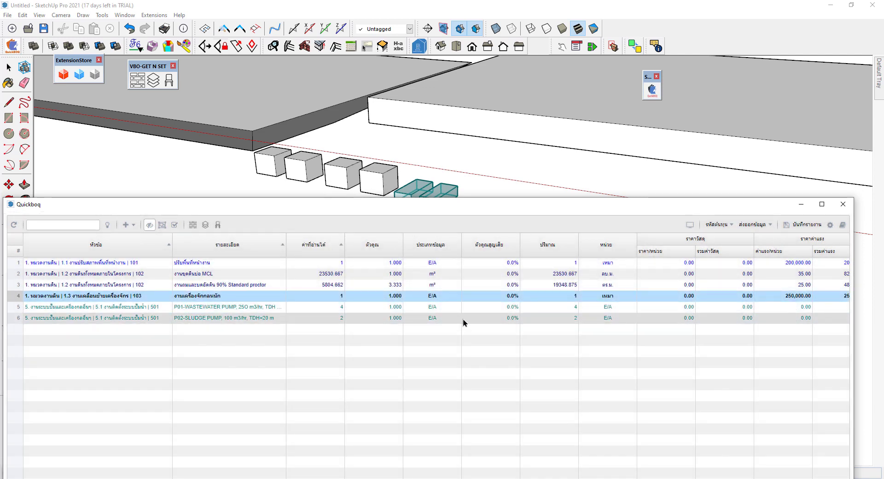
drag(285, 251, 293, 251)
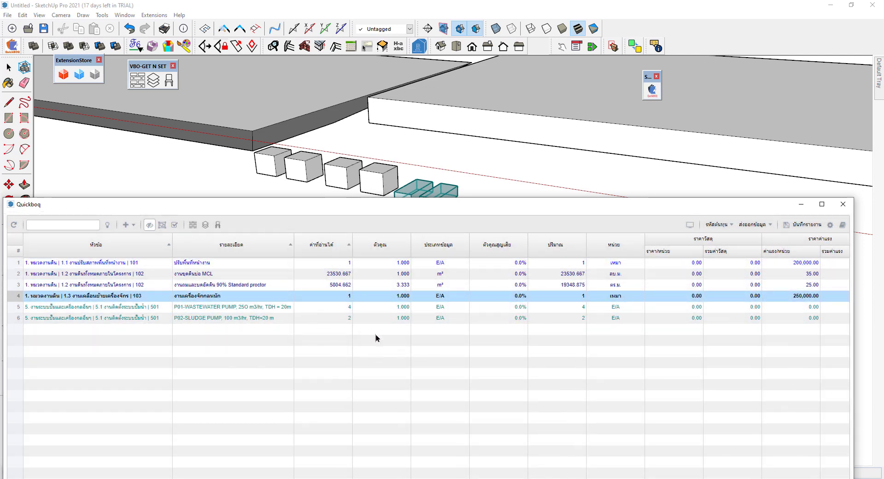
drag(272, 205, 319, 273)
scroll(269, 200, down, 3)
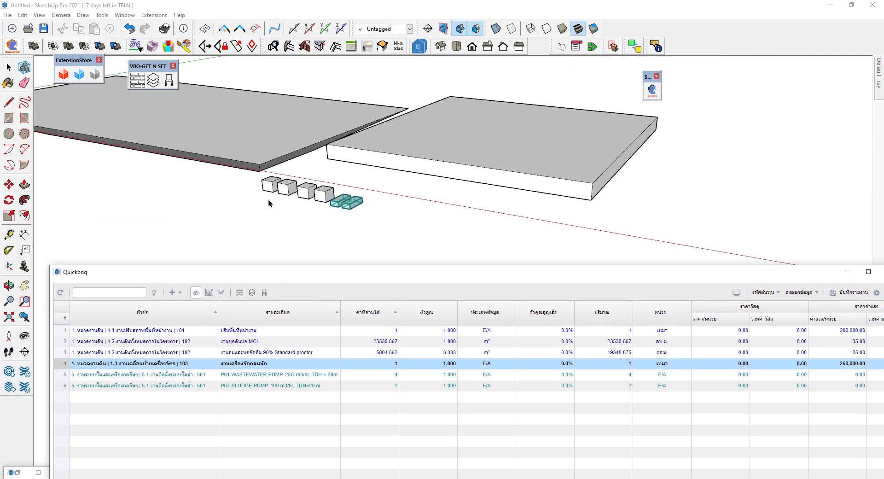
scroll(269, 200, down, 2)
click(322, 205)
scroll(345, 187, down, 2)
scroll(322, 180, down, 2)
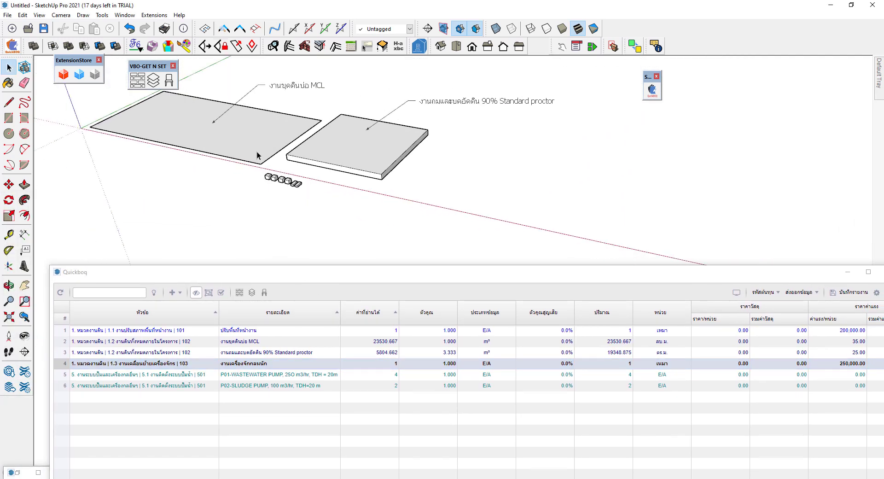
middle_drag(258, 156, 323, 206)
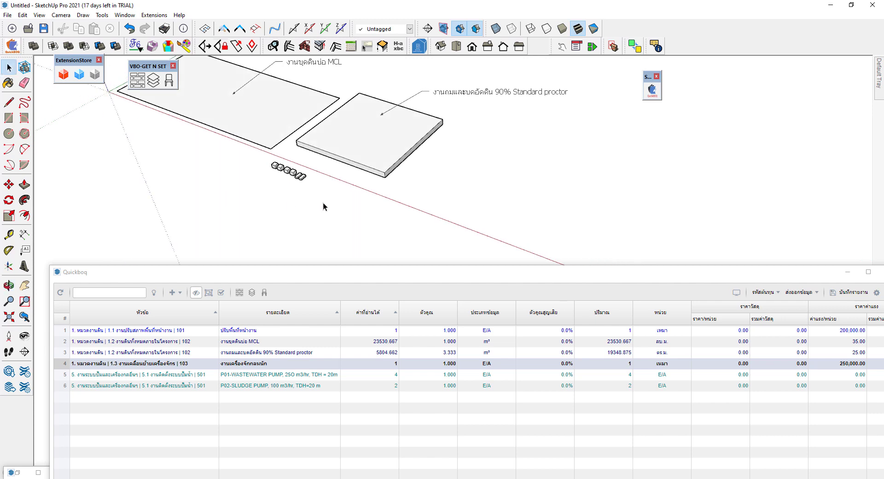
scroll(323, 202, up, 2)
Draw a four-segment zigzag pipe route beside the compaction slab with the Line tool and select it
key(l)
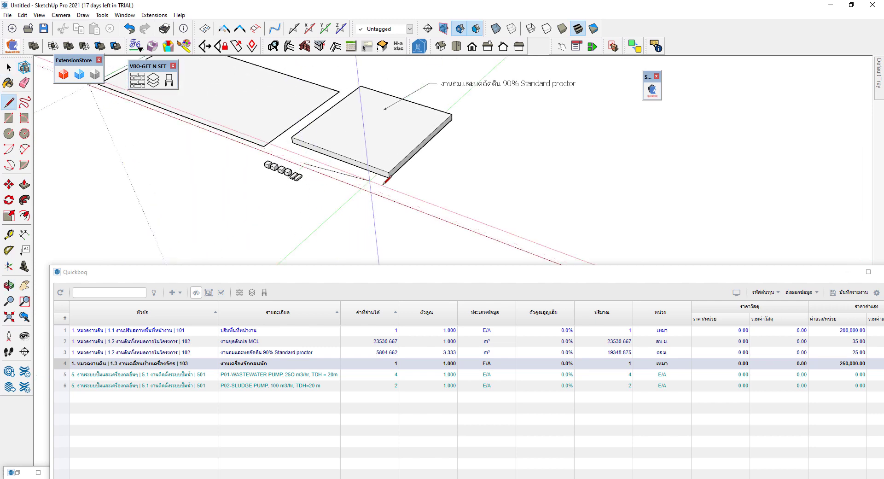
click(402, 199)
click(450, 152)
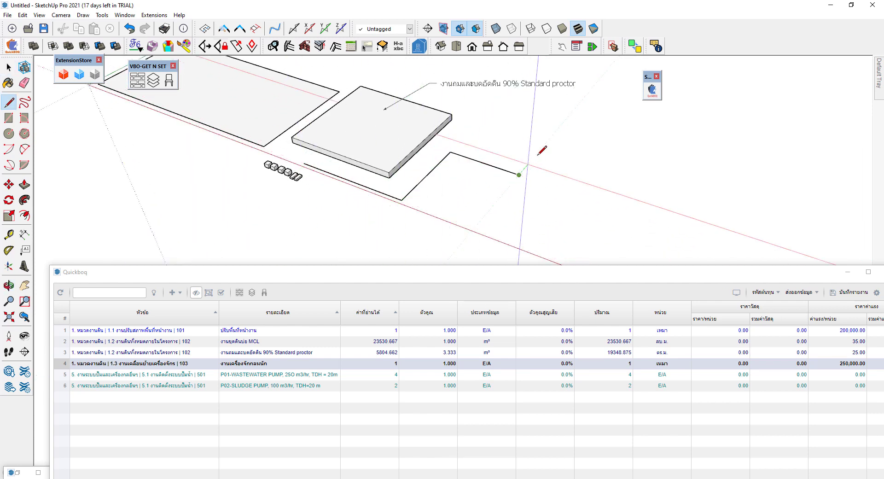
click(547, 141)
click(616, 162)
click(521, 133)
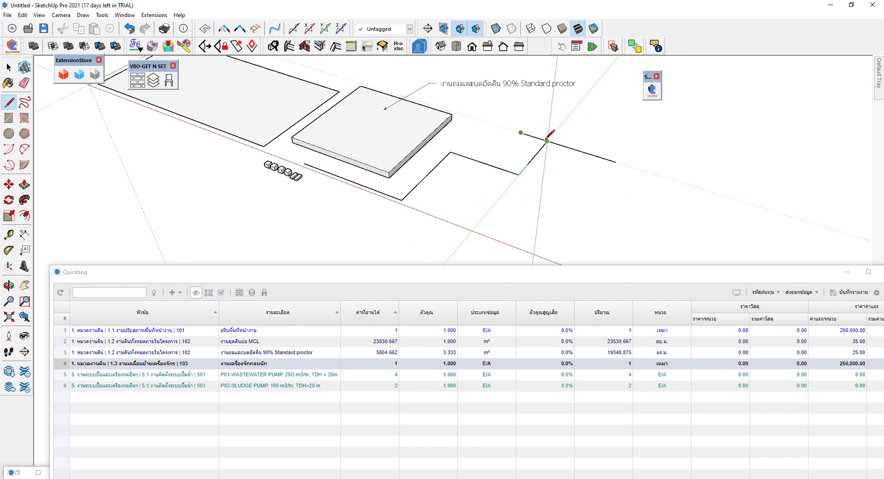
key(space)
click(554, 144)
Make the selected route a component named 'ท่อ HDPE 225 OD PE 100 PN 10'
right_click(554, 145)
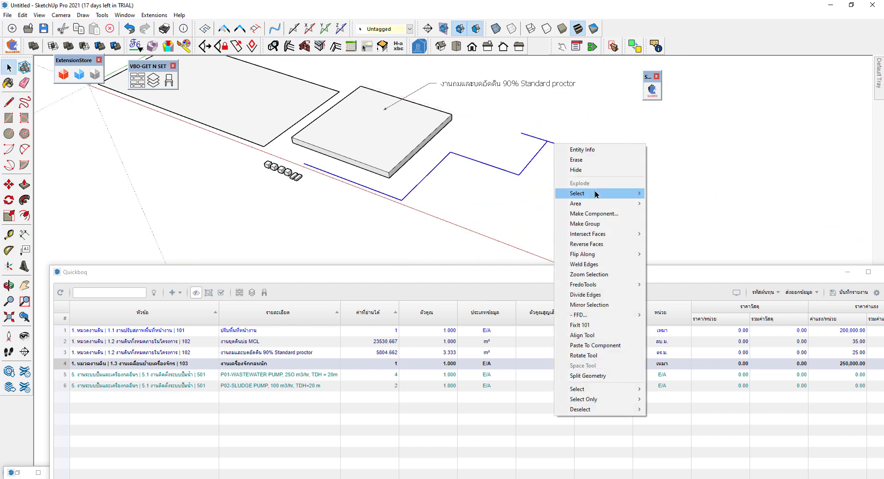
click(598, 215)
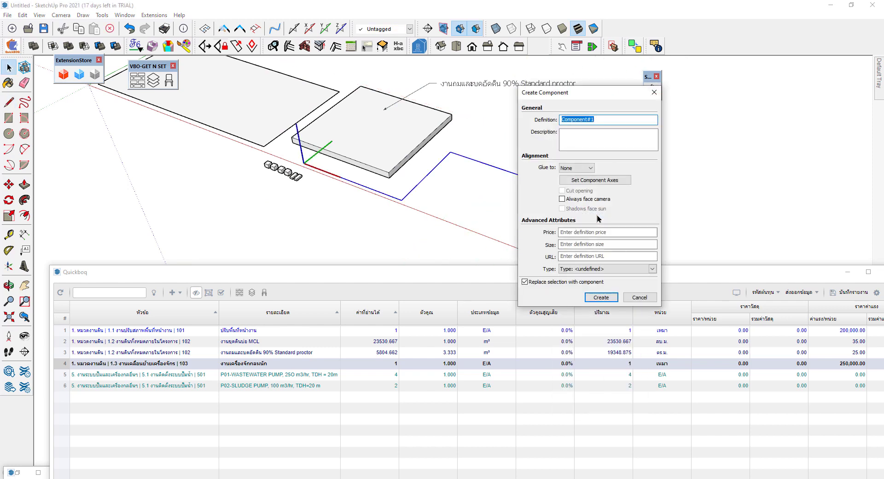
text(ท่อ )
text(HDPE )
text(2)
text(25)
text( o)
key(BackSpace)
text(O)
text(D)
key(BackSpace)
text(PE 100 )
text(PN 10)
click(603, 297)
mouse_move(460, 239)
middle_down()
mouse_move(425, 217)
mouse_move(424, 187)
middle_up()
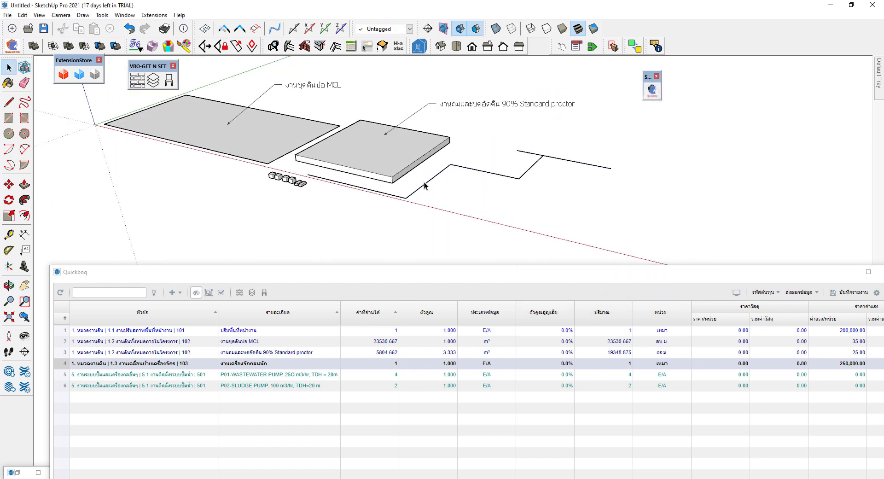
Add the selected pipe component to the Quickboq report
click(179, 292)
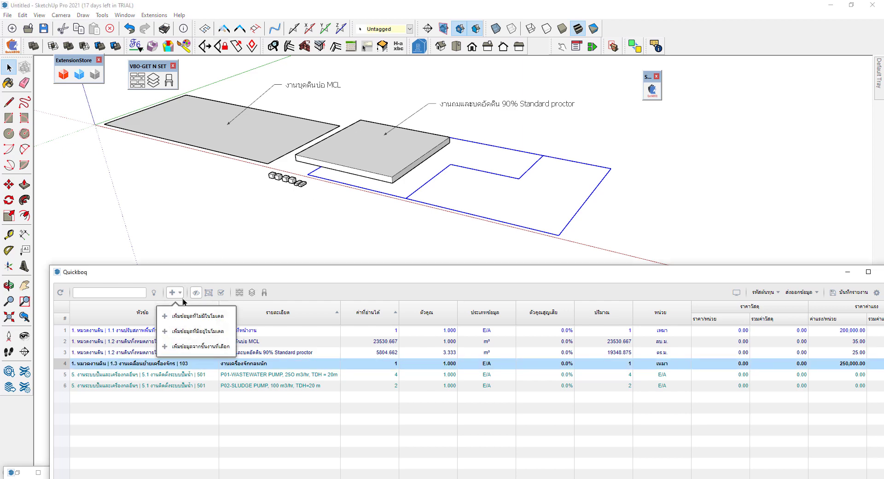
click(193, 345)
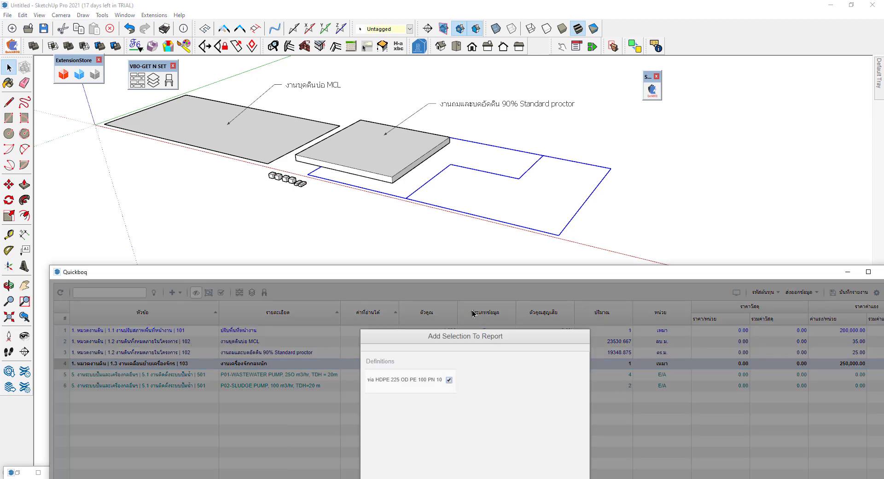
drag(450, 276, 444, 161)
click(438, 382)
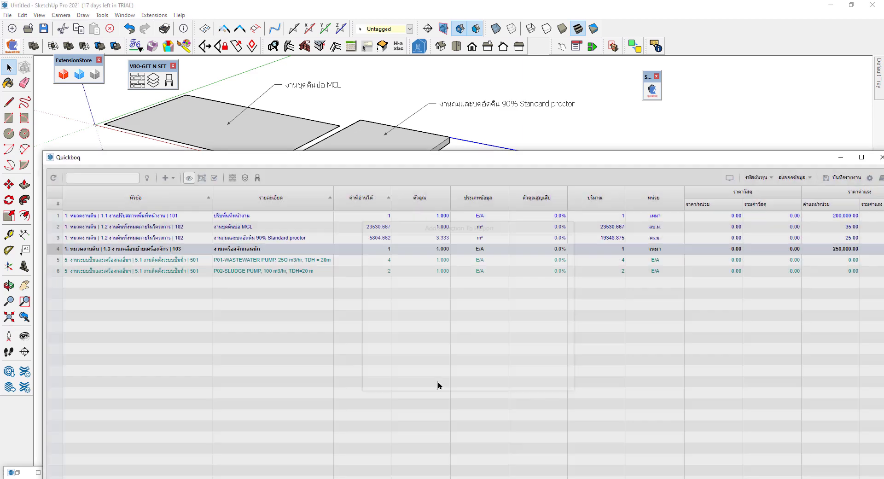
Measure the pipe row in metres (178.89 m) and file it under 4.1 HDPE pipe, 401
click(264, 282)
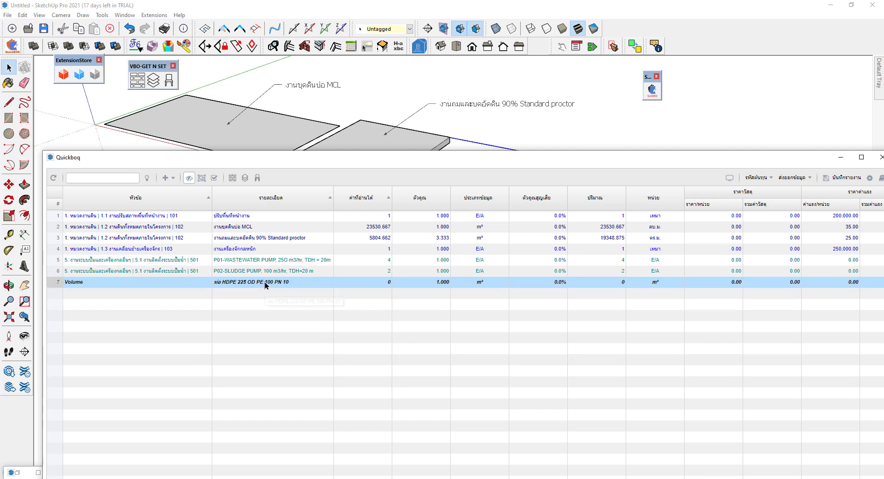
double_click(482, 283)
text(M)
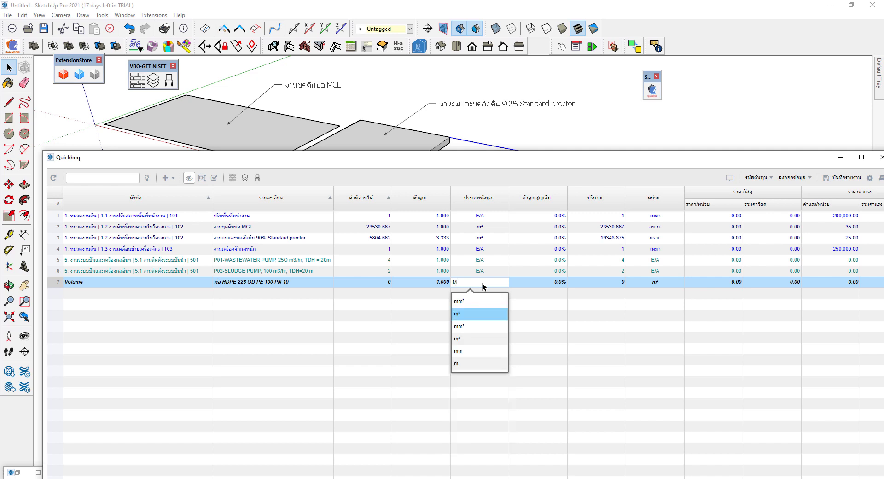
click(458, 363)
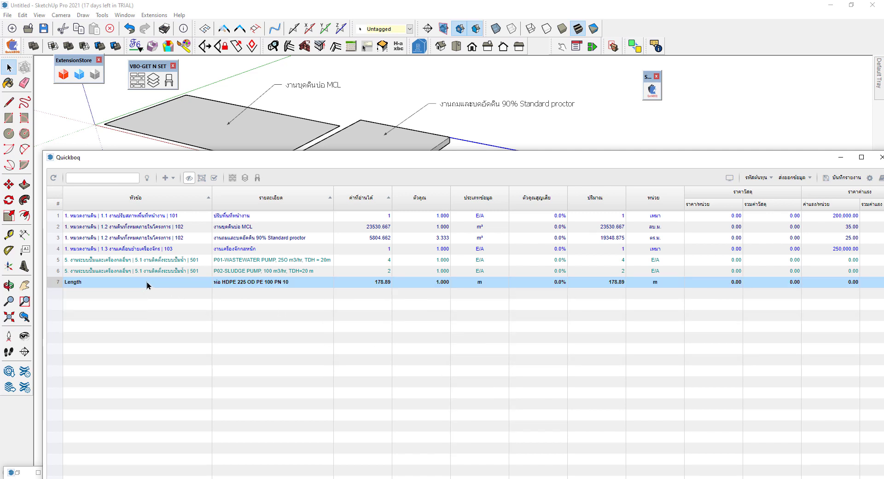
click(103, 282)
click(103, 282)
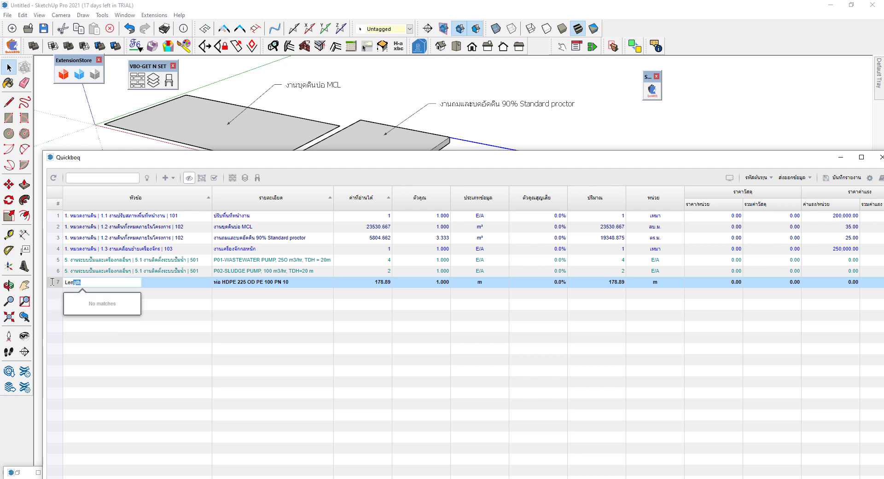
text(HDPE)
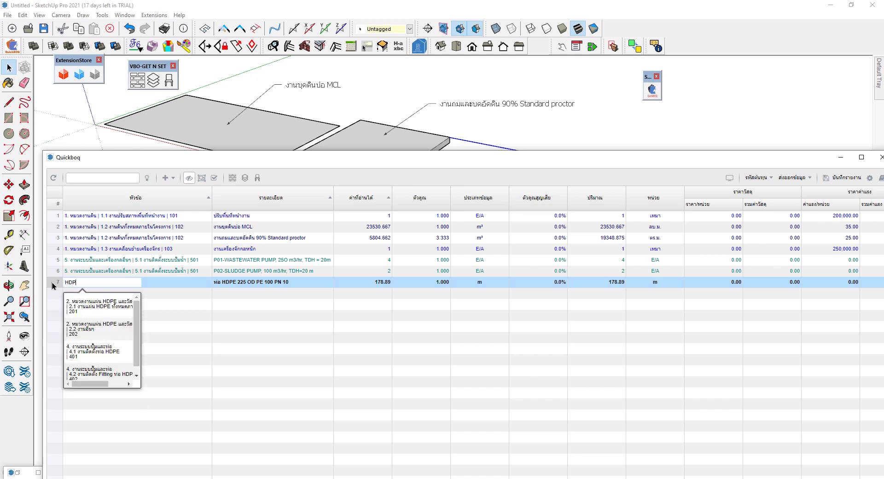
click(111, 354)
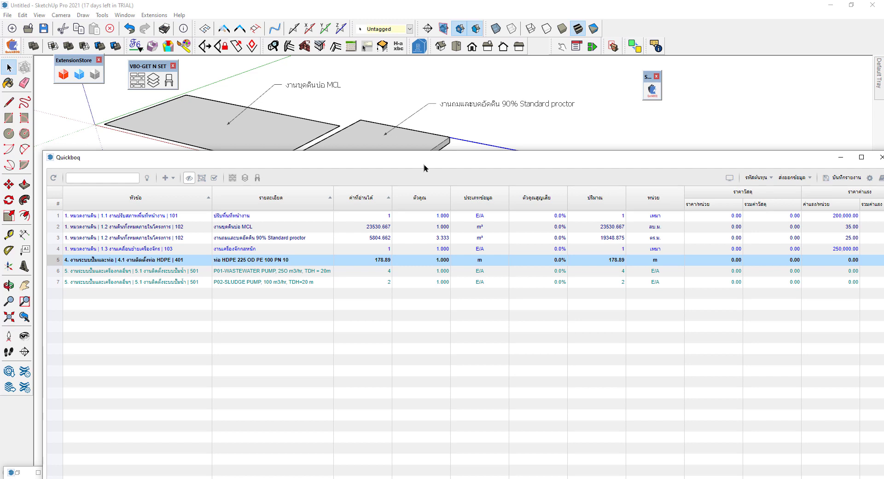
Move the pipe component to a new position in the model
drag(440, 161, 397, 361)
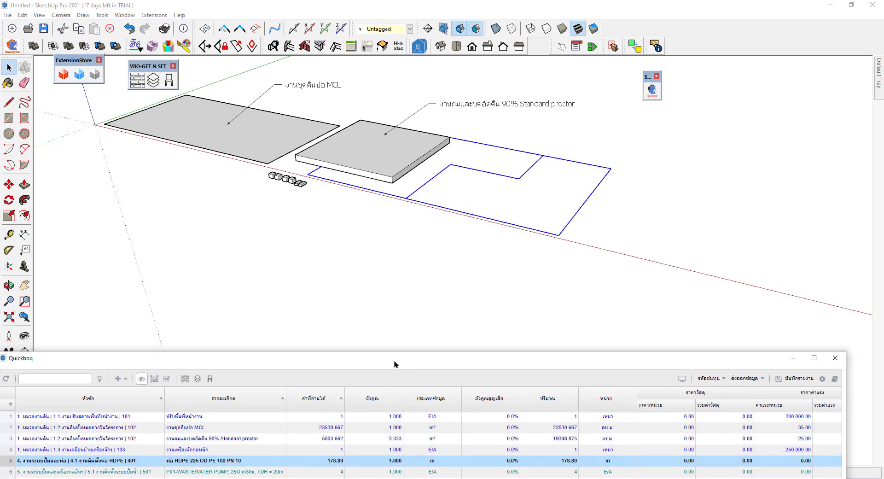
click(415, 197)
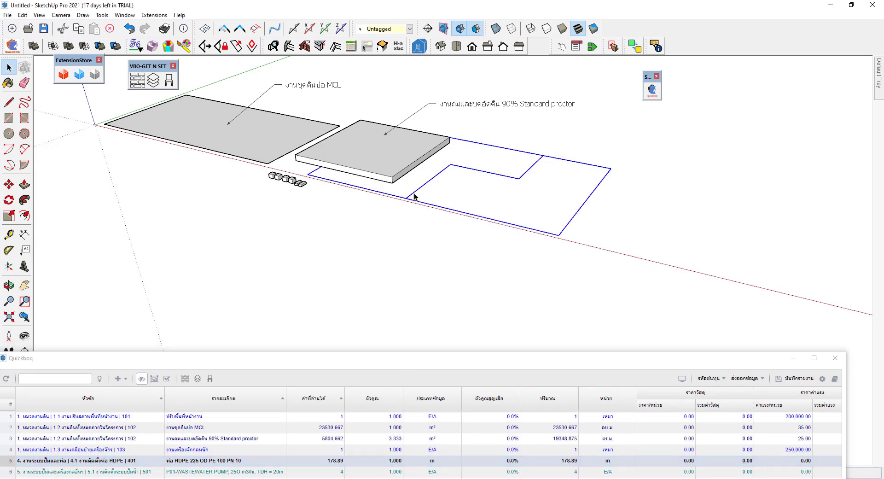
key(m)
scroll(414, 197, down, 2)
click(415, 197)
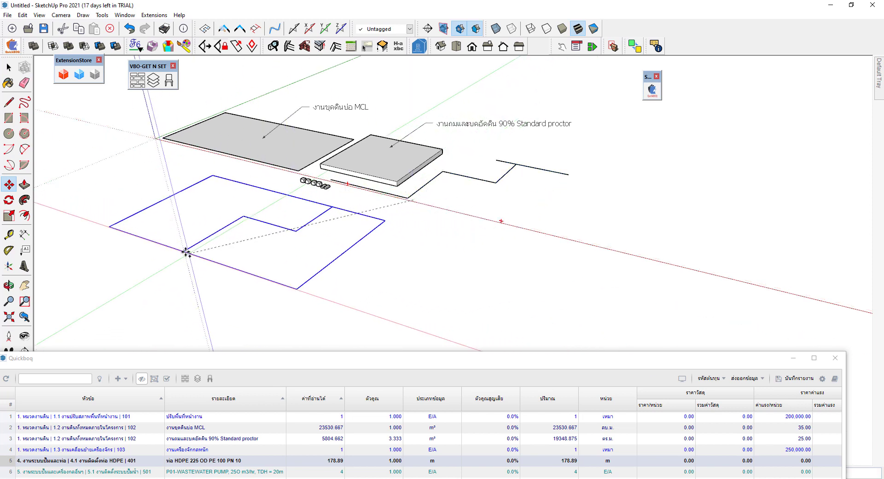
click(176, 247)
key(space)
click(270, 256)
Make the pipe component unique and change its definition name's size to 315
double_click(280, 226)
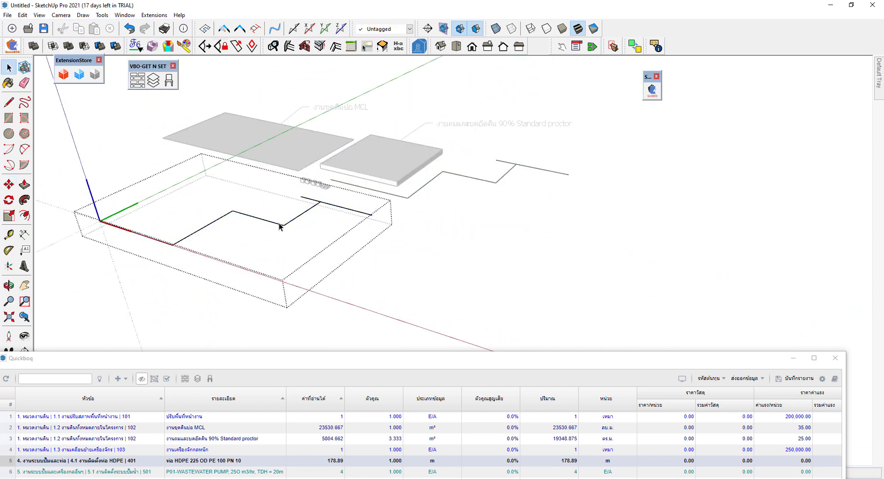
key(l)
key(space)
click(440, 276)
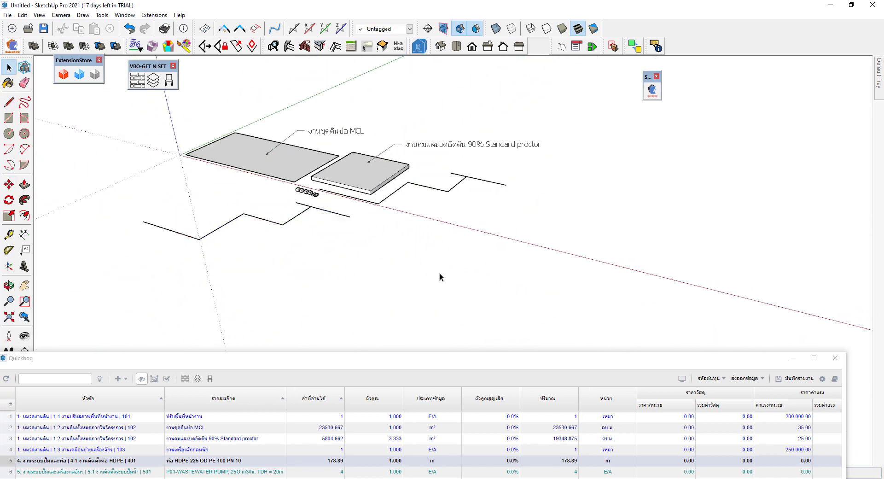
right_click(286, 224)
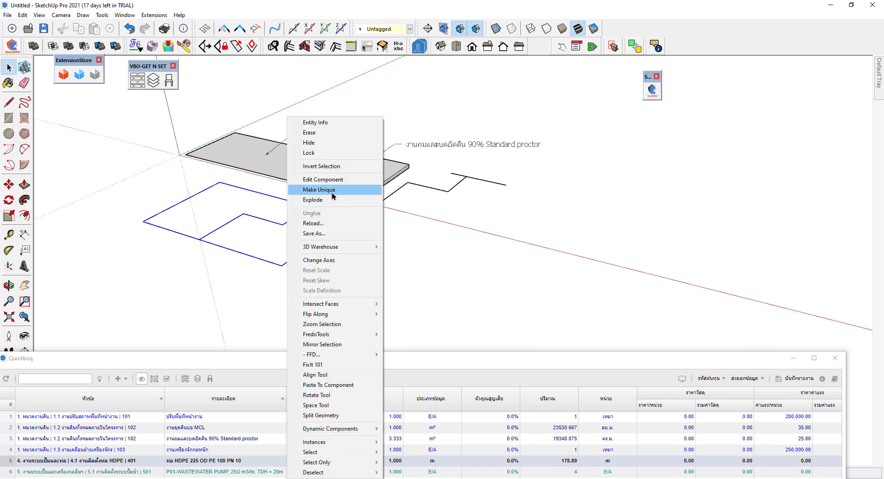
click(332, 191)
right_click(299, 218)
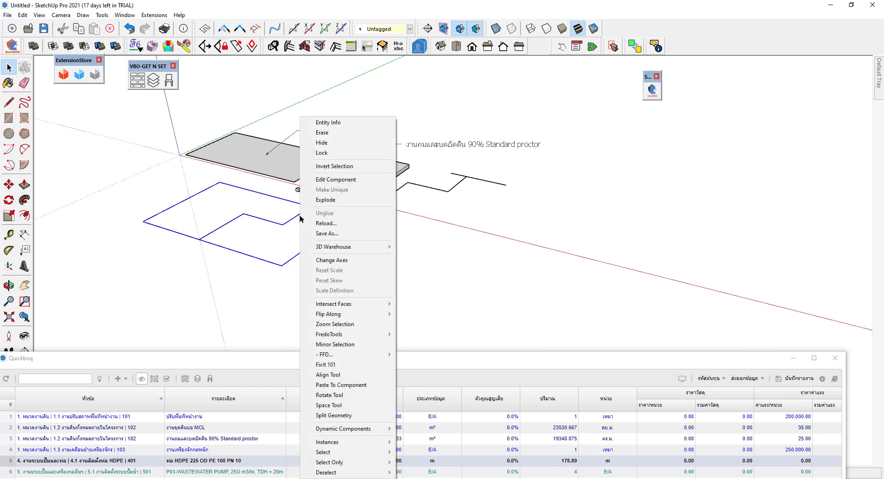
click(317, 121)
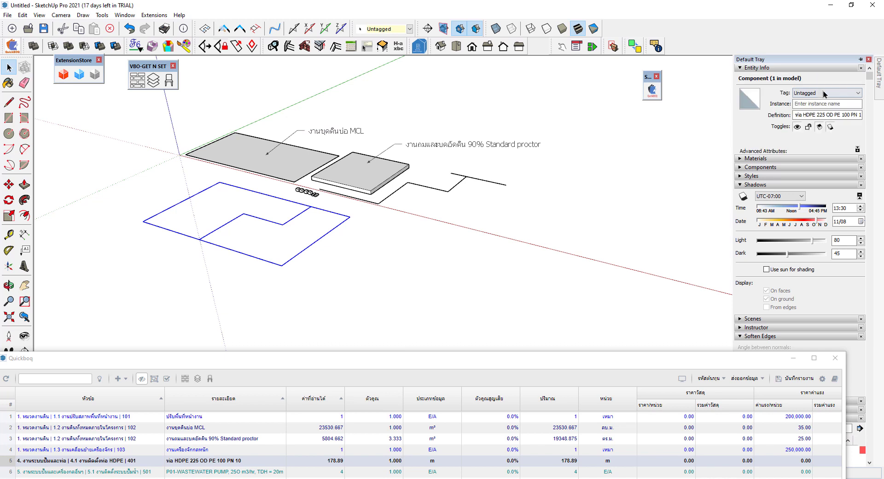
click(825, 114)
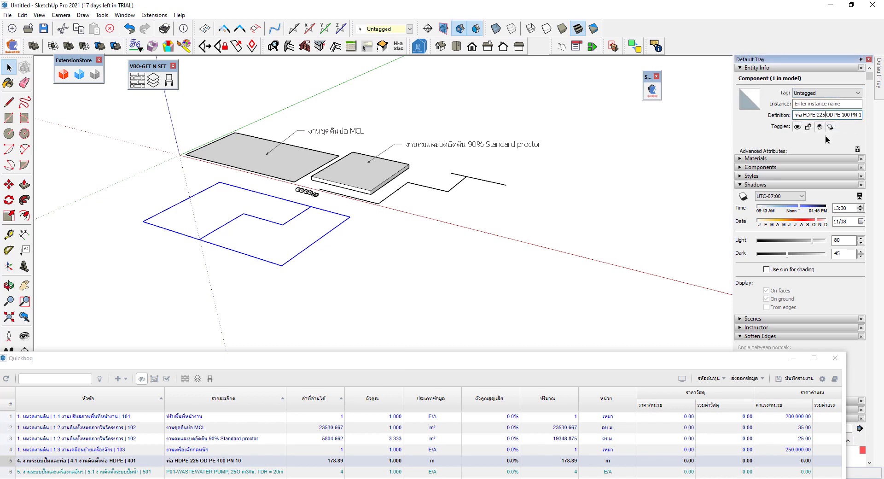
key(BackSpace)
key(BackSpace)
key(BackSpace)
text(31)
text(5)
Inside the pipe component, draw a zigzag line run to the excavation box's far side
click(485, 250)
double_click(286, 223)
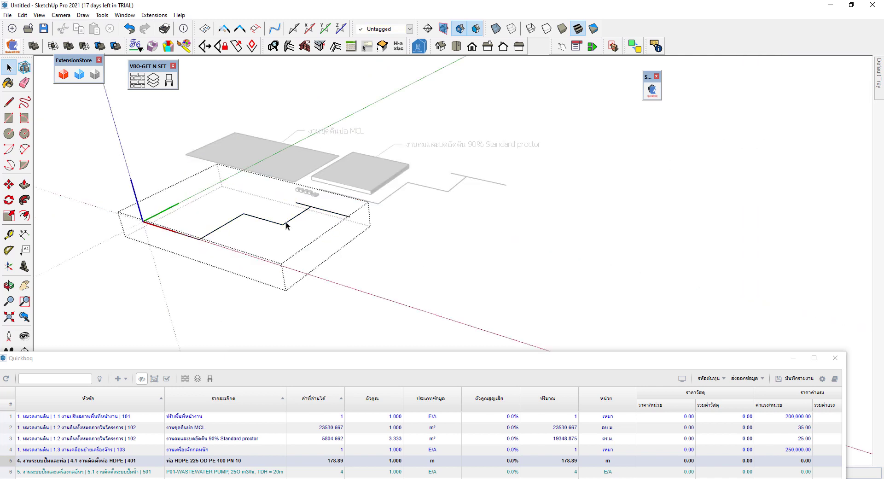
middle_drag(286, 224, 299, 226)
key(l)
click(283, 224)
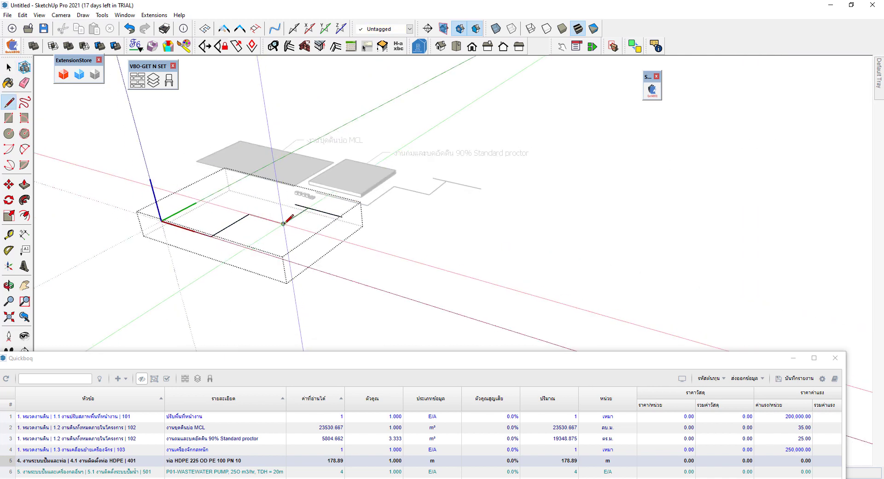
click(328, 242)
click(326, 223)
click(381, 238)
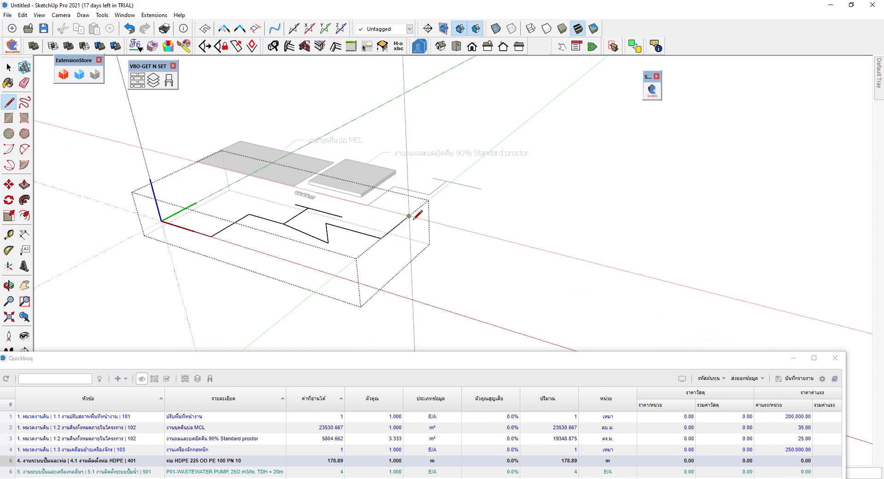
click(409, 216)
click(411, 269)
click(446, 238)
click(509, 253)
Exit the component, select it, and bring the Quickboq window up over the model
key(space)
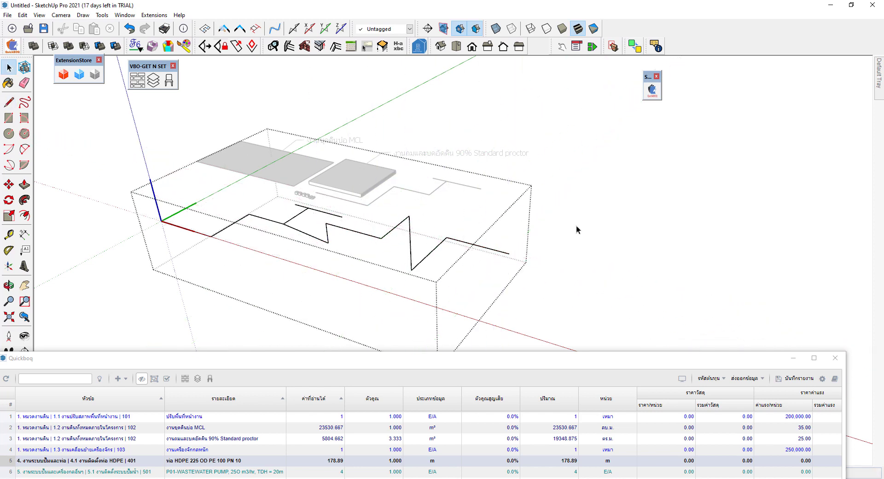
click(577, 229)
click(399, 225)
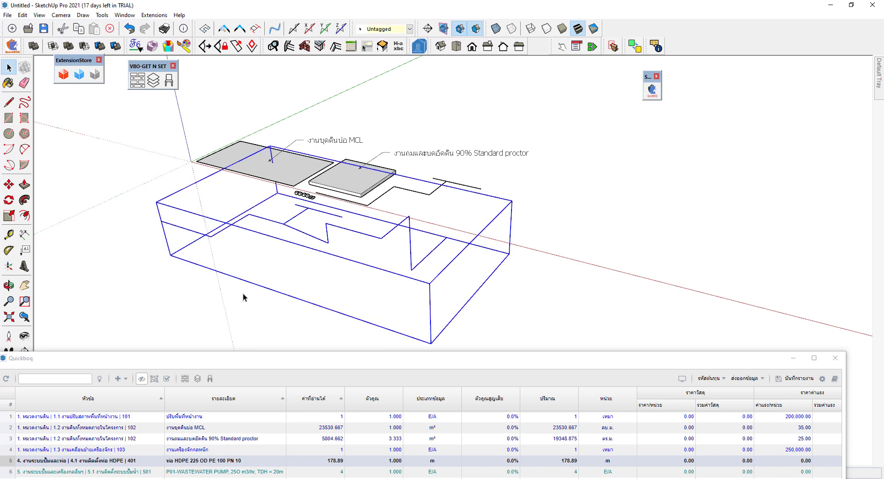
drag(211, 357, 283, 230)
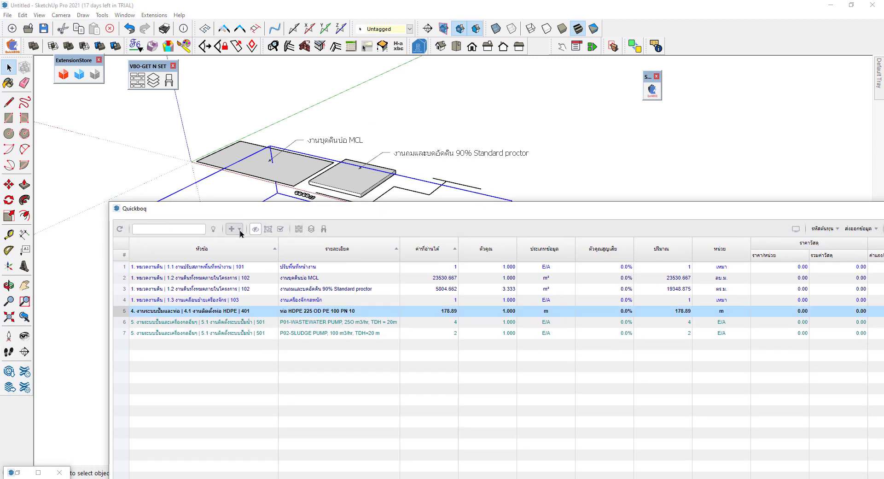
Add the selected pipe to the report with the HDPE definition, creating row 6
click(239, 229)
click(259, 286)
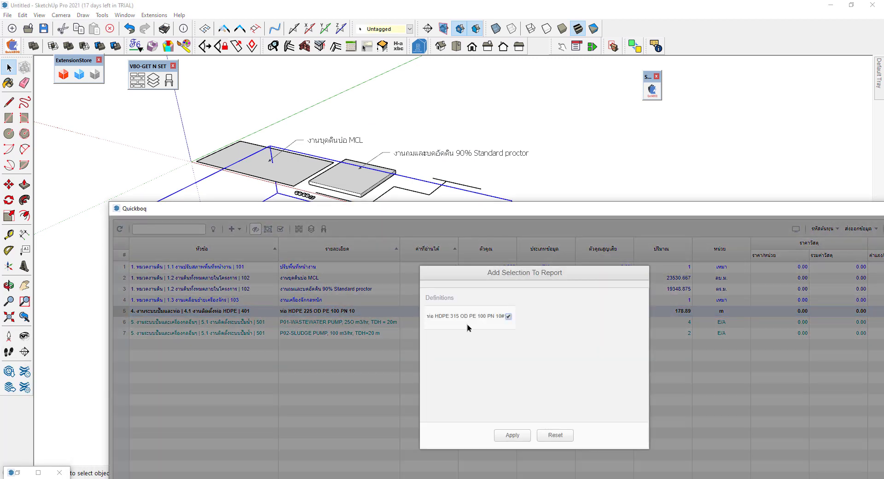
click(509, 436)
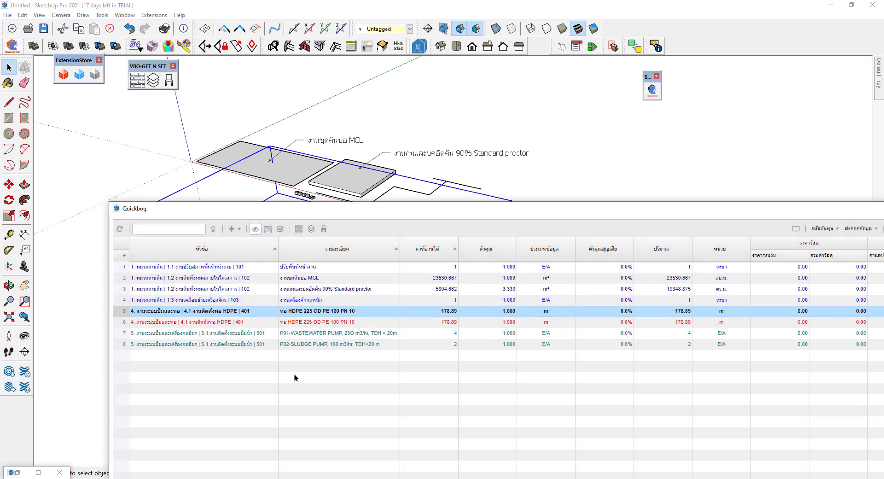
click(241, 325)
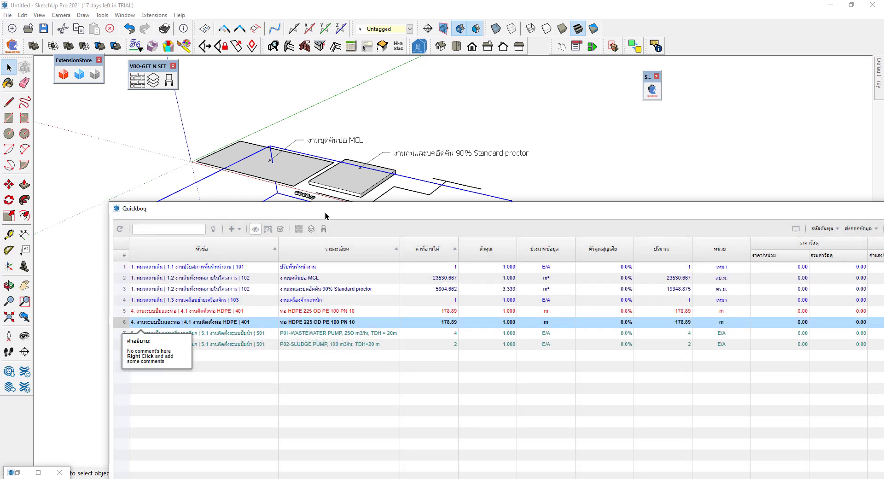
drag(325, 208, 340, 268)
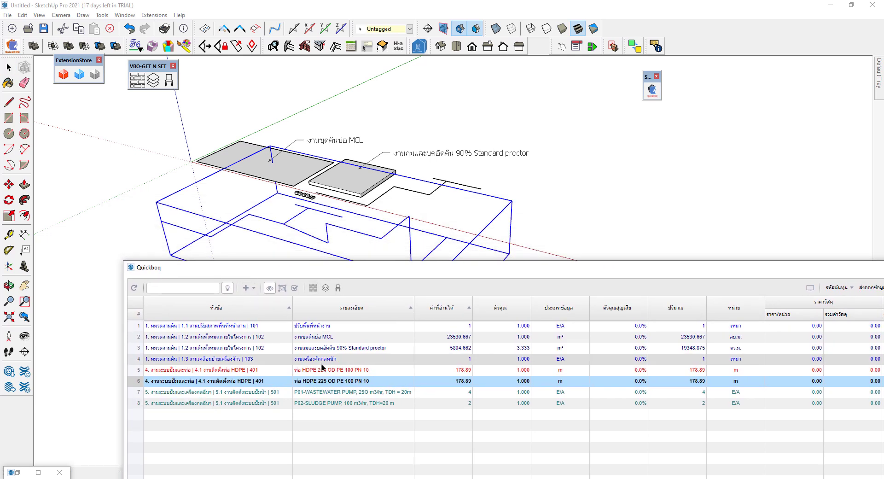
Refresh the Quickboq quantities and compare pipe rows 5 and 6 in the model
click(324, 370)
click(602, 193)
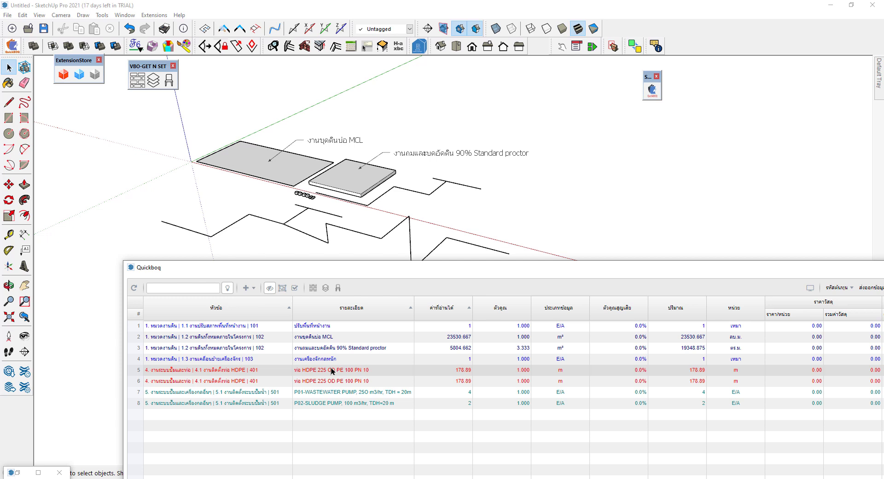
click(134, 288)
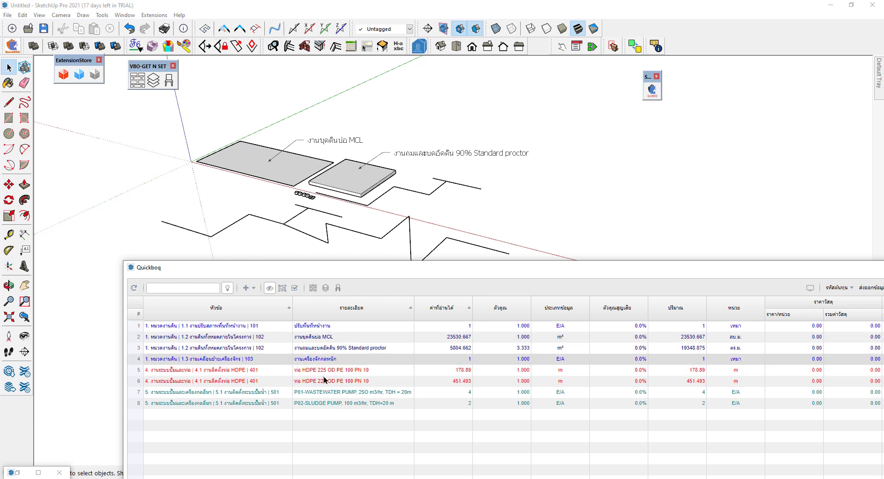
click(325, 381)
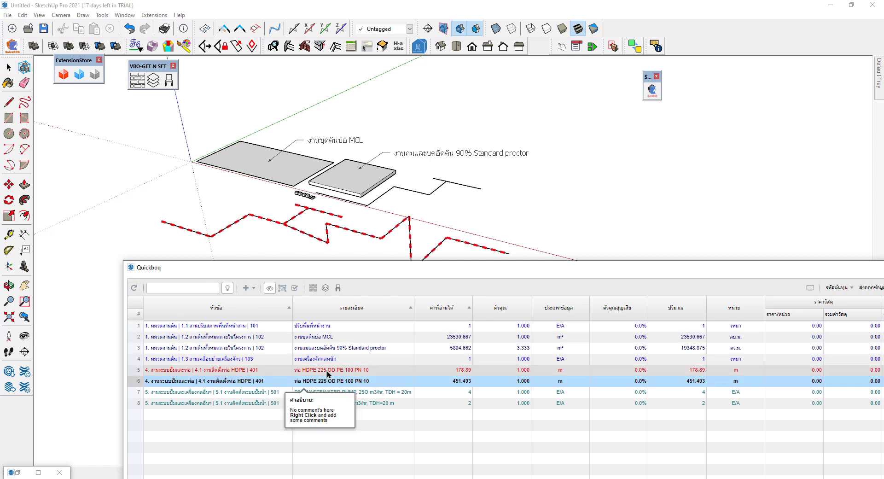
click(330, 372)
click(325, 380)
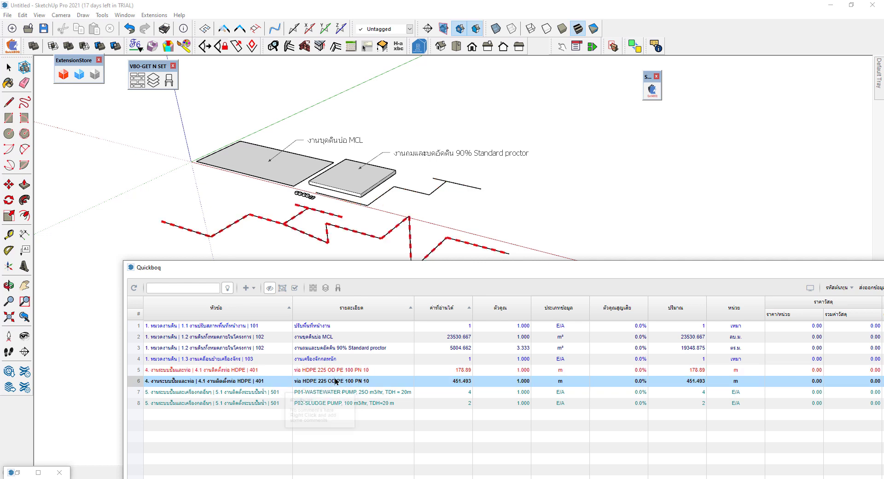
Change row 6's description from 225 to HDPE 315 OD PE 100 PN 10
double_click(324, 380)
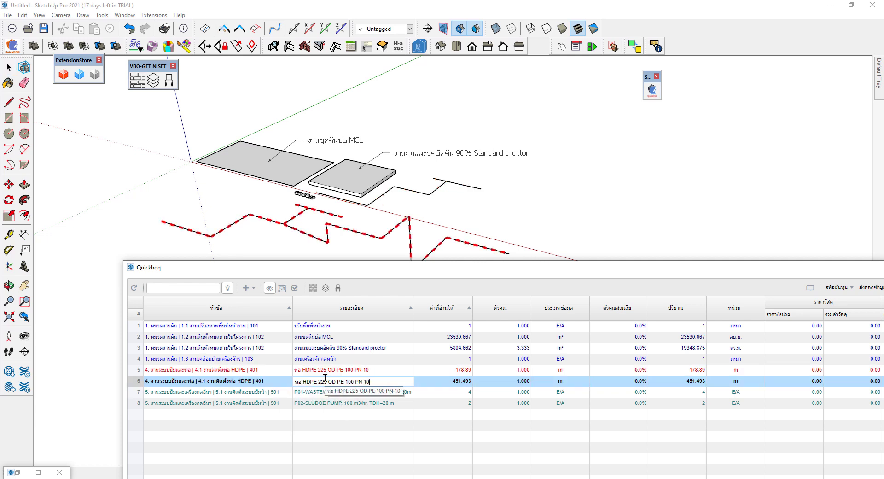
key(BackSpace)
key(BackSpace)
key(BackSpace)
text(3)
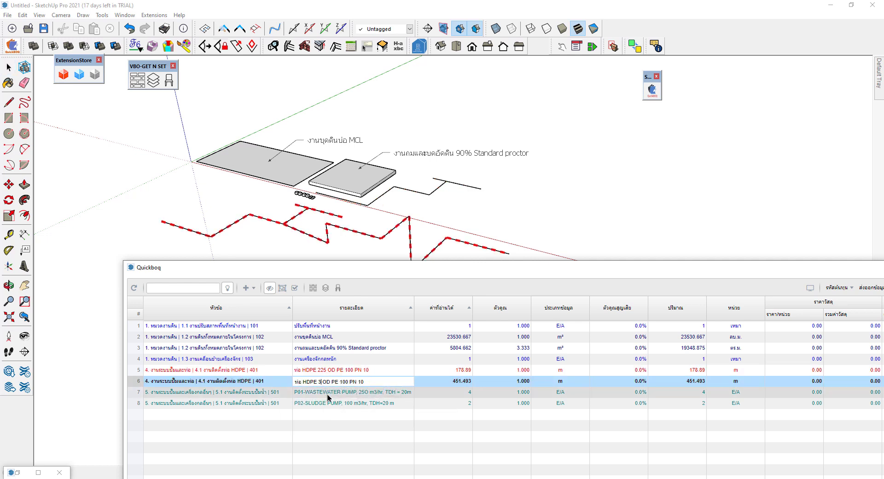
text(15)
key(Return)
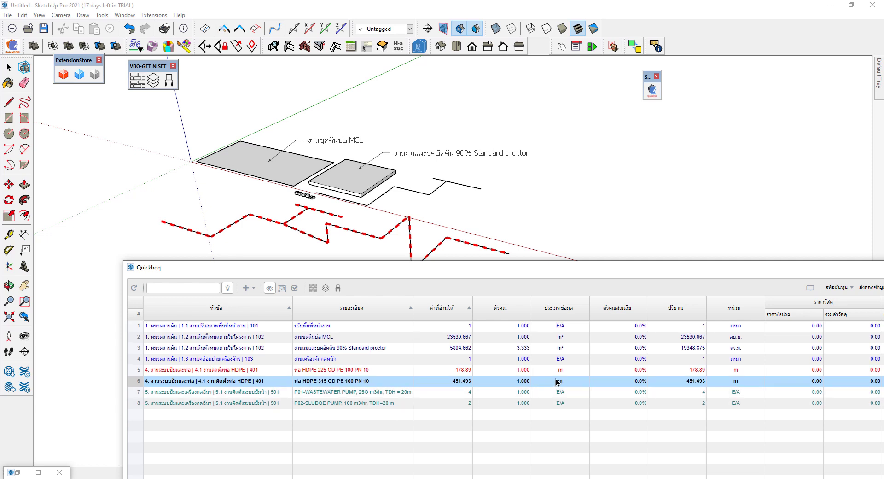
Set the unit of both HDPE pipe rows to the Thai metre unit ม
click(742, 371)
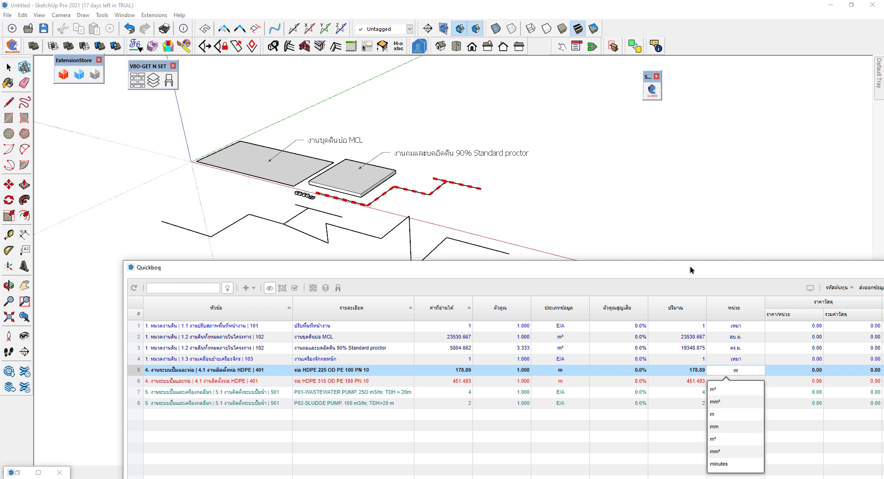
drag(690, 270, 522, 241)
drag(587, 342, 547, 341)
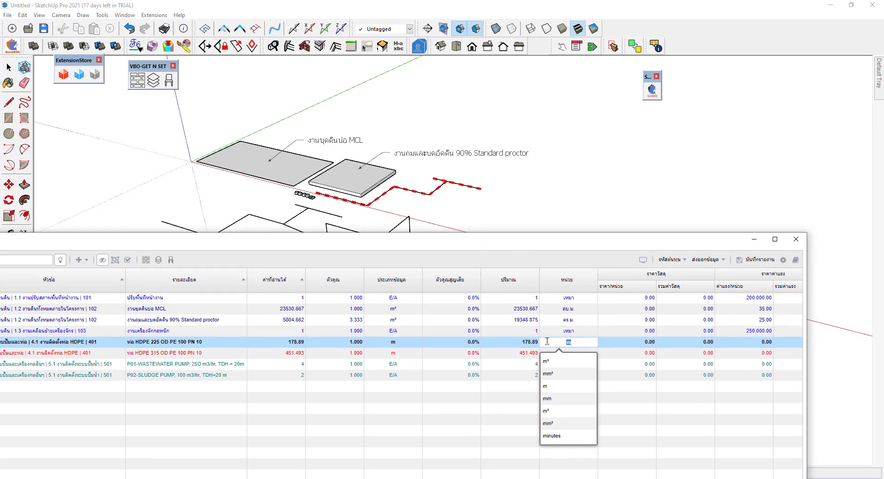
text(ม)
key(BackSpace)
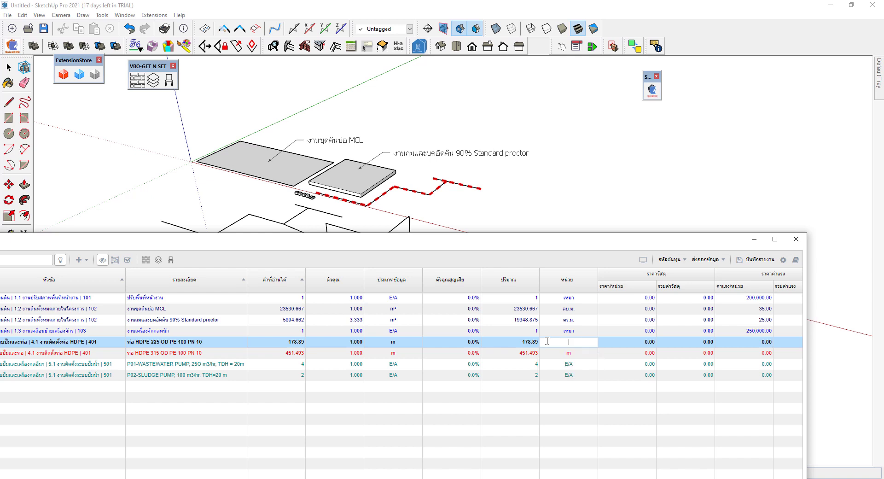
text(ม.)
key(Return)
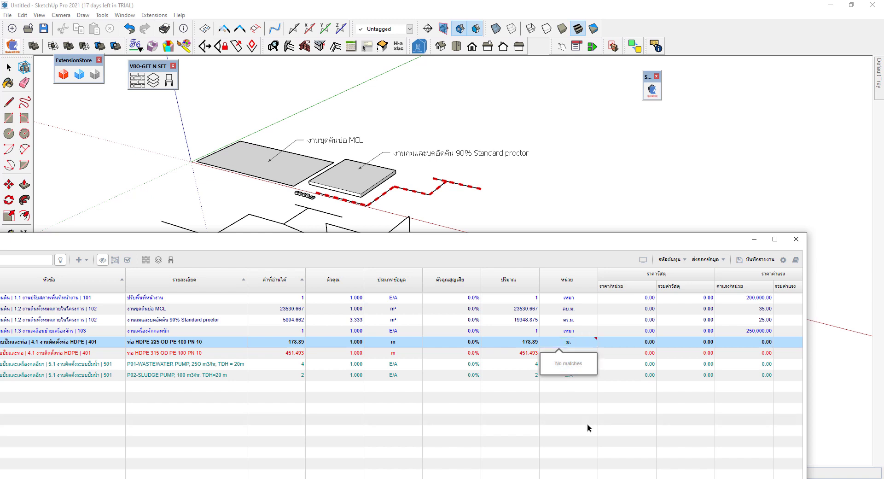
click(574, 353)
double_click(573, 353)
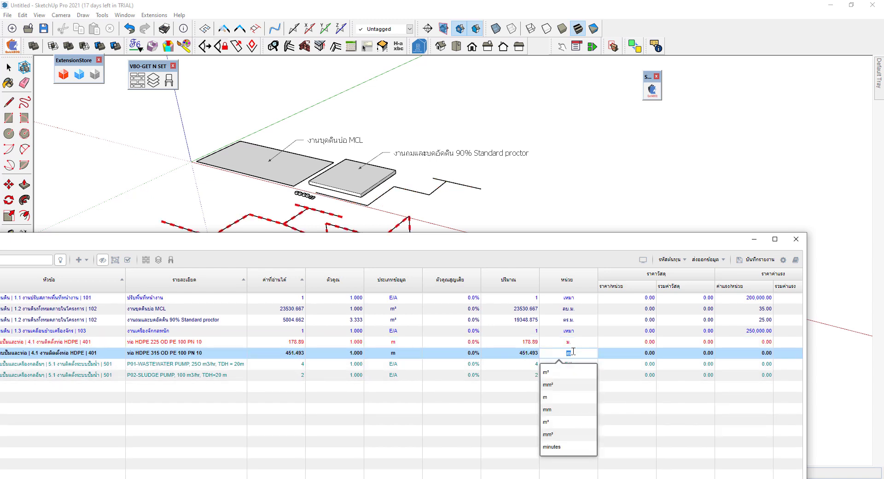
text(ม.)
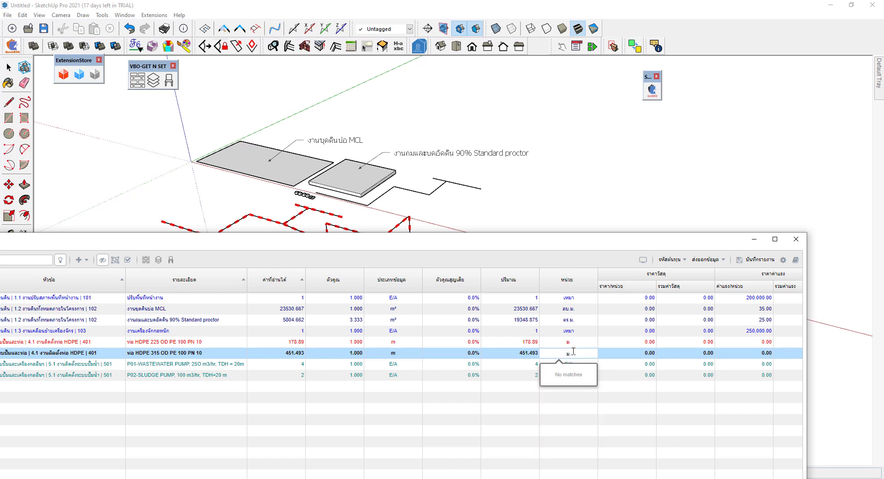
key(Return)
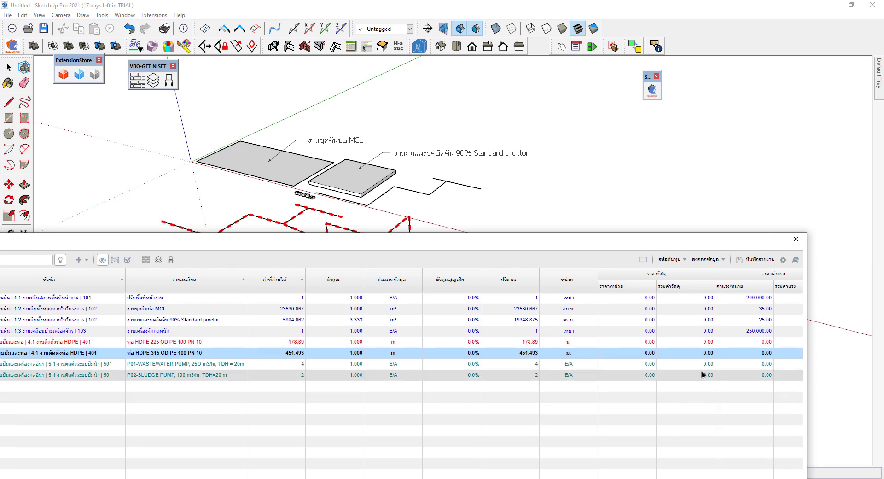
Give the HDPE 225 and 315 pipes material unit prices of 650 and 1,250
drag(807, 372, 836, 368)
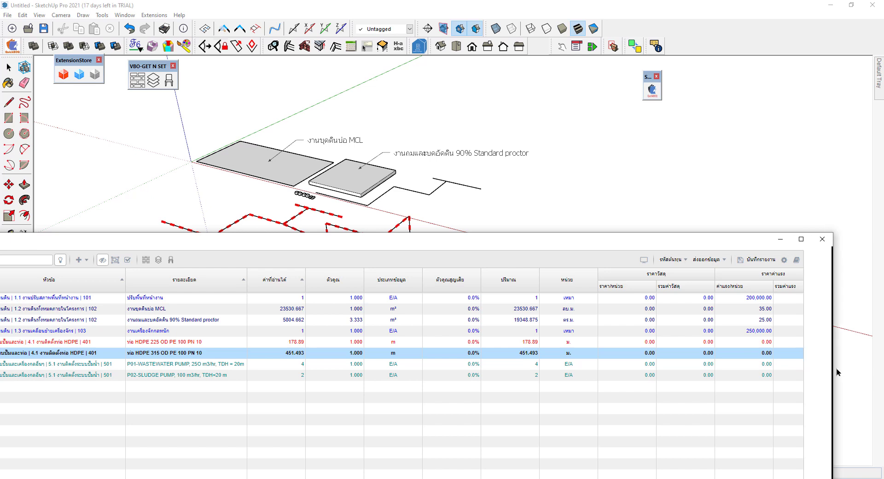
click(647, 342)
click(647, 342)
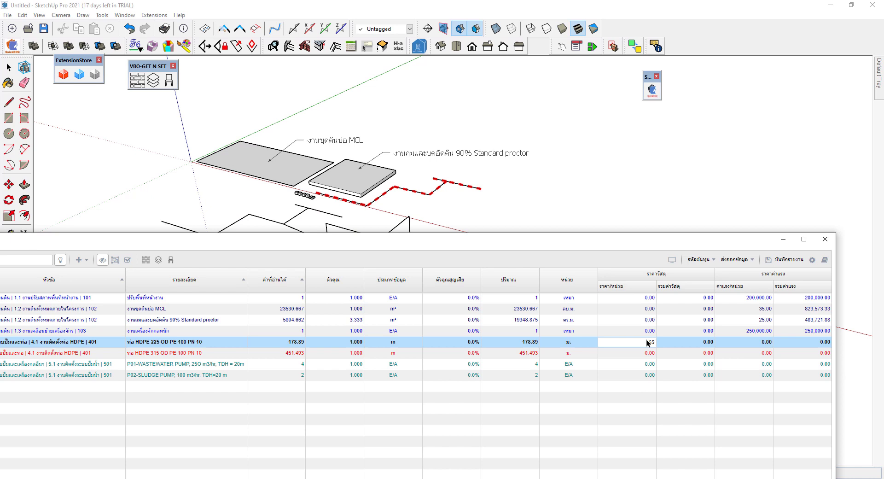
key(Return)
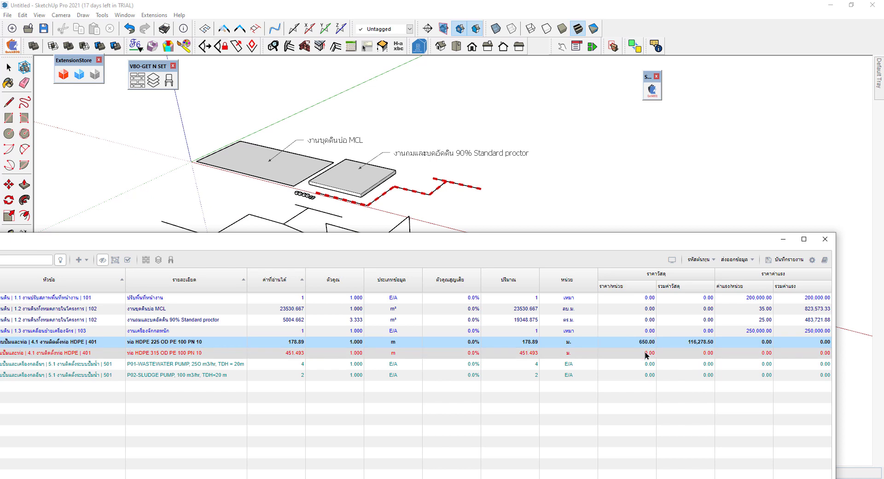
click(647, 354)
click(647, 354)
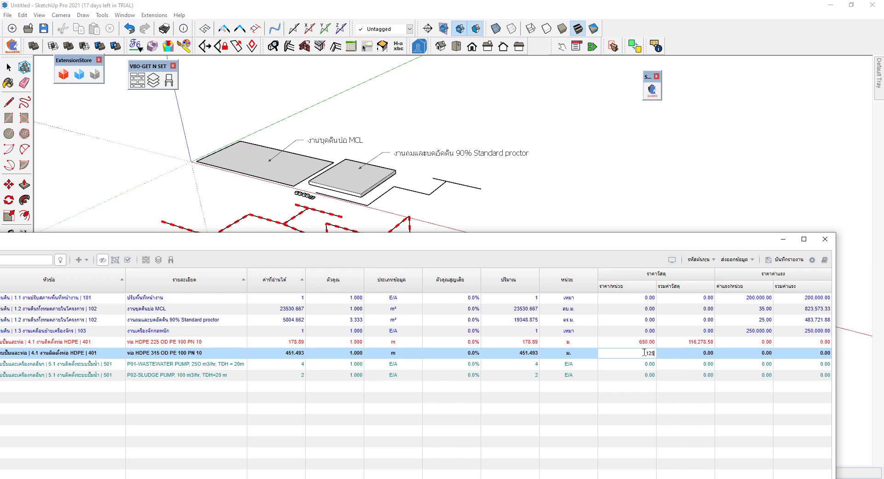
text(0)
key(Return)
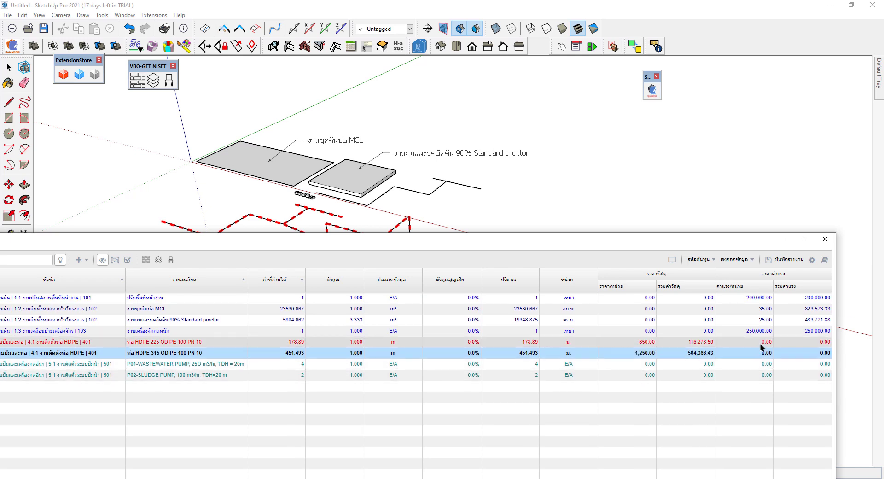
Set labour unit rates of 180 for HDPE 225 and 400 for HDPE 315
click(760, 343)
click(760, 343)
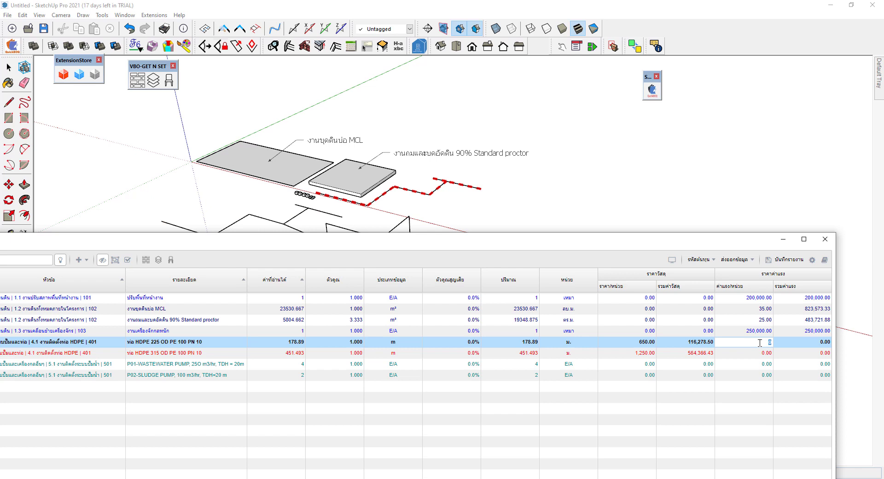
text(0)
key(Return)
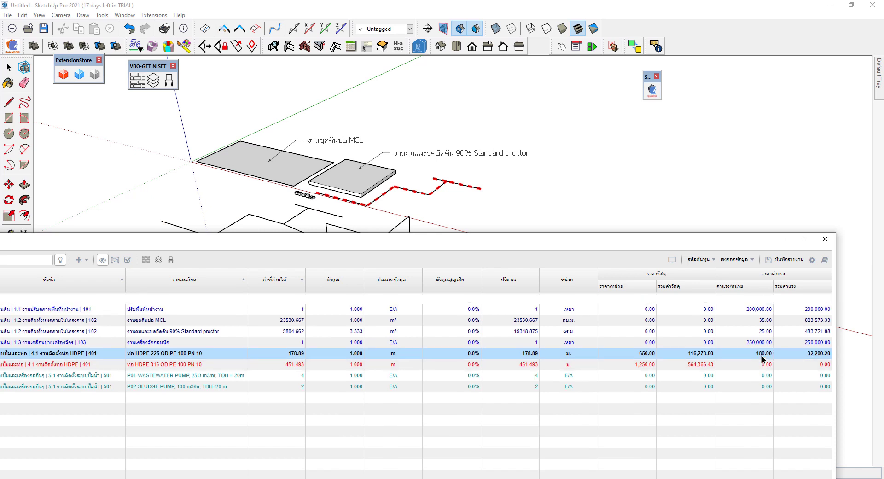
click(763, 353)
click(763, 353)
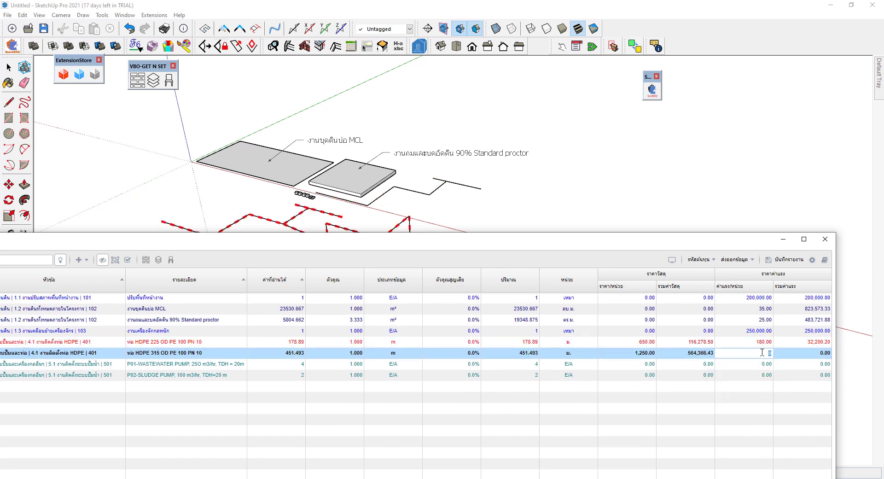
key(Return)
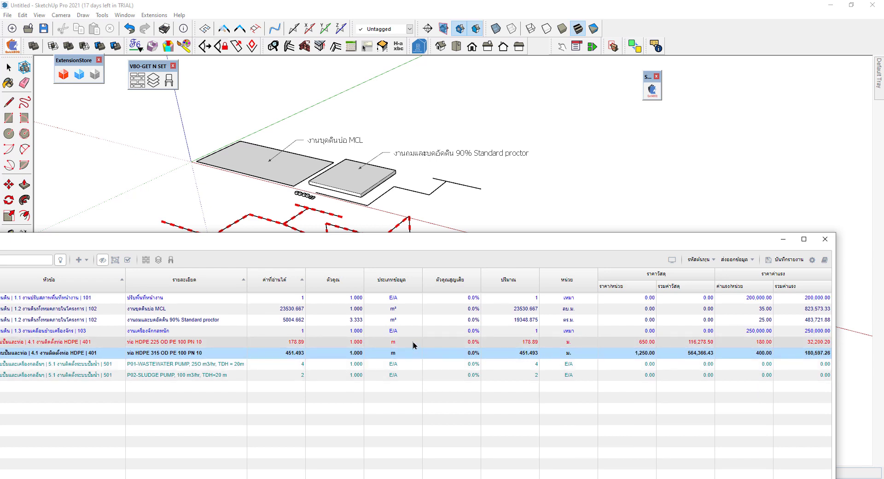
Enter a 10% loss factor for both HDPE pipe rows
click(475, 343)
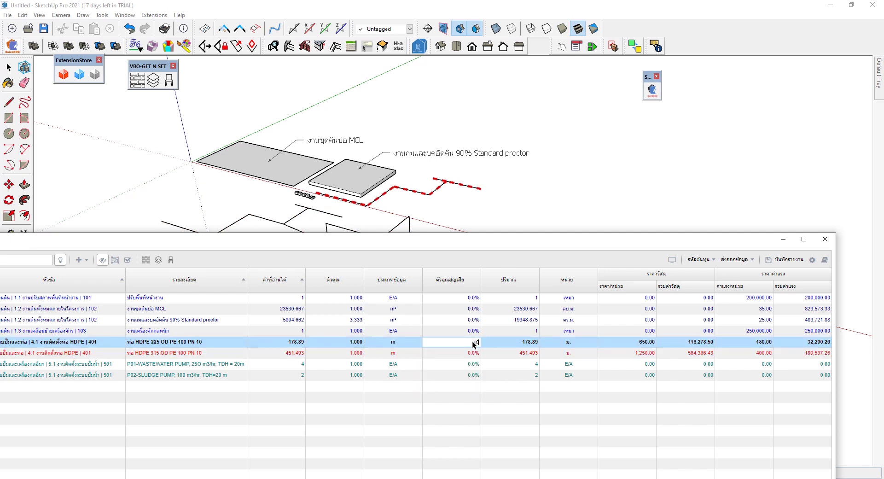
key(Return)
click(470, 353)
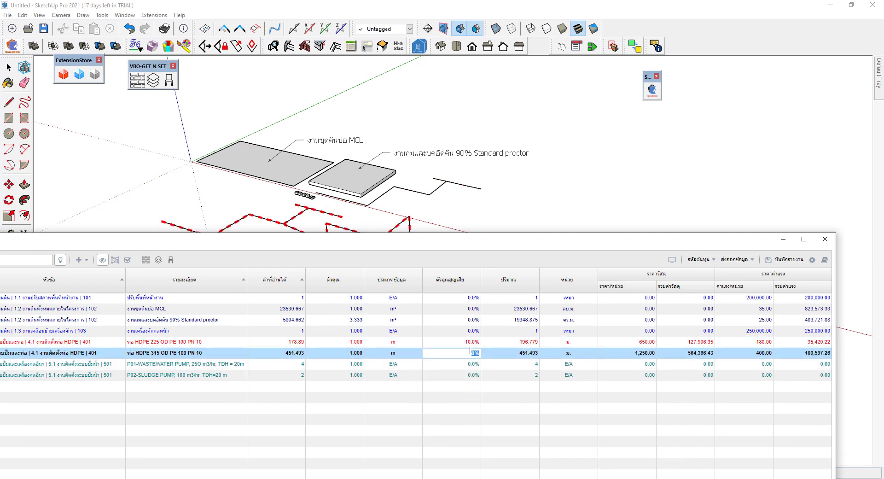
text(10)
key(Return)
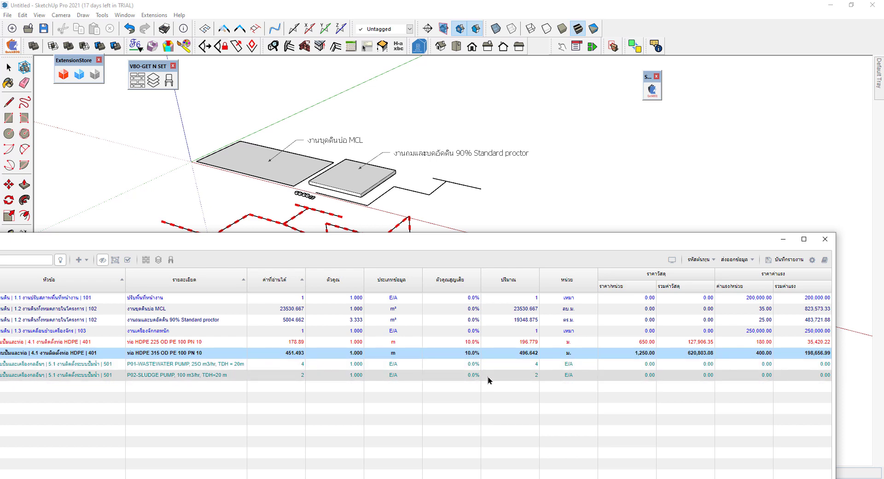
Change the P01 and P02 pump units from E/A to ชุด
click(578, 363)
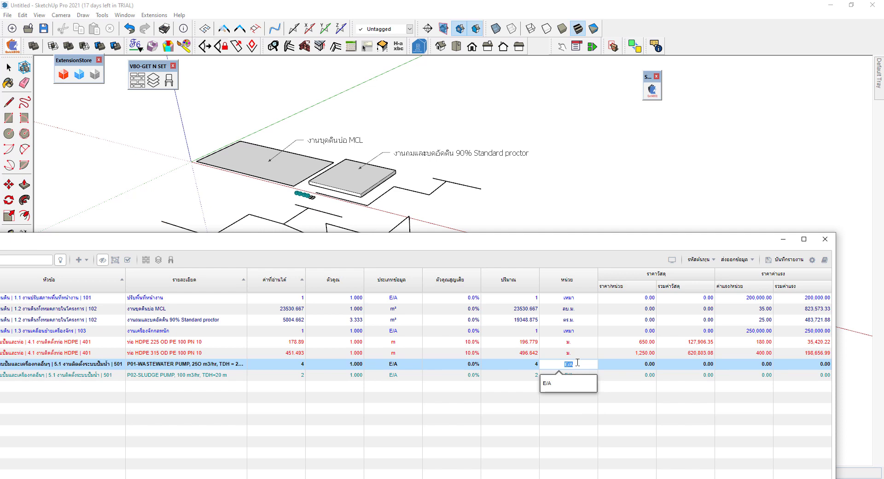
text(ชุด)
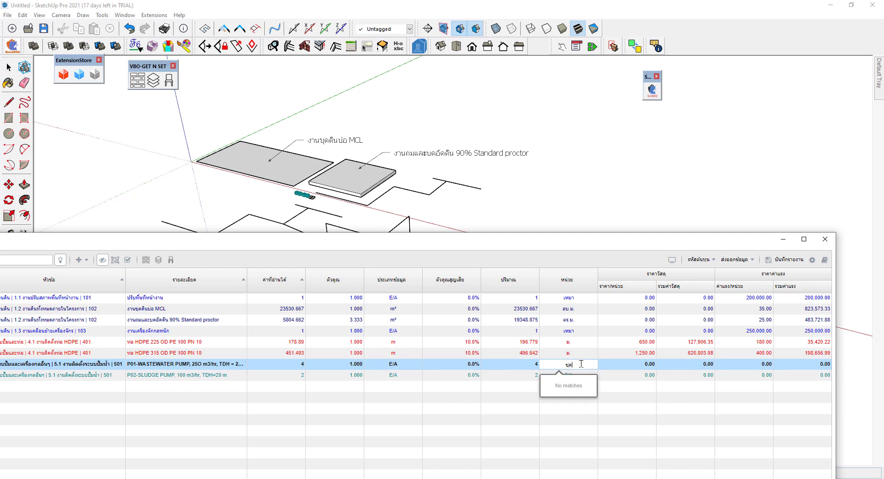
drag(581, 364, 561, 361)
key(ctrl+c)
click(666, 411)
click(578, 375)
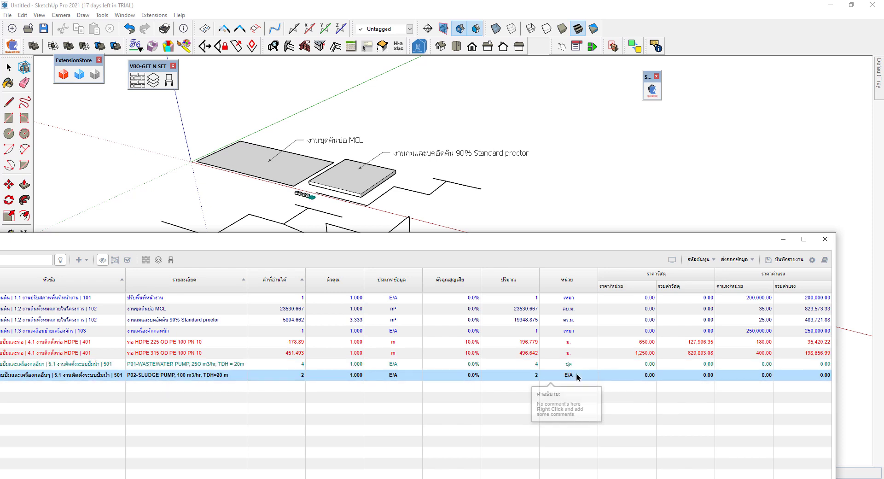
key(ctrl+v)
click(678, 426)
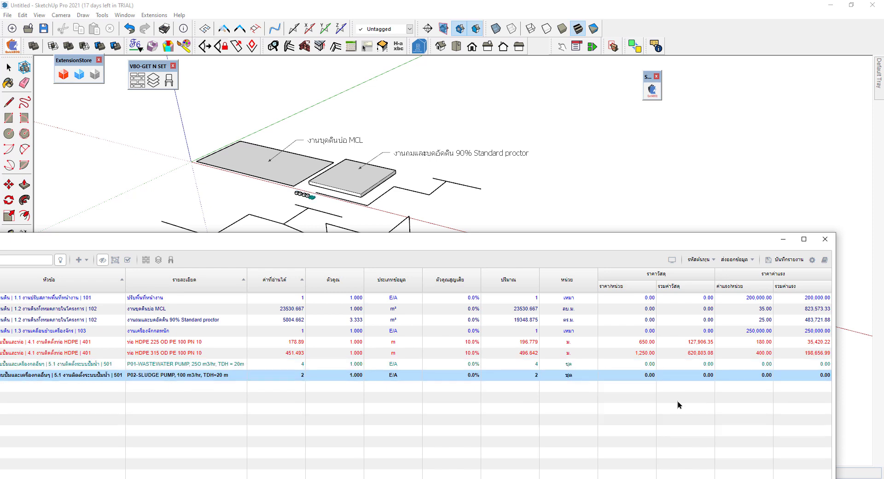
Price the P01 pump at 80,000 and the P02 pump at 10,000 material per unit
click(646, 365)
text(8)
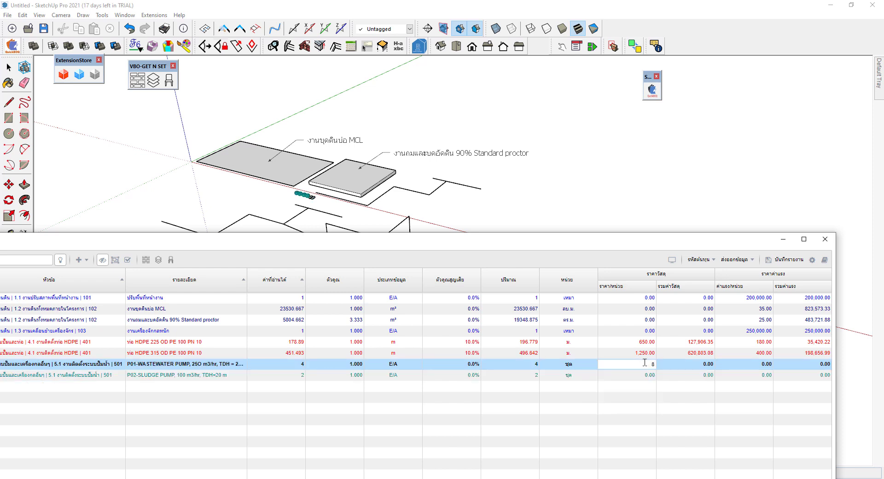
text(0000)
click(650, 396)
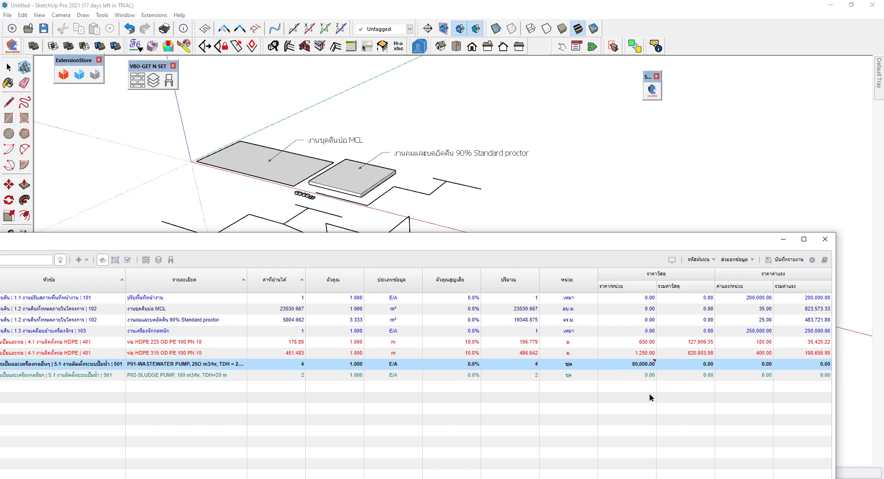
click(645, 377)
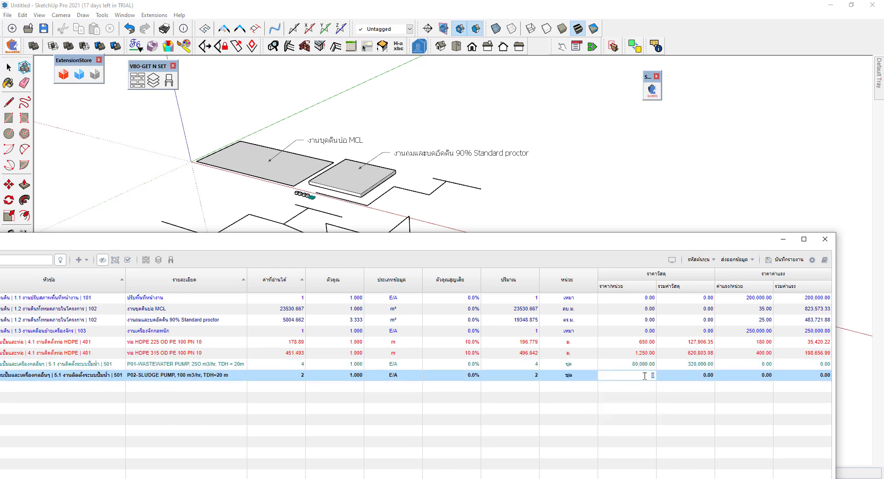
text(0000)
key(Return)
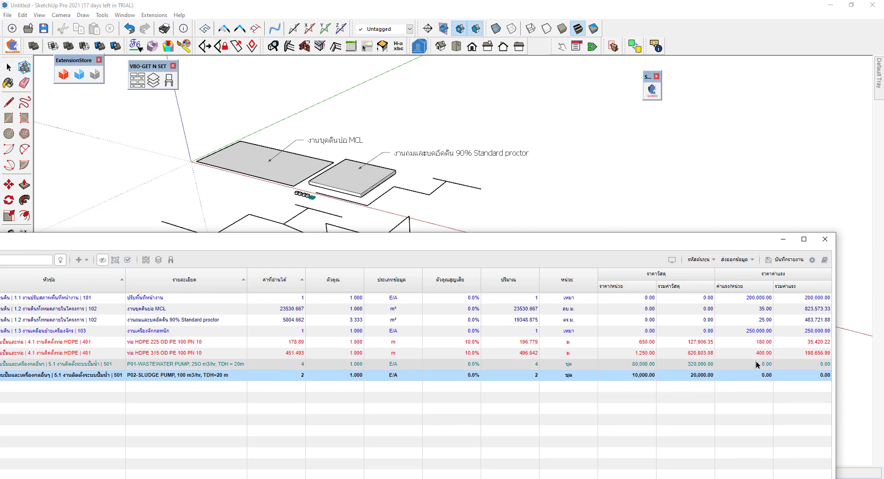
Set a 6,000 labour rate for both the P01 and P02 pumps
click(757, 364)
click(756, 363)
text(8)
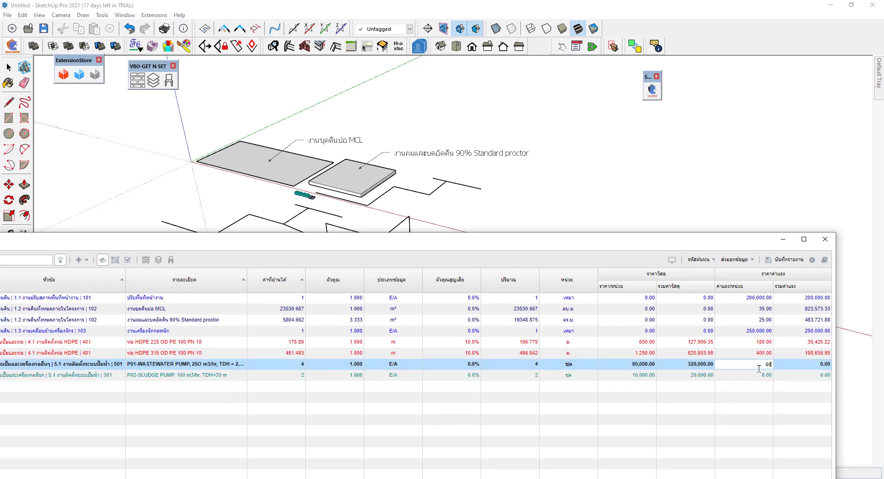
text(00)
key(Return)
click(759, 374)
click(759, 374)
text(6000)
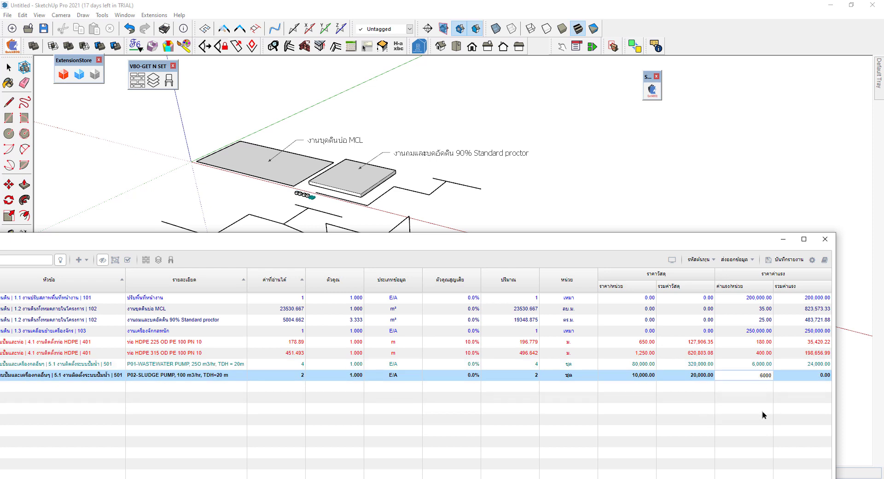
key(Return)
Refresh the BOQ, show the grouped presentation with a widened รายละเอียด column, then export to Excel
drag(416, 236, 539, 211)
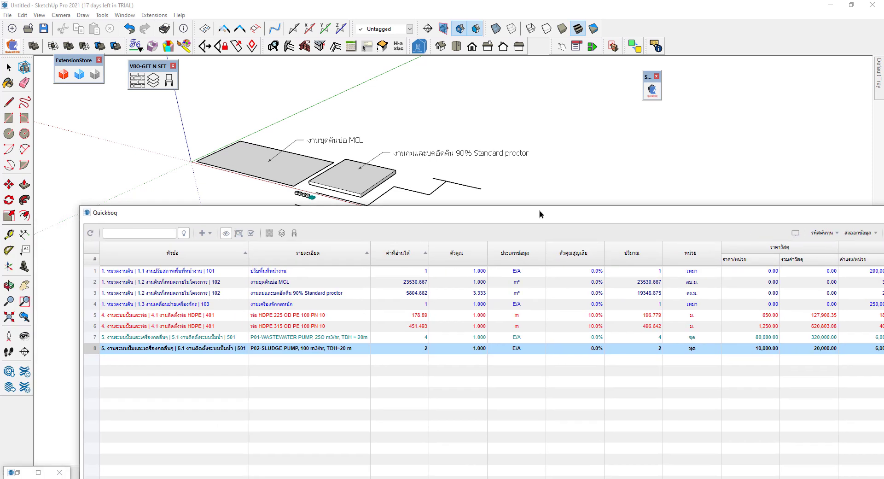
click(93, 232)
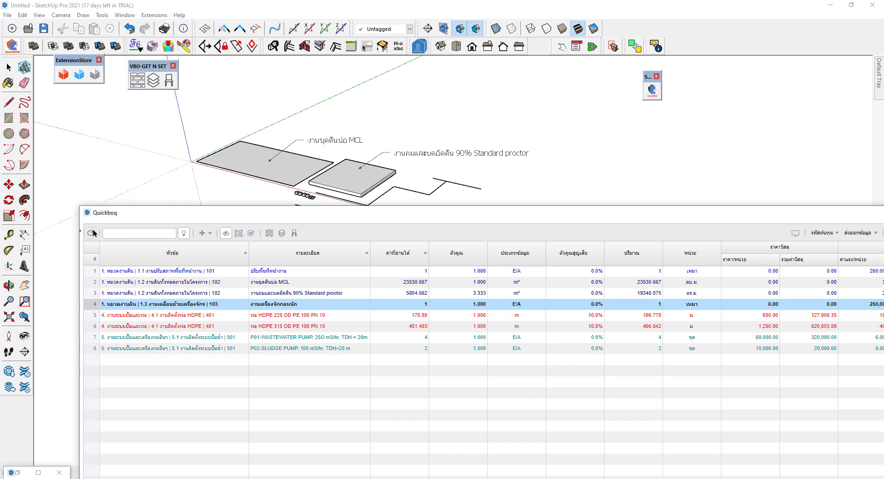
drag(722, 216, 670, 201)
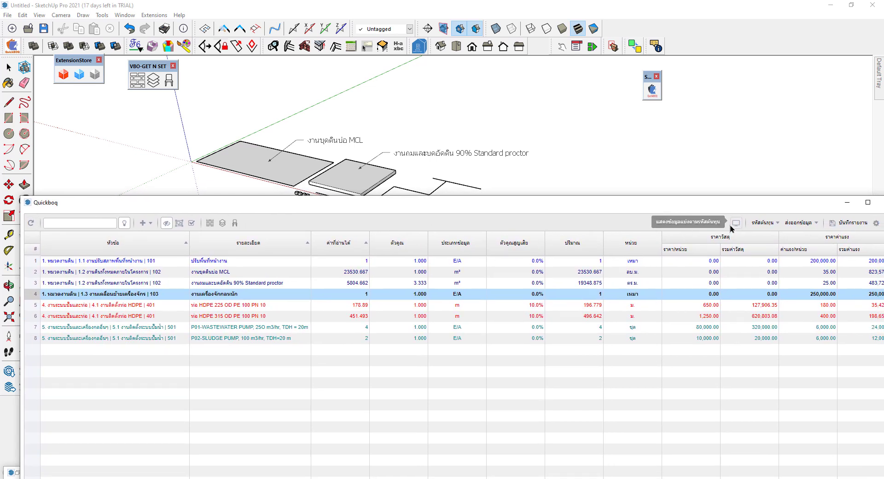
click(735, 223)
drag(494, 203, 474, 98)
double_click(403, 152)
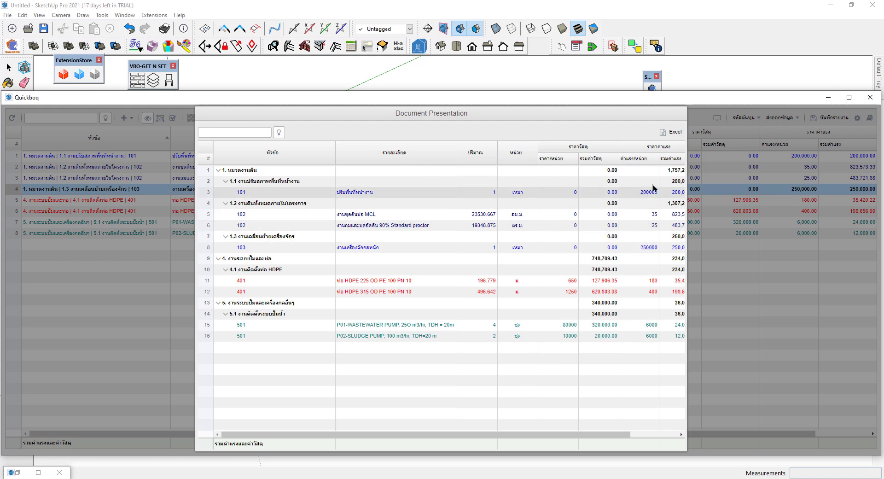
click(664, 134)
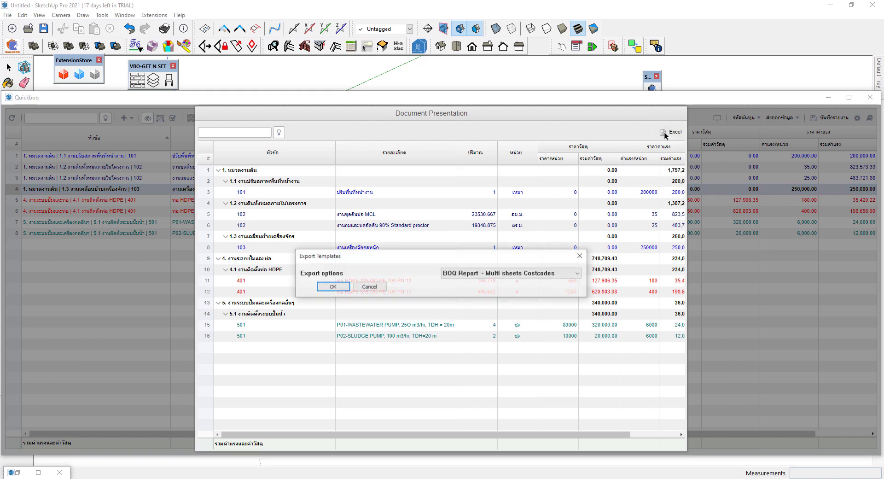
Choose the BOQ Report - Multi sheets Costcodes template and accept the project information
click(521, 275)
click(506, 305)
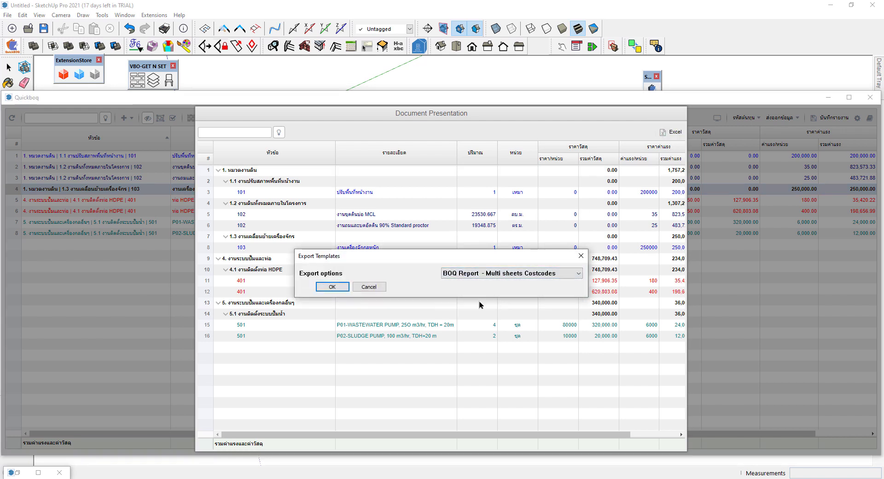
click(329, 287)
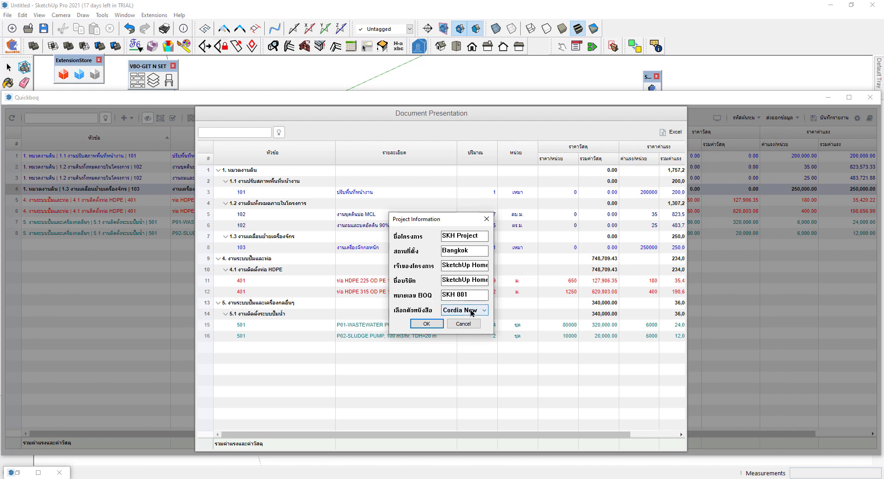
click(430, 324)
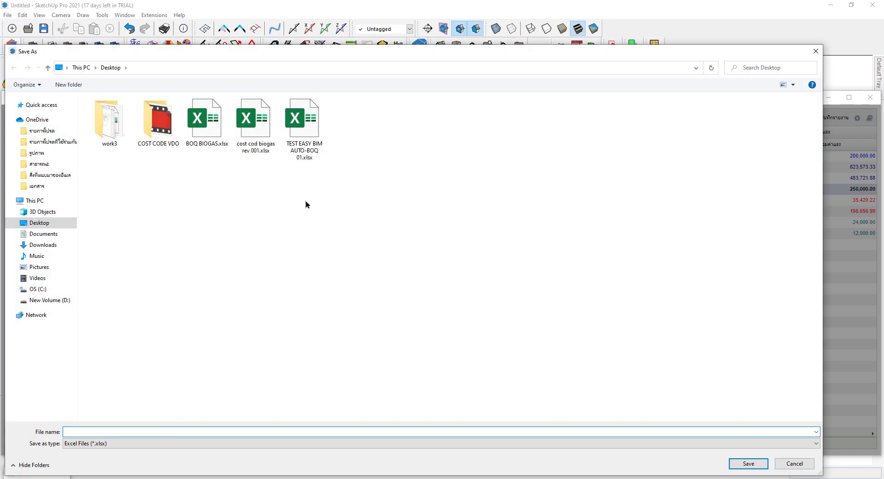
Save the export to the Desktop as TEST EASY BIM AUTO-BOQ 02.xlsx
click(313, 121)
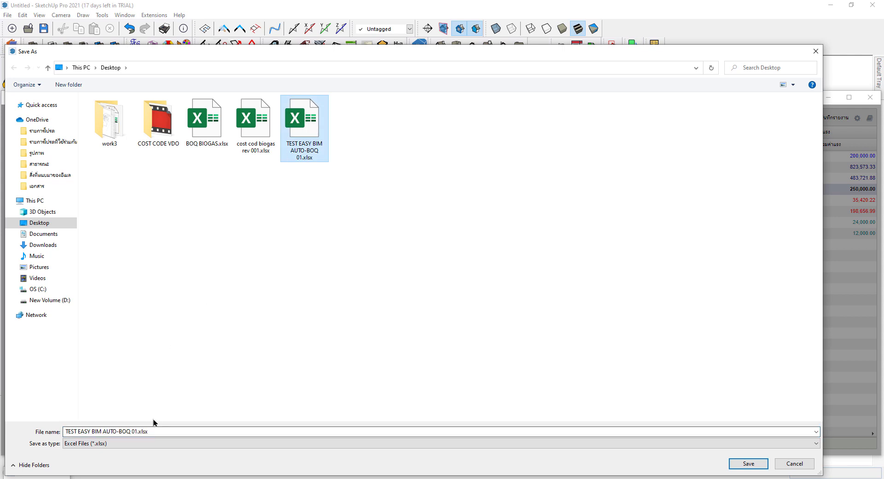
click(134, 431)
click(137, 432)
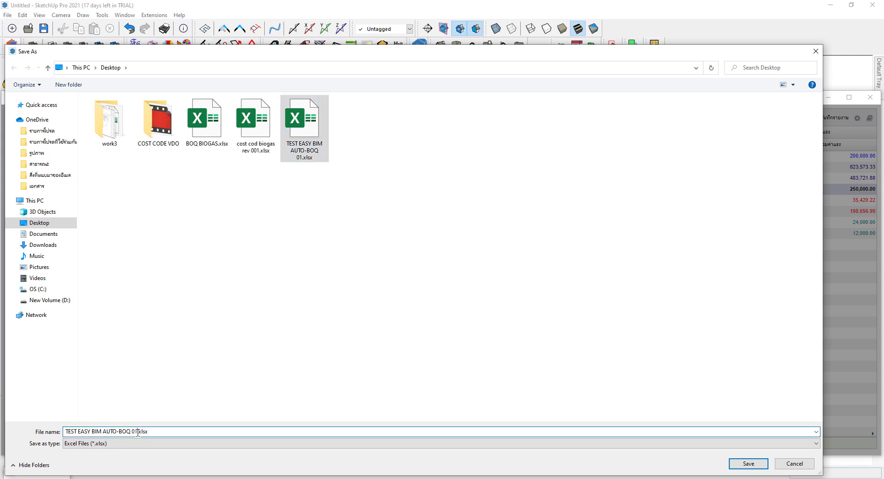
key(BackSpace)
text(2)
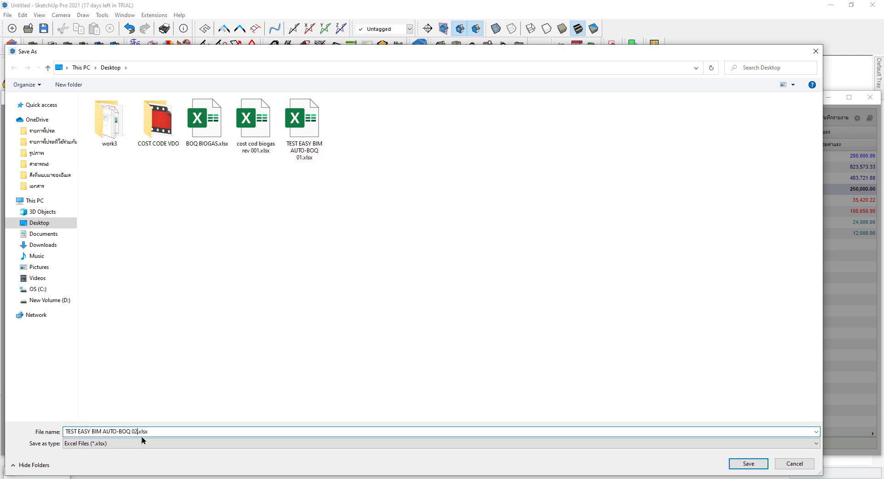
key(Return)
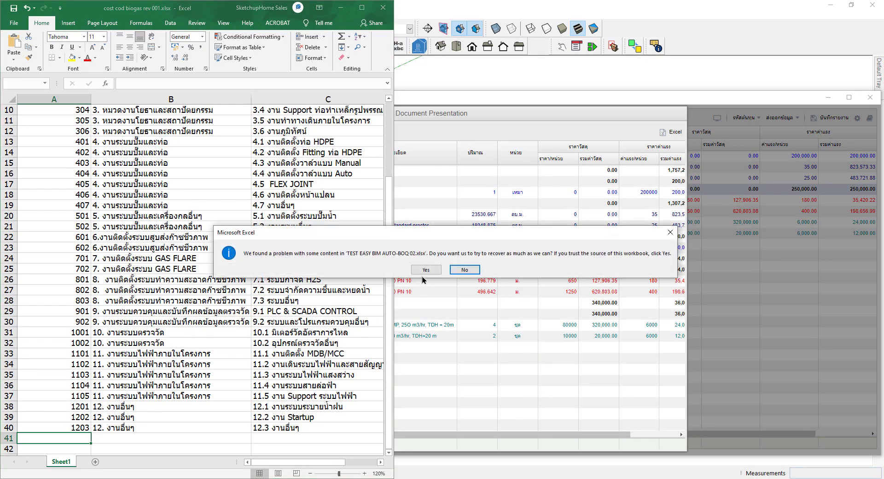
Recover the workbook, then AutoFit Sum Total's columns and apply comma style without decimals
click(423, 271)
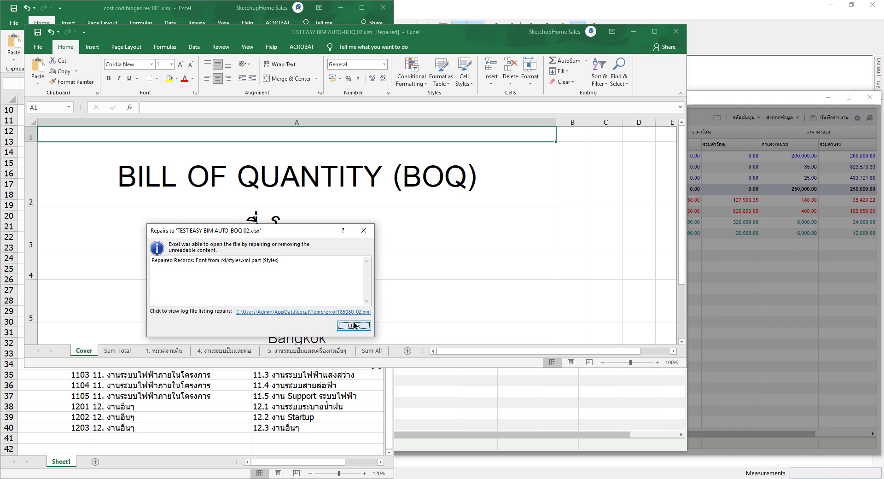
click(354, 322)
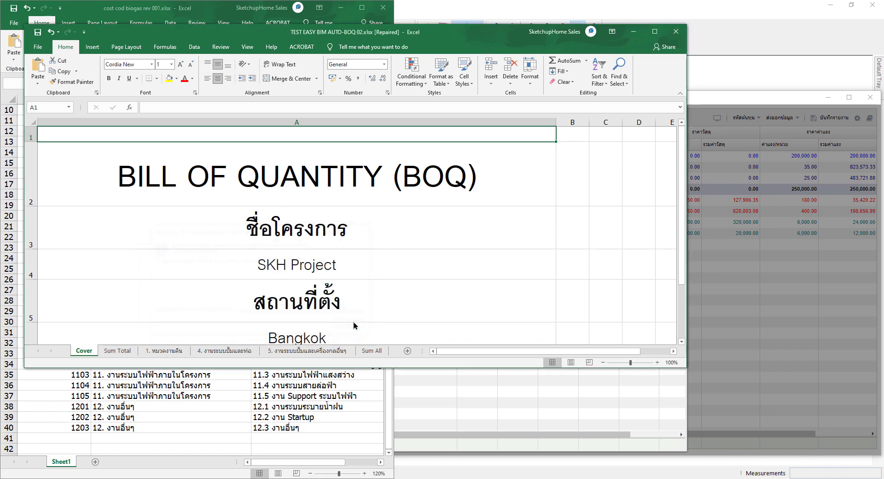
click(654, 31)
click(96, 462)
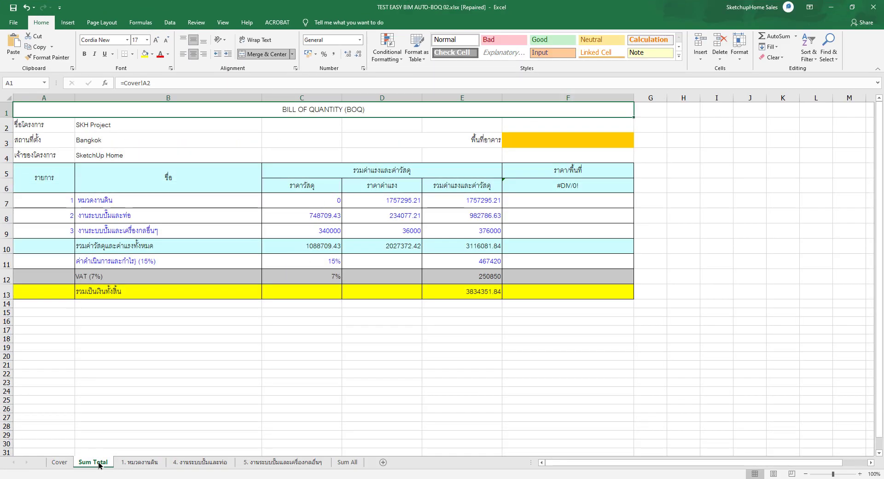
click(6, 98)
double_click(70, 99)
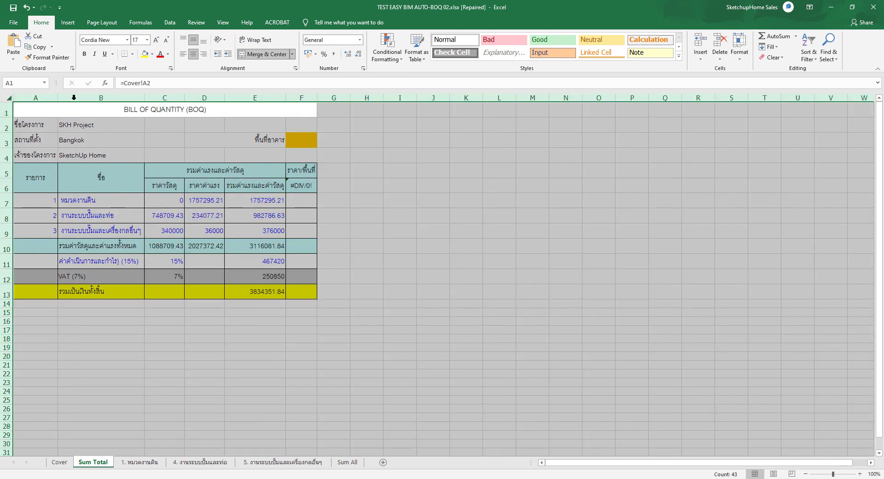
click(337, 57)
click(357, 54)
click(358, 54)
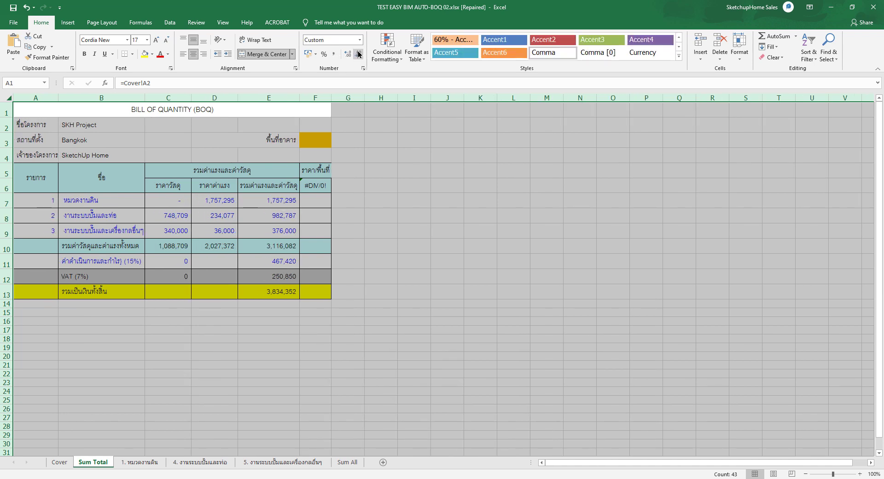
Apply the same AutoFit and no-decimal comma style to sheet 1. หมวดงานดิน
click(139, 462)
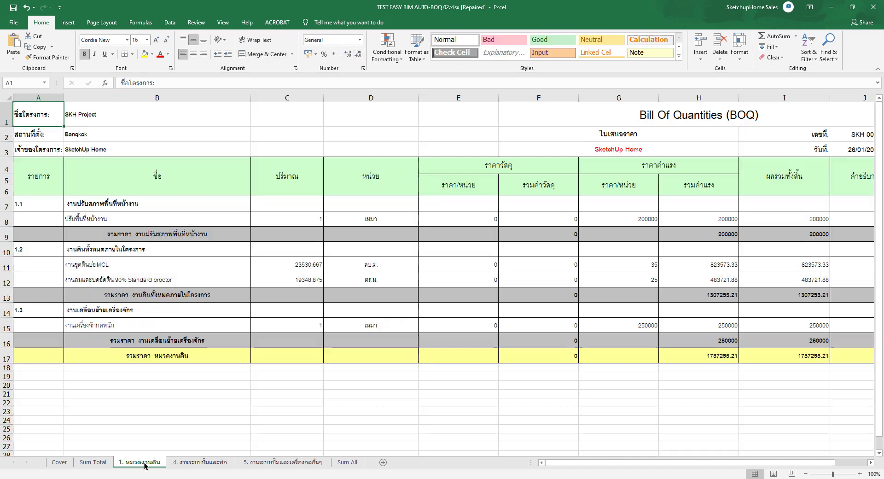
click(7, 97)
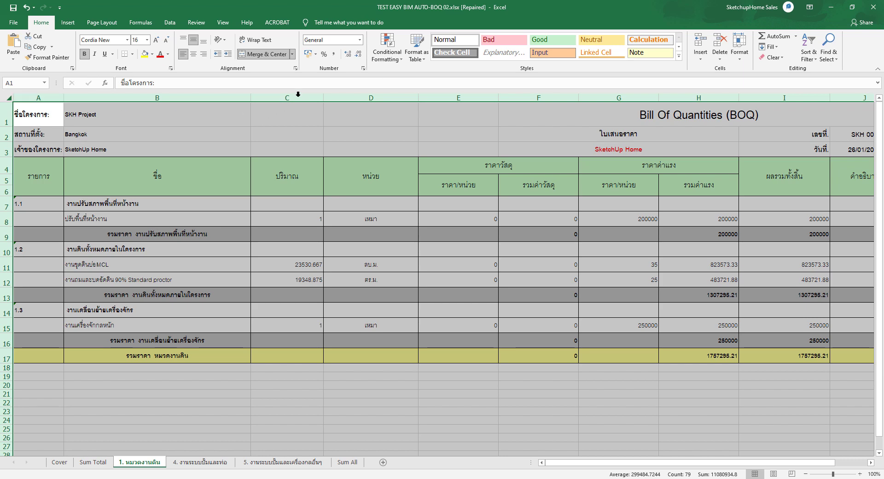
double_click(66, 97)
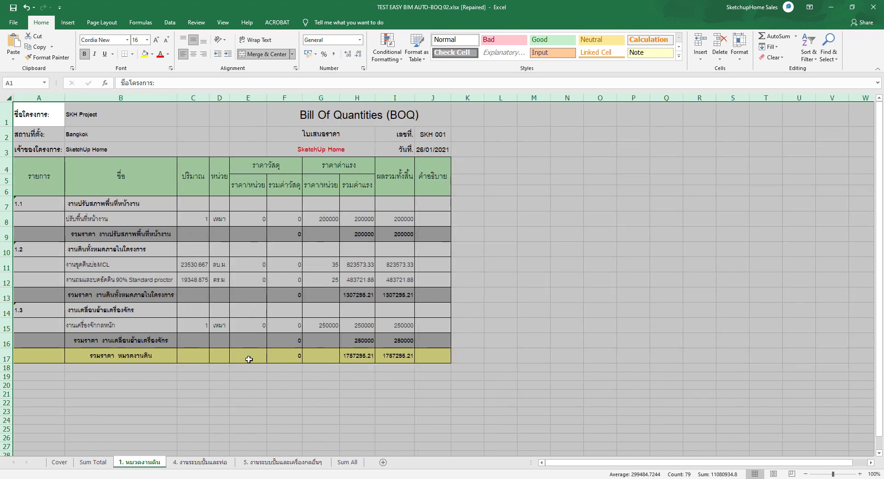
click(332, 51)
click(358, 54)
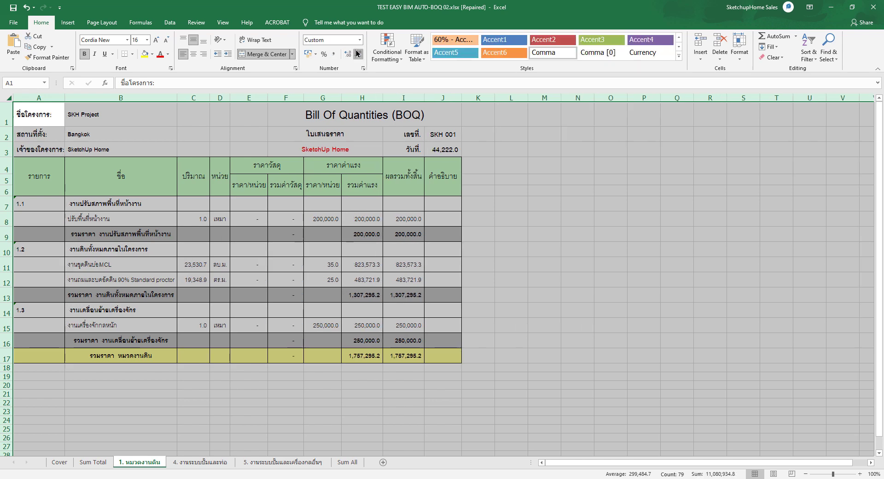
click(357, 54)
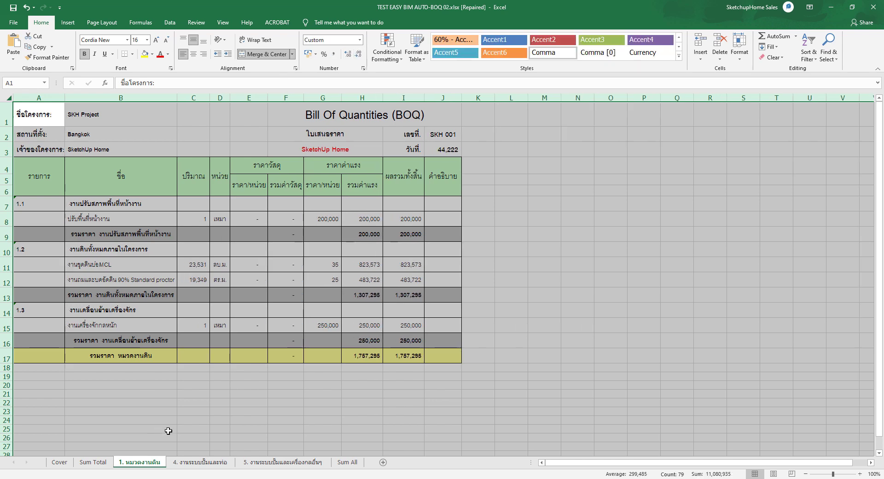
click(198, 461)
On sheet 4, AutoFit all columns and apply Accounting format with no decimals
click(10, 95)
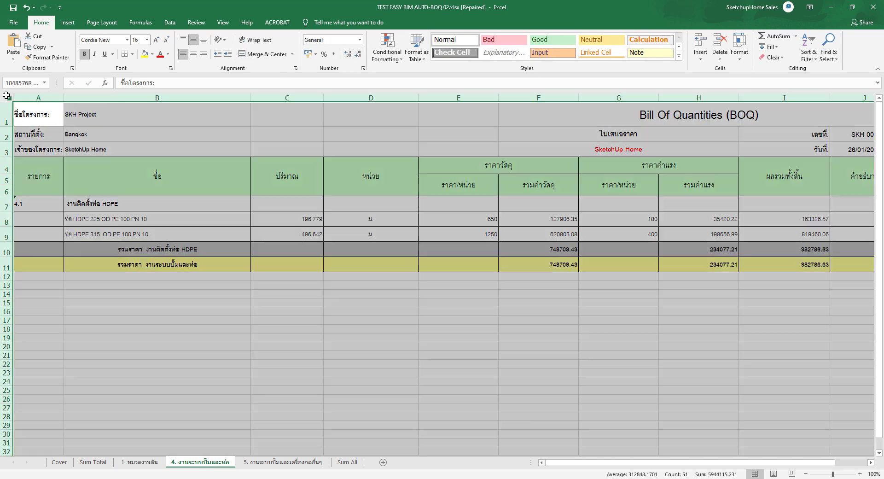
double_click(64, 98)
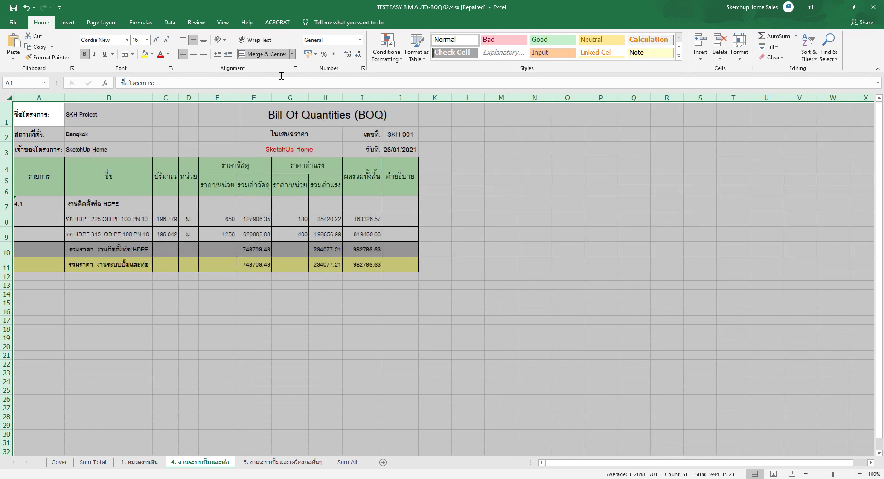
click(333, 54)
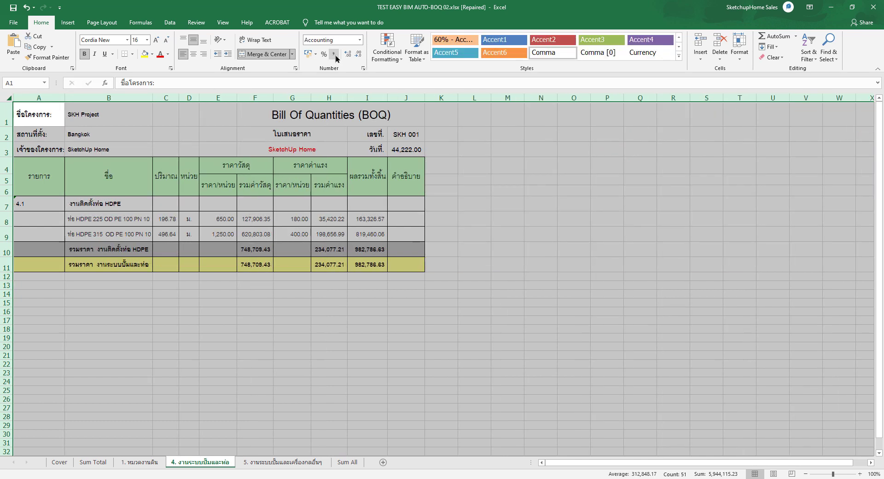
double_click(358, 54)
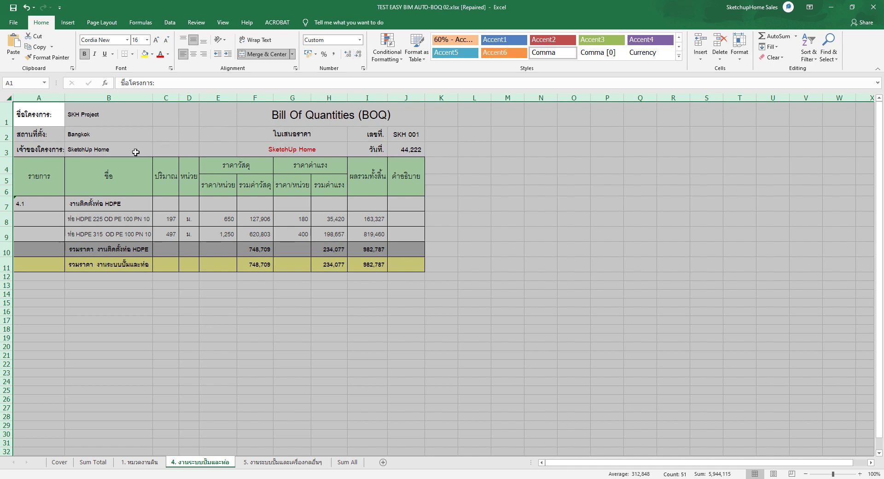
Give the sheet 5 pump BOQ fitted columns and whole-number Accounting figures
click(258, 462)
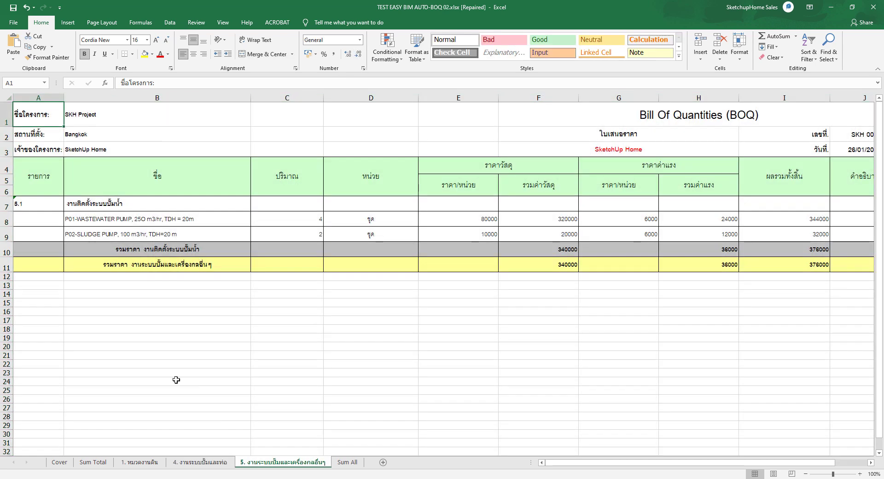
click(7, 98)
double_click(251, 97)
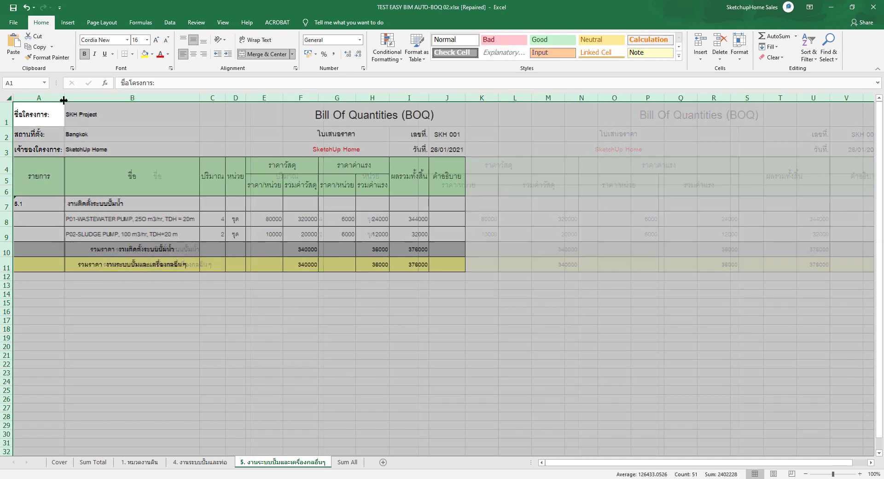
click(332, 54)
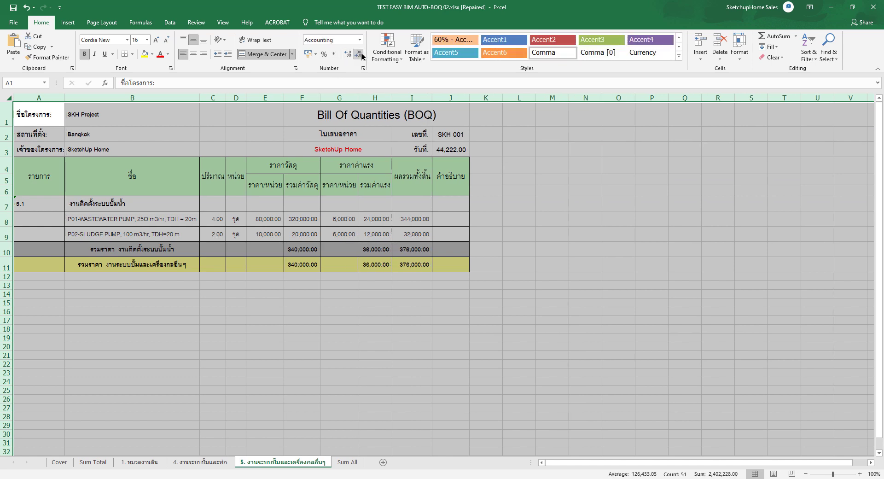
double_click(358, 54)
Refit the HDPE pipe sheet's columns and reapply Accounting format with both decimals removed
click(148, 462)
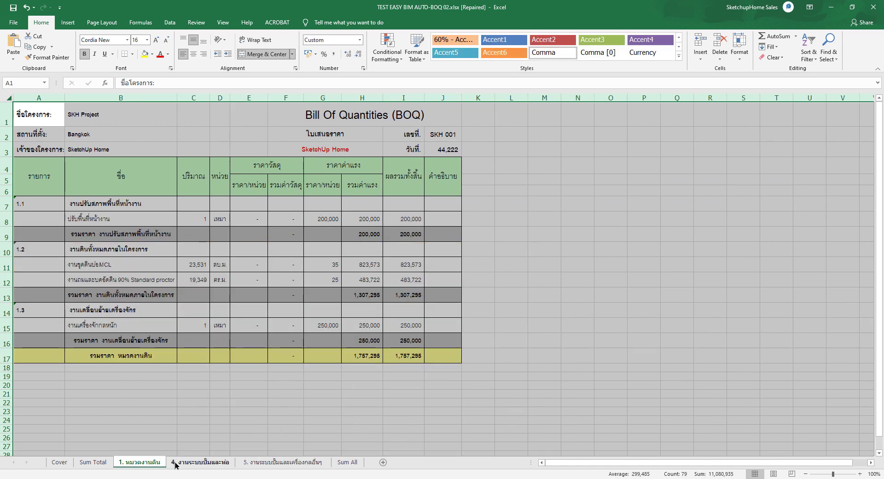
click(175, 463)
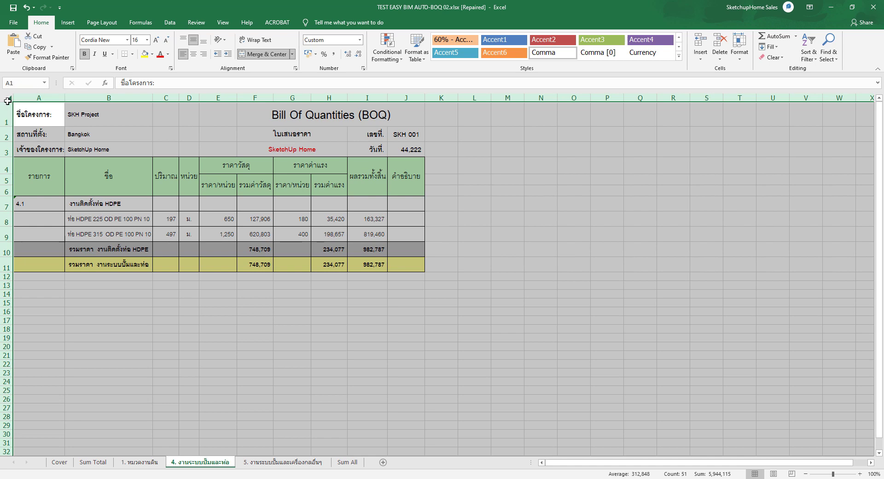
double_click(63, 99)
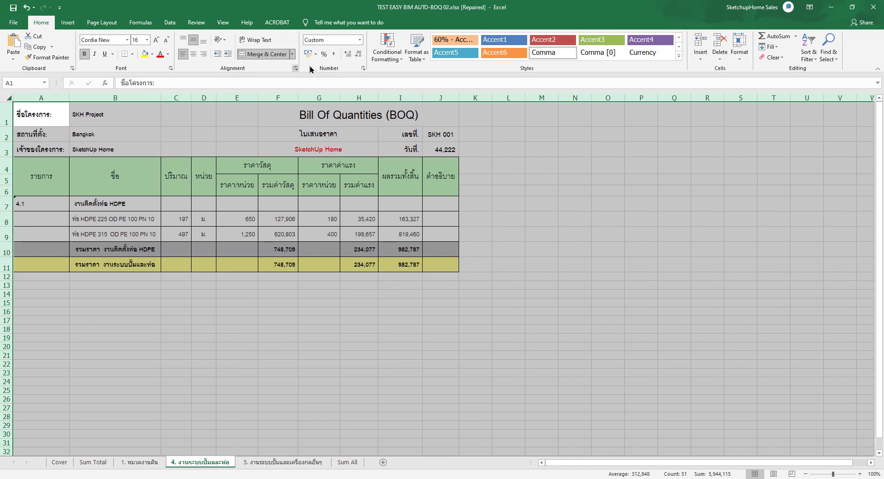
click(332, 52)
click(355, 55)
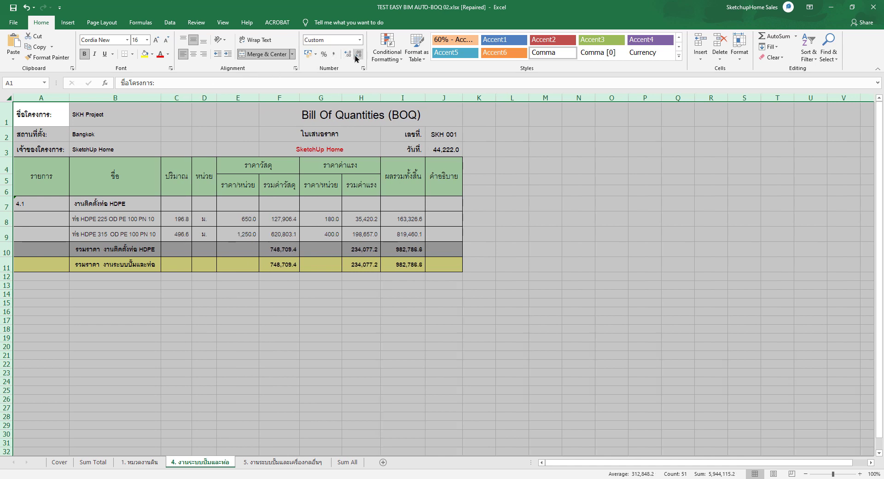
click(355, 55)
click(301, 337)
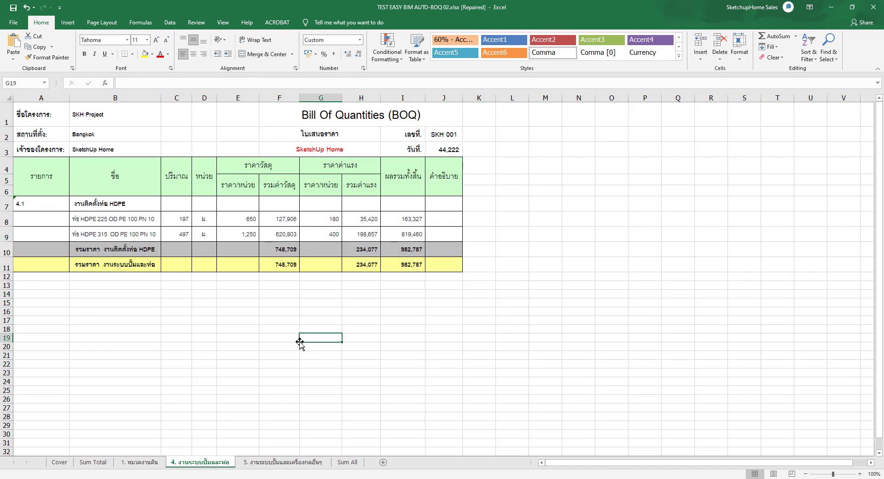
AutoFit the Sum All sheet's columns in Accounting format and review the 3,116,082 total
click(295, 462)
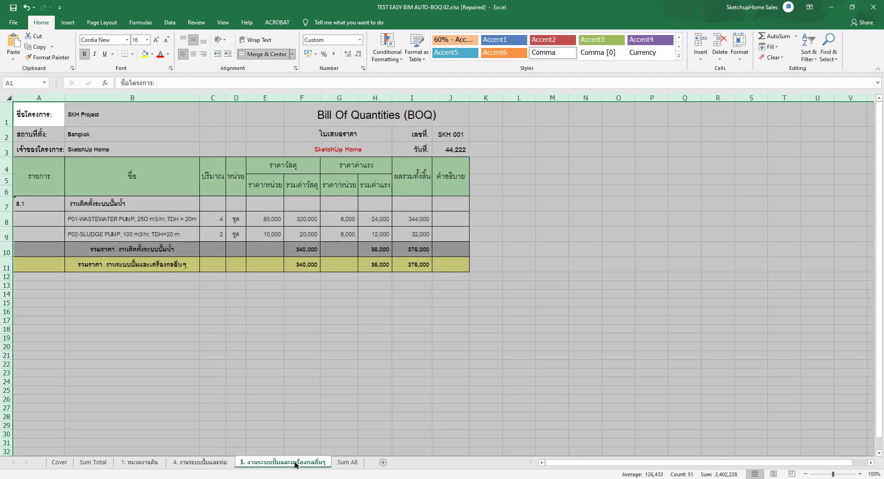
click(346, 462)
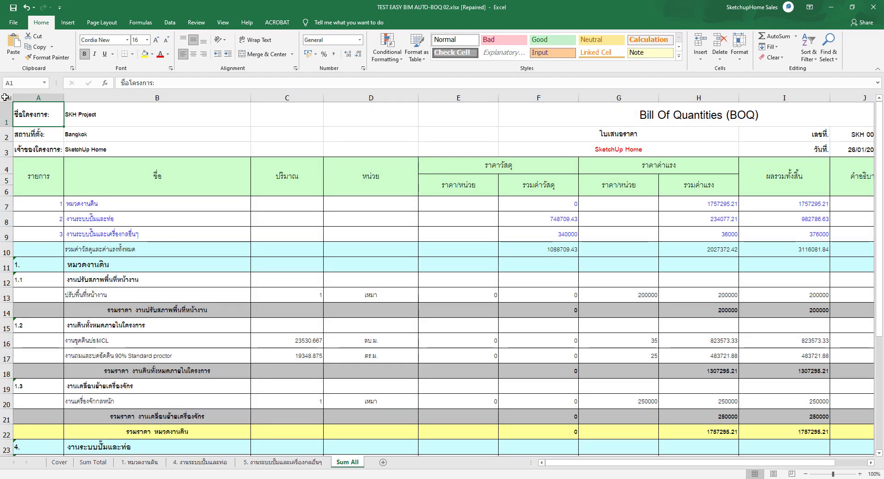
click(6, 98)
double_click(65, 98)
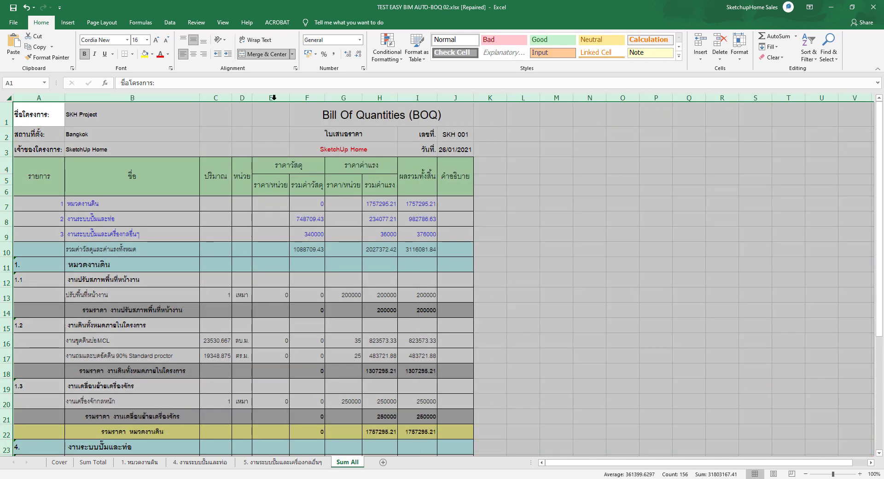
click(333, 54)
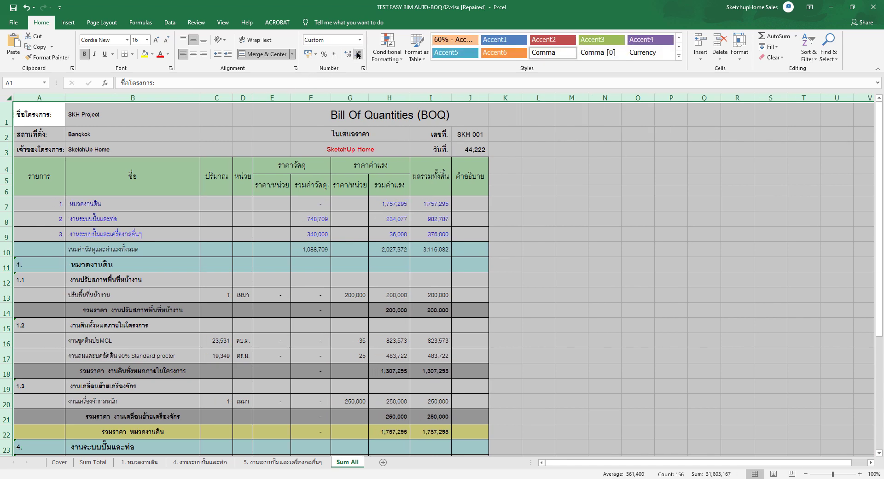
click(424, 225)
scroll(344, 258, down, 1)
scroll(345, 267, down, 3)
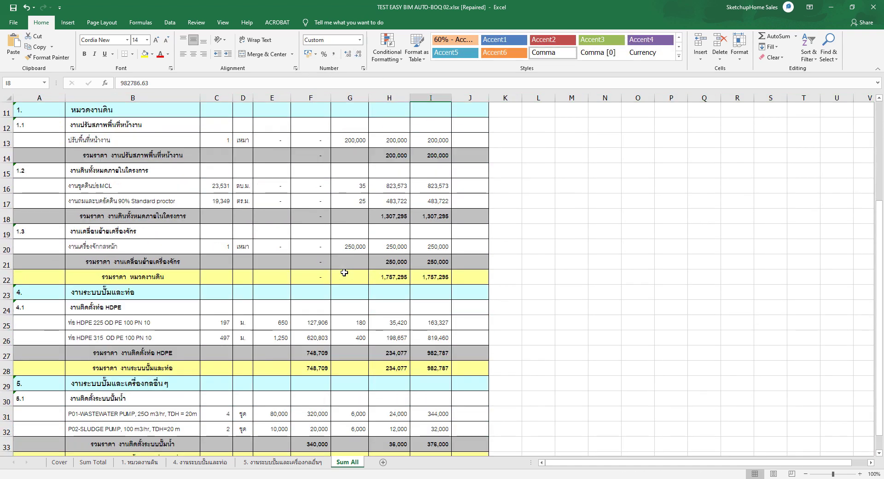
scroll(344, 272, down, 2)
scroll(344, 272, up, 3)
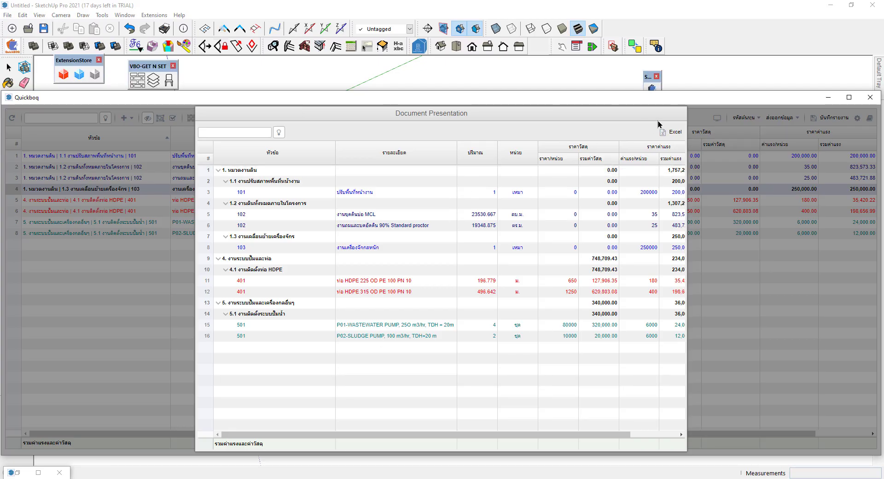
Close the Document Presentation preview and drag the Quickboq window to dock below the viewport
click(682, 117)
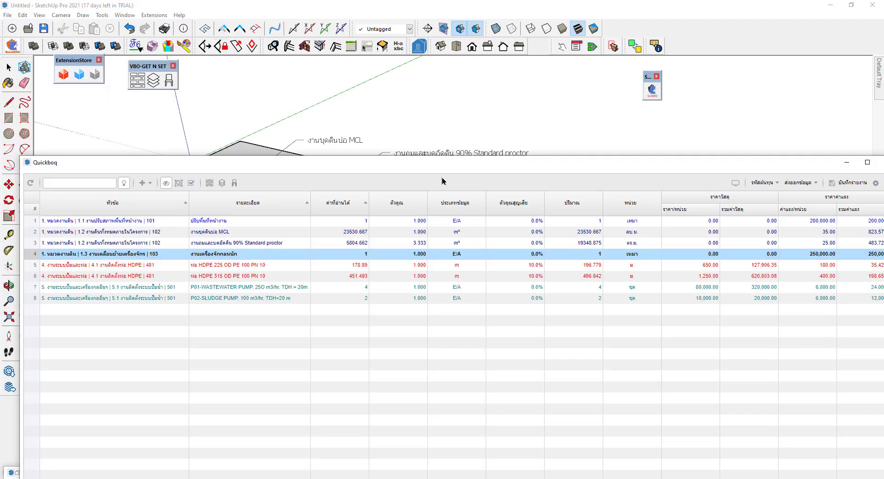
drag(427, 113, 450, 255)
middle_drag(449, 244, 382, 213)
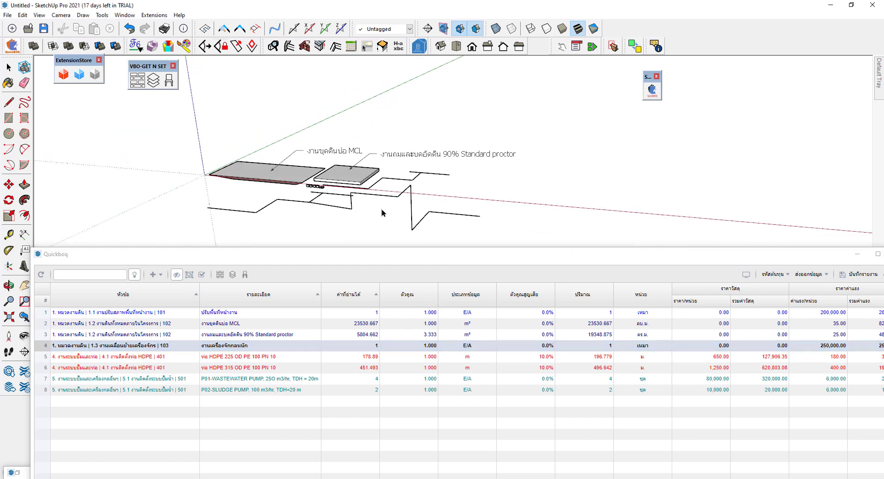
scroll(377, 220, up, 3)
Highlight the MCL excavation, backfill, HDPE 225 pipe, wastewater pump and sludge pump items in the model
click(365, 323)
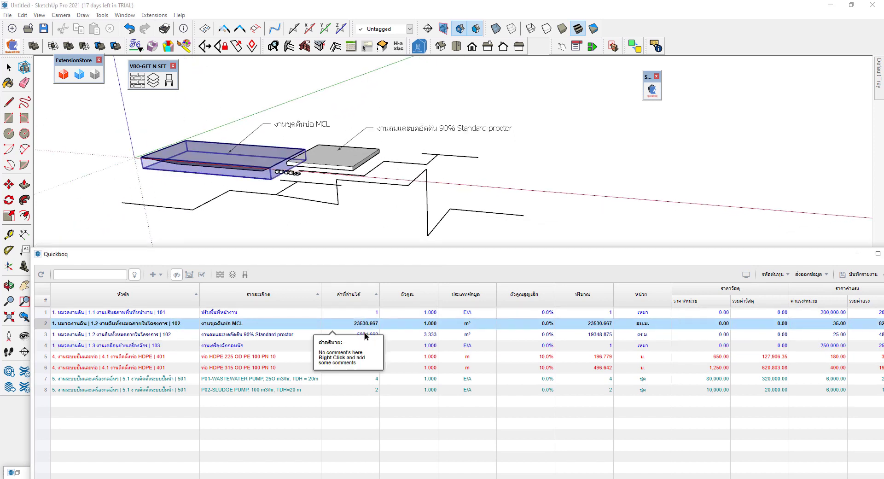
click(366, 335)
click(377, 357)
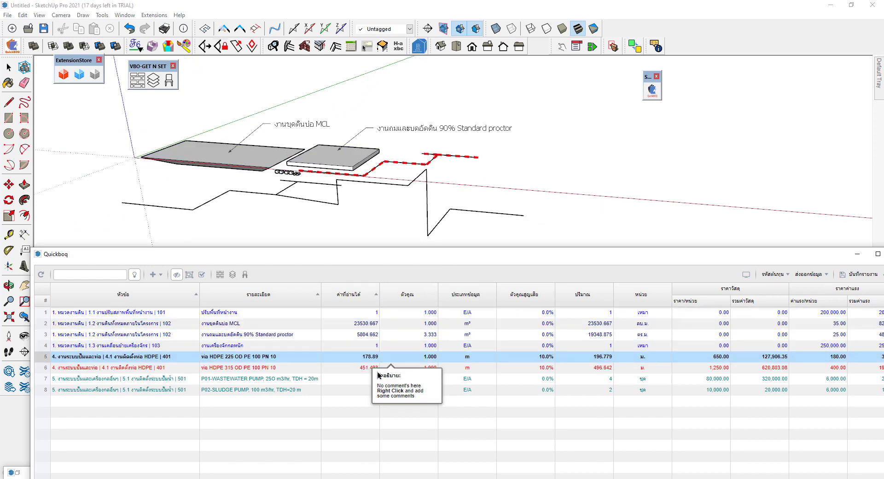
click(352, 378)
click(394, 390)
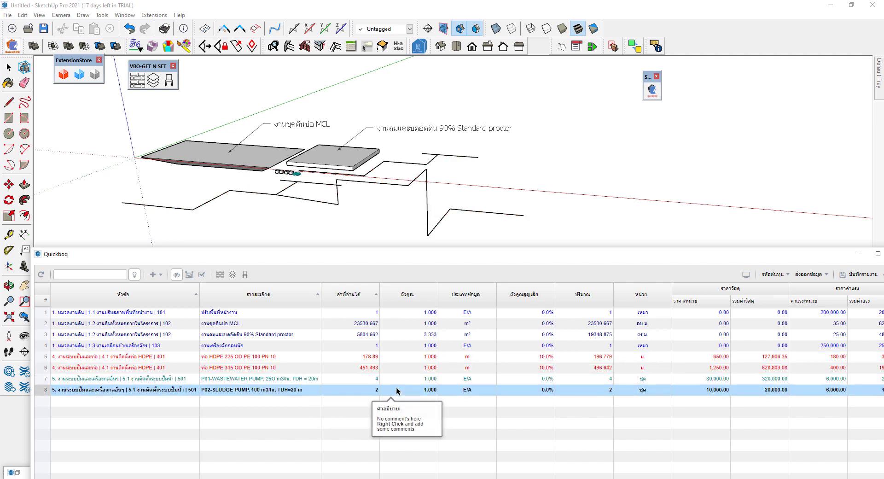